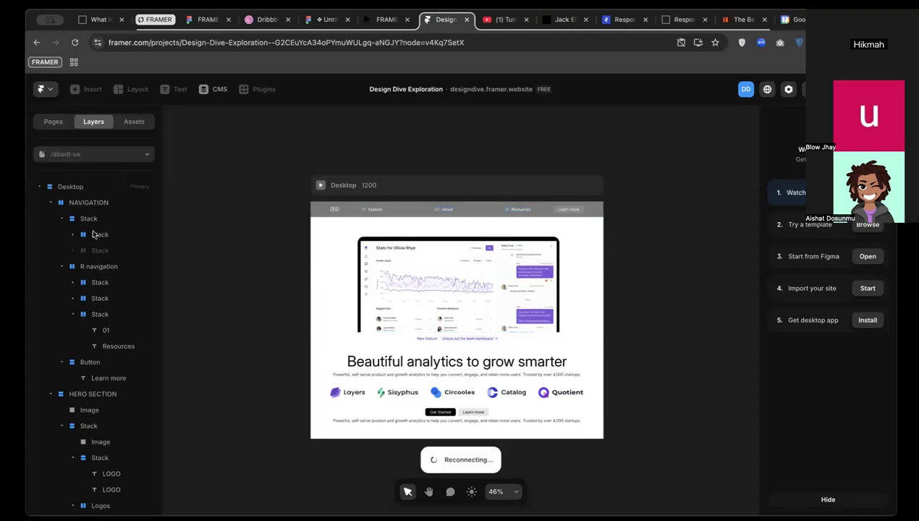
Switch to the Home page, pan to the Desktop hero, and open the Get Started Button component
left_click(110, 154)
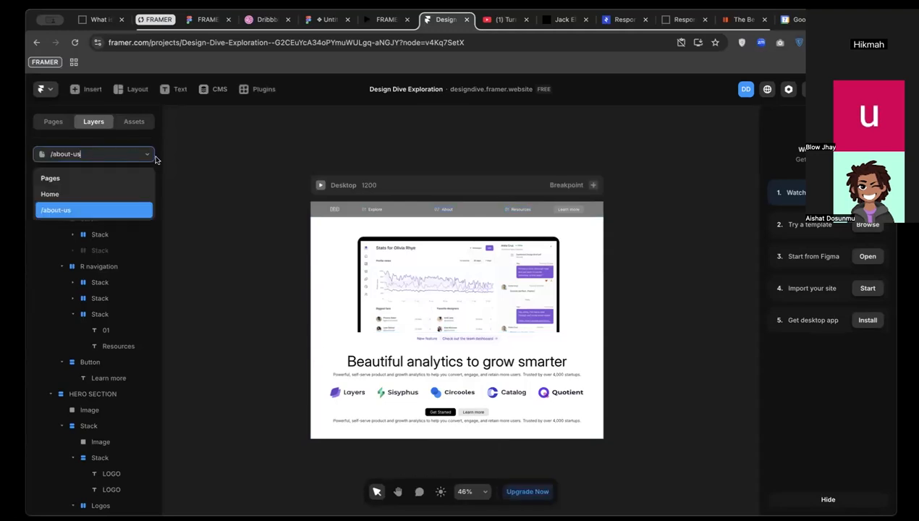
left_click(110, 191)
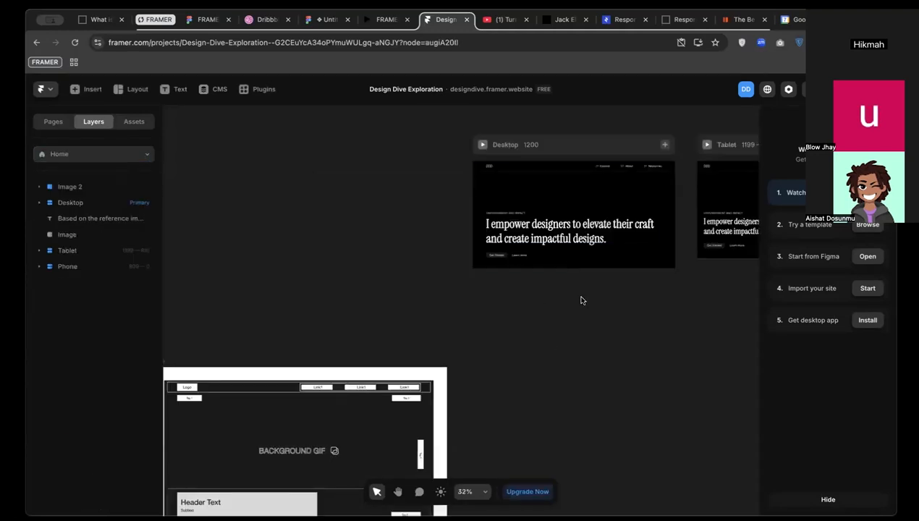
left_click_drag(652, 312, 344, 327)
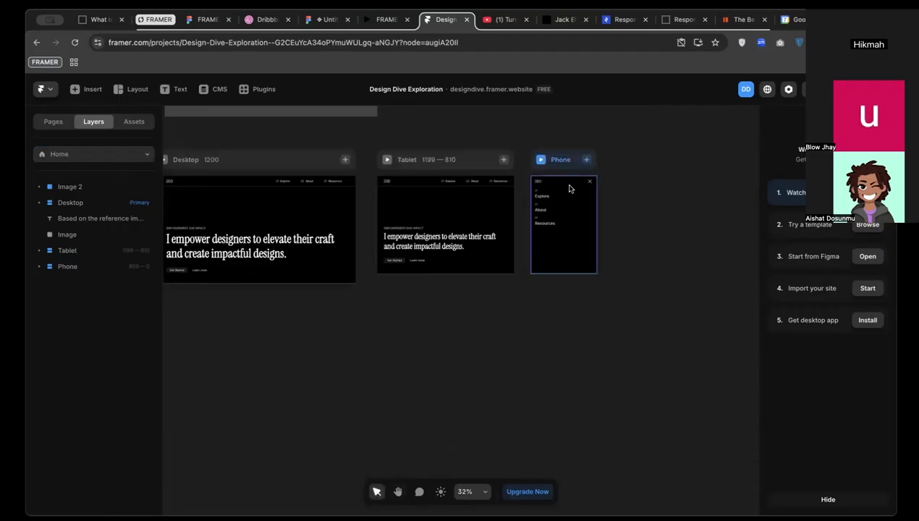
scroll(569, 190, "down", 2)
scroll(569, 187, "up", 4)
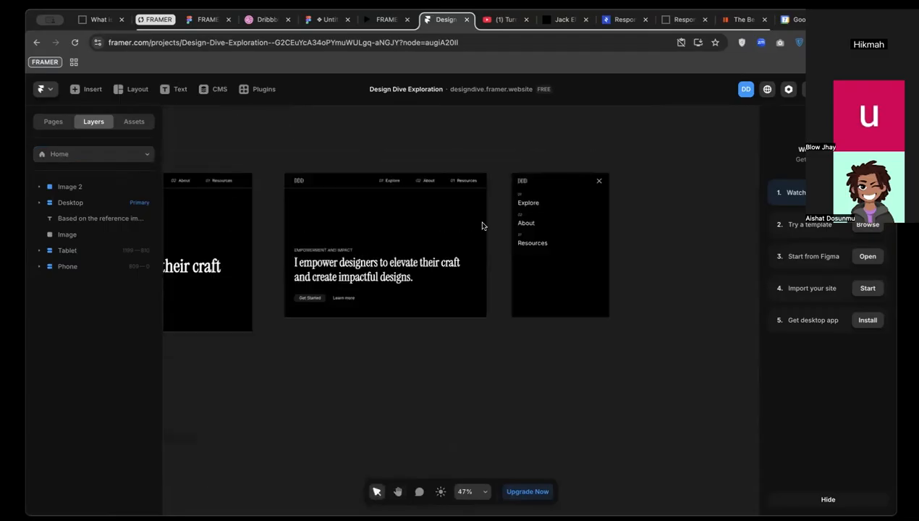
left_click_drag(374, 336, 550, 292)
left_click_drag(351, 283, 557, 252)
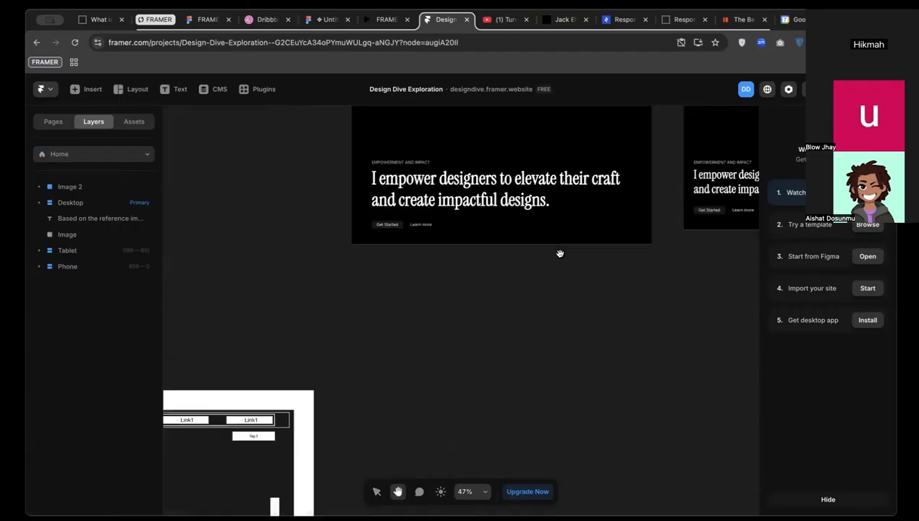
double_click(382, 227)
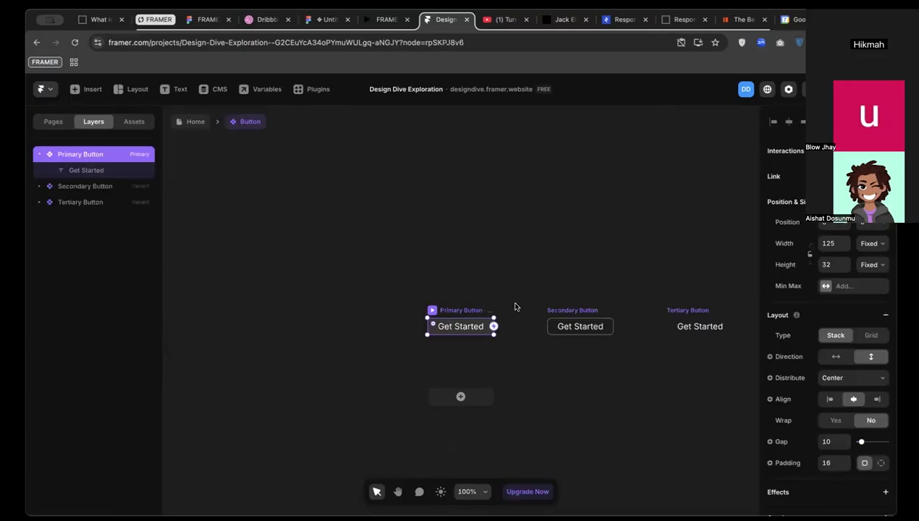
scroll(516, 305, "down", 1)
left_click_drag(503, 251, 503, 361)
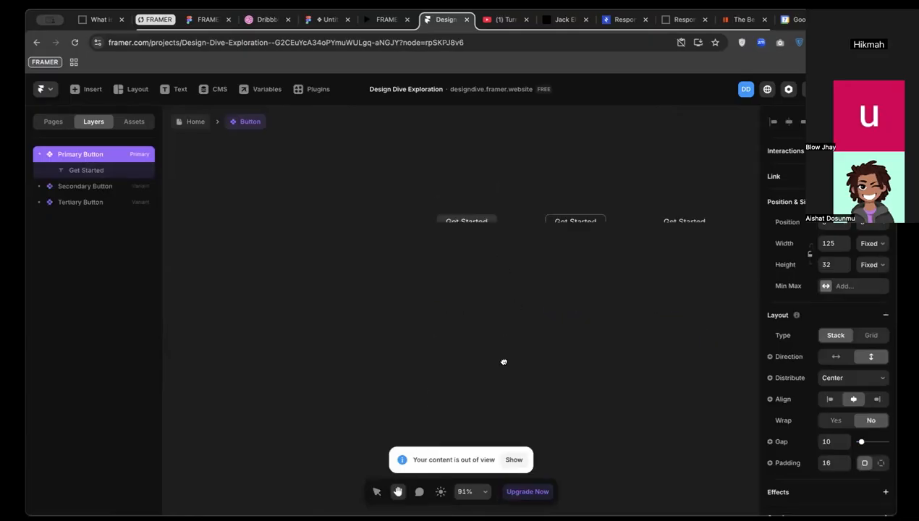
scroll(474, 228, "up", 1)
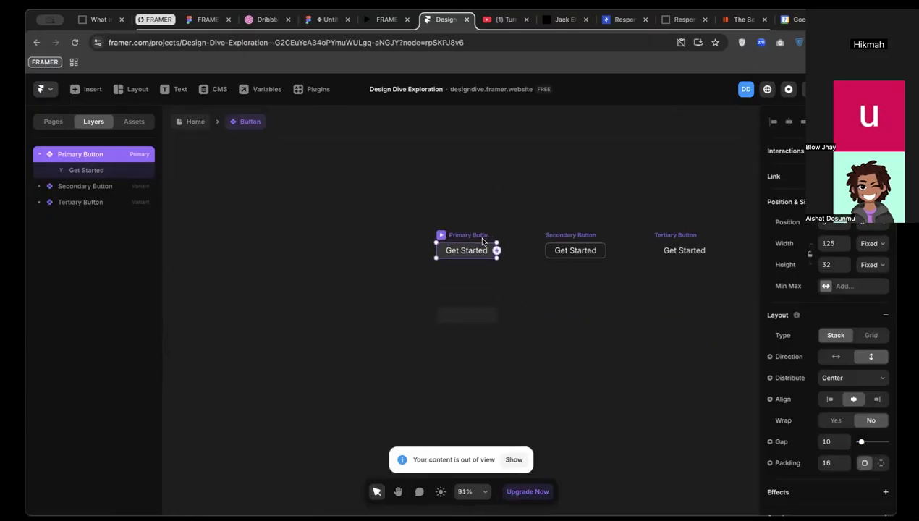
scroll(483, 242, "up", 5)
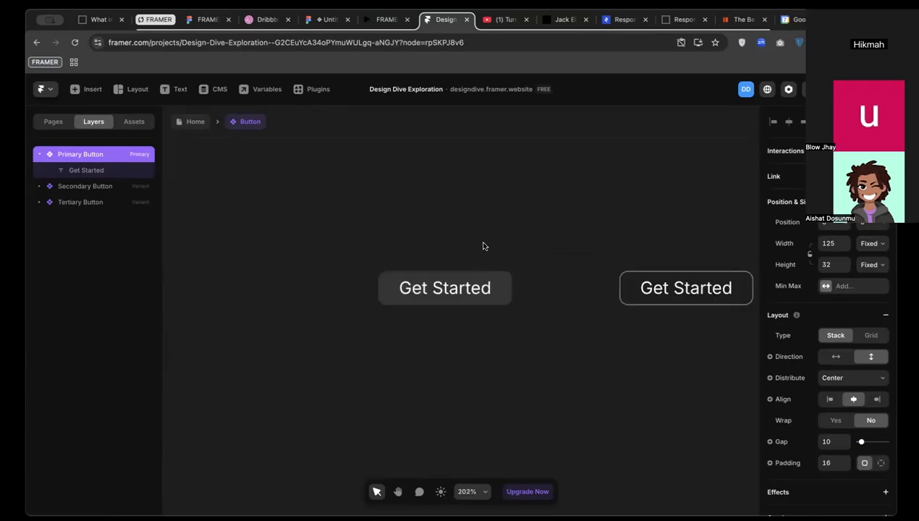
scroll(483, 246, "up", 1)
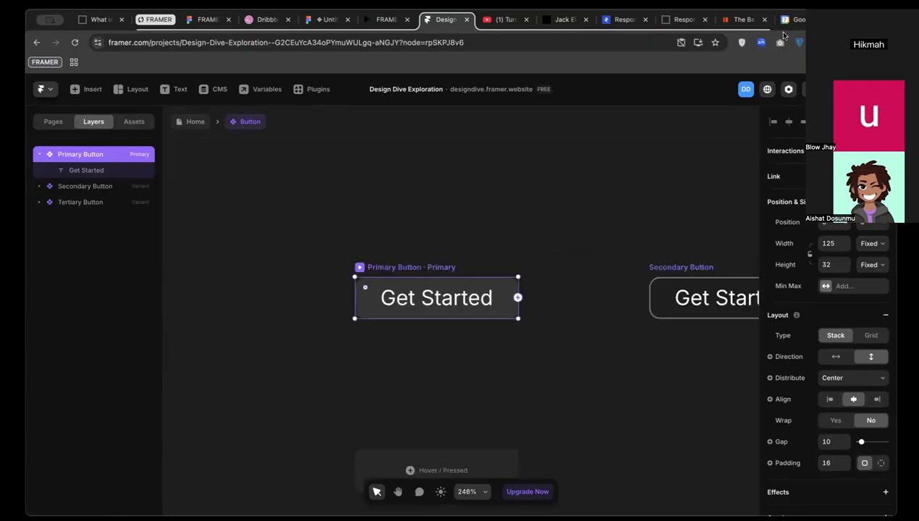
left_click(814, 30)
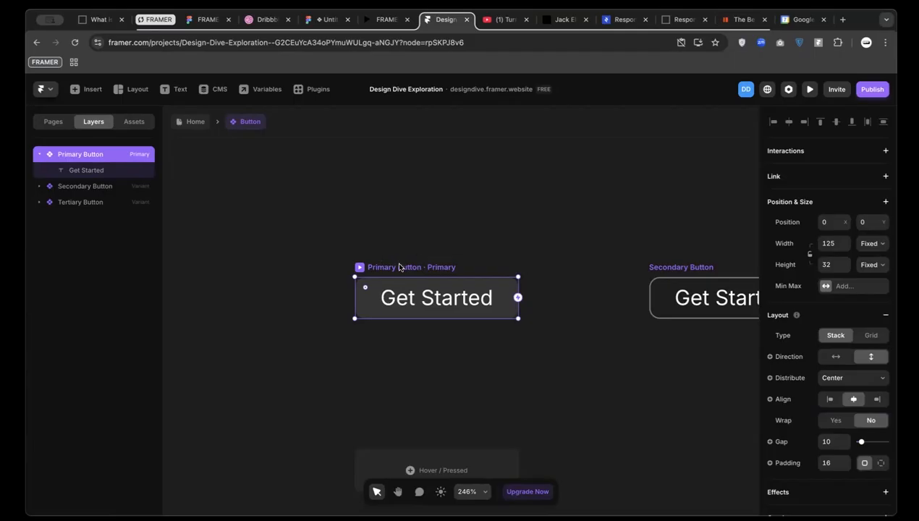
left_click(581, 237)
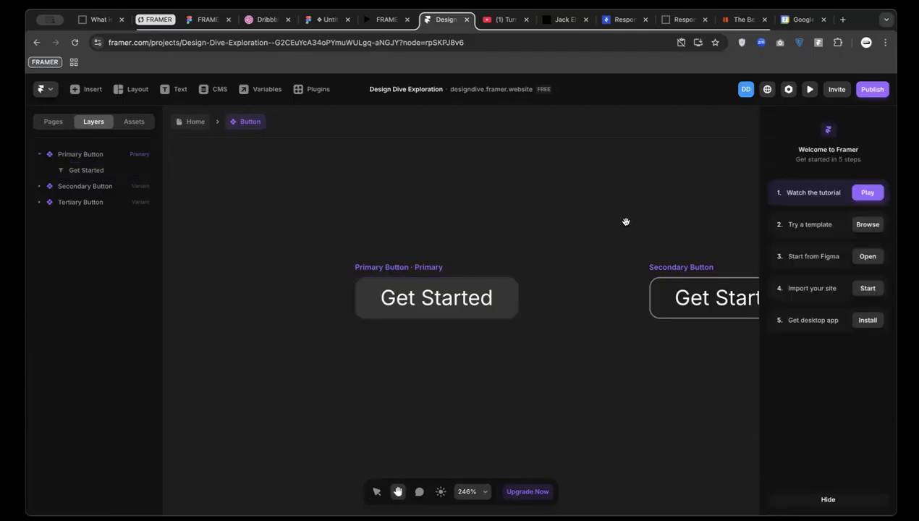
left_click_drag(626, 220, 490, 226)
left_click(550, 283)
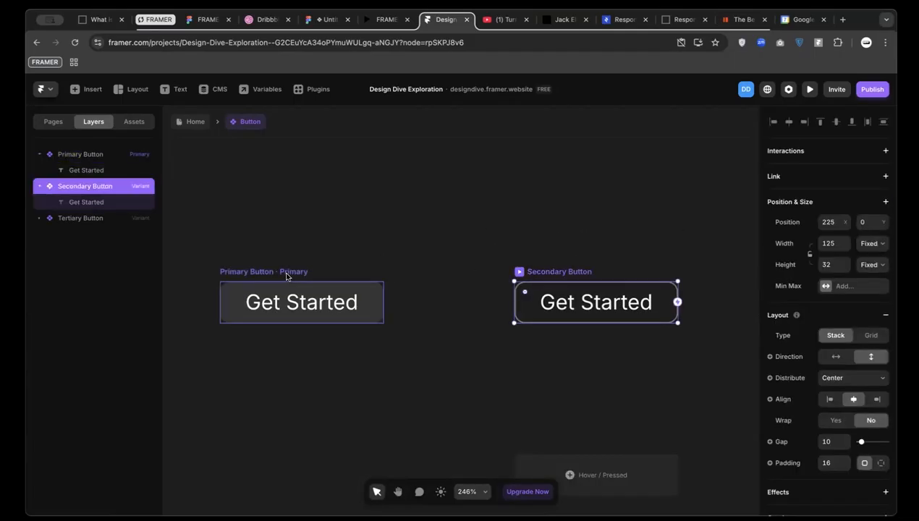
left_click(257, 270)
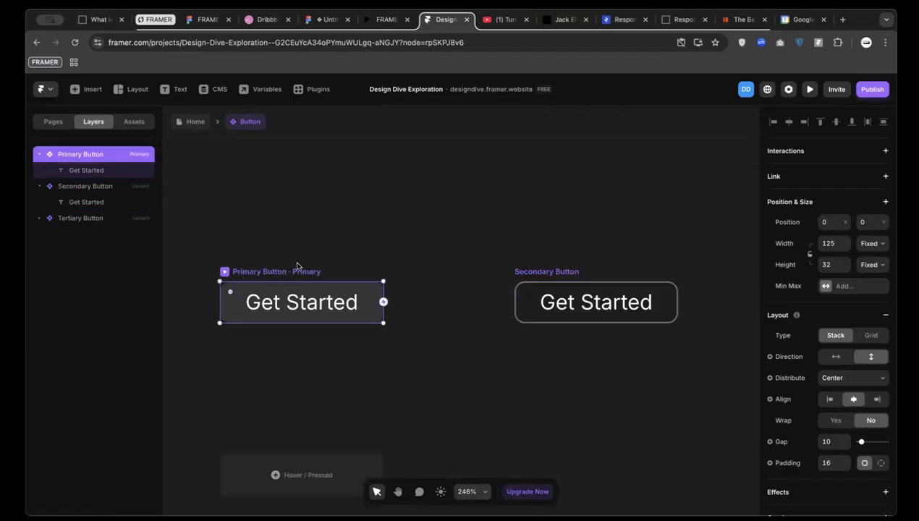
scroll(289, 280, "up", 3, "ctrl")
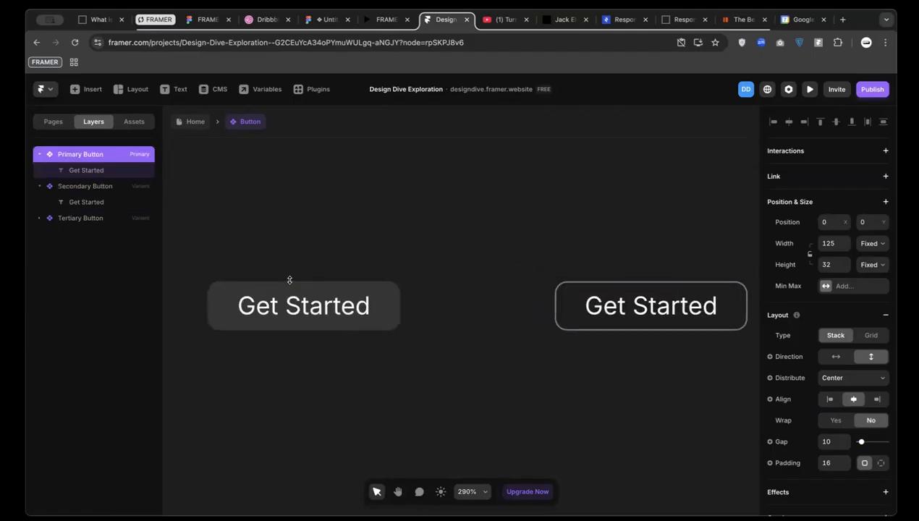
scroll(290, 280, "down", 1)
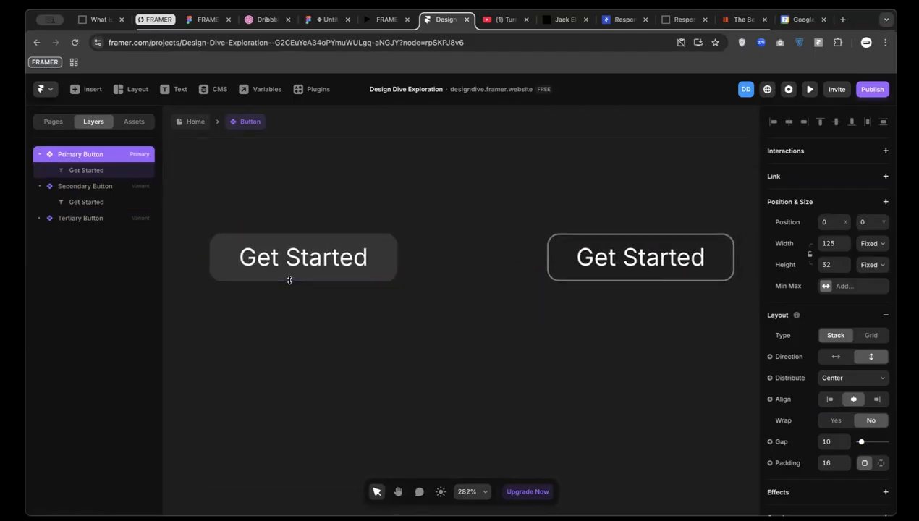
scroll(289, 280, "down", 10)
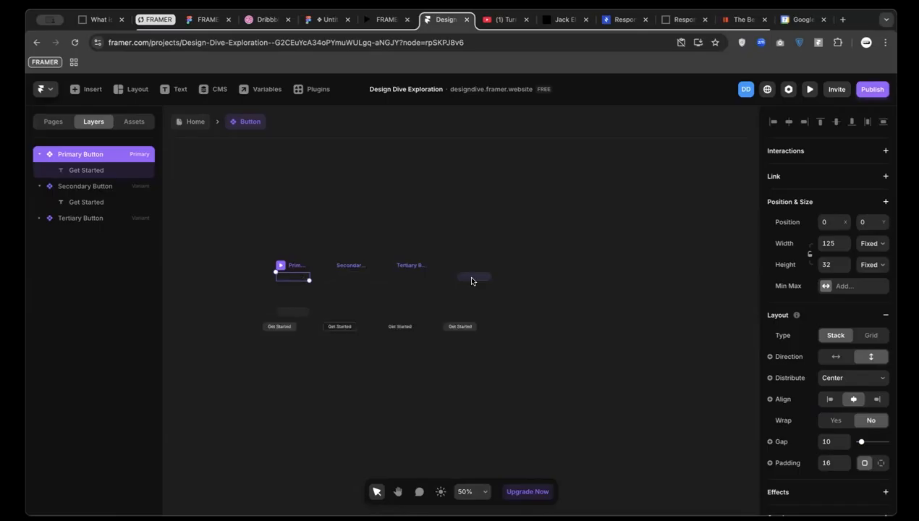
left_click(474, 277)
key("ctrl+z")
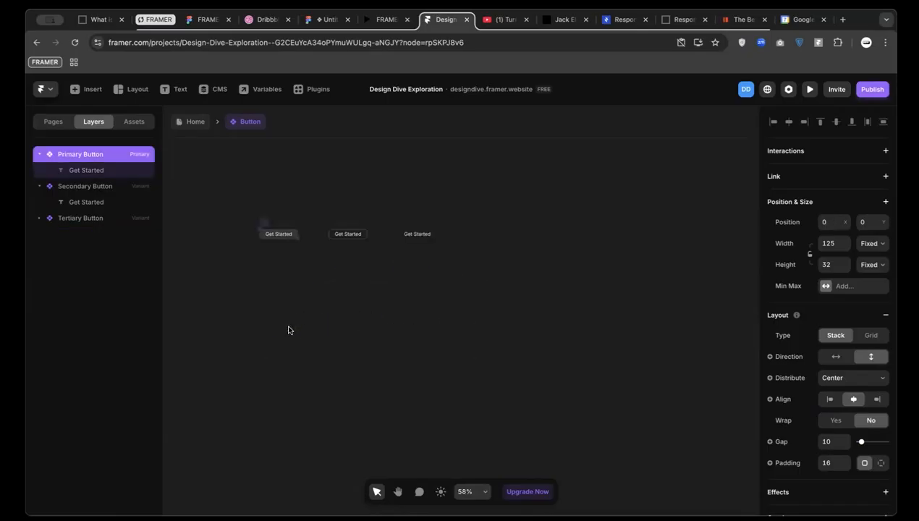
scroll(270, 231, "down", 3)
scroll(270, 231, "up", 5)
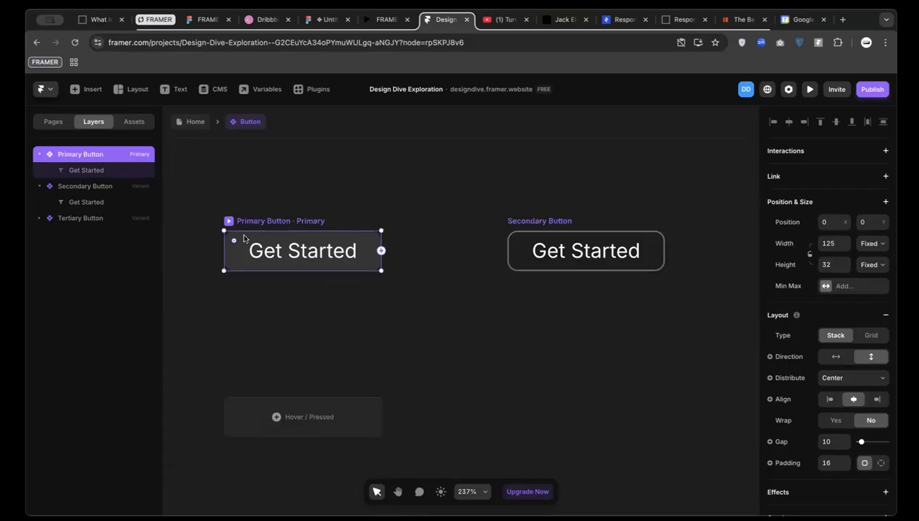
Back on Home, detach the hero's Get Started button from its component instance
left_click(185, 121)
scroll(443, 224, "up", 5)
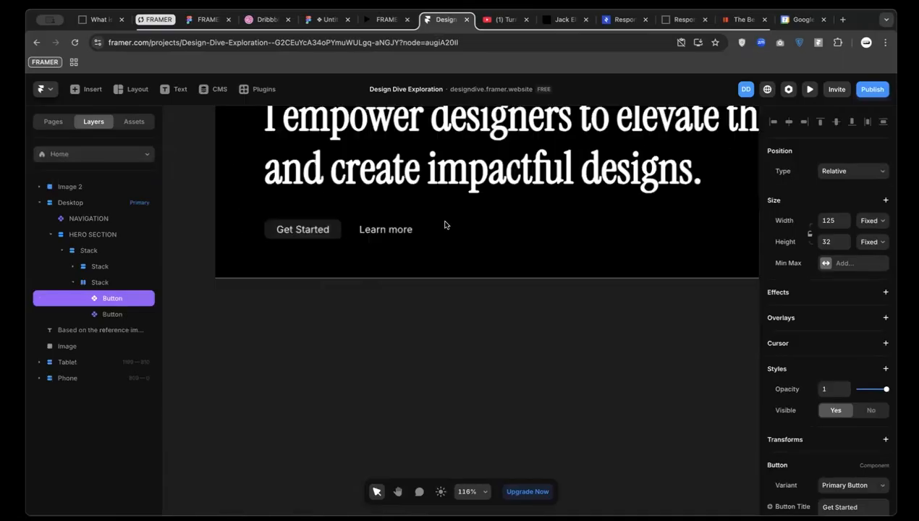
left_click(376, 230)
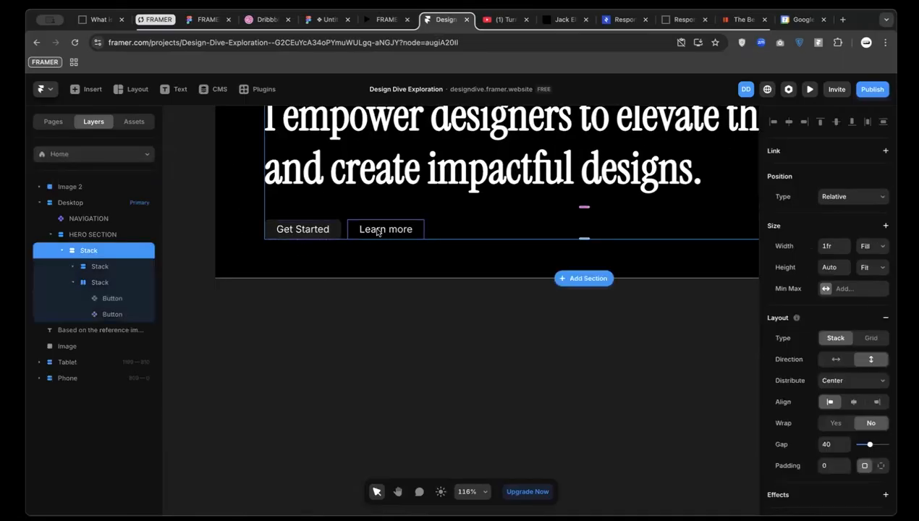
left_click(318, 230)
right_click(312, 230)
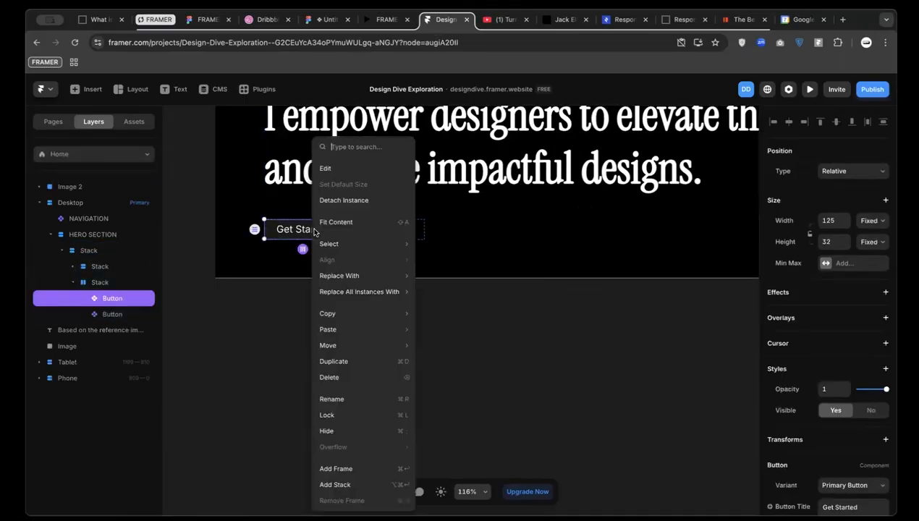
left_click(366, 201)
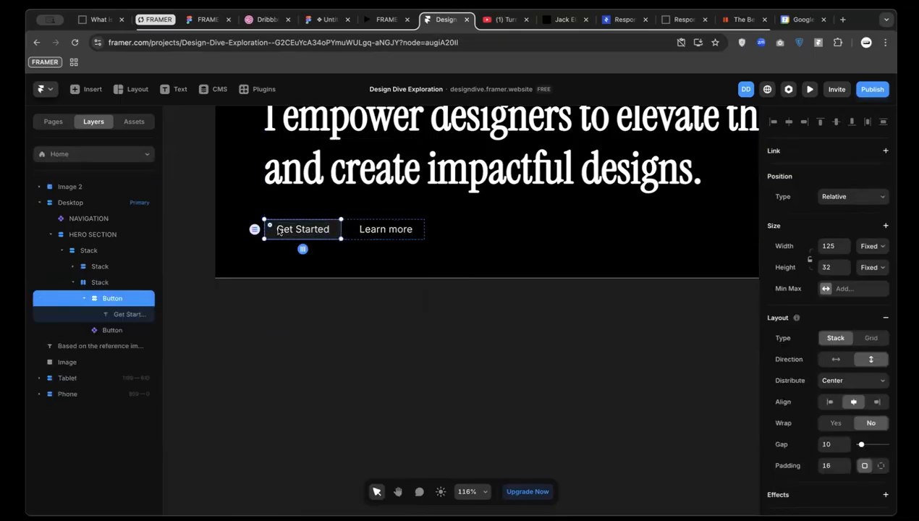
Turn the detached button into a new component named 'Button test'
scroll(278, 230, "up", 5)
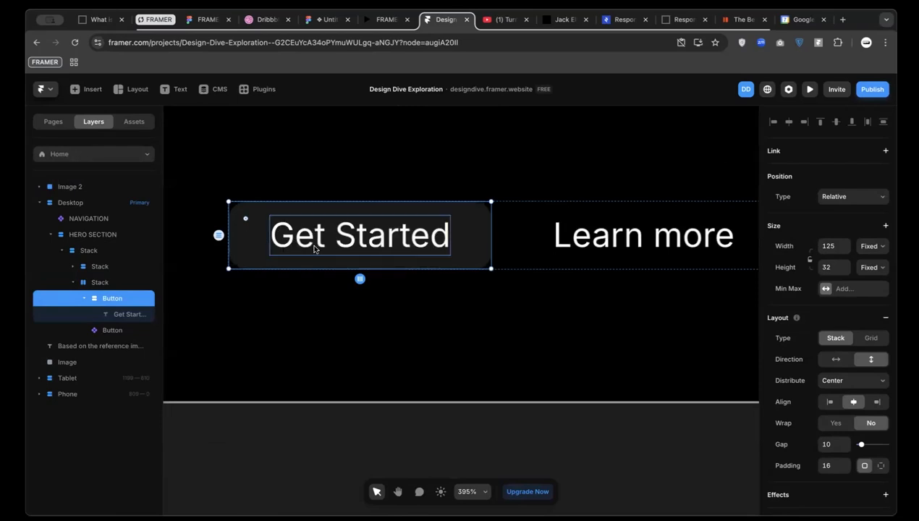
key("alt+super+k")
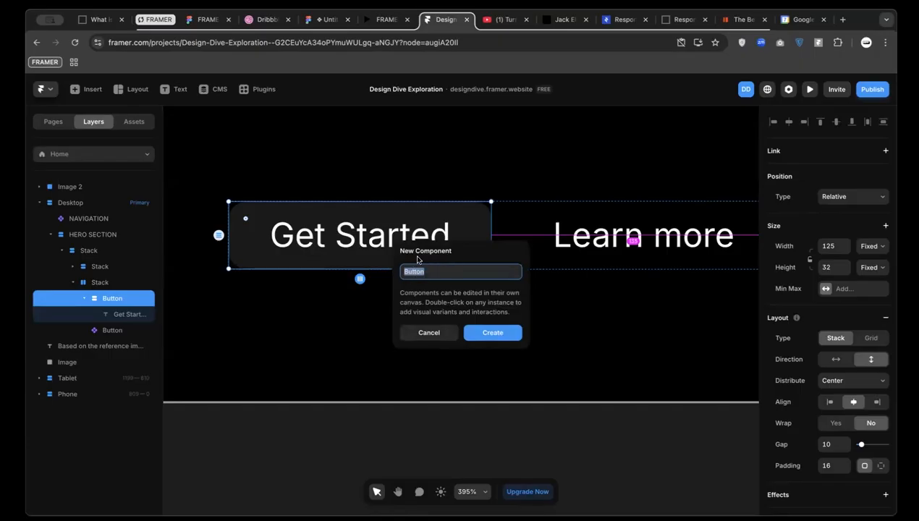
type("Button test")
key("Return")
scroll(479, 330, "up", 3)
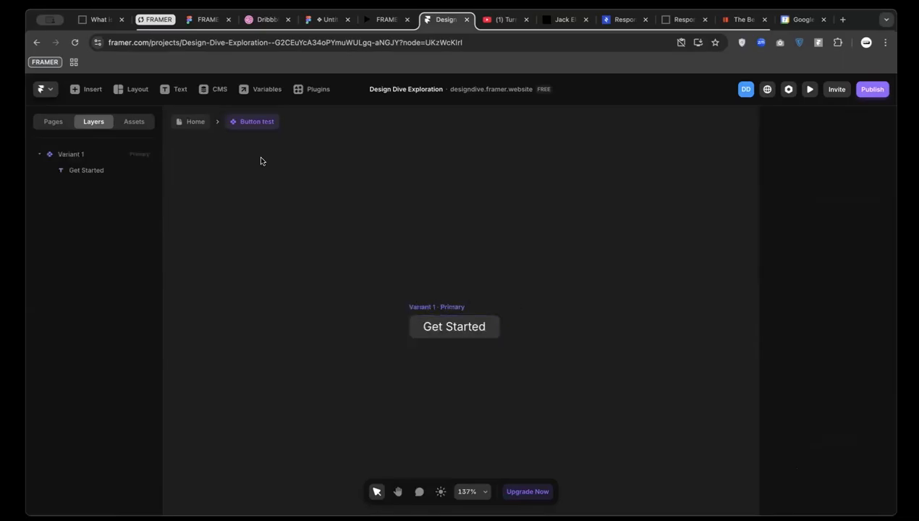
Go back to the Home page canvas showing the Button test instance in the hero
left_click(188, 122)
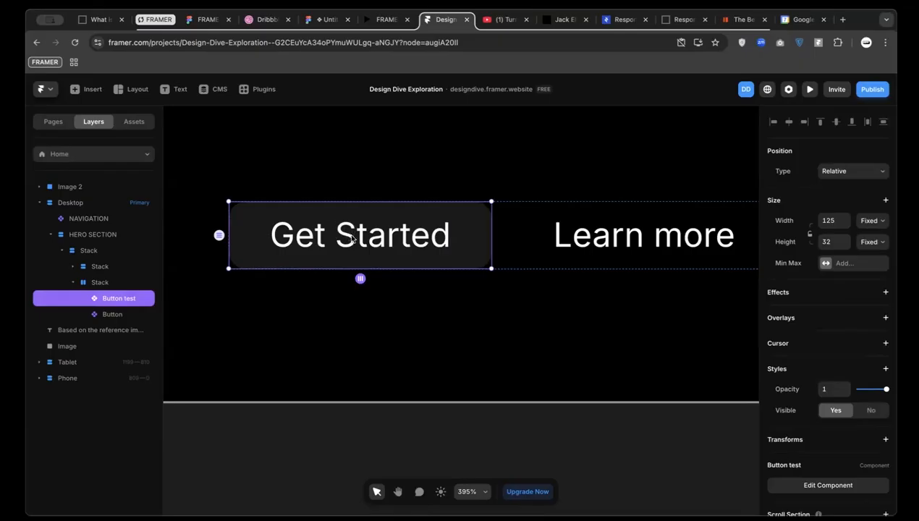
scroll(811, 353, "down", 1)
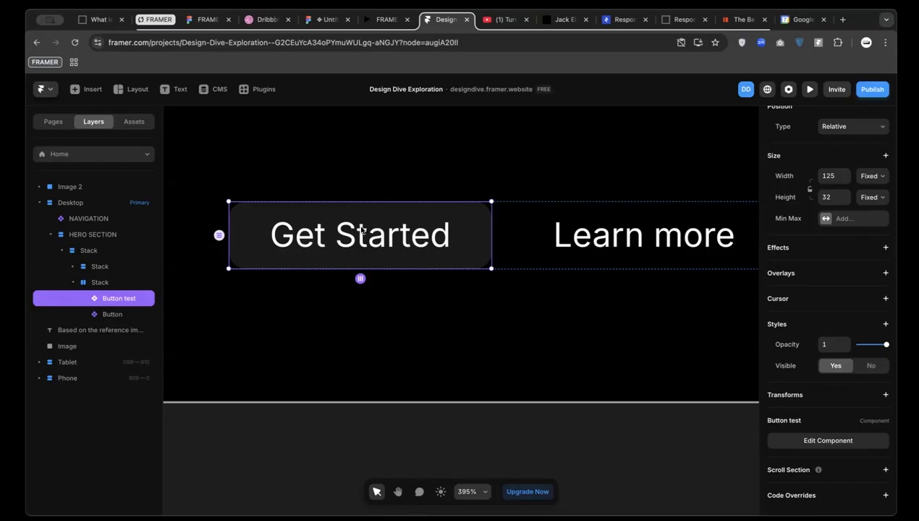
Open the Button test component and select its Primary variant
double_click(362, 230)
left_click(460, 332)
scroll(460, 333, "up", 5)
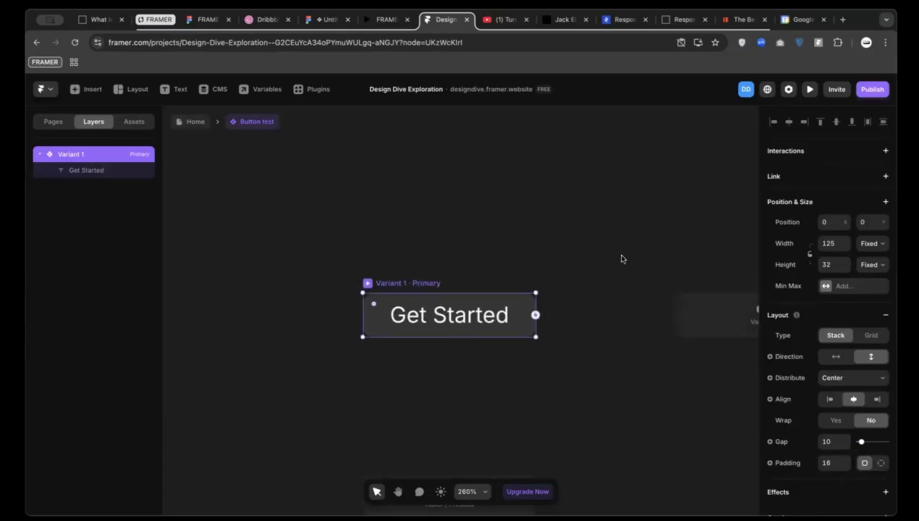
scroll(489, 304, "up", 4)
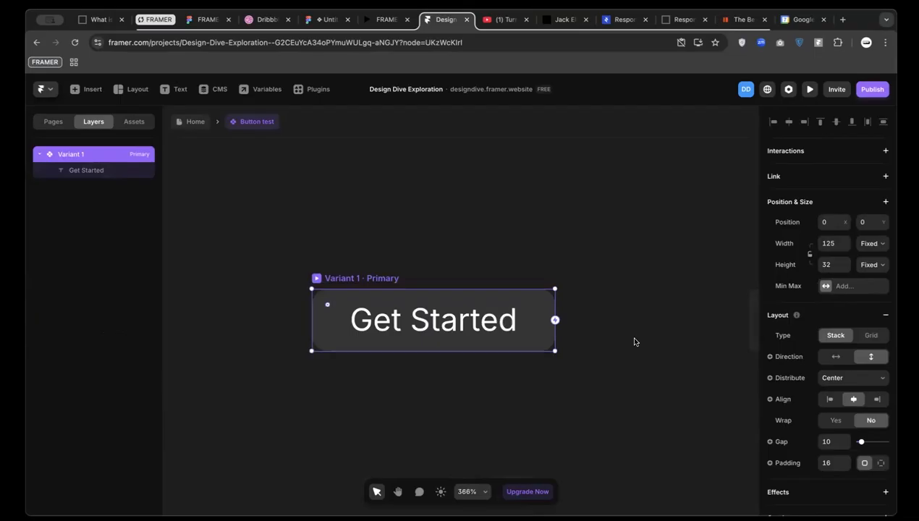
scroll(635, 341, "right", 2)
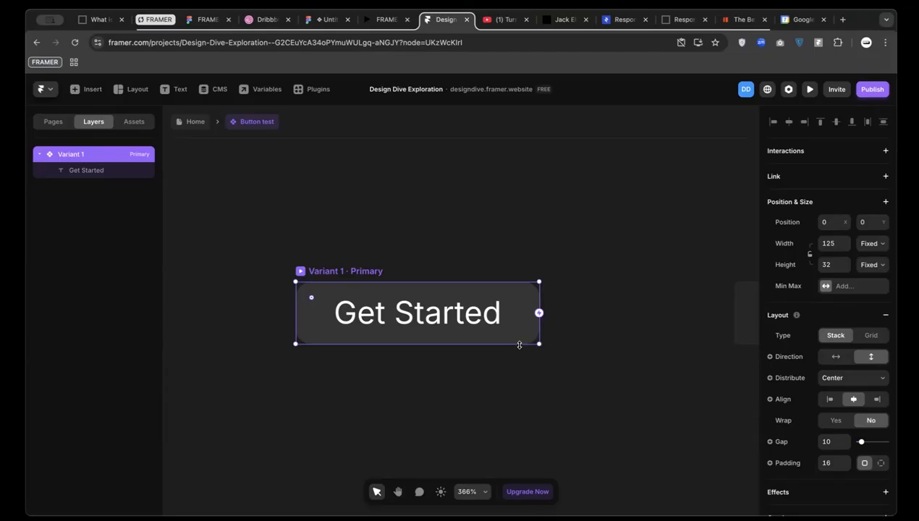
Select the Get Started text layer and bring up its Content variable options
double_click(402, 316)
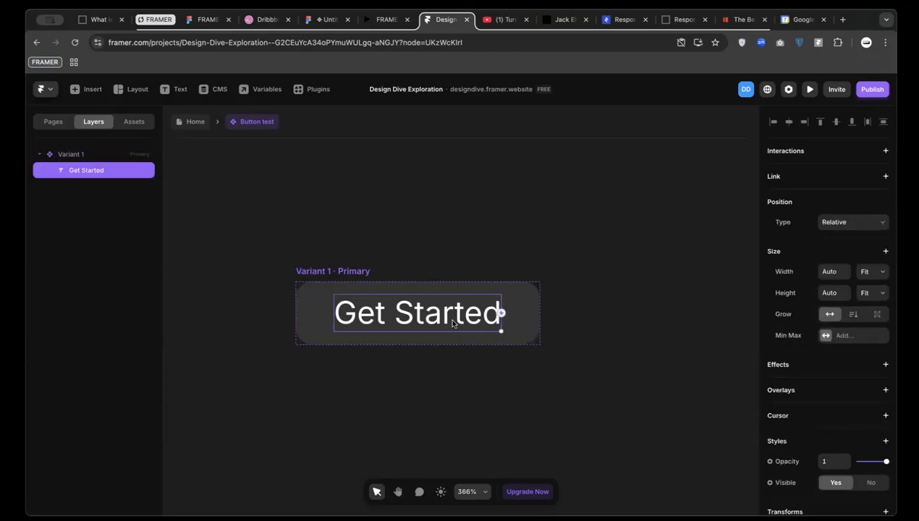
scroll(839, 369, "down", 5)
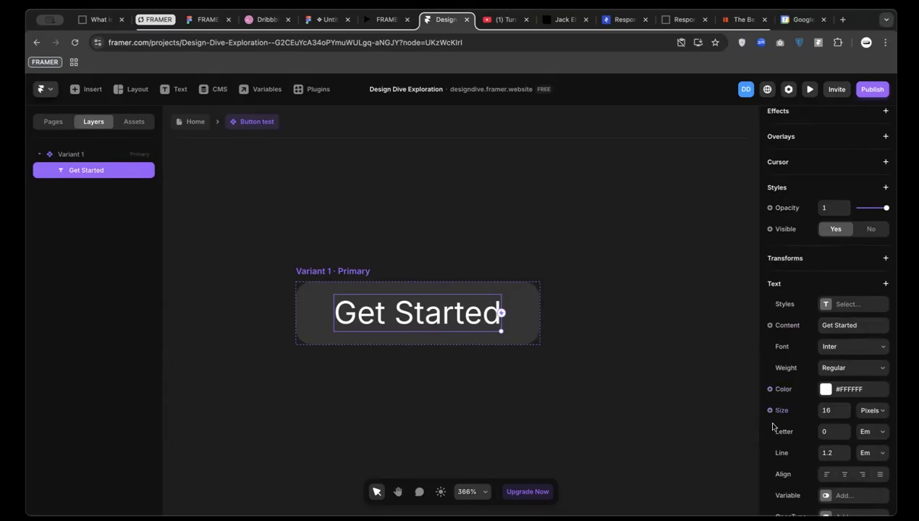
scroll(773, 425, "down", 1)
scroll(773, 425, "up", 1)
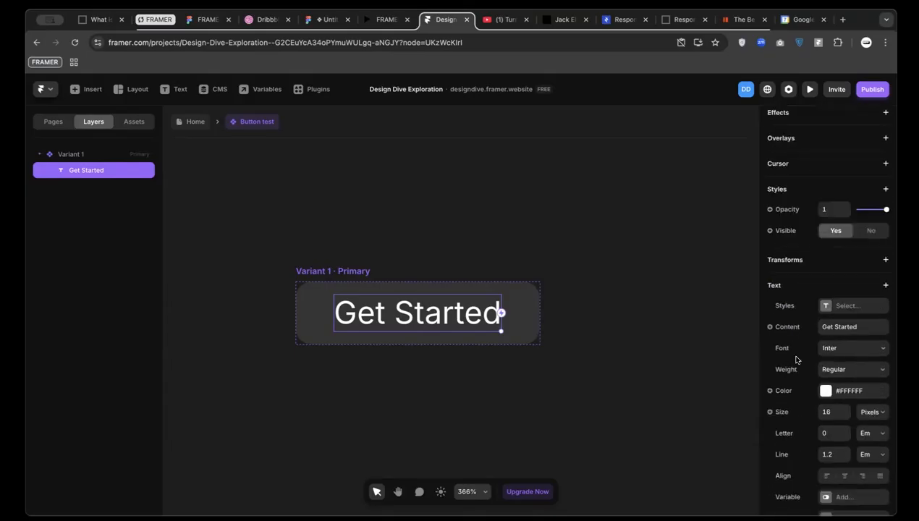
left_click(771, 327)
mouse_move(789, 349)
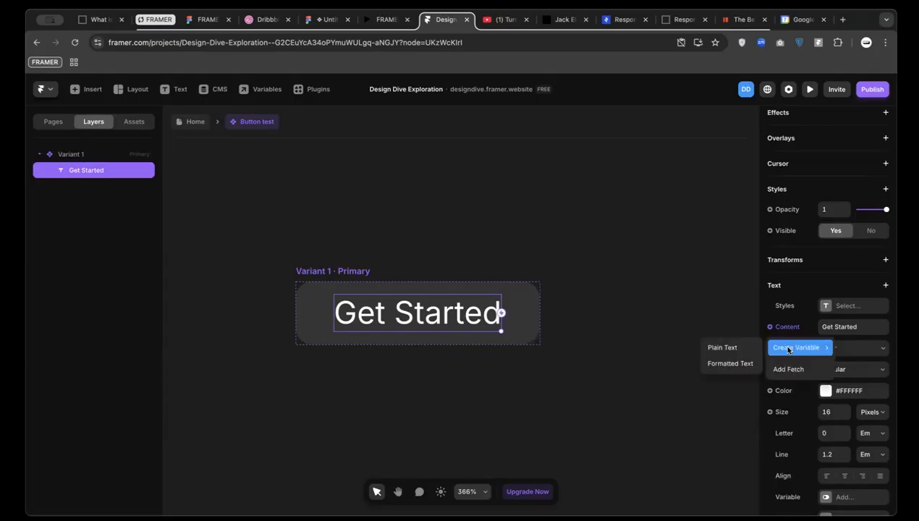
Create a plain text variable named 'Button' with Text Area set to Yes
left_click(728, 348)
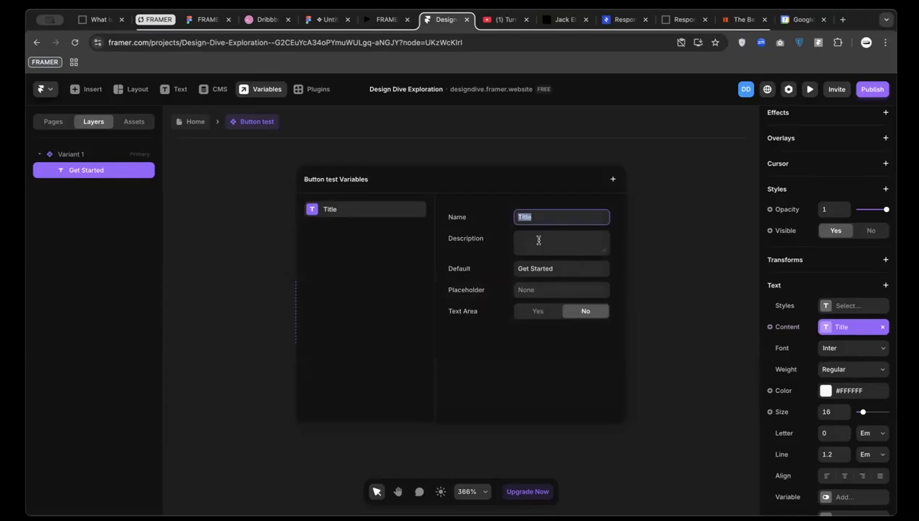
type("Button")
left_click(539, 312)
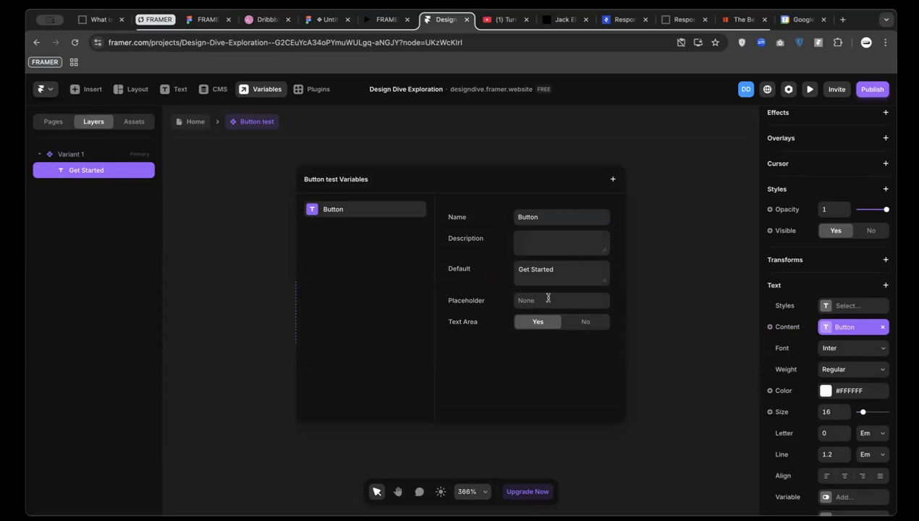
Close the Variables panel and return to the Home page
left_click(463, 158)
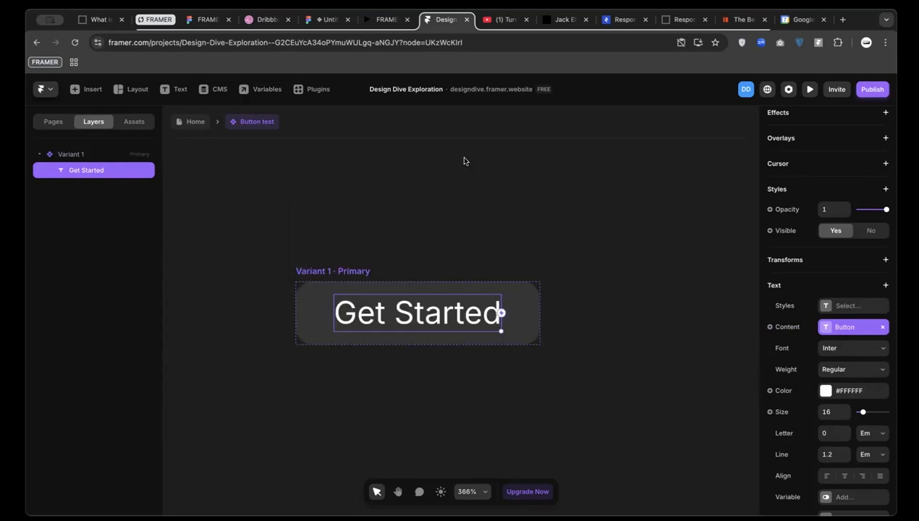
left_click(190, 122)
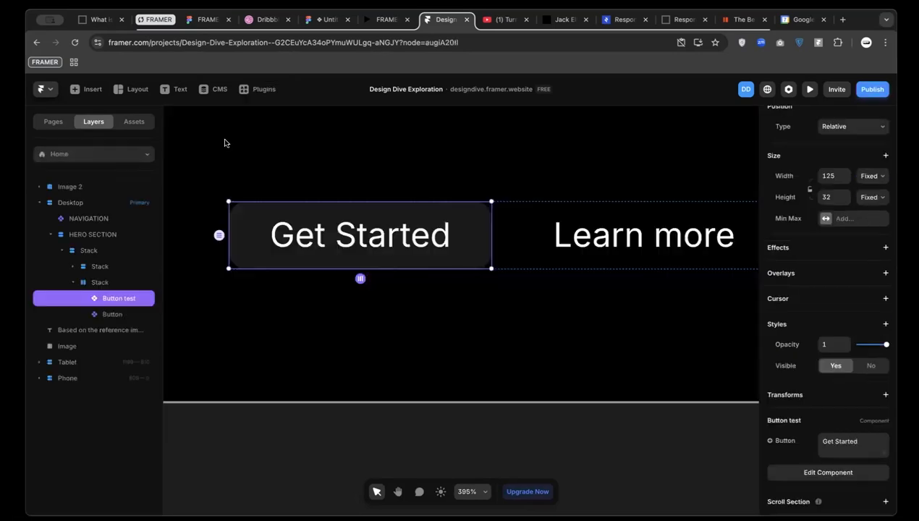
double_click(322, 235)
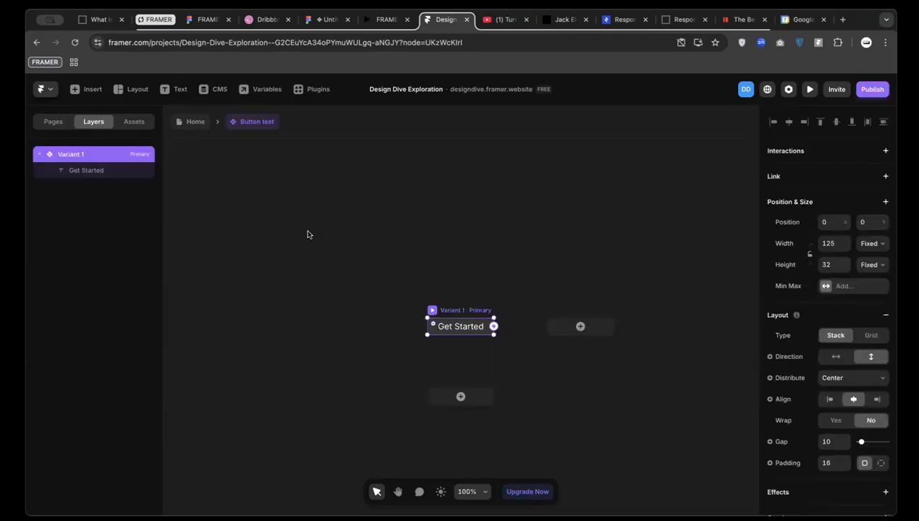
left_click(191, 122)
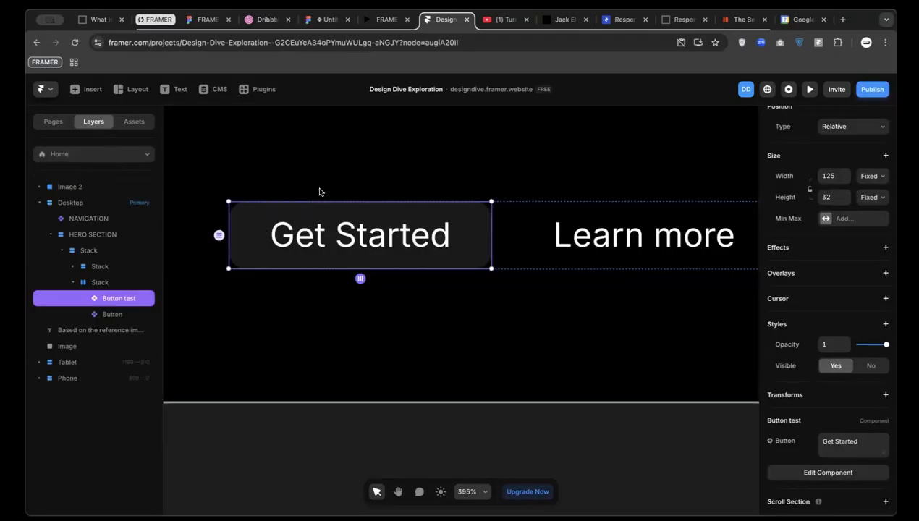
Replace the instance's Button text 'Get Started' with 'Learn more'
scroll(807, 397, "down", 1)
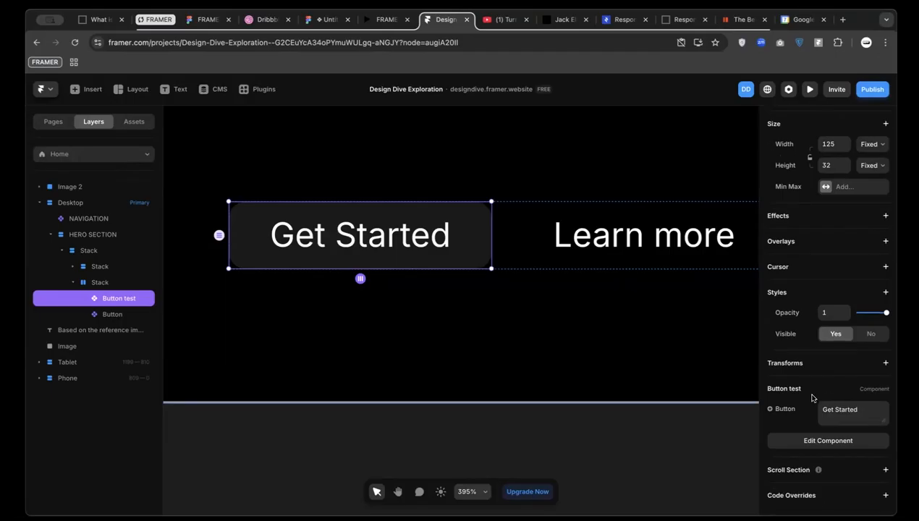
left_click(846, 411)
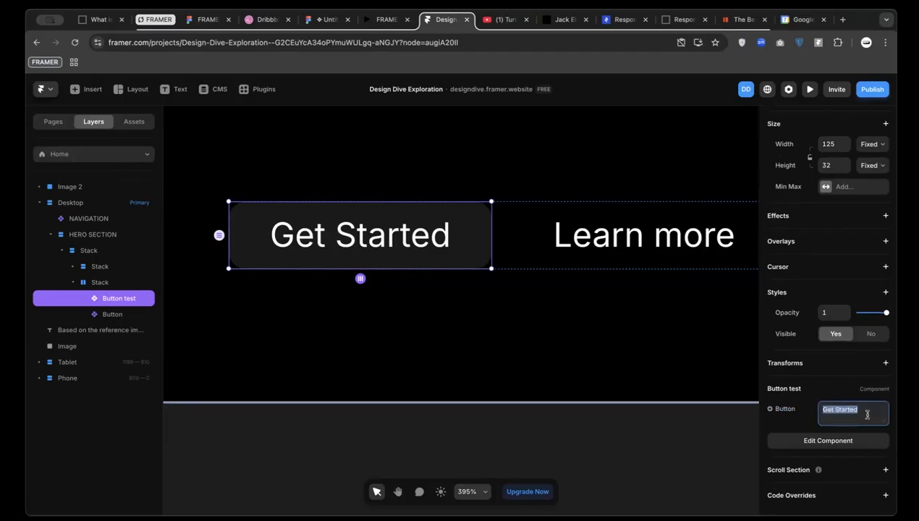
left_click(864, 412)
triple_click(862, 411)
type("Learn more")
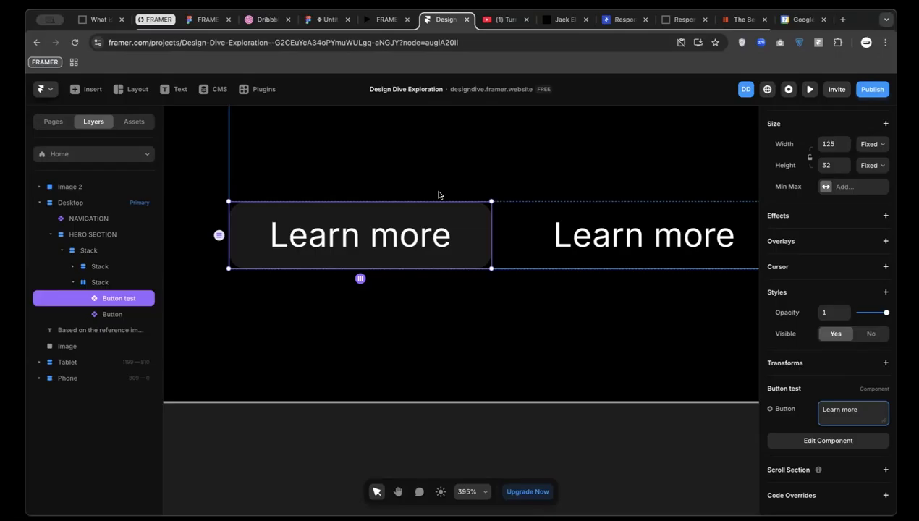
scroll(438, 194, "down", 5)
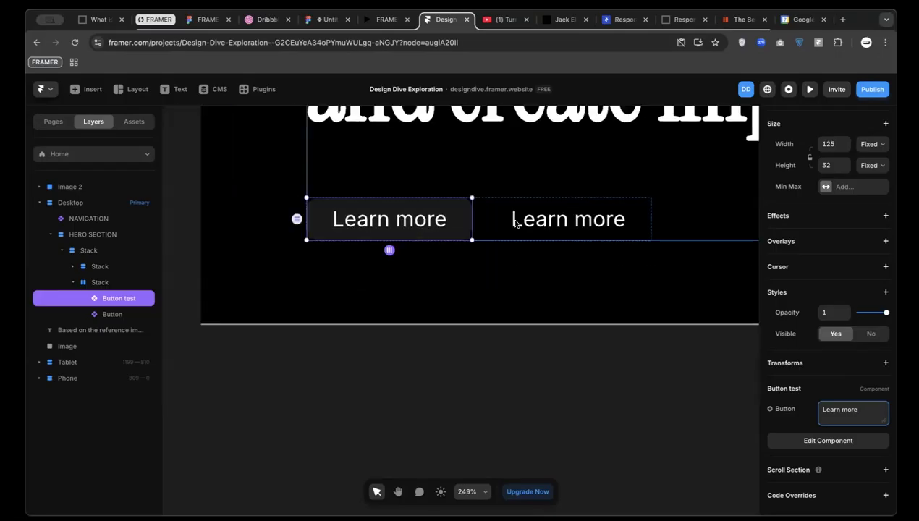
Open the Button test component for editing from the Learn more instance on Home
double_click(421, 220)
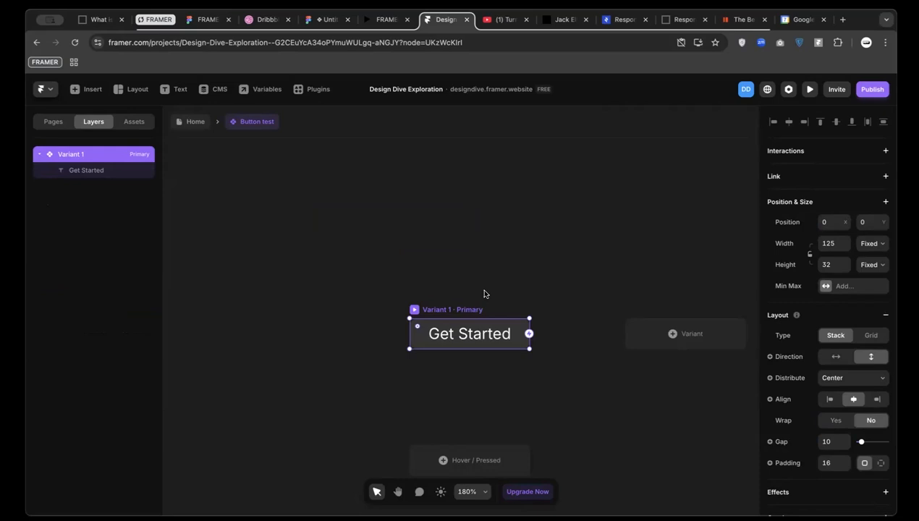
scroll(485, 294, "down", 2)
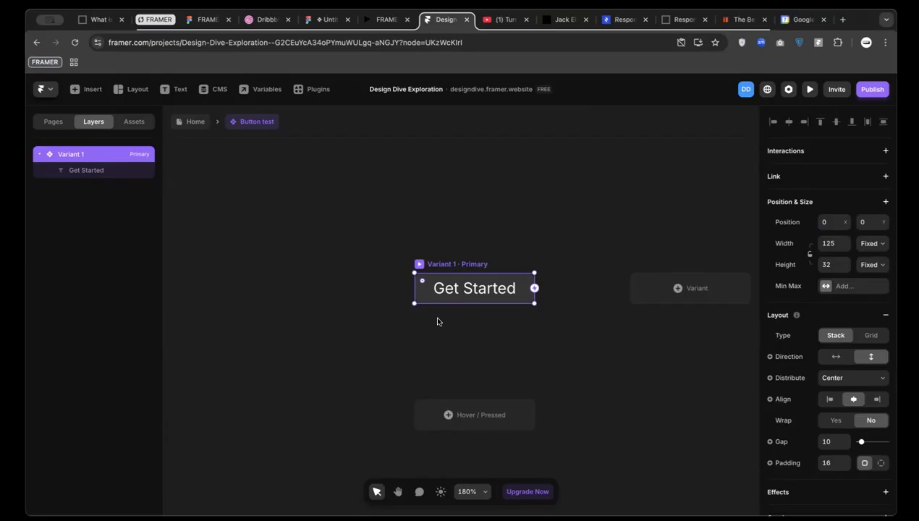
scroll(463, 378, "down", 2)
scroll(462, 378, "down", 1)
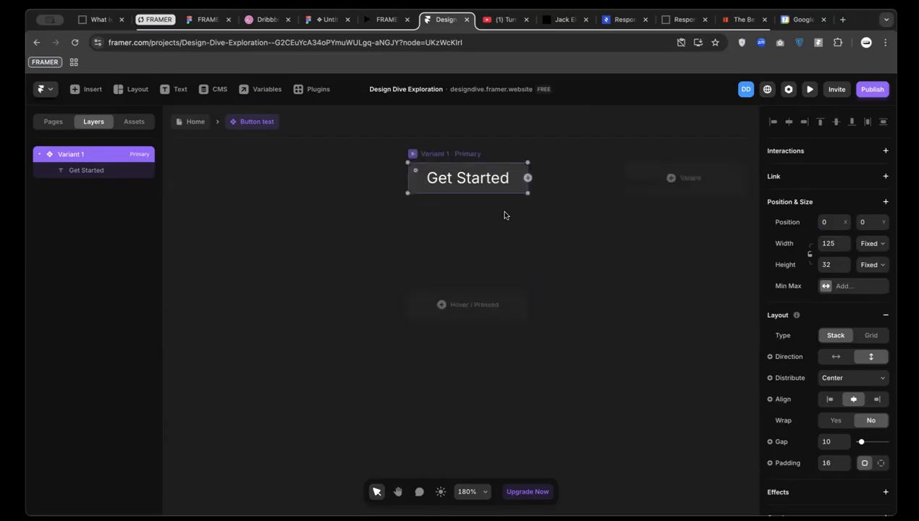
scroll(506, 216, "up", 1)
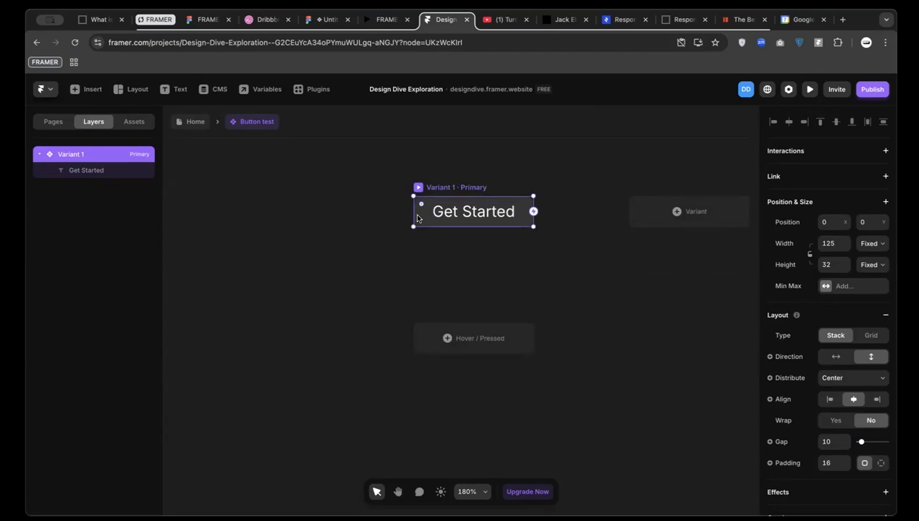
scroll(418, 217, "down", 2)
scroll(482, 191, "up", 2)
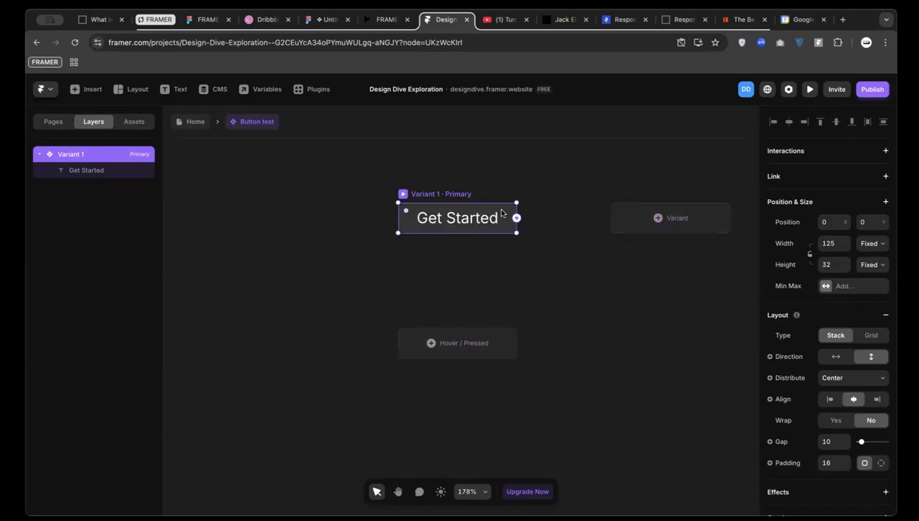
Add a Hover variant and tilt its button to -20°
left_click(431, 345)
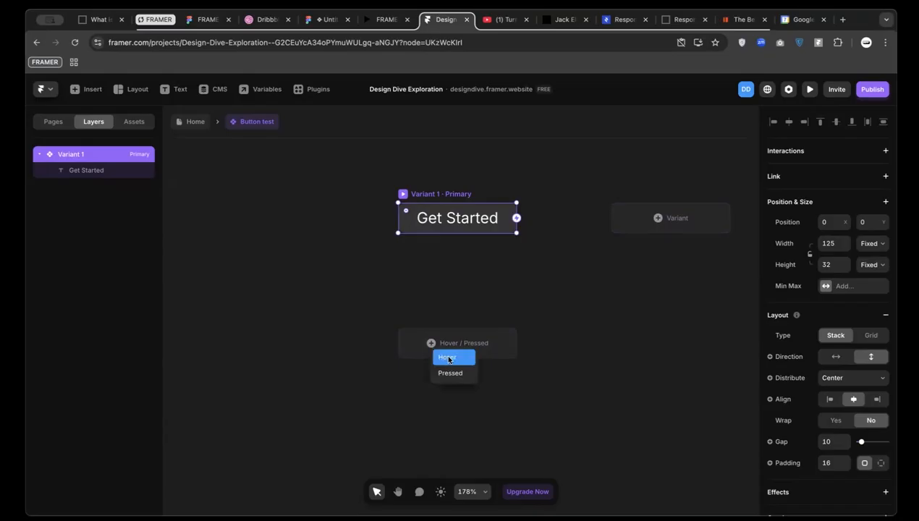
left_click(448, 357)
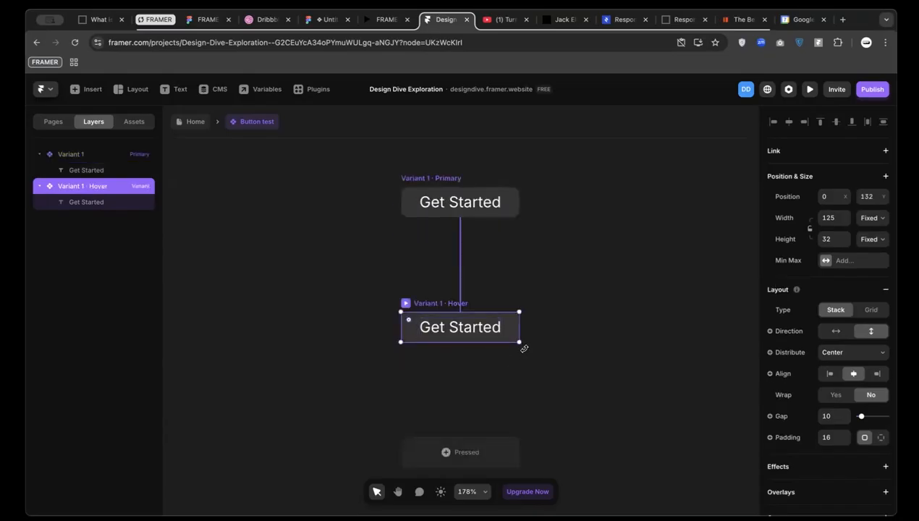
left_click_drag(524, 348, 529, 323)
Color the Hover variant's label text #FFA6A6, then return to the Home page
left_click(469, 326)
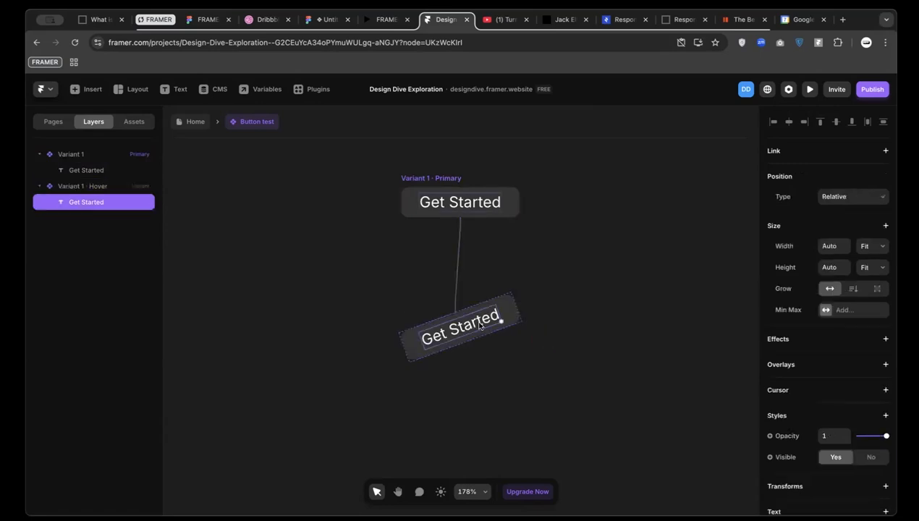
scroll(796, 376, "down", 5)
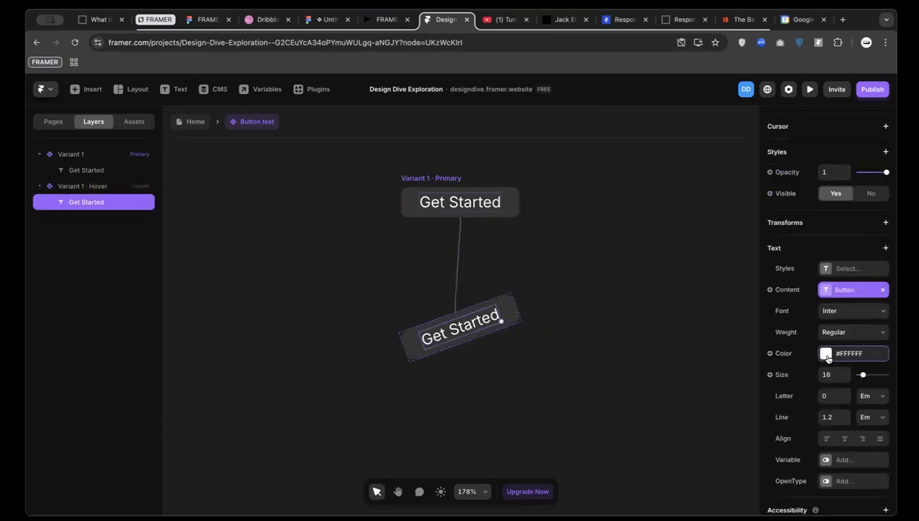
left_click(826, 353)
left_click_drag(681, 334, 767, 343)
left_click_drag(721, 312, 660, 244)
left_click(587, 226)
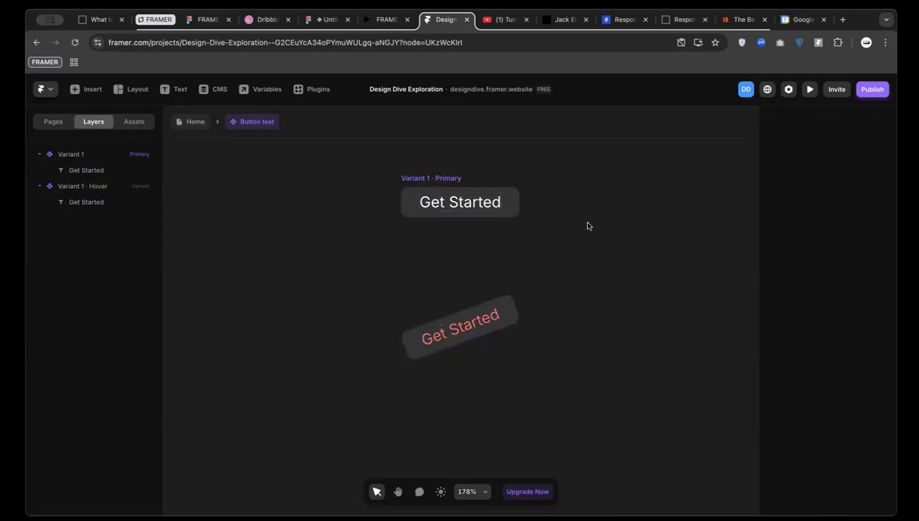
left_click(193, 123)
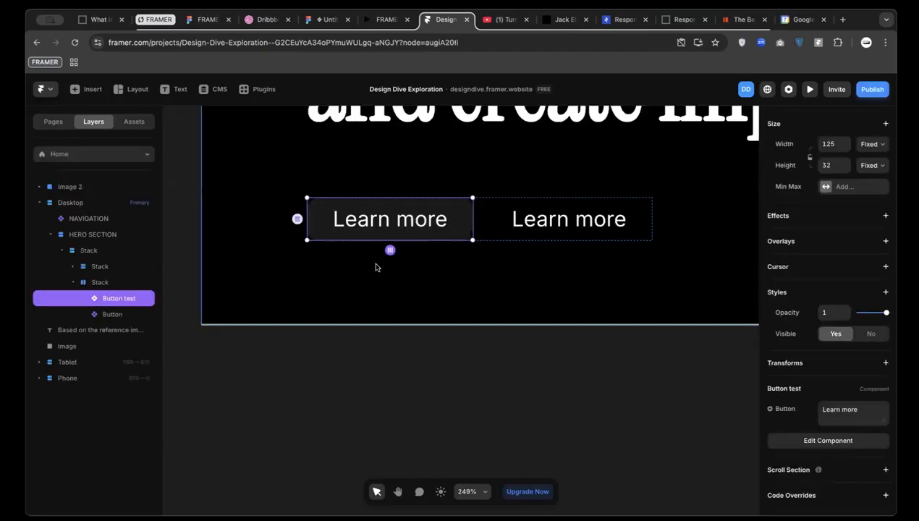
Preview the Desktop page to test the Learn more hover, then reopen Button test
scroll(375, 267, "down", 3)
scroll(376, 267, "down", 3)
scroll(376, 265, "up", 4)
scroll(341, 258, "down", 3)
left_click(343, 254)
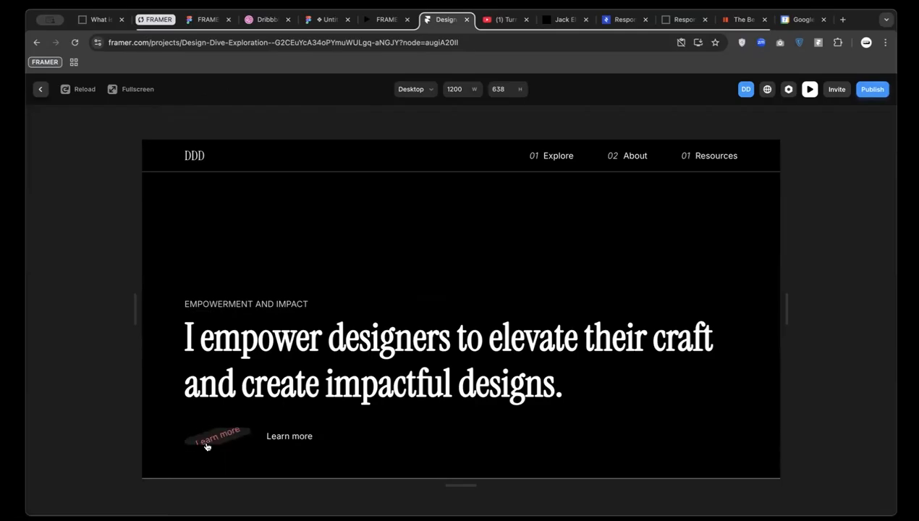
left_click(40, 89)
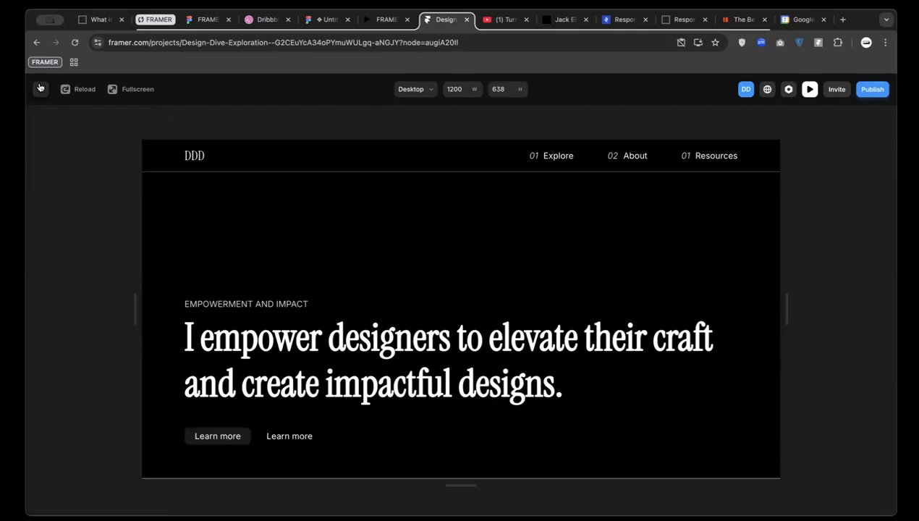
double_click(379, 455)
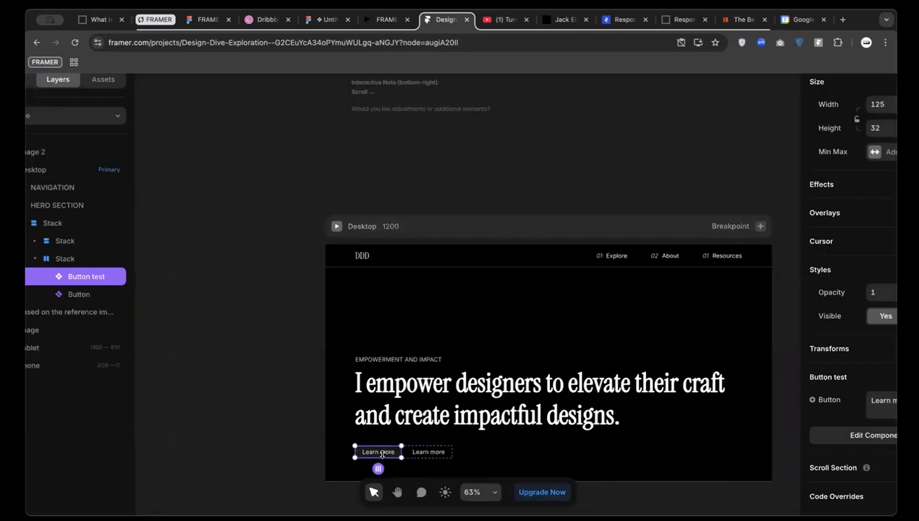
Delete the rotated Hover variant from the Button test component
scroll(462, 324, "up", 2)
left_click(434, 404)
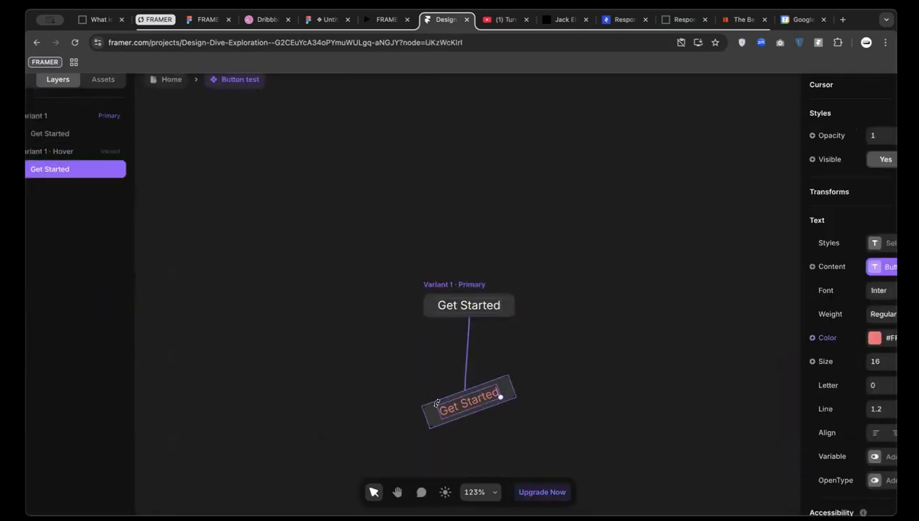
left_click(420, 411)
left_click(431, 415)
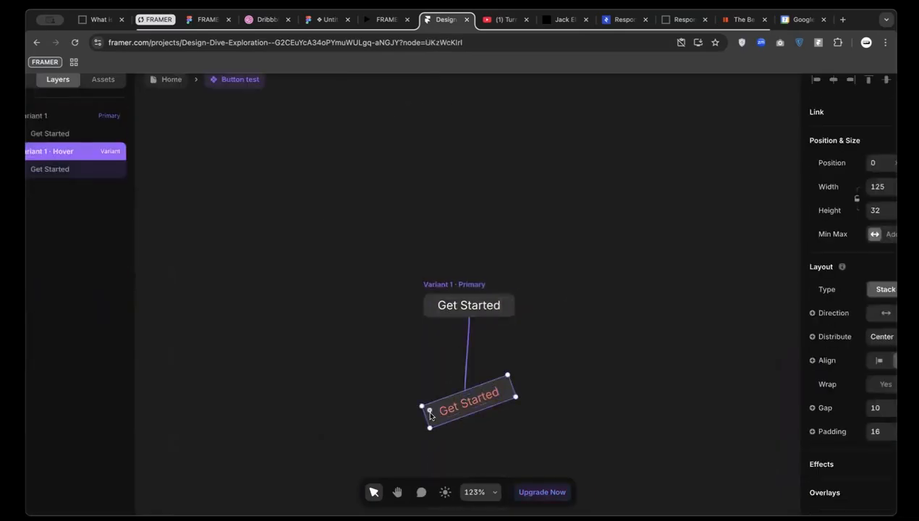
key("Delete")
Add a rotated Pressed variant, then return Home and preview the Desktop page
left_click(447, 286)
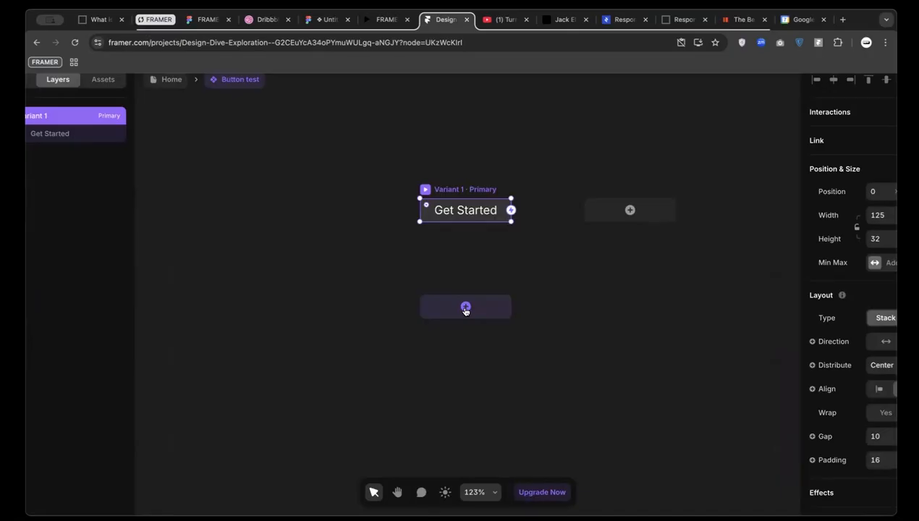
left_click(466, 306)
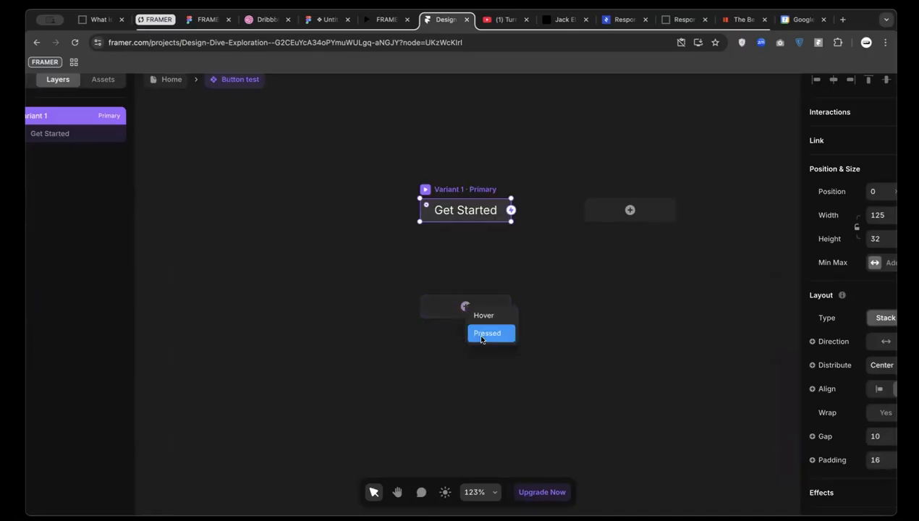
left_click(478, 334)
left_click_drag(513, 323, 453, 347)
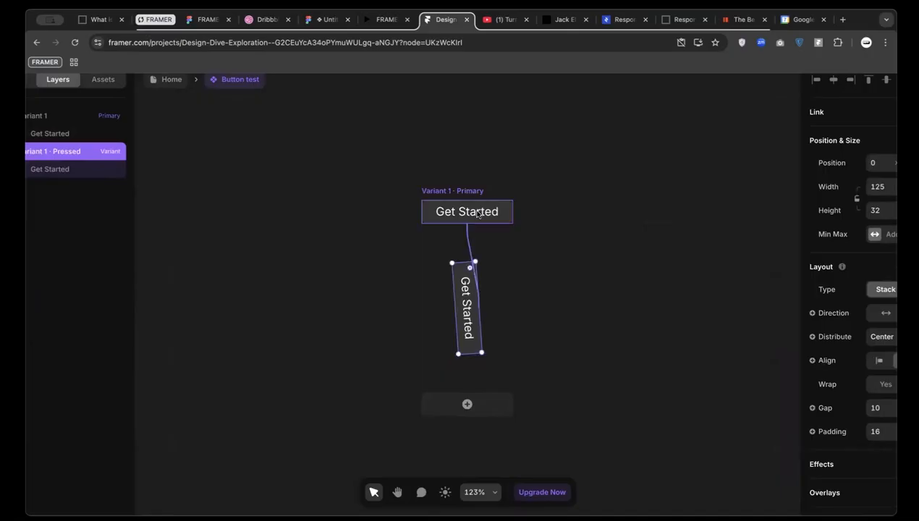
left_click(164, 80)
left_click(337, 226)
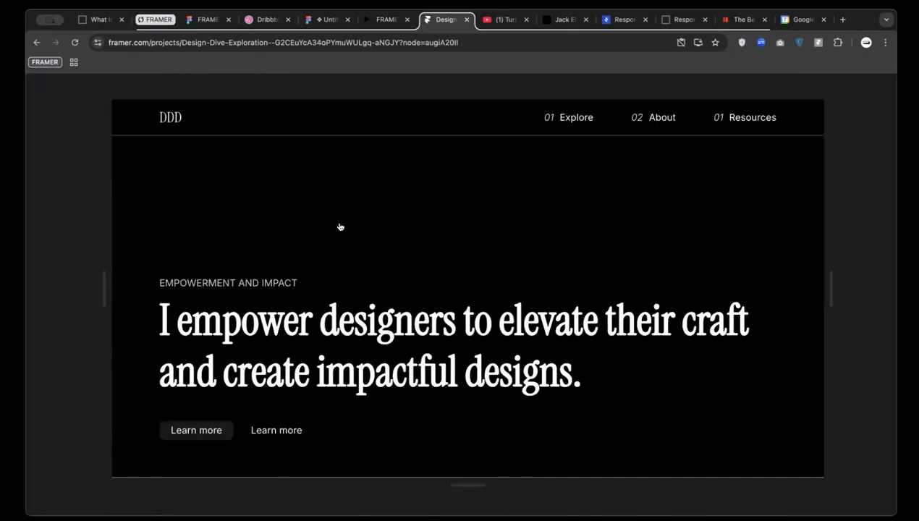
left_click(206, 439)
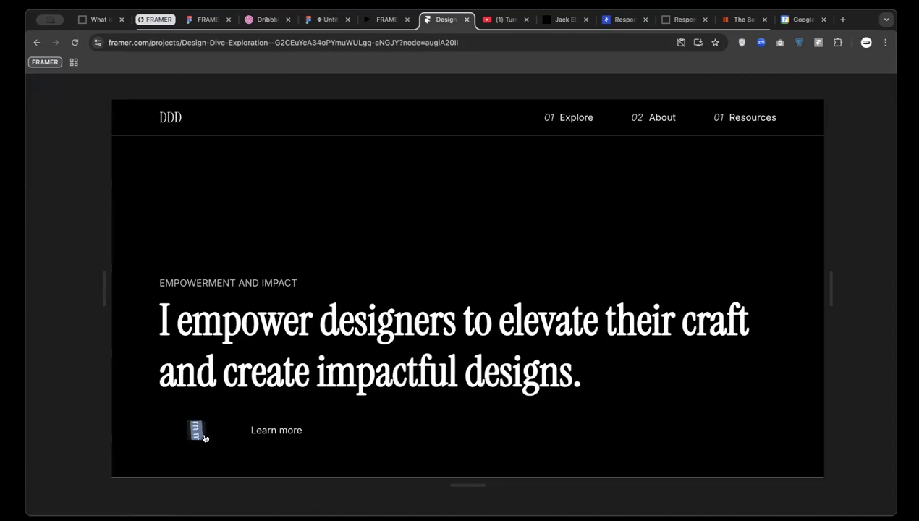
left_click(204, 436)
left_click(202, 431)
left_click(201, 429)
left_click(202, 431)
double_click(201, 430)
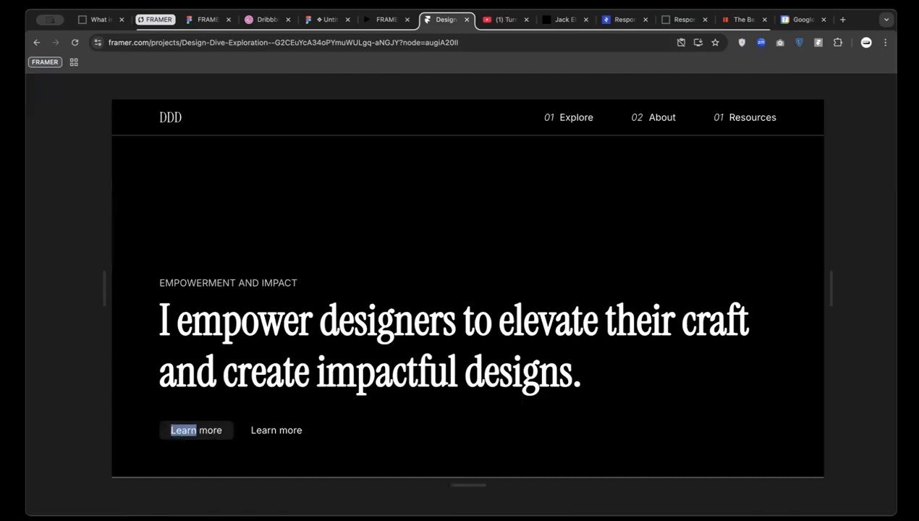
left_click(383, 19)
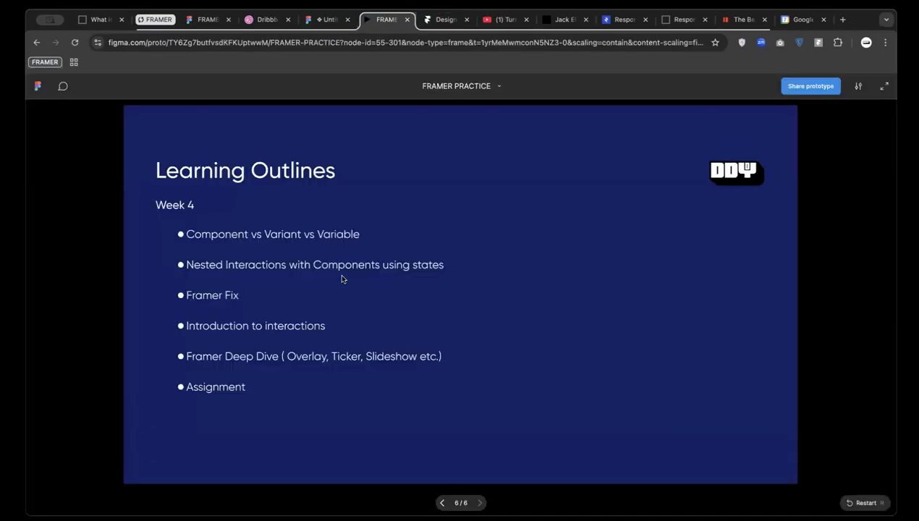
left_click(443, 19)
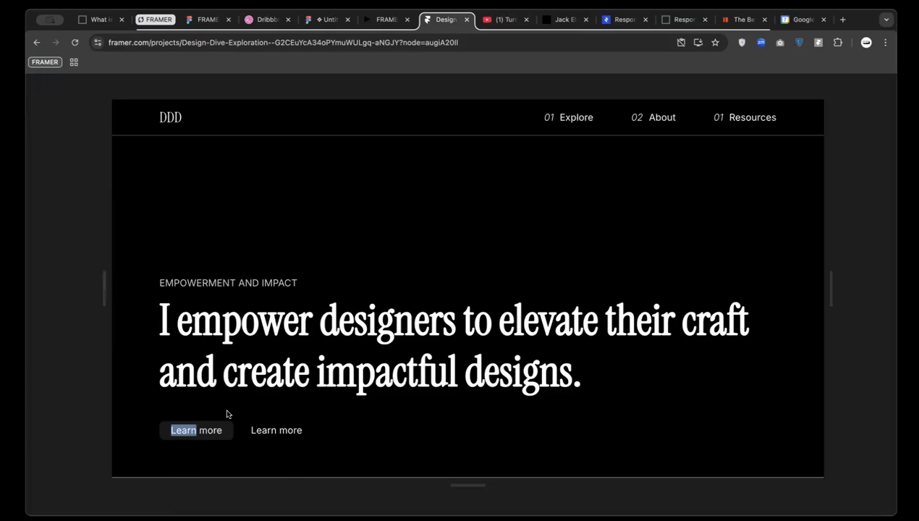
left_click(212, 431)
left_click_drag(303, 431, 268, 429)
left_click_drag(311, 316, 159, 281)
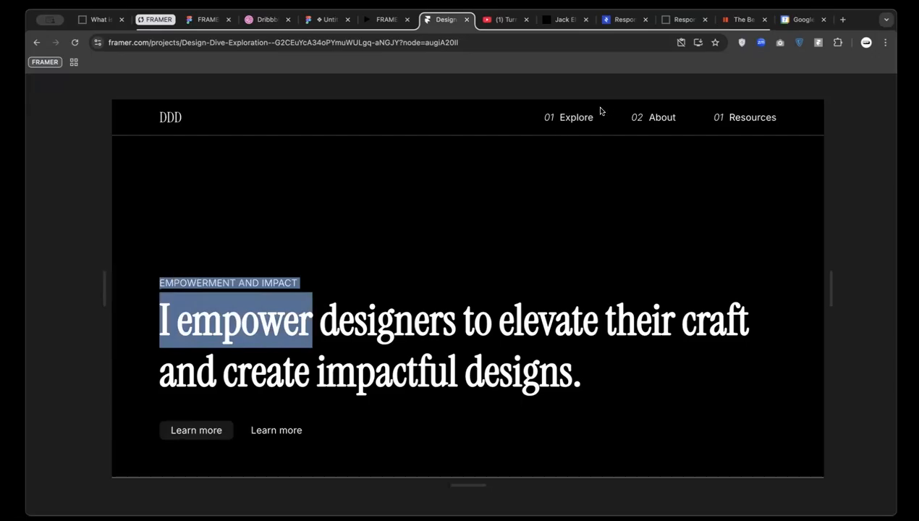
left_click_drag(588, 118, 543, 116)
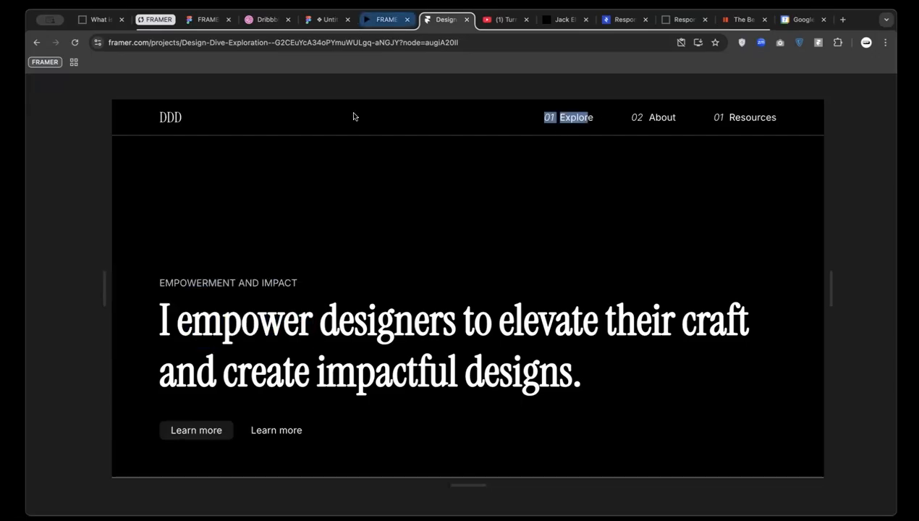
key("Escape")
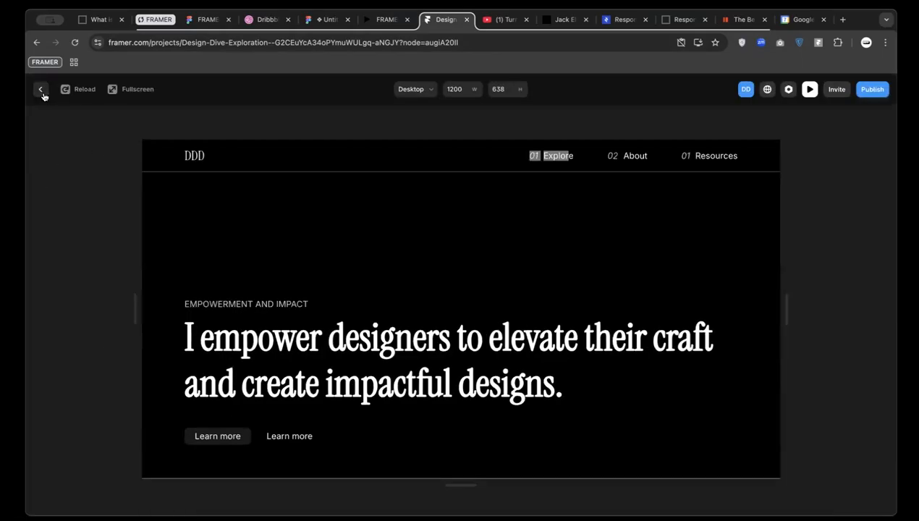
Leave the preview and select the Get Started text inside the Button test component
left_click(40, 88)
scroll(407, 424, "up", 5)
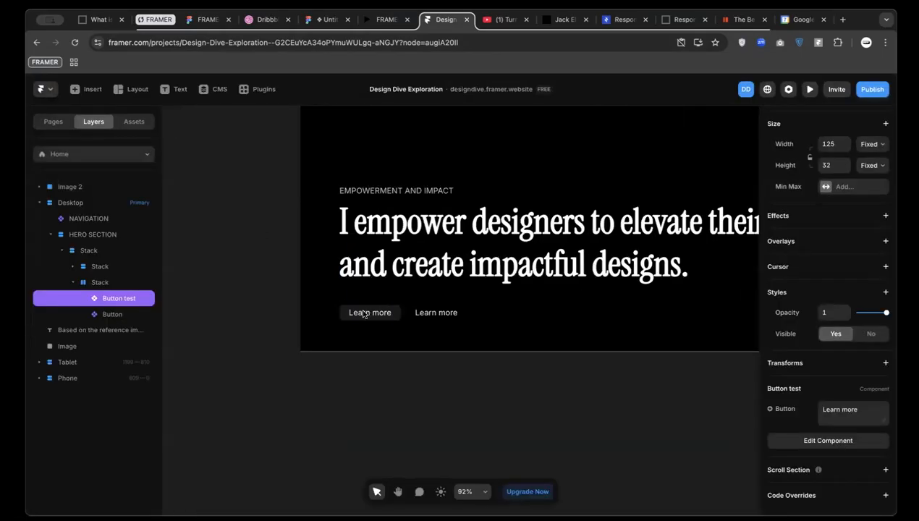
double_click(373, 316)
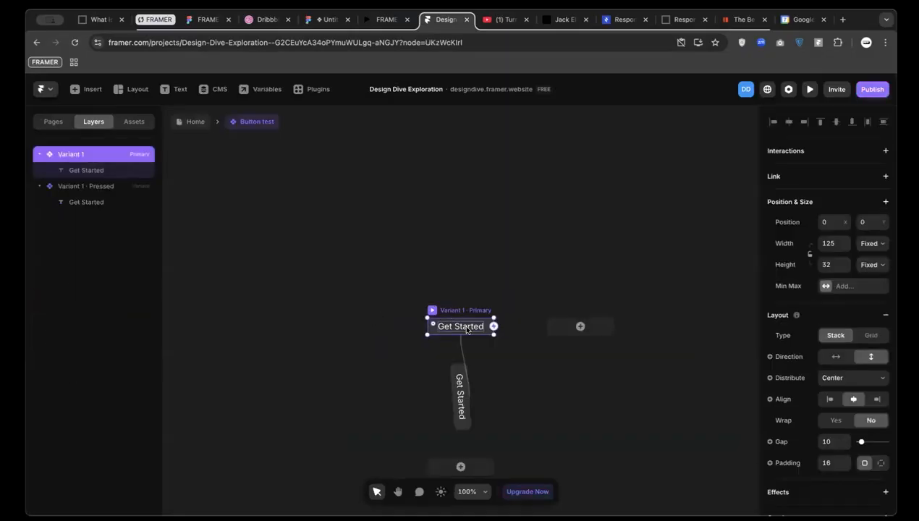
left_click(484, 325)
scroll(789, 378, "down", 3)
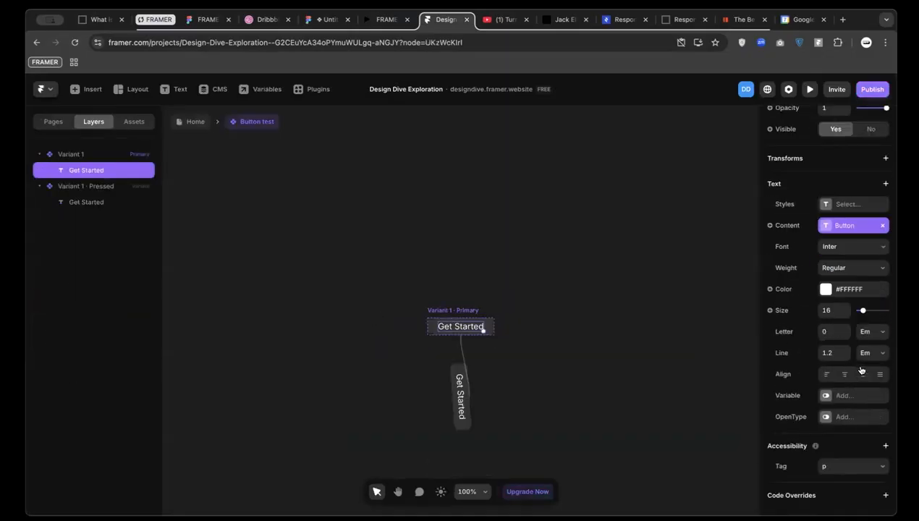
scroll(872, 283, "up", 4)
Browse the text, effects and accessibility option lists without adding anything
left_click(885, 302)
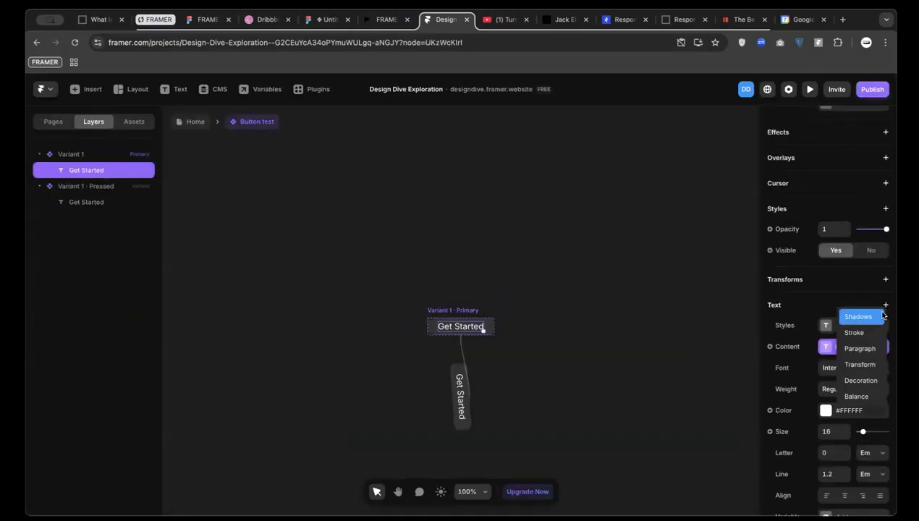
left_click(848, 288)
scroll(873, 237, "up", 2)
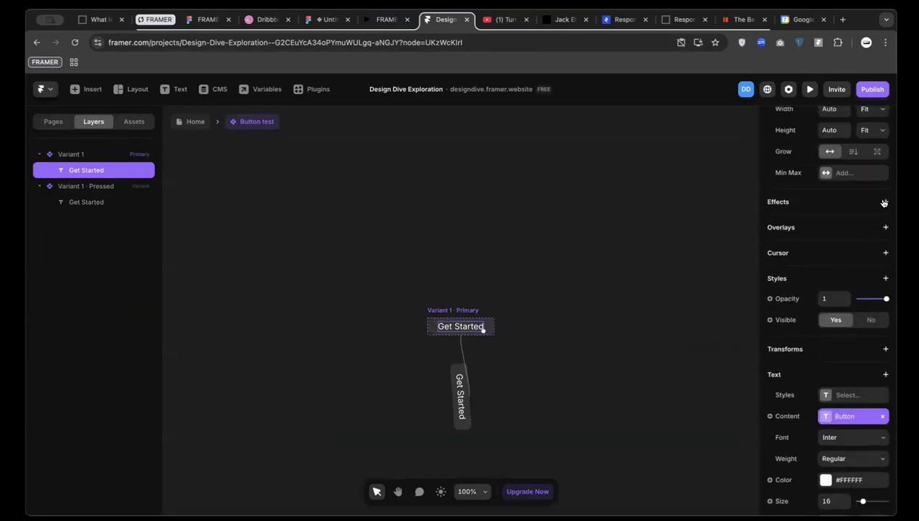
left_click(884, 203)
left_click(802, 191)
scroll(832, 304, "down", 3)
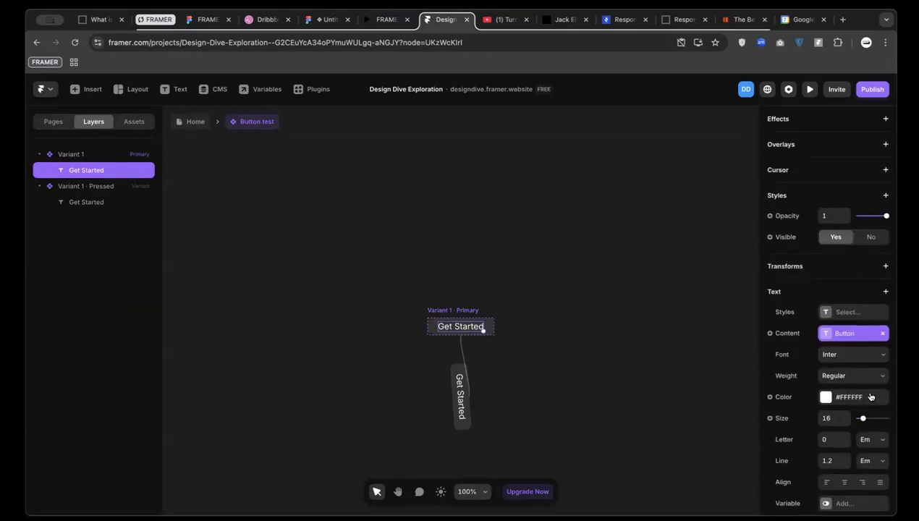
scroll(870, 397, "down", 3)
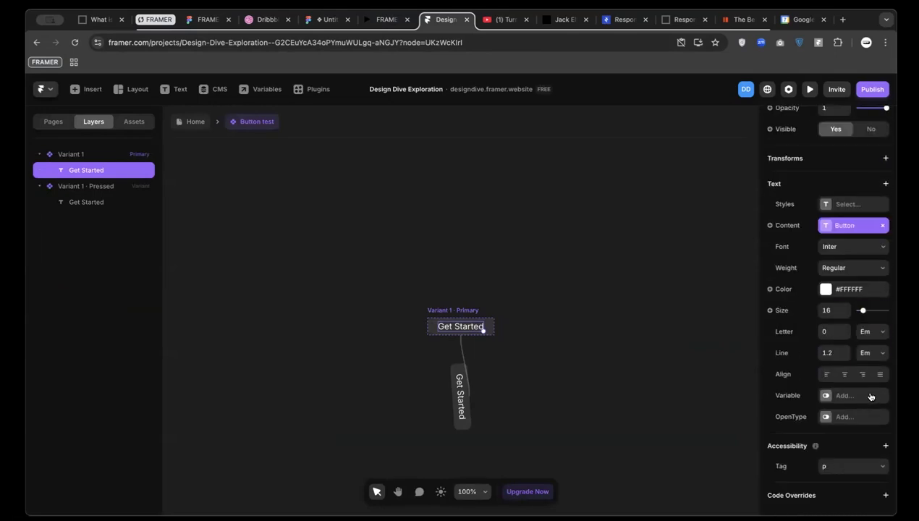
left_click(885, 447)
left_click(757, 368)
scroll(802, 337, "up", 5)
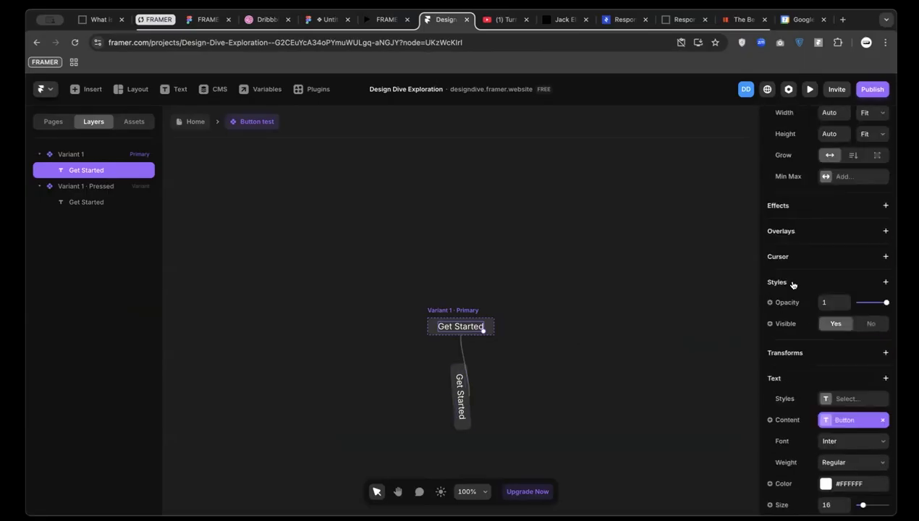
scroll(840, 340, "up", 1)
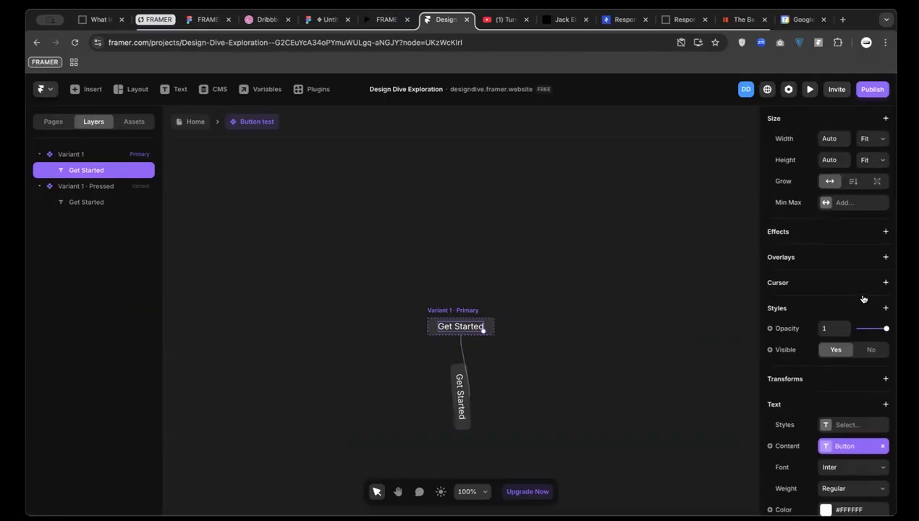
scroll(876, 318, "up", 1)
Add User Select set to None to the label, then return to the Home page
left_click(887, 335)
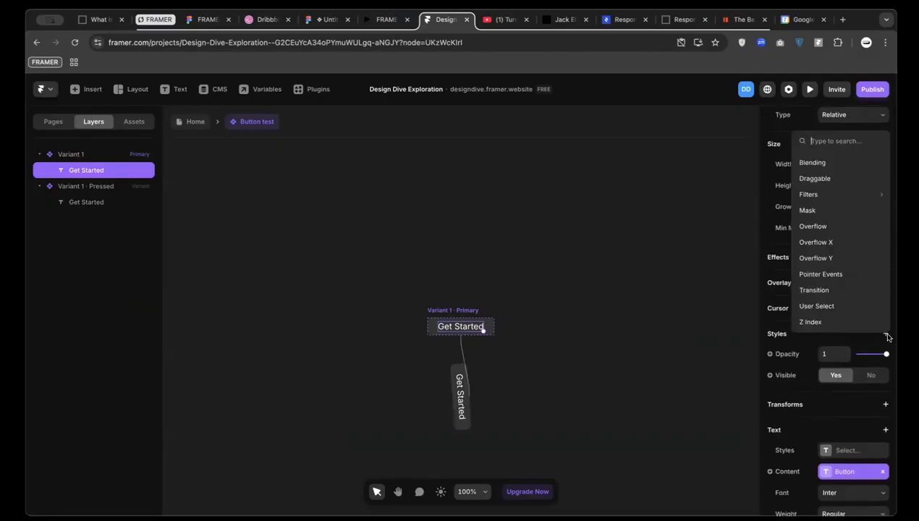
left_click(821, 307)
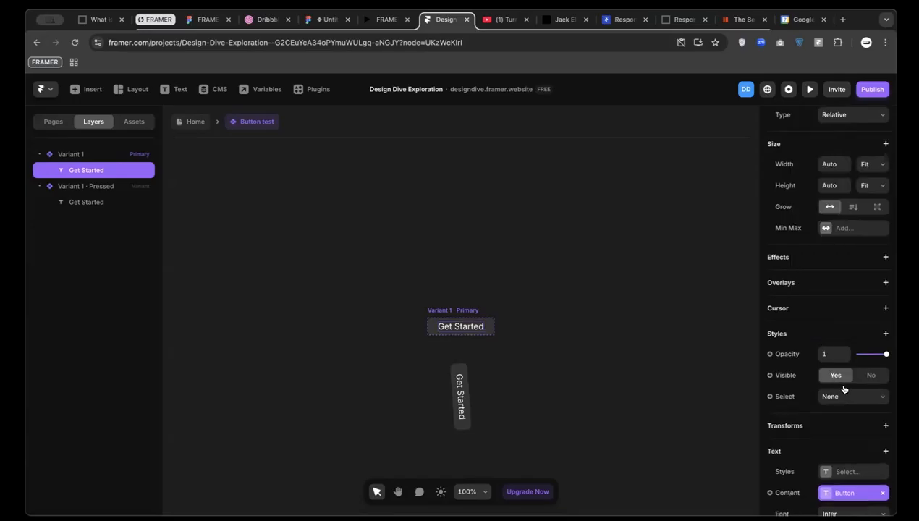
scroll(854, 405, "down", 2)
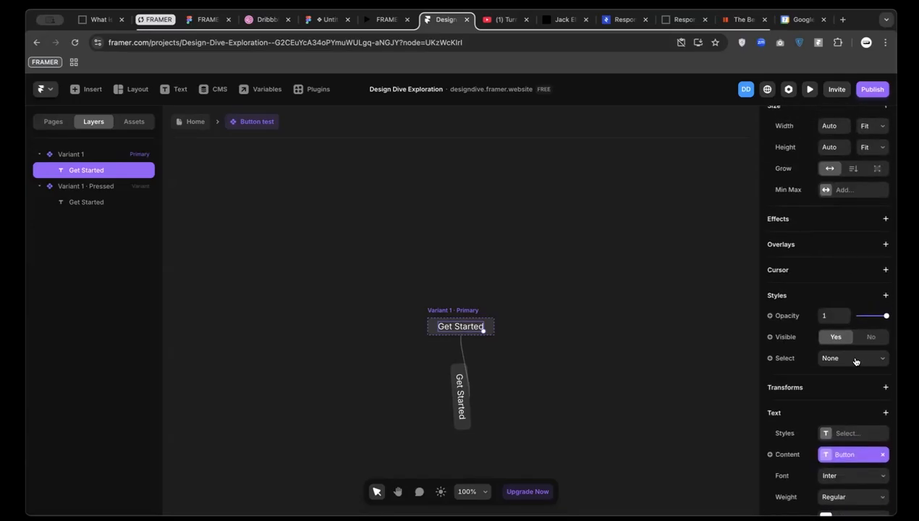
left_click(855, 360)
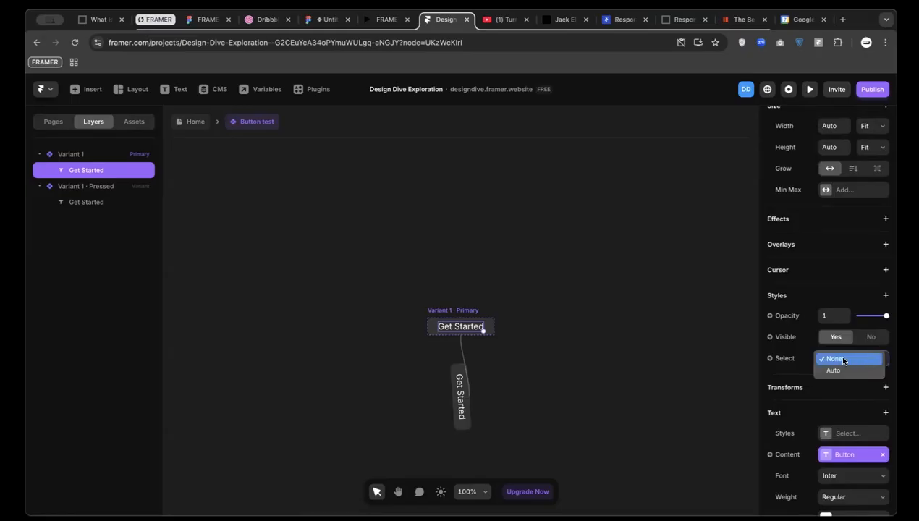
left_click(844, 359)
left_click(181, 123)
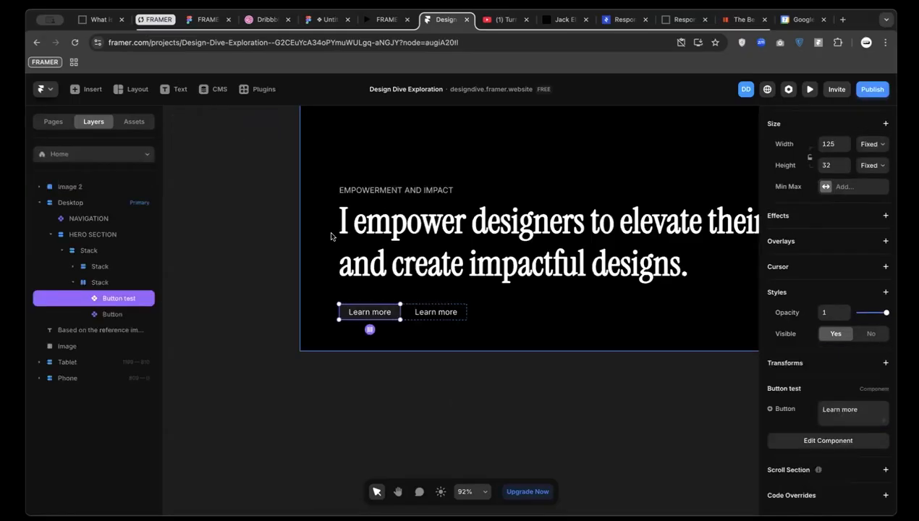
Preview the Desktop page's Learn more buttons, then pan to the Tablet and Phone frames
scroll(330, 226, "up", 6)
left_click(308, 383)
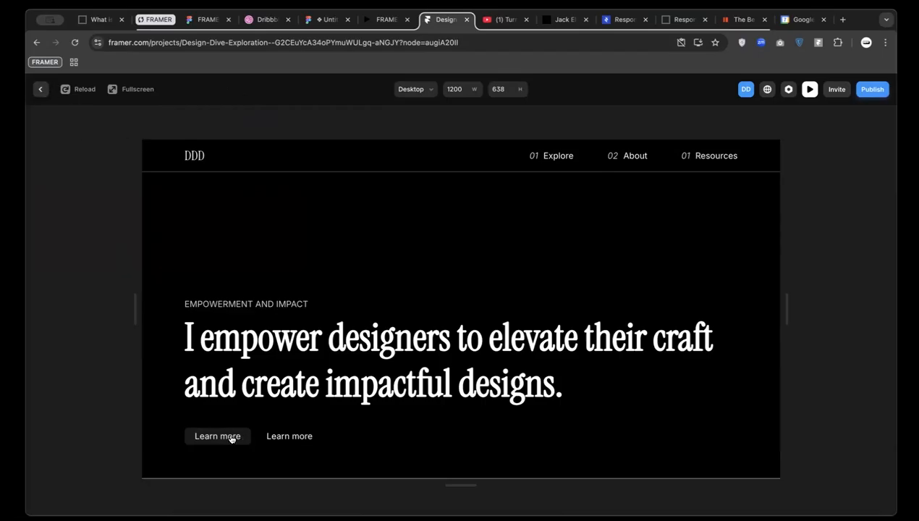
left_click(41, 89)
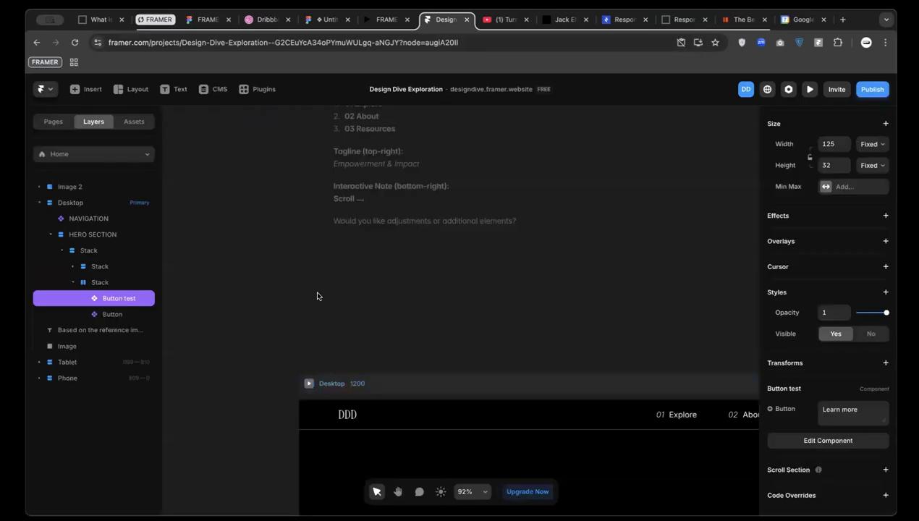
scroll(317, 296, "down", 5)
scroll(317, 296, "right", 5)
scroll(534, 358, "up", 1)
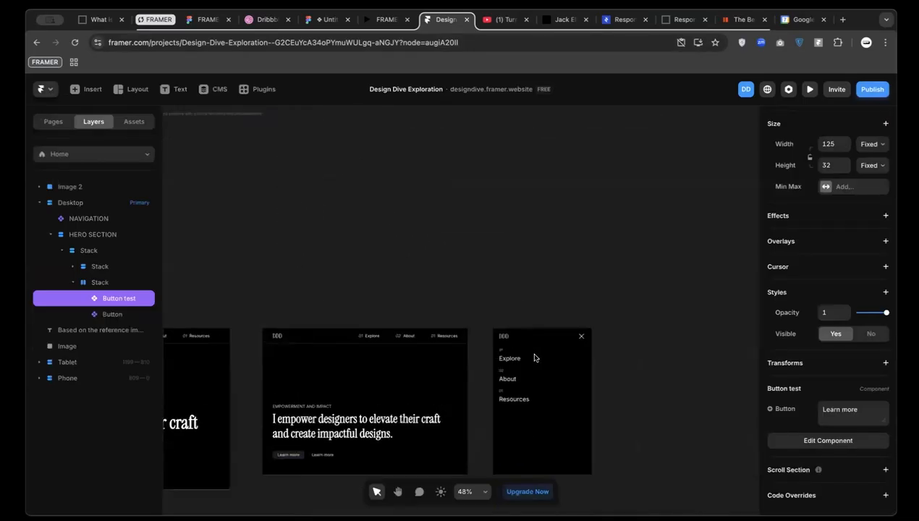
scroll(535, 357, "up", 3)
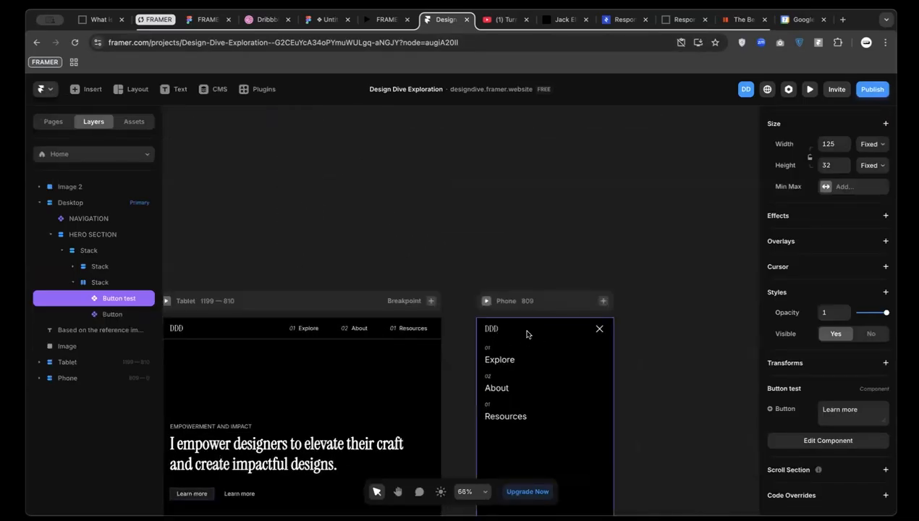
Open the NAVIGATION component and pan across it to review the Variant 4 open menu
double_click(527, 332)
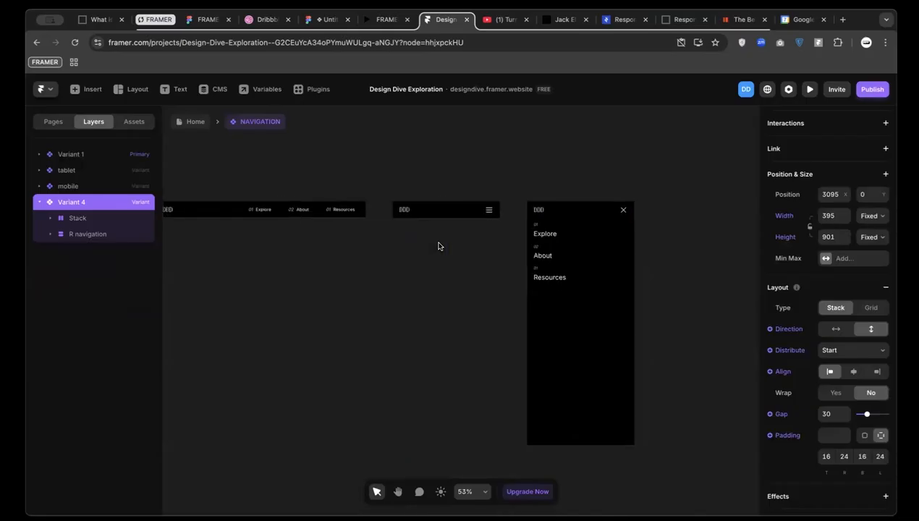
scroll(438, 247, "up", 5)
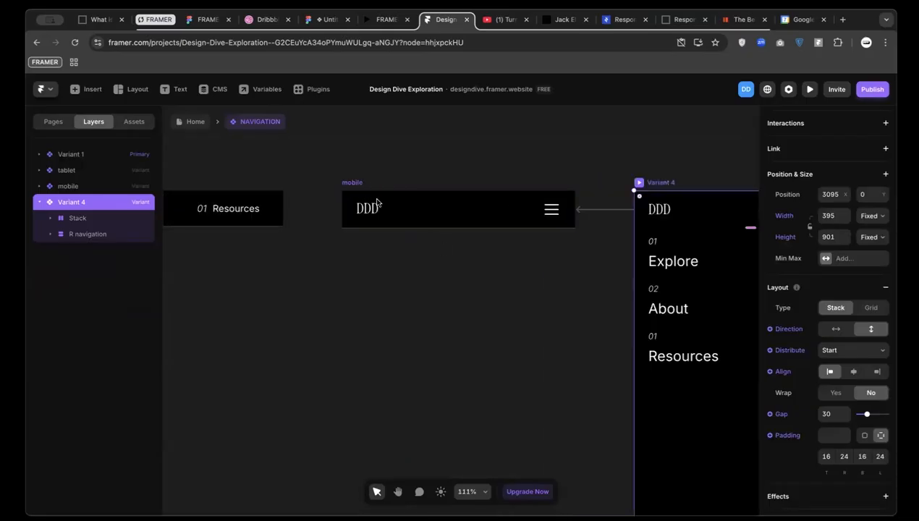
scroll(367, 199, "down", 3)
scroll(368, 199, "left", 5)
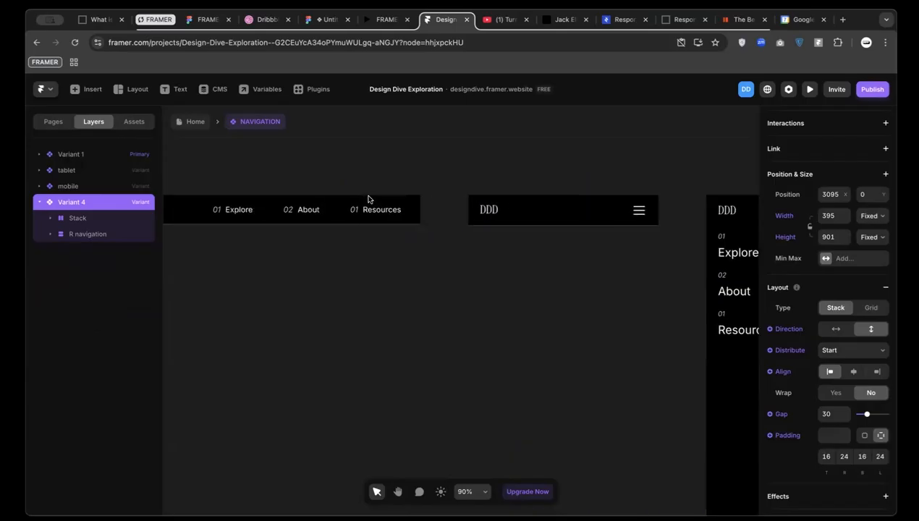
scroll(464, 220, "right", 5)
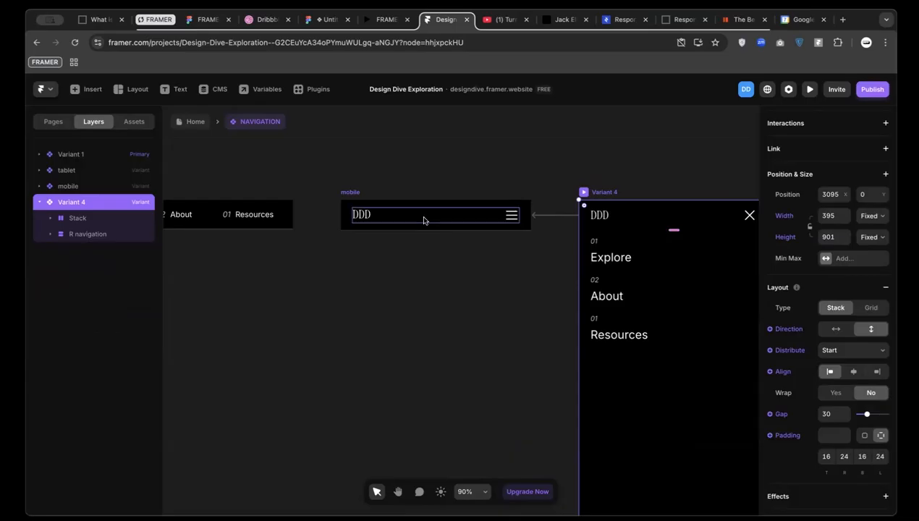
scroll(427, 203, "right", 5)
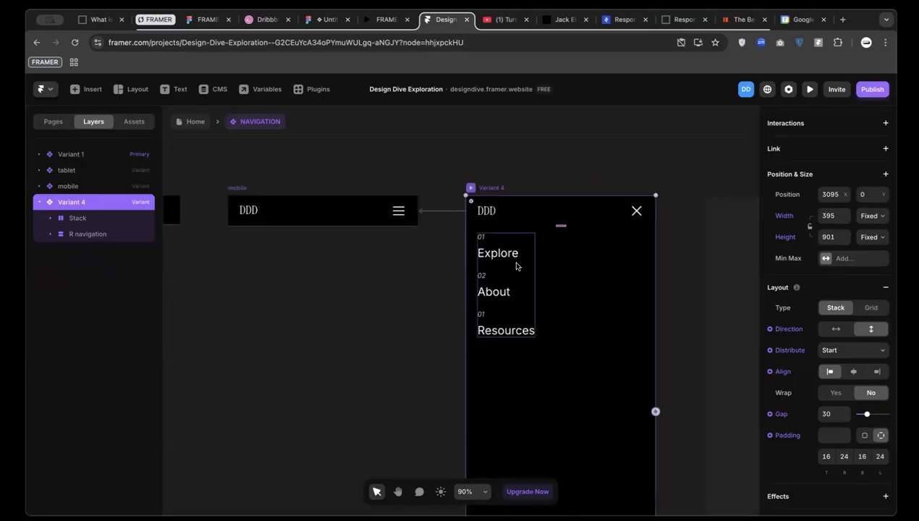
scroll(518, 223, "down", 3)
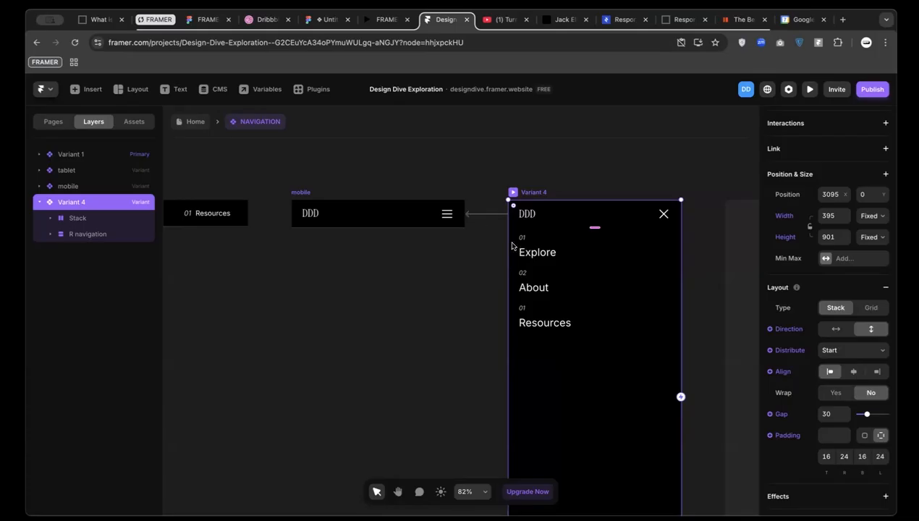
scroll(484, 317, "down", 5)
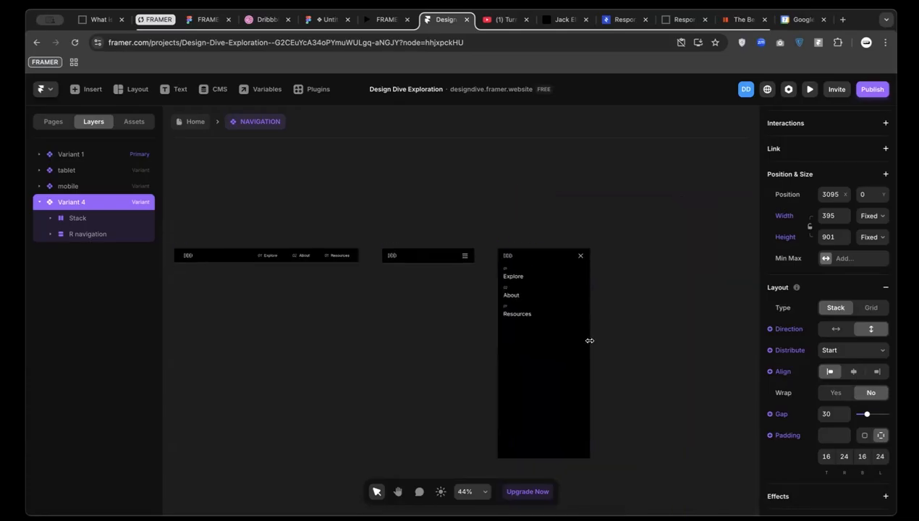
scroll(499, 219, "up", 2)
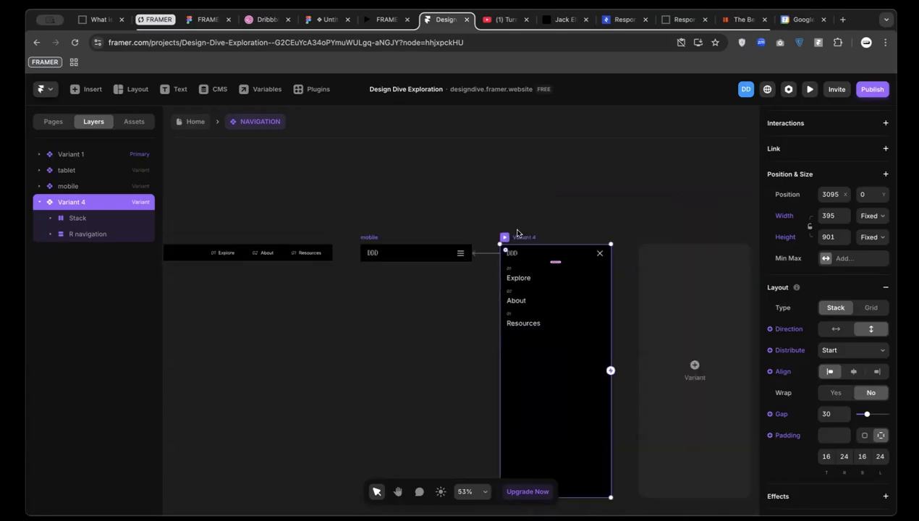
Delete the Variant 4 open-menu variant and zoom out to see all frames
key("Delete")
scroll(476, 255, "up", 4)
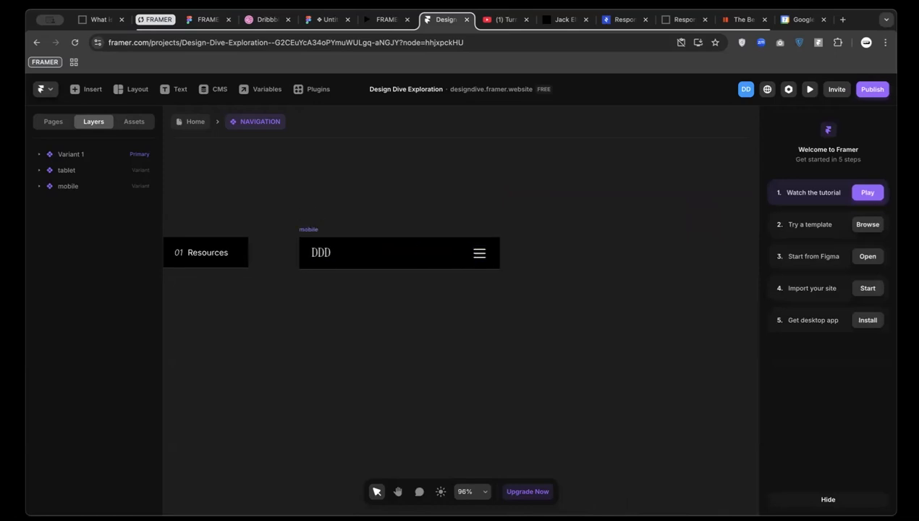
left_click(50, 122)
key("shift+1")
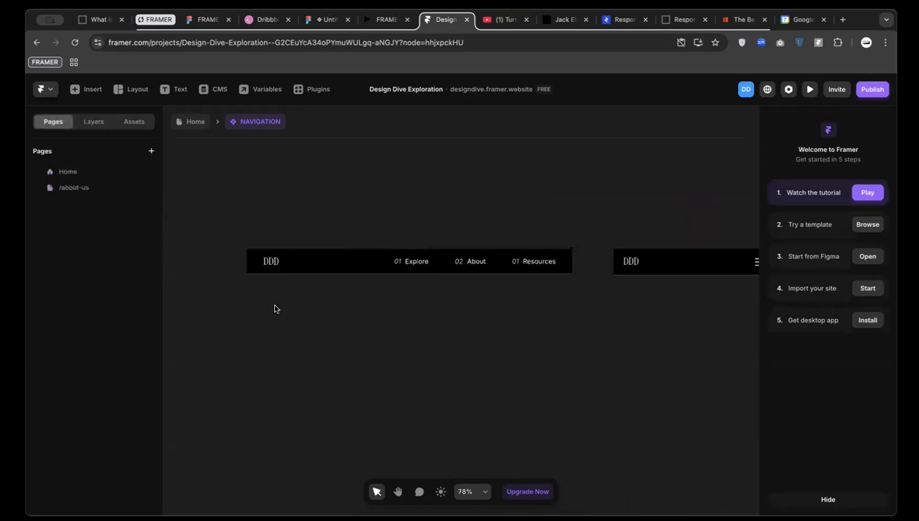
scroll(263, 260, "down", 2)
scroll(318, 258, "left", 2)
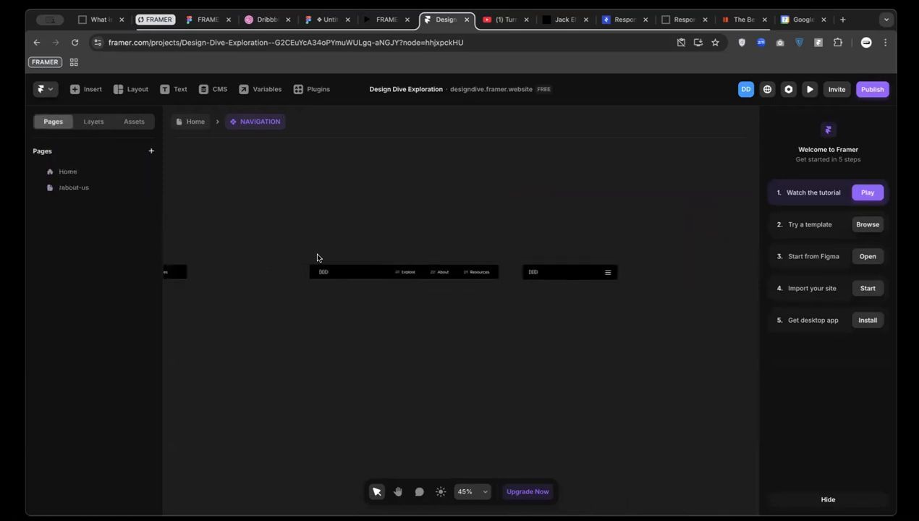
scroll(303, 259, "left", 3)
scroll(207, 254, "down", 2)
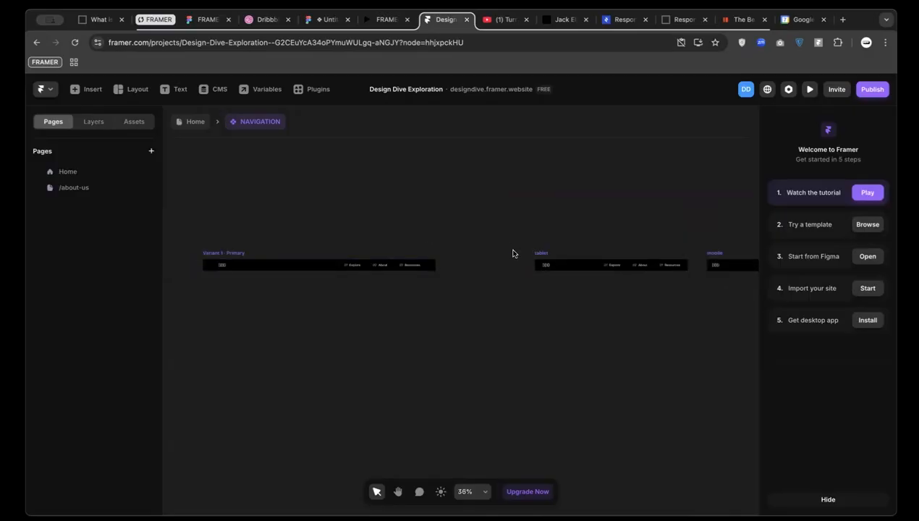
Move the tablet and mobile frames left toward the desktop frame and preview the mobile bar
left_click_drag(529, 254, 463, 255)
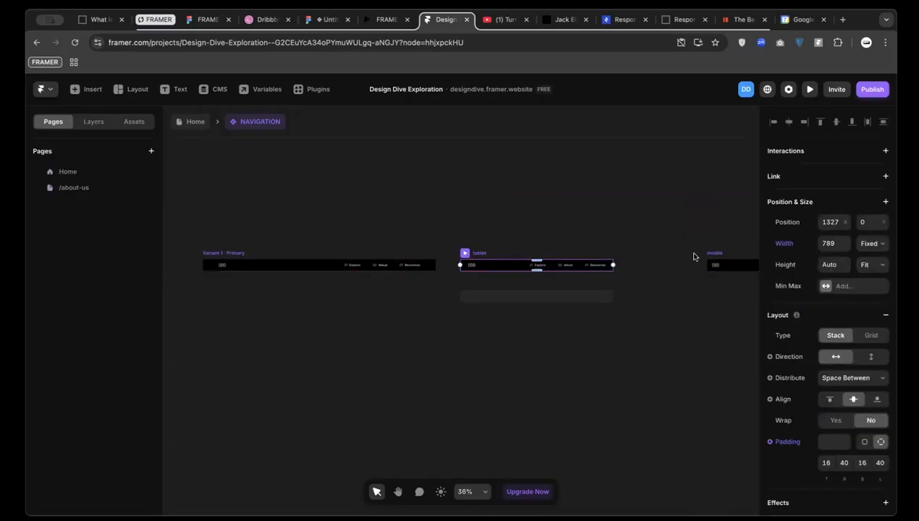
left_click_drag(711, 260, 652, 252)
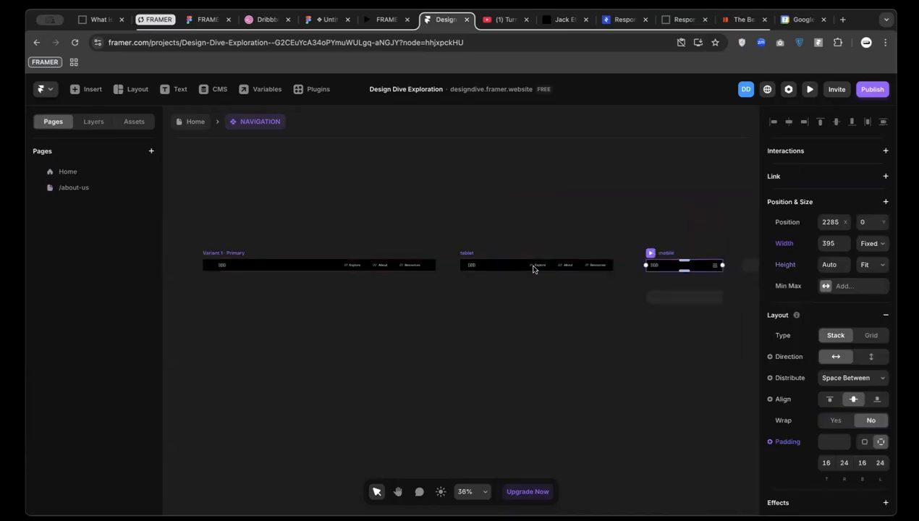
scroll(617, 274, "right", 5)
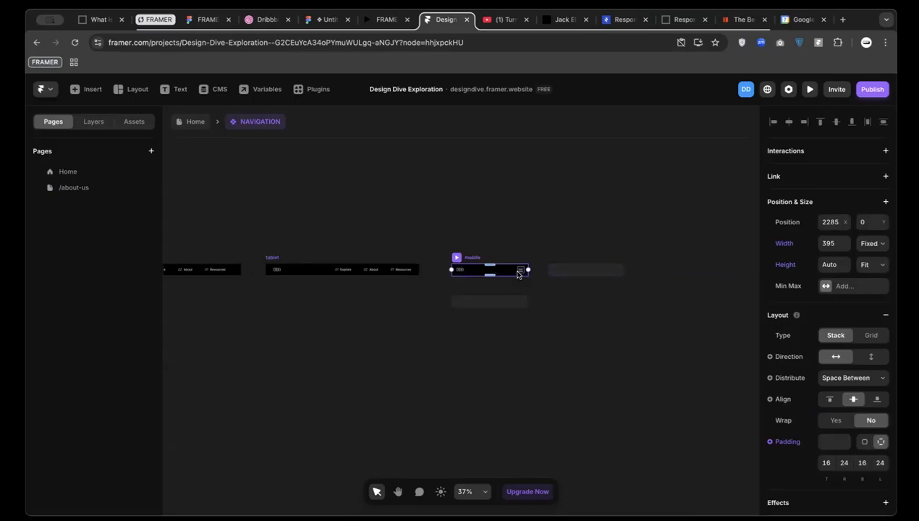
scroll(498, 269, "up", 5)
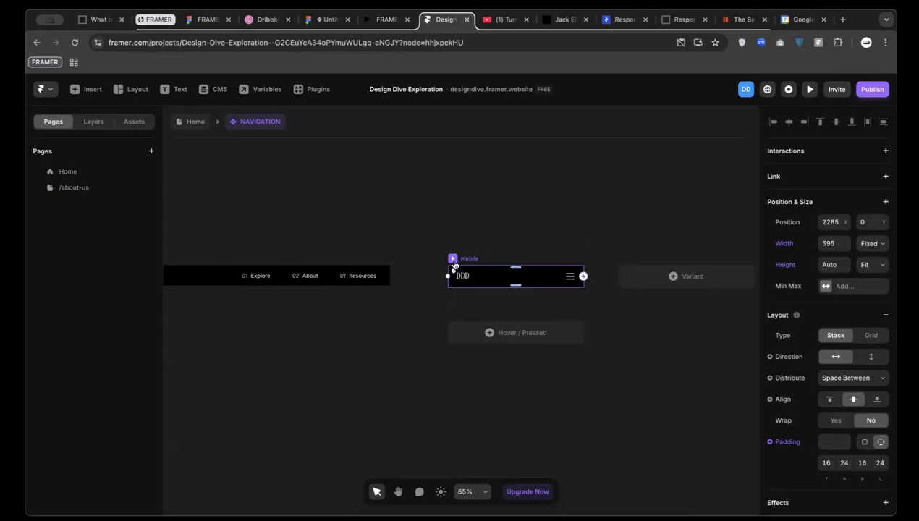
left_click(453, 260)
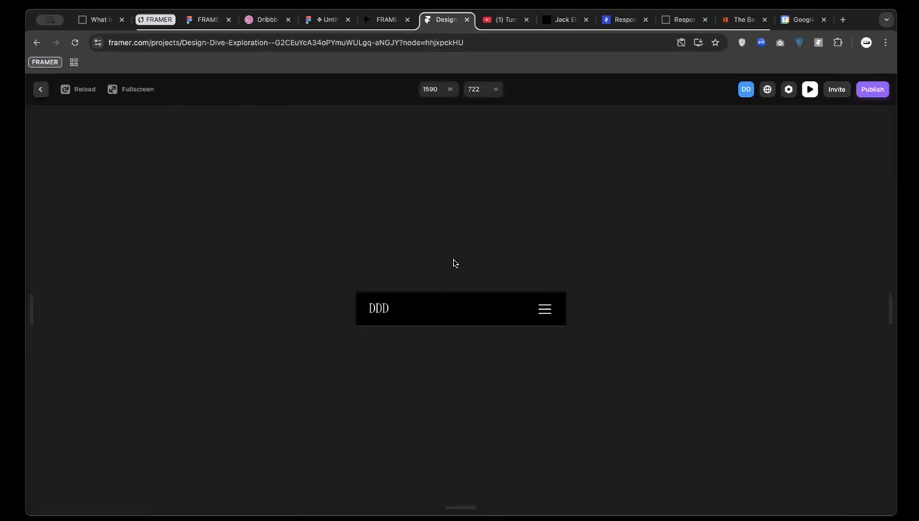
left_click(41, 89)
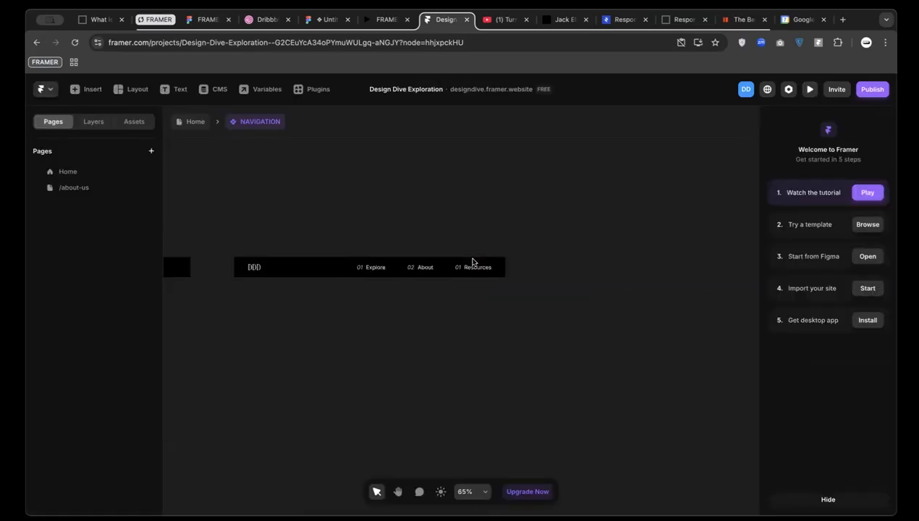
left_click(371, 251)
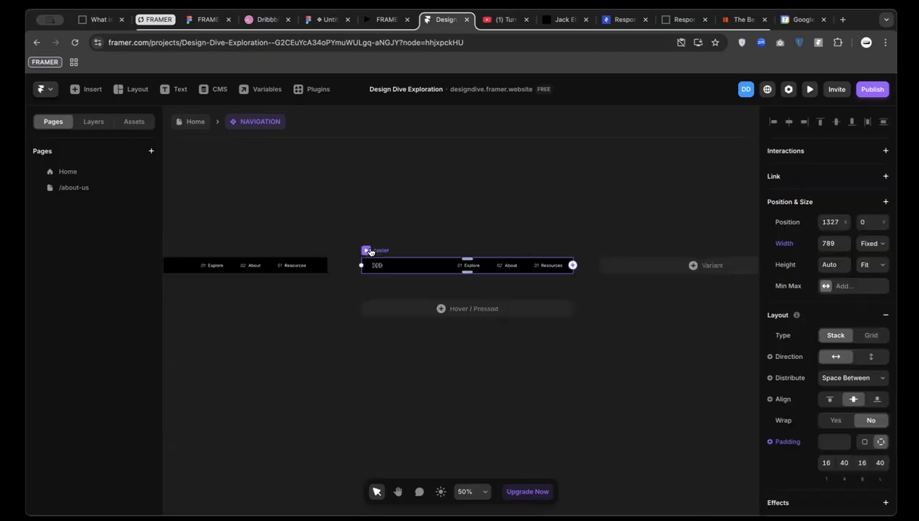
Add a new variant from the tablet bar and name it mobile
left_click(666, 266)
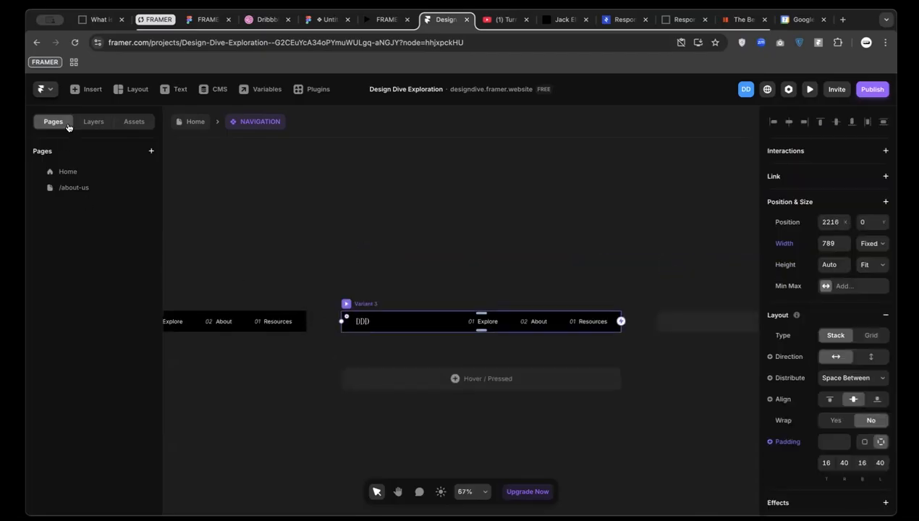
left_click(93, 122)
double_click(64, 186)
type("mobilw")
key("Return")
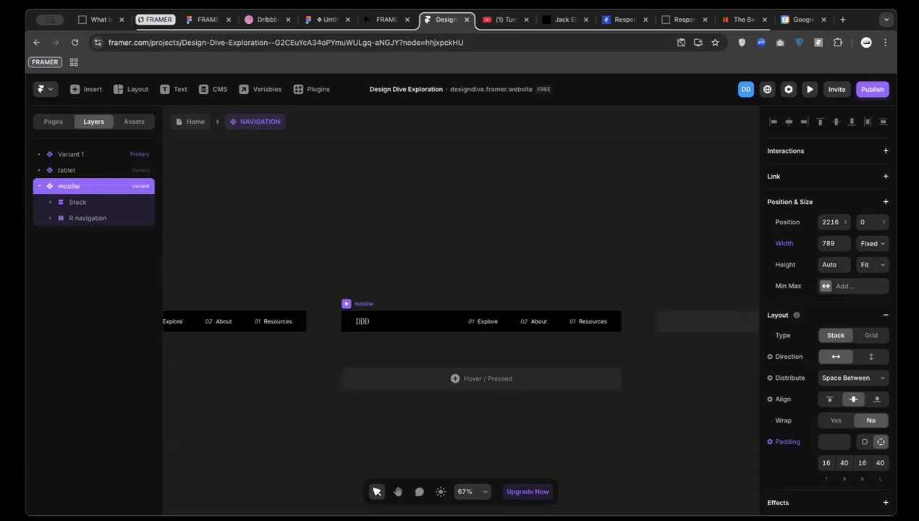
double_click(65, 185)
type("mobile")
key("Return")
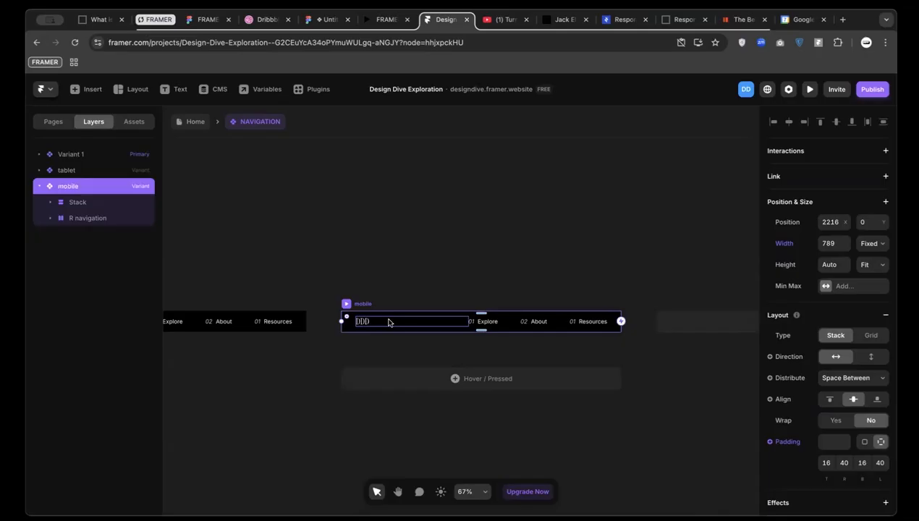
Hide the R navigation links group in the mobile variant
left_click(517, 328)
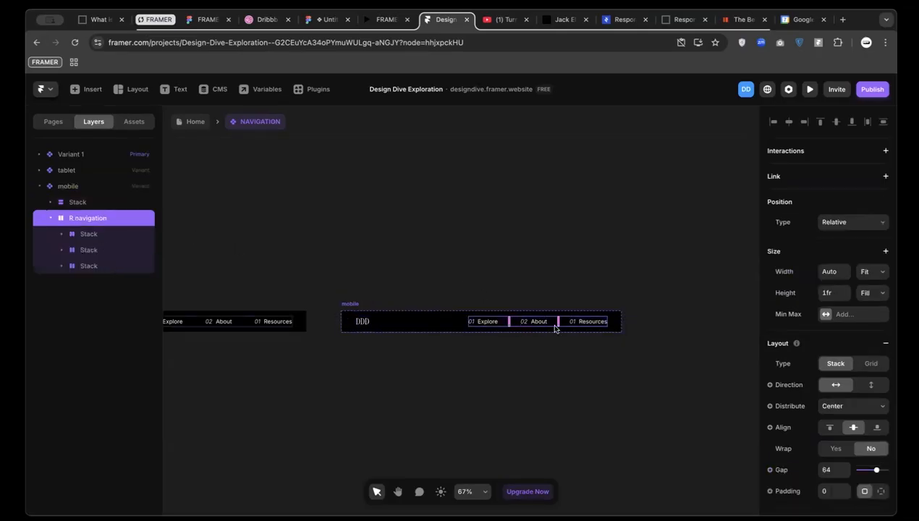
left_click(83, 235)
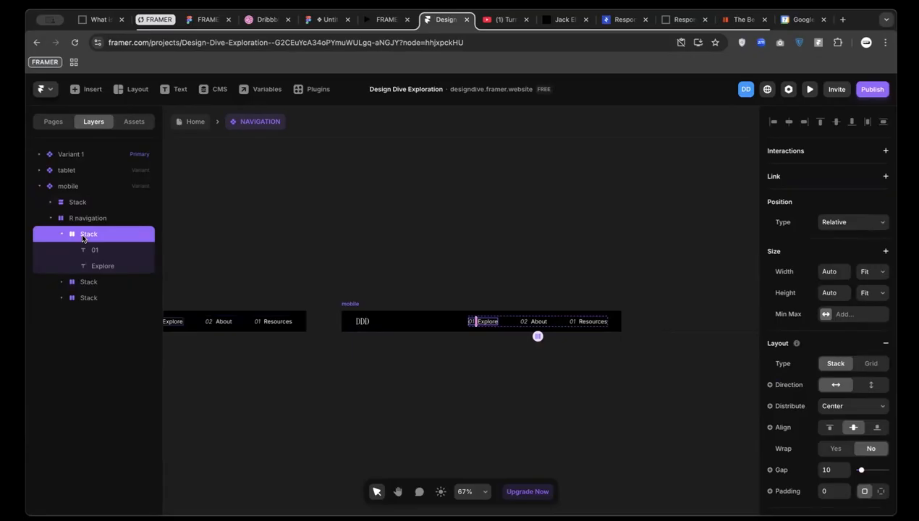
left_click(83, 218)
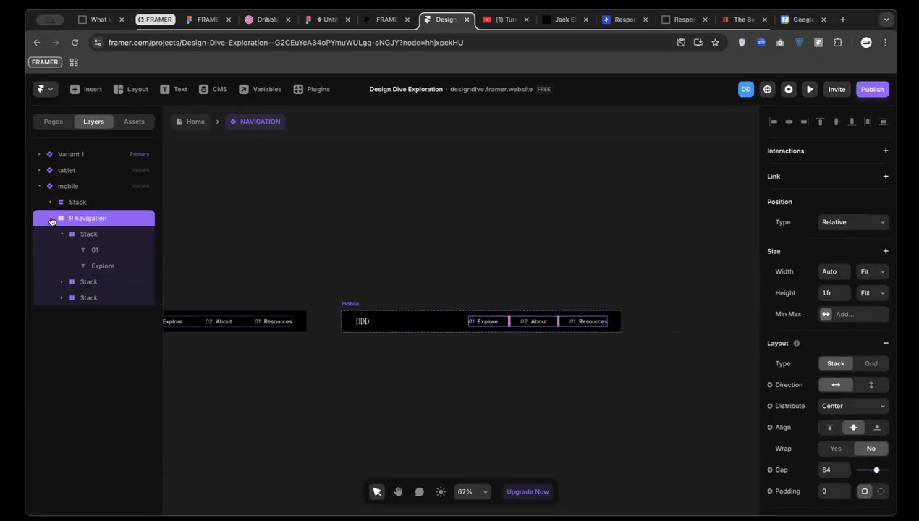
left_click(52, 220)
right_click(80, 213)
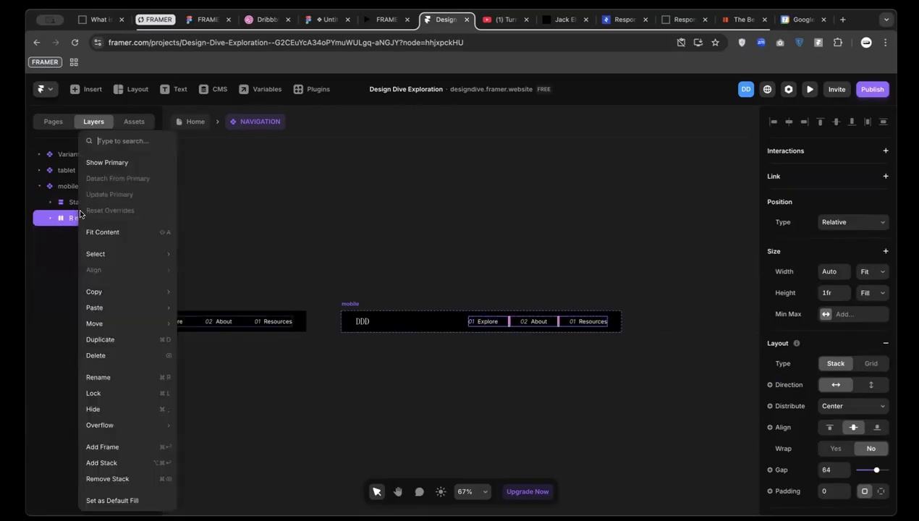
left_click(131, 410)
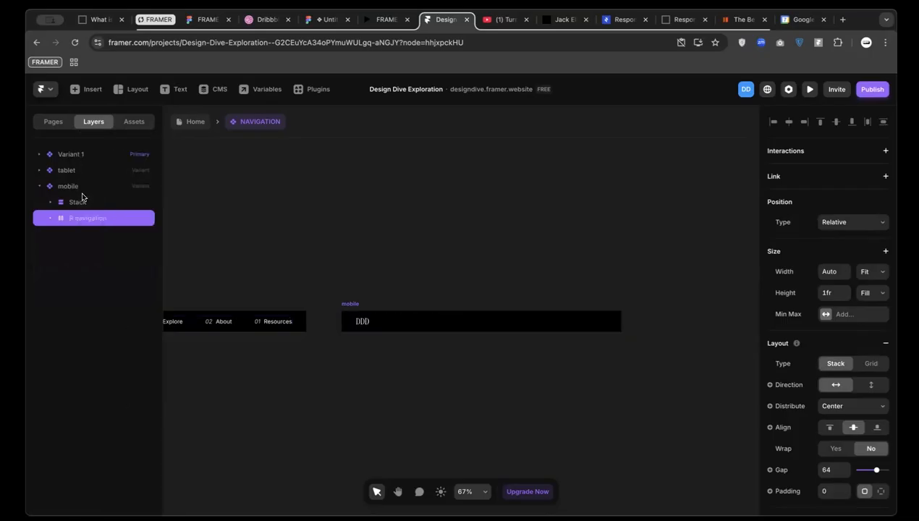
Drop a Phosphor house icon after the DDD logo in the mobile bar and set its width to 32
left_click(87, 89)
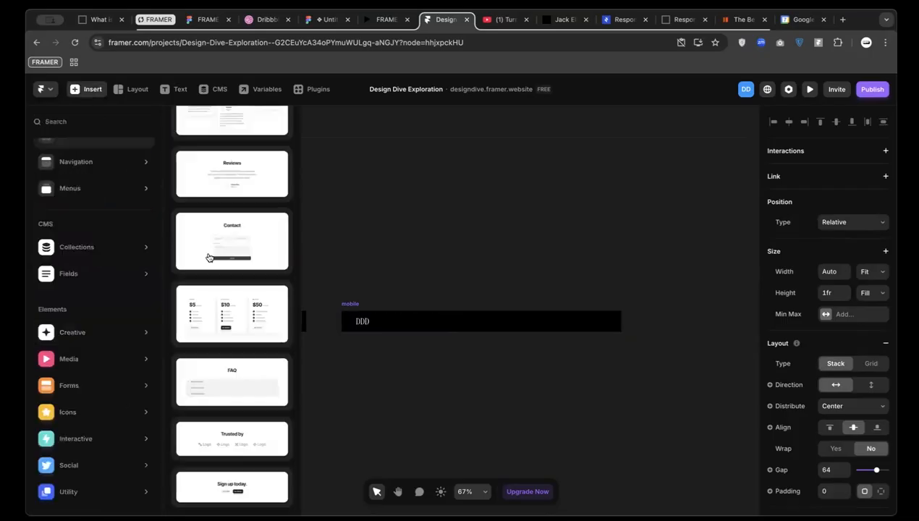
left_click(86, 89)
left_click(86, 89)
scroll(94, 220, "up", 2)
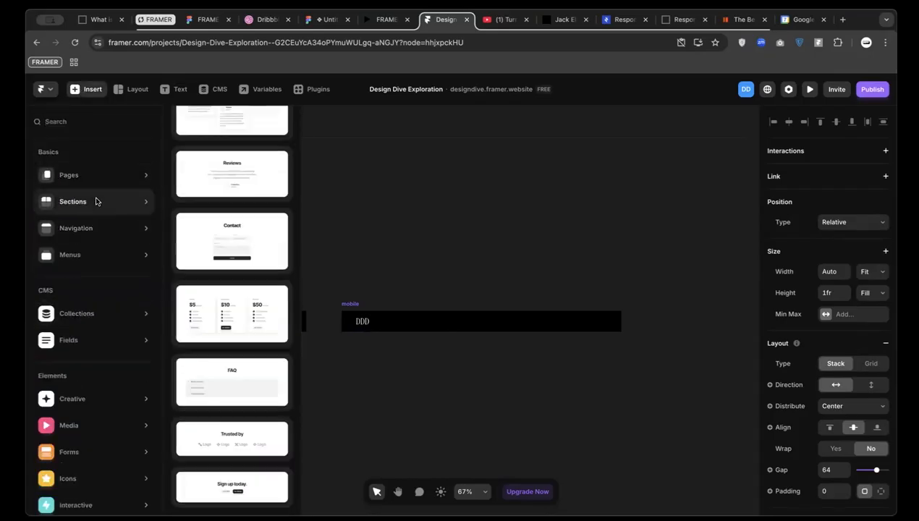
mouse_move(129, 170)
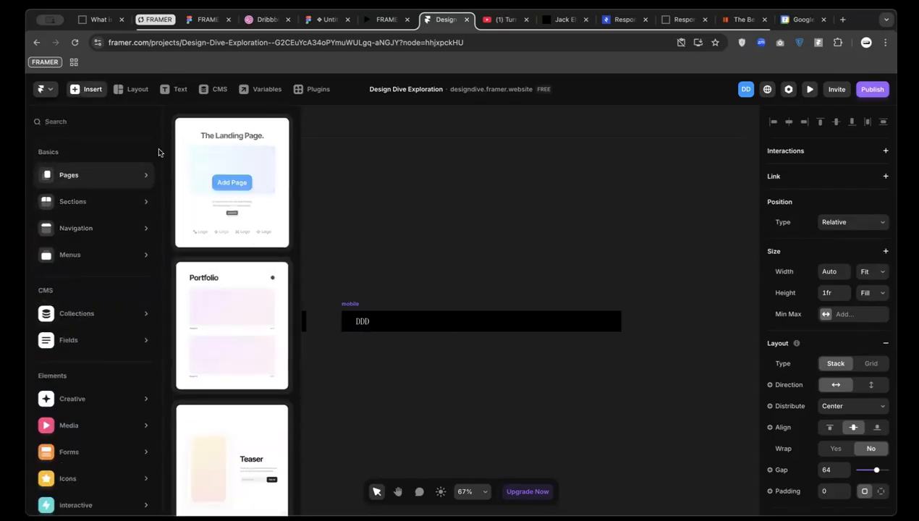
mouse_move(118, 244)
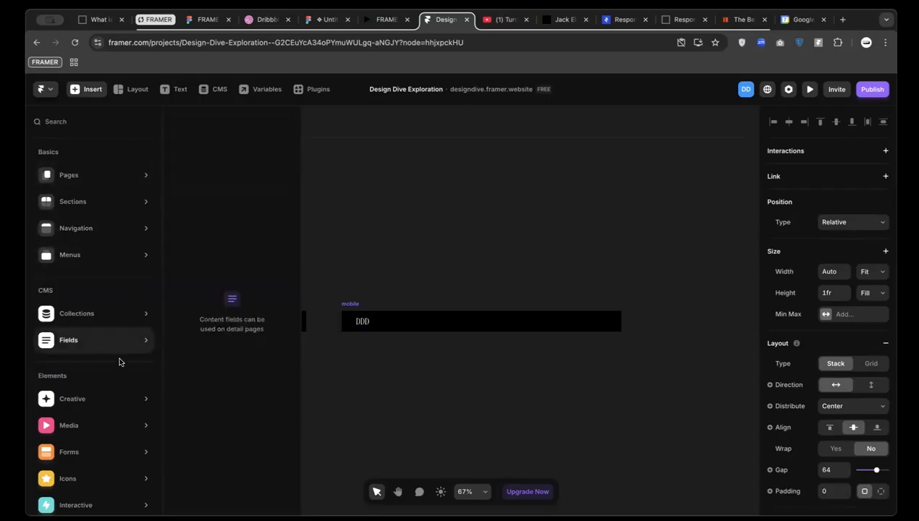
scroll(119, 361, "down", 2)
mouse_move(115, 412)
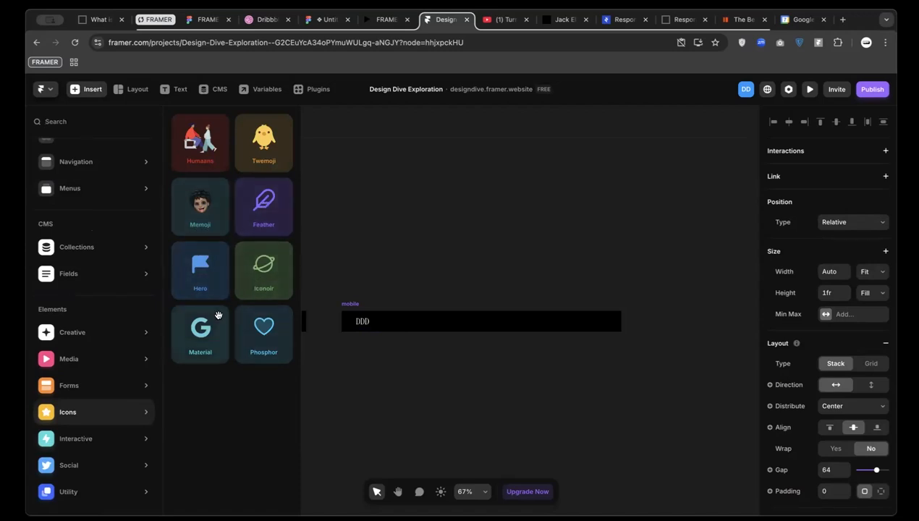
left_click_drag(258, 337, 526, 319)
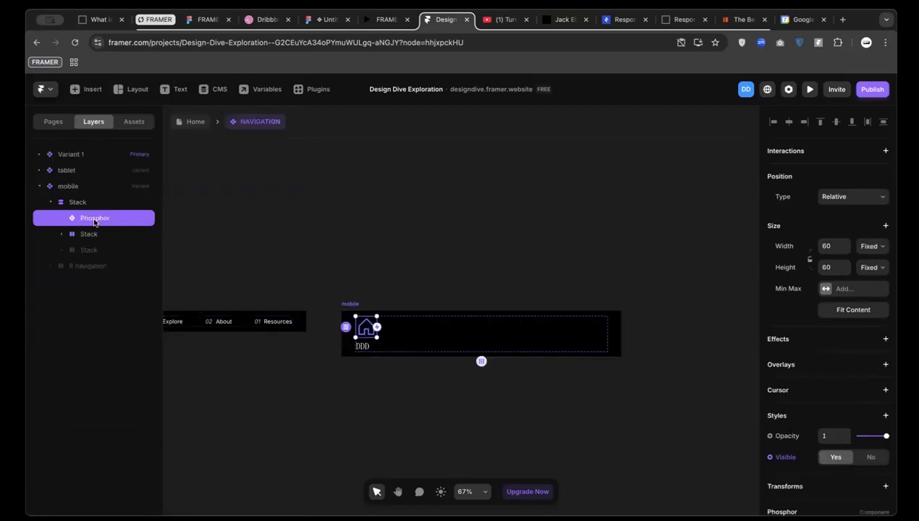
left_click_drag(94, 226, 94, 264)
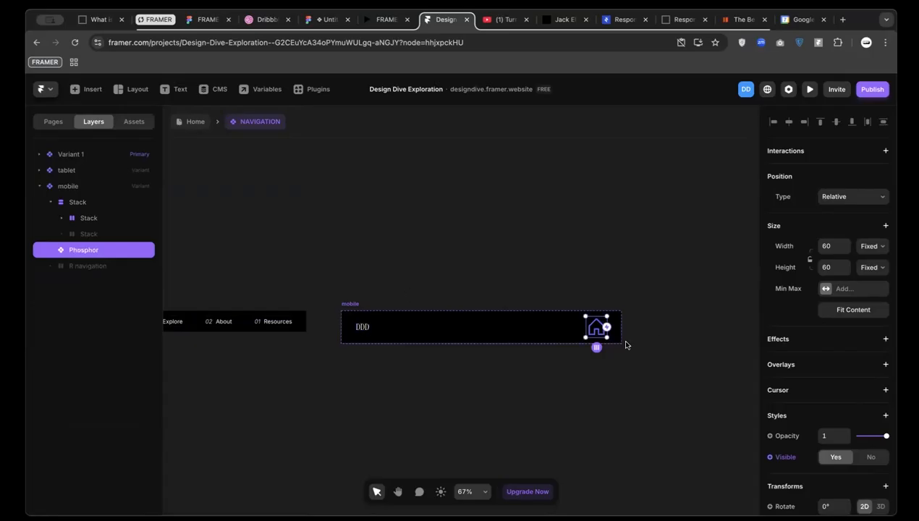
scroll(599, 341, "up", 6)
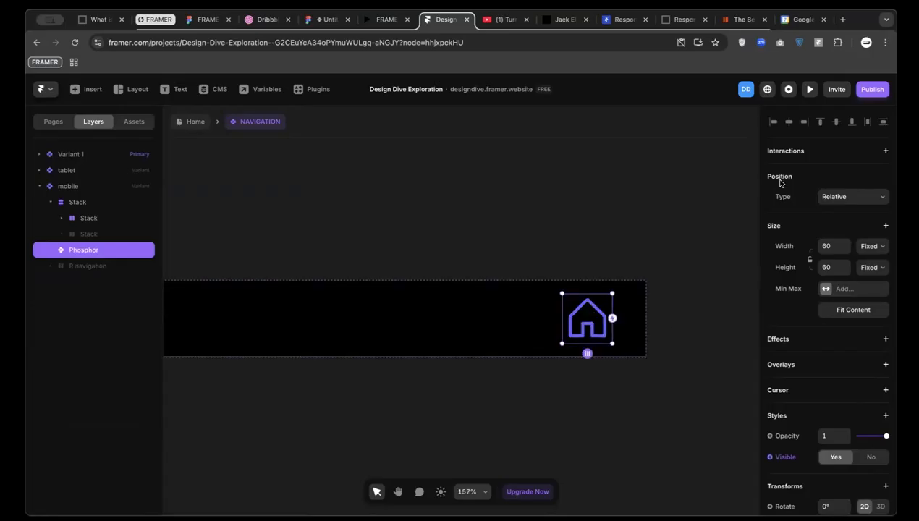
left_click(827, 247)
key("Return")
Set the house icon's height to 32 px
left_click(832, 267)
type("32")
key("Return")
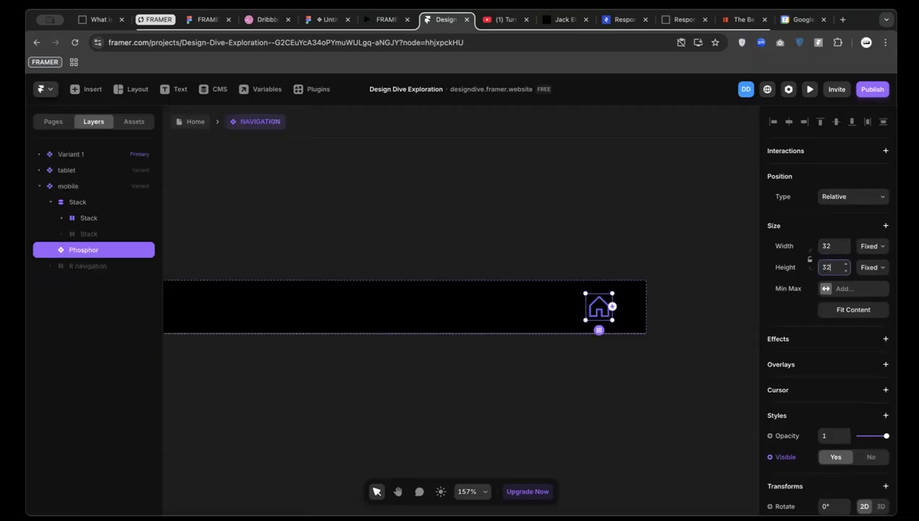
Wrap the icon in a new stack with Fit Content width and height
right_click(88, 251)
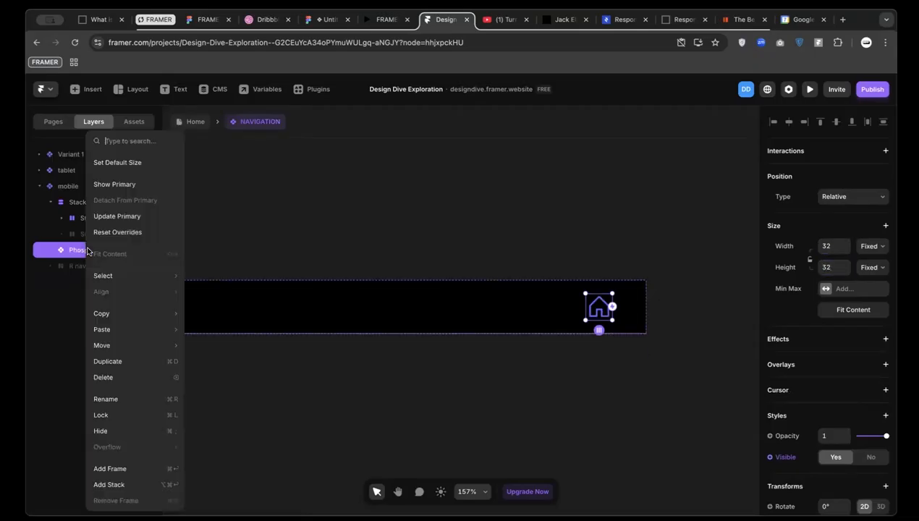
left_click(143, 485)
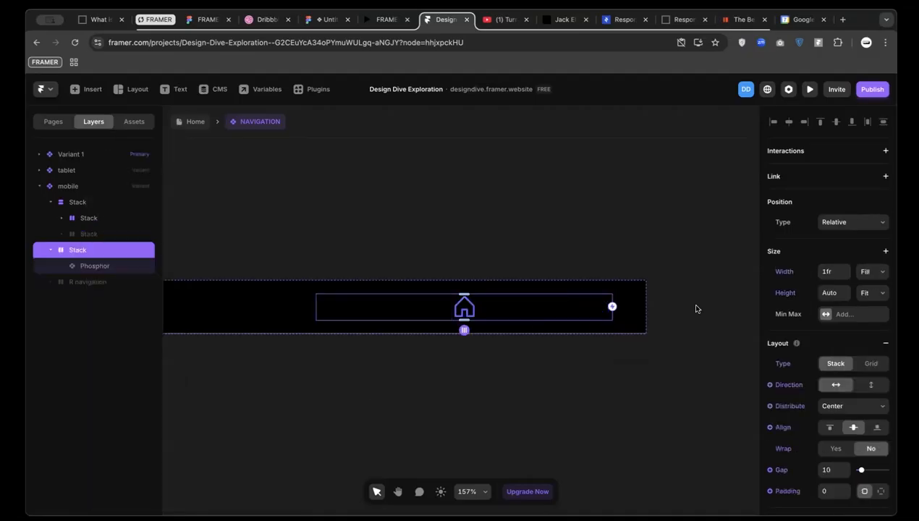
left_click(872, 272)
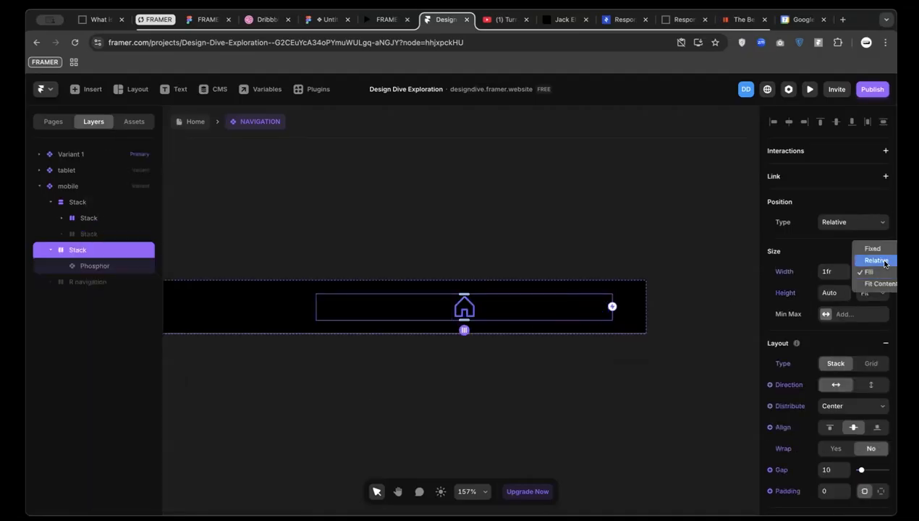
left_click(885, 283)
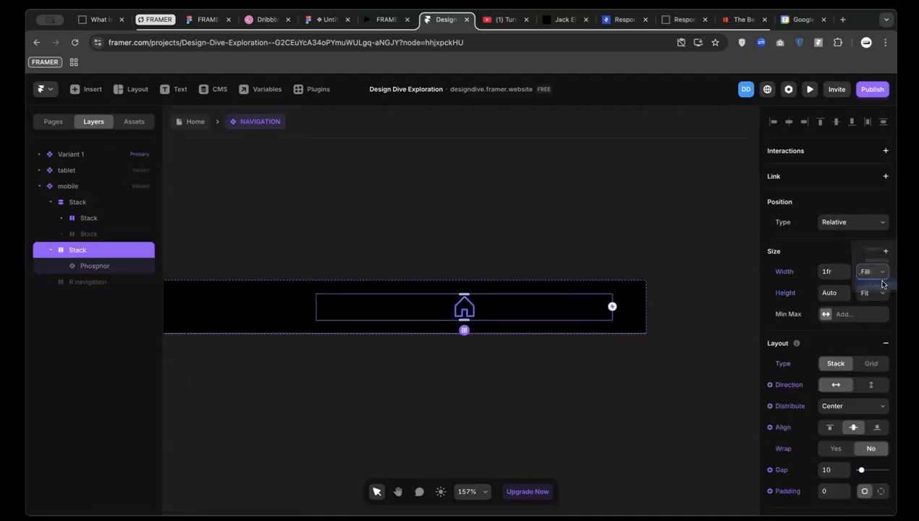
left_click(872, 293)
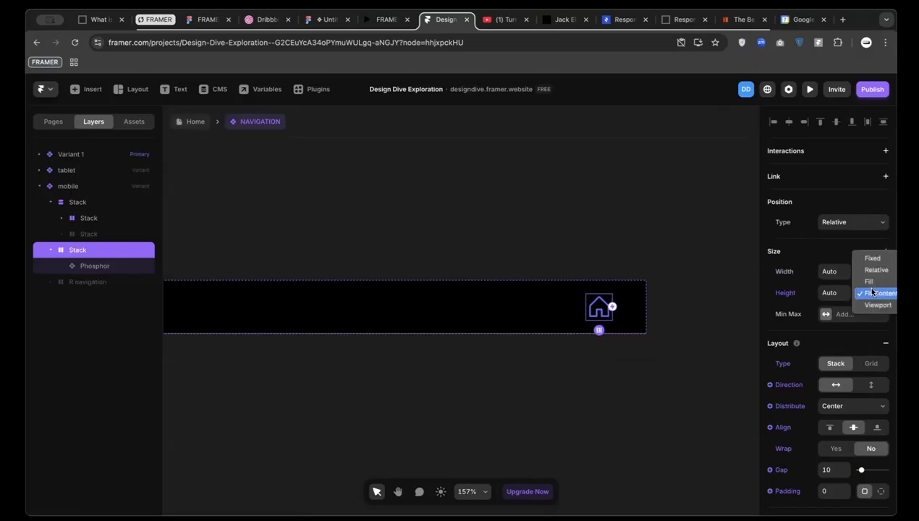
left_click(872, 293)
scroll(291, 317, "down", 2)
scroll(538, 302, "left", 3)
scroll(617, 299, "right", 2)
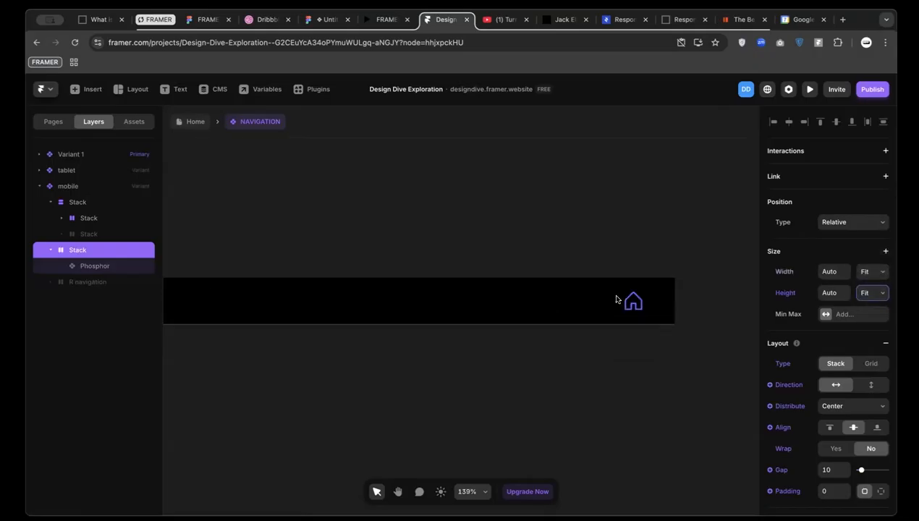
left_click(631, 301)
scroll(837, 423, "down", 5)
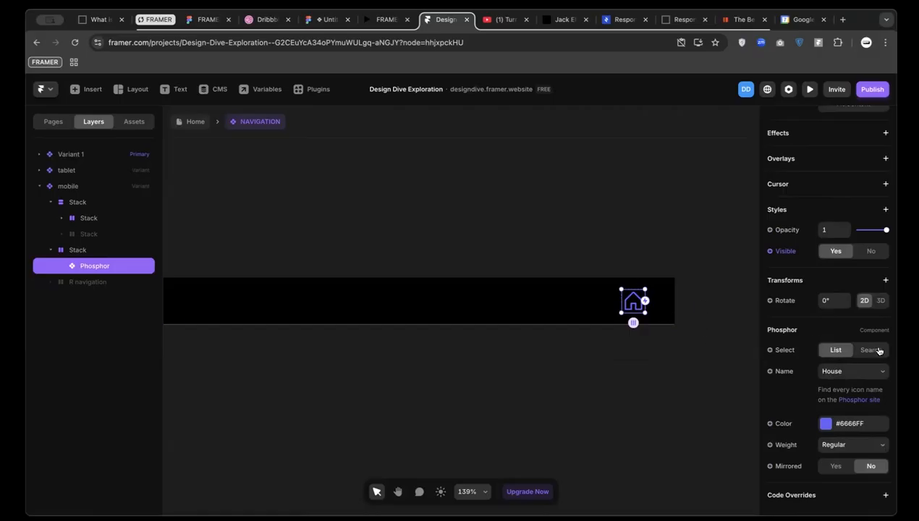
Switch the Phosphor icon to Search mode and name it list for a hamburger icon
left_click(847, 370)
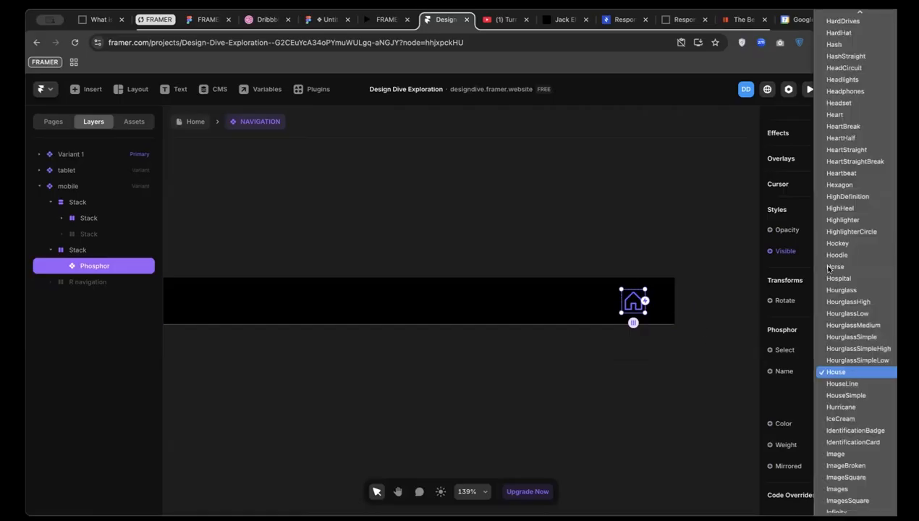
left_click(846, 185)
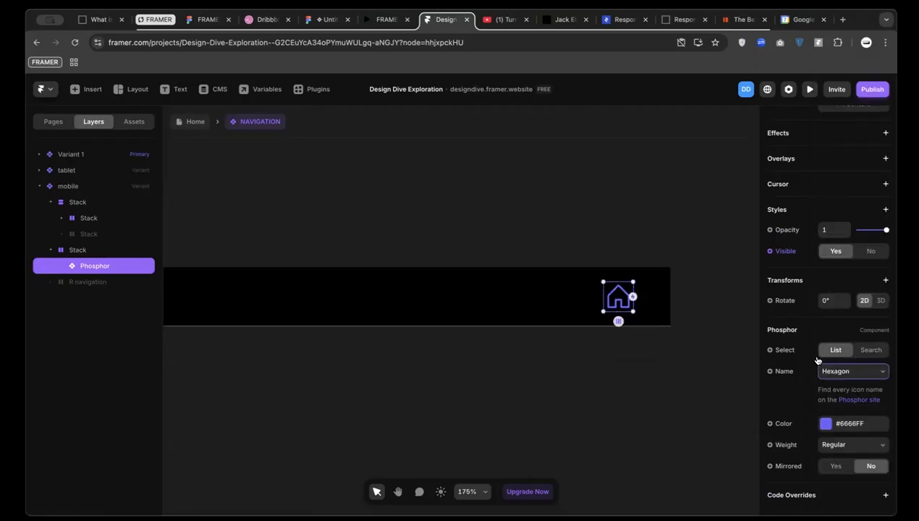
left_click(873, 352)
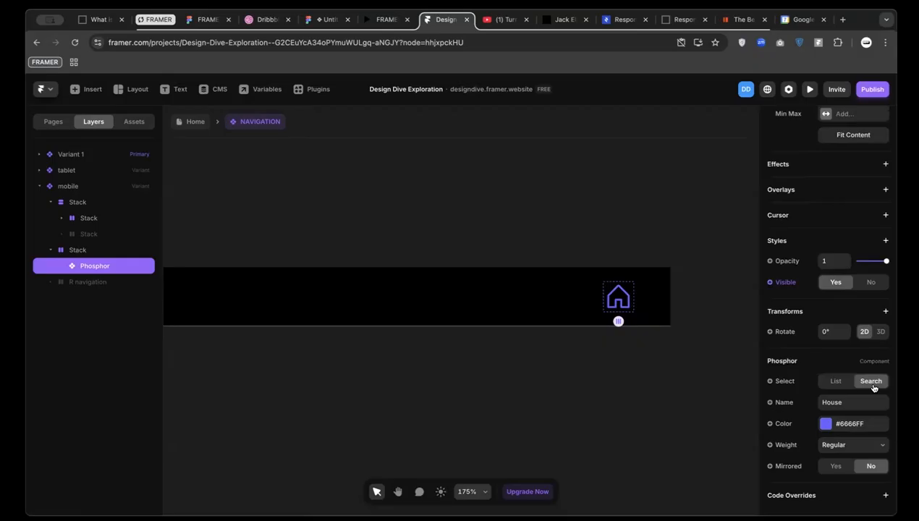
left_click(833, 399)
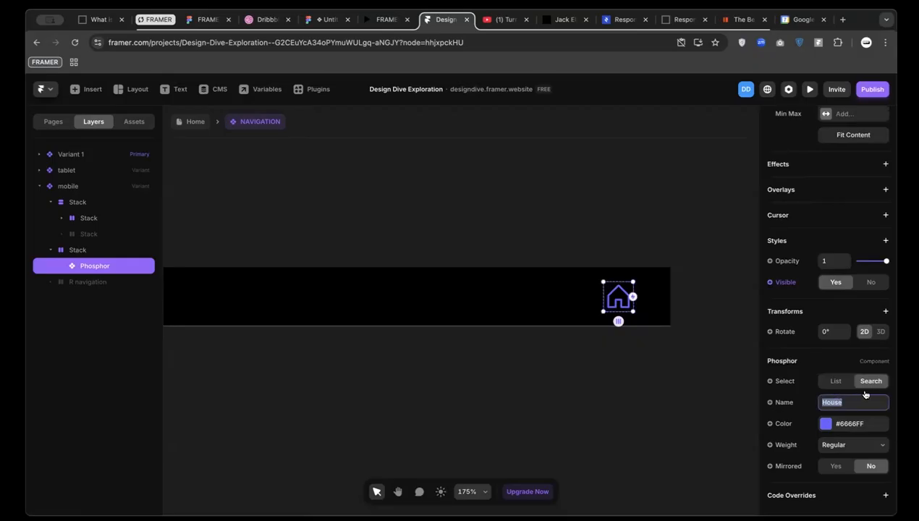
type("list")
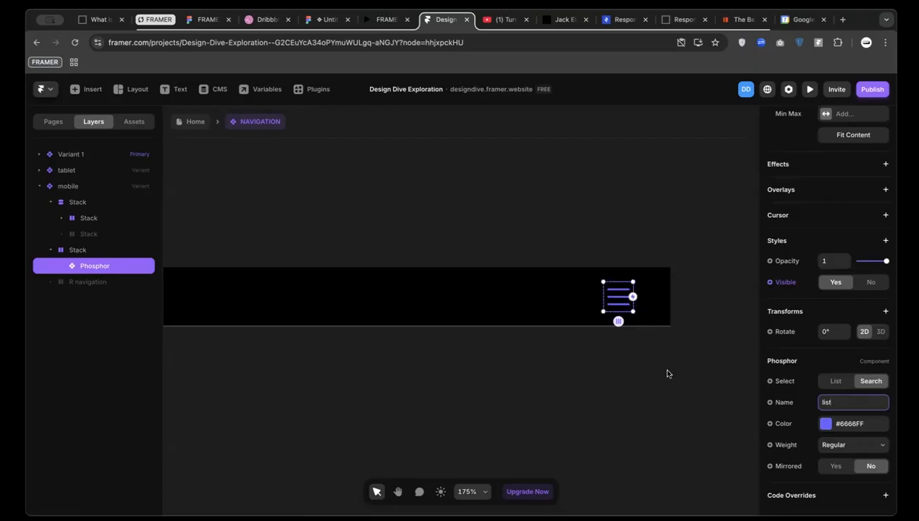
Colour the icon white, #FFFFFF
left_click(826, 424)
left_click_drag(652, 311, 606, 276)
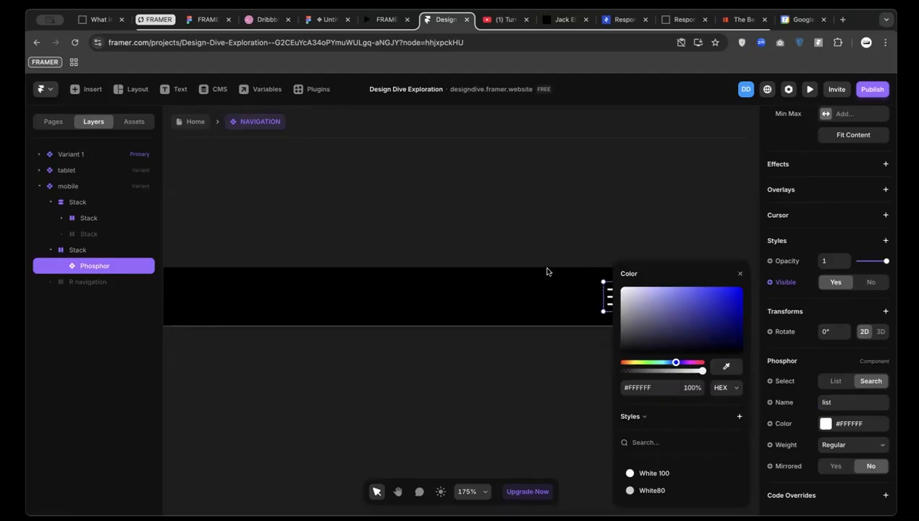
scroll(561, 279, "right", 2)
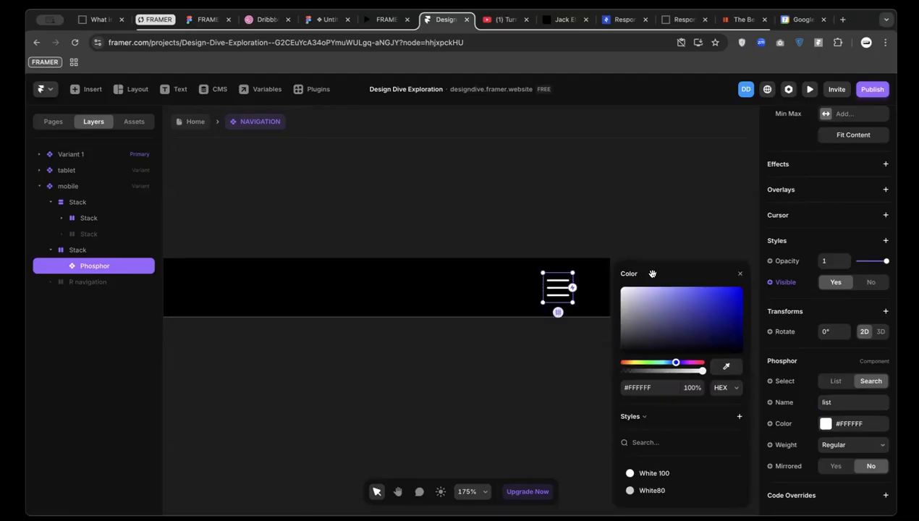
Try the Duotone and Bold weights, then set the icon weight back to Regular
left_click(838, 445)
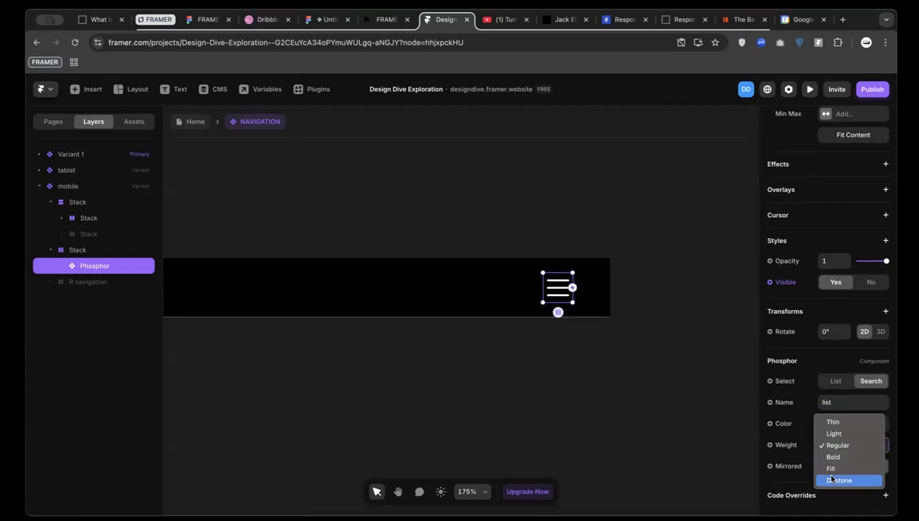
left_click(839, 480)
left_click(842, 445)
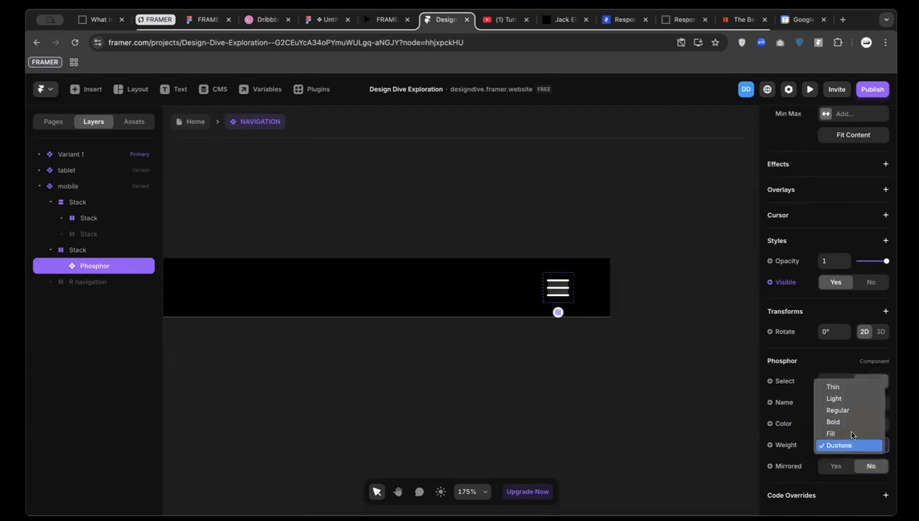
left_click(845, 419)
left_click(853, 445)
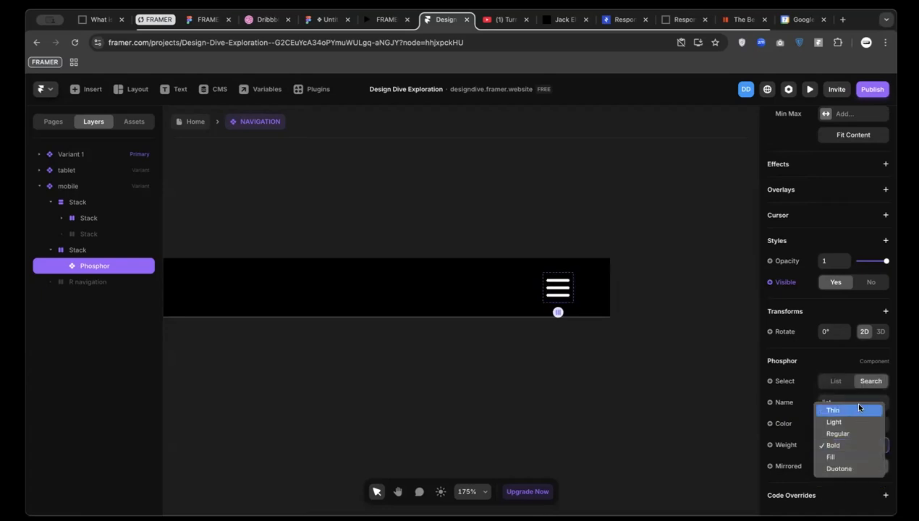
left_click(847, 434)
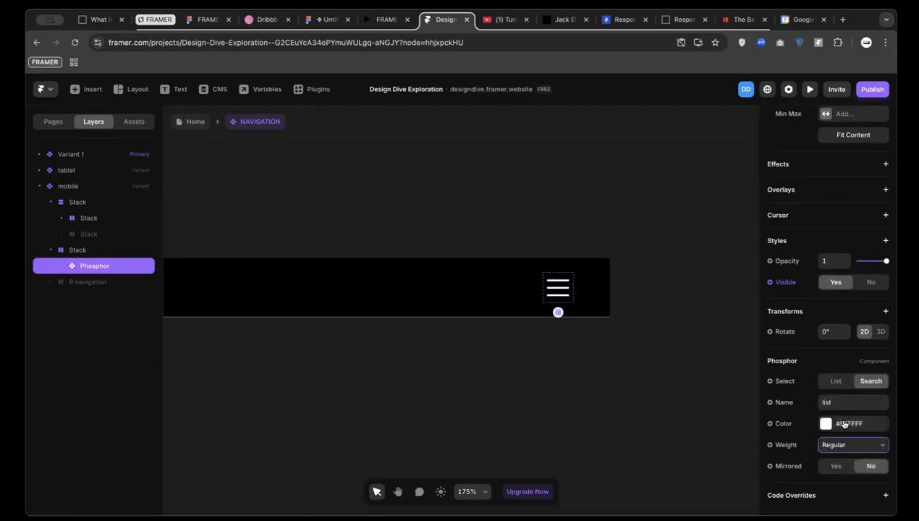
scroll(543, 289, "up", 2)
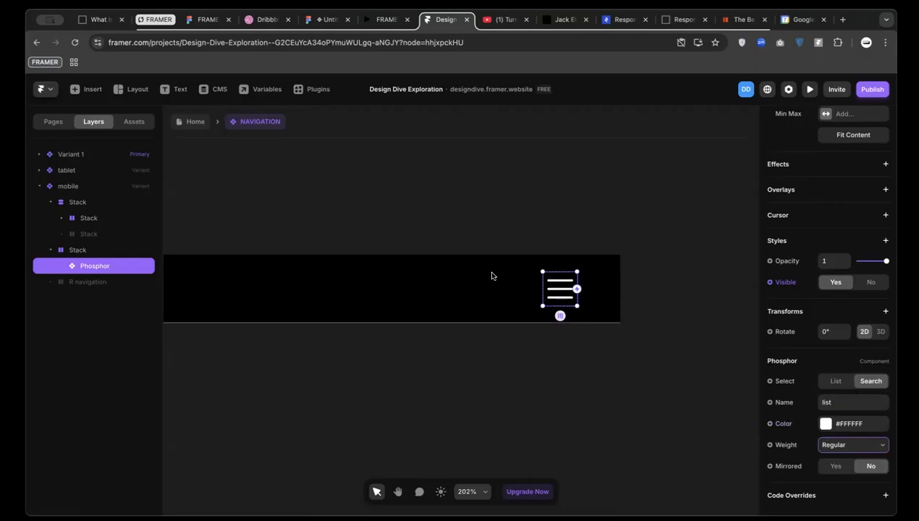
scroll(462, 297, "left", 2)
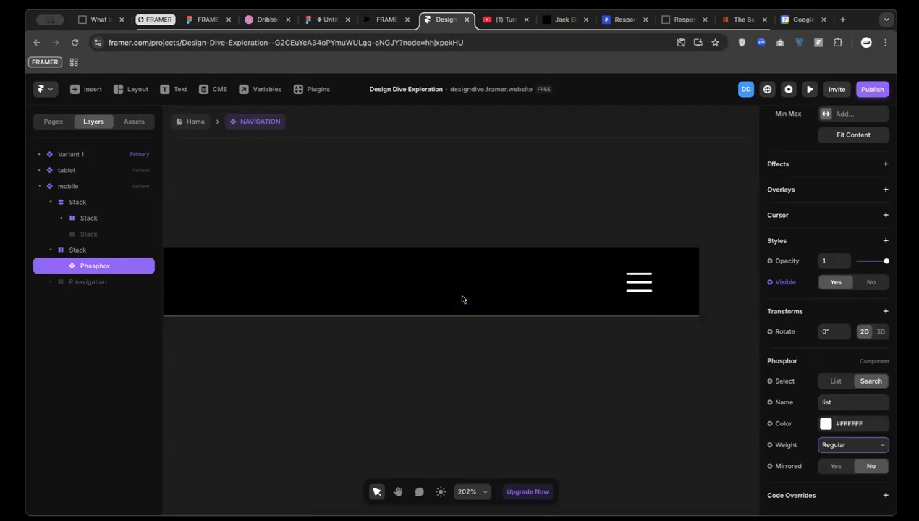
scroll(403, 266, "left", 1)
scroll(403, 269, "down", 5)
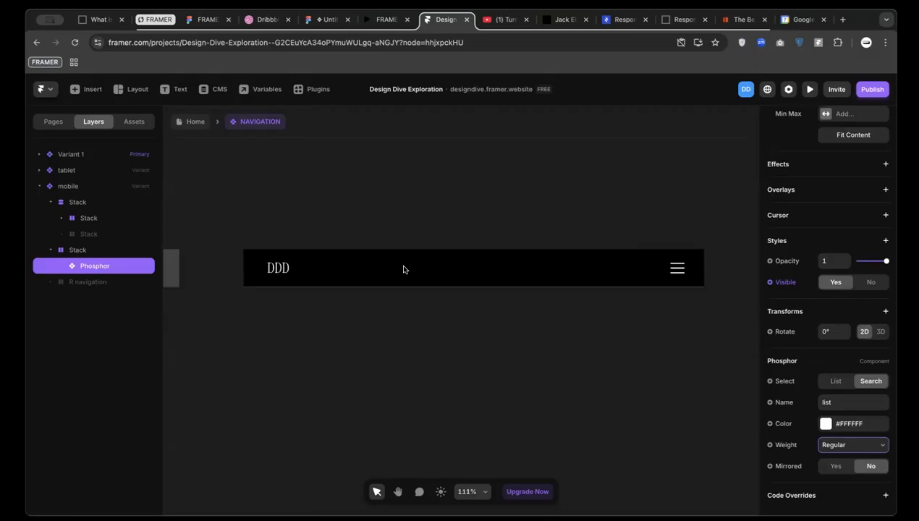
Narrow the mobile bar to 395 wide, then set its width to Fit Content
left_click(282, 242)
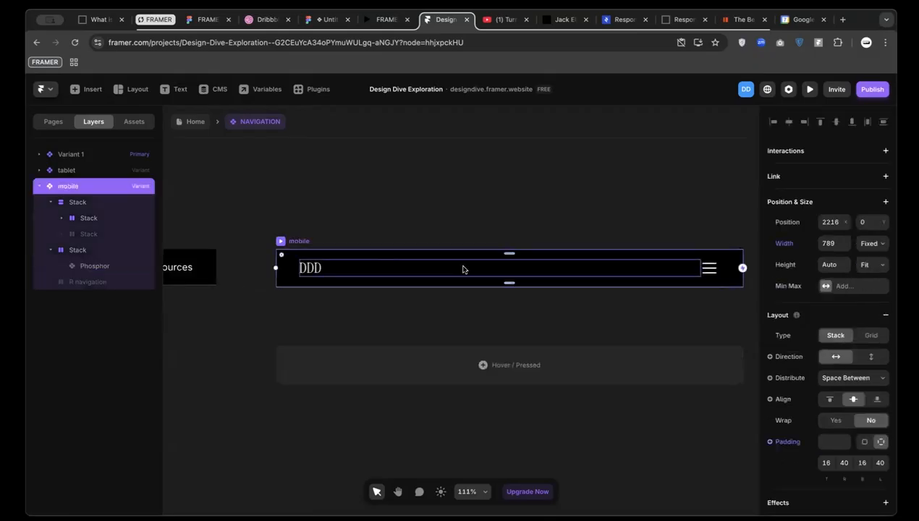
scroll(464, 268, "right", 1)
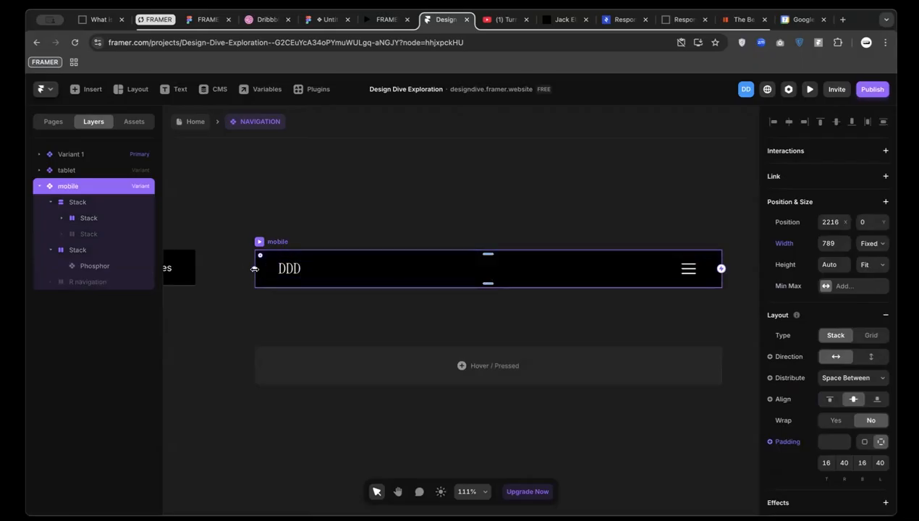
left_click_drag(255, 268, 478, 261)
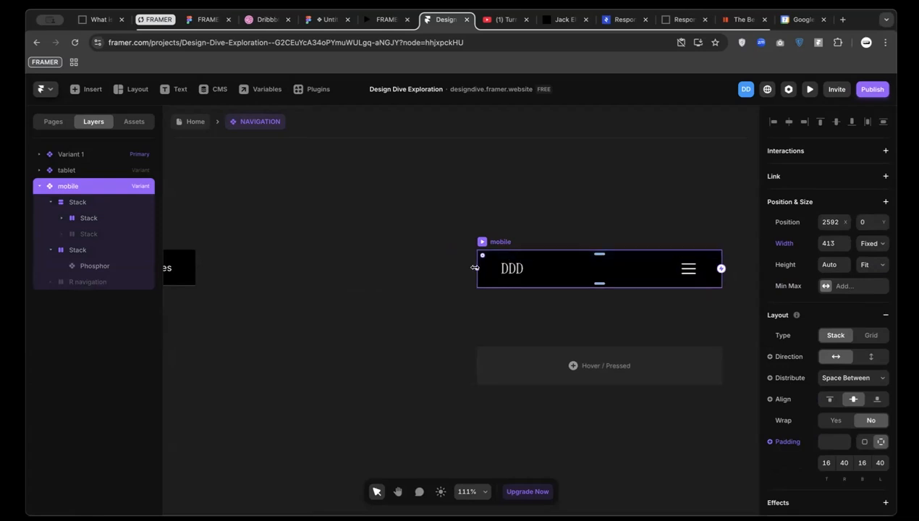
left_click(833, 242)
type("395")
key("Return")
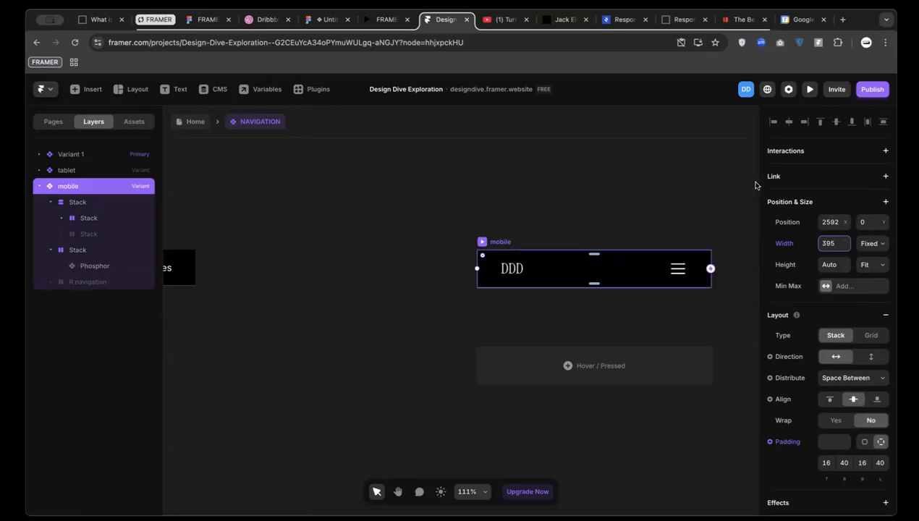
left_click(871, 244)
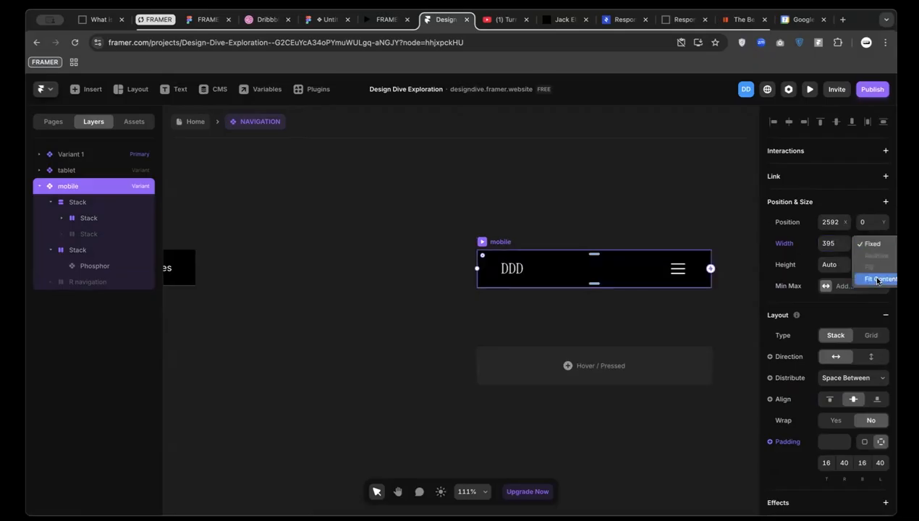
left_click(876, 279)
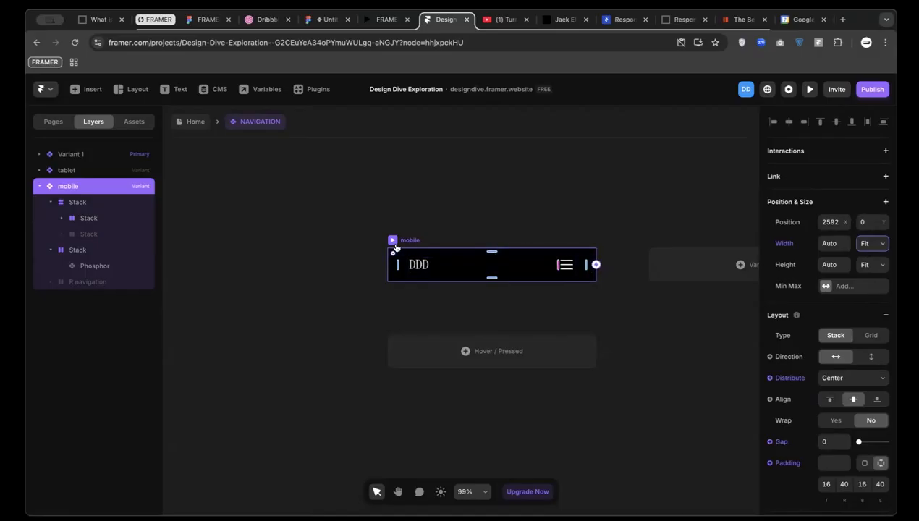
Change the bar's left and right padding from 40 to 24
scroll(840, 471, "down", 1)
scroll(841, 475, "down", 1)
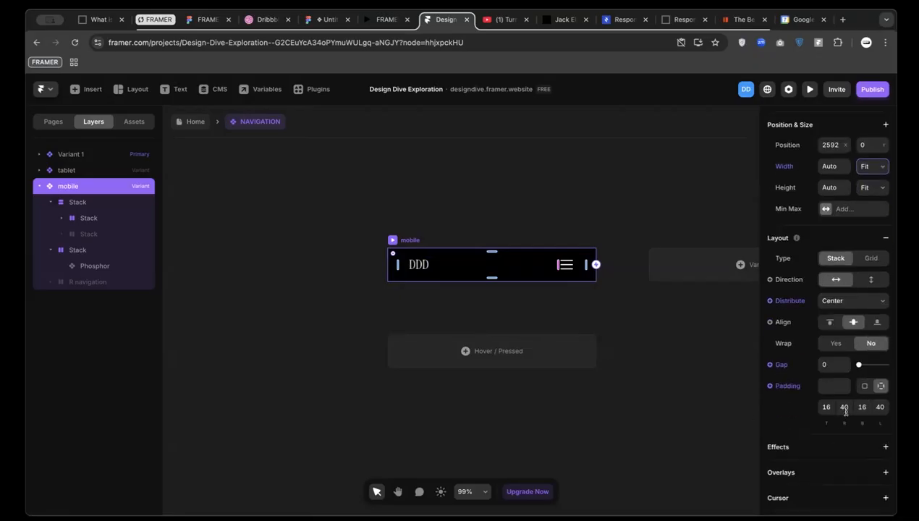
left_click(845, 407)
type("24")
left_click(880, 407)
type("1024")
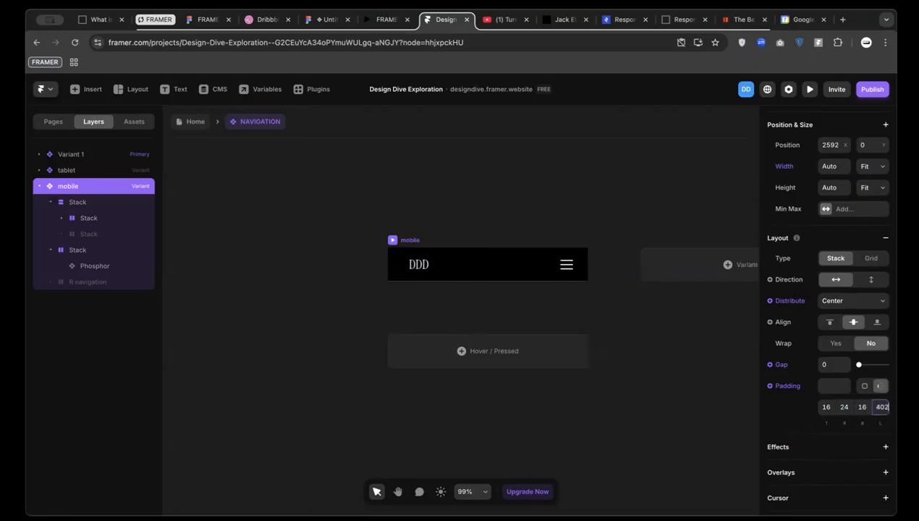
double_click(881, 409)
type("24")
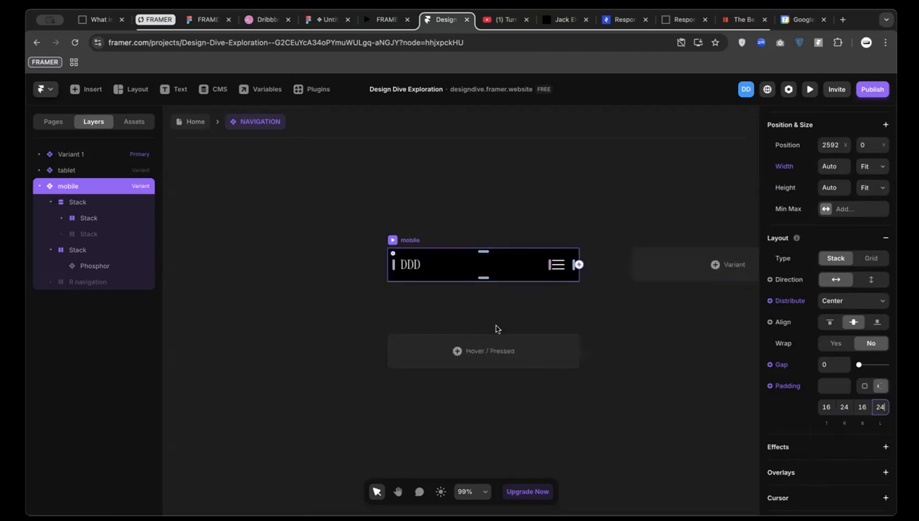
scroll(497, 330, "right", 2)
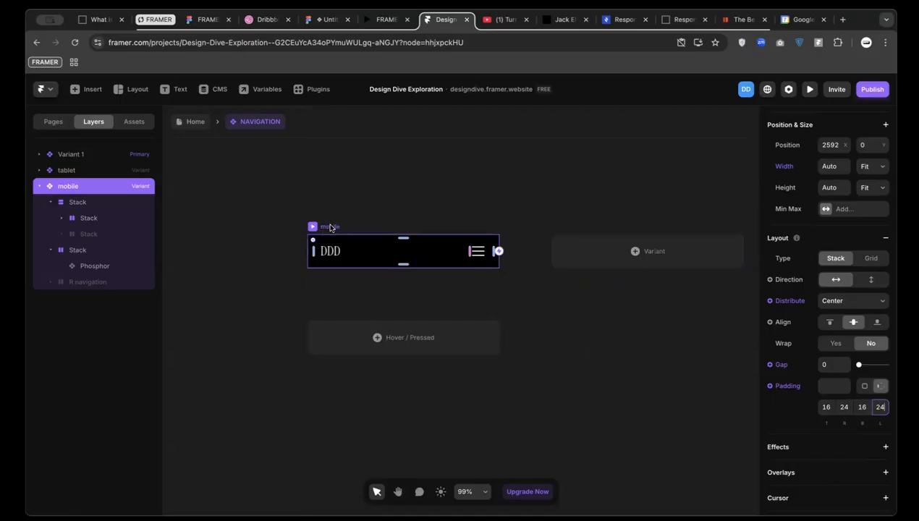
left_click(478, 252)
scroll(478, 252, "up", 3)
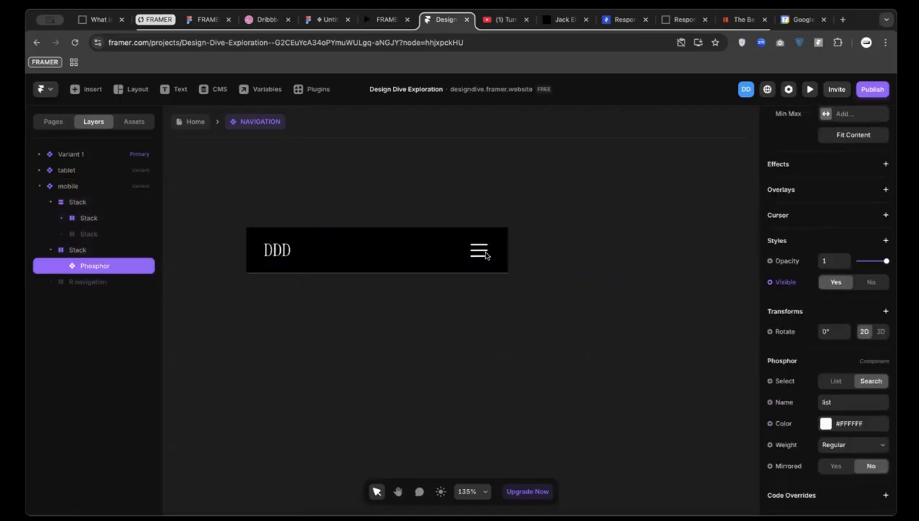
scroll(506, 251, "up", 3)
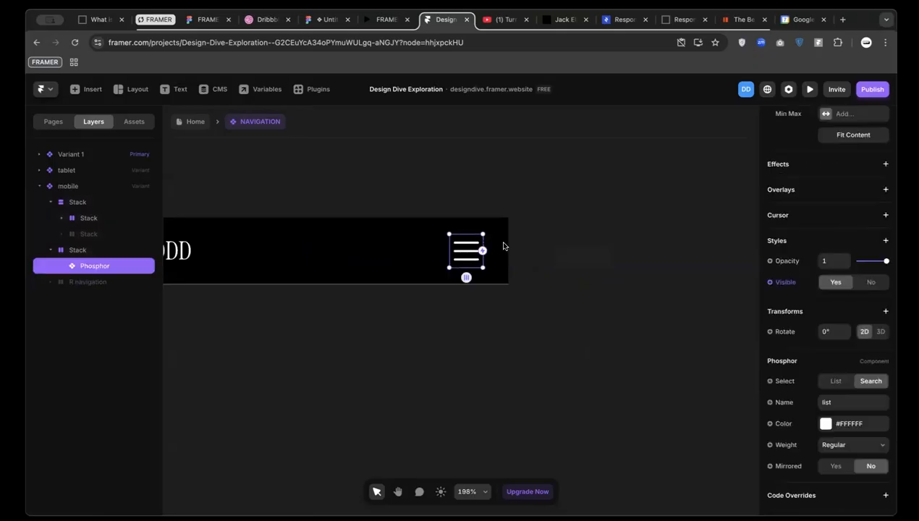
left_click(451, 217)
left_click(480, 244)
left_click(486, 226)
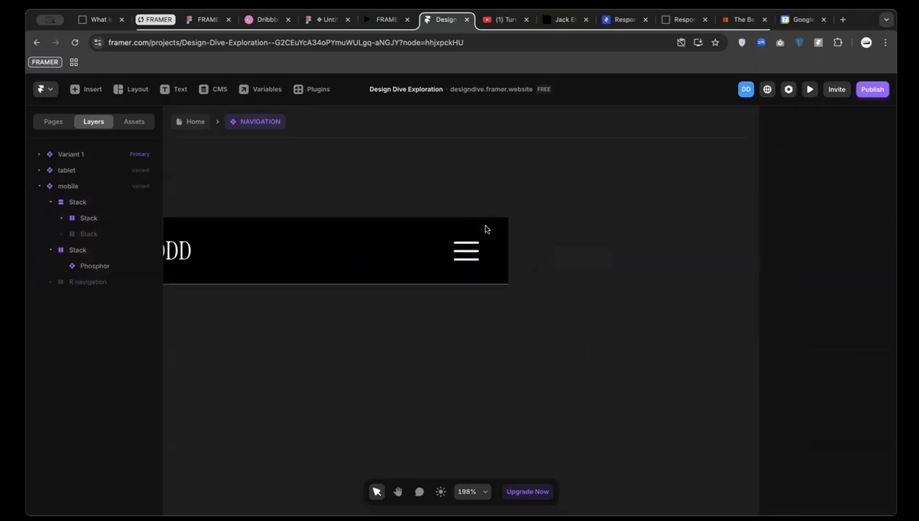
scroll(379, 245, "left", 2)
left_click(250, 253)
left_click(230, 211)
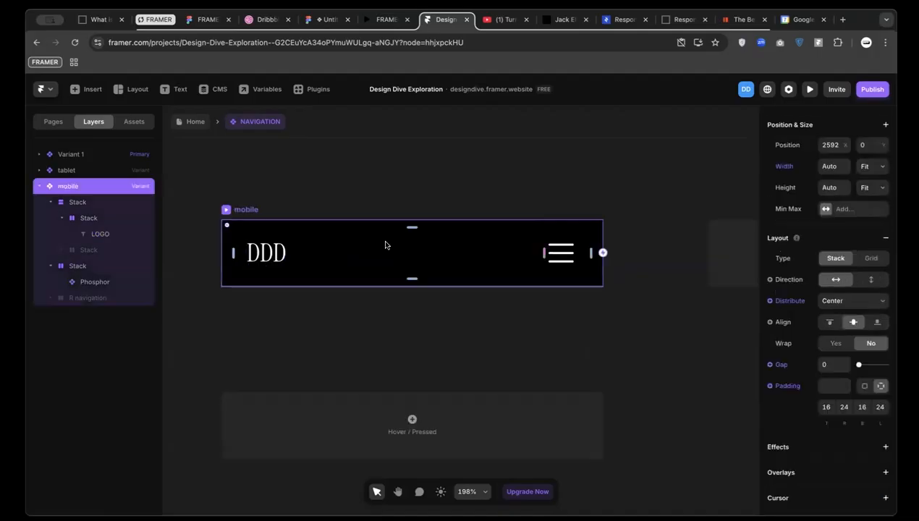
scroll(550, 344, "down", 5)
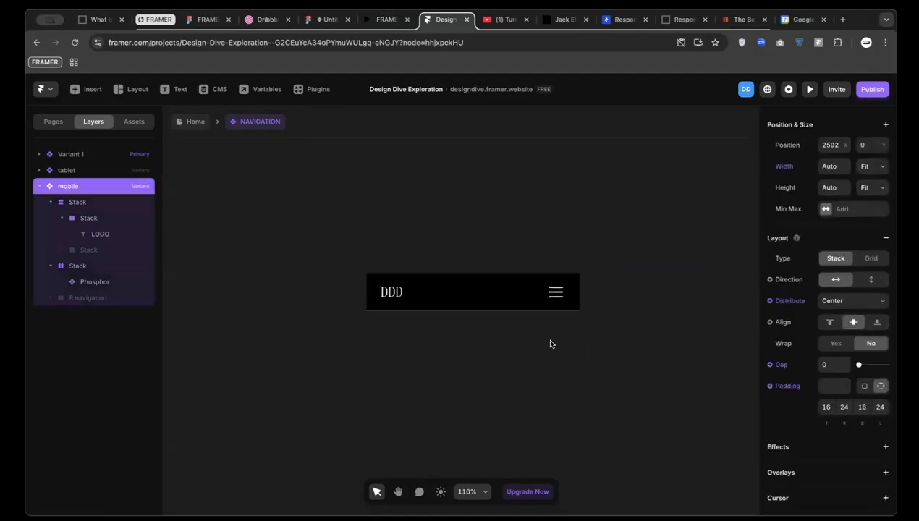
scroll(597, 278, "right", 2)
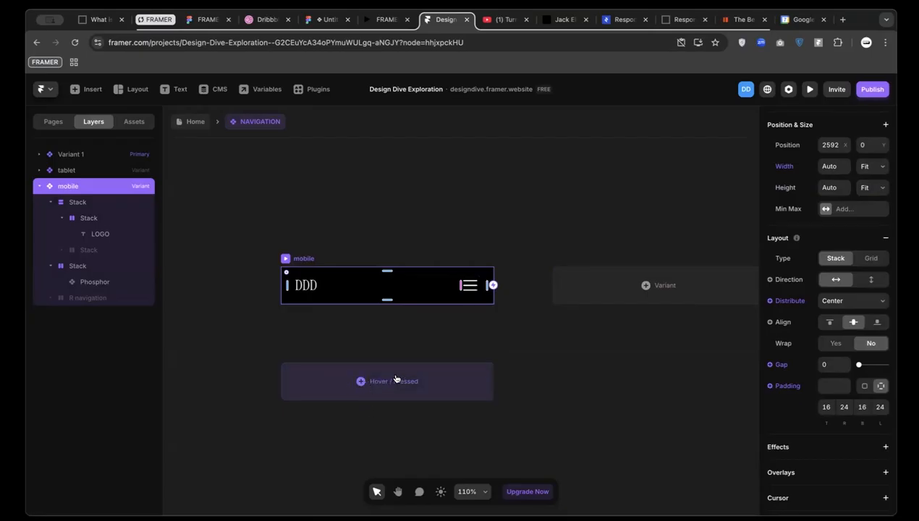
Add a Hover state to the mobile variant, then delete it
left_click(360, 381)
left_click(378, 394)
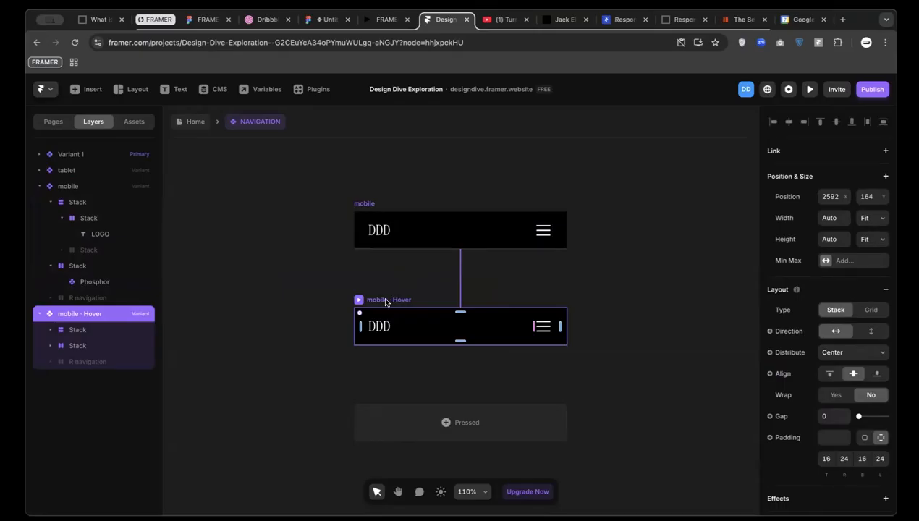
key("Delete")
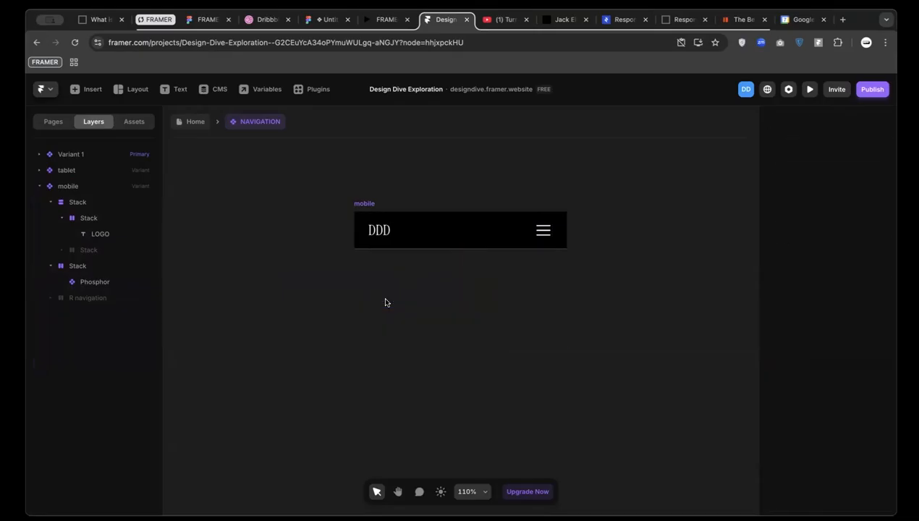
Create Variant 4 as a copy of the mobile variant
left_click(357, 203)
scroll(521, 232, "right", 3)
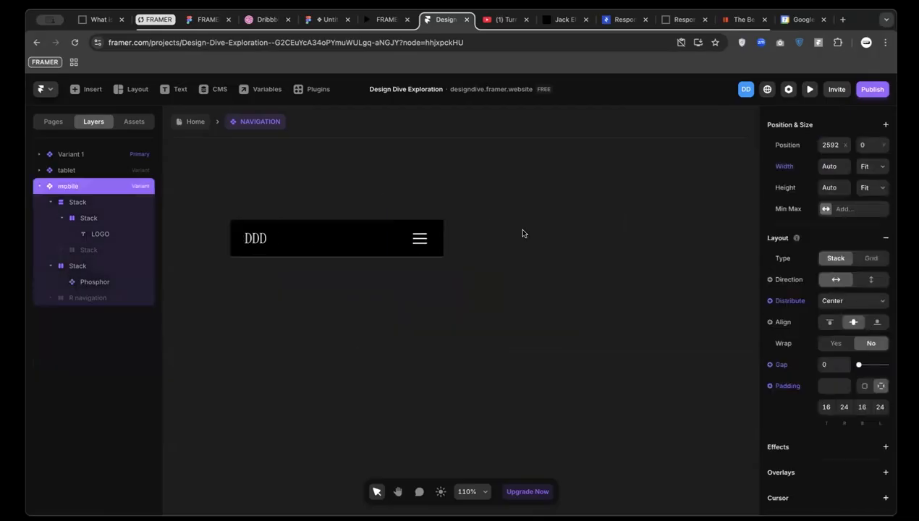
left_click(595, 239)
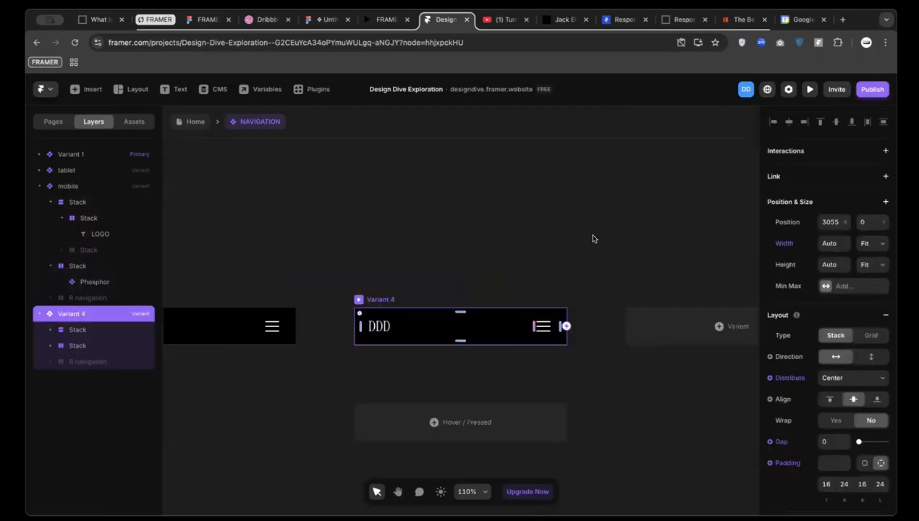
scroll(566, 326, "up", 3)
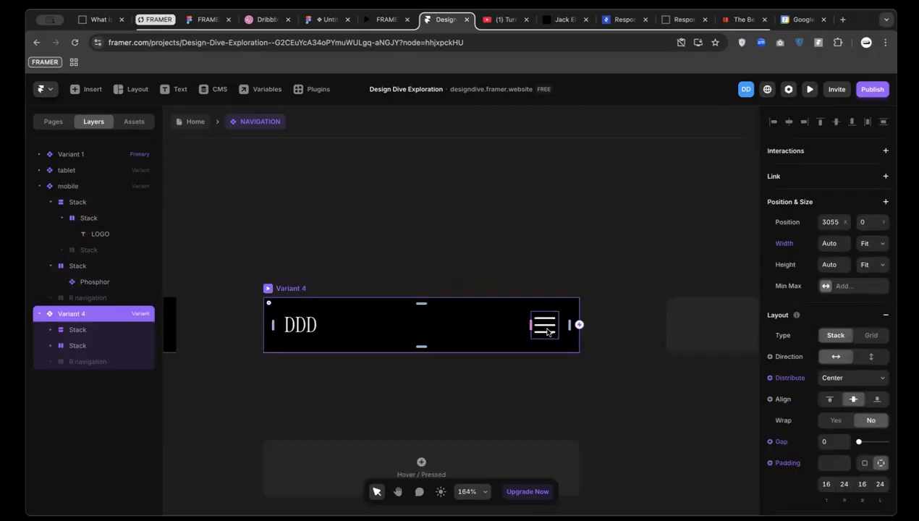
Change Variant 4's Phosphor icon name from list to x
double_click(545, 327)
scroll(832, 420, "down", 3)
left_click(844, 406)
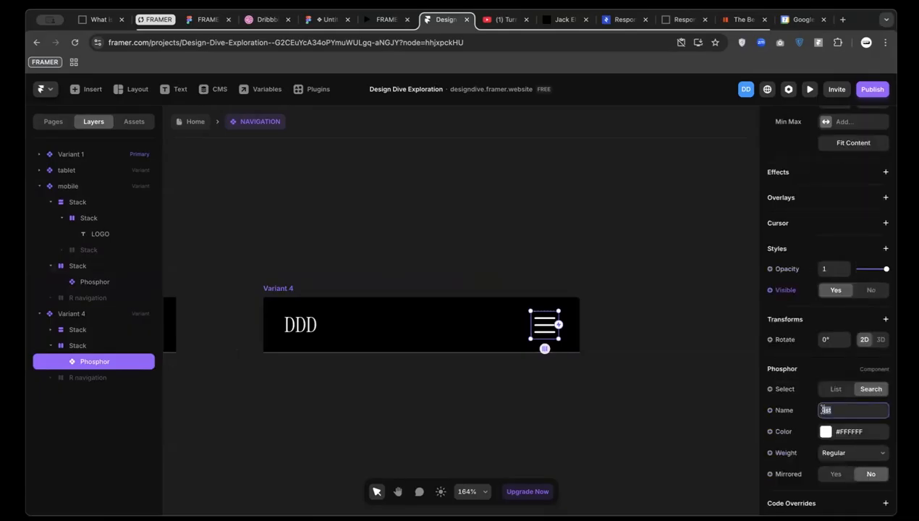
type("x")
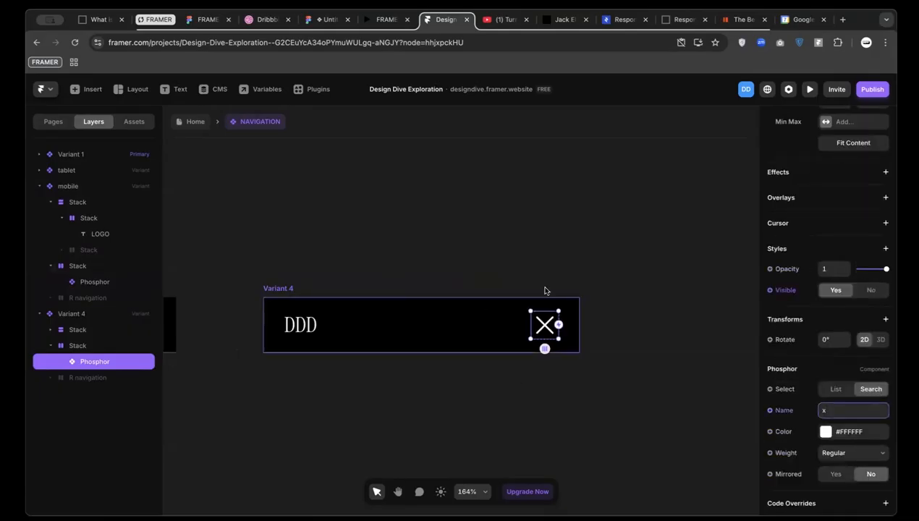
scroll(391, 371, "down", 2)
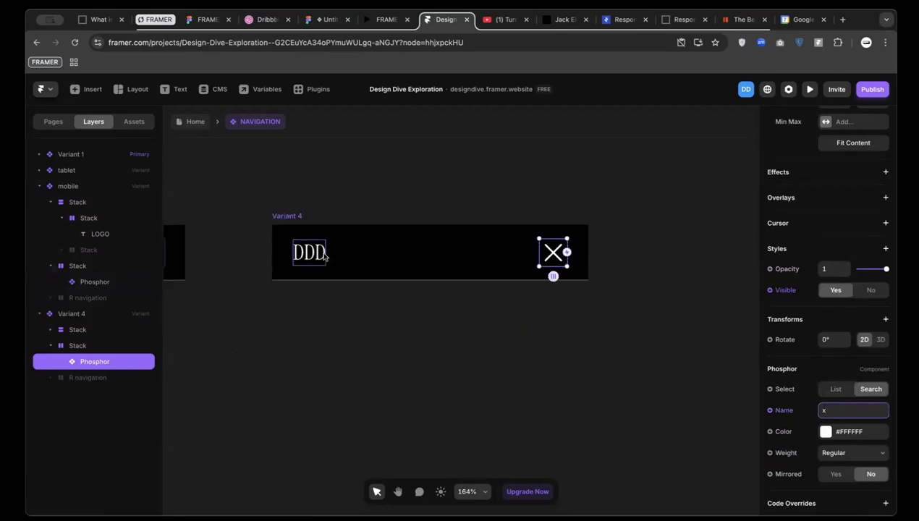
Try Fit Content width on the DDD logo stack, then undo back to fixed 283
left_click(350, 254)
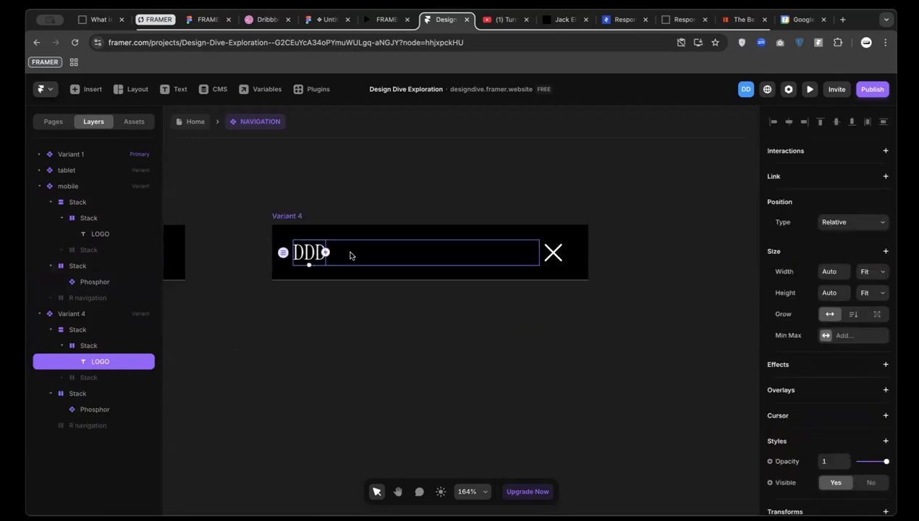
left_click(482, 255)
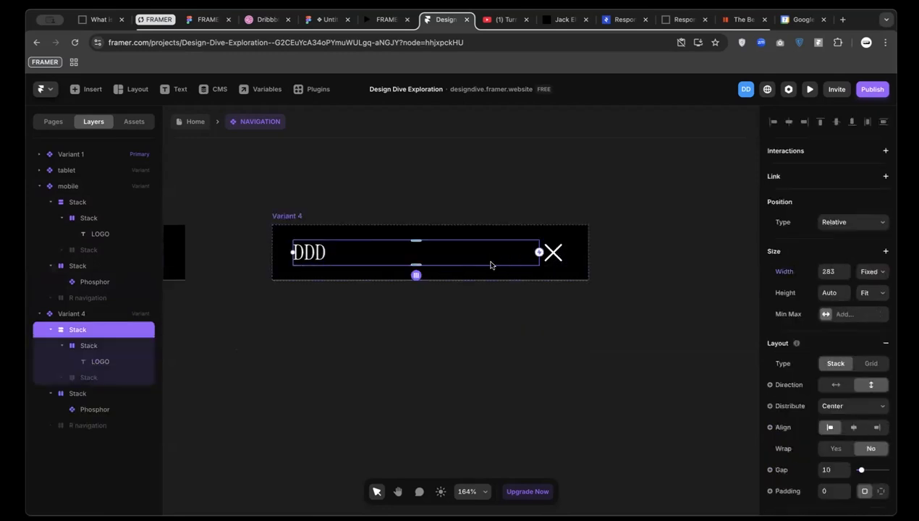
left_click(871, 276)
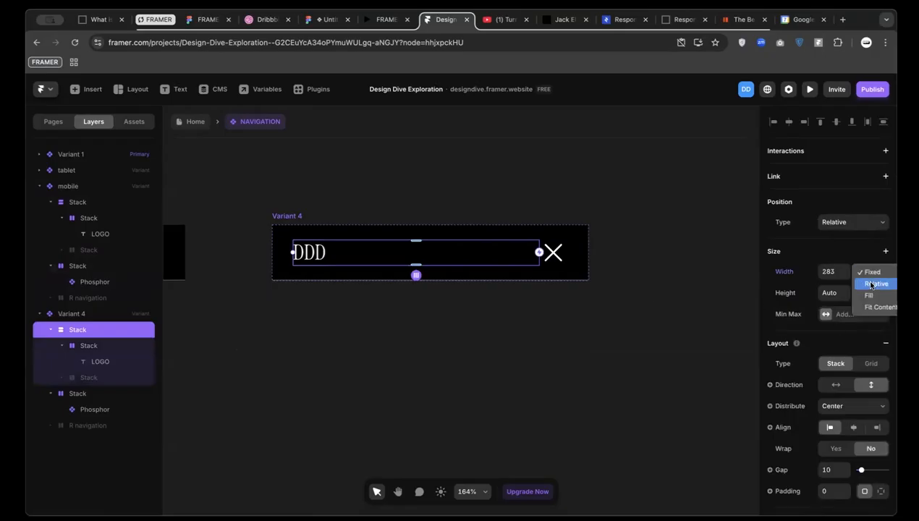
left_click(872, 305)
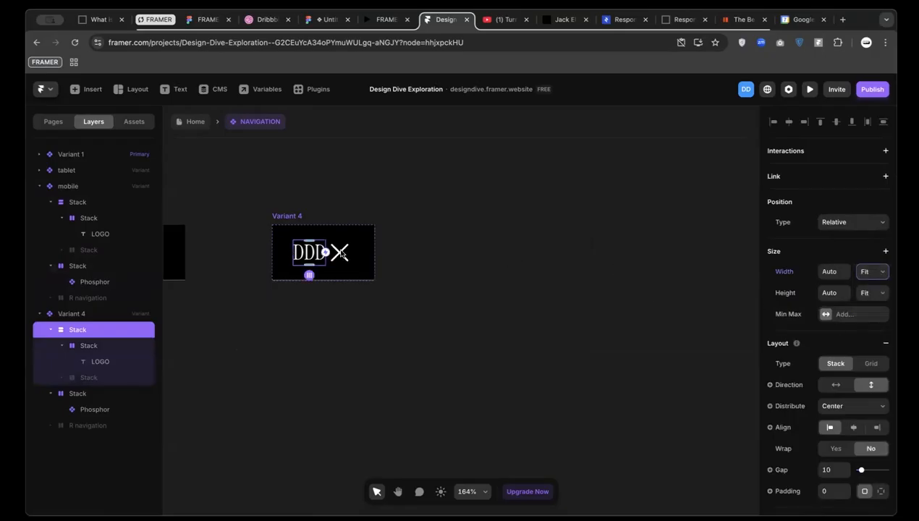
key("ctrl+z")
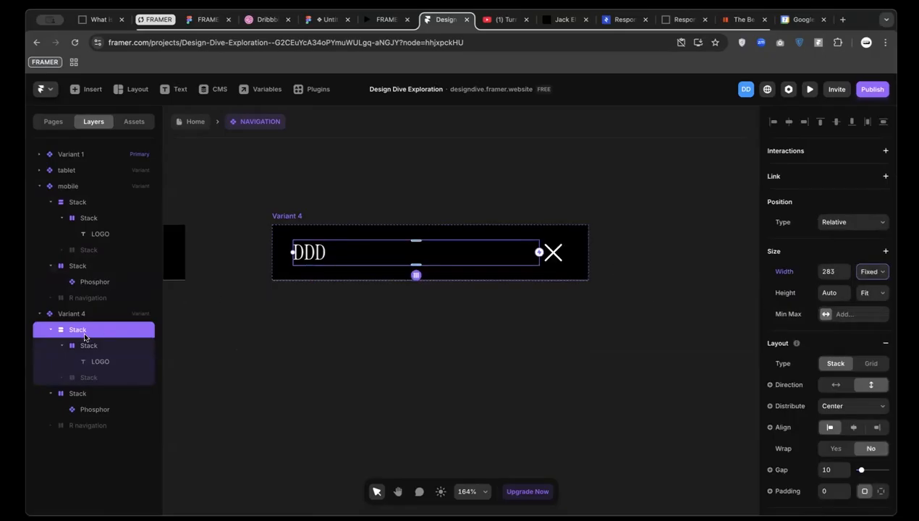
Select both the DDD logo stack and the X icon stack in the Layers panel
left_click(77, 395)
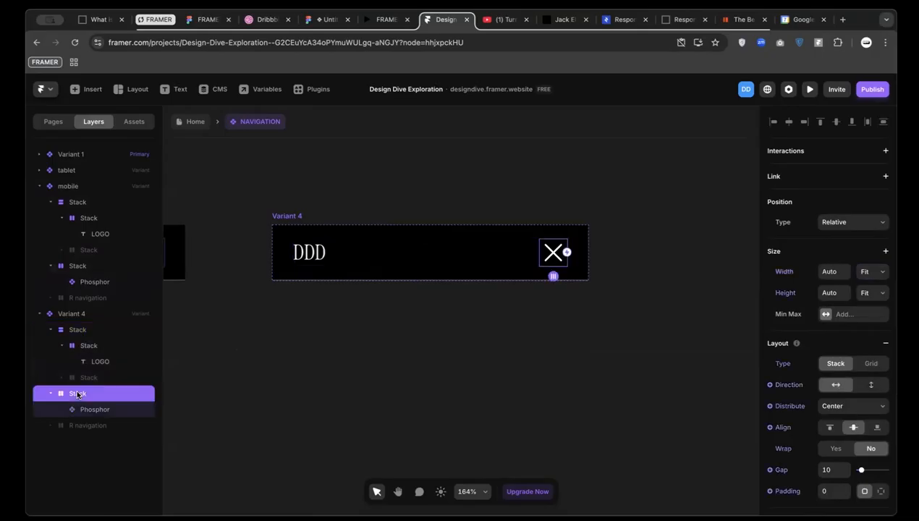
left_click(313, 255)
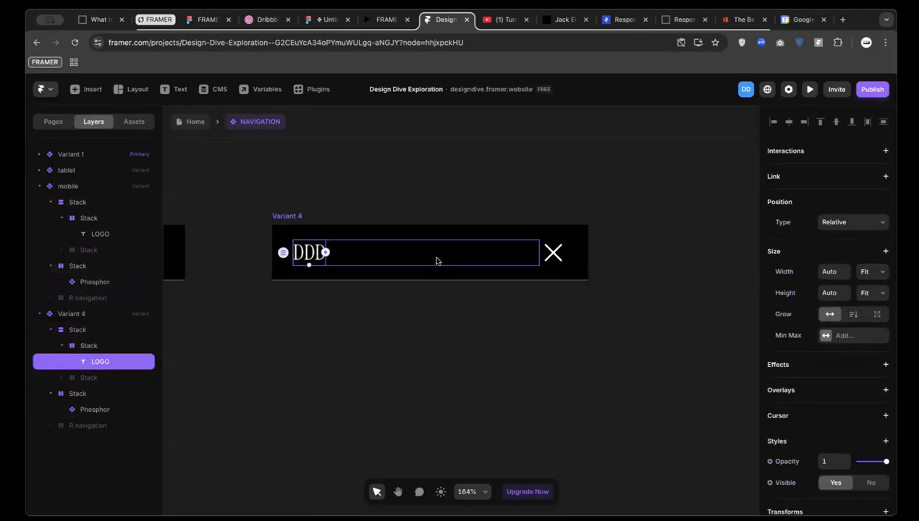
left_click(96, 346)
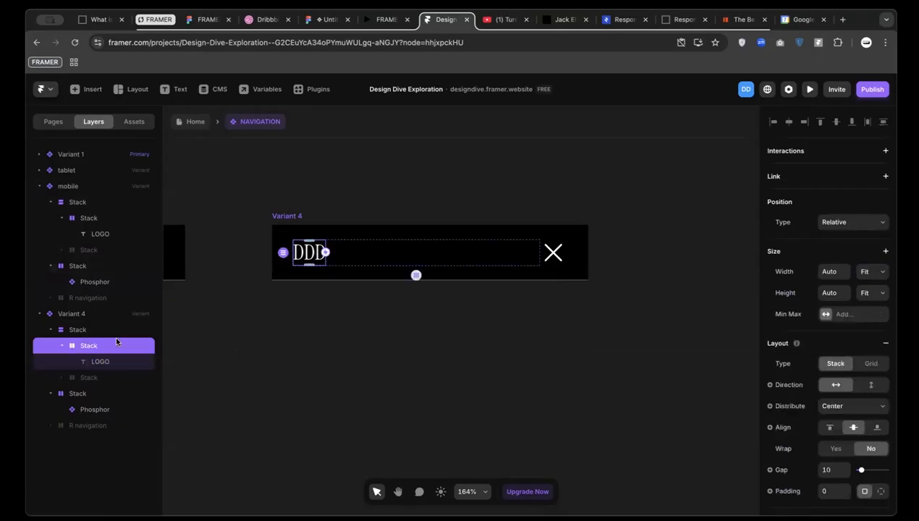
left_click(86, 332)
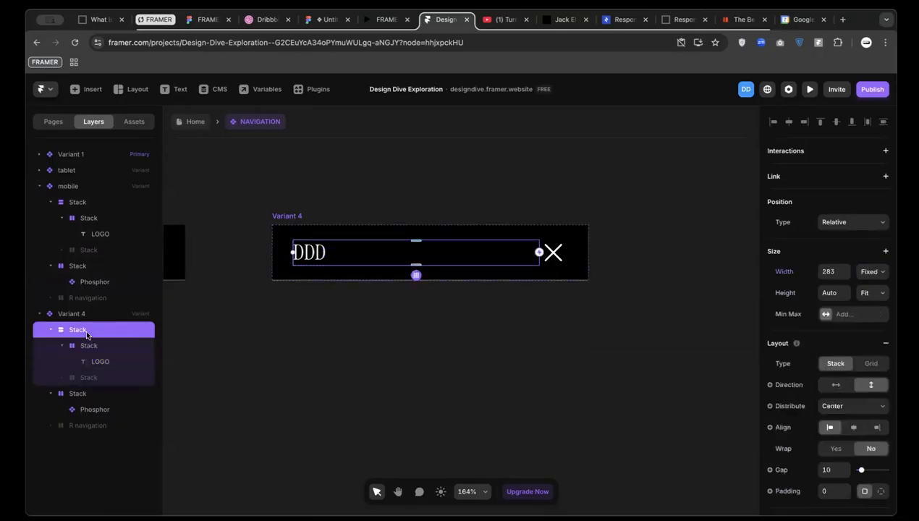
left_click(50, 331)
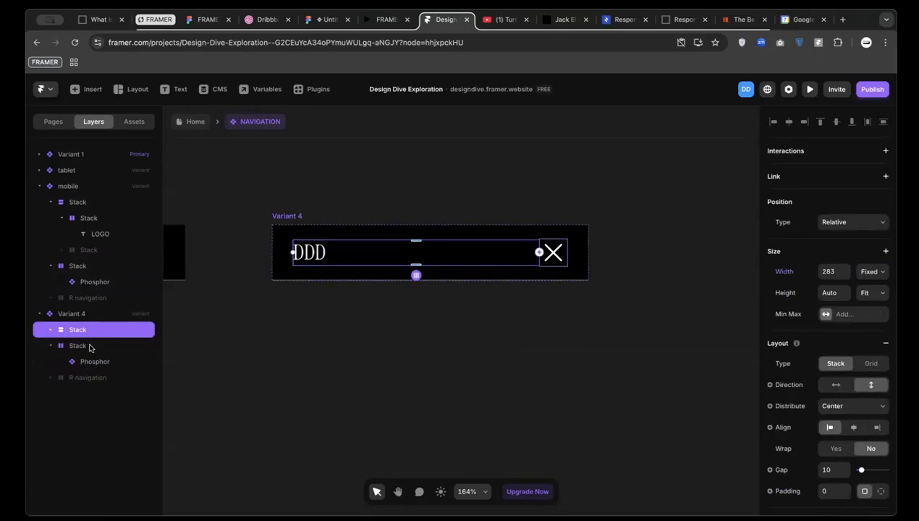
left_click(81, 349, "shift")
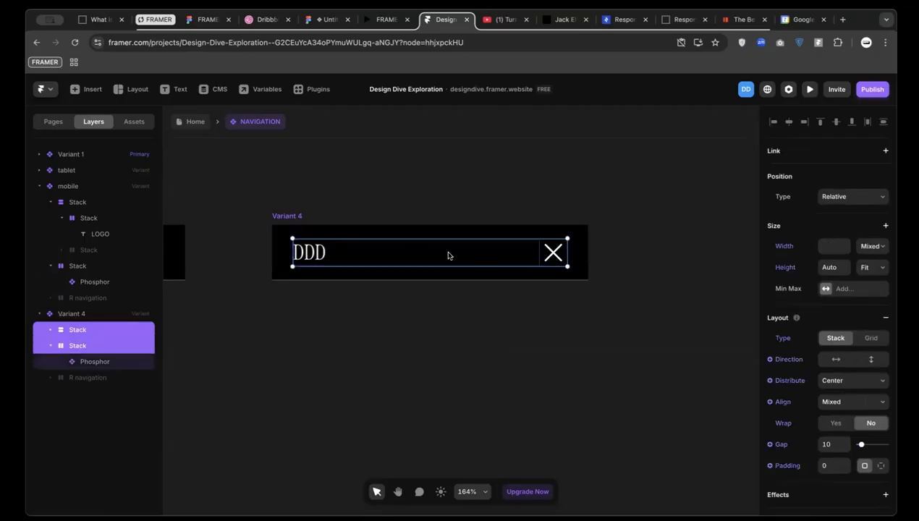
Wrap the two selected stacks in a new stack with Fit Content width
right_click(406, 258)
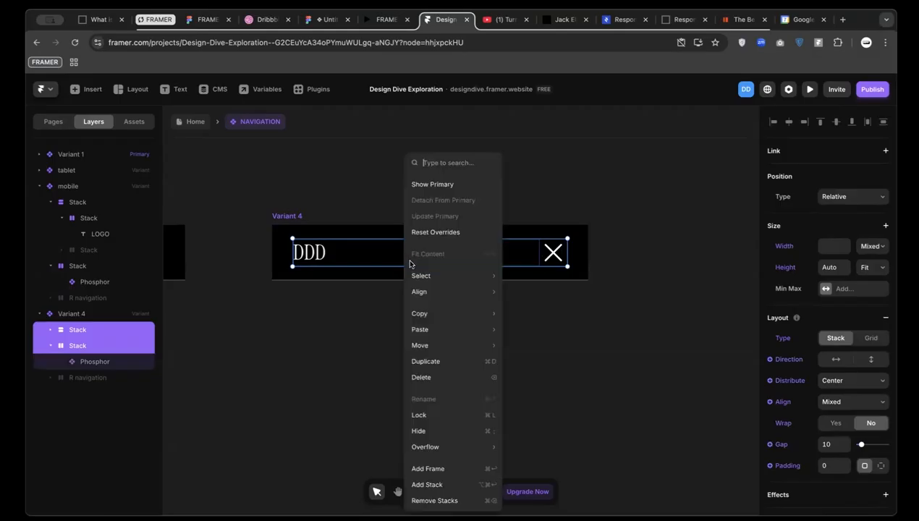
left_click(461, 485)
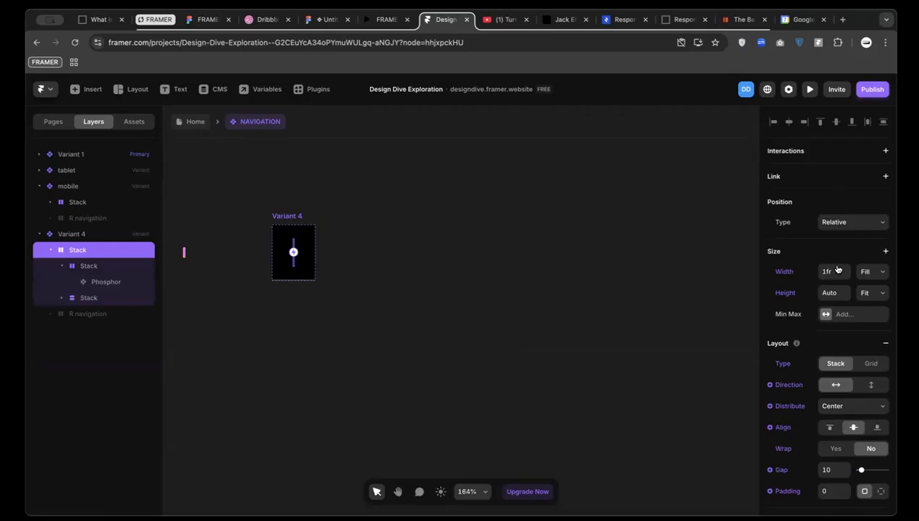
left_click(867, 273)
left_click(876, 284)
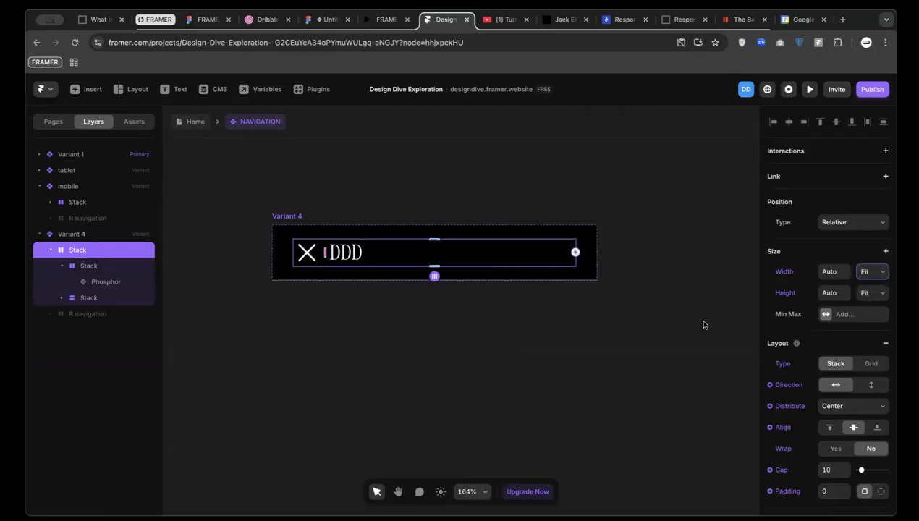
Move the X icon stack to the right of the DDD logo
left_click(85, 268)
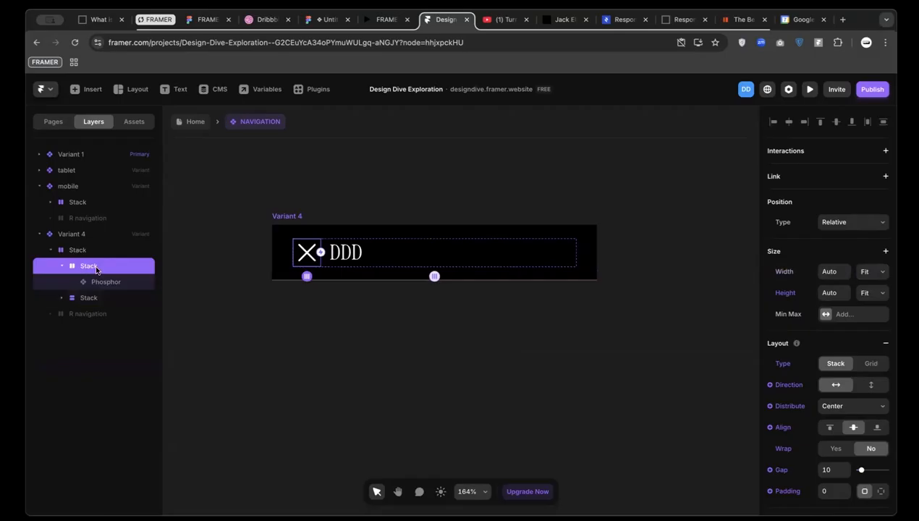
key("Right")
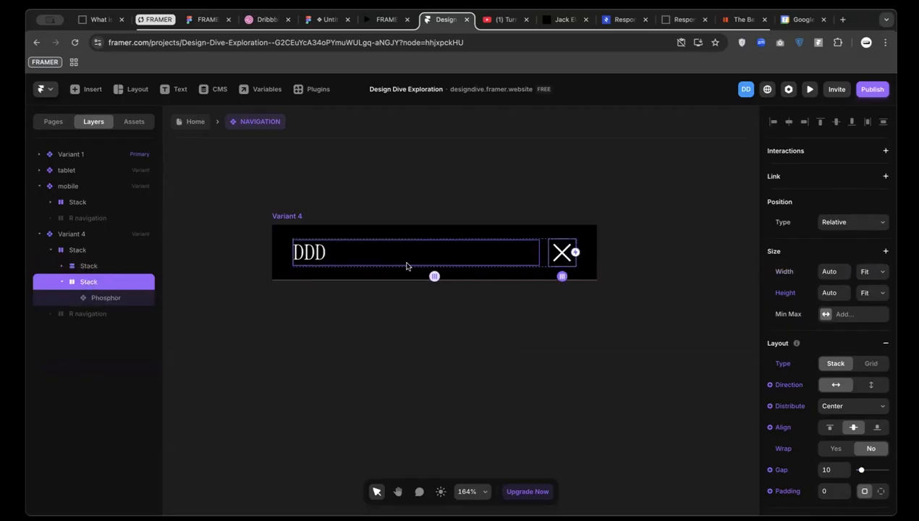
scroll(543, 254, "up", 3)
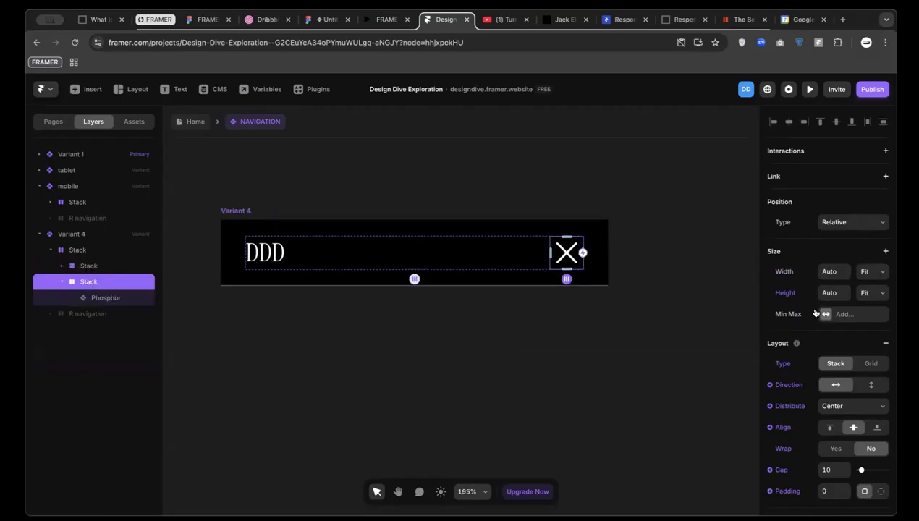
left_click(239, 211)
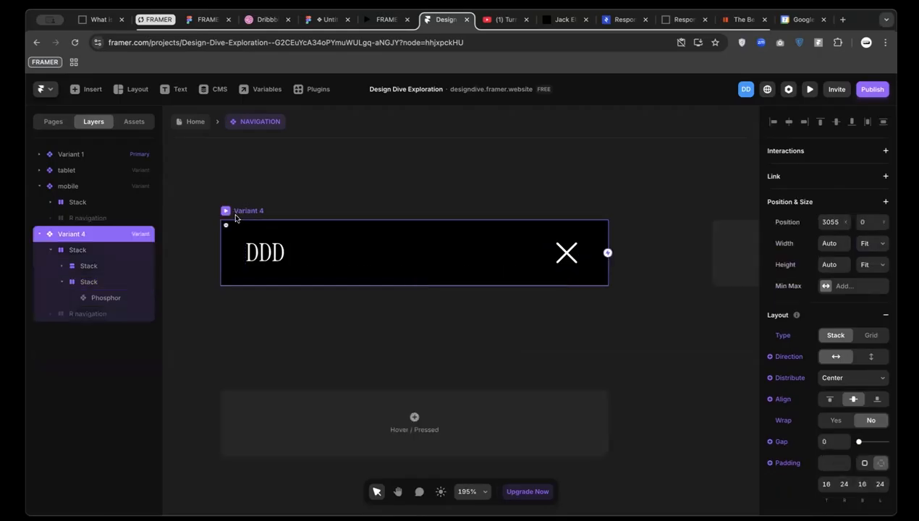
Set the mobile navigation bar's main row width to Fit Content
scroll(351, 246, "down", 10)
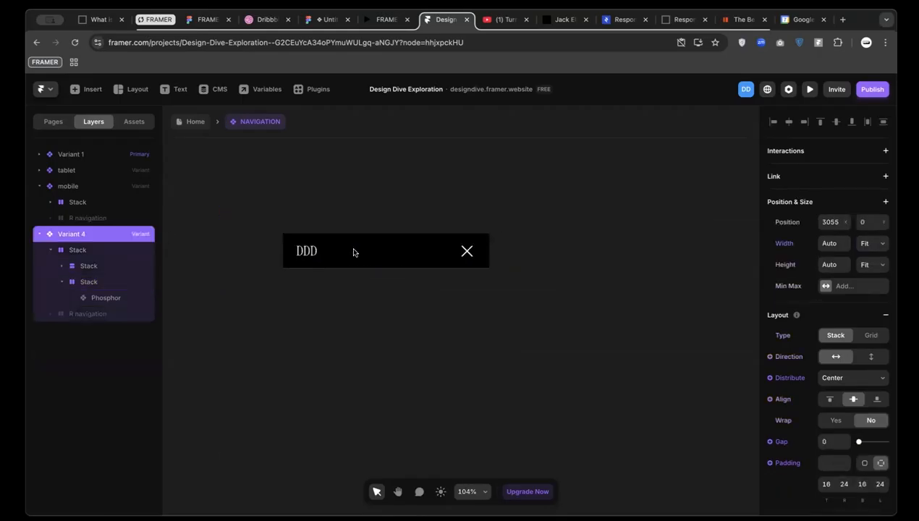
scroll(391, 248, "left", 1)
scroll(420, 247, "down", 3)
scroll(421, 247, "up", 2)
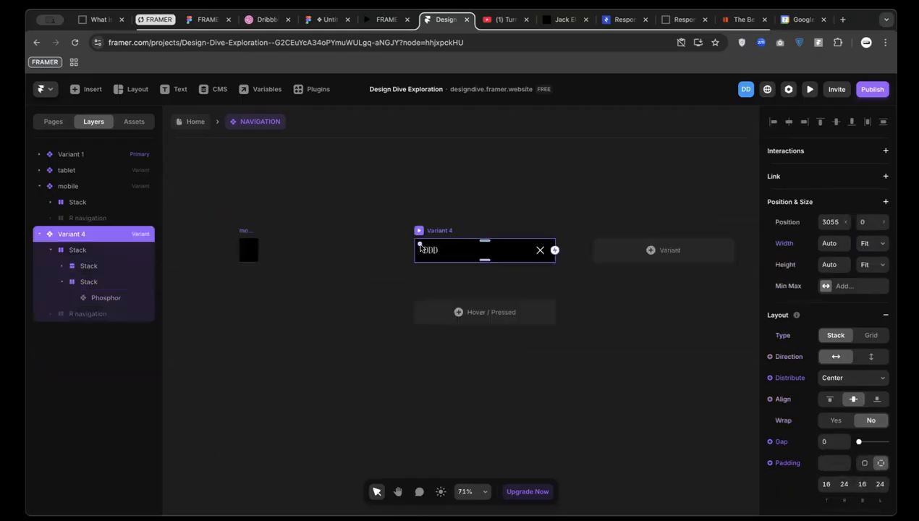
scroll(207, 268, "up", 4)
scroll(261, 232, "up", 4)
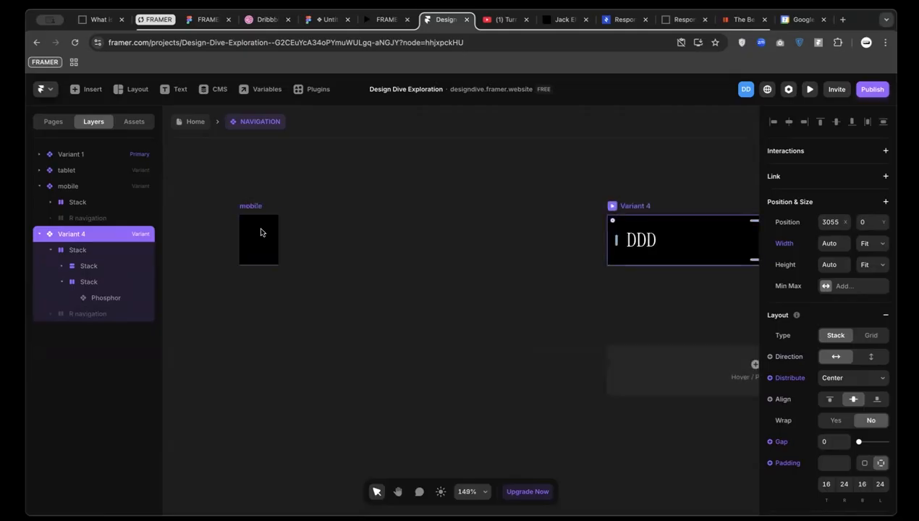
left_click(268, 207)
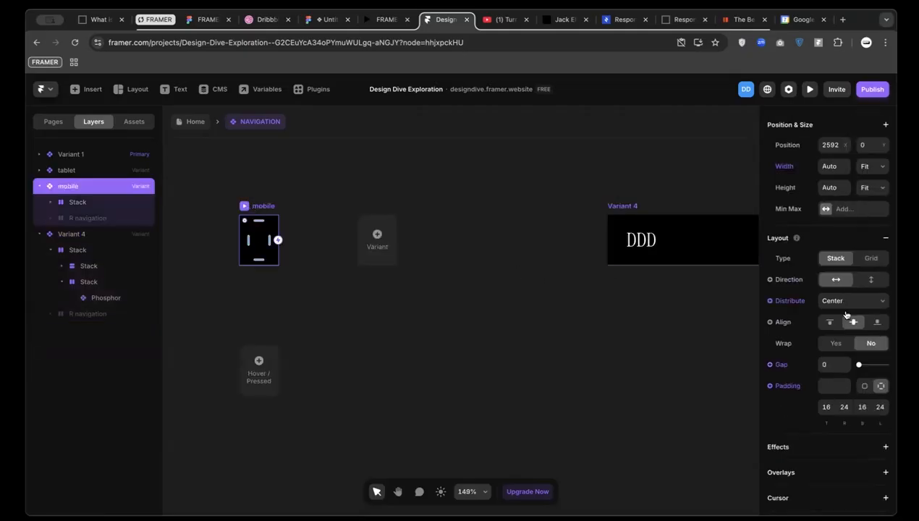
left_click(91, 202)
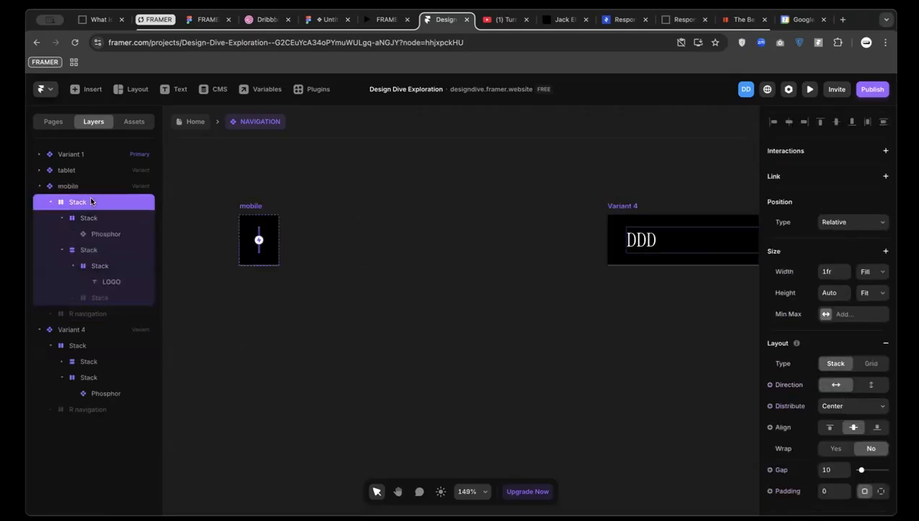
left_click(872, 271)
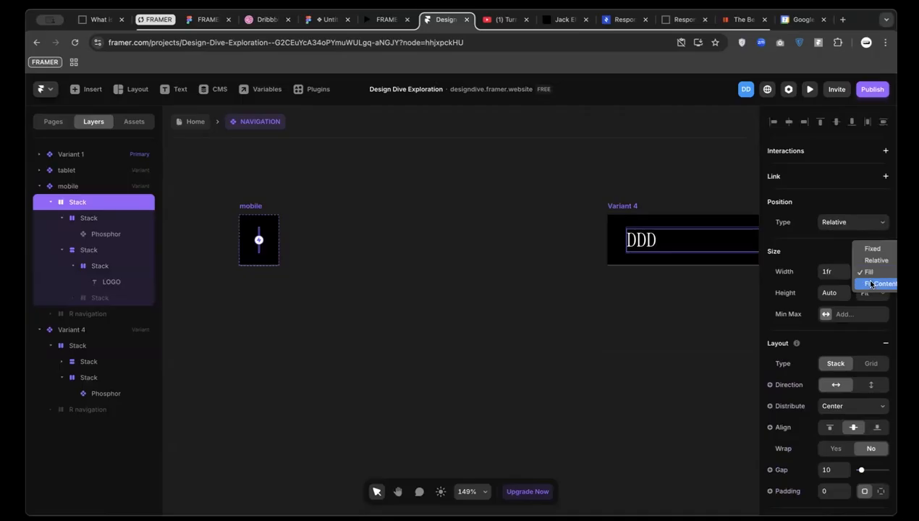
left_click(872, 284)
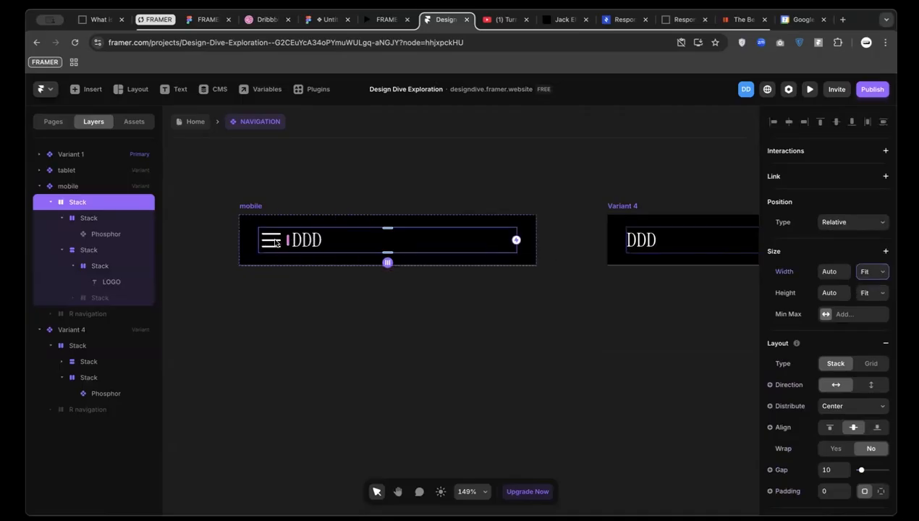
Drag the hamburger stack below the logo stack so the hamburger sits on the right
left_click(81, 218)
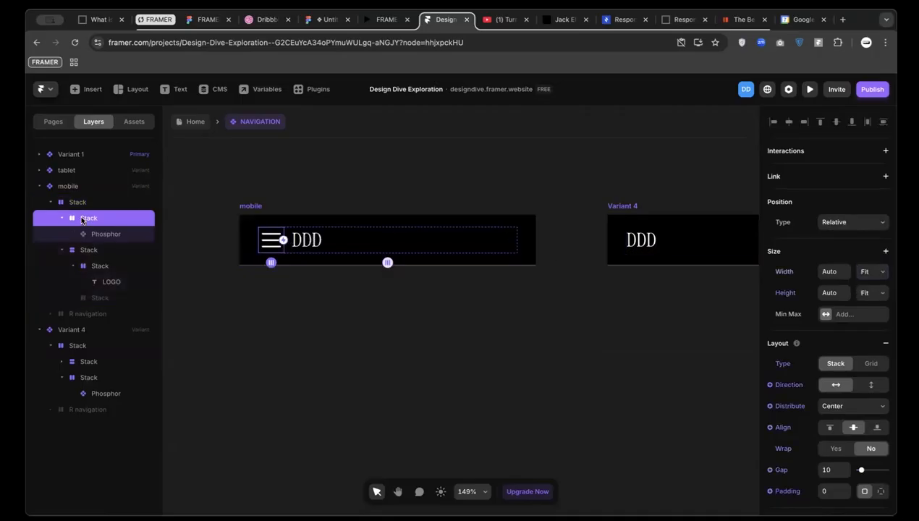
left_click_drag(82, 219, 85, 286)
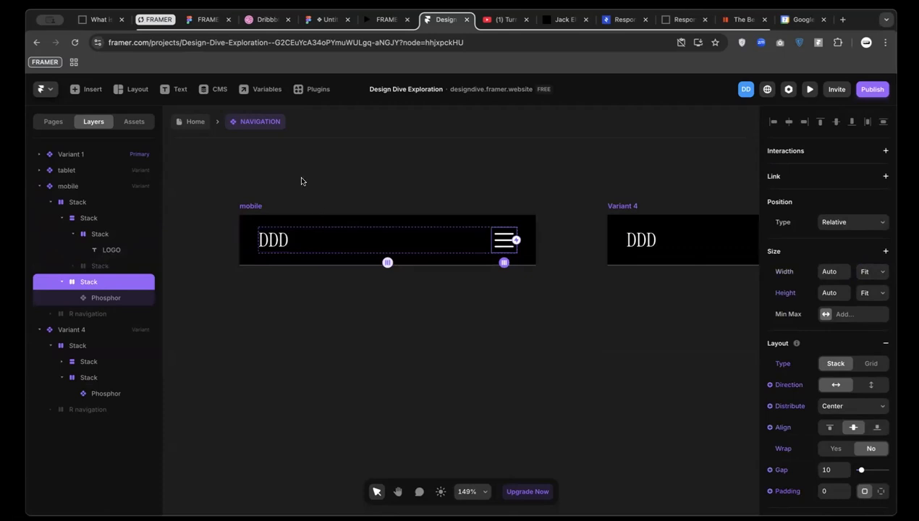
scroll(463, 241, "right", 5)
scroll(462, 240, "down", 10)
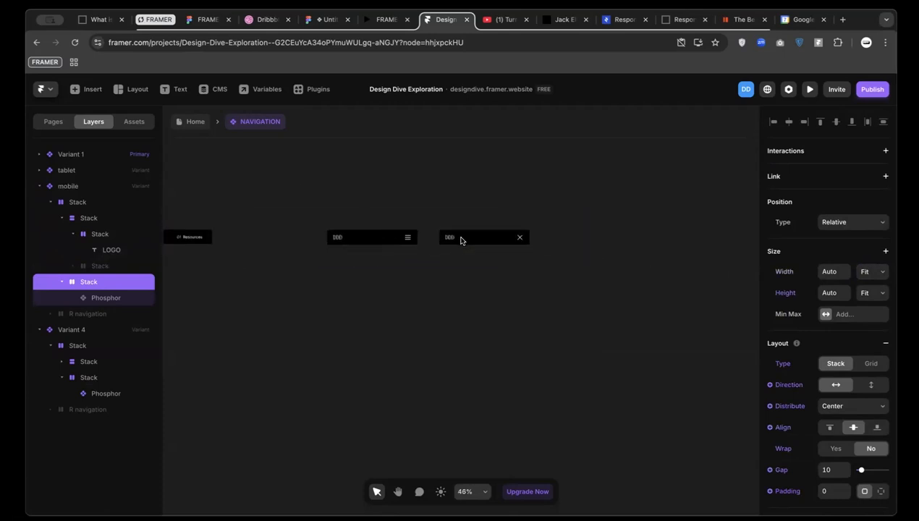
scroll(461, 240, "up", 8)
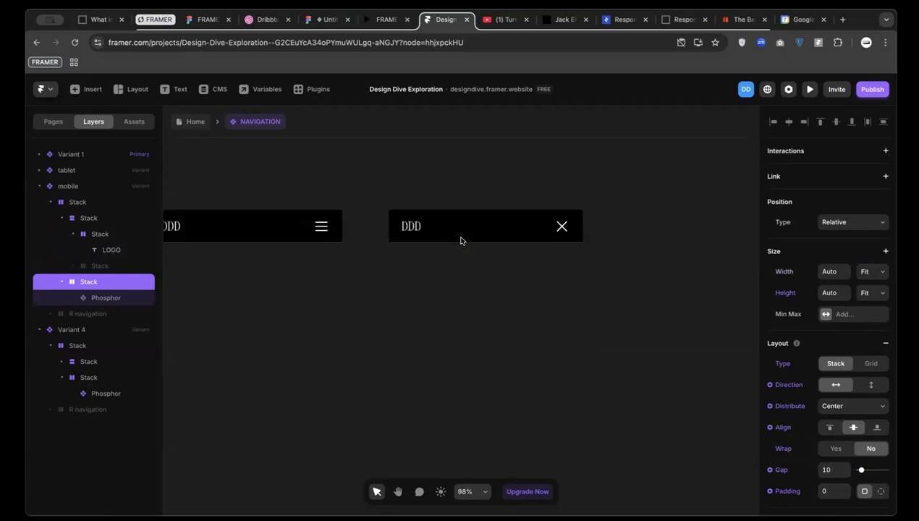
scroll(399, 216, "up", 4)
Unhide the R navigation links and set Variant 4's direction to vertical
left_click(396, 204)
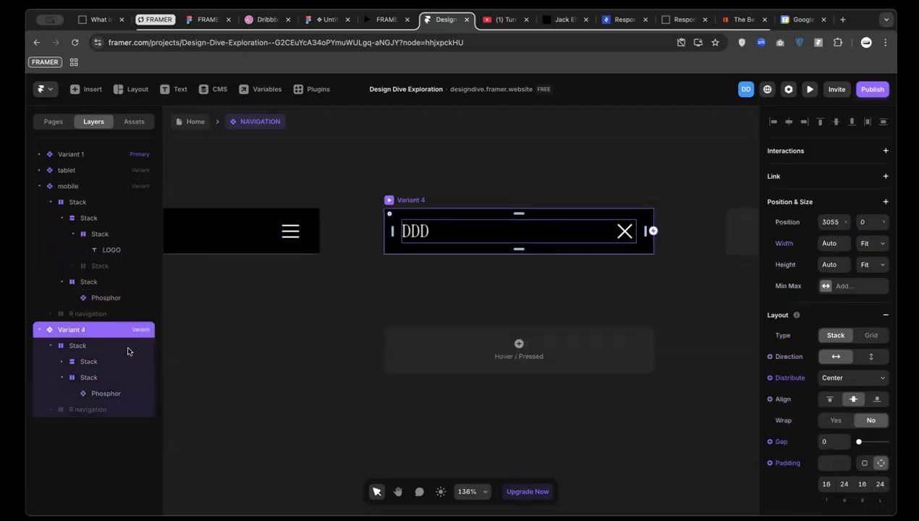
left_click(92, 409)
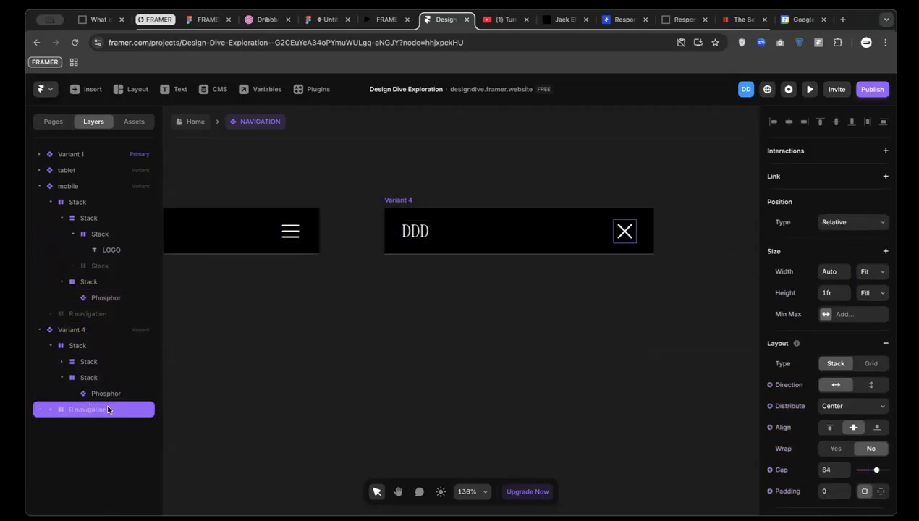
right_click(97, 409)
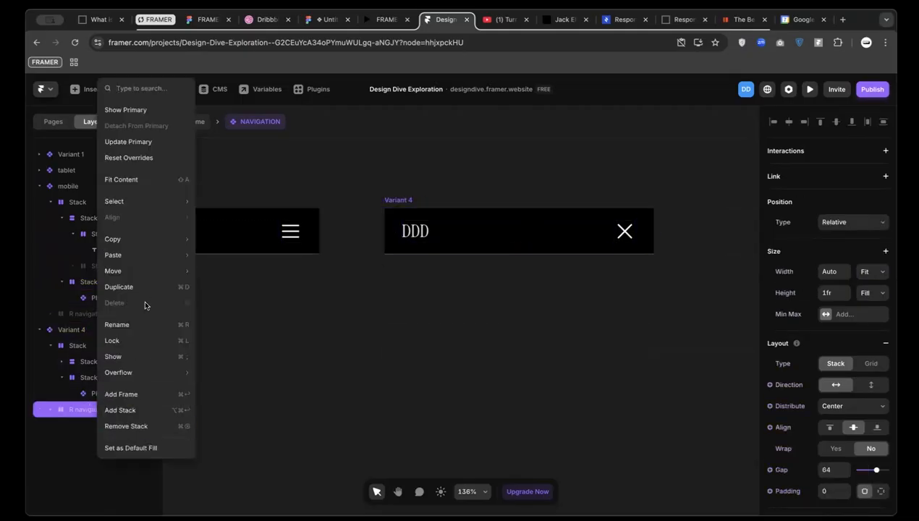
left_click(146, 354)
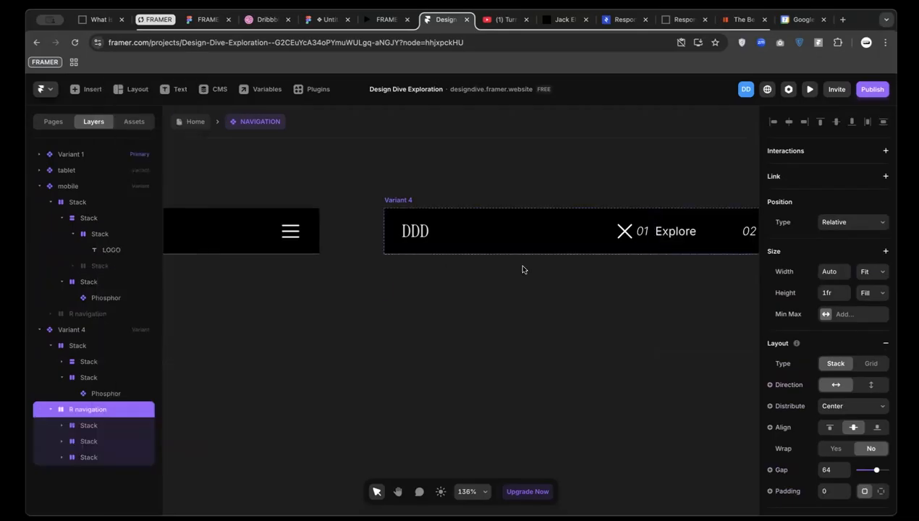
left_click(395, 200)
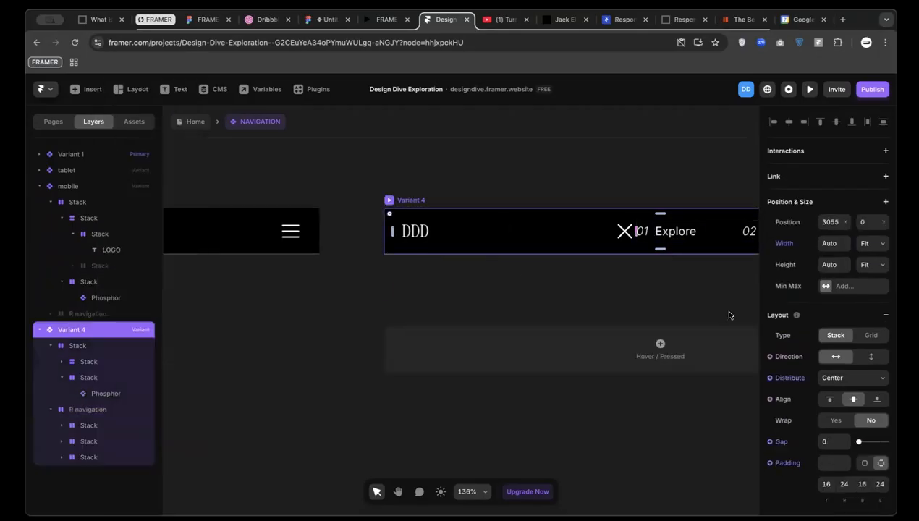
left_click(873, 357)
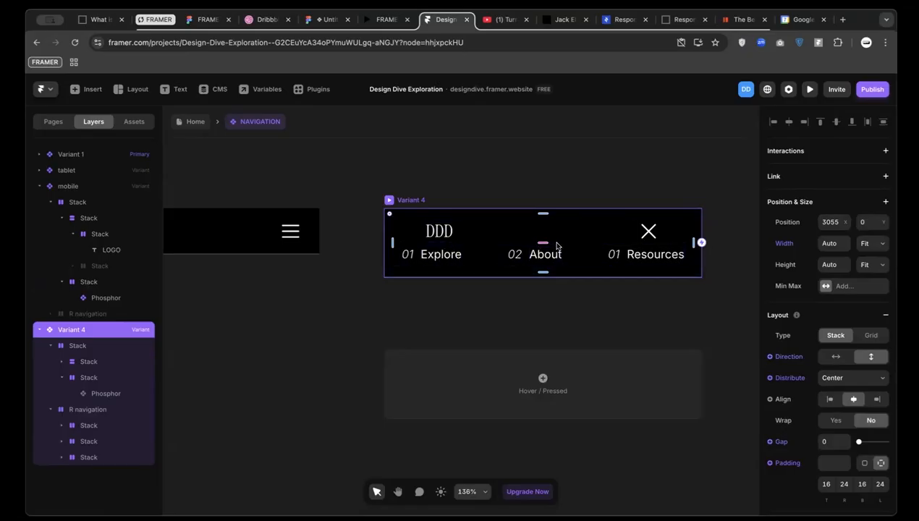
Make the DDD-and-X row Fill width with Distribute Space Between
left_click(627, 232)
left_click(871, 273)
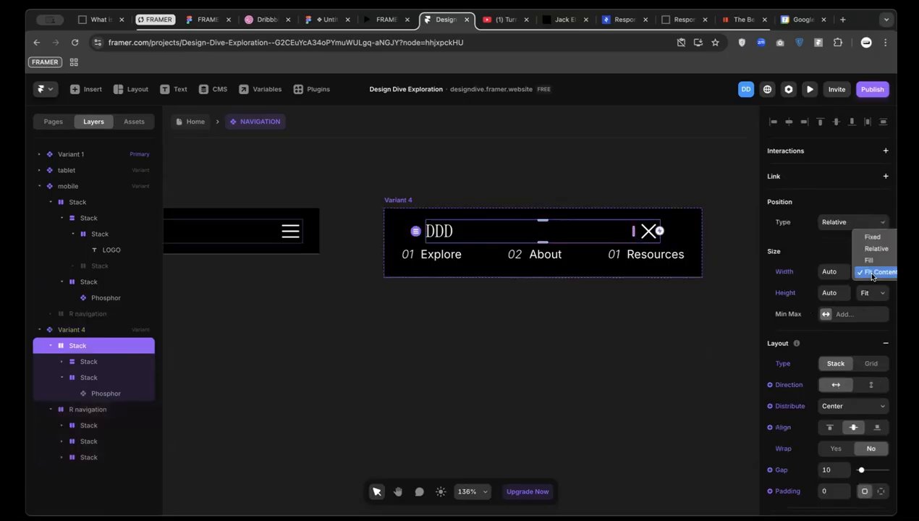
left_click(871, 261)
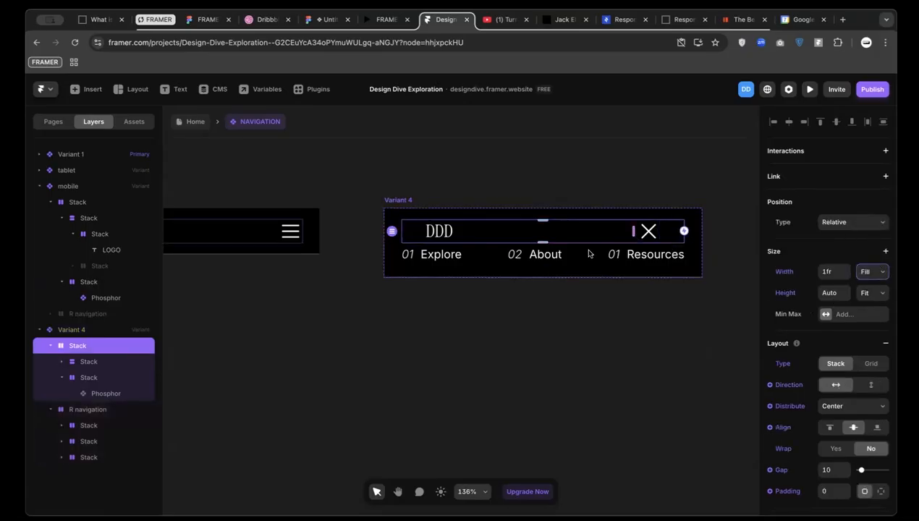
double_click(460, 235)
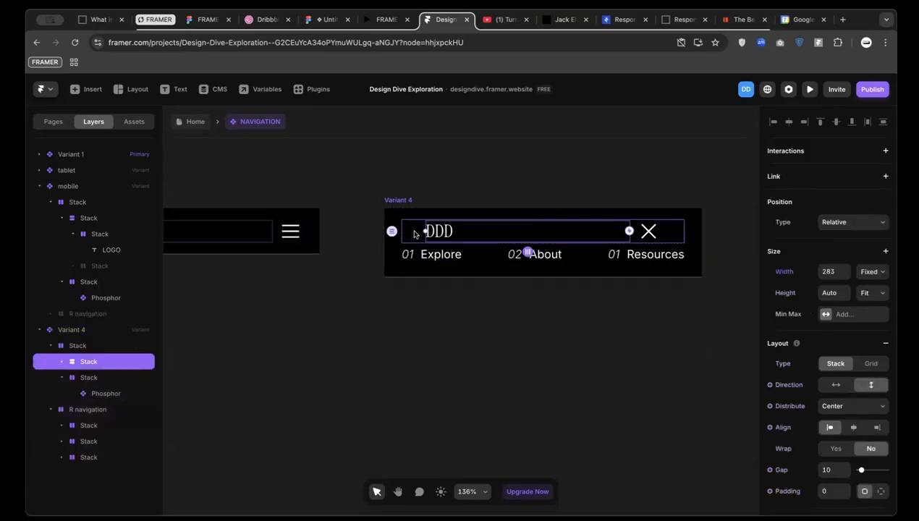
left_click(415, 233)
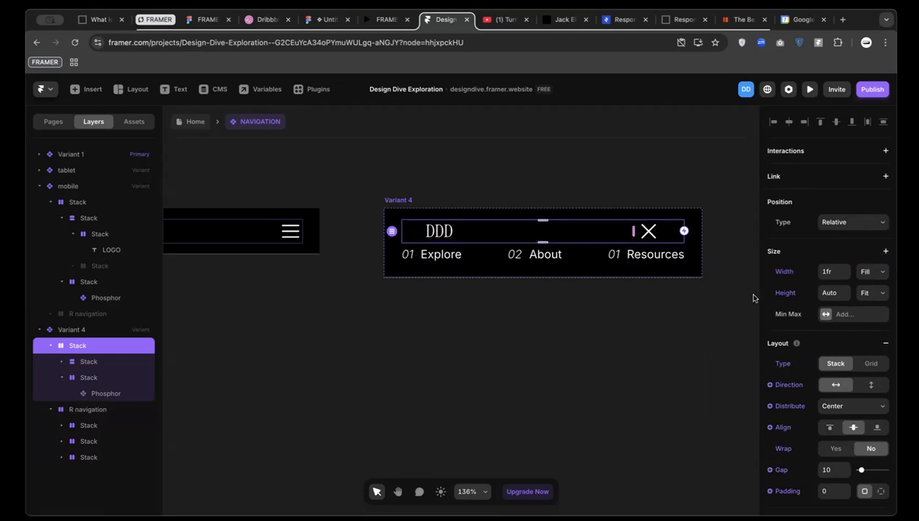
left_click(452, 233)
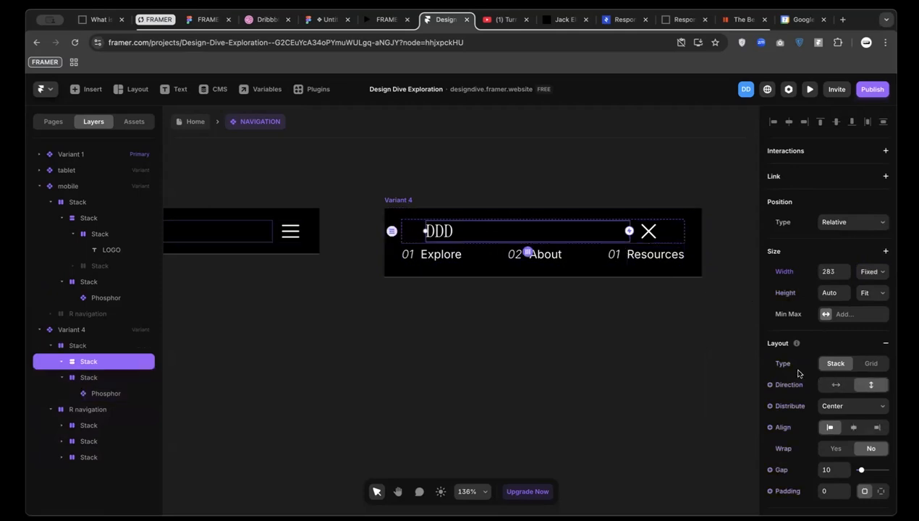
left_click(412, 236)
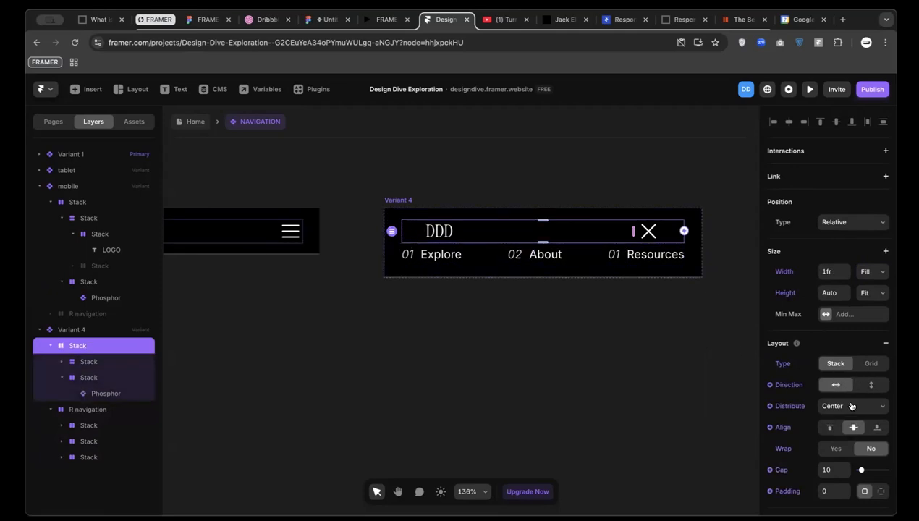
left_click(852, 406)
left_click(841, 428)
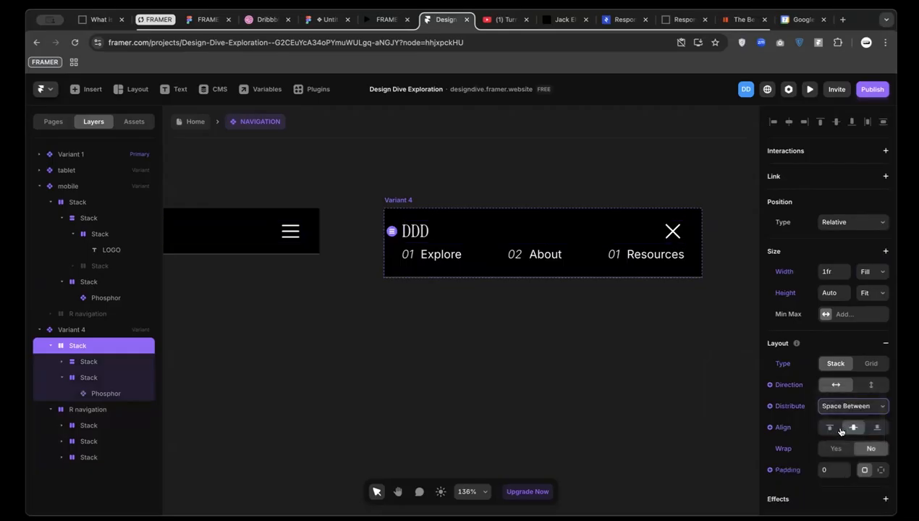
scroll(419, 280, "left", 1)
scroll(419, 280, "right", 1)
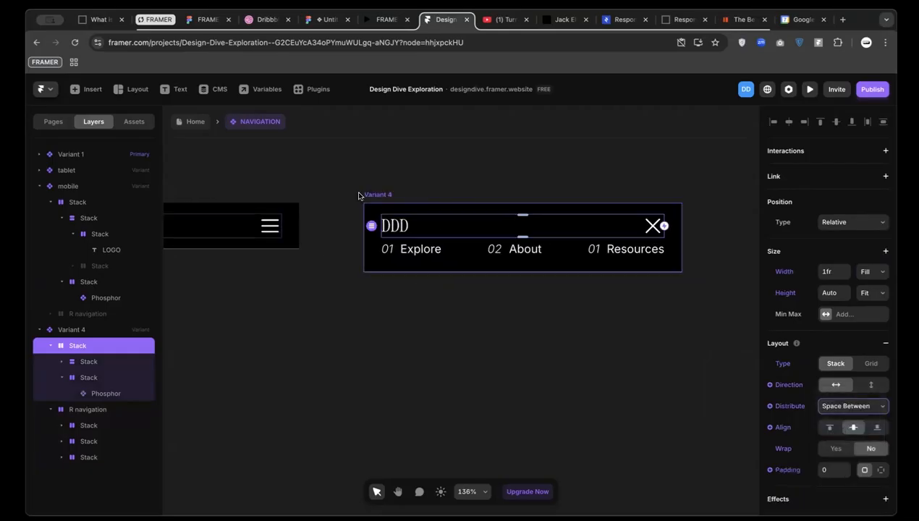
Stack the Explore, About, Resources links vertically with Fit Content height
left_click(367, 194)
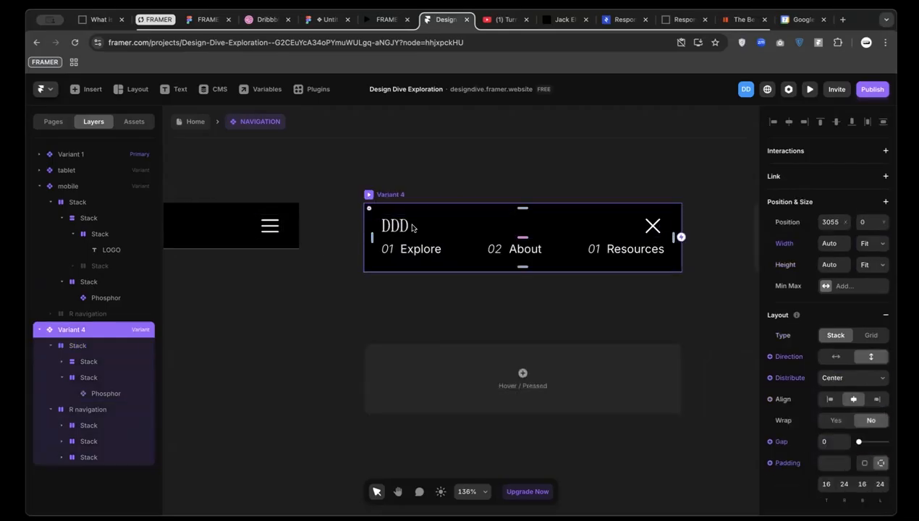
left_click(458, 253)
left_click(870, 385)
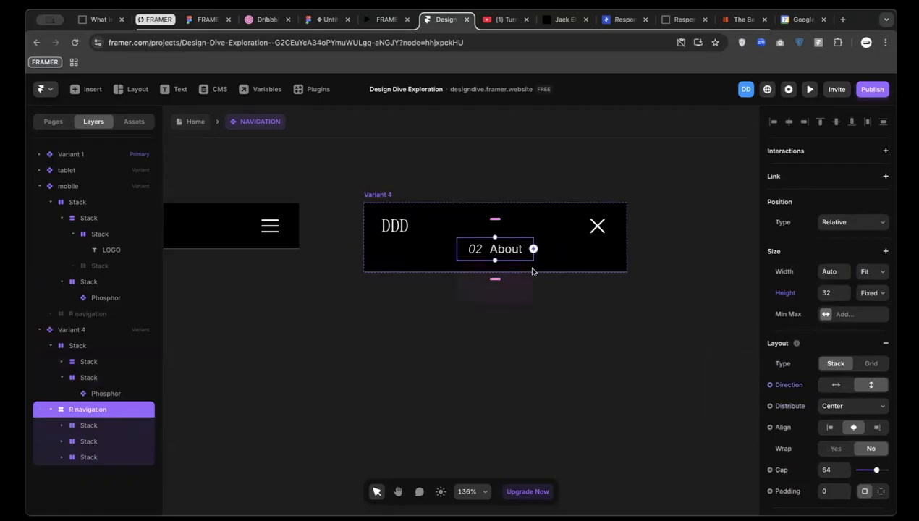
left_click(865, 293)
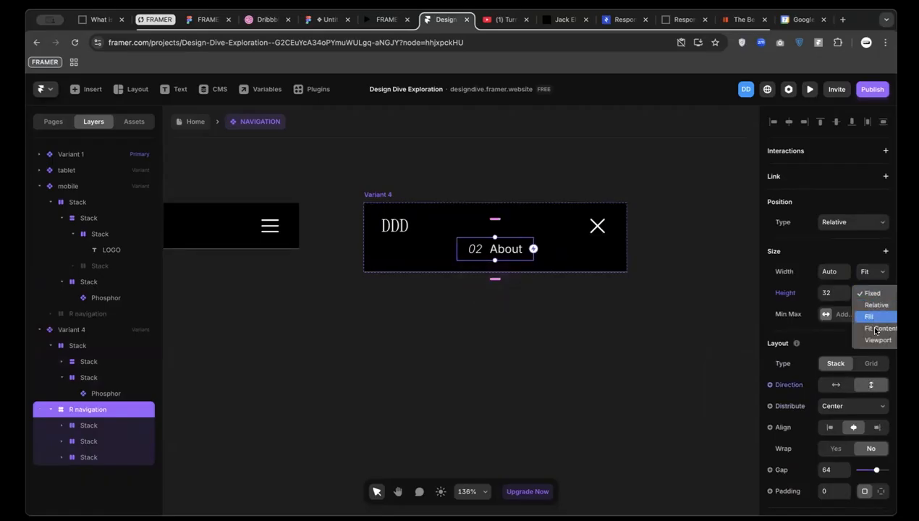
left_click(874, 330)
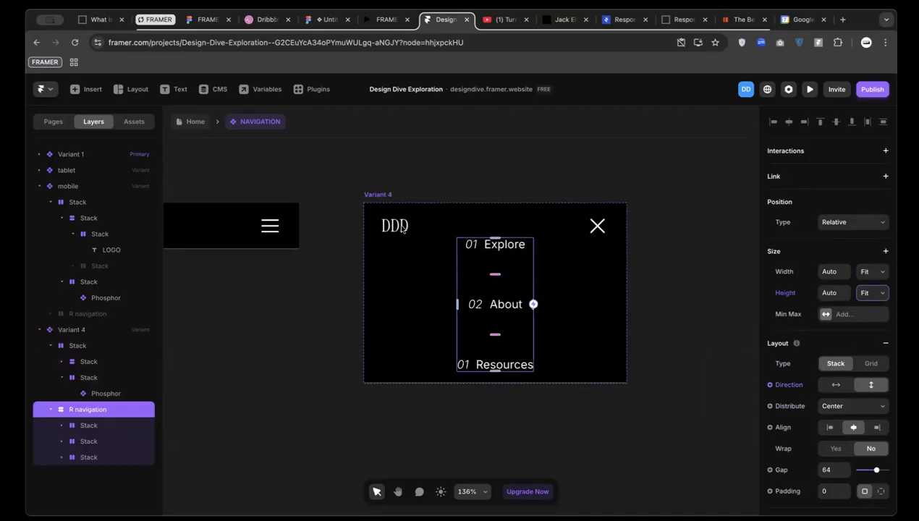
Set Variant 4's gap between items to 32
left_click(375, 195)
left_click(825, 441)
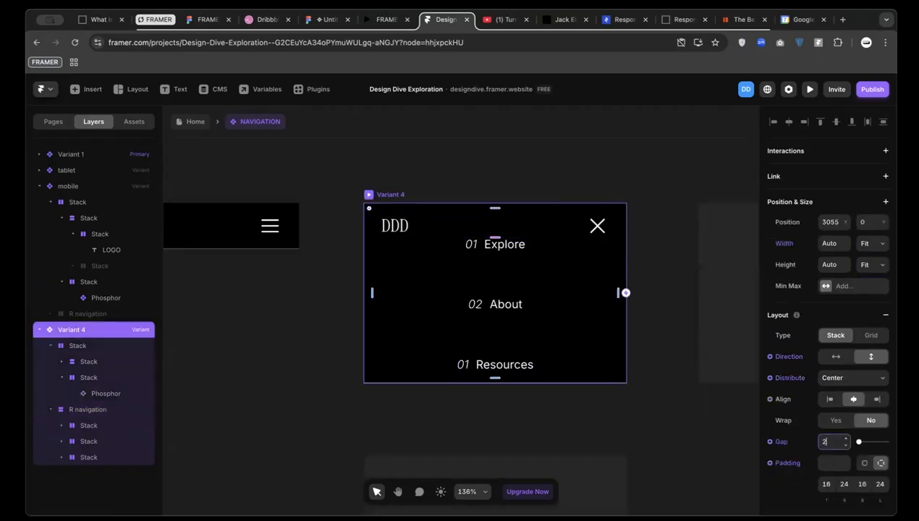
key("Return")
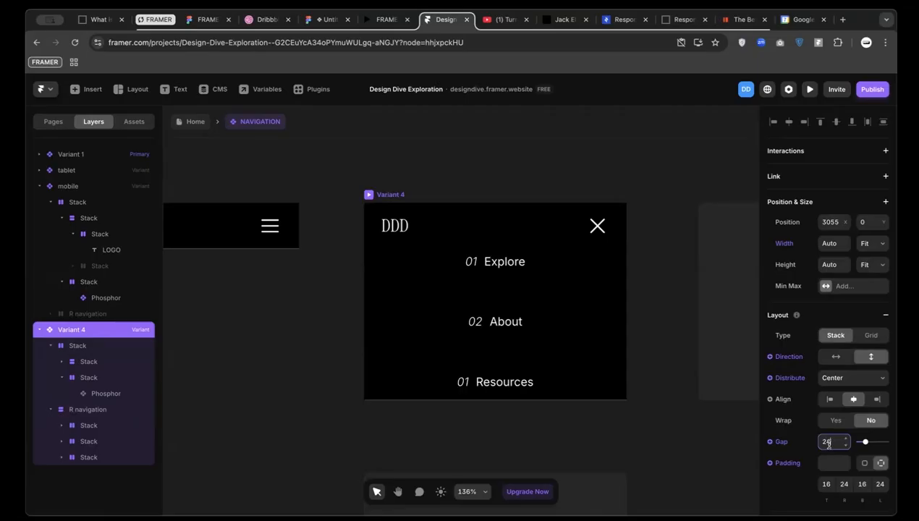
type("32")
key("Return")
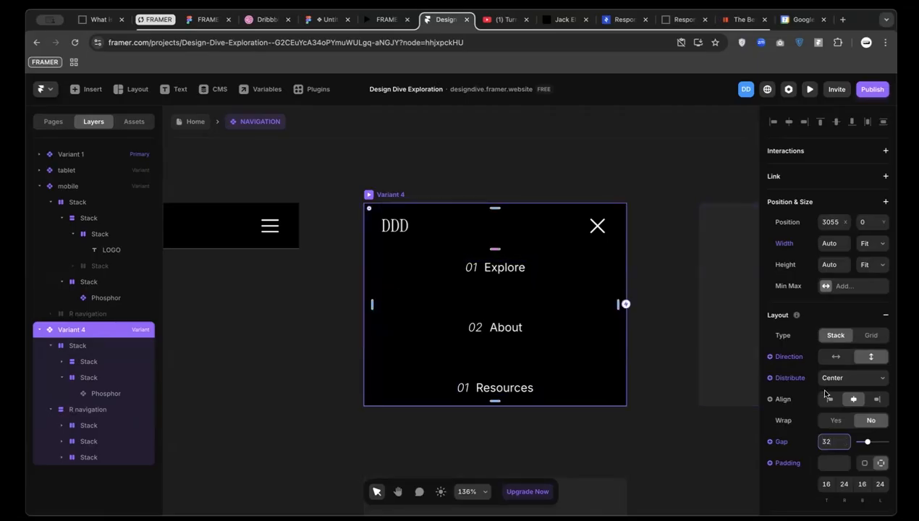
Stack each number above its link label, left-aligned, and left-align R navigation
left_click(406, 271)
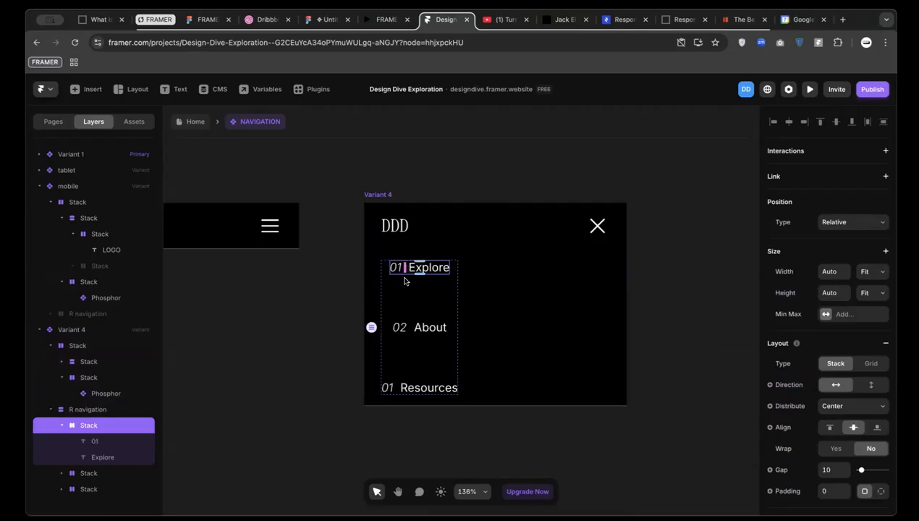
left_click(407, 328)
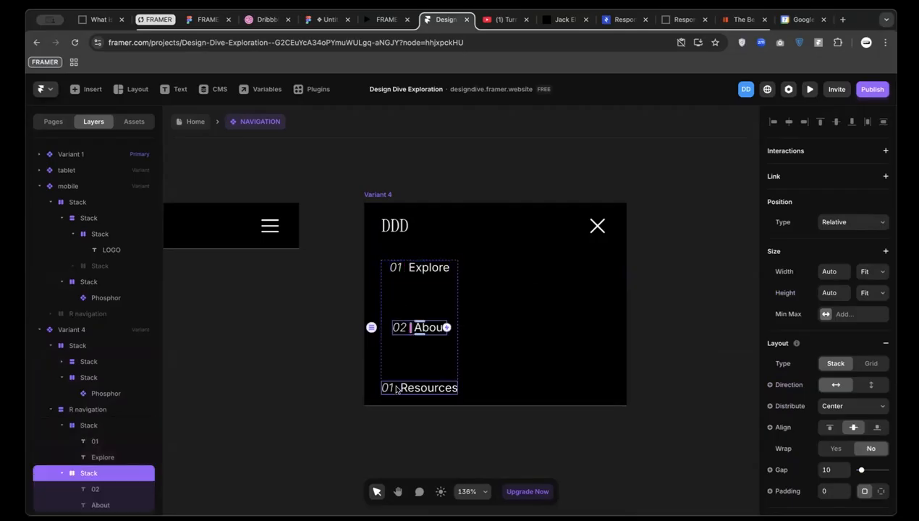
left_click(409, 267, "shift")
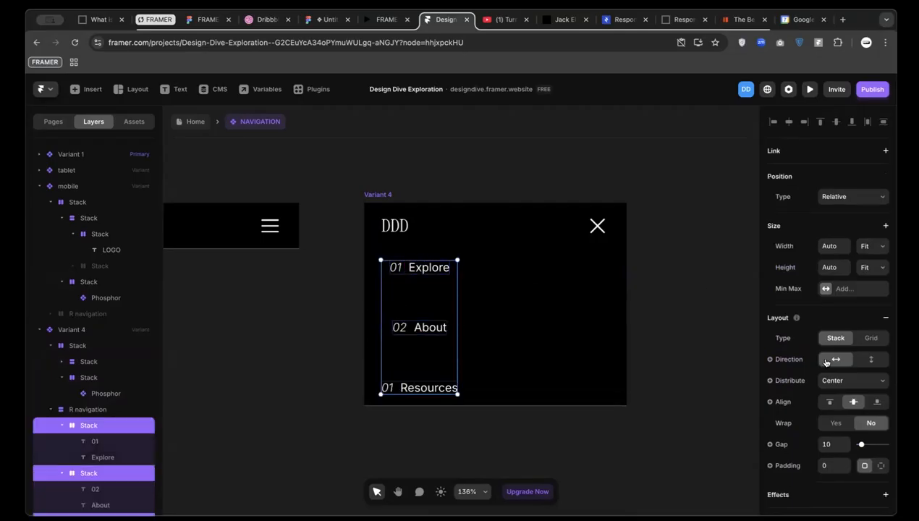
left_click(871, 360)
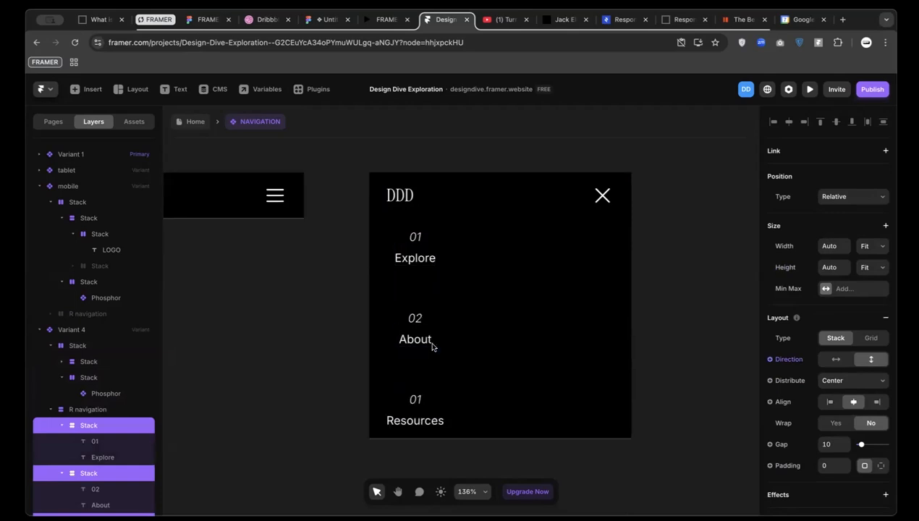
left_click(826, 401)
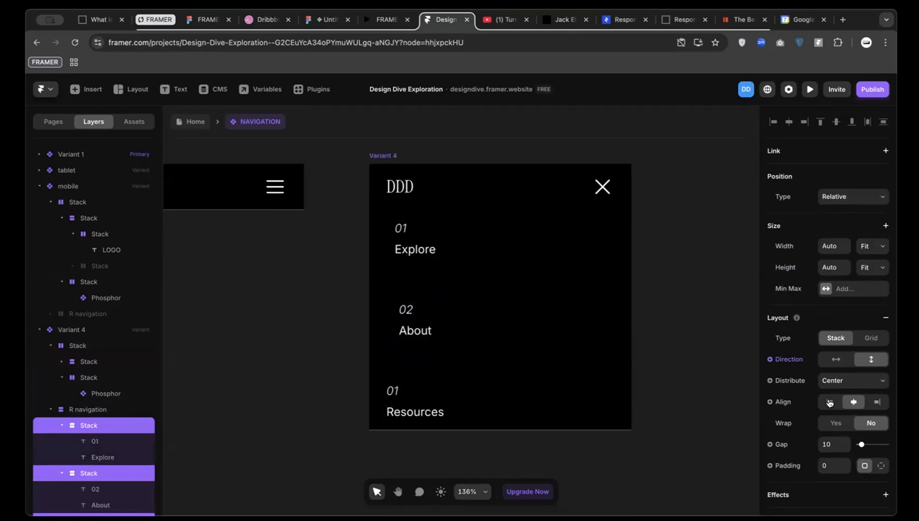
left_click(438, 293)
left_click(827, 425)
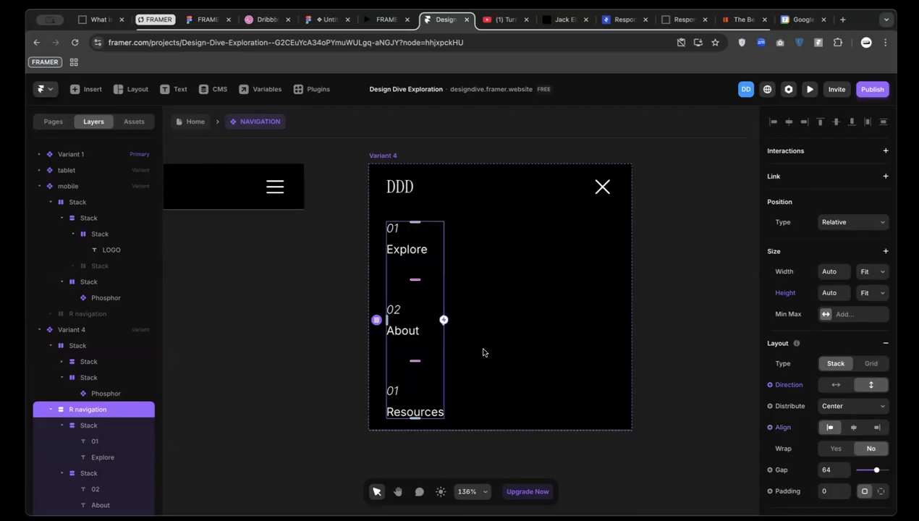
Set the Explore, About and Resources labels to font size 24
scroll(389, 338, "up", 3)
left_click(399, 329)
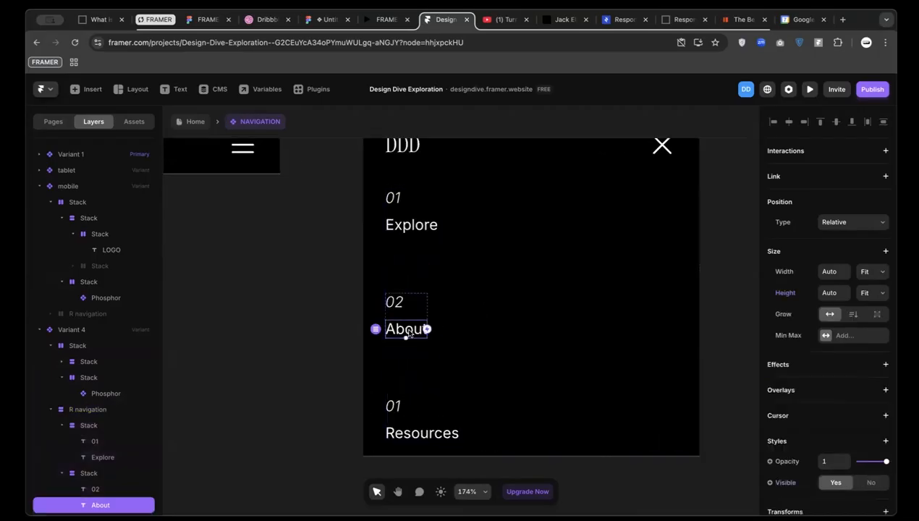
left_click(409, 225, "shift")
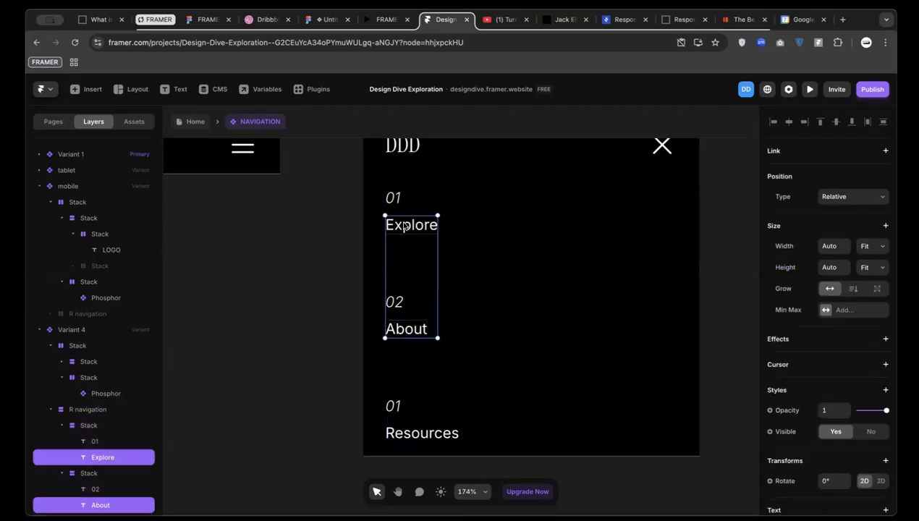
left_click(408, 432, "shift")
scroll(836, 426, "down", 5)
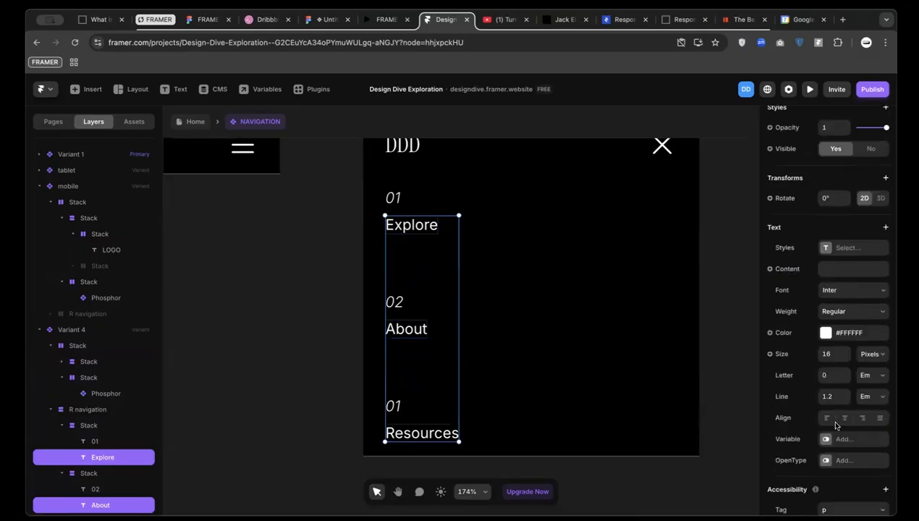
left_click(835, 355)
type("24")
Make the menu numbers font size 14 with the White80 colour style
left_click(397, 425)
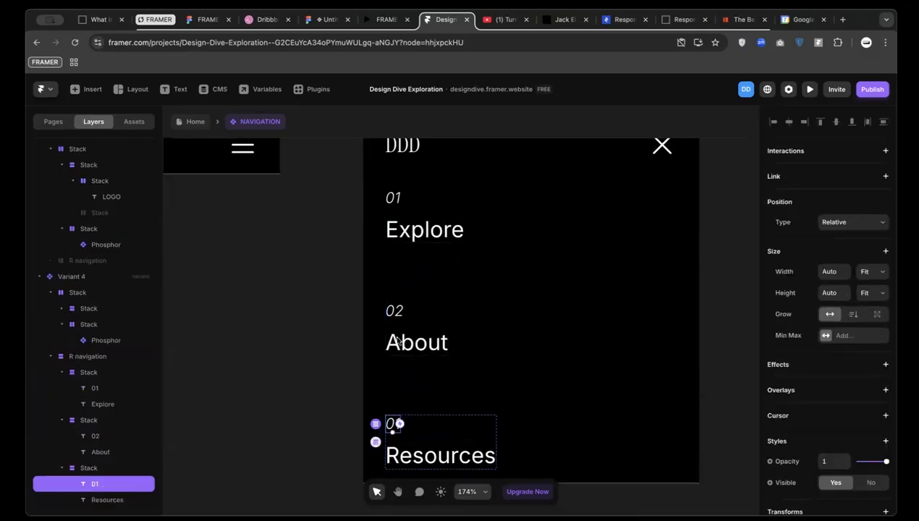
left_click(395, 311, "shift")
left_click(394, 198, "shift")
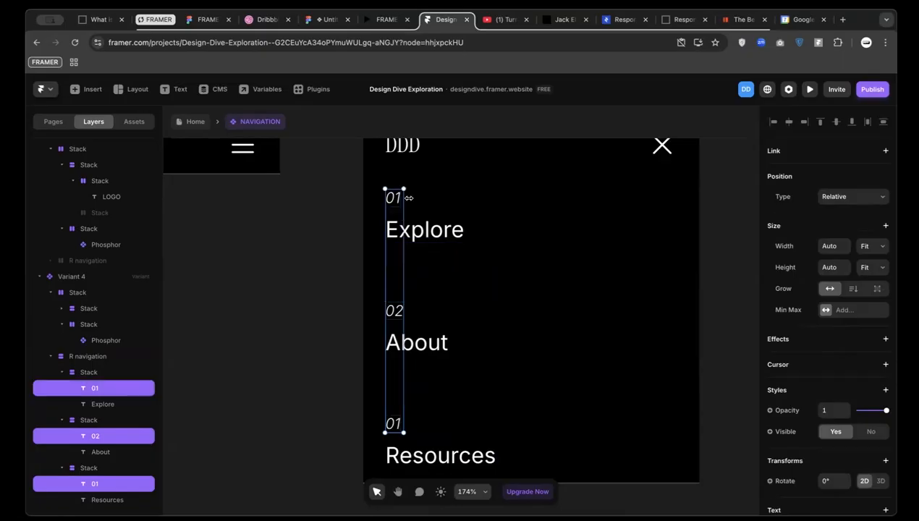
scroll(796, 432, "down", 5)
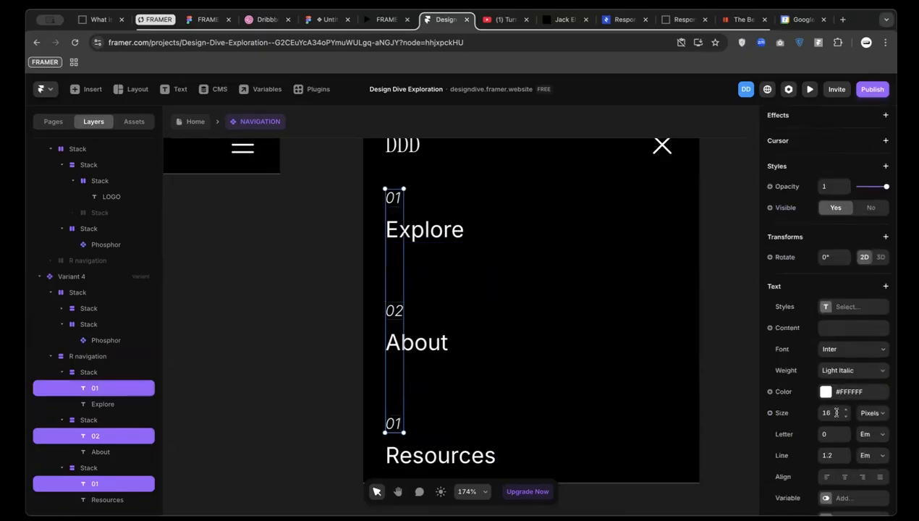
left_click(846, 417)
left_click(847, 418)
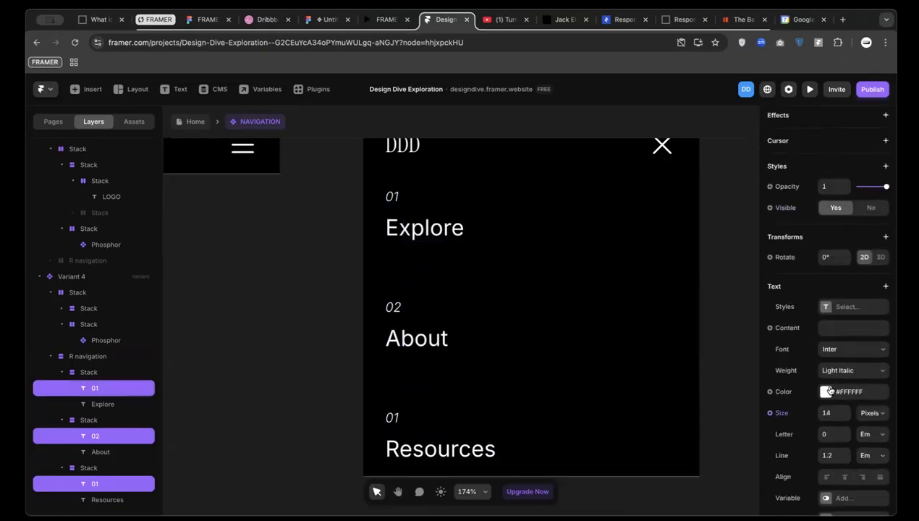
left_click(826, 391)
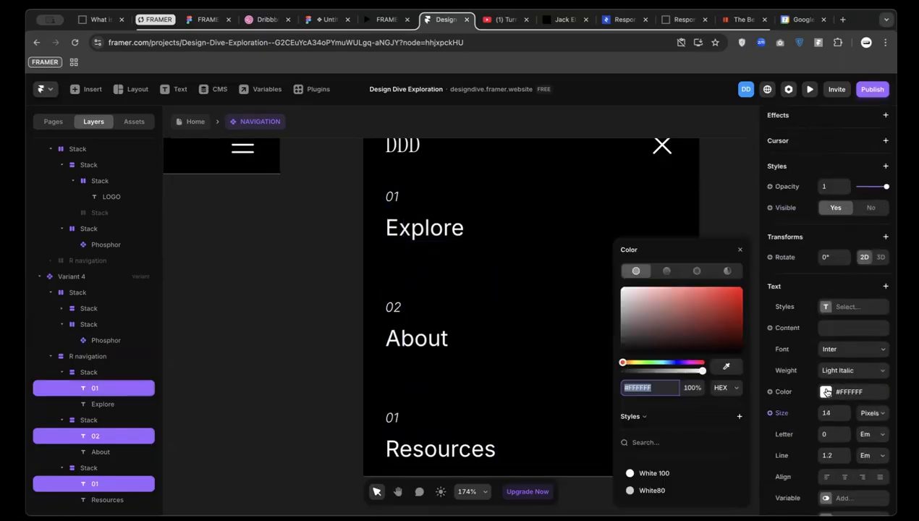
left_click(666, 490)
left_click(304, 396)
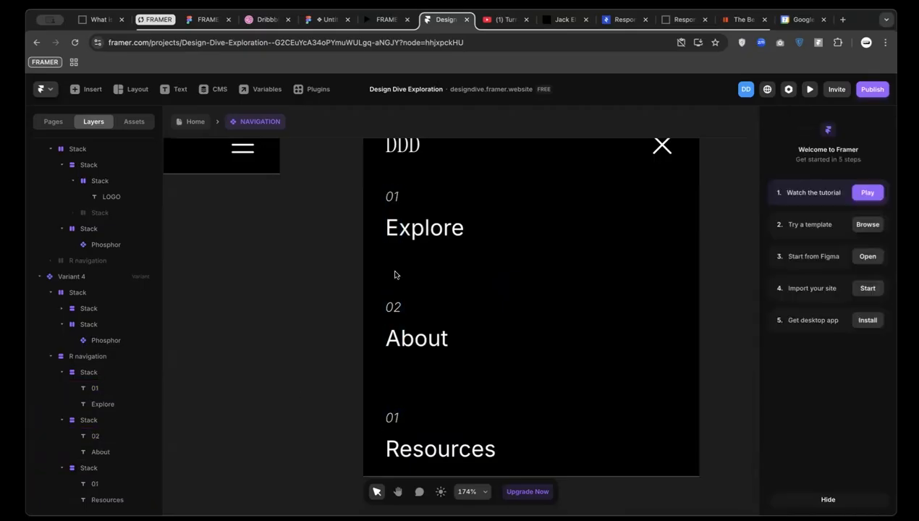
scroll(441, 179, "down", 3)
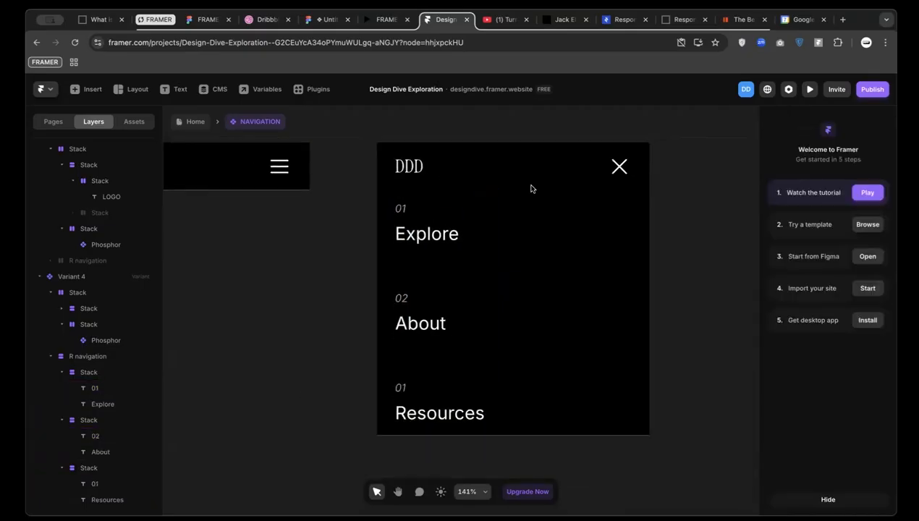
scroll(529, 189, "up", 1)
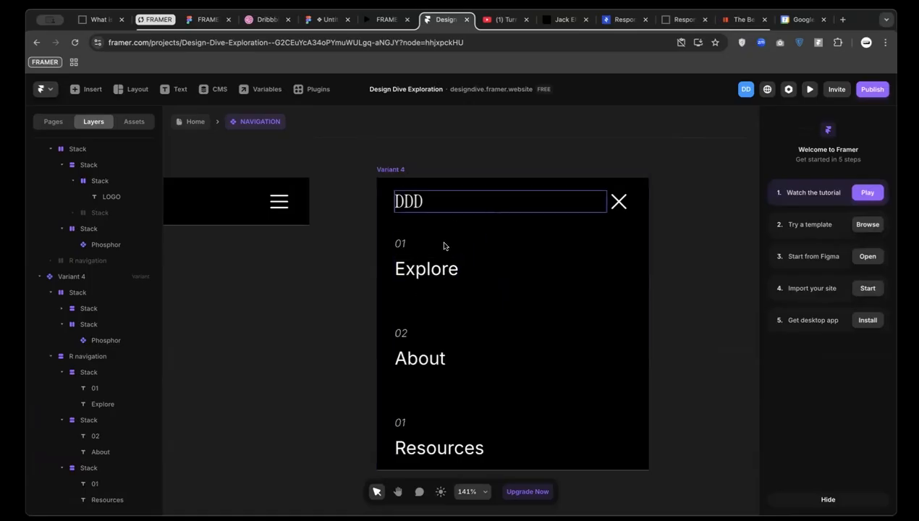
Narrow the reference portfolio site to mobile width and open its hamburger menu
left_click(550, 22)
scroll(579, 232, "up", 15)
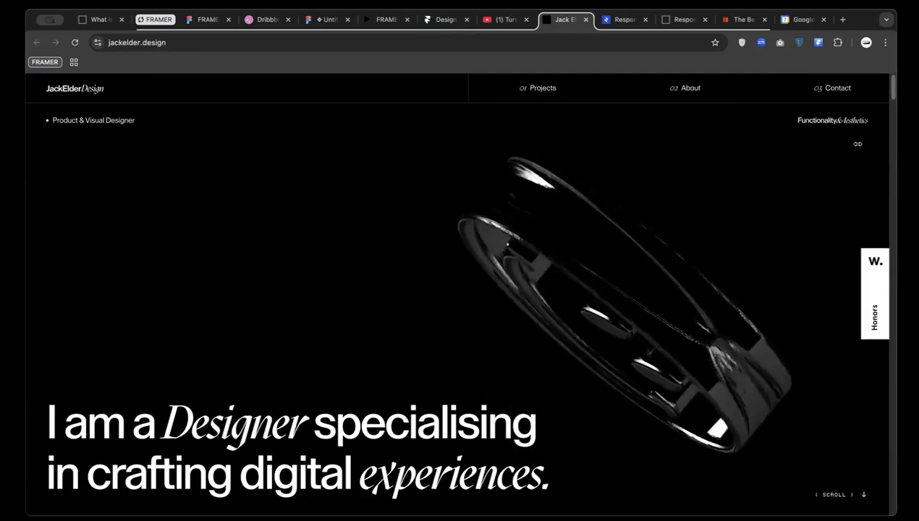
left_click_drag(756, 144, 672, 153)
left_click_drag(558, 150, 657, 150)
left_click(629, 90)
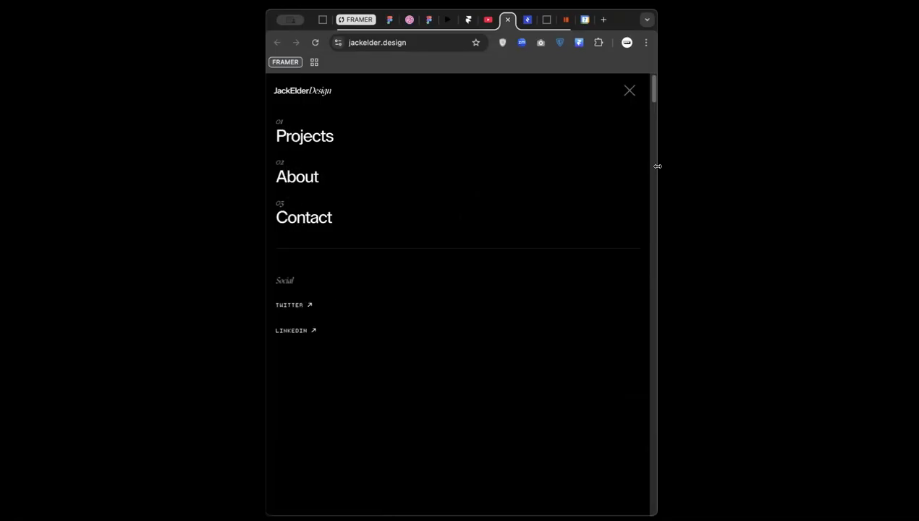
Restore the browser to full width and go back to the Framer project tab
left_click_drag(658, 177, 908, 178)
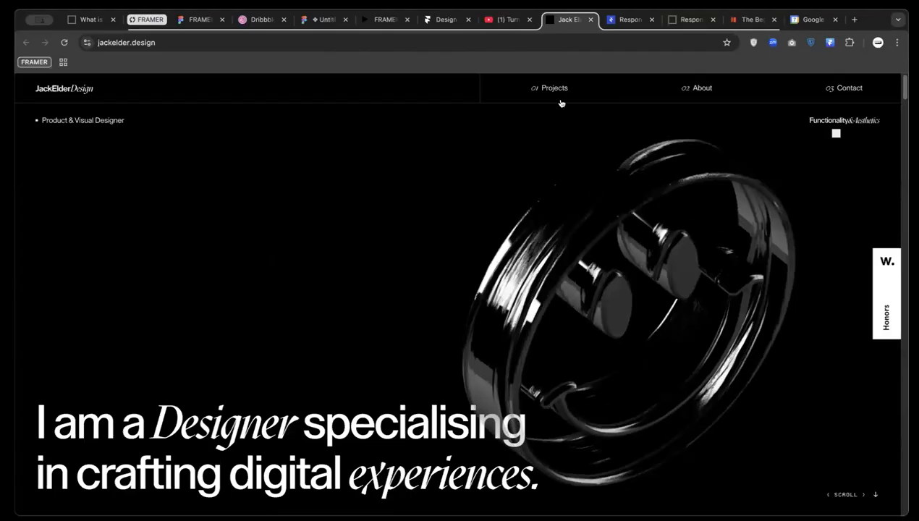
left_click(376, 21)
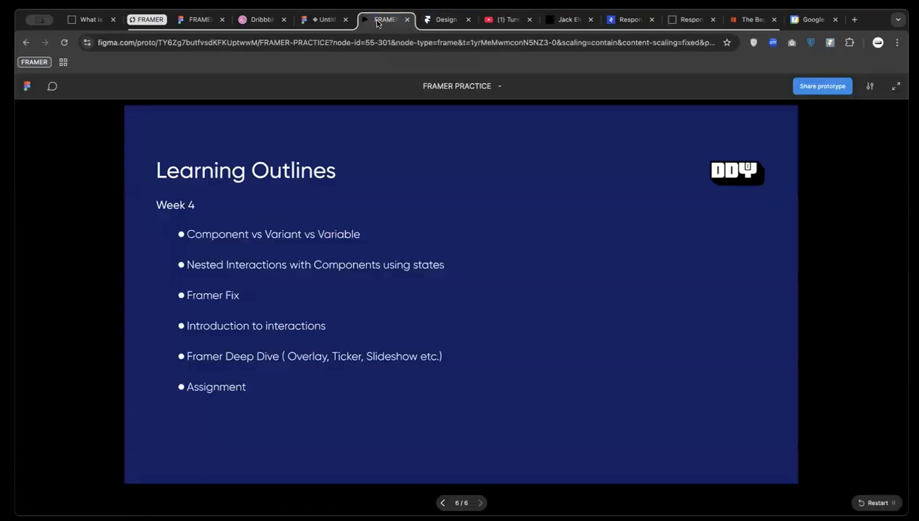
left_click(443, 20)
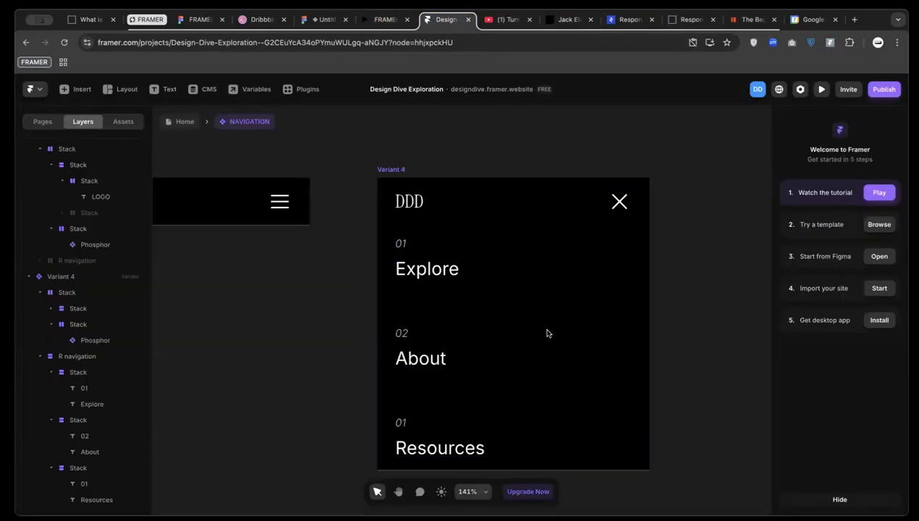
scroll(546, 330, "down", 2)
scroll(507, 295, "up", 3)
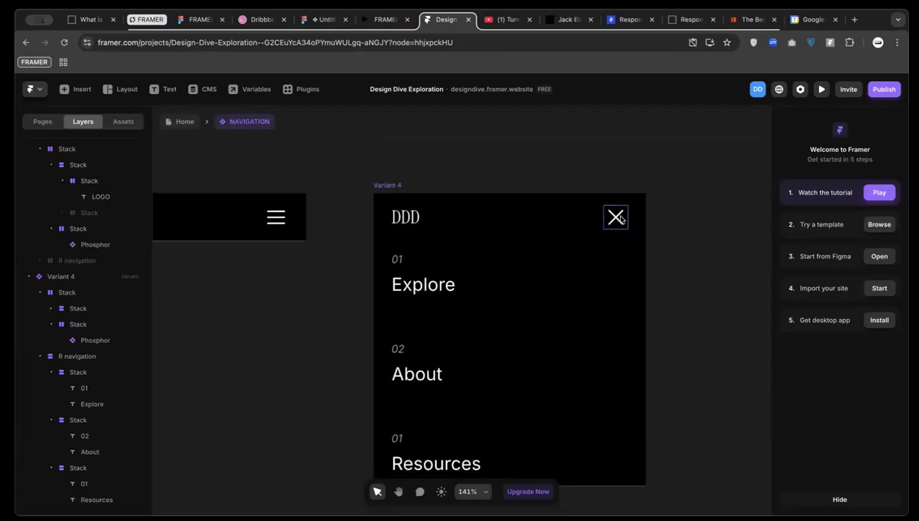
scroll(469, 347, "down", 2)
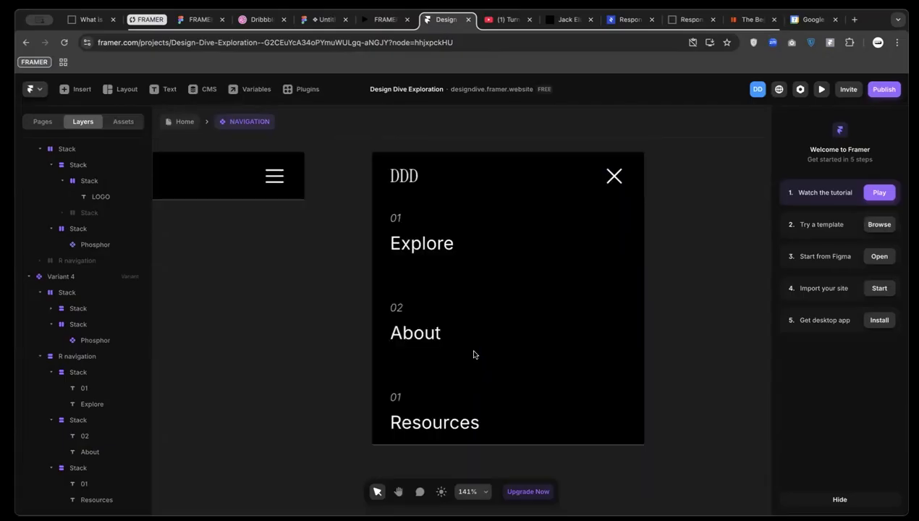
left_click(398, 148)
scroll(479, 444, "down", 1)
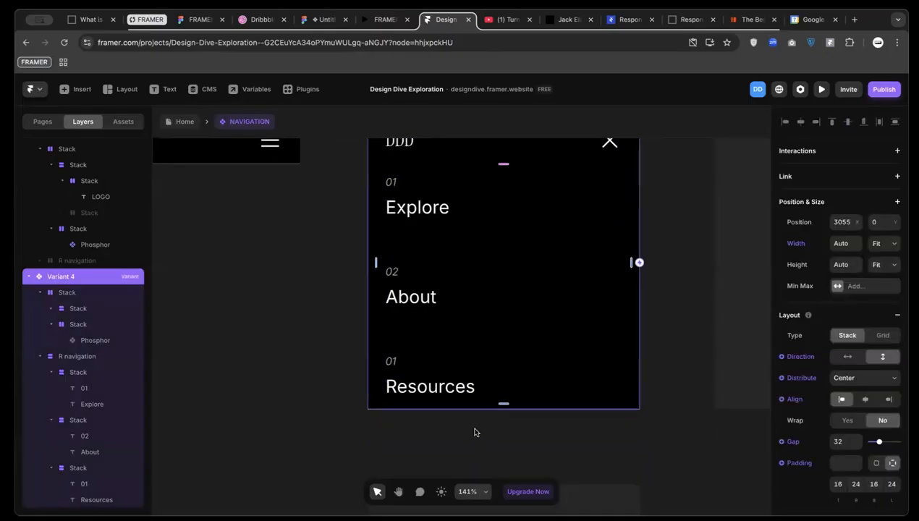
scroll(495, 353, "up", 2)
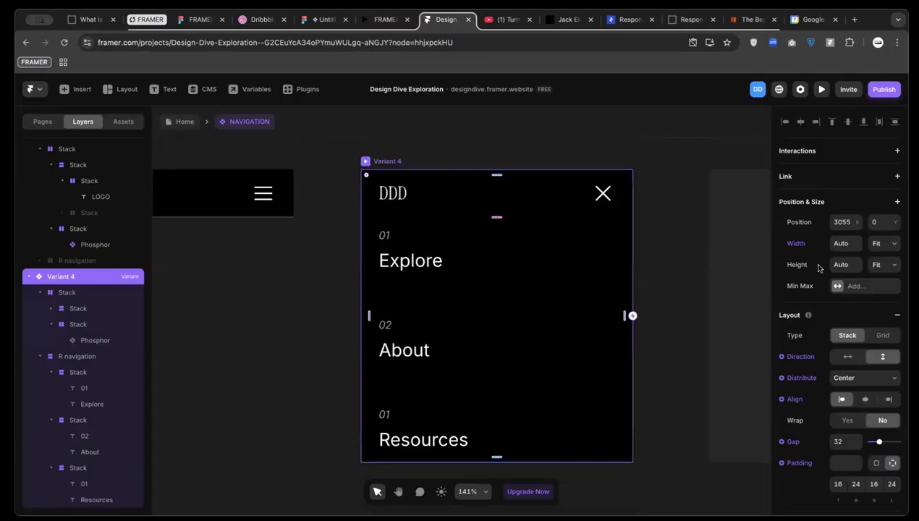
scroll(507, 341, "down", 3)
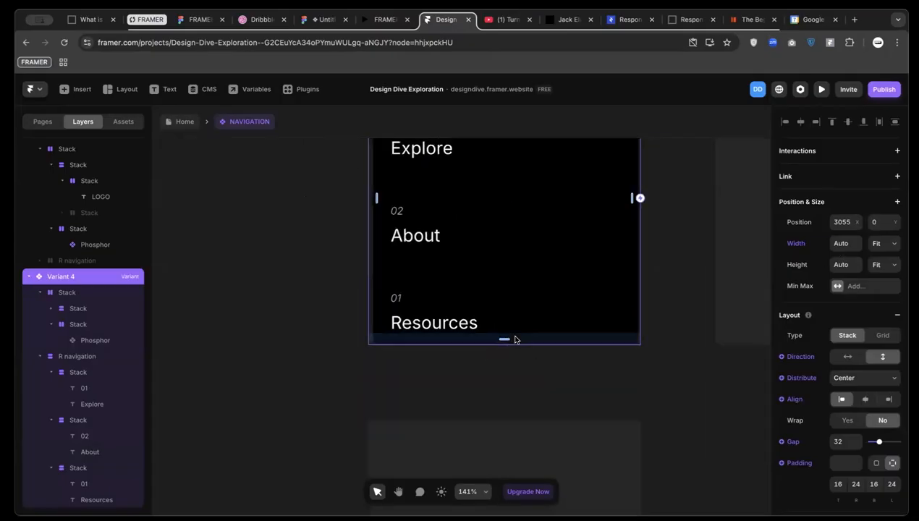
scroll(515, 339, "down", 5)
scroll(435, 304, "up", 2)
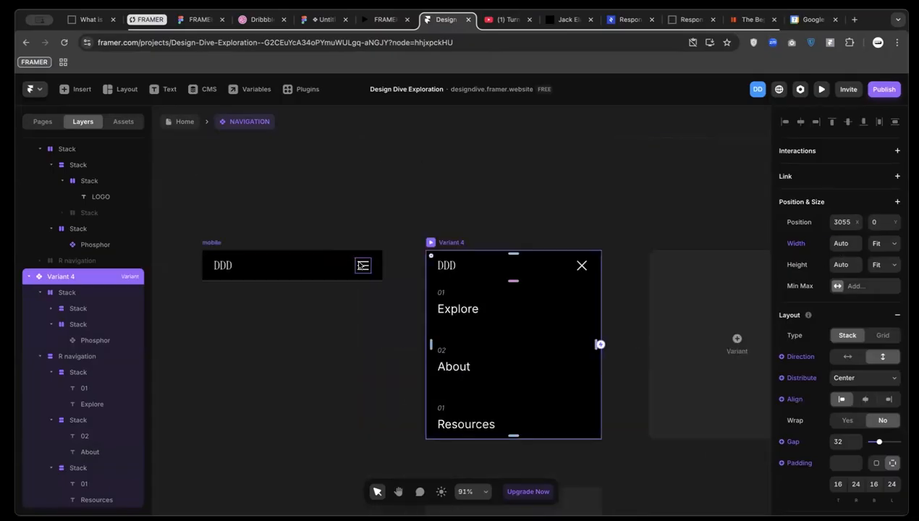
scroll(360, 266, "up", 3)
left_click(362, 266)
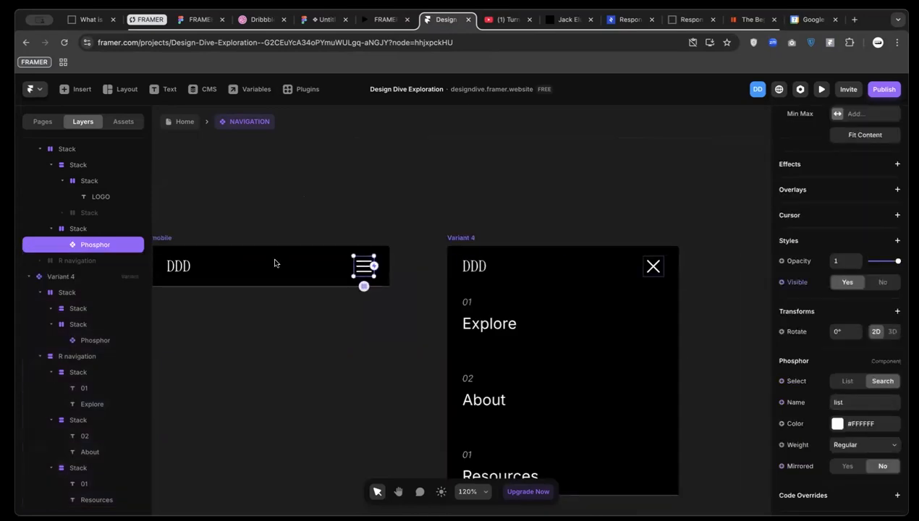
left_click(83, 230)
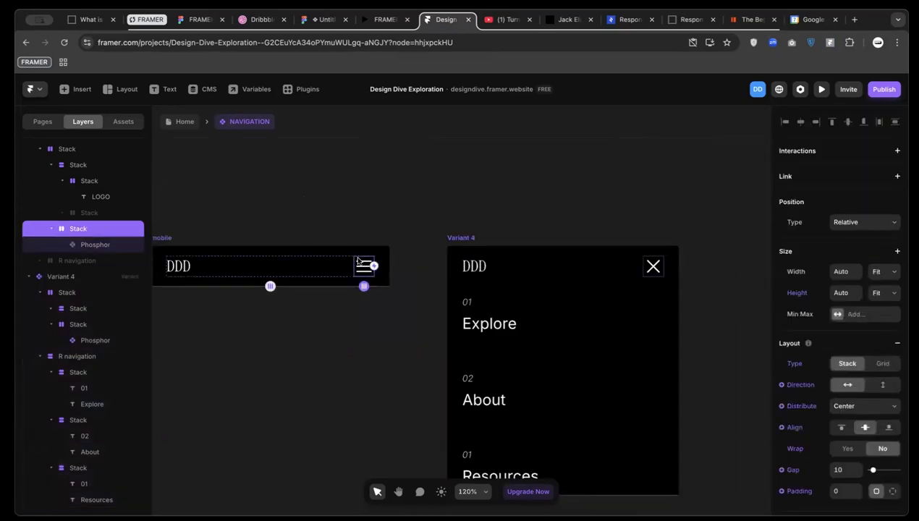
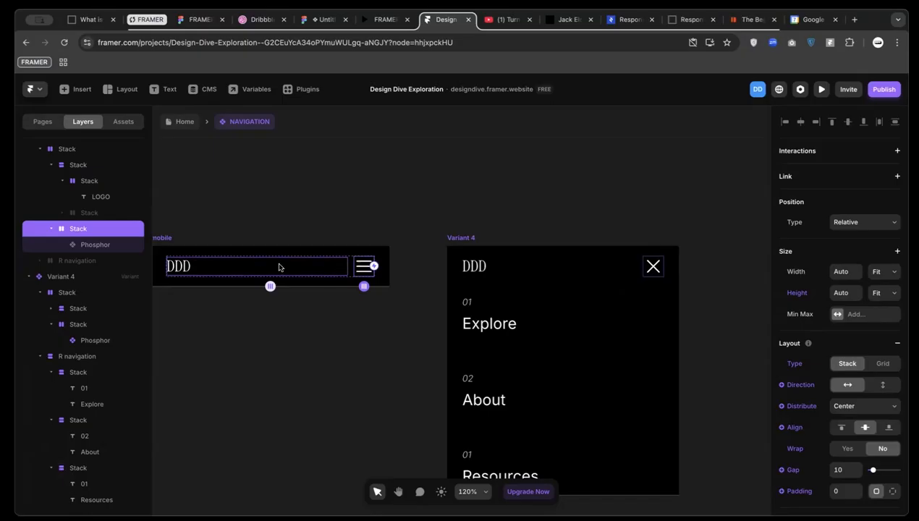
Make the hamburger switch to Variant 4 on click, and the X switch back to mobile
left_click_drag(373, 267, 512, 273)
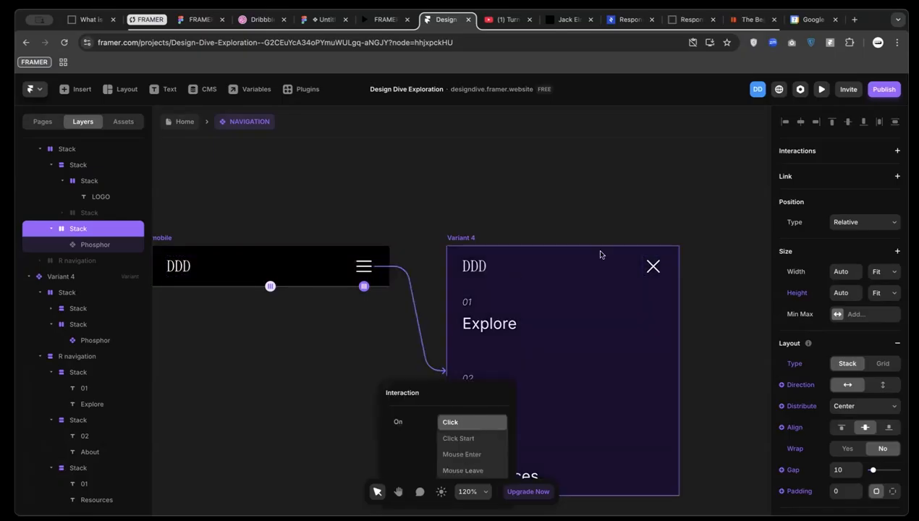
left_click(653, 267)
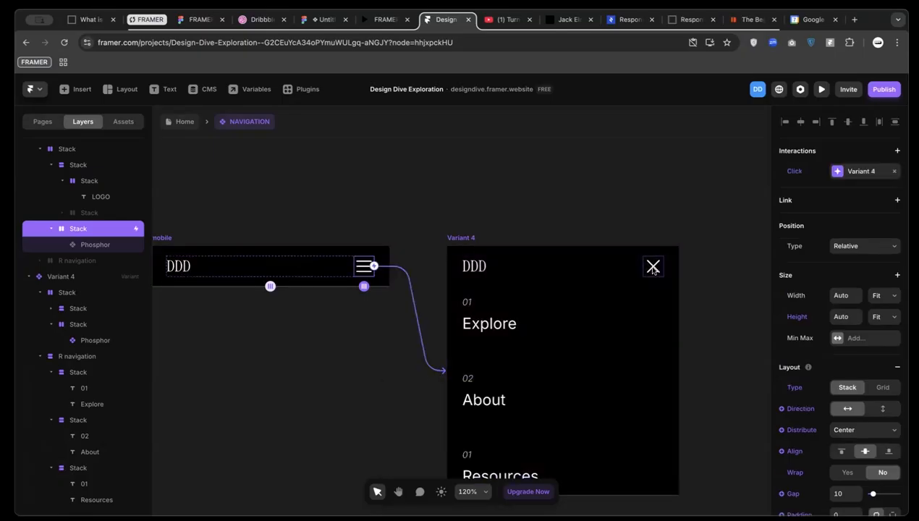
left_click(653, 267)
left_click_drag(663, 266, 358, 272)
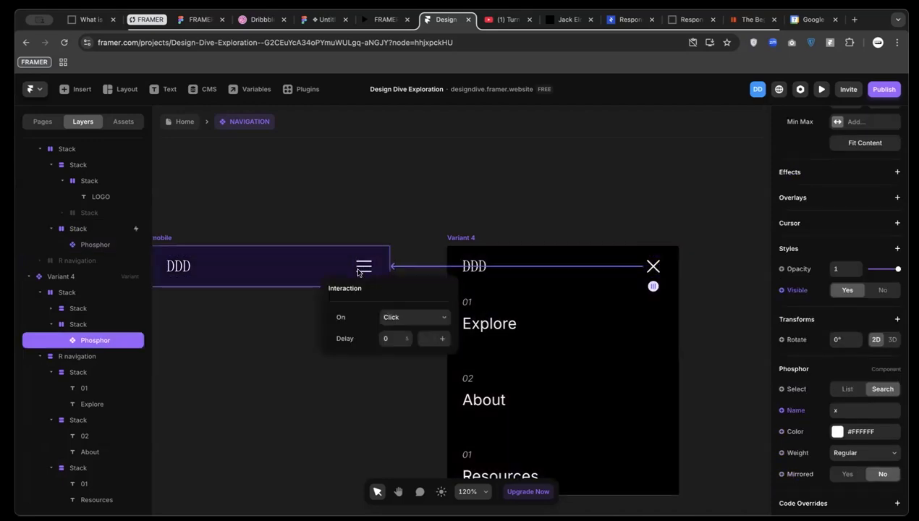
left_click(400, 232)
Rename Variant 4 to 'mobile - open' and return to the Home page
scroll(400, 232, "down", 3)
scroll(401, 231, "left", 1)
left_click(466, 235)
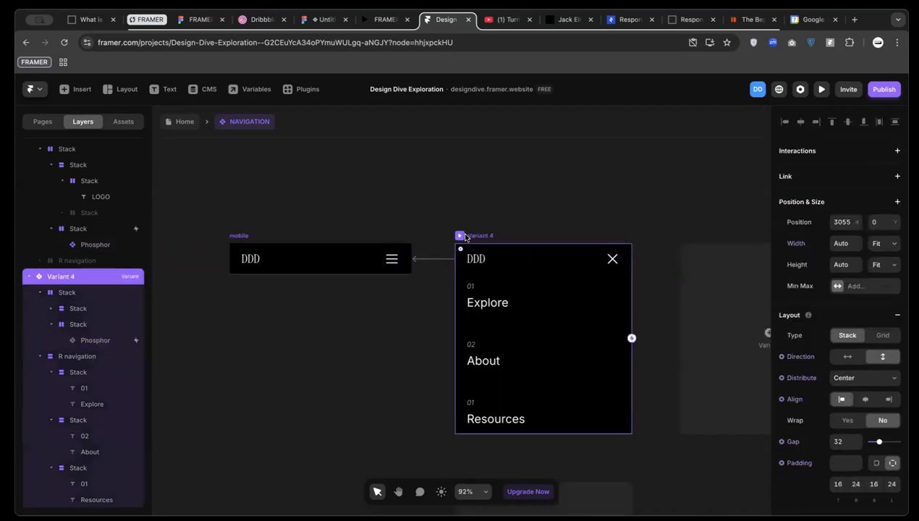
double_click(57, 277)
type("mobile - o")
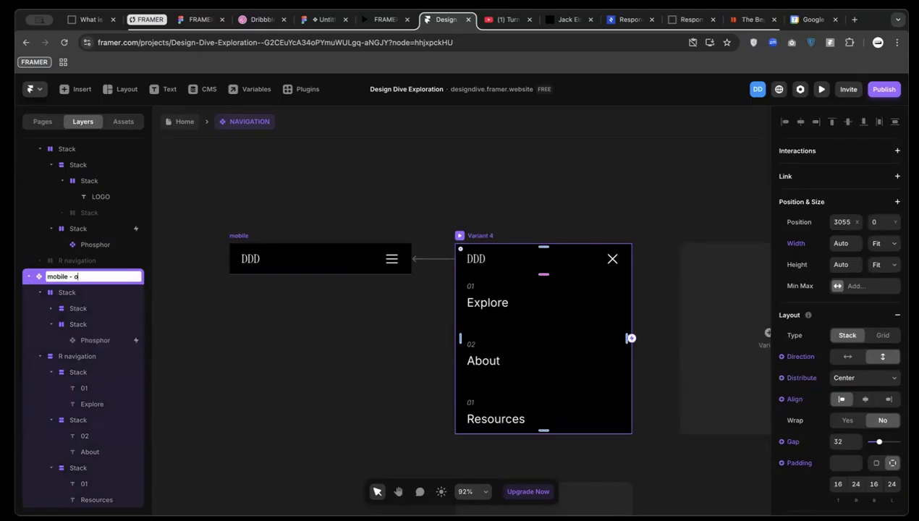
type("pen")
key("Return")
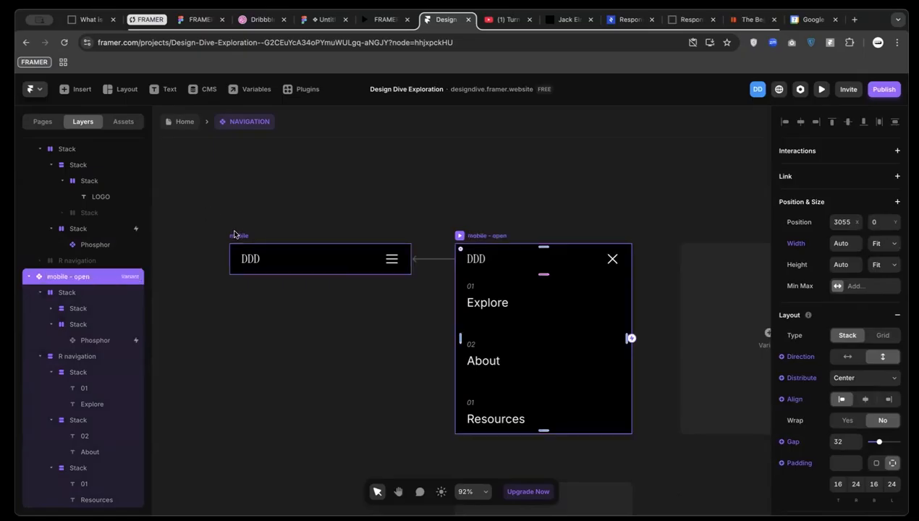
left_click(182, 122)
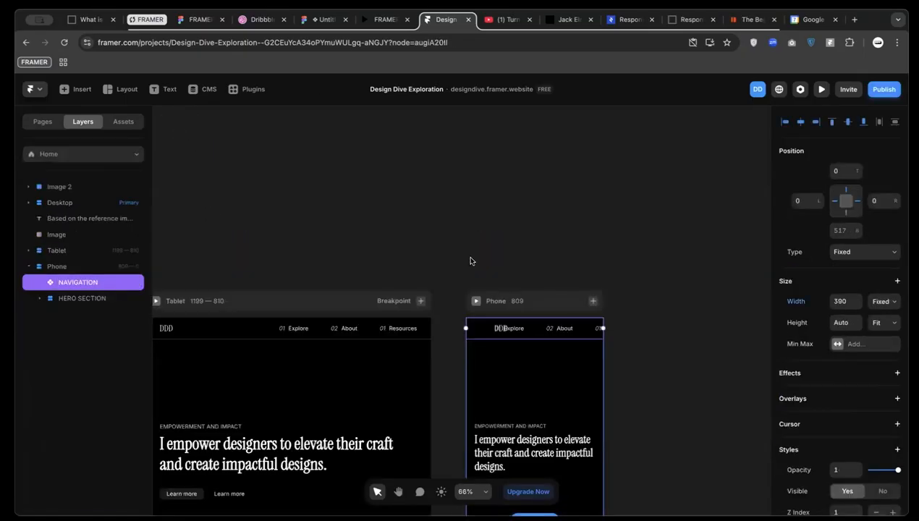
Switch the phone layout's NAVIGATION instance to the mobile variant
scroll(832, 409, "down", 5)
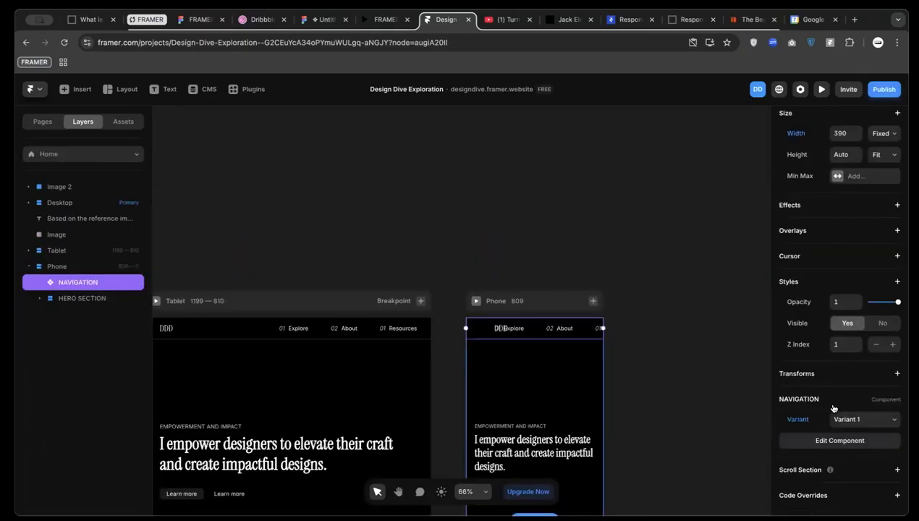
left_click(853, 420)
left_click(848, 442)
left_click(628, 362)
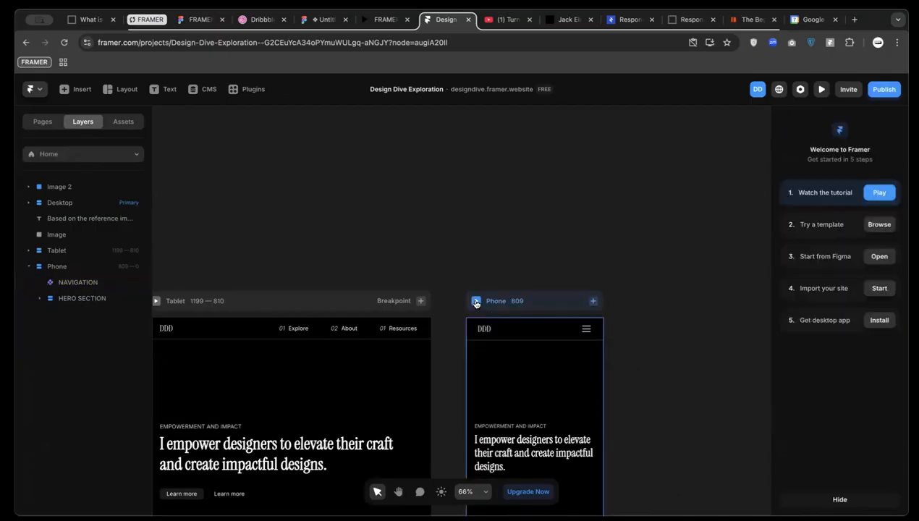
Preview the phone layout, toggling the menu open and closed several times, then exit the preview
left_click(475, 301)
left_click(542, 173)
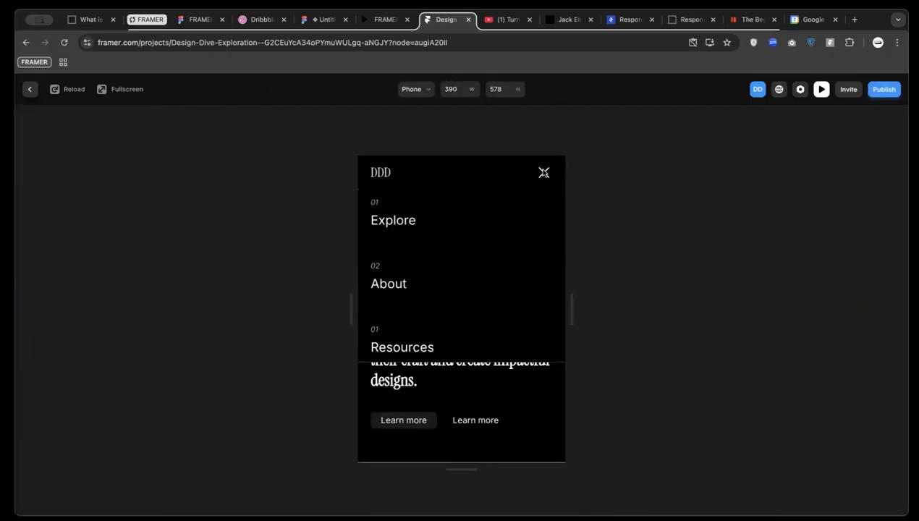
left_click(543, 173)
left_click(544, 173)
left_click(543, 173)
left_click(543, 173)
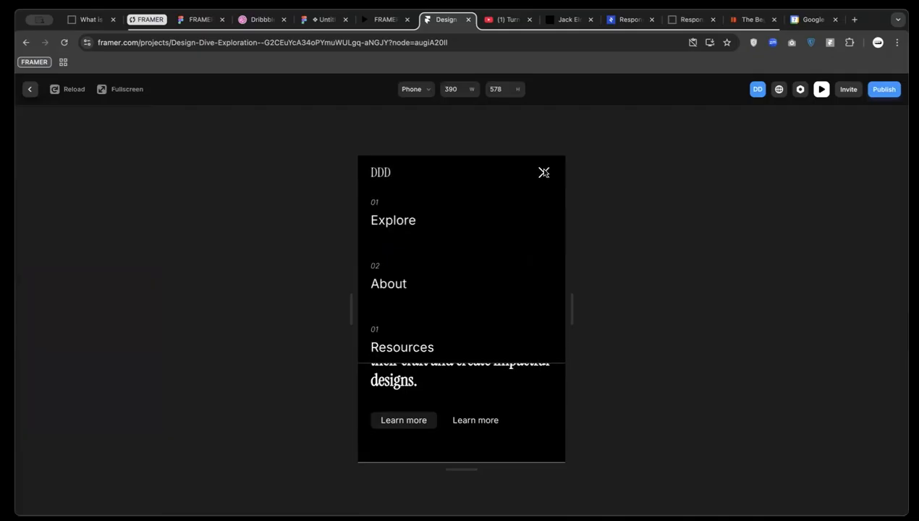
left_click(544, 173)
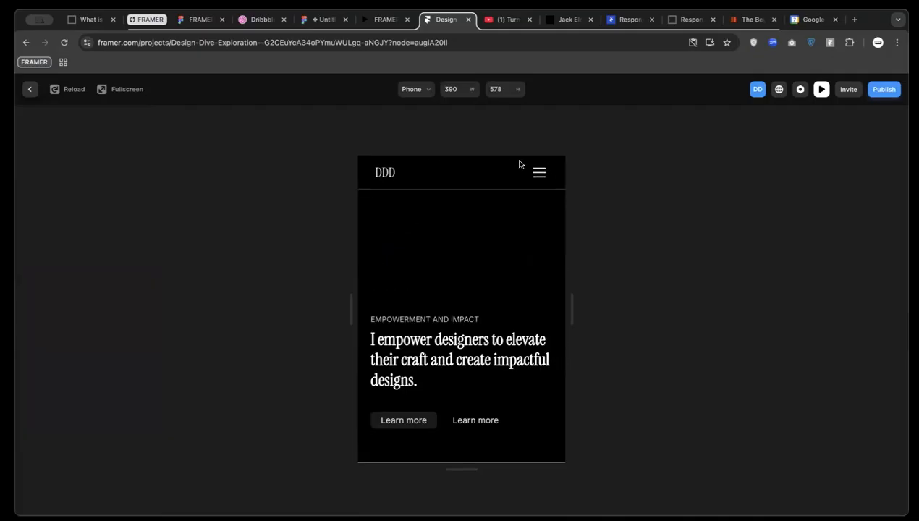
left_click(538, 174)
left_click(539, 174)
left_click(536, 174)
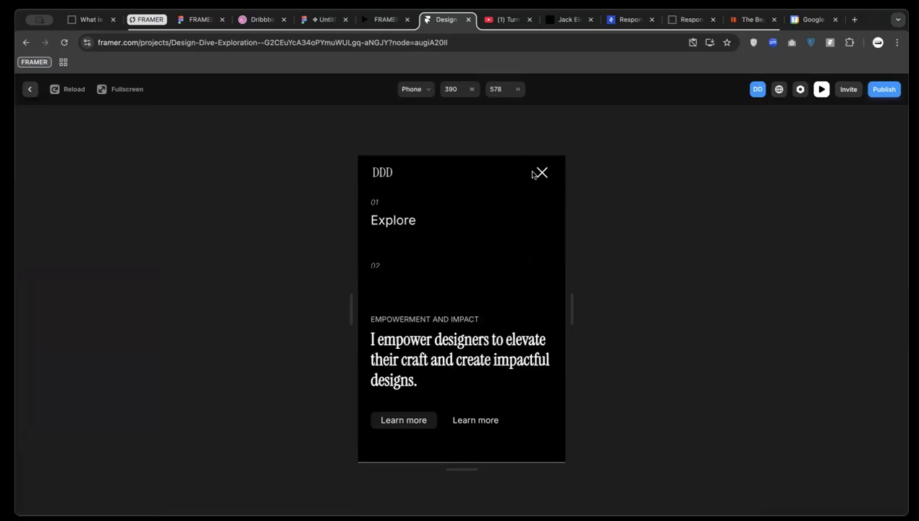
left_click(28, 89)
left_click(505, 330)
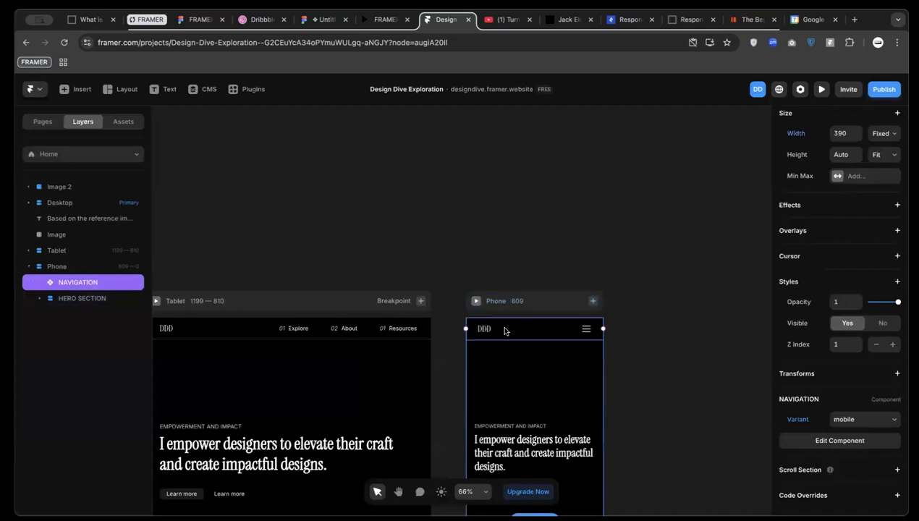
Open the NAVIGATION component and keep the DDD-and-X row's width at Fill
double_click(493, 333)
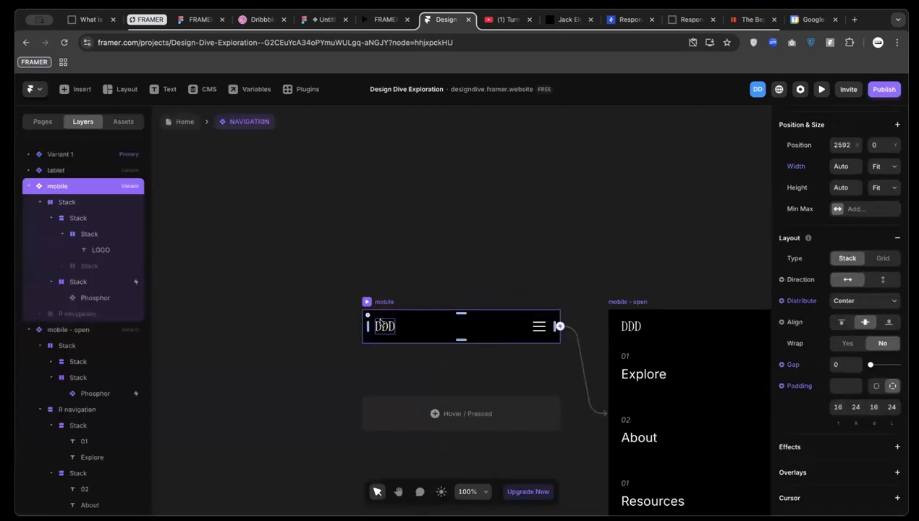
scroll(380, 323, "up", 2)
scroll(506, 336, "up", 3)
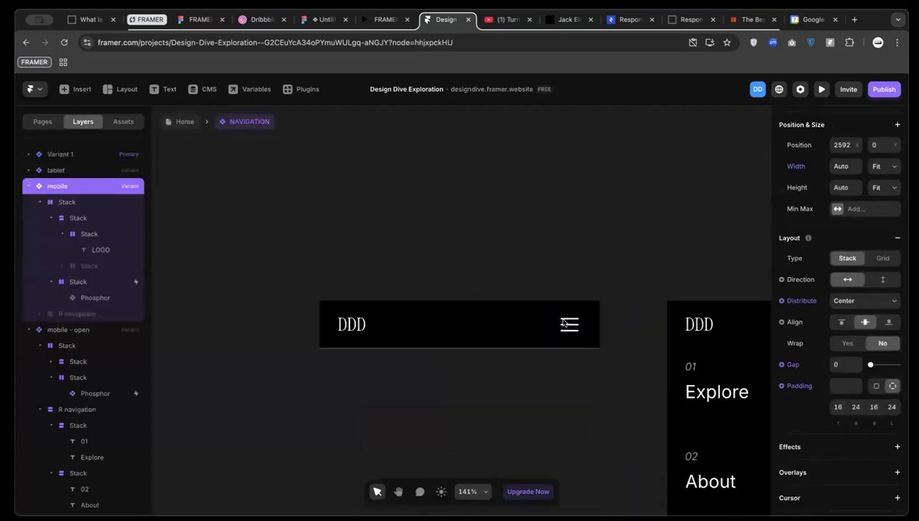
left_click(556, 327)
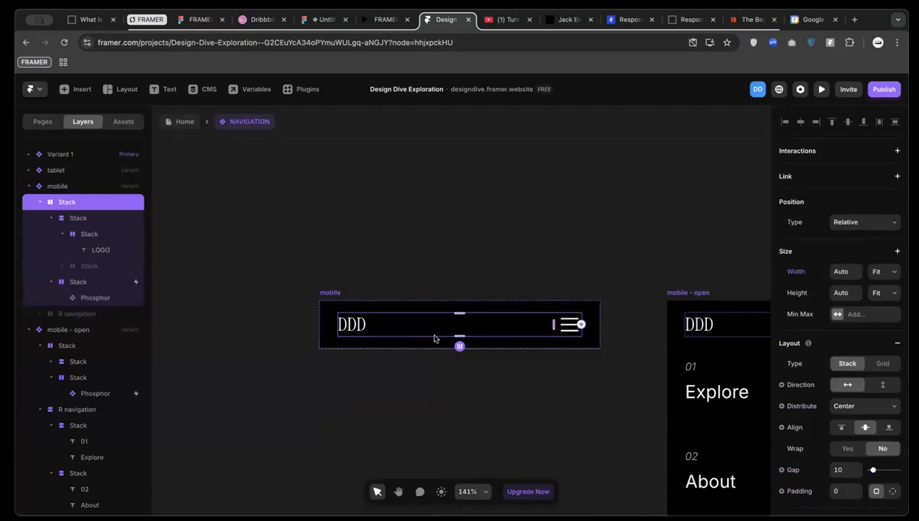
scroll(507, 334, "right", 3)
left_click(590, 333)
scroll(637, 314, "right", 3)
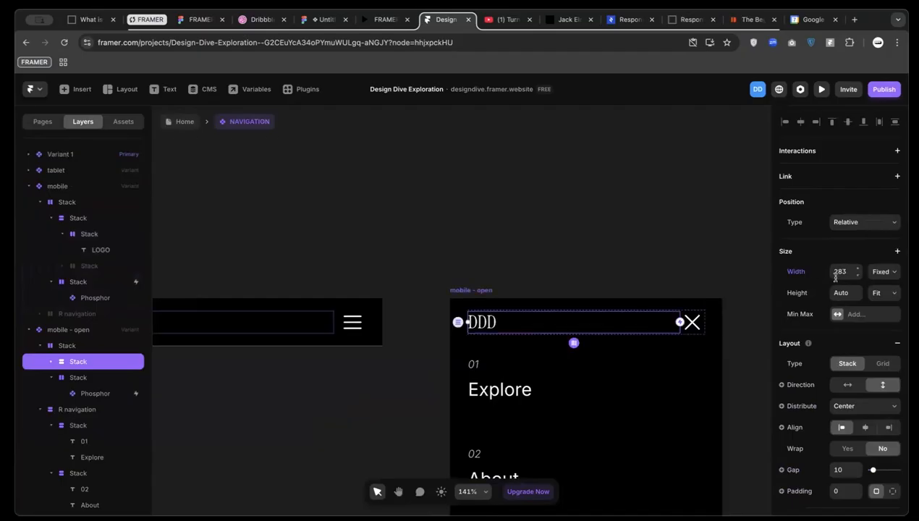
left_click(40, 346)
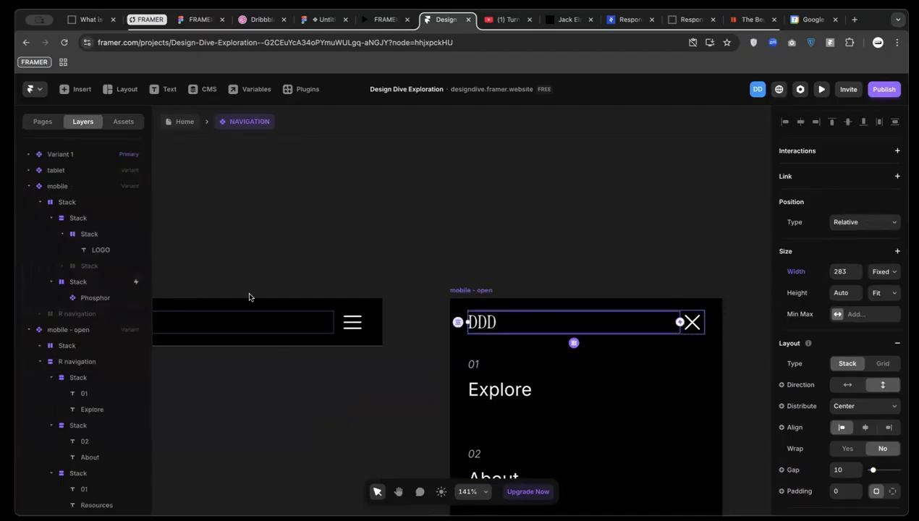
left_click(72, 346)
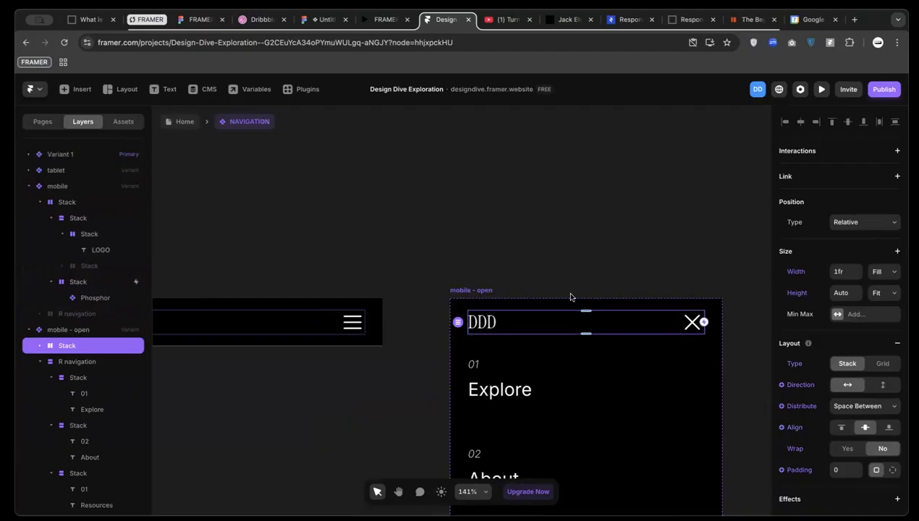
left_click(896, 272)
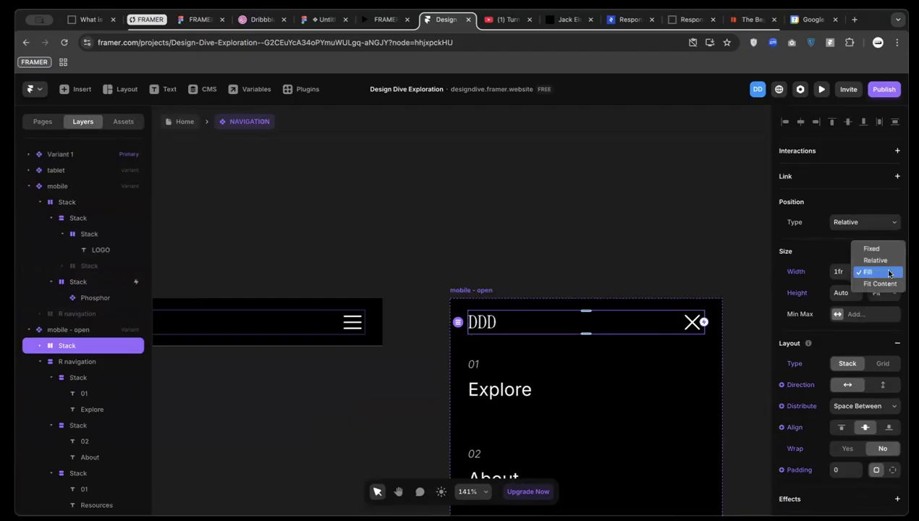
left_click(889, 273)
Set the mobile navigation's inner stack to fill the width
scroll(572, 293, "left", 4)
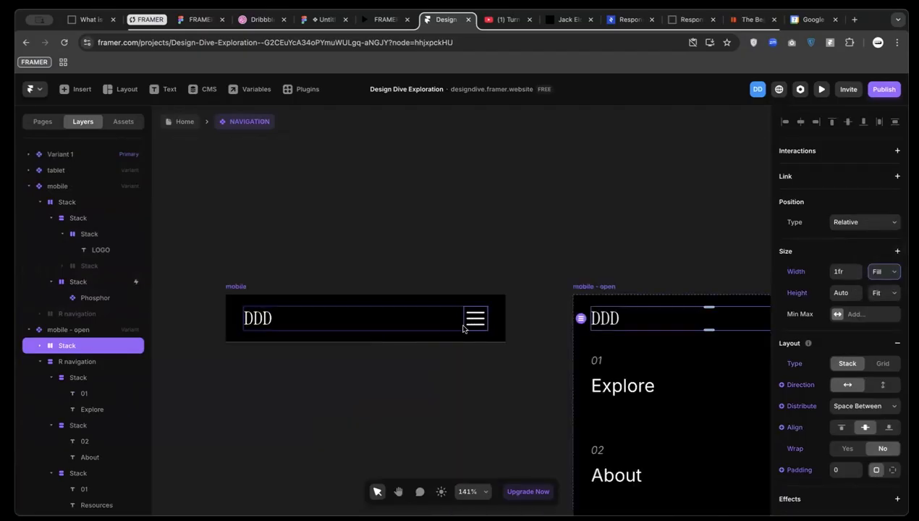
left_click(462, 324)
left_click(880, 274)
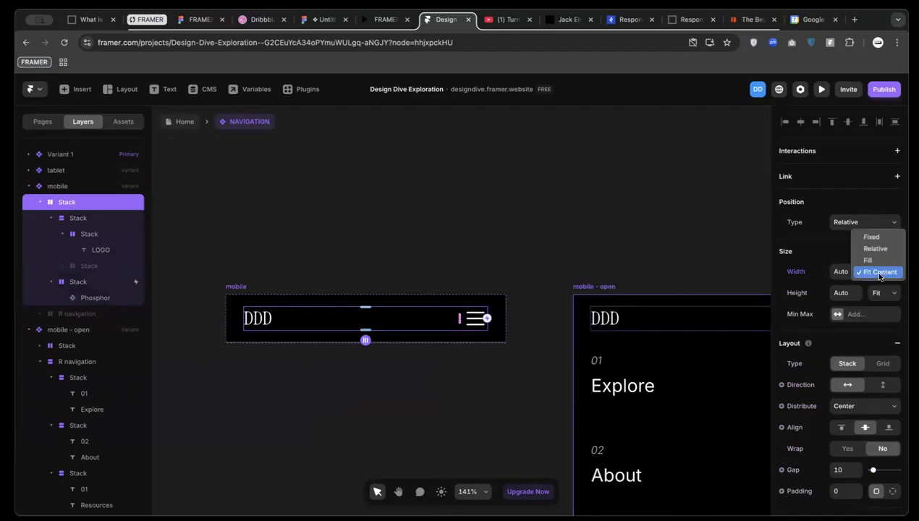
left_click(869, 260)
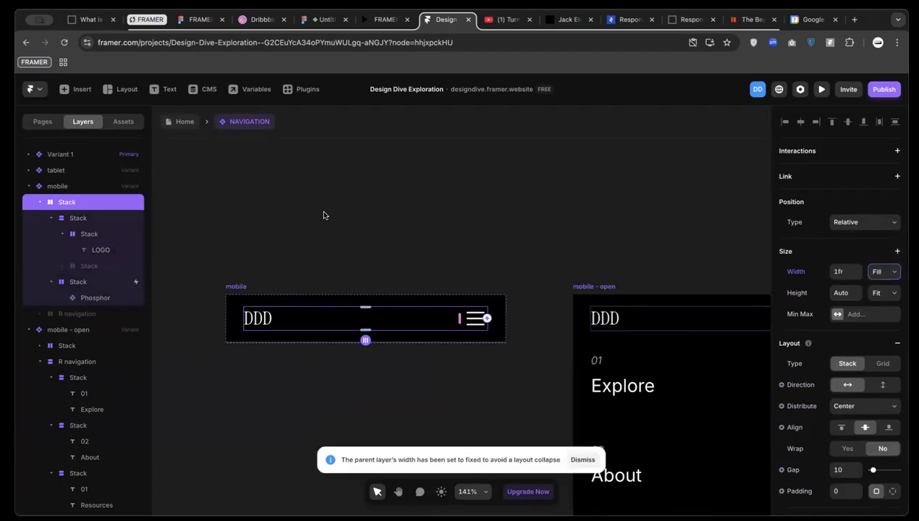
Change the mobile variant's width from fixed 373 to Fit, then select mobile-open
left_click(249, 301)
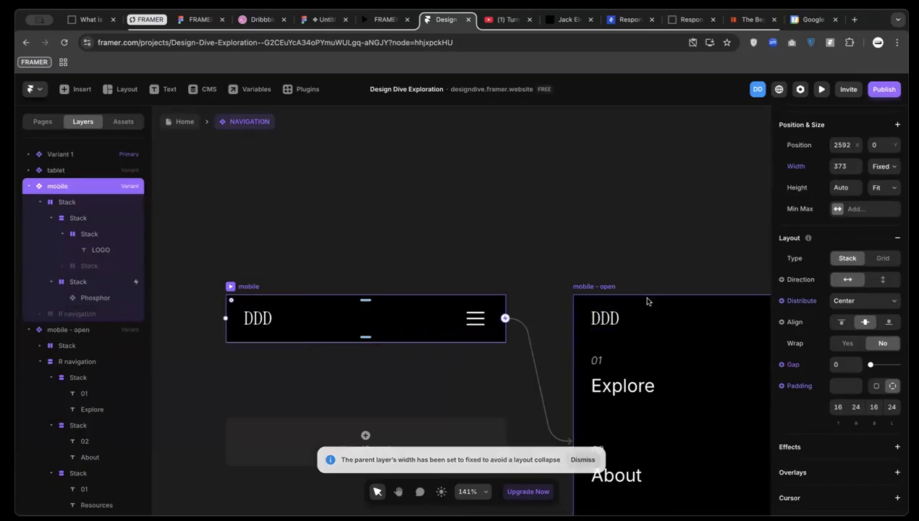
left_click(598, 291)
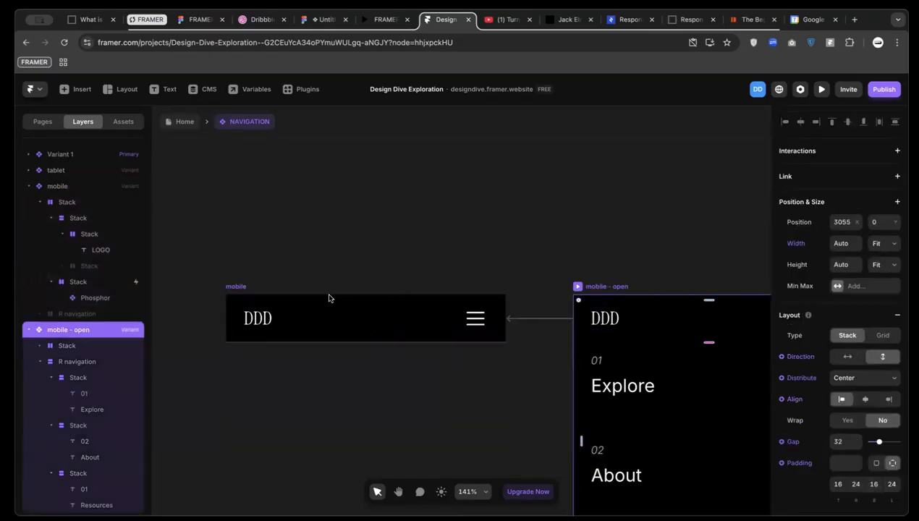
left_click(241, 292)
left_click(883, 166)
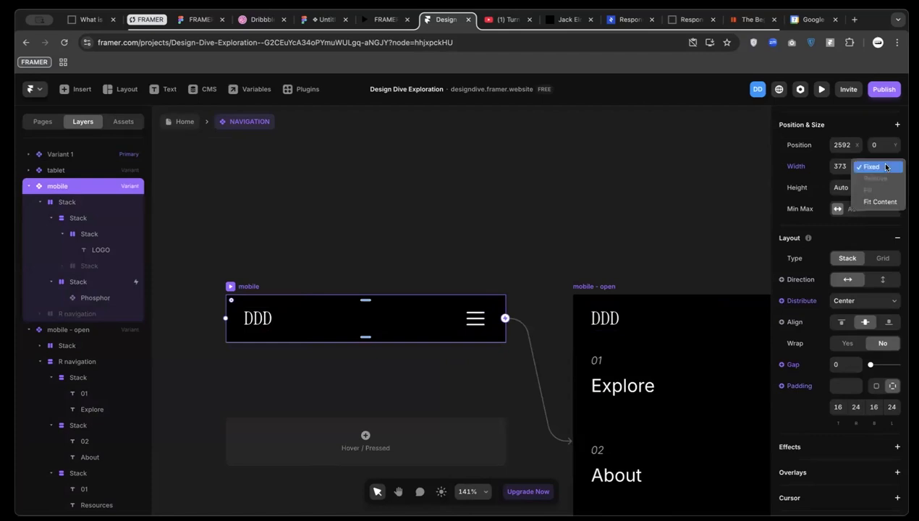
left_click(879, 202)
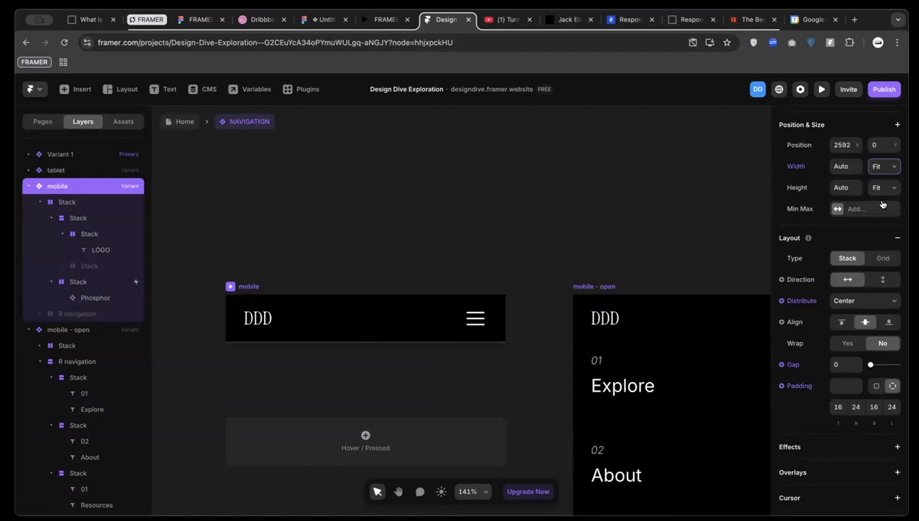
left_click(594, 287)
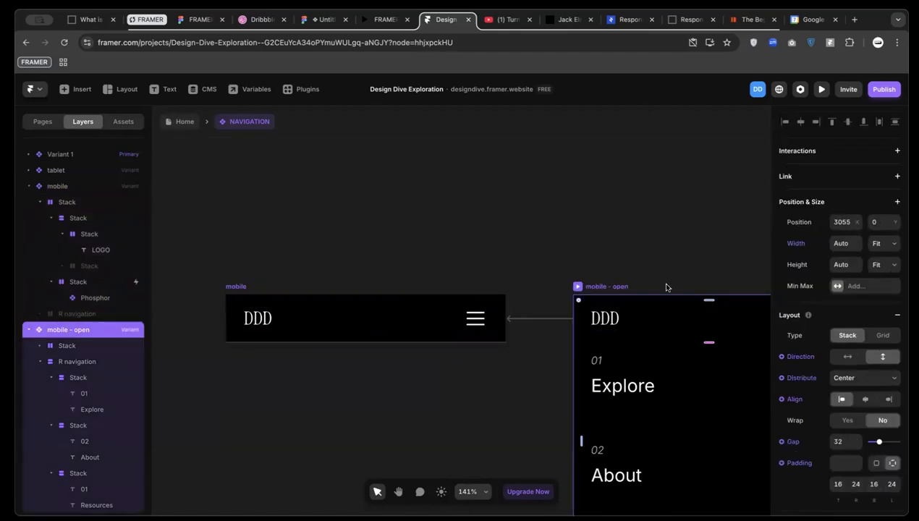
Preview the phone layout and toggle the Explore/About/Resources menu open and closed
left_click(186, 123)
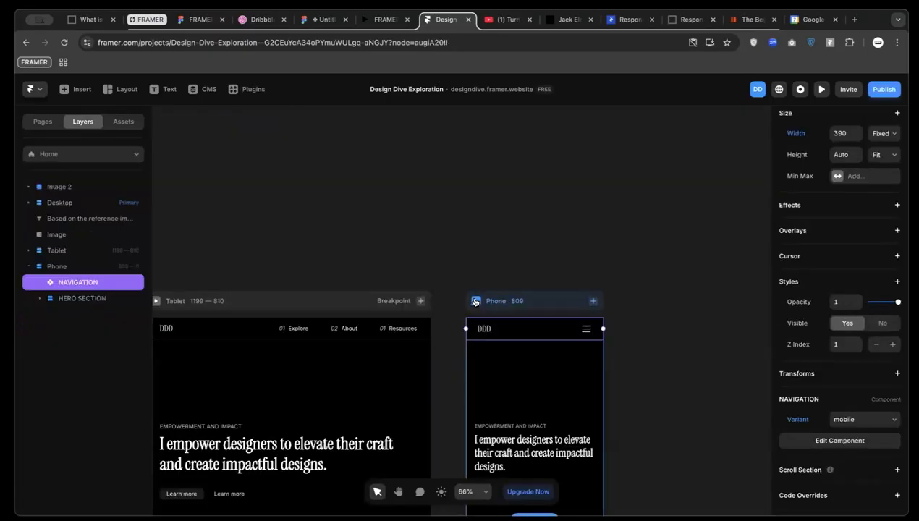
key("super+p")
left_click(540, 172)
left_click(541, 173)
left_click(541, 173)
left_click(541, 173)
left_click(540, 173)
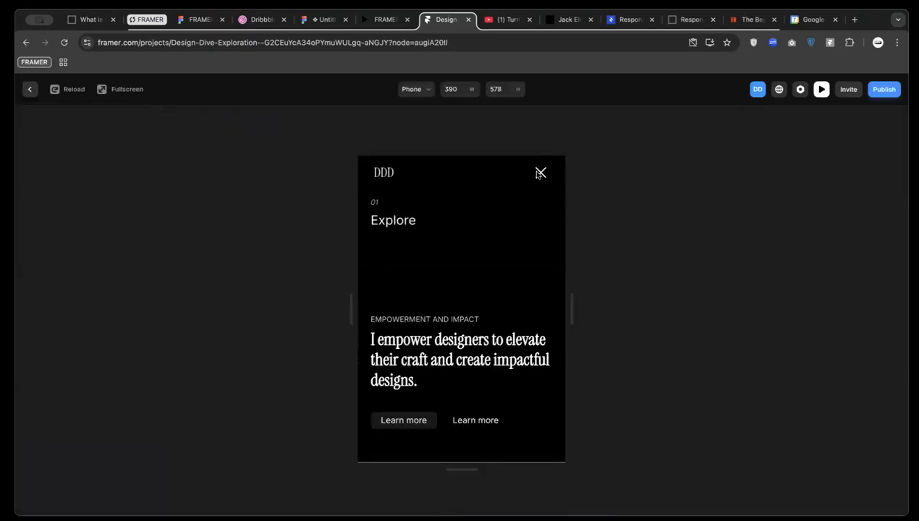
left_click(29, 92)
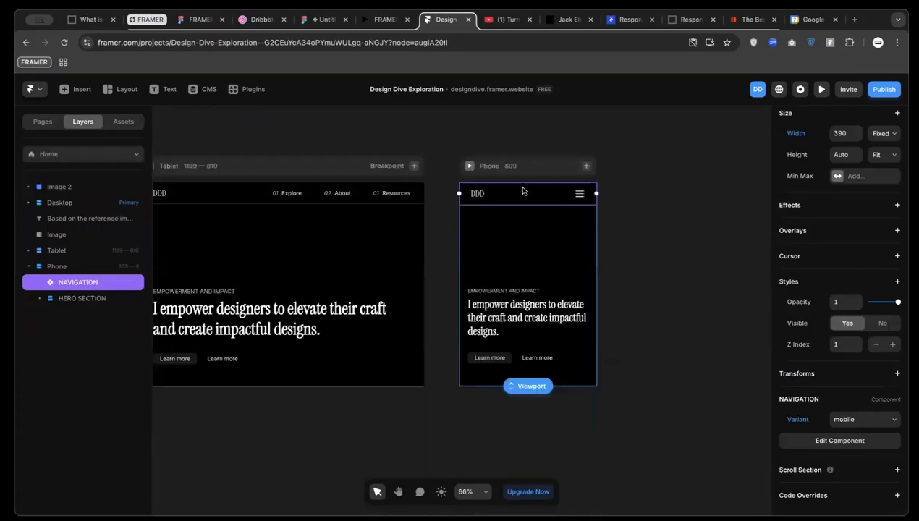
Select the NAVIGATION mobile-open variant, then bring up the jackelder.design portfolio site
double_click(519, 200)
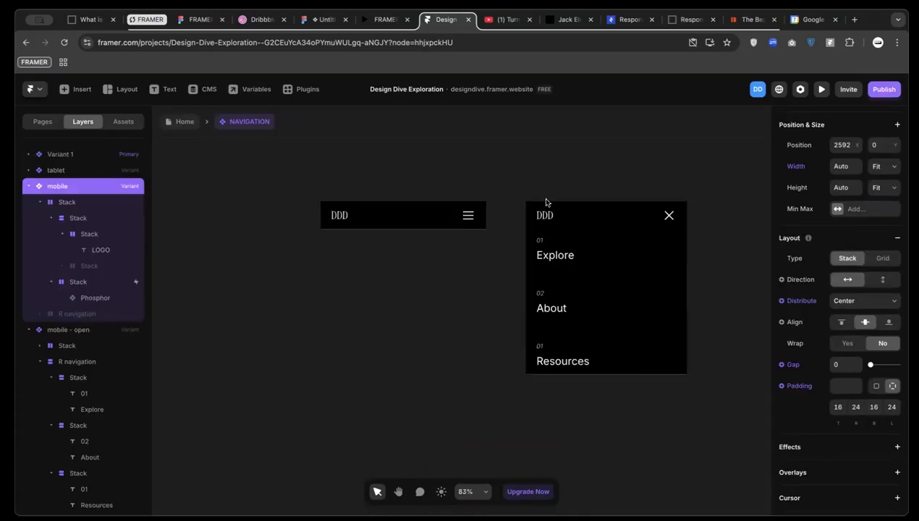
left_click(532, 195)
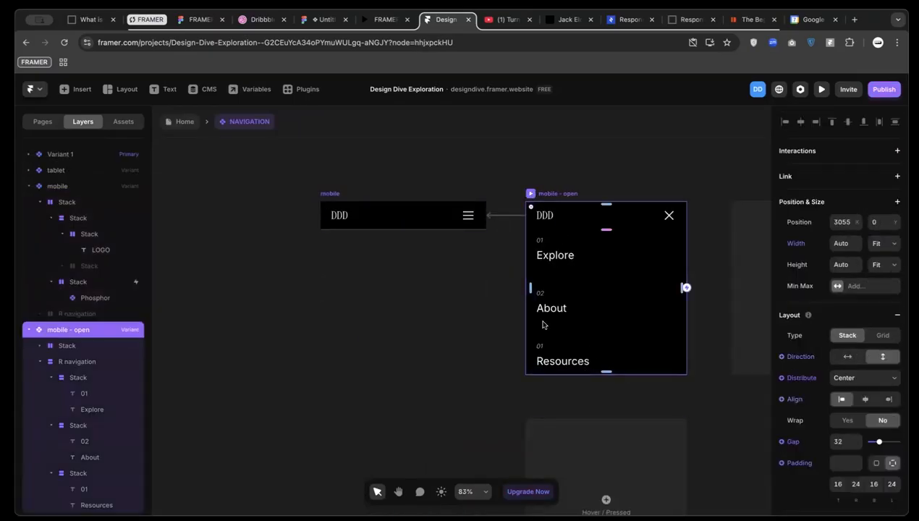
left_click(559, 20)
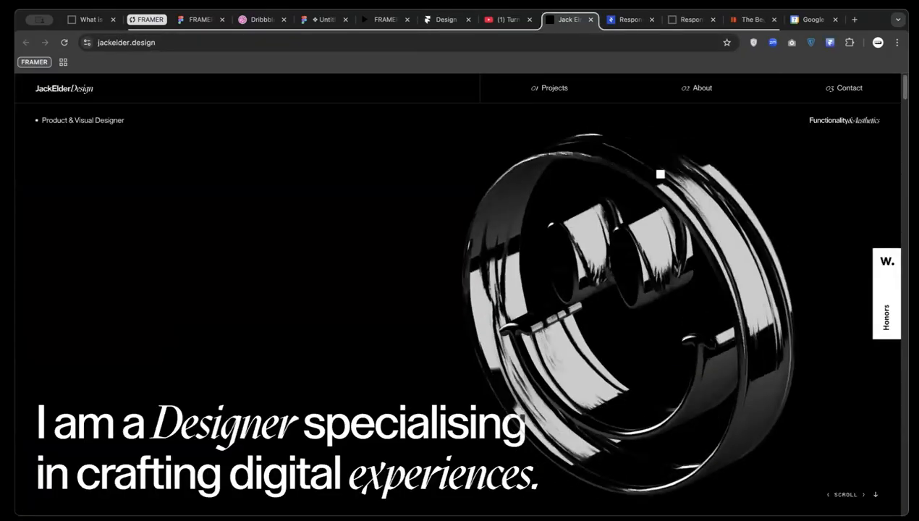
left_click_drag(908, 200, 662, 200)
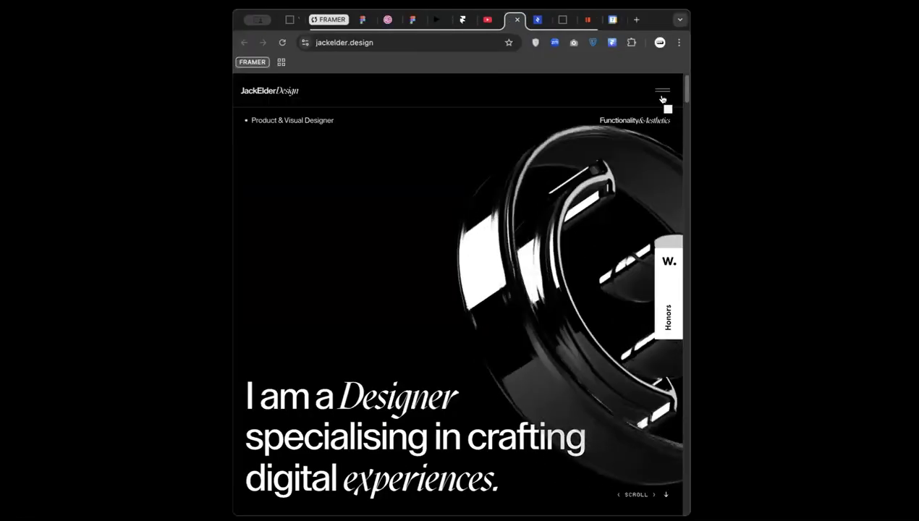
left_click(662, 90)
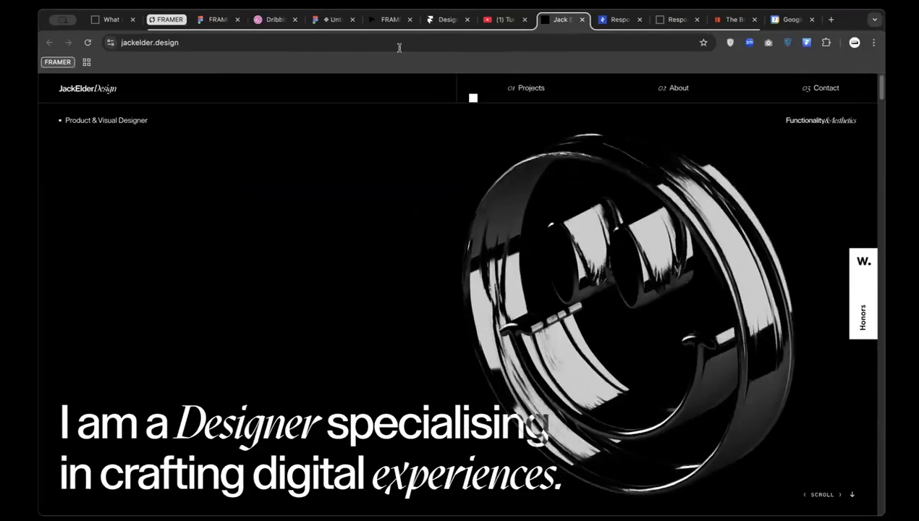
Try stretching the open menu's padding and distributing items from Start, then undo
left_click(449, 19)
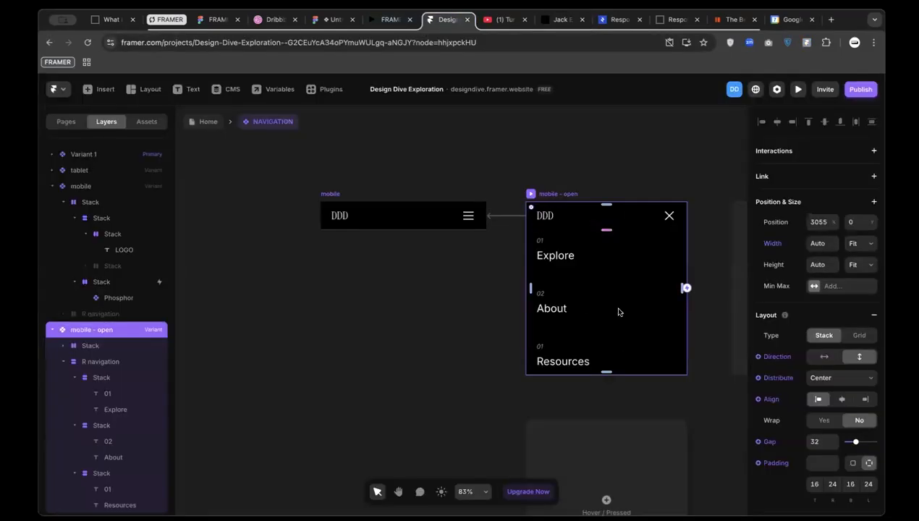
scroll(615, 371, "down", 3)
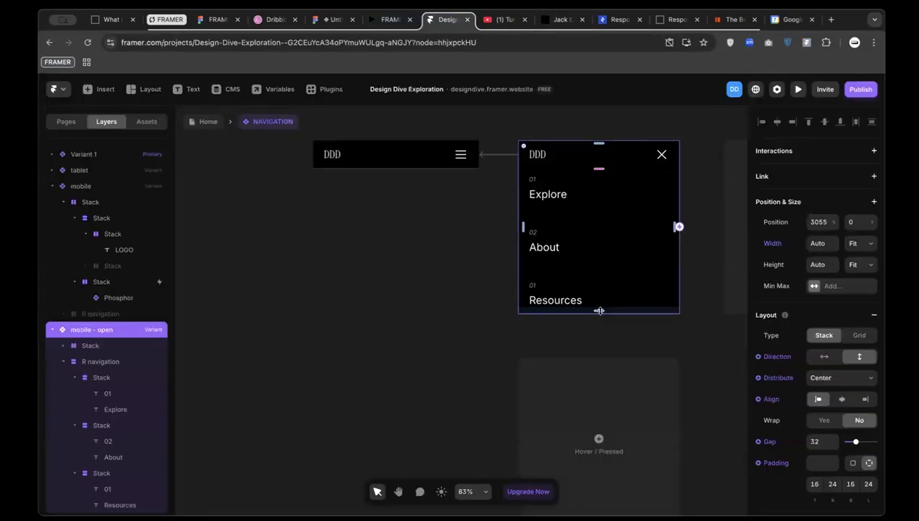
left_click_drag(599, 311, 599, 395)
left_click_drag(602, 435, 601, 510)
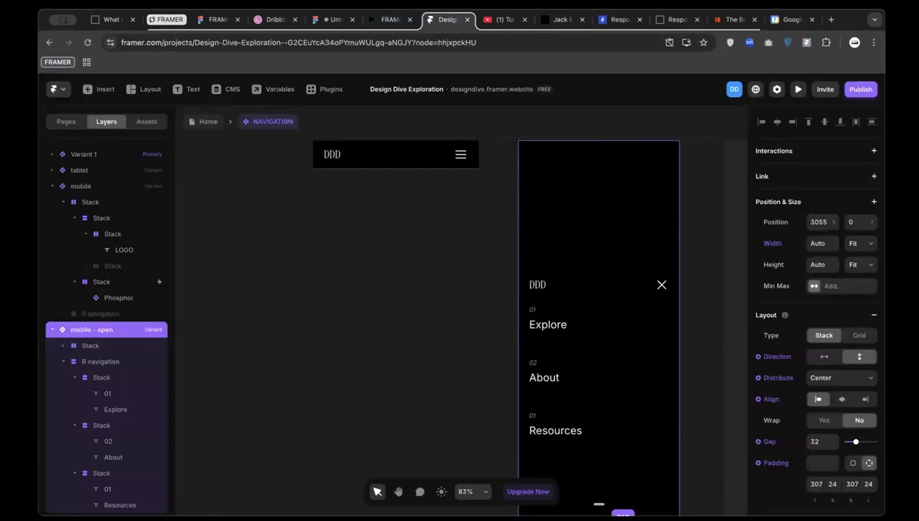
left_click(828, 377)
left_click(822, 364)
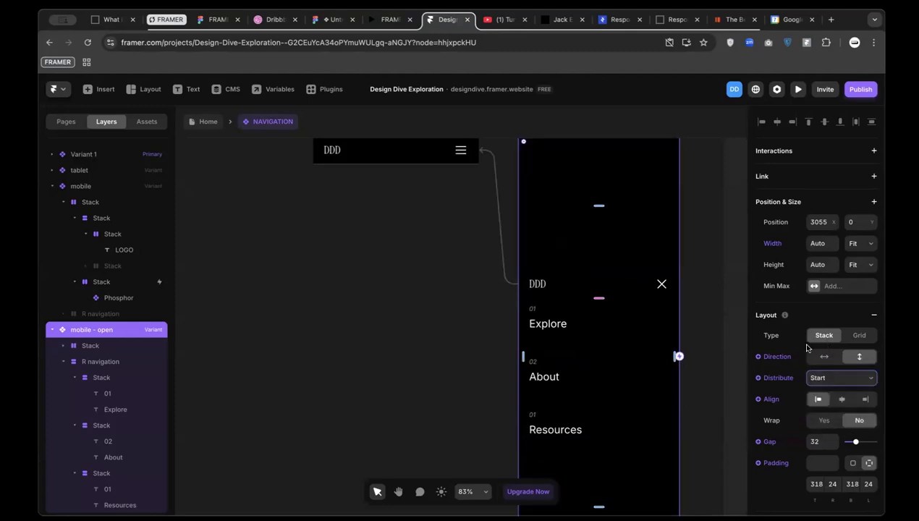
scroll(599, 329, "down", 3)
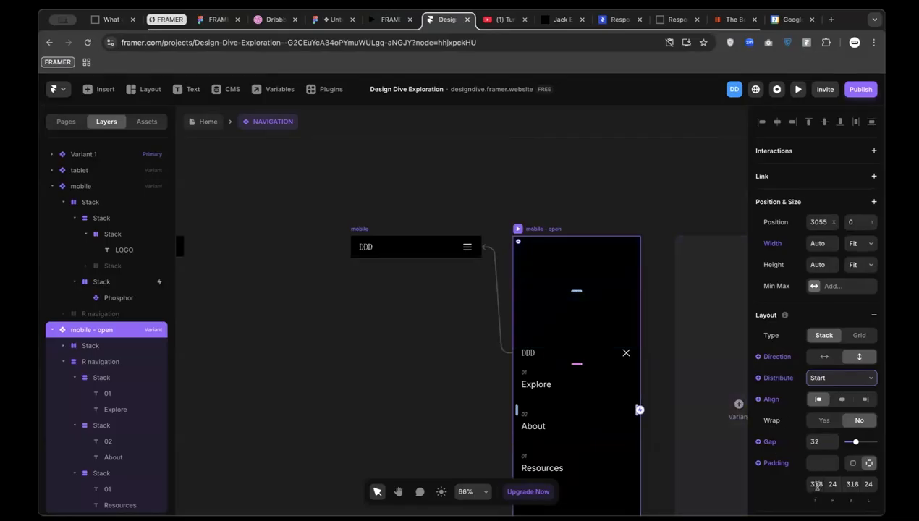
key("ctrl+z")
key("ctrl+z")
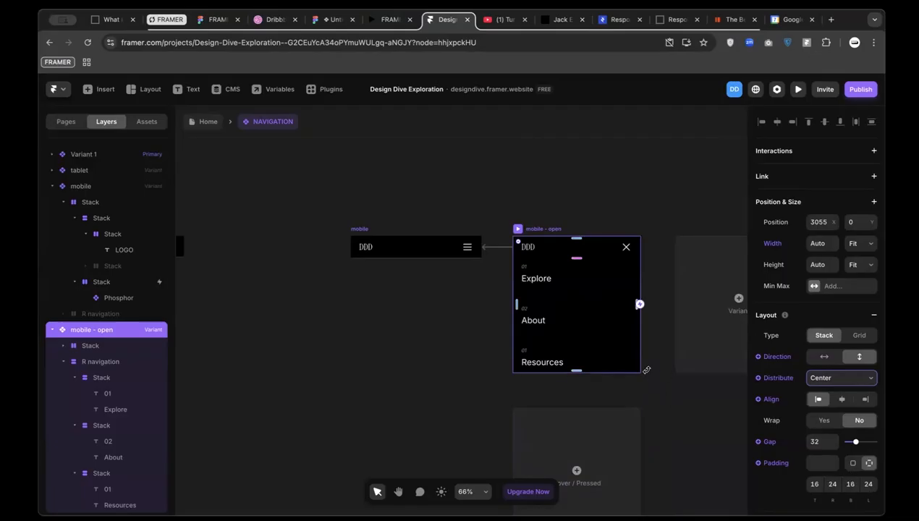
Set the mobile-open menu's bottom padding to 600 and return to the Home page
left_click(854, 485)
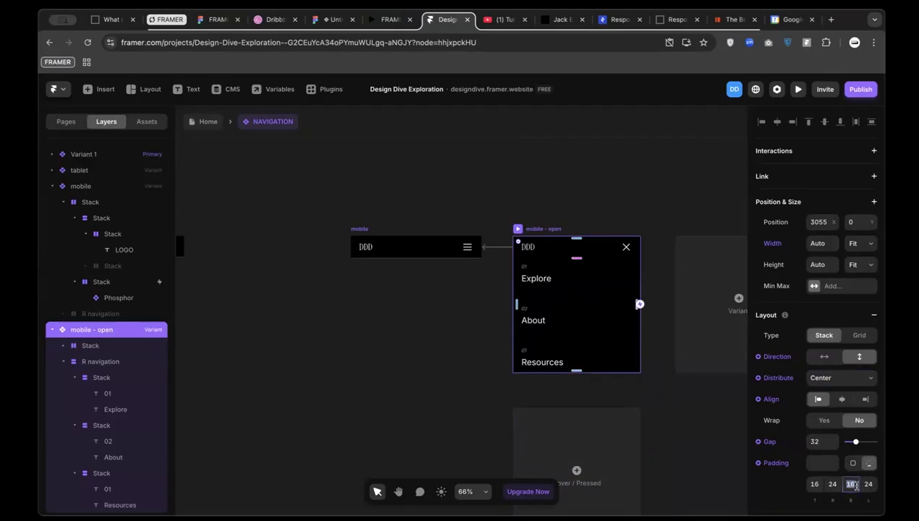
type("216")
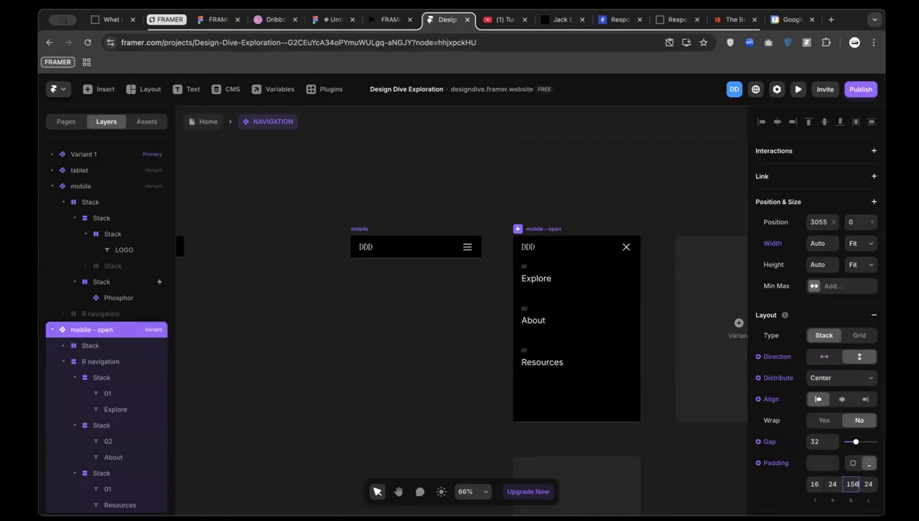
key("shift+Up")
key("shift+Up")
key("shift+Up")
key("shift+Up")
key("shift+Up")
key("shift+Up")
key("shift+Up")
key("super+a")
type("200")
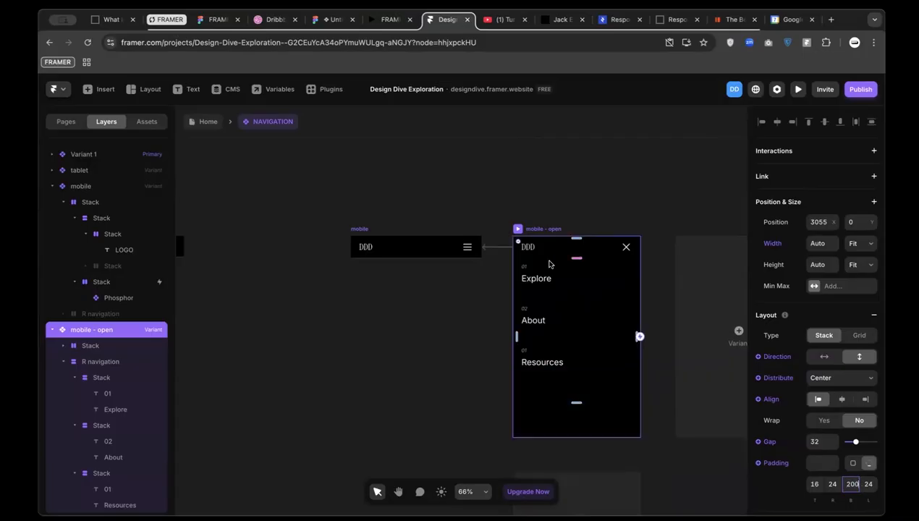
double_click(852, 484)
type("600")
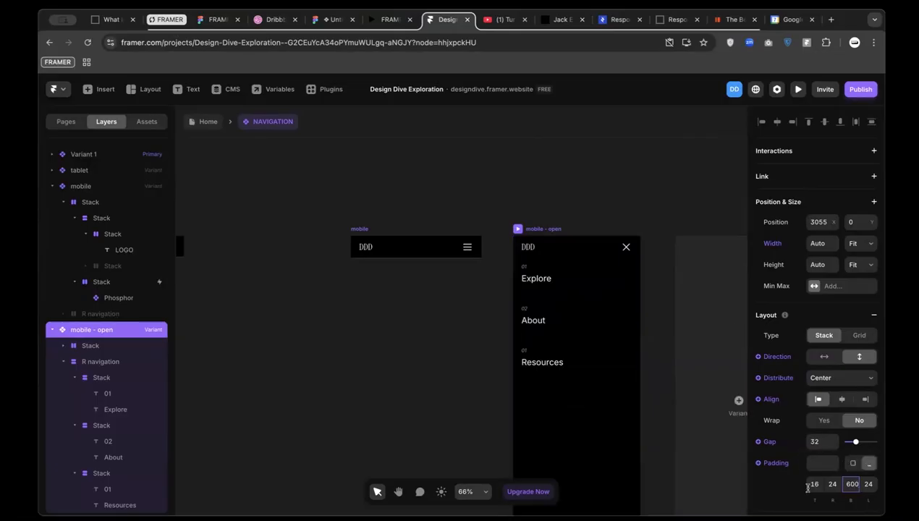
left_click(204, 123)
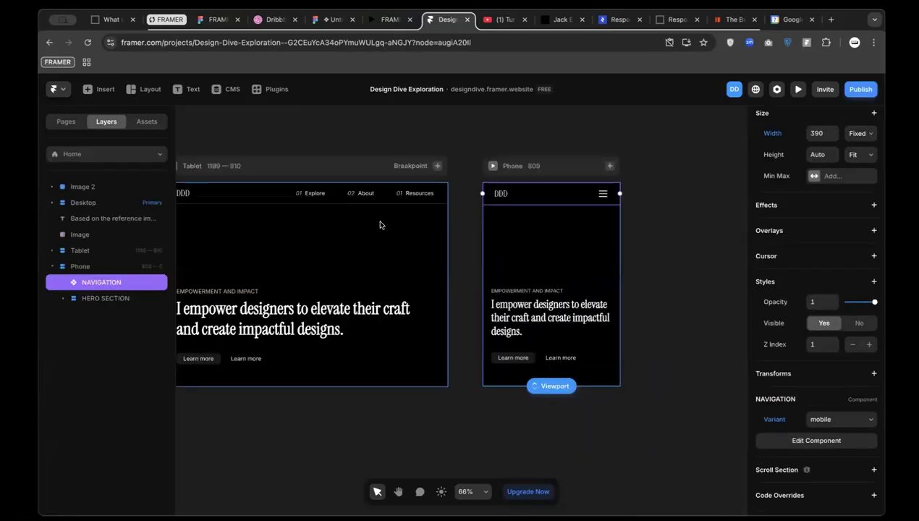
Preview the Phone breakpoint and toggle the now full-height menu open and closed
left_click(493, 168)
key("super+p")
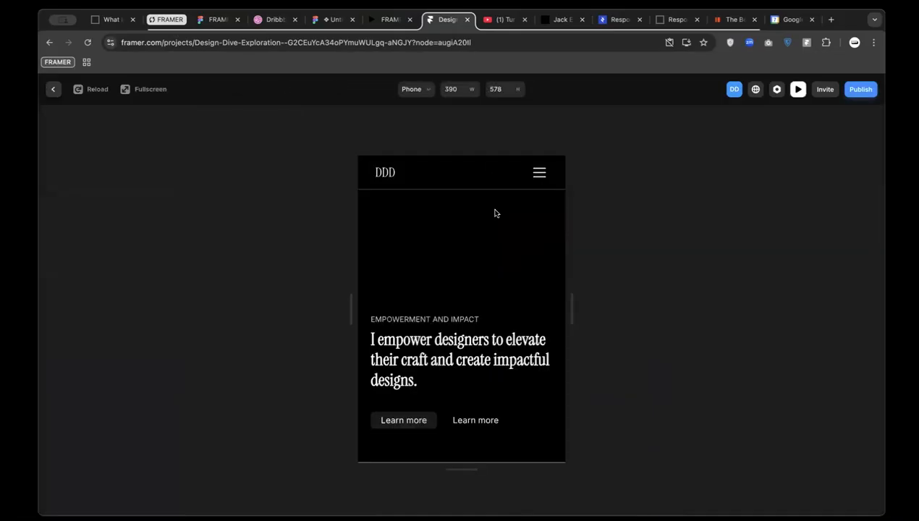
left_click(534, 180)
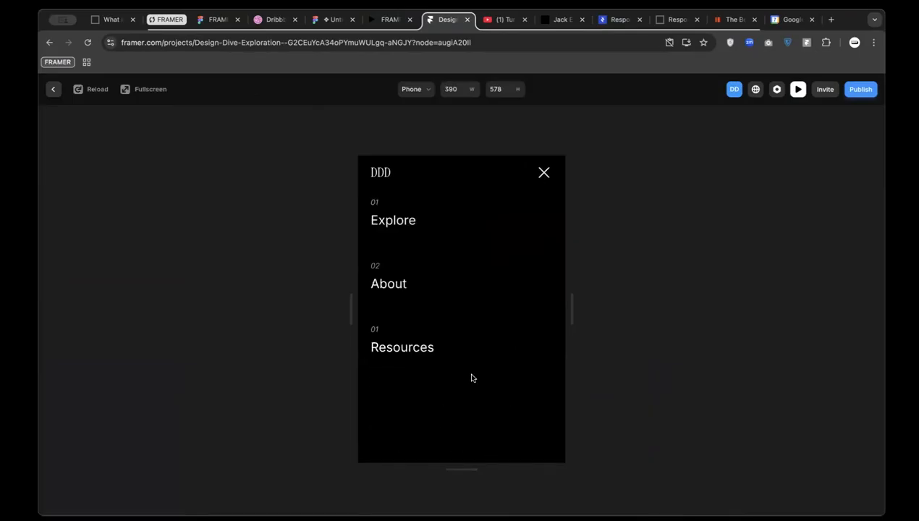
left_click(542, 175)
left_click(540, 176)
left_click(543, 173)
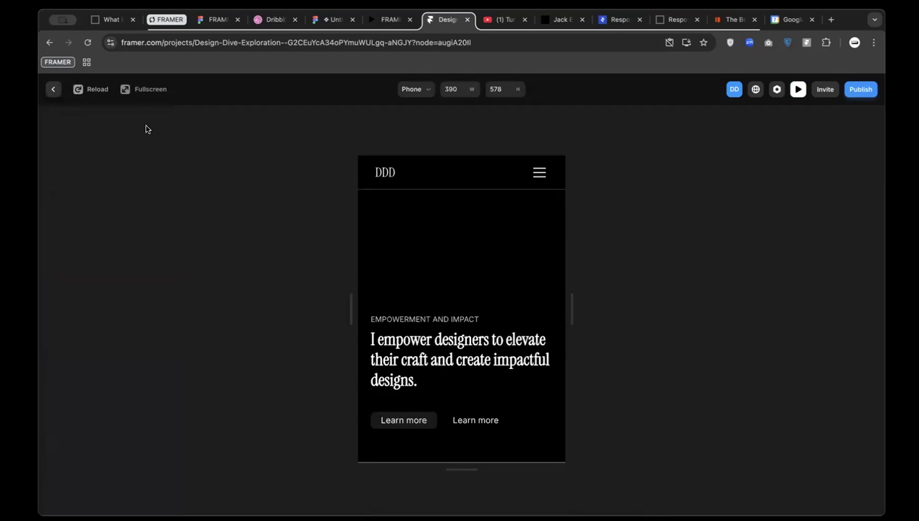
Leave the preview and switch to the Week 4 Learning Outlines slides
left_click(54, 90)
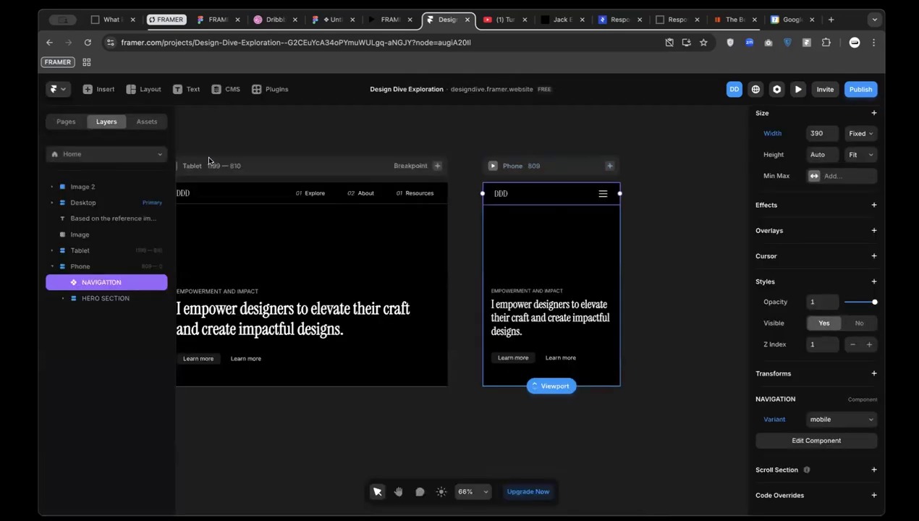
scroll(297, 125, "left", 5)
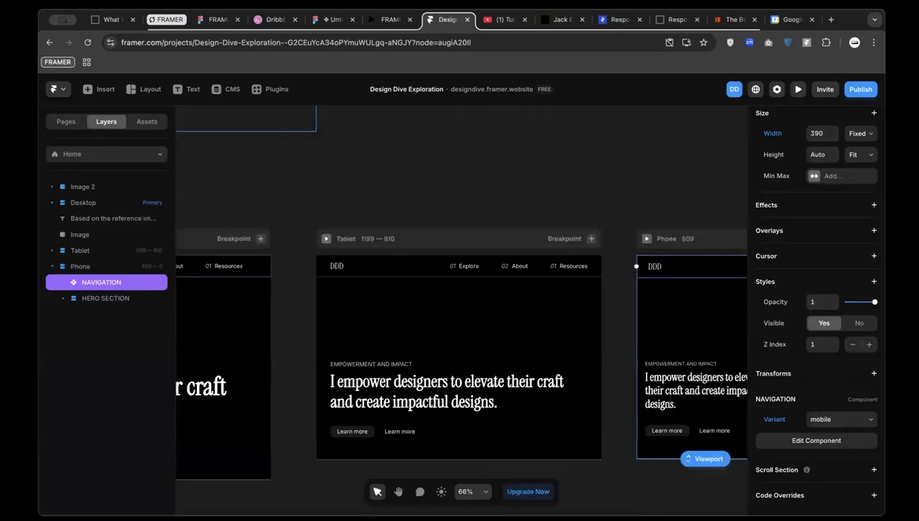
left_click(388, 19)
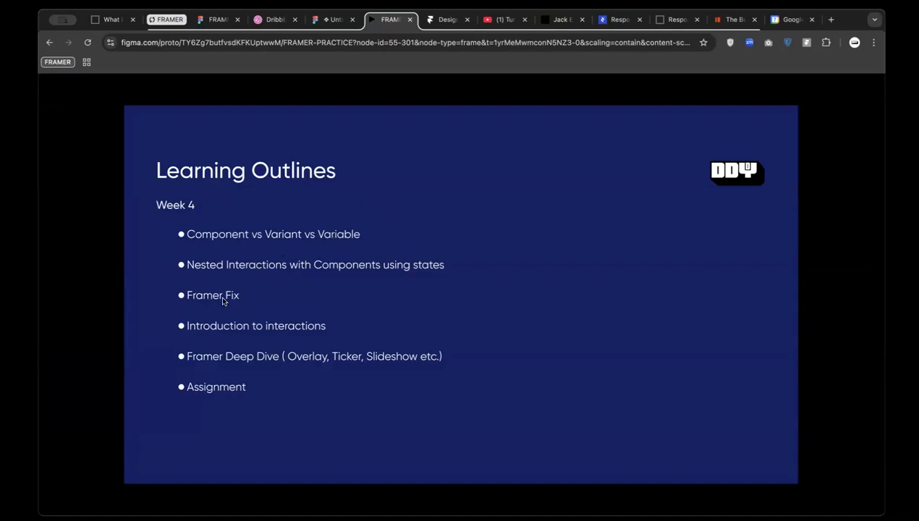
Open the Untitled UI Figma file and scroll to the Landing pages desktop hero
left_click(443, 22)
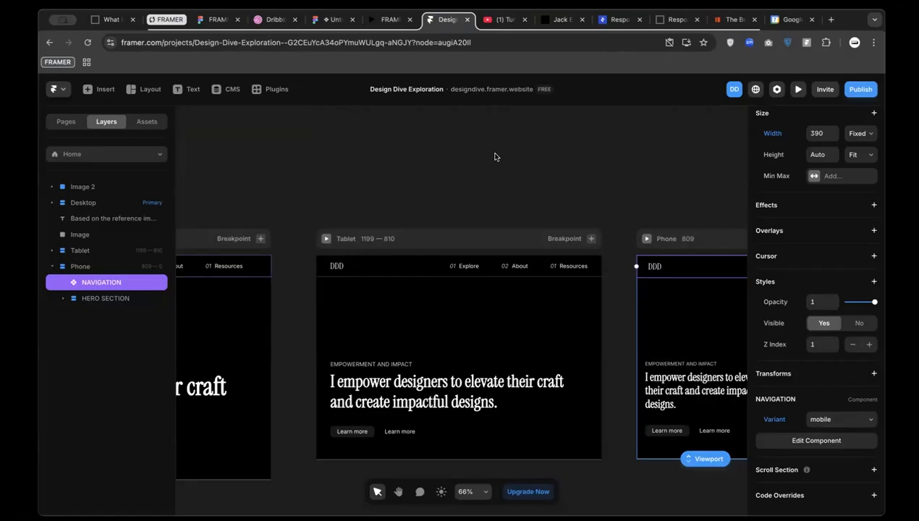
scroll(495, 157, "left", 5)
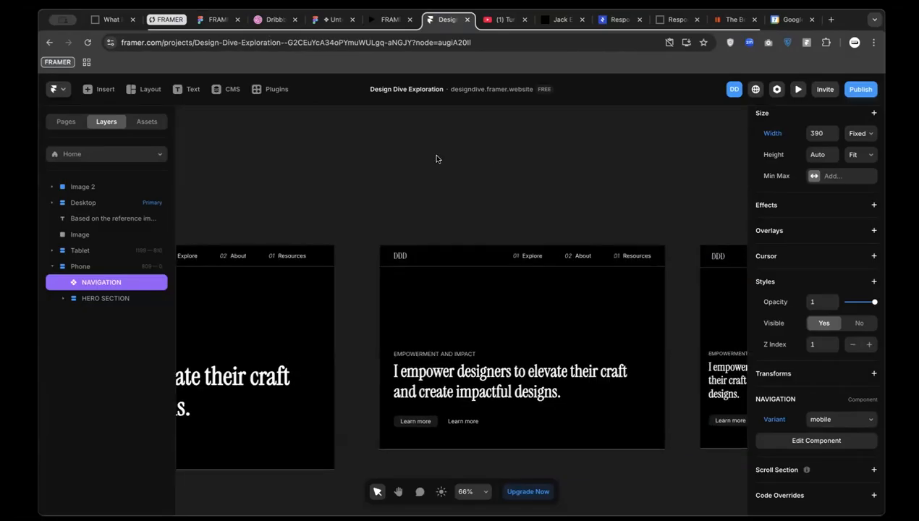
left_click(332, 20)
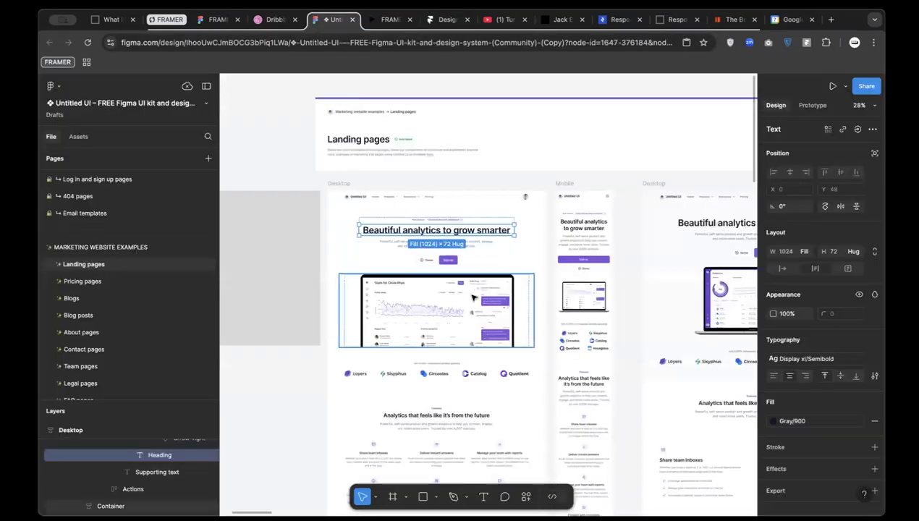
scroll(474, 297, "left", 4)
left_click(365, 156)
scroll(426, 227, "down", 4)
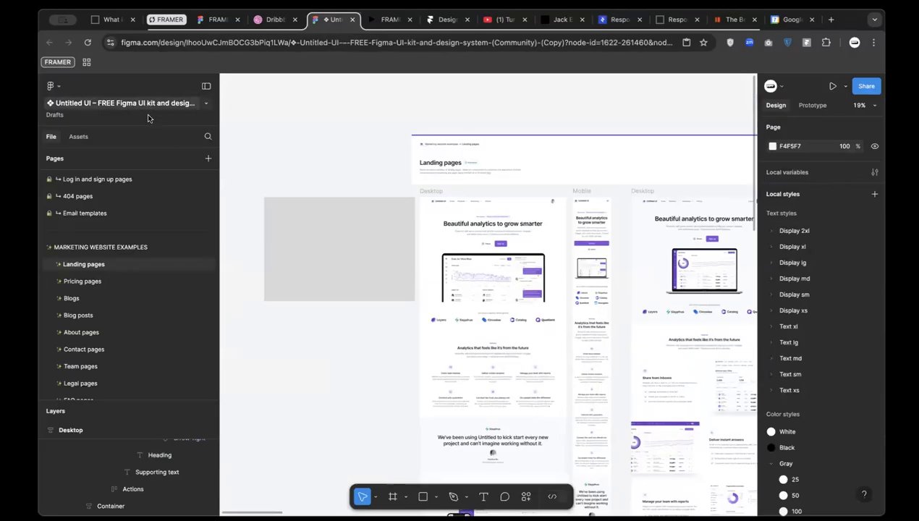
scroll(367, 232, "down", 4)
scroll(369, 231, "up", 3)
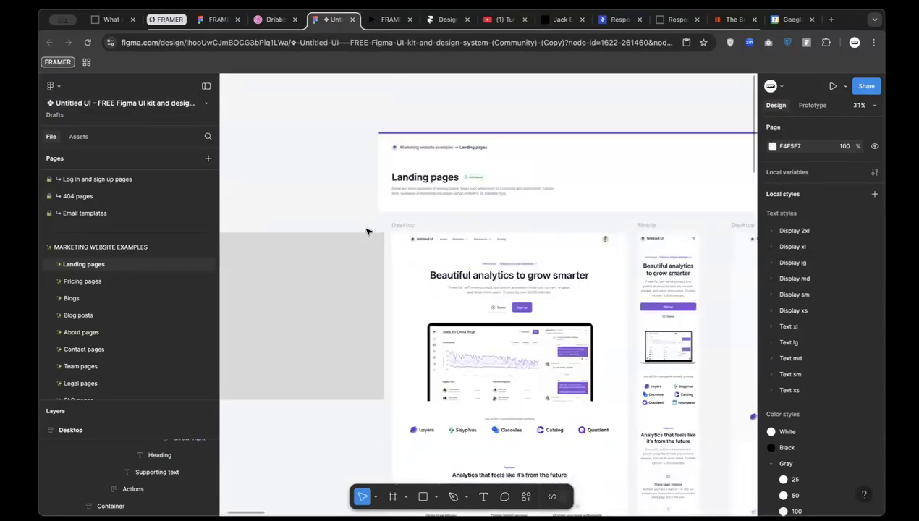
scroll(434, 302, "up", 3)
scroll(421, 222, "down", 3)
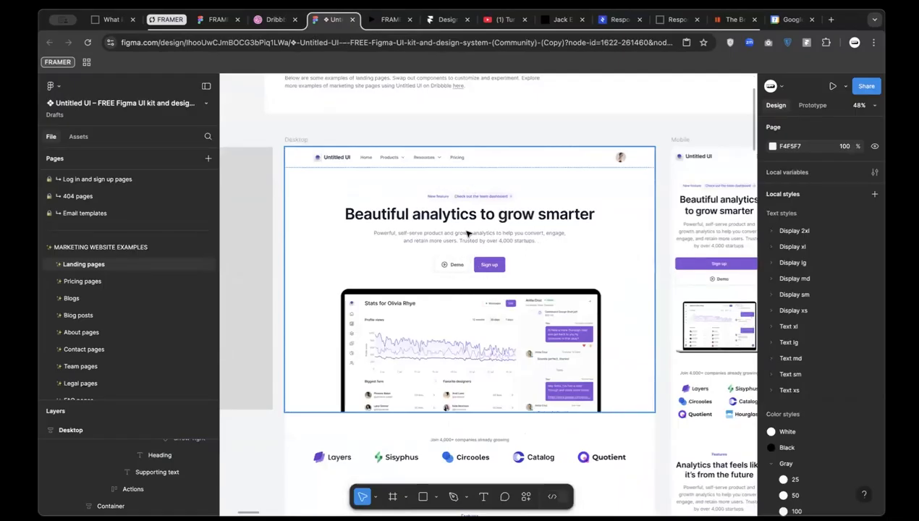
Open Framer's /about-us page and select its hero stack, then return to Figma
left_click(439, 23)
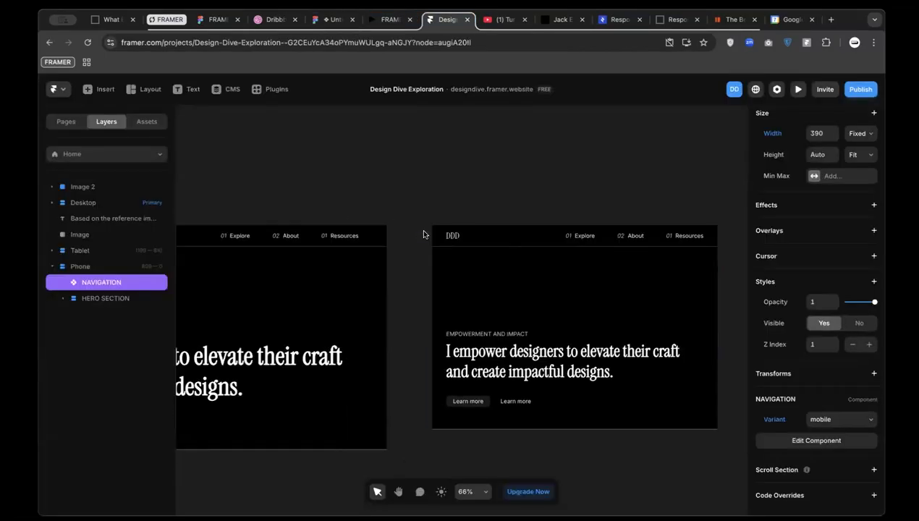
left_click(83, 154)
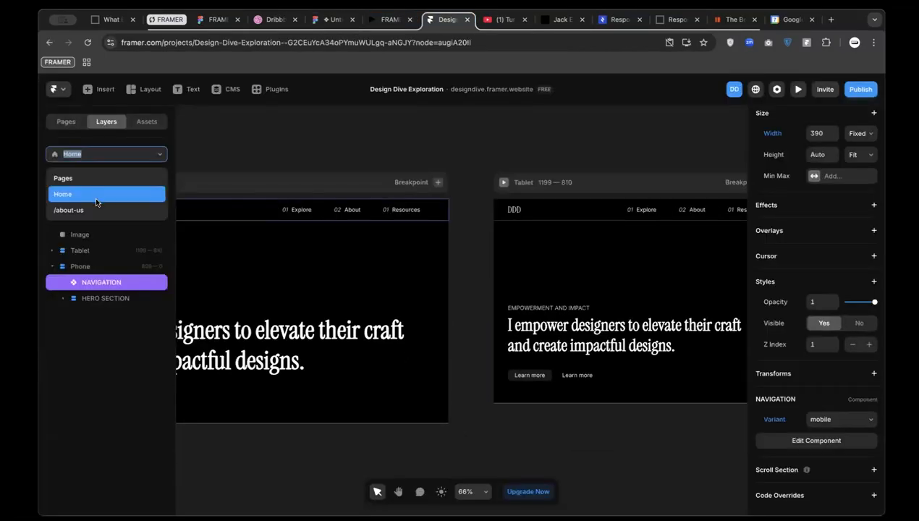
left_click(97, 207)
scroll(407, 315, "up", 2)
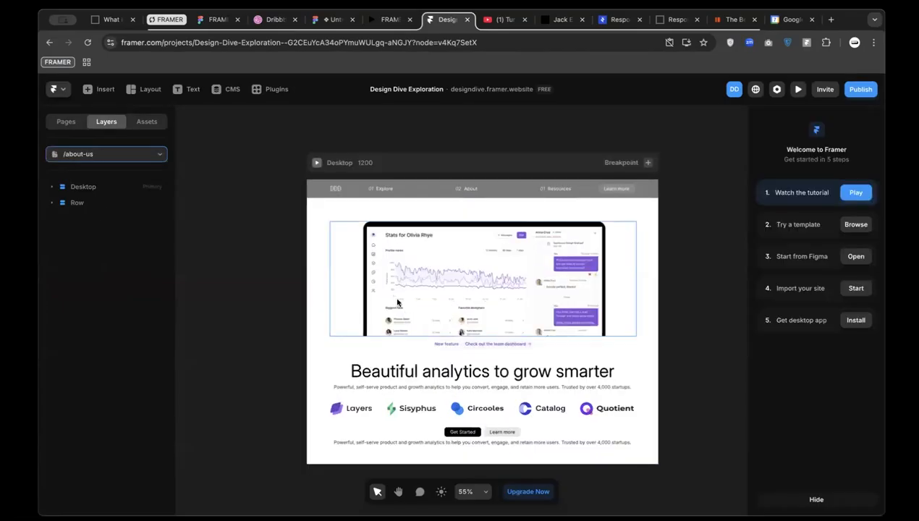
scroll(380, 262, "down", 3)
scroll(354, 250, "up", 3)
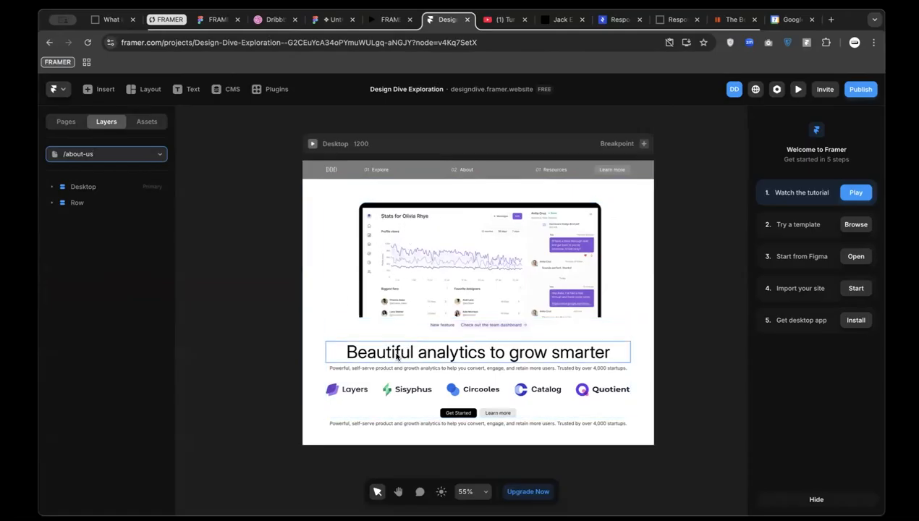
left_click(354, 335)
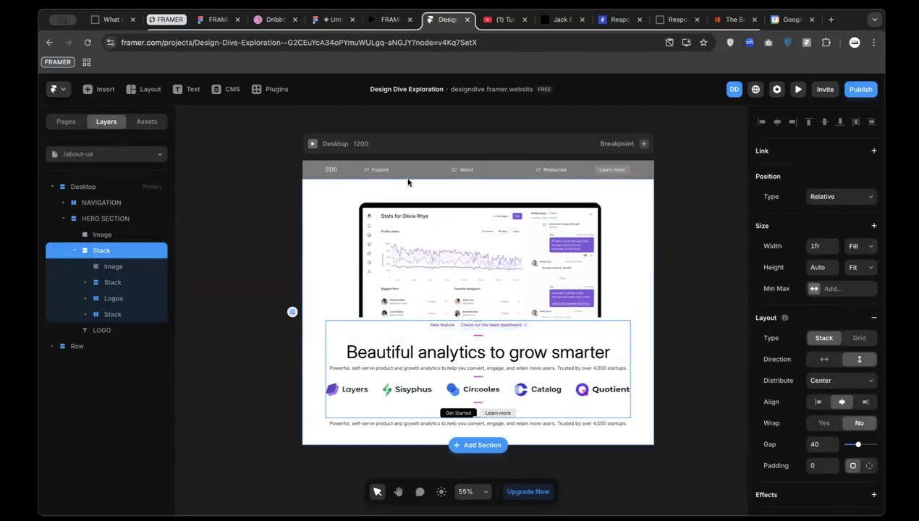
left_click(333, 20)
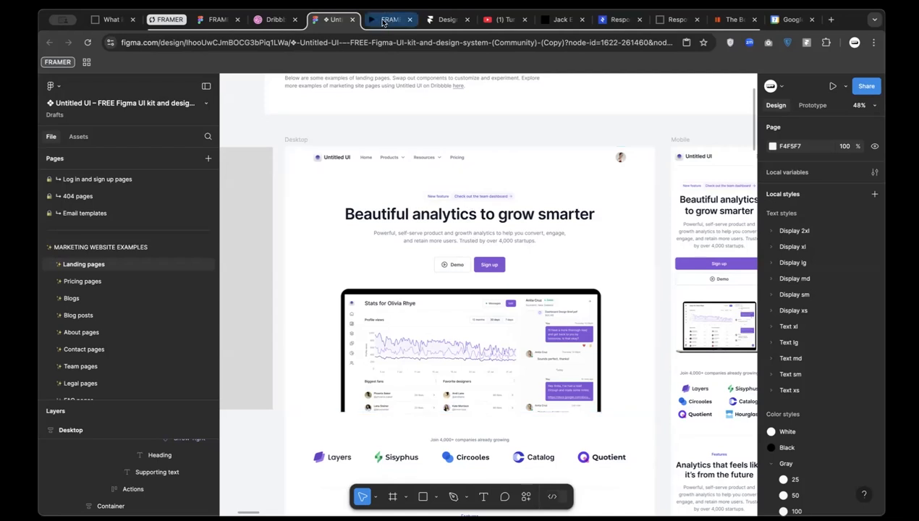
Compare the Mobile and Desktop frames and select the hero headline to read its Display xl/Semibold styling
left_click(444, 19)
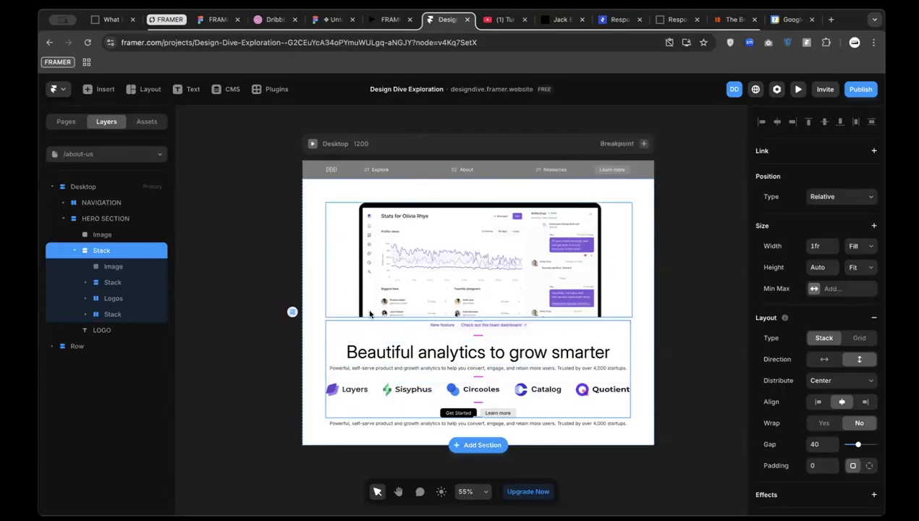
left_click(319, 20)
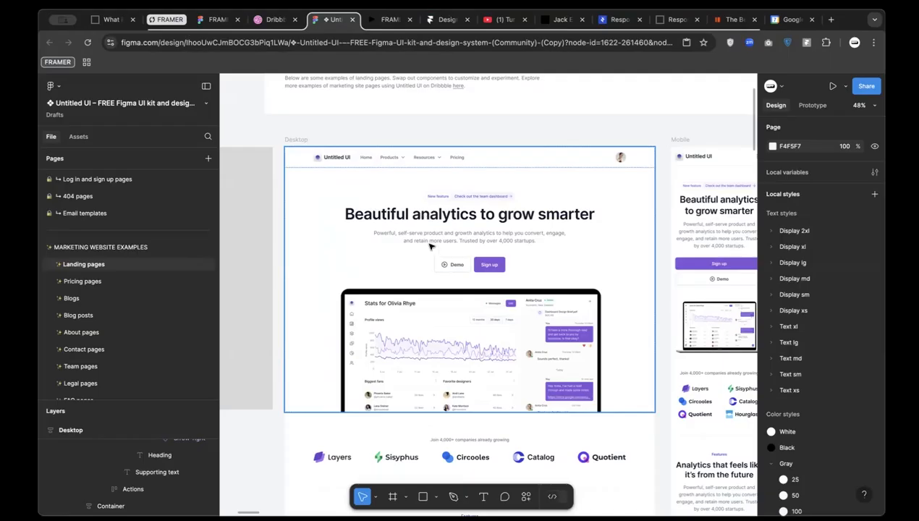
scroll(434, 239, "right", 1)
scroll(434, 239, "right", 3)
scroll(550, 233, "up", 3)
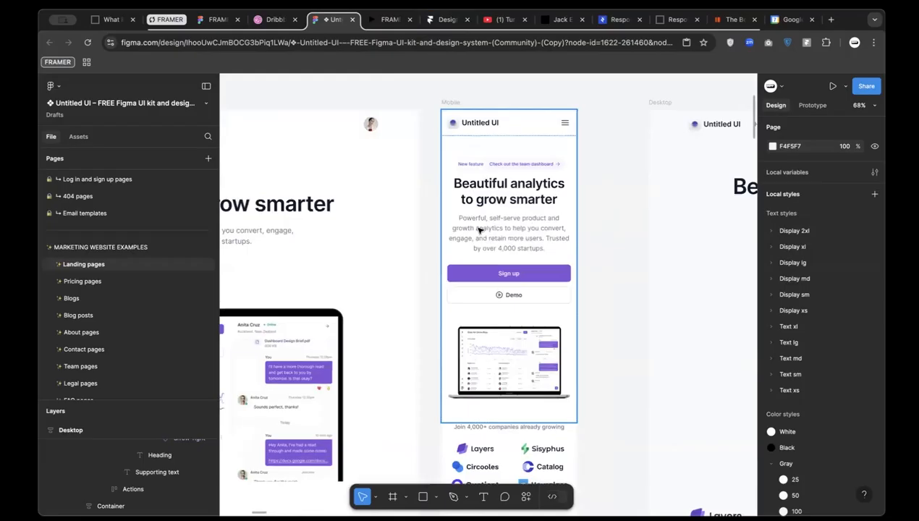
scroll(486, 239, "left", 3)
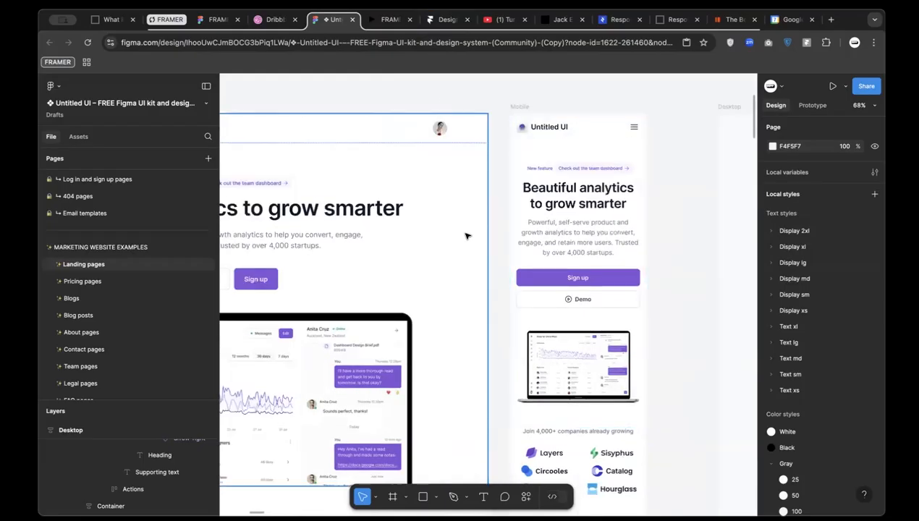
scroll(467, 236, "left", 3)
scroll(467, 236, "left", 12)
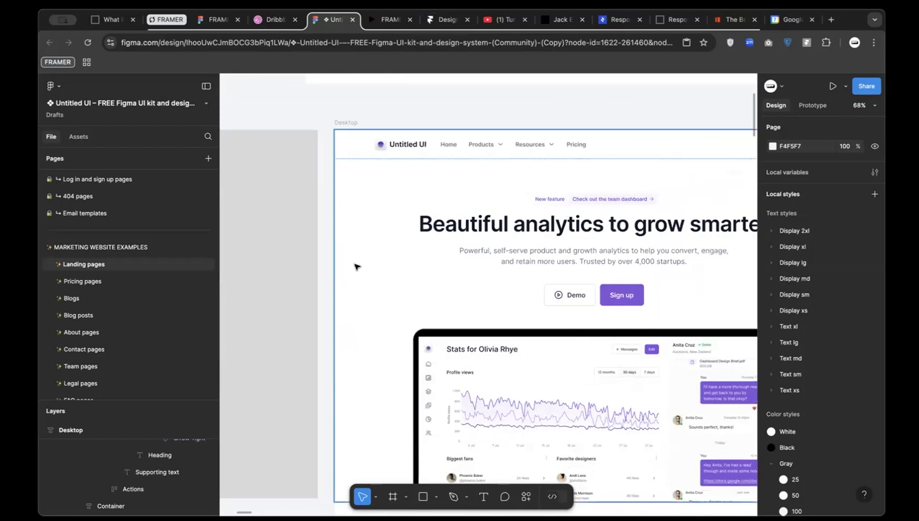
scroll(493, 264, "right", 6)
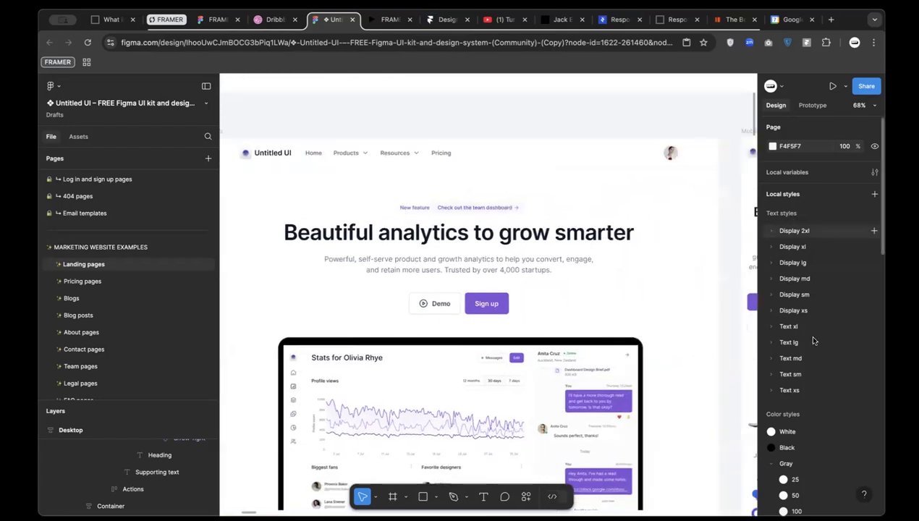
scroll(800, 337, "down", 3)
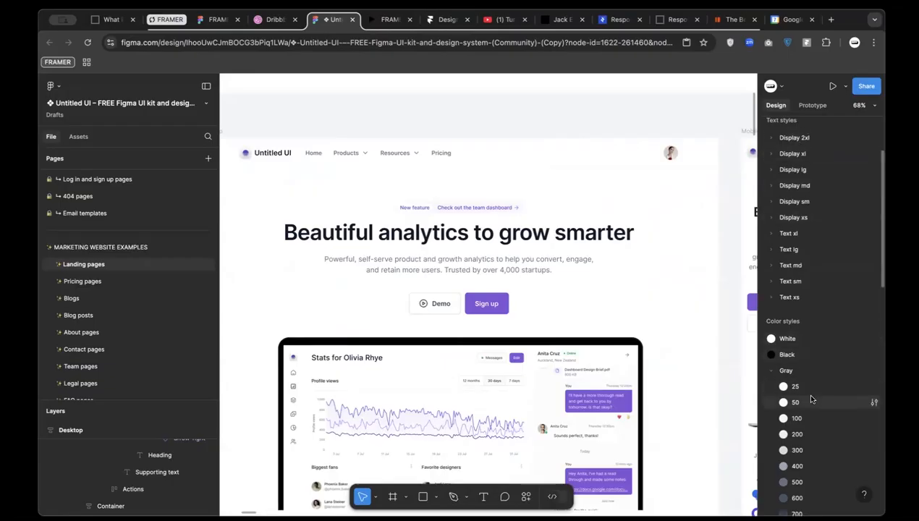
left_click(422, 241)
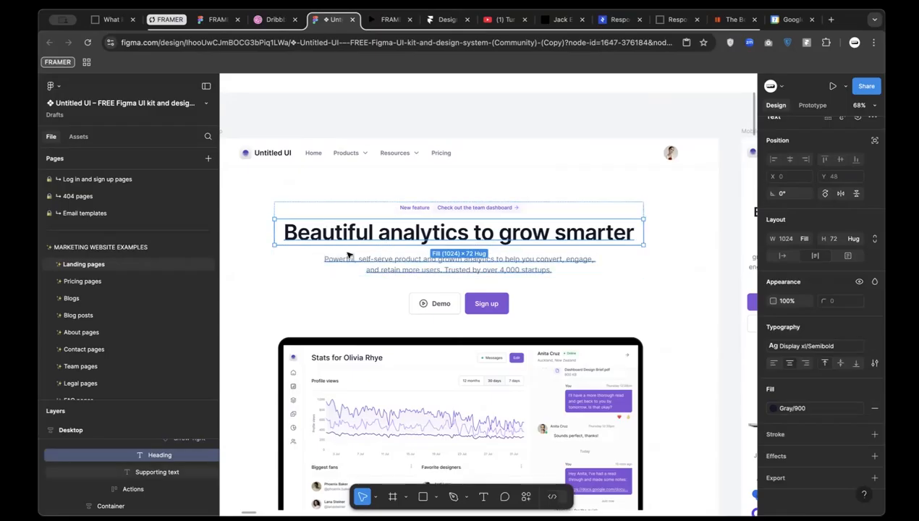
Inspect the hero's Content, heading, supporting text and button groups in Figma
scroll(376, 283, "down", 1)
scroll(397, 233, "down", 3)
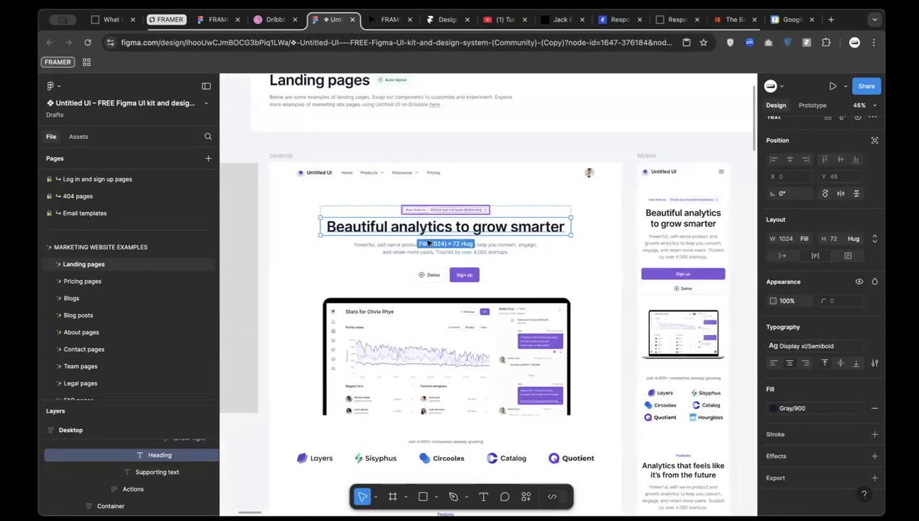
left_click(435, 26)
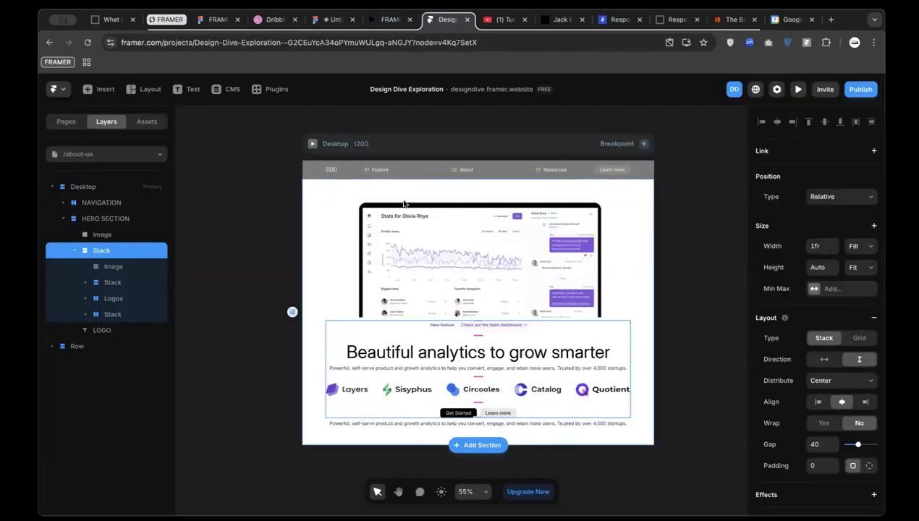
left_click(332, 19)
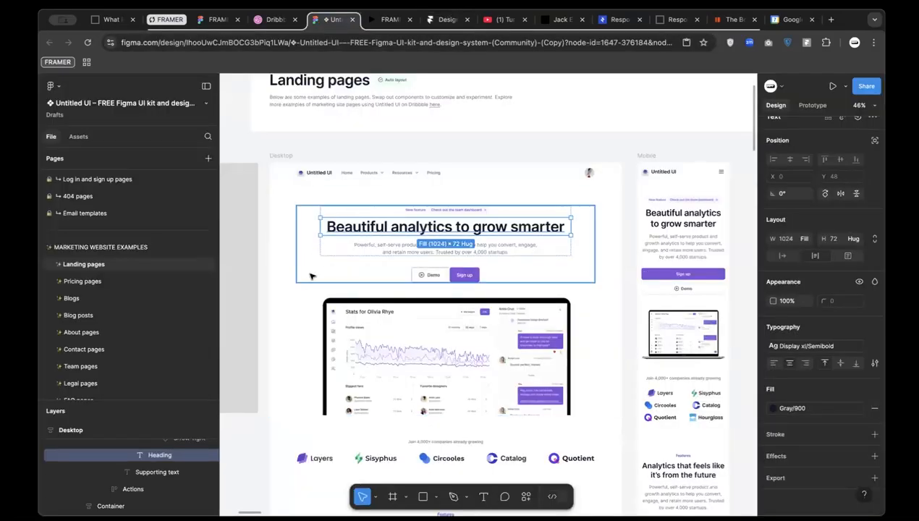
scroll(316, 278, "down", 2)
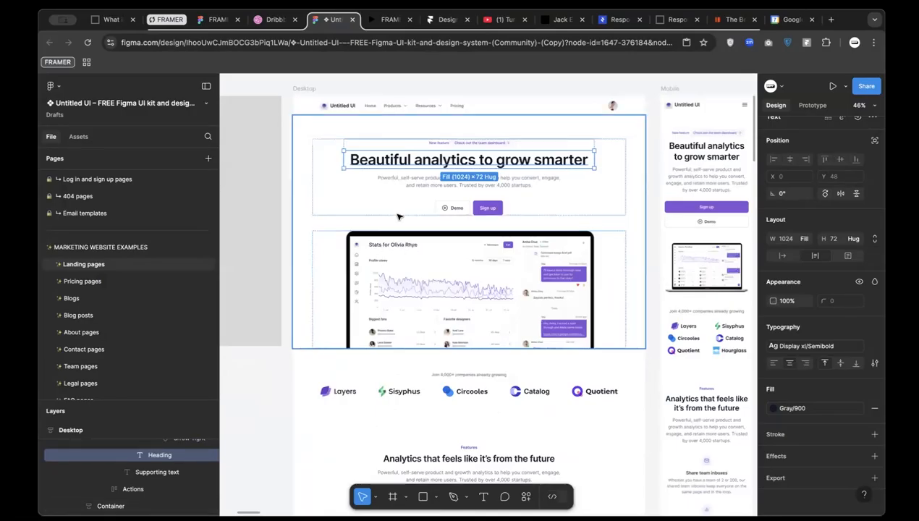
left_click(333, 169)
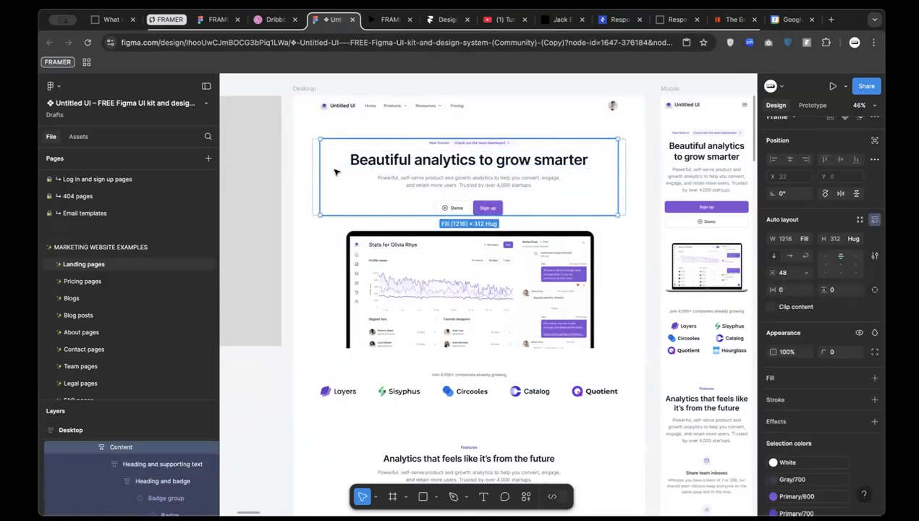
scroll(314, 197, "up", 5)
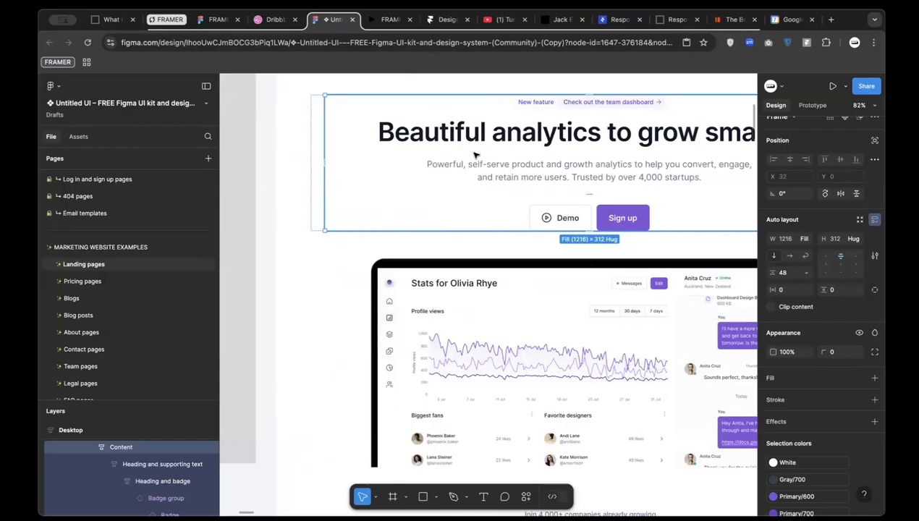
scroll(544, 168, "down", 2)
scroll(544, 168, "down", 1)
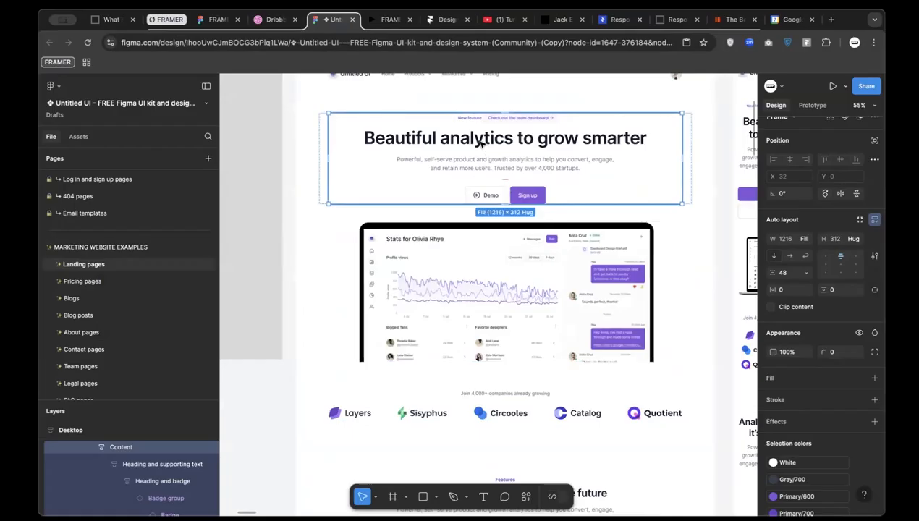
double_click(432, 141)
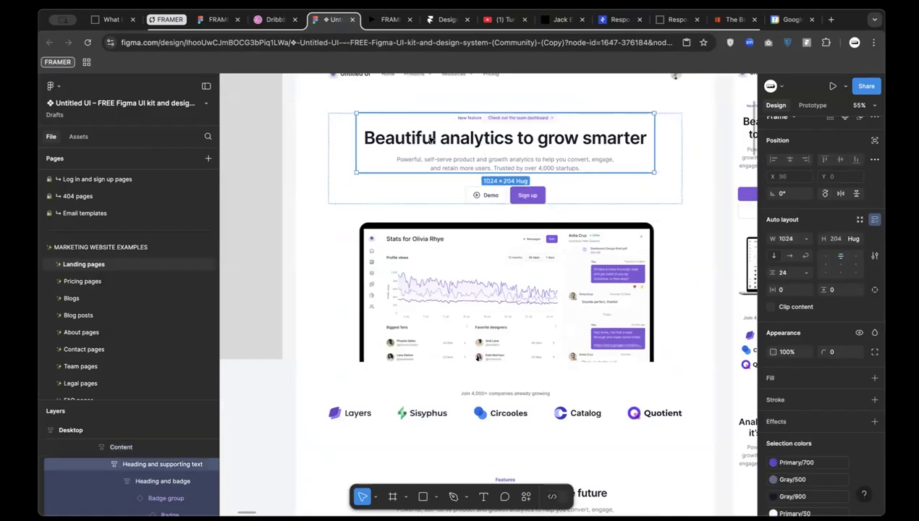
double_click(505, 144)
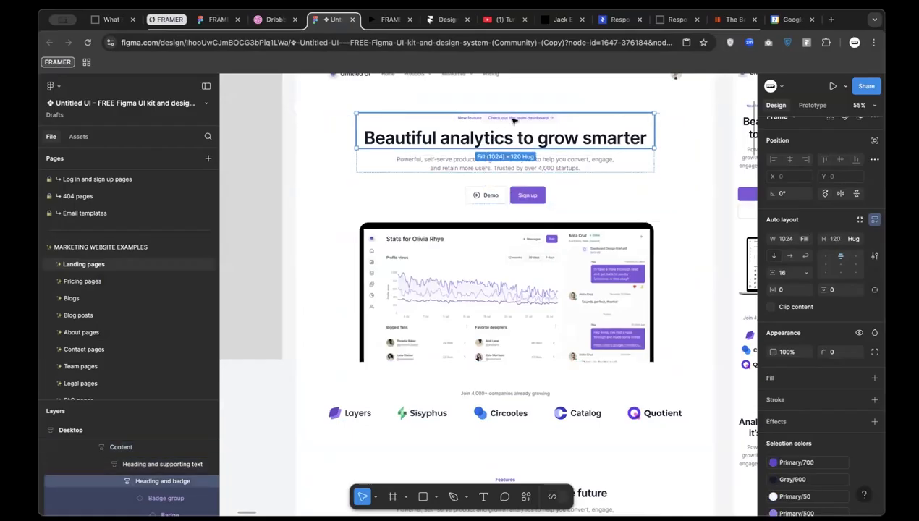
left_click(467, 168)
left_click(491, 196)
Drill into the header navigation to the Products dropdown and inspect the hero section's auto layout
scroll(491, 196, "up", 3)
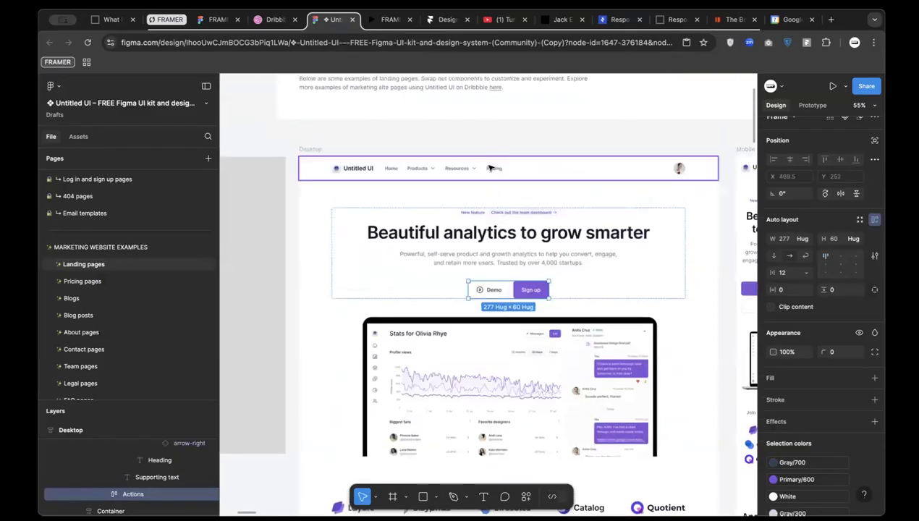
left_click(489, 167)
double_click(427, 173)
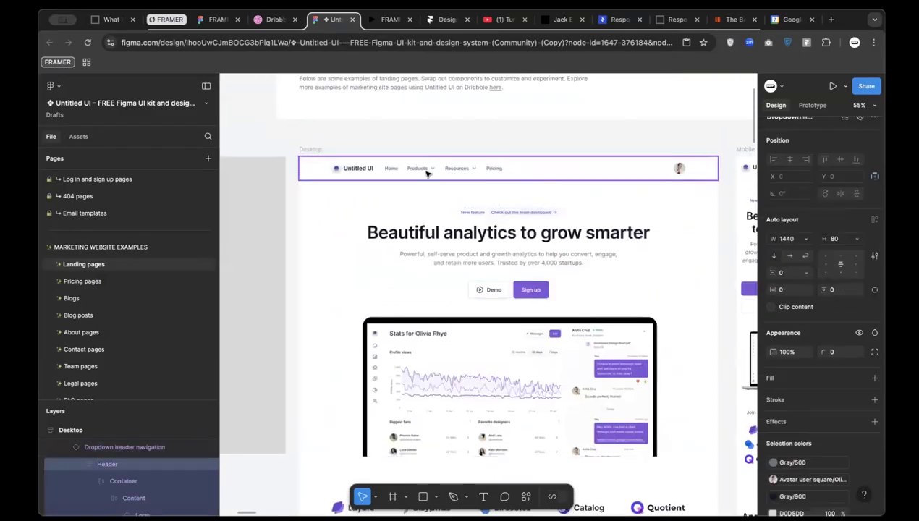
double_click(432, 170)
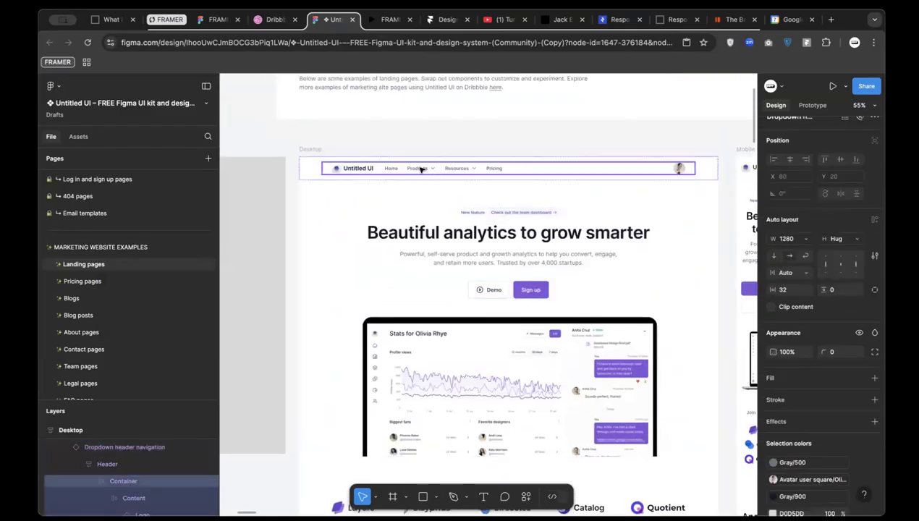
double_click(420, 169)
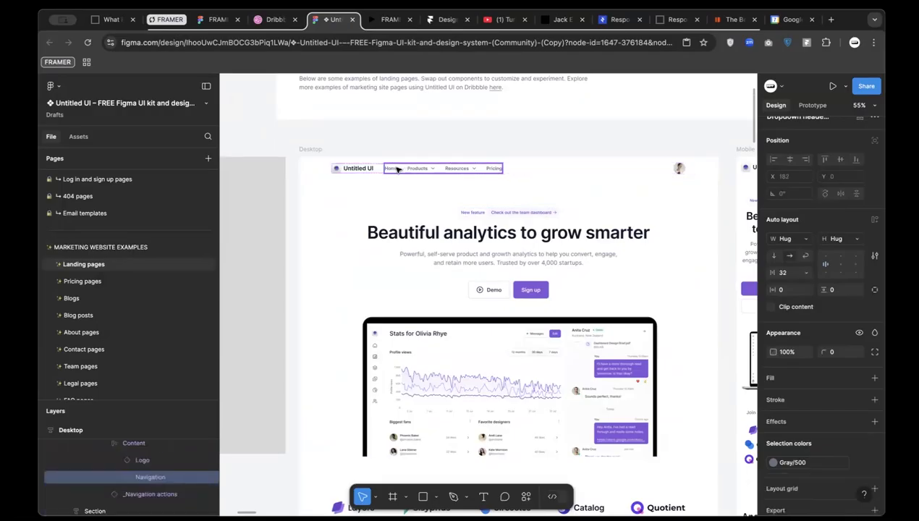
double_click(422, 169)
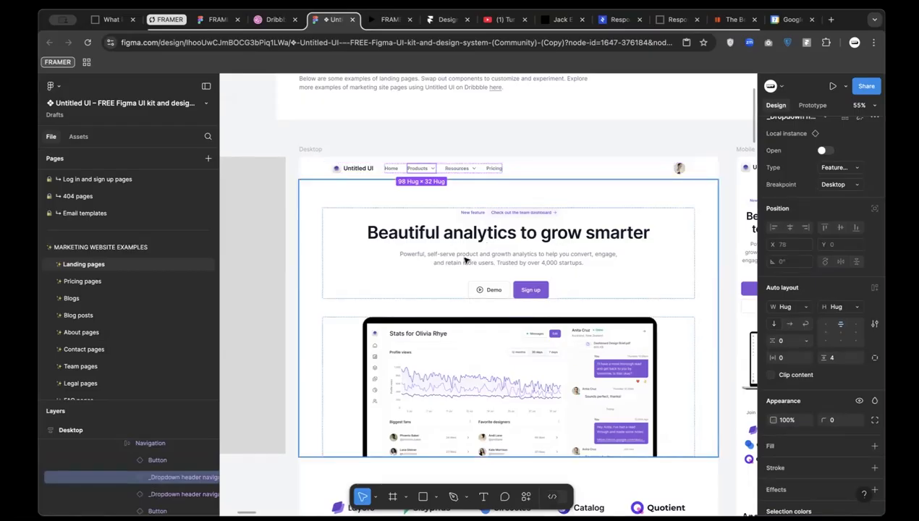
left_click(474, 248)
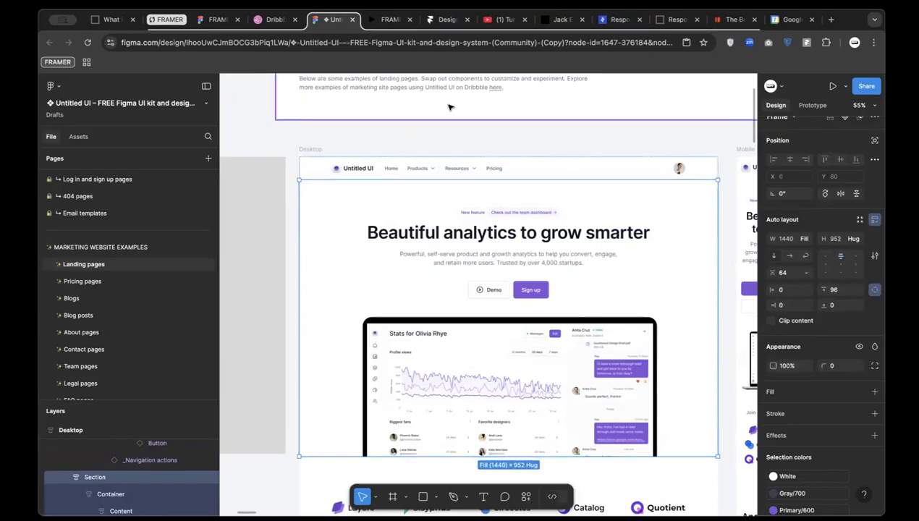
left_click(443, 19)
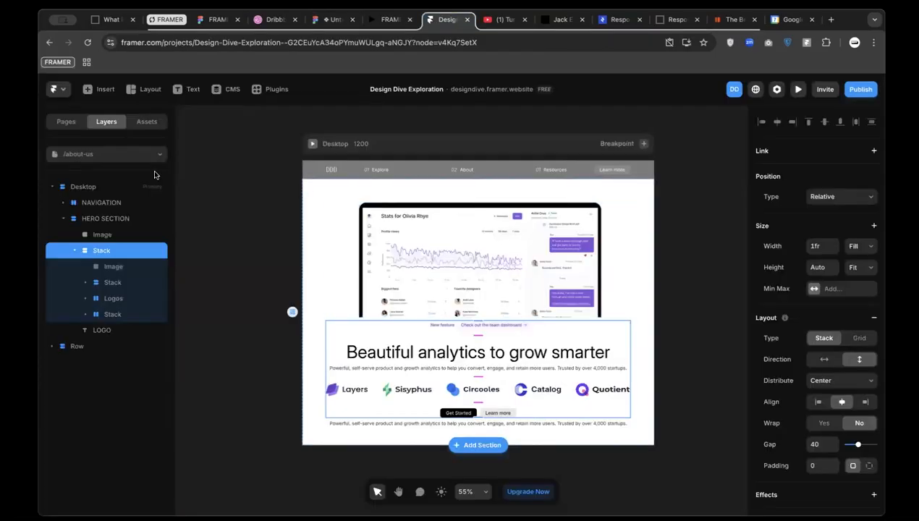
Choose Home from the page list to leave the /about-us page
left_click(90, 153)
left_click(123, 191)
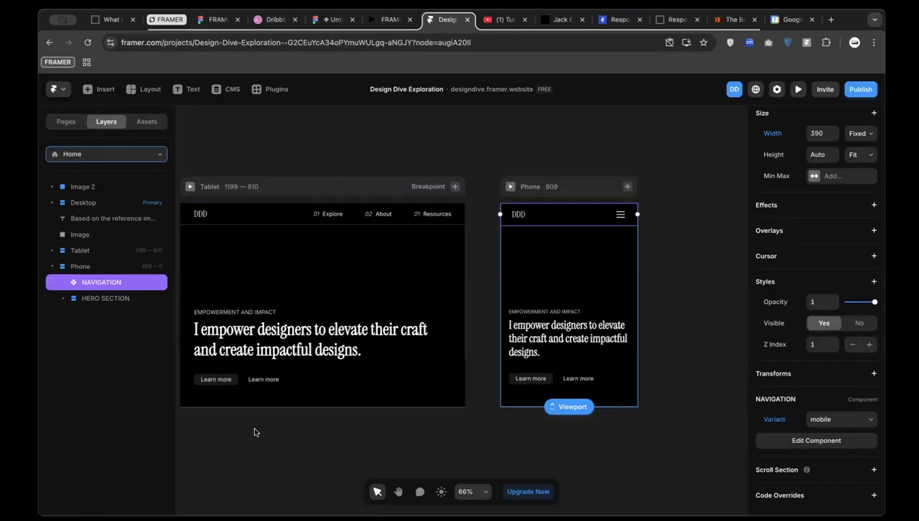
Open the Button test component and delete its Pressed variant
double_click(224, 382)
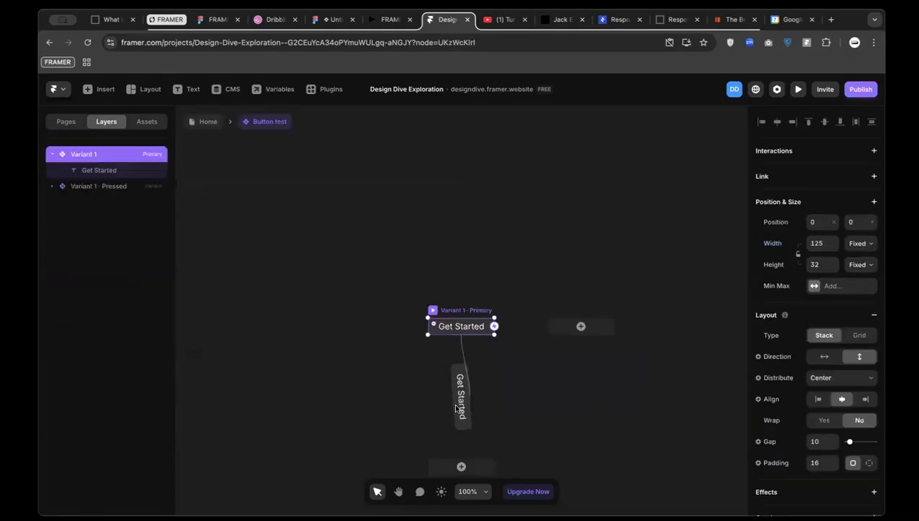
left_click(458, 417)
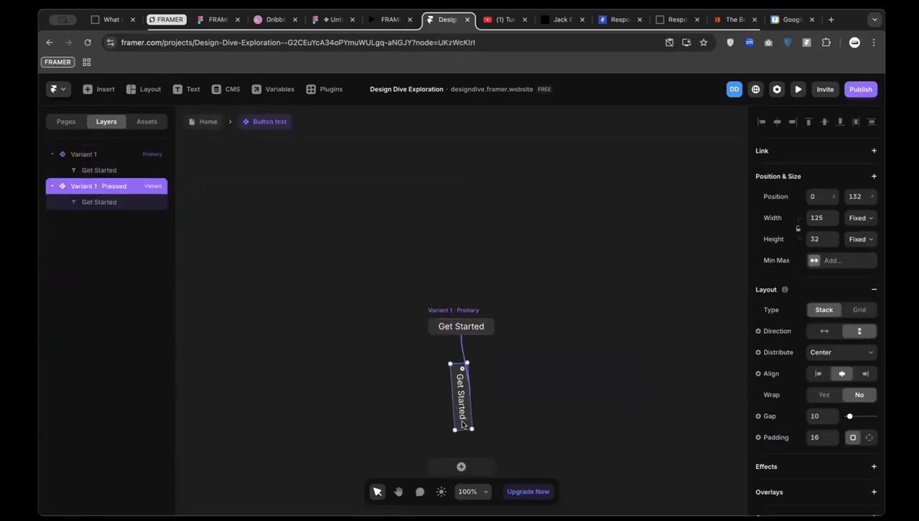
key("BackSpace")
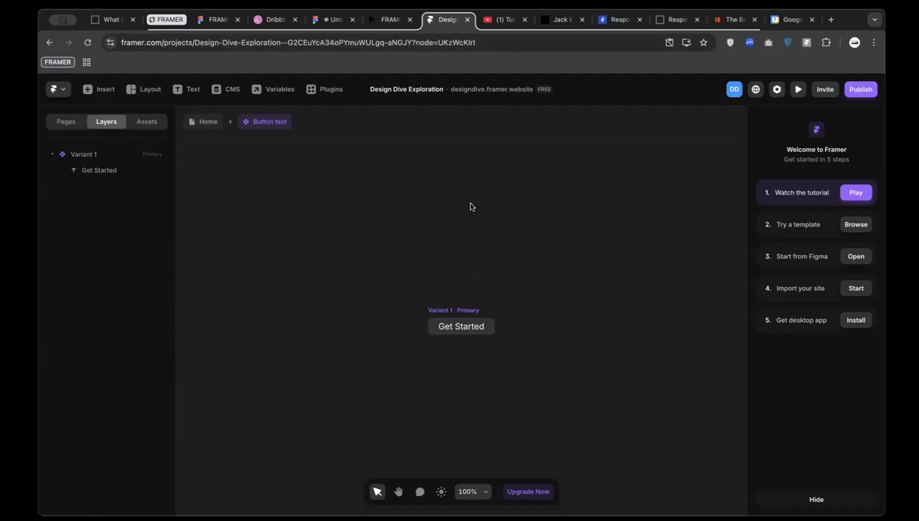
Delete both Phosphor house icons so the Primary variant holds only 'Get Started'
left_click(444, 309)
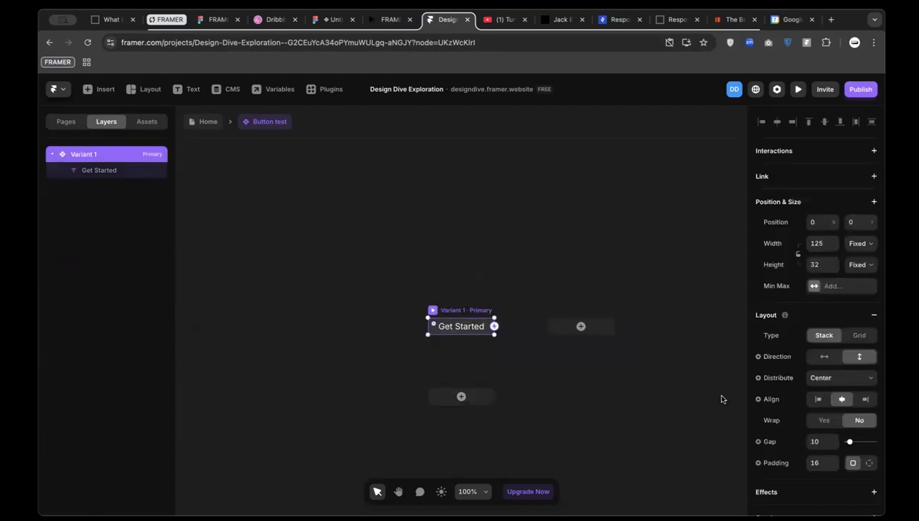
scroll(789, 479, "down", 2)
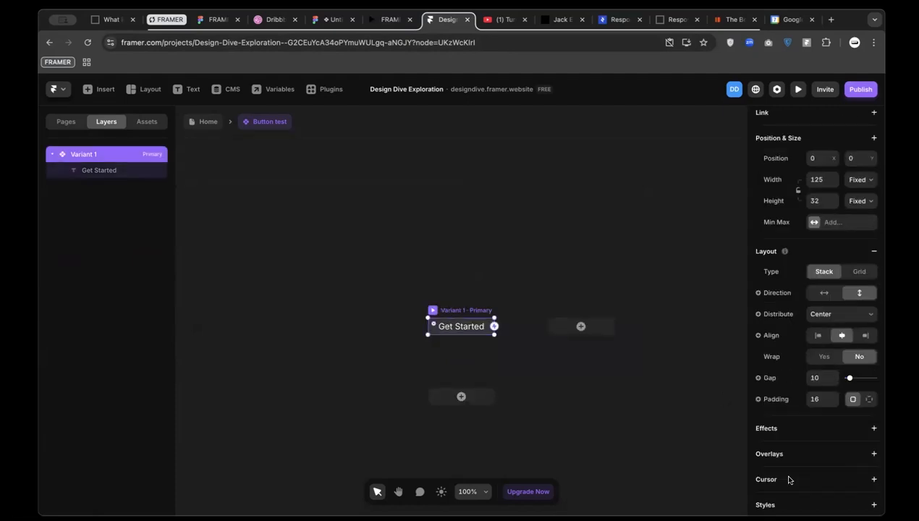
scroll(789, 479, "down", 8)
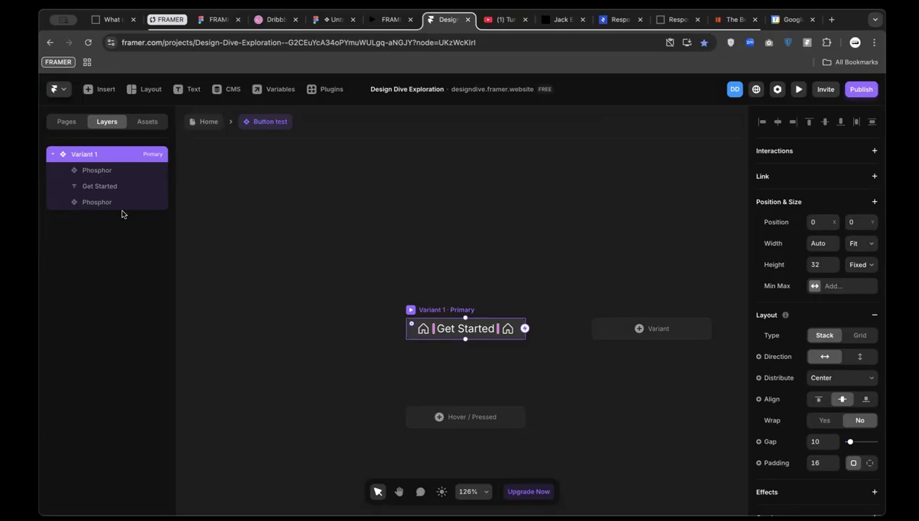
left_click(95, 203)
left_click(113, 170, "shift")
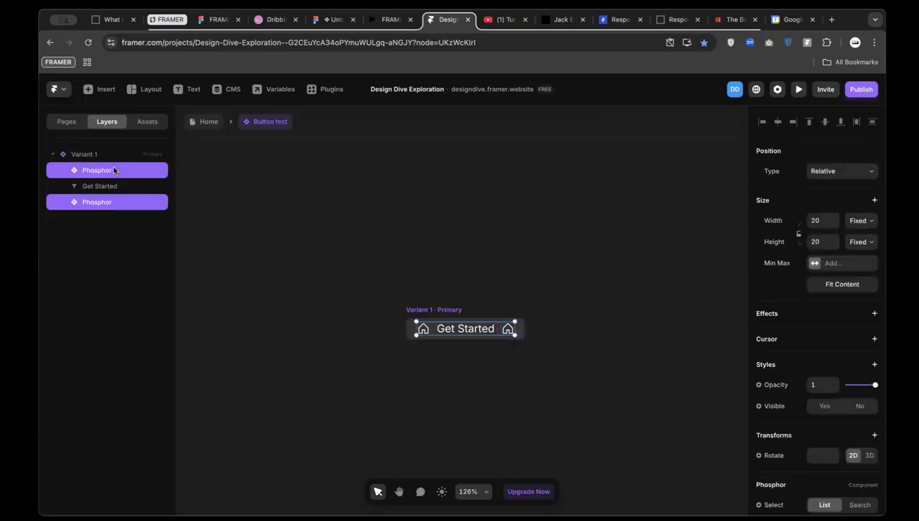
key("Delete")
left_click(425, 311)
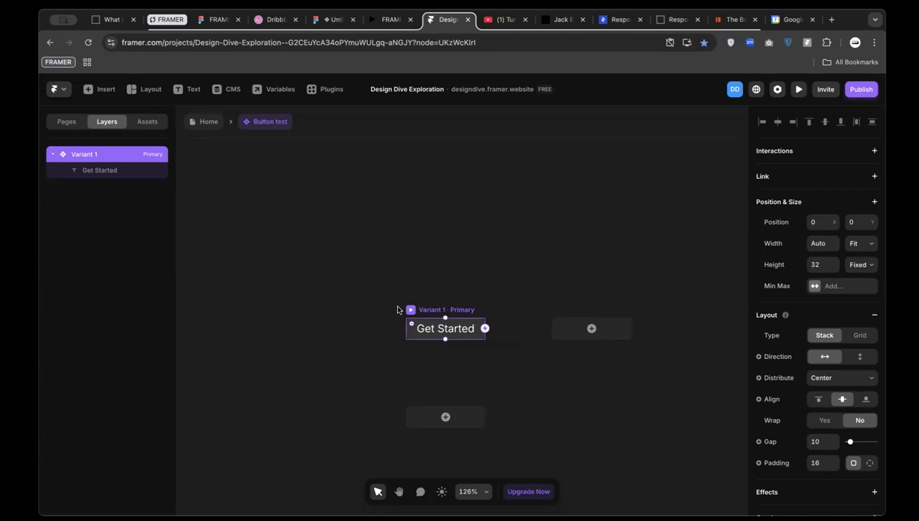
Insert a Phosphor icon left of Get Started and size it 20 × 20
left_click(103, 91)
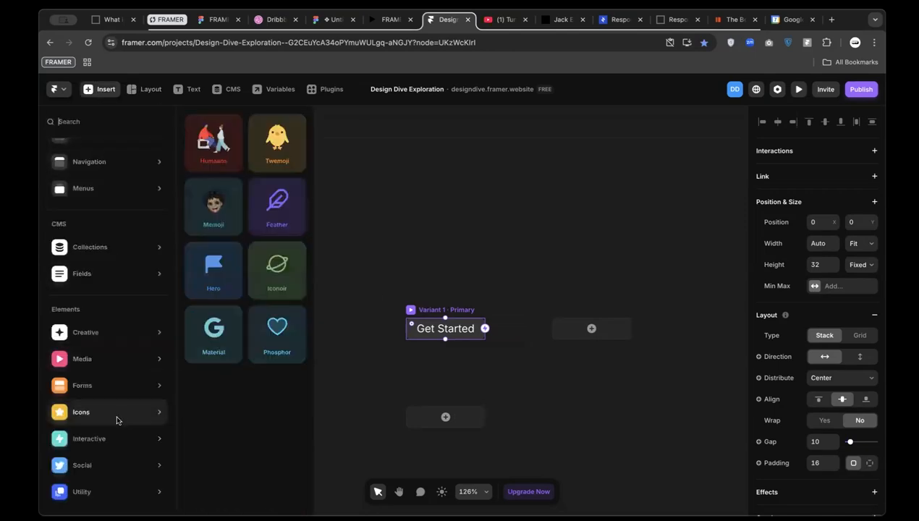
left_click_drag(279, 339, 439, 333)
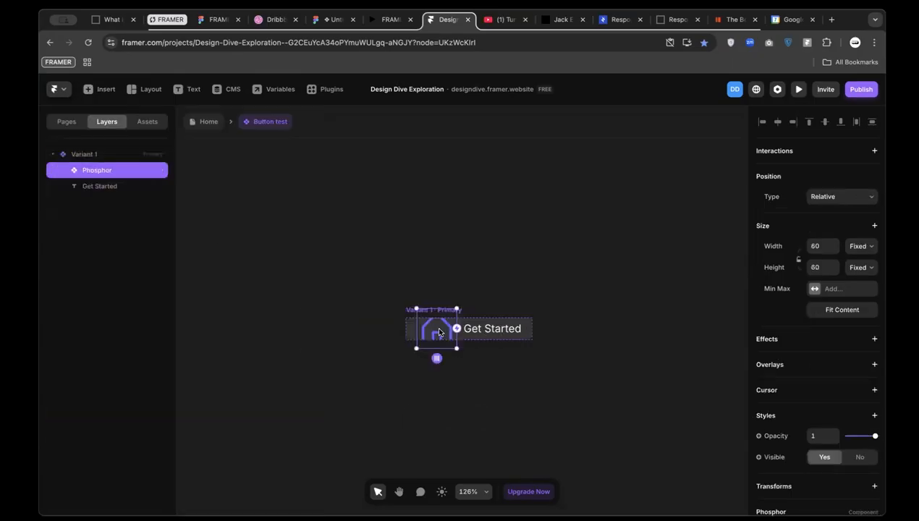
left_click(818, 247)
type("20")
left_click(821, 265)
type("20")
key("super+d")
left_click(696, 65)
key("super+d")
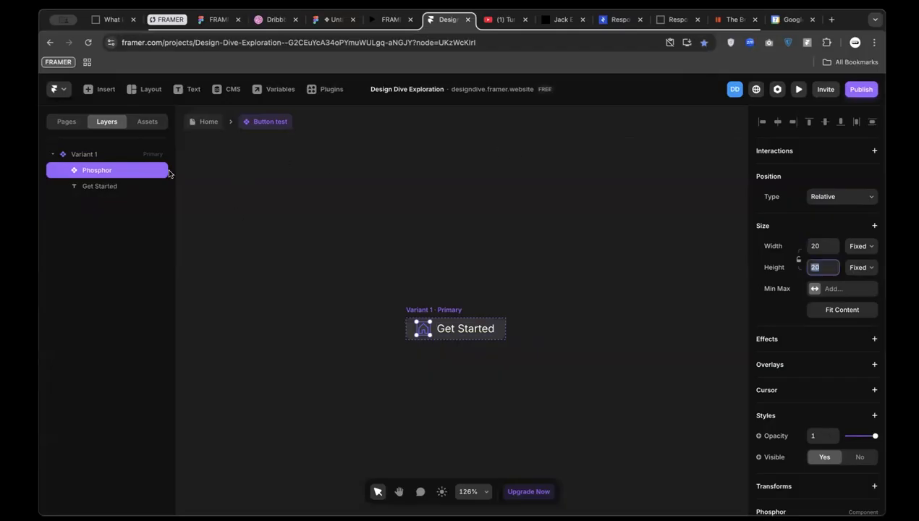
Duplicate the house icon and move the copy after the Get Started label
right_click(142, 174)
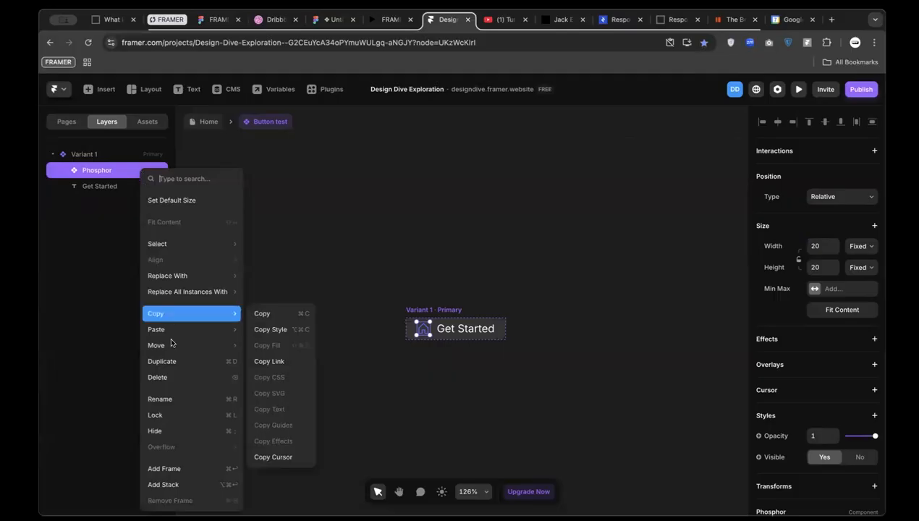
left_click(181, 368)
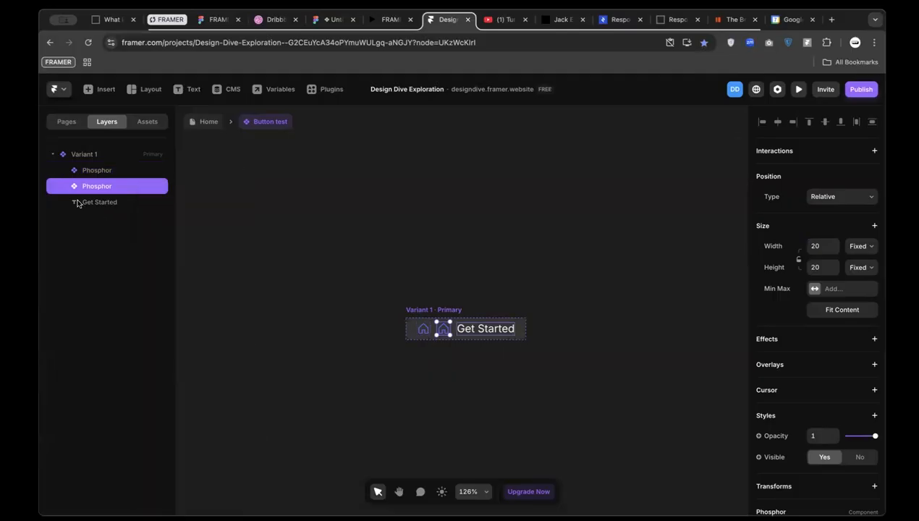
left_click_drag(88, 184, 96, 209)
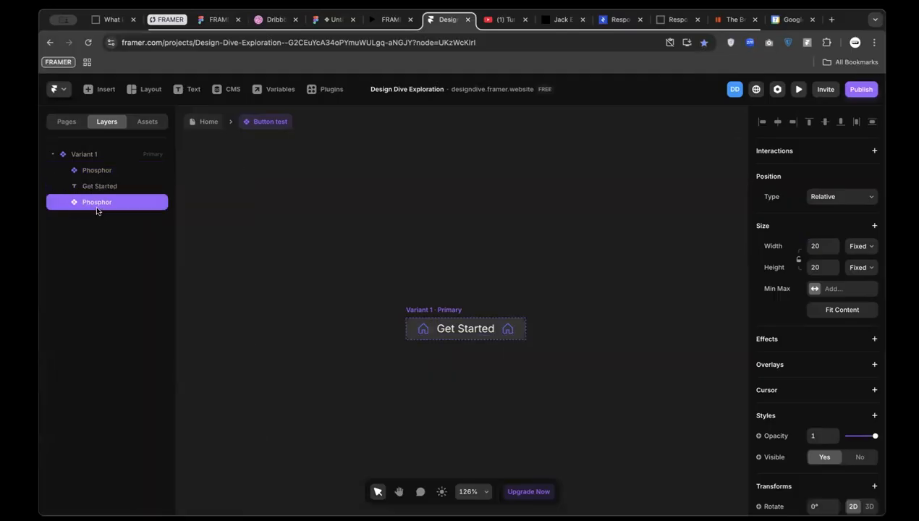
scroll(423, 335, "up", 3)
Select both house icons and adjust their colour
left_click(422, 328)
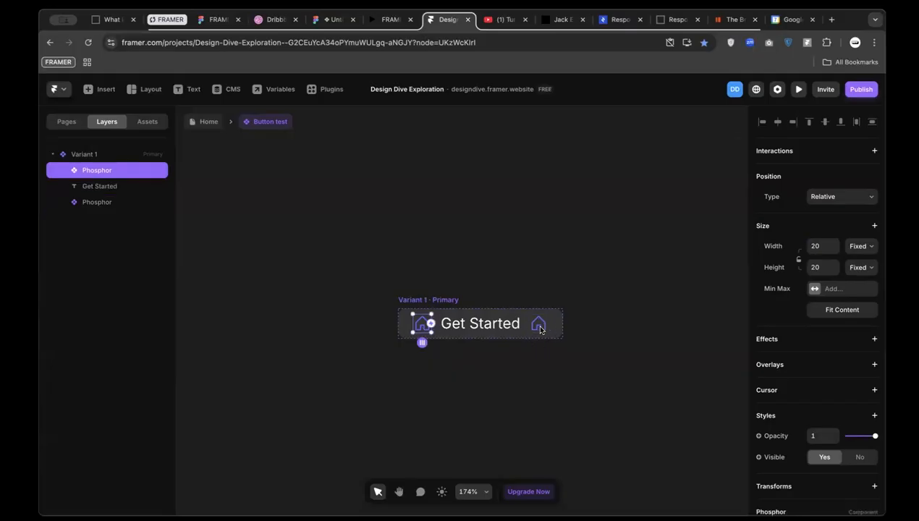
left_click(538, 324, "shift")
scroll(809, 413, "down", 2)
scroll(809, 413, "down", 2)
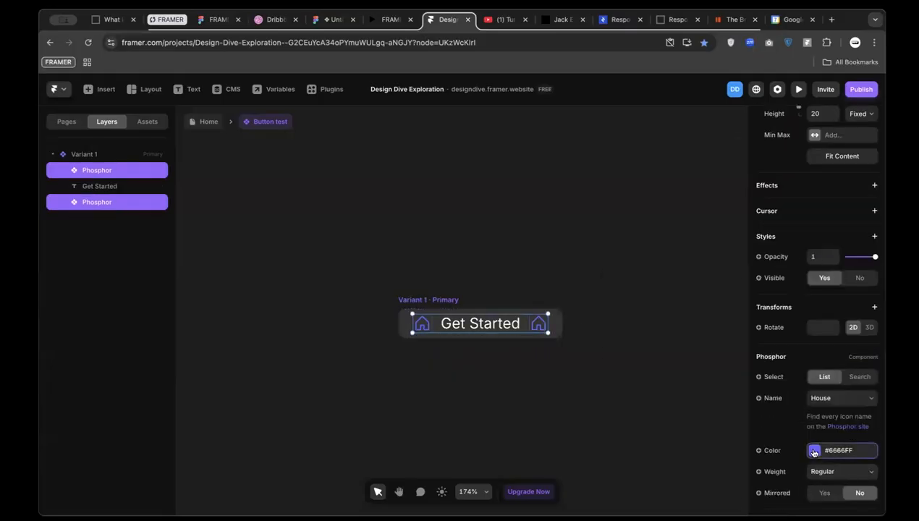
left_click(813, 451)
left_click(570, 248)
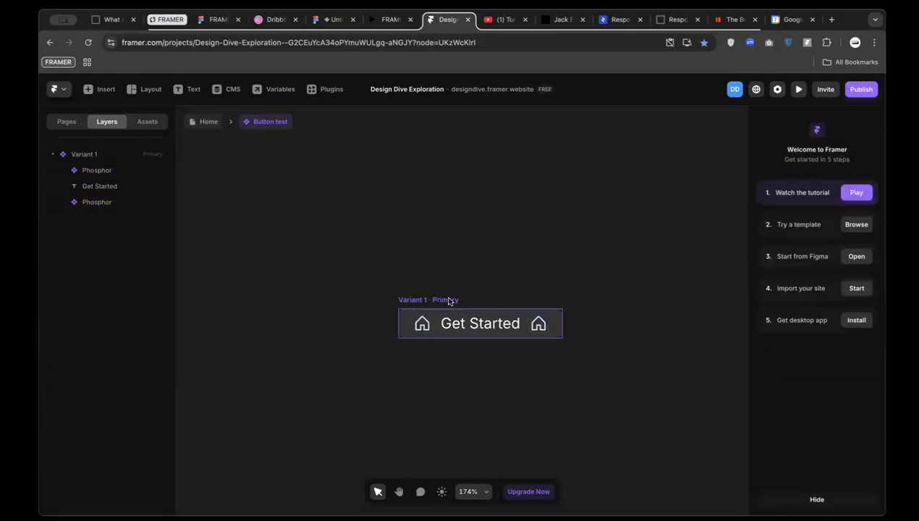
scroll(449, 298, "up", 2)
left_click(416, 330)
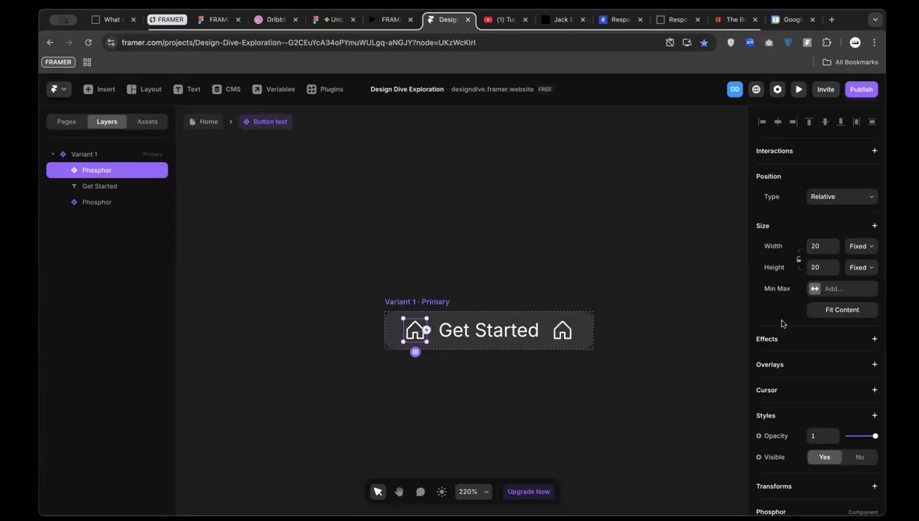
scroll(784, 429, "down", 2)
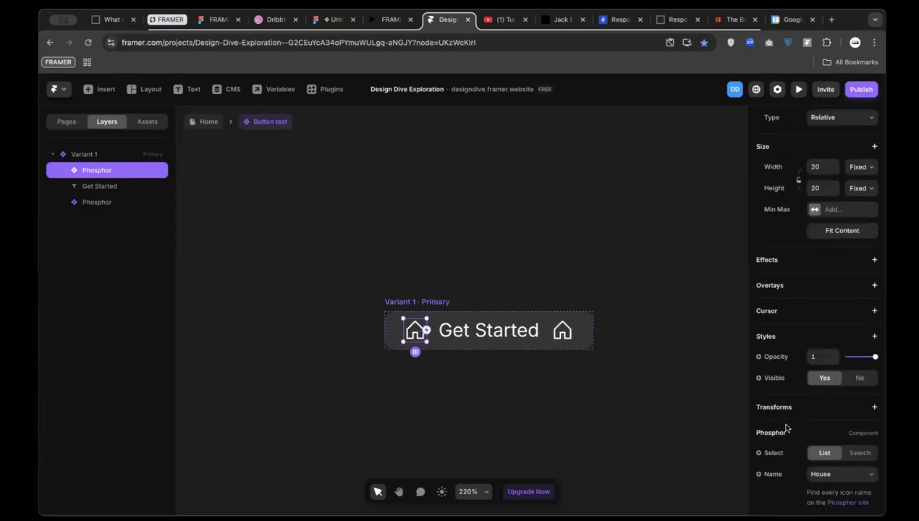
Create a Visible variable, then delete the extra Right icon and duplicate Left icon variables
left_click(759, 378)
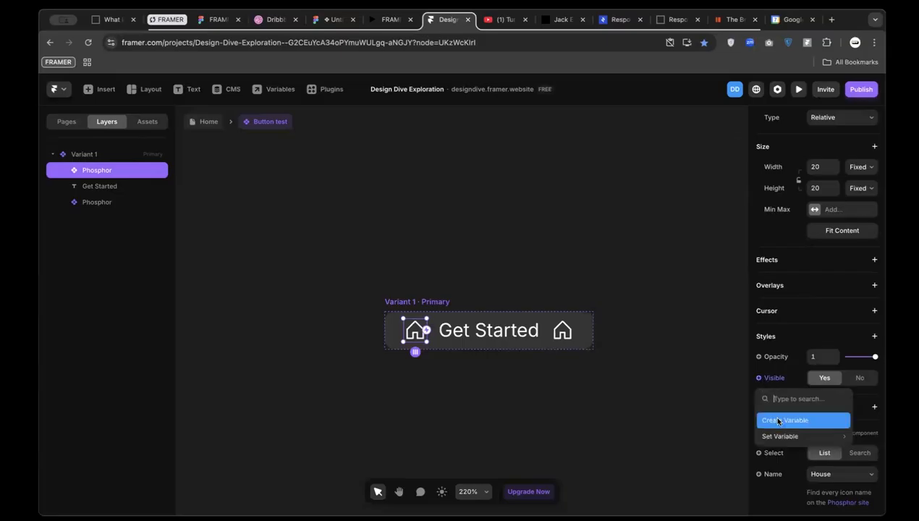
left_click(779, 421)
left_click(383, 353)
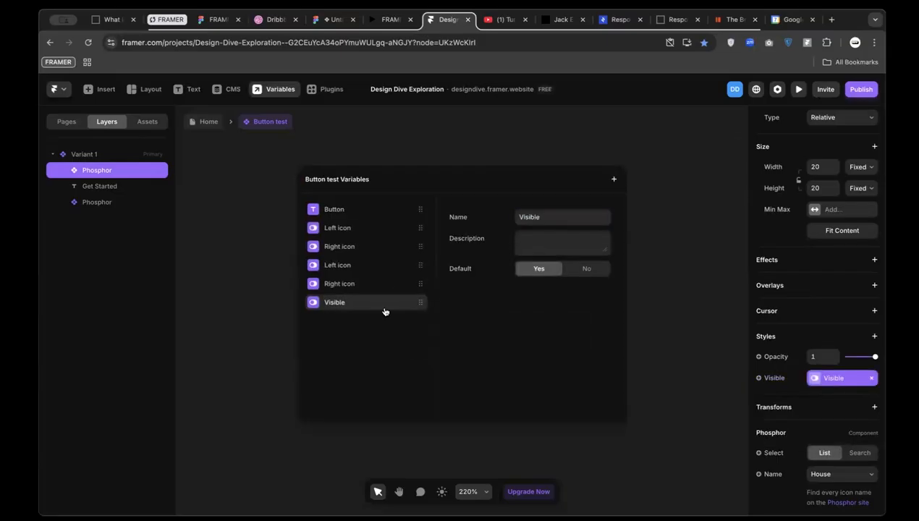
left_click(380, 264)
left_click(412, 246)
right_click(418, 247)
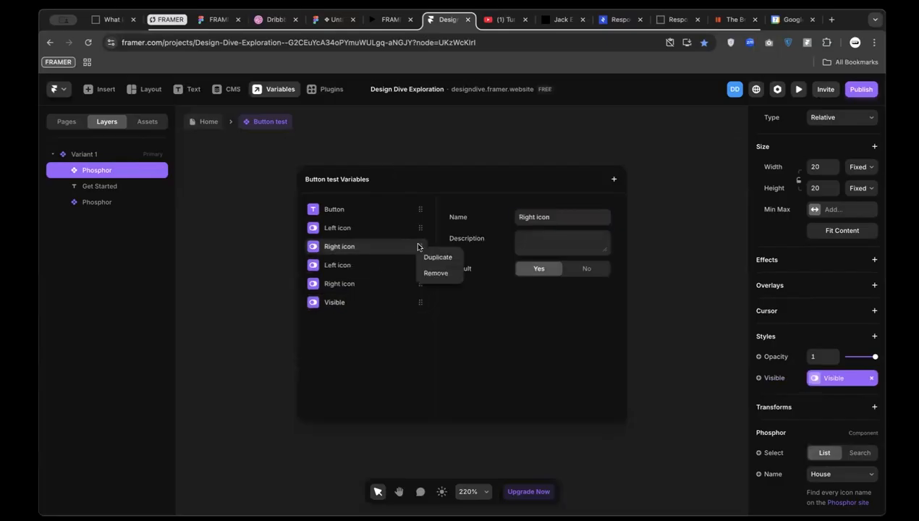
left_click(435, 273)
left_click(396, 248)
right_click(395, 247)
left_click(408, 273)
Delete the remaining Left icon, Right icon and Visible variables
left_click(386, 230)
right_click(386, 231)
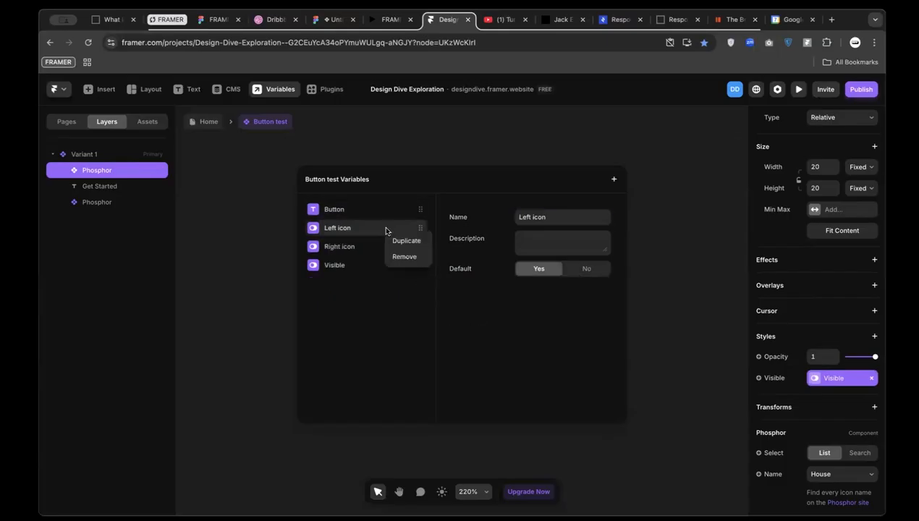
left_click(404, 256)
left_click(385, 225)
right_click(386, 223)
left_click(398, 255)
left_click(377, 229)
right_click(378, 230)
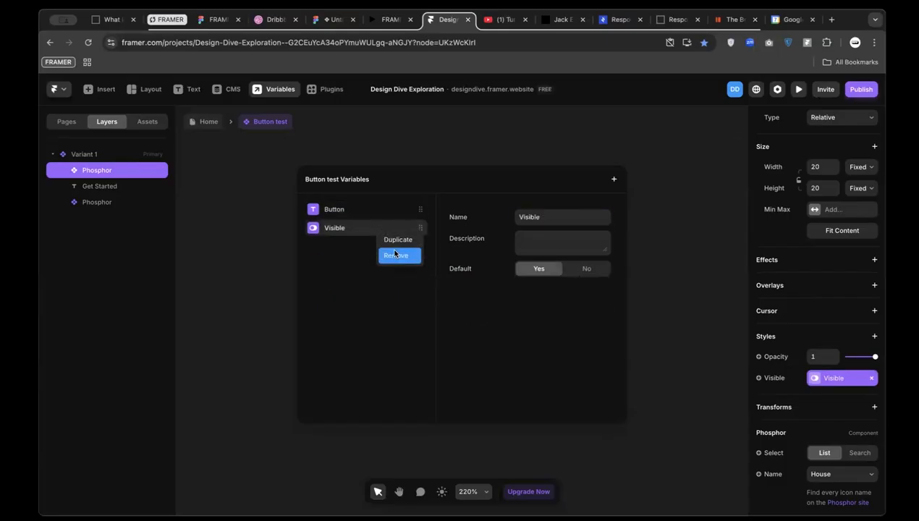
left_click(395, 255)
left_click(652, 191)
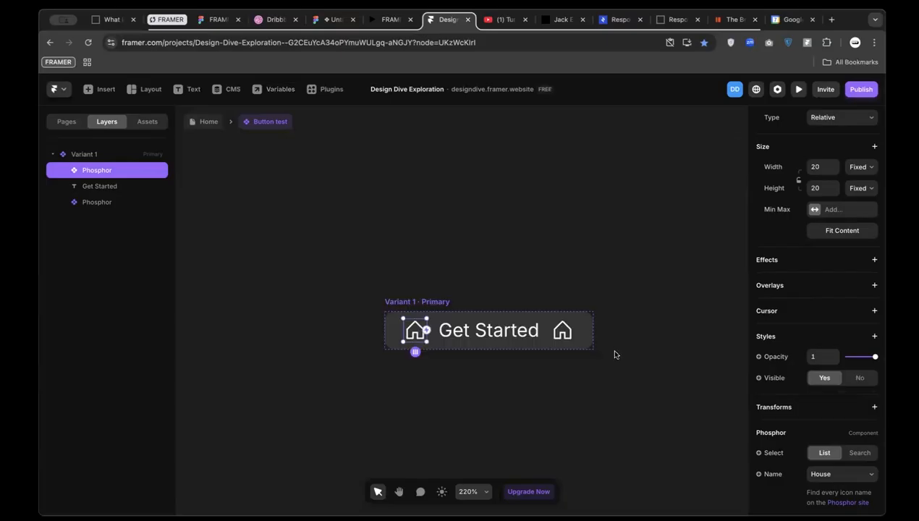
Bind the left house icon's visibility to a new 'Left icon' variable
scroll(767, 443, "down", 1)
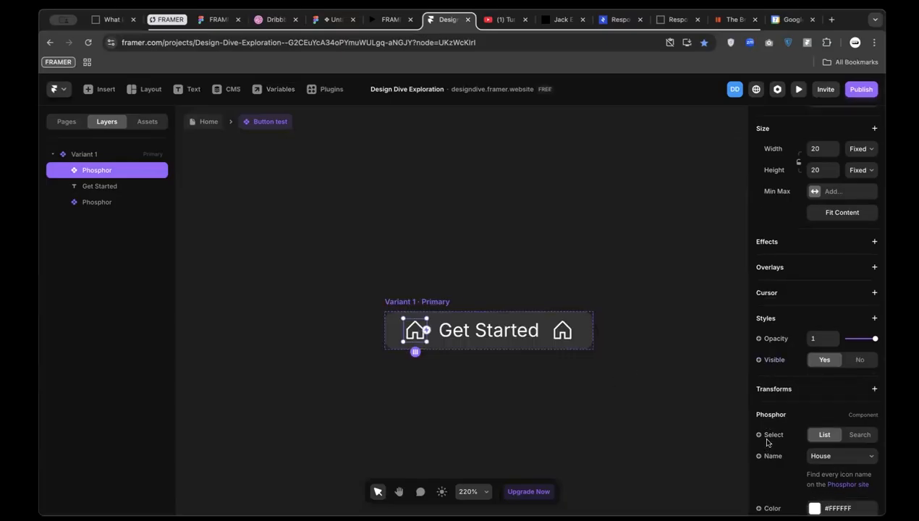
scroll(768, 443, "down", 1)
left_click(758, 340)
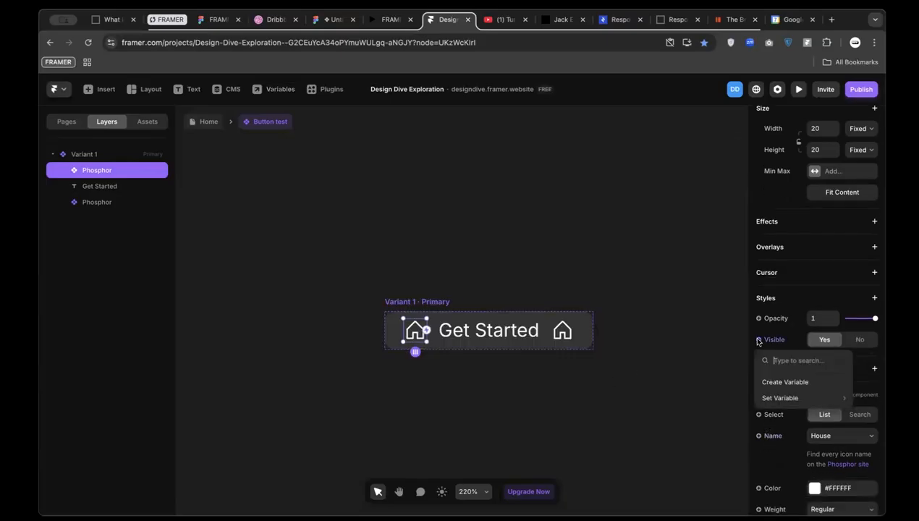
left_click(771, 380)
type("Left icon")
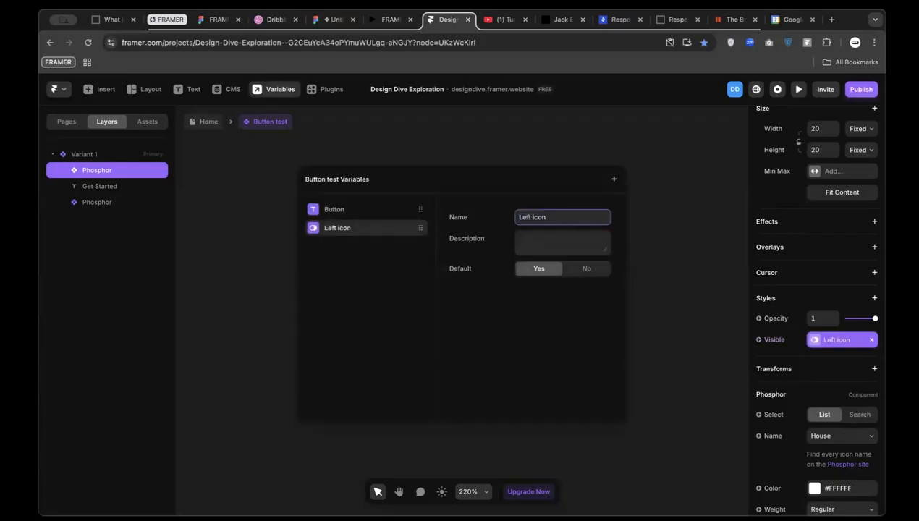
left_click(602, 319)
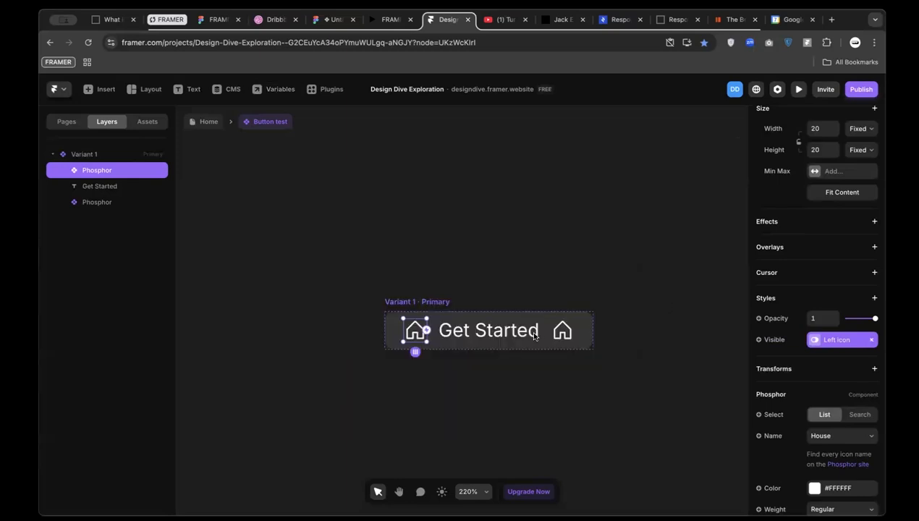
Bind the right house icon's visibility to a new 'Right icon' variable
left_click(564, 332)
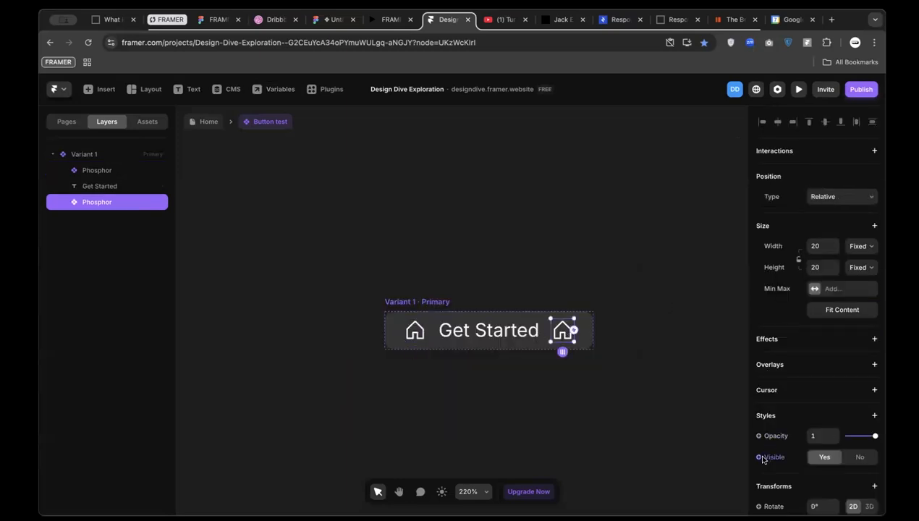
left_click(760, 457)
left_click(781, 436)
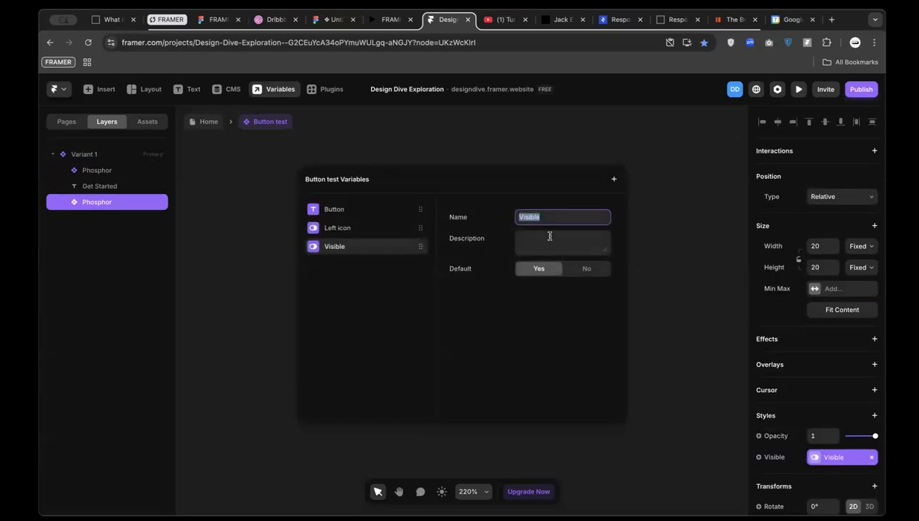
type("Right icon")
left_click(661, 230)
Return to the Home page, where the Learn more instance shows the new toggles
left_click(416, 331)
scroll(767, 375, "down", 3)
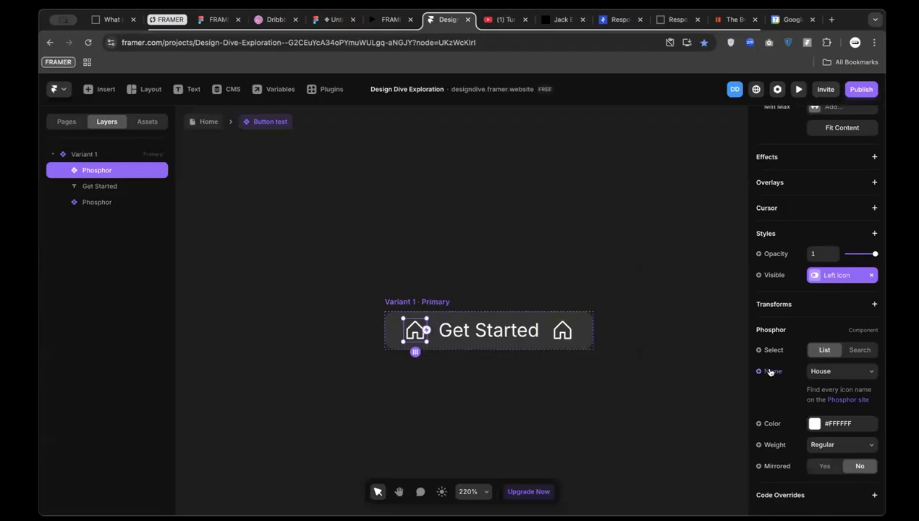
left_click(203, 121)
scroll(371, 402, "left", 2)
scroll(359, 370, "up", 1)
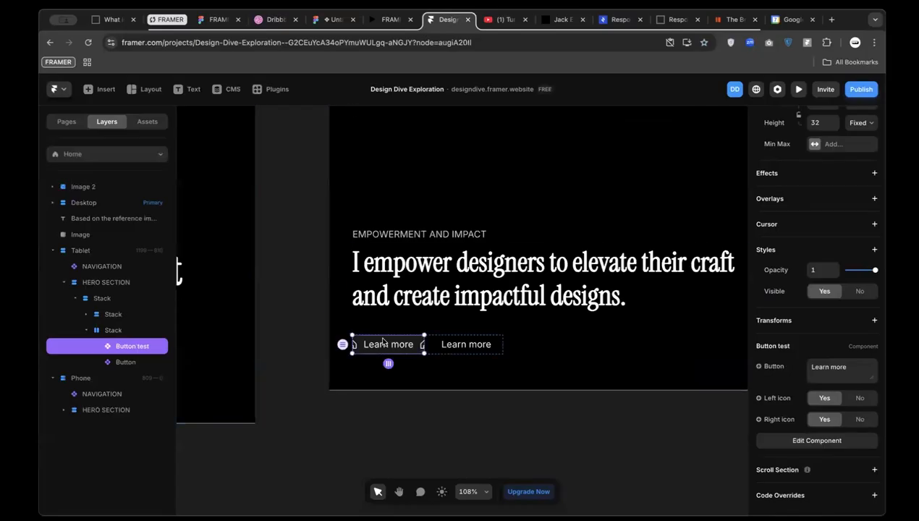
Confirm the Button test component's width stays Fit Content
double_click(389, 349)
scroll(504, 331, "up", 3)
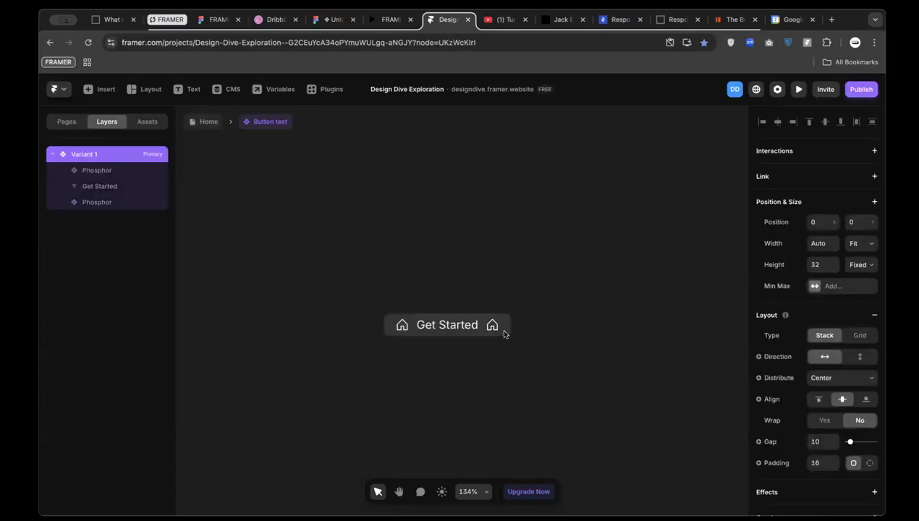
scroll(433, 313, "up", 3)
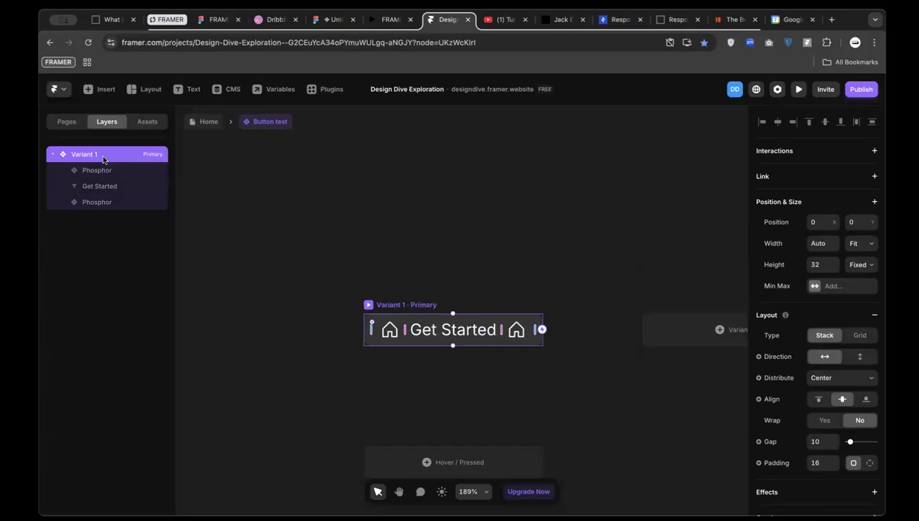
scroll(817, 304, "down", 1)
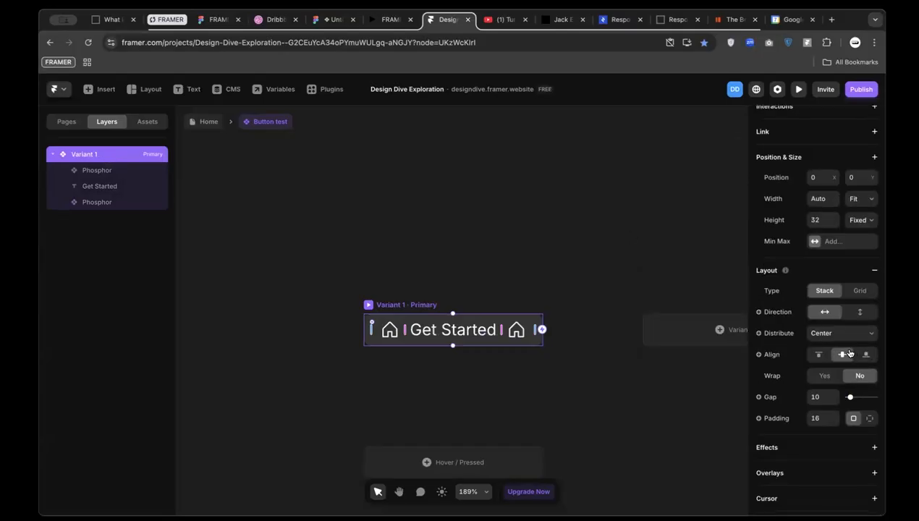
left_click(862, 199)
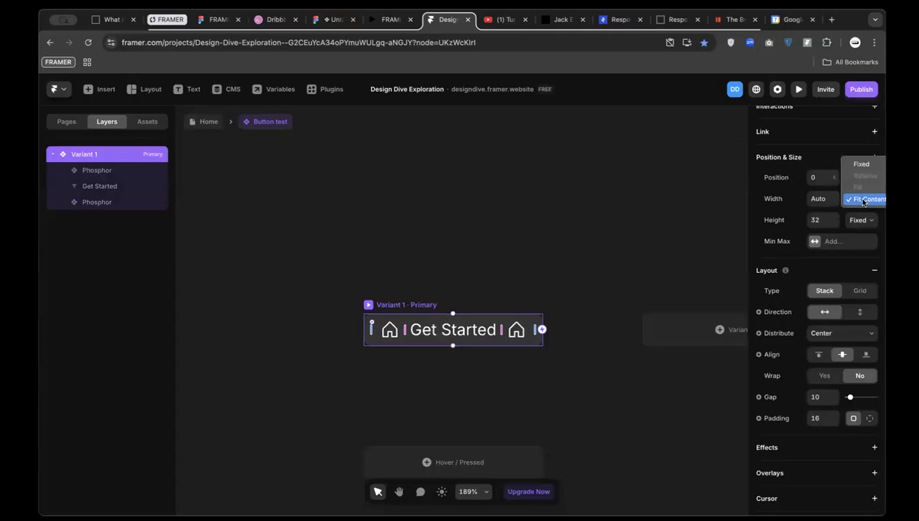
left_click(863, 200)
Back on Home, set the Learn more instance's width to Fit Content
left_click(204, 121)
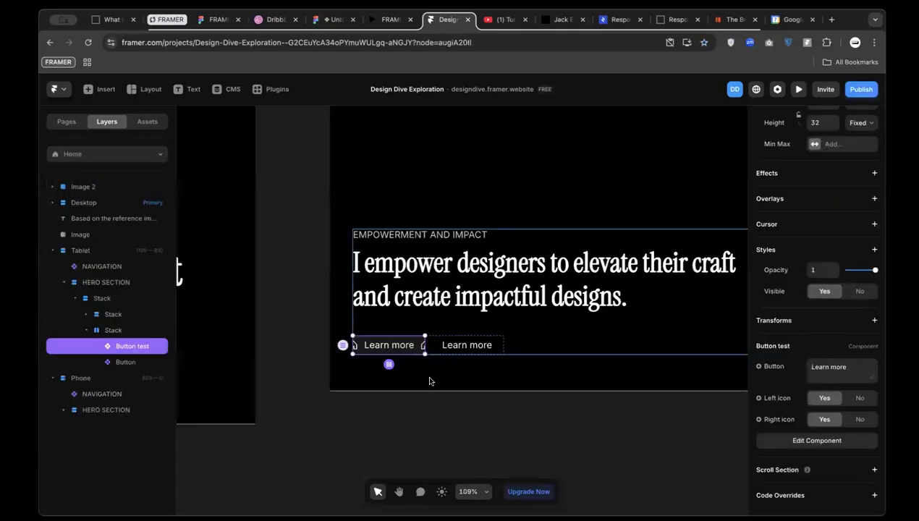
scroll(855, 244, "up", 3)
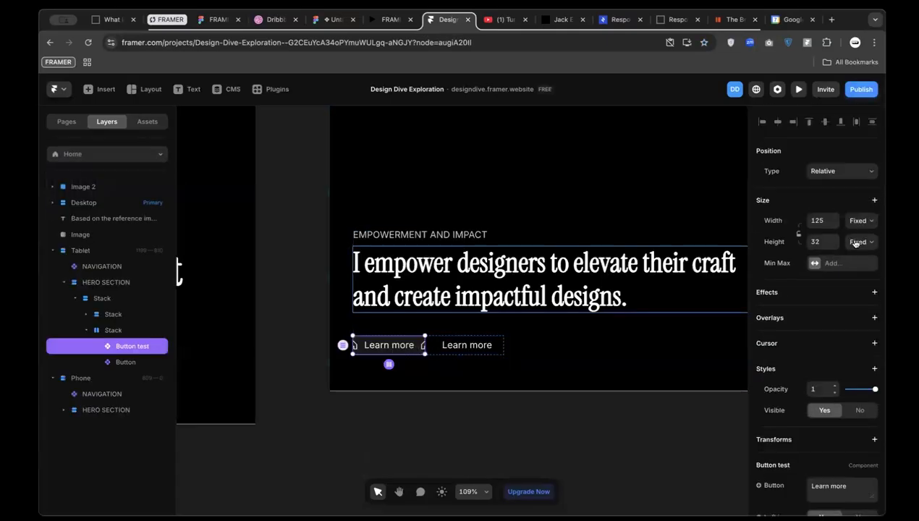
left_click(857, 221)
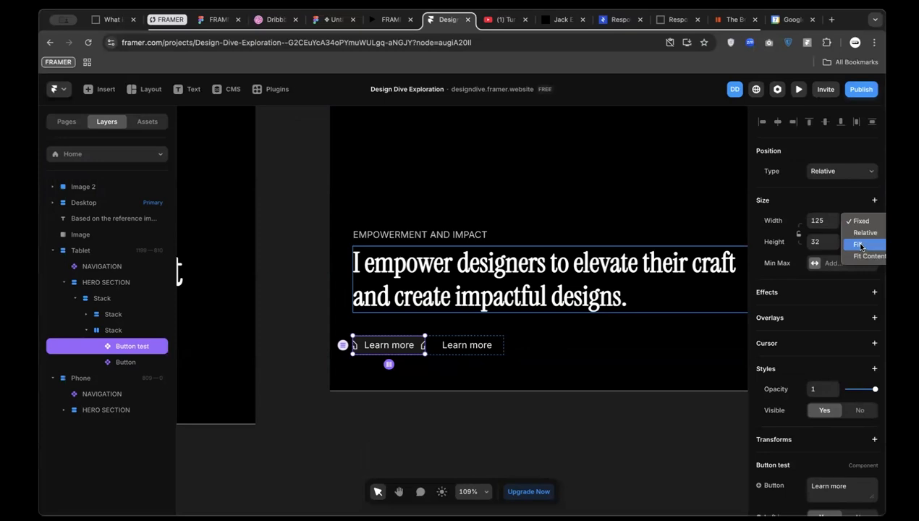
left_click(867, 257)
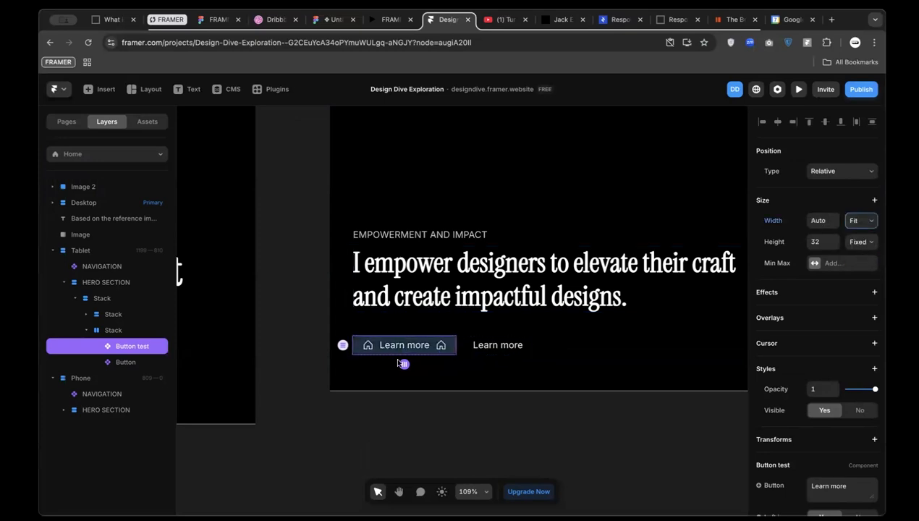
Toggle Left icon and Right icon off and back on so both house icons show
scroll(800, 376, "down", 3)
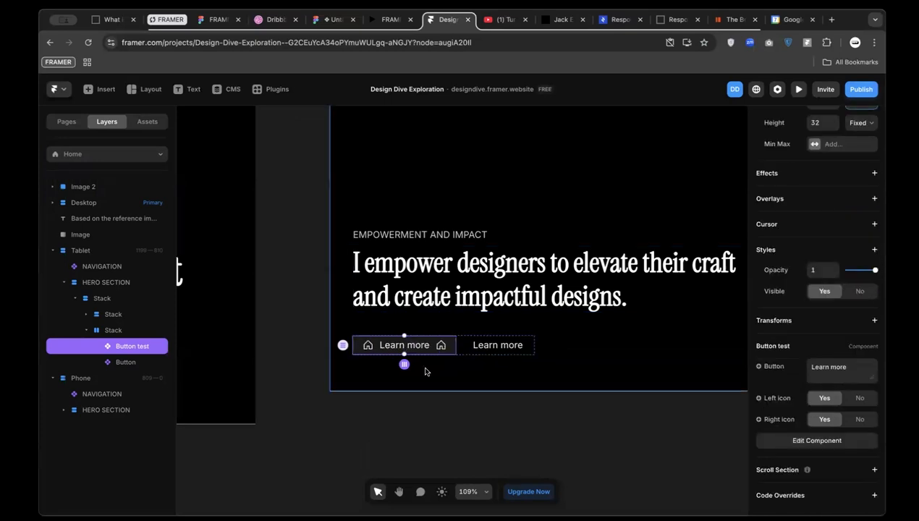
scroll(426, 371, "up", 3)
left_click(857, 399)
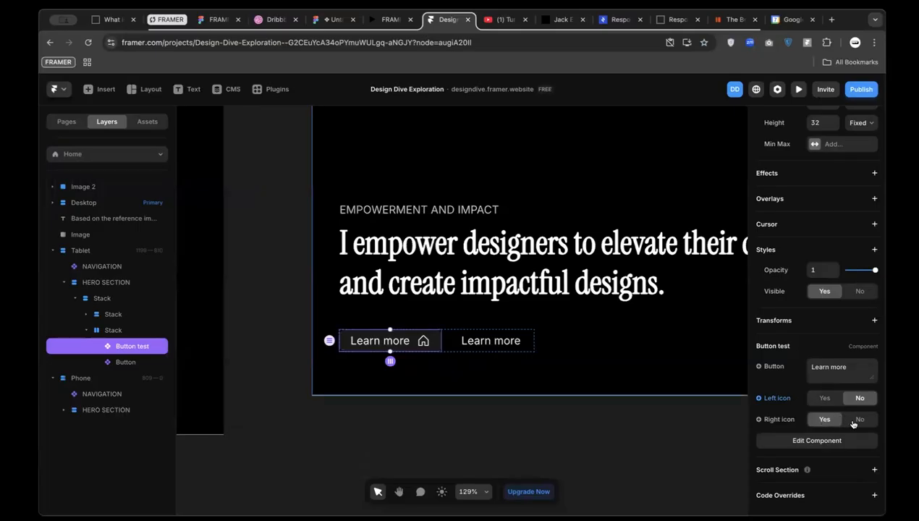
left_click(858, 420)
left_click(825, 420)
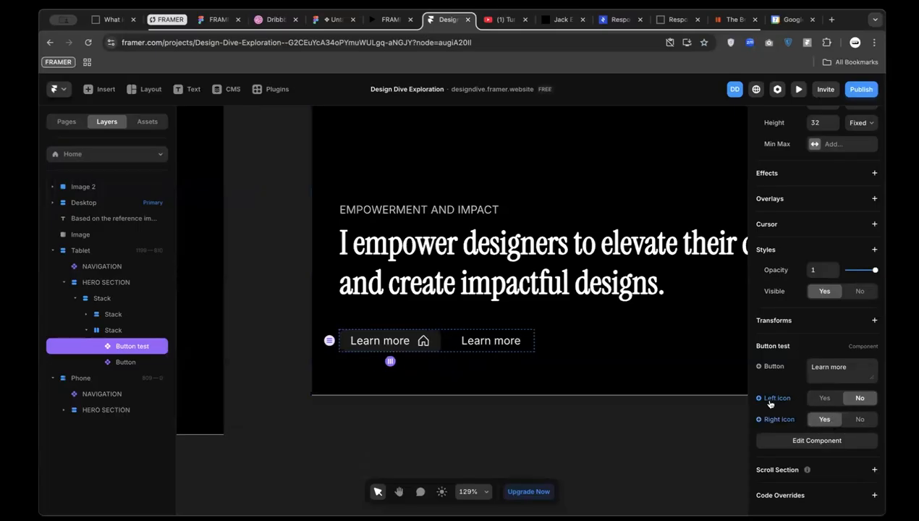
left_click(824, 398)
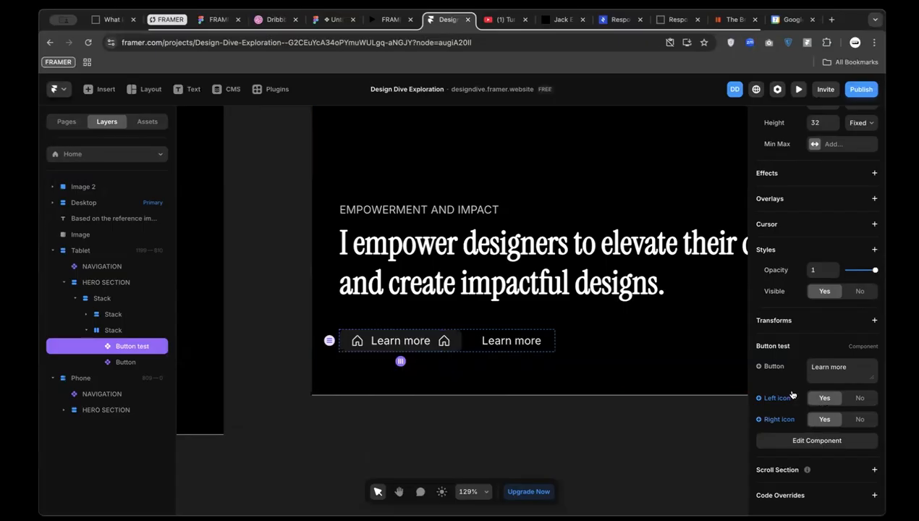
Expose the left house icon's name as a 'Left icon name' variable
double_click(367, 341)
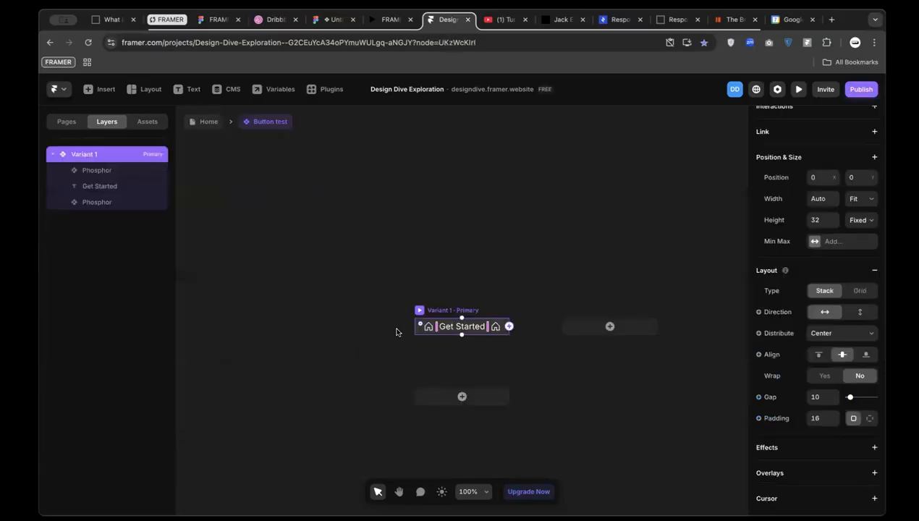
scroll(409, 334, "up", 3)
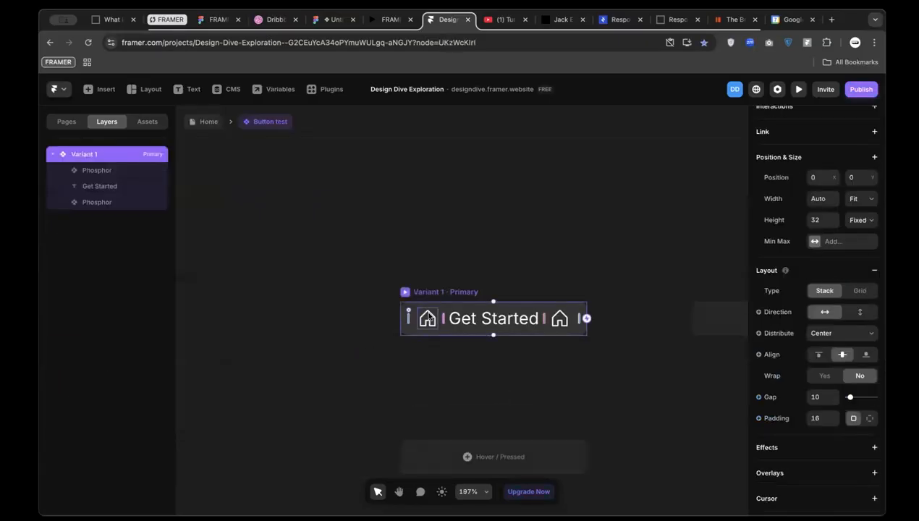
left_click(430, 322)
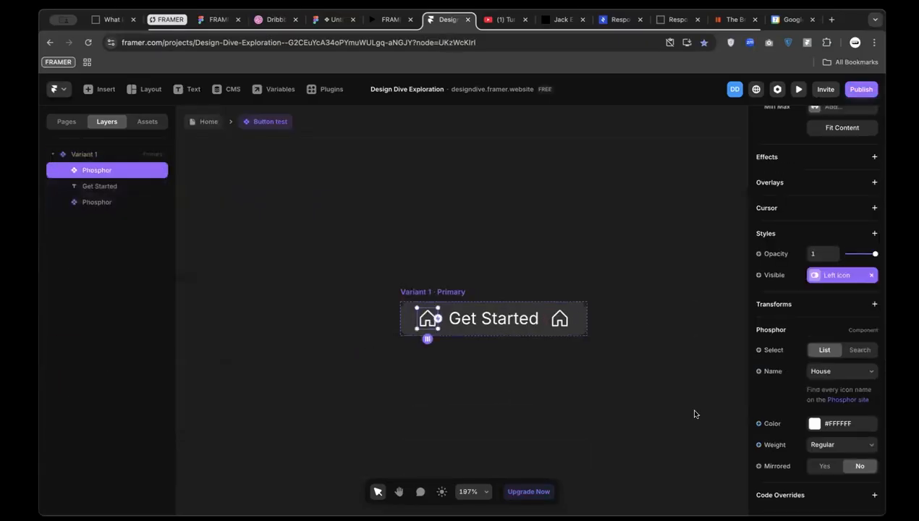
left_click(764, 372)
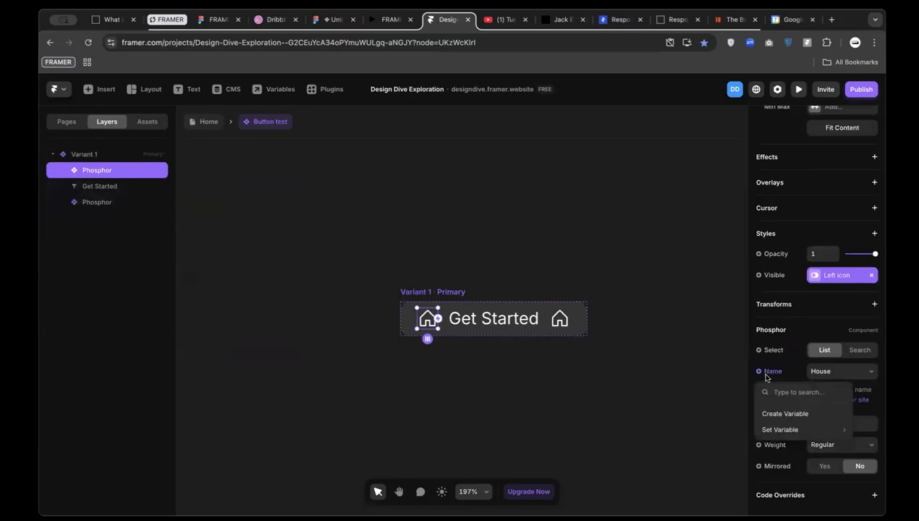
left_click(783, 414)
key("BackSpace")
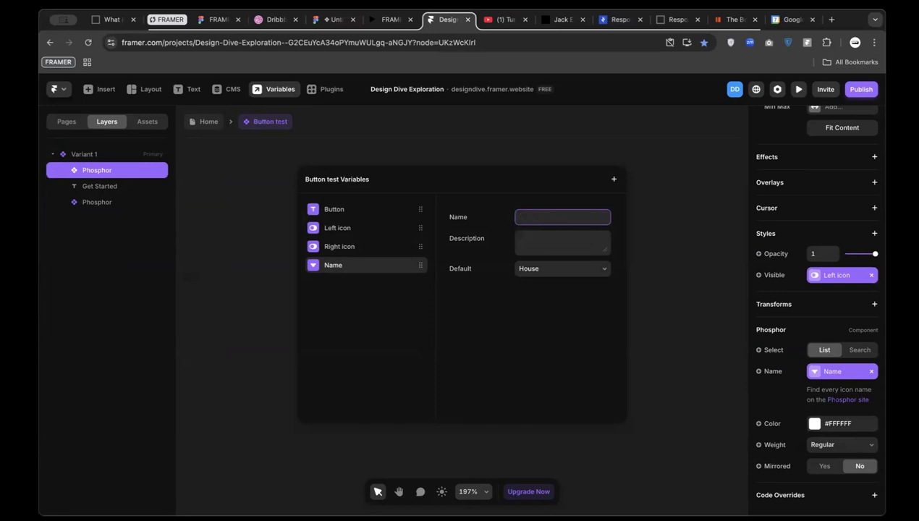
type("Left icon name")
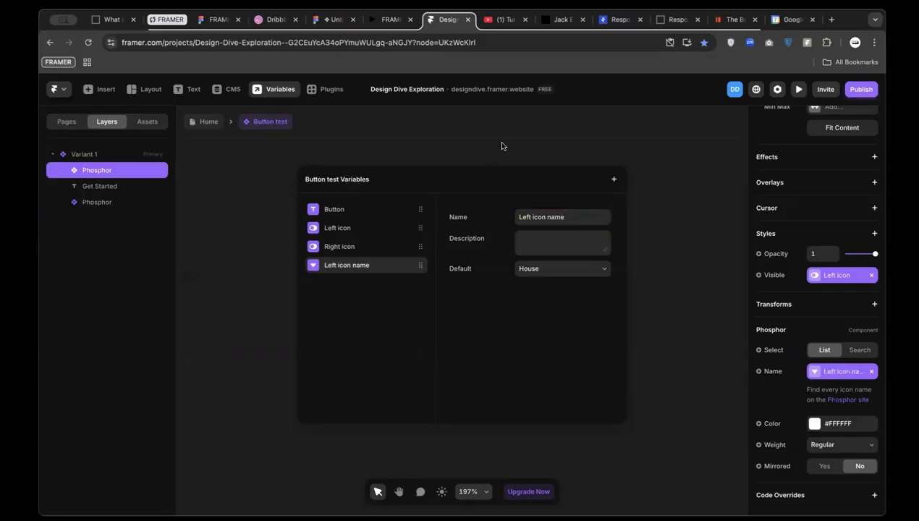
left_click(499, 142)
Expose the right house icon's name as 'Right icon name' and go back Home
left_click(558, 317)
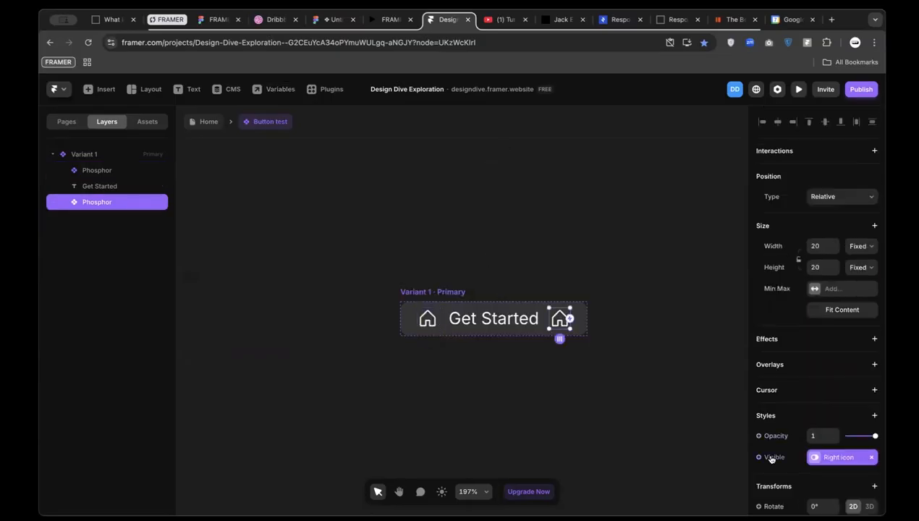
scroll(772, 455, "down", 5)
left_click(766, 409)
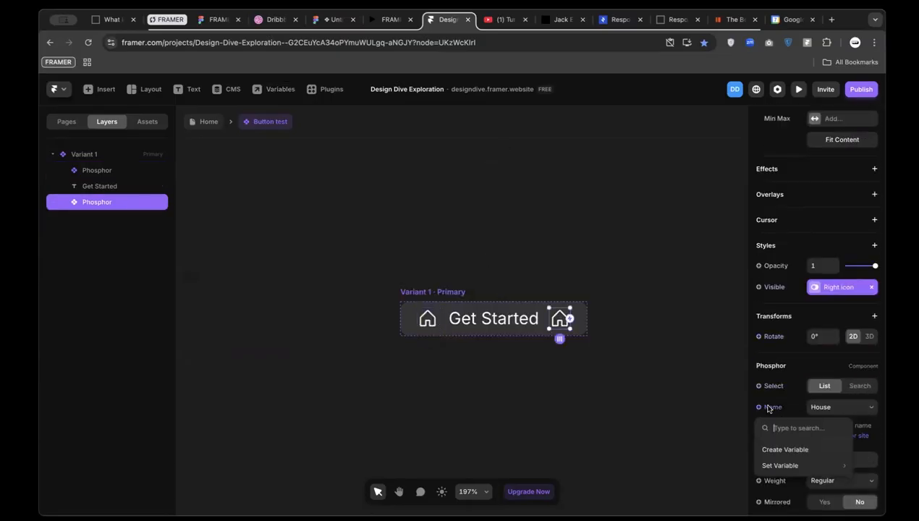
left_click(782, 450)
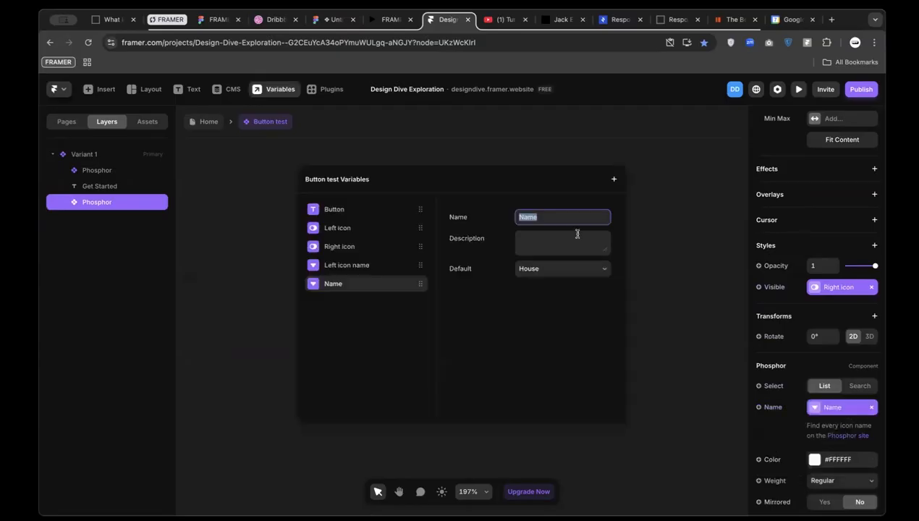
type("Right icon n")
left_click(220, 205)
left_click(199, 122)
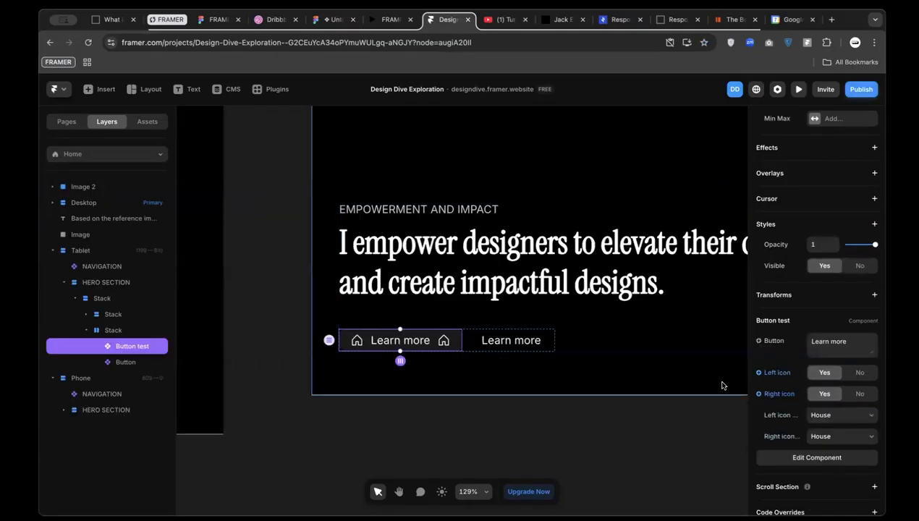
Try HourglassLow and Heart before settling on GraphicsCard for the left icon; set the right icon to HeartHalf
left_click(829, 416)
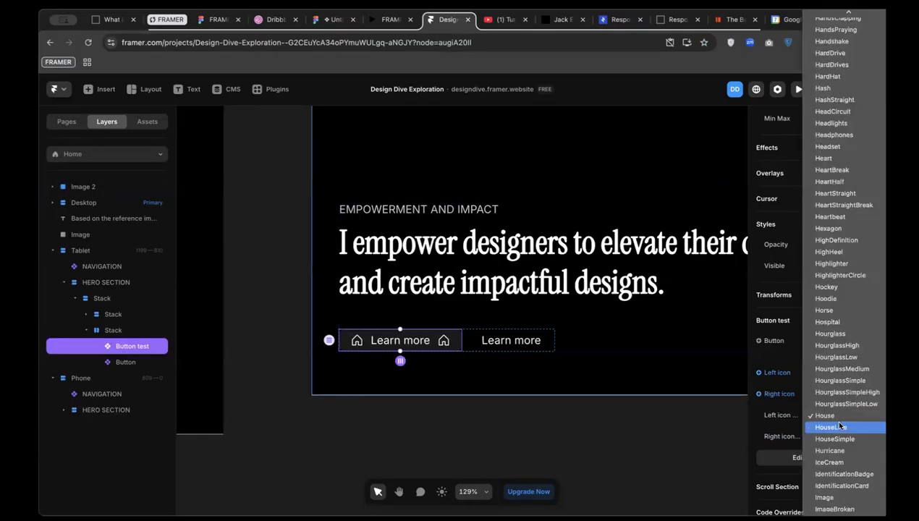
left_click(837, 362)
left_click(838, 416)
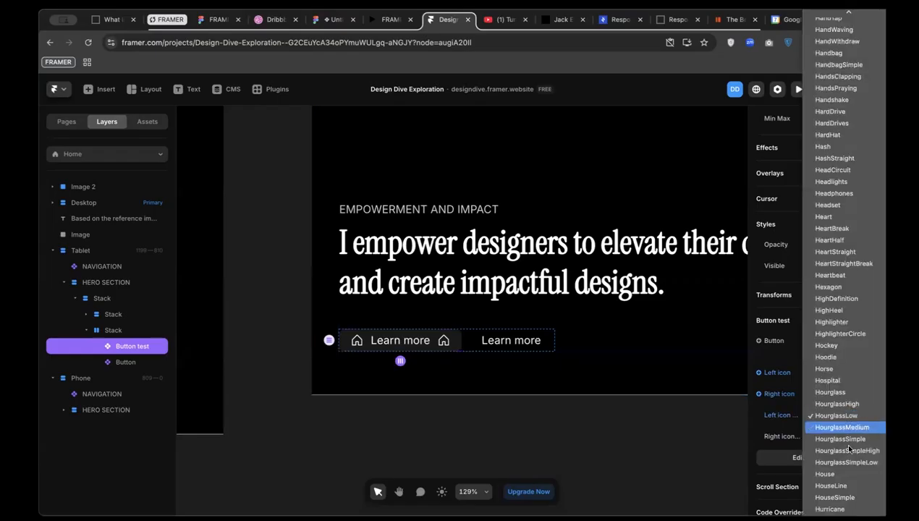
left_click(852, 221)
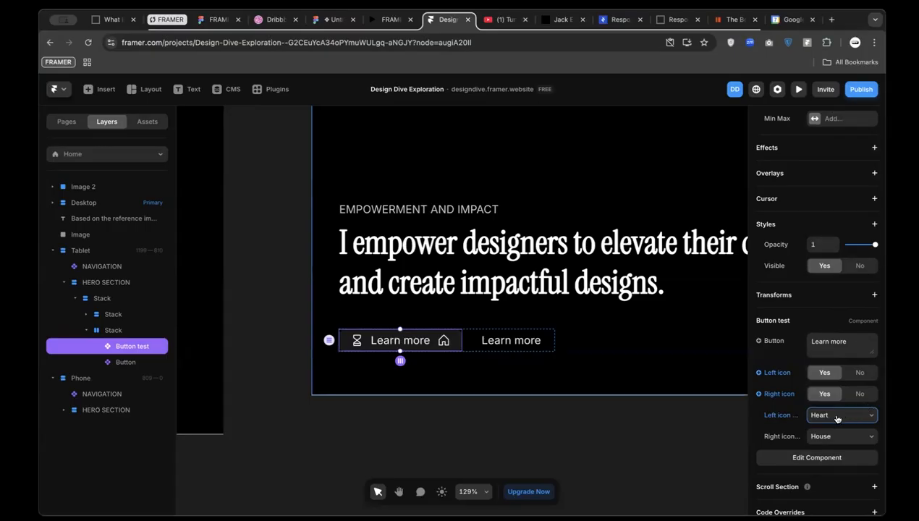
left_click(834, 418)
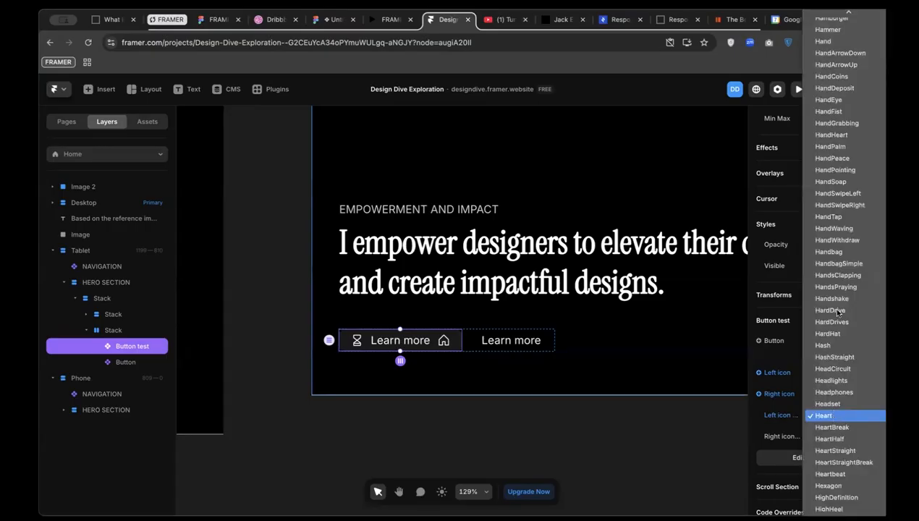
left_click(838, 217)
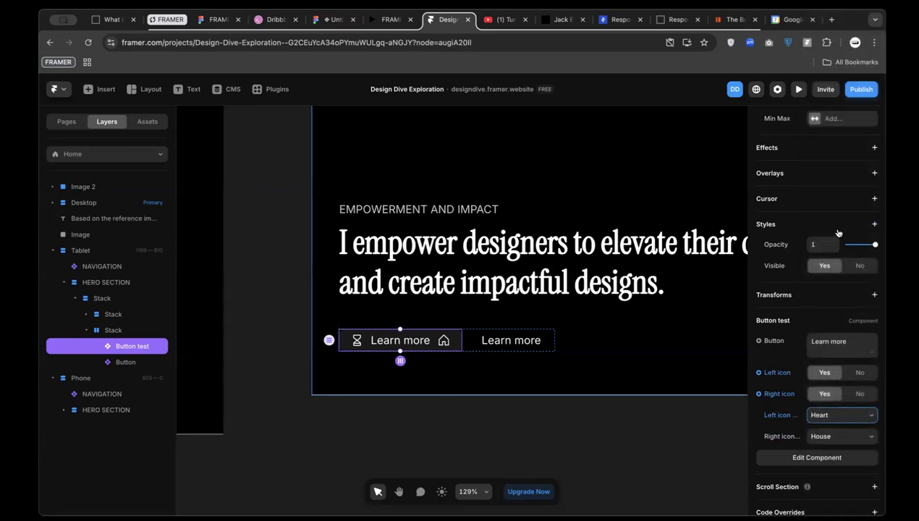
left_click(832, 414)
left_click(838, 135)
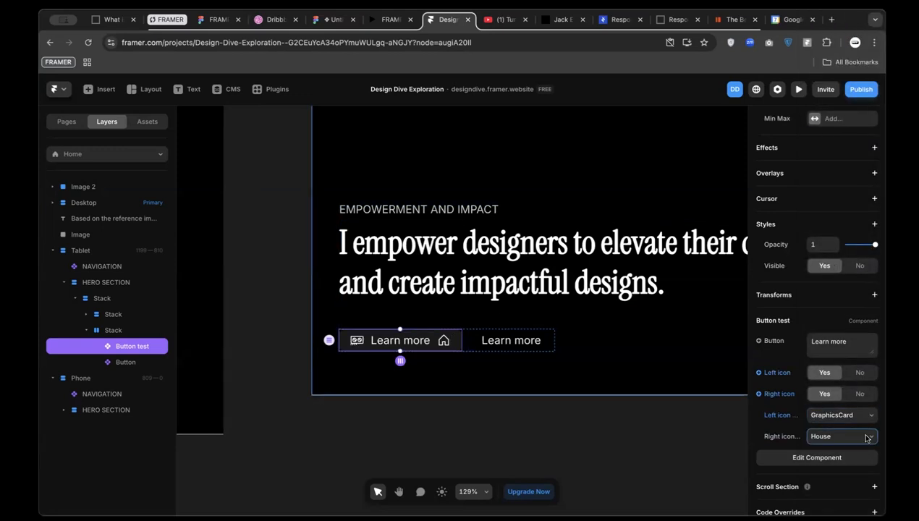
left_click(842, 436)
left_click(830, 203)
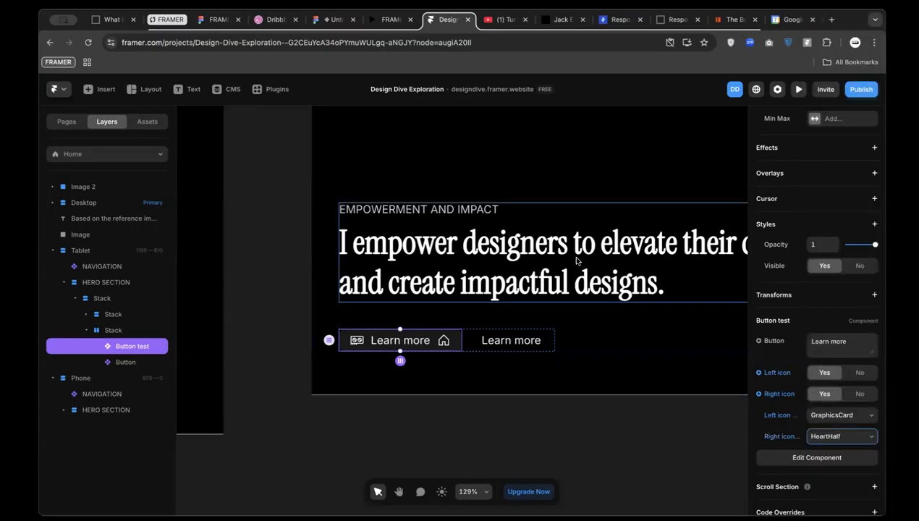
In Button test, switch both Phosphor icons' Select mode to Search
double_click(432, 340)
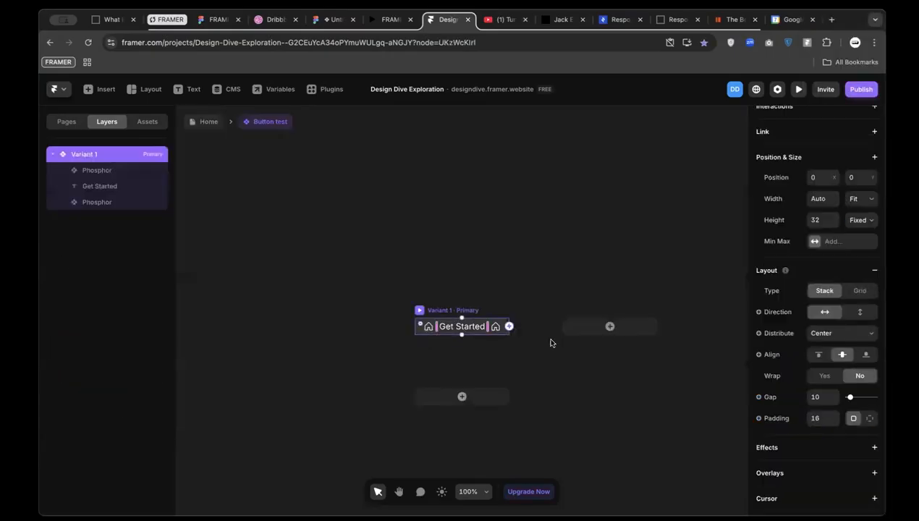
scroll(513, 358, "up", 3)
left_click(488, 317)
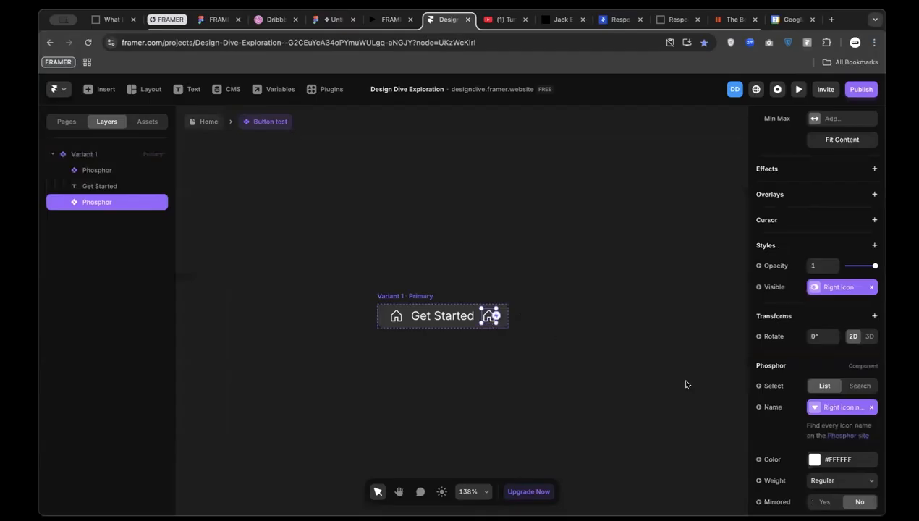
left_click(854, 386)
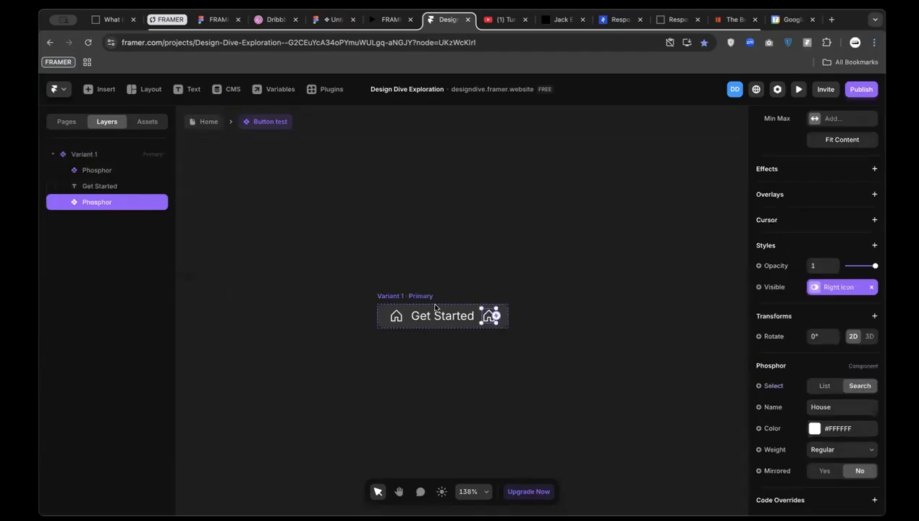
left_click(394, 312)
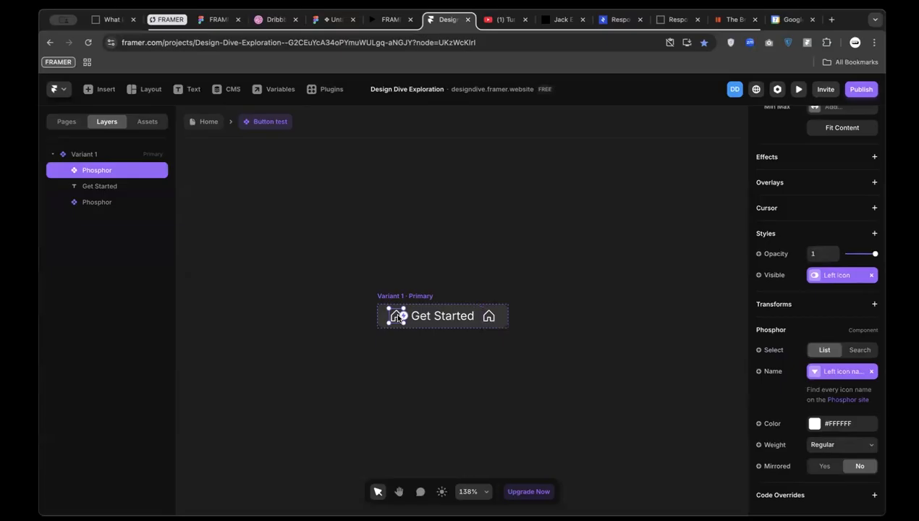
left_click(854, 351)
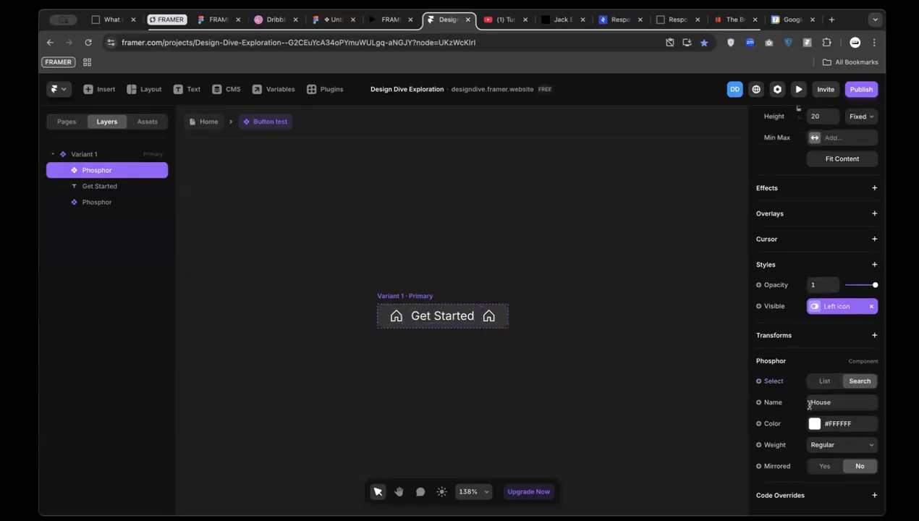
Expose the left icon's Name as a 'Left icon search' variable and return Home
left_click(771, 404)
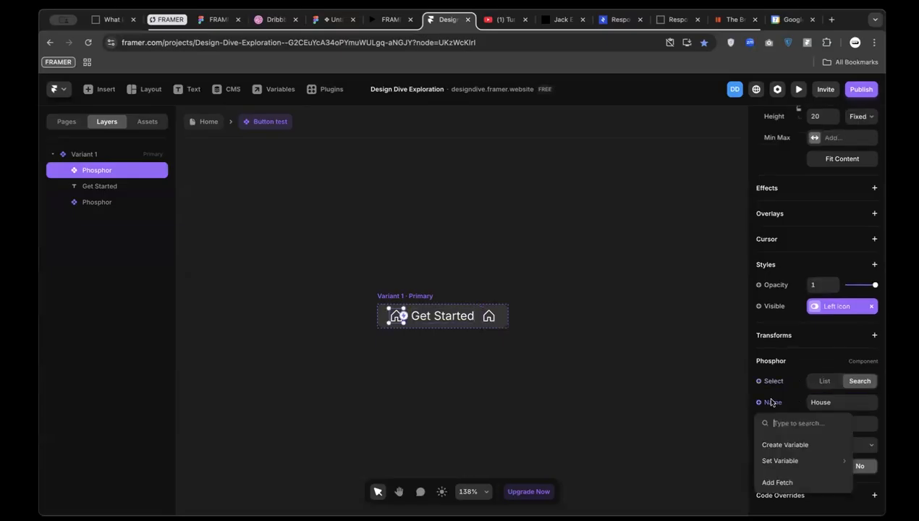
left_click(784, 443)
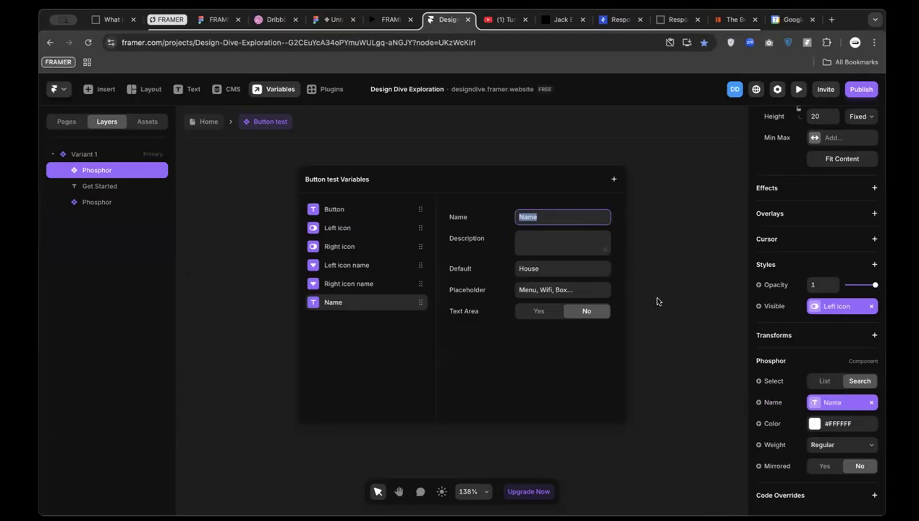
type("Le")
left_click(658, 248)
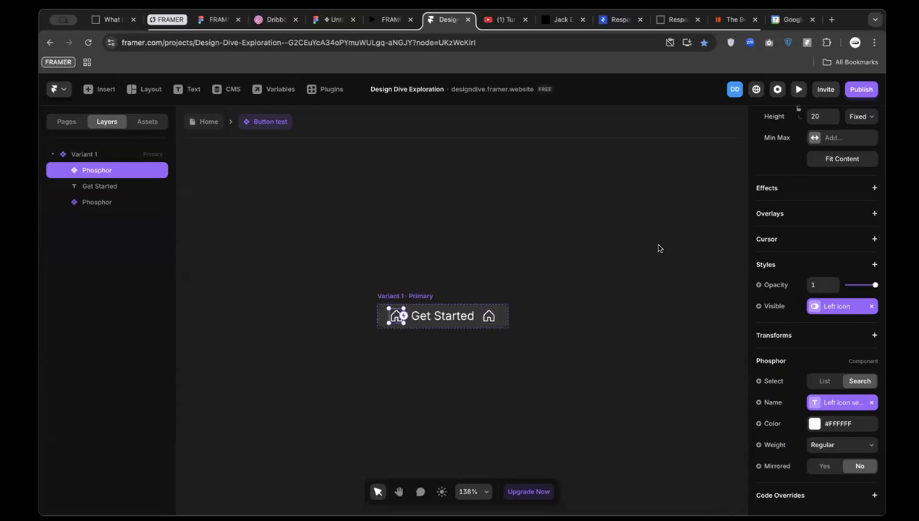
left_click(197, 123)
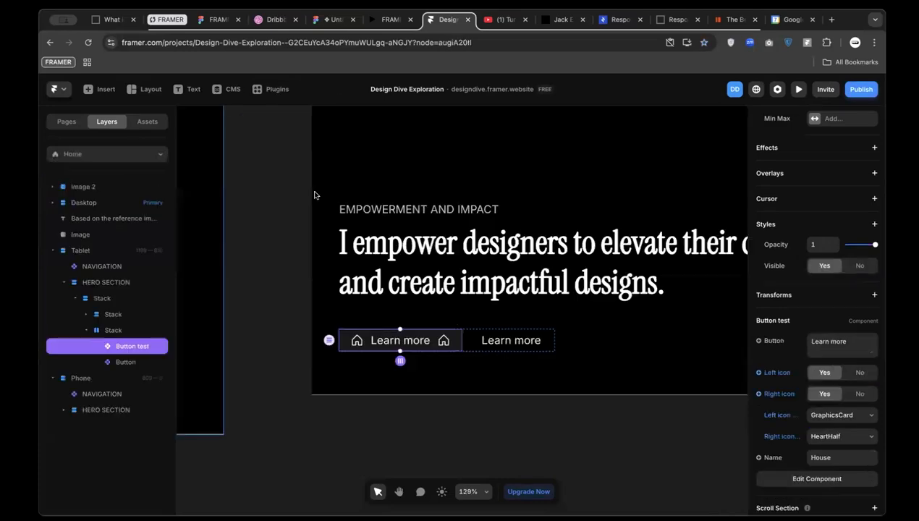
Enter 'list' as the Left icon search value, then reopen Button test with its right icon selected
left_click(834, 460)
type("x")
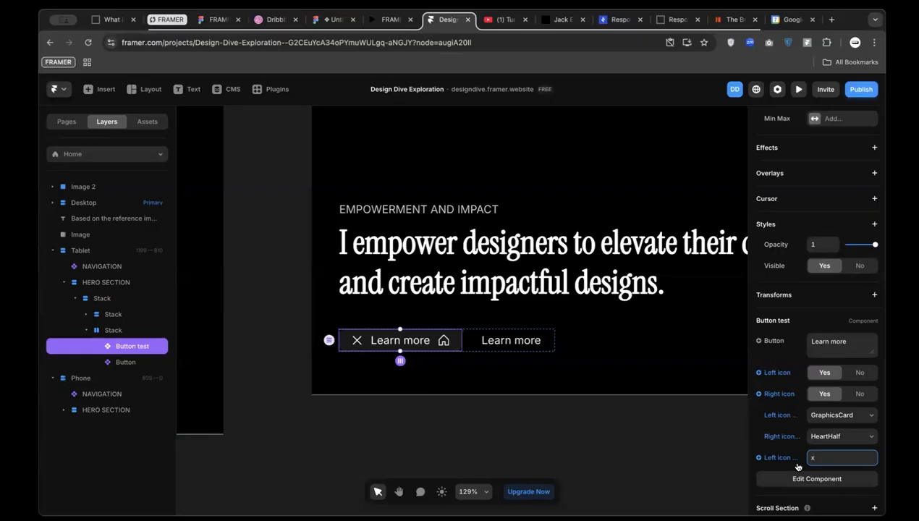
type("t")
left_click(440, 340)
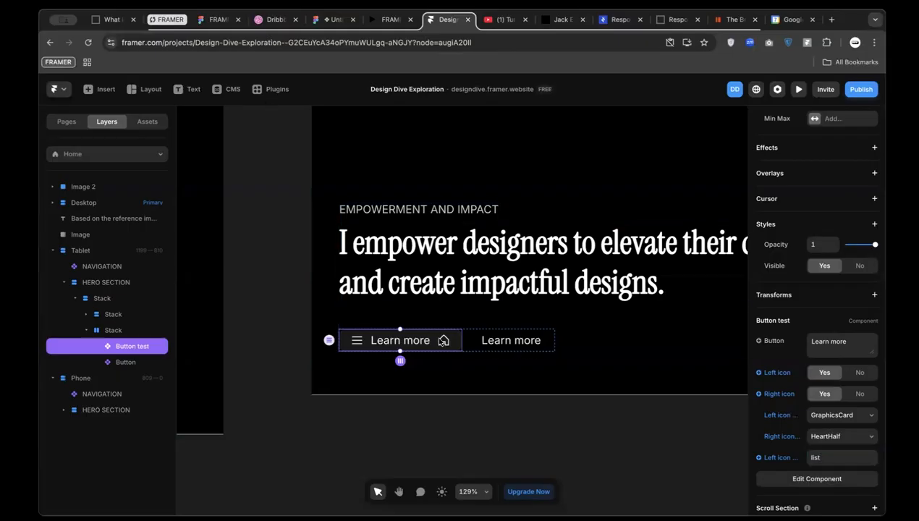
double_click(443, 340)
left_click(497, 328)
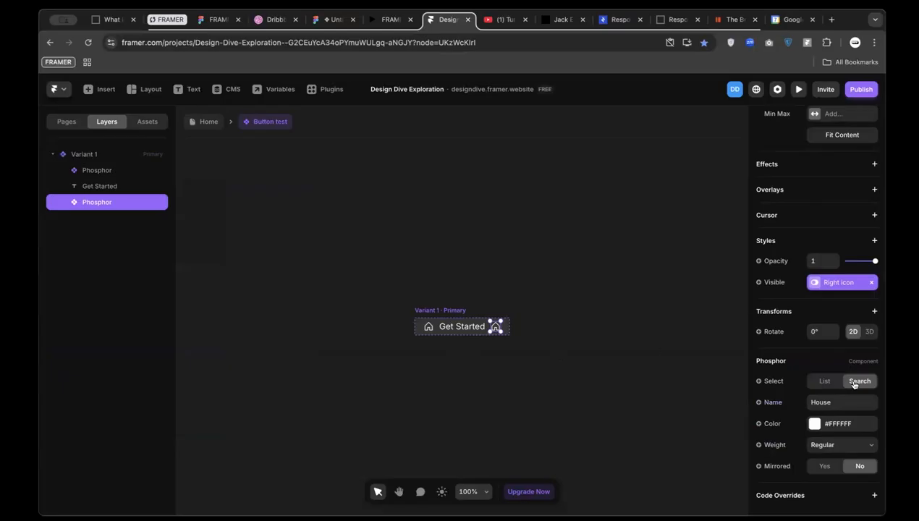
Bind the right icon's Name to a 'Right icon search' variable, then go back to Home
left_click(769, 403)
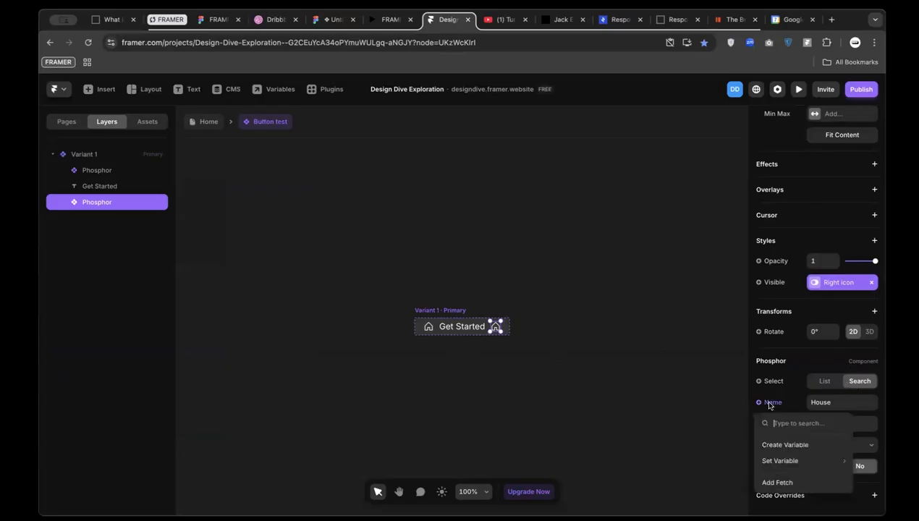
left_click(794, 445)
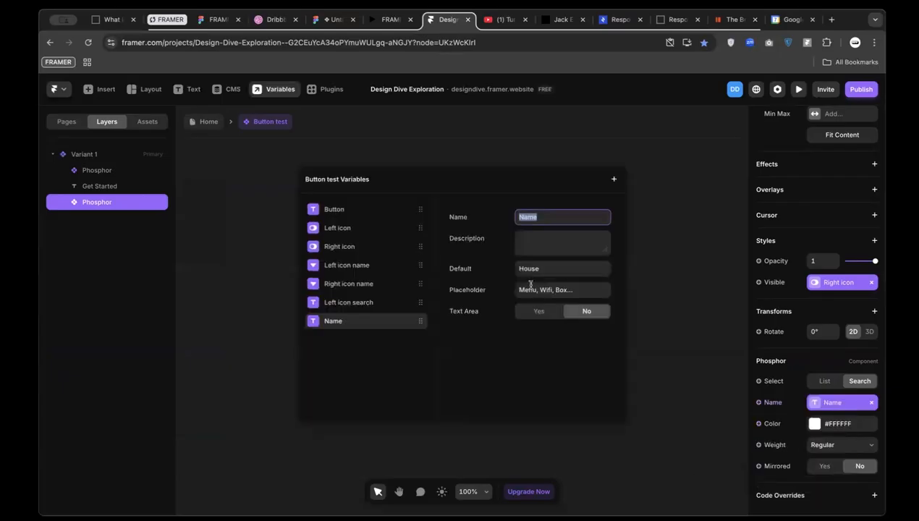
type("Right icon search")
key("Return")
left_click(250, 200)
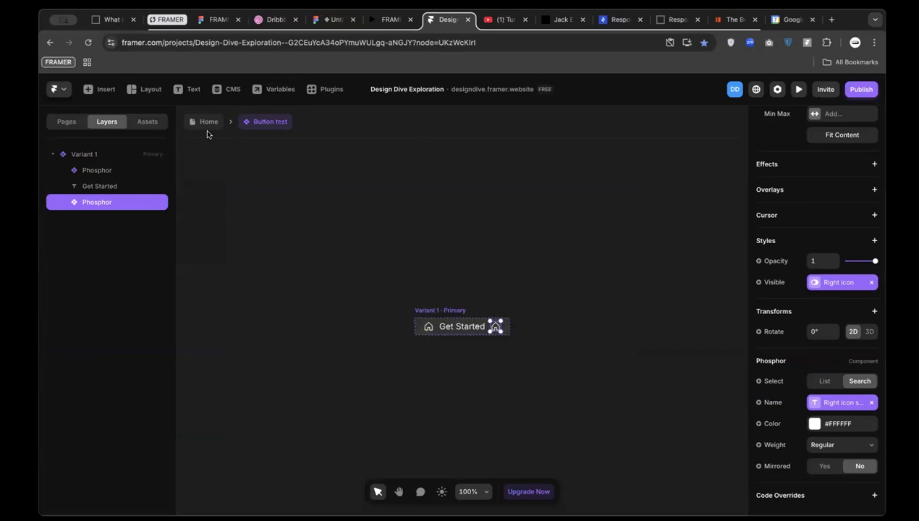
left_click(202, 121)
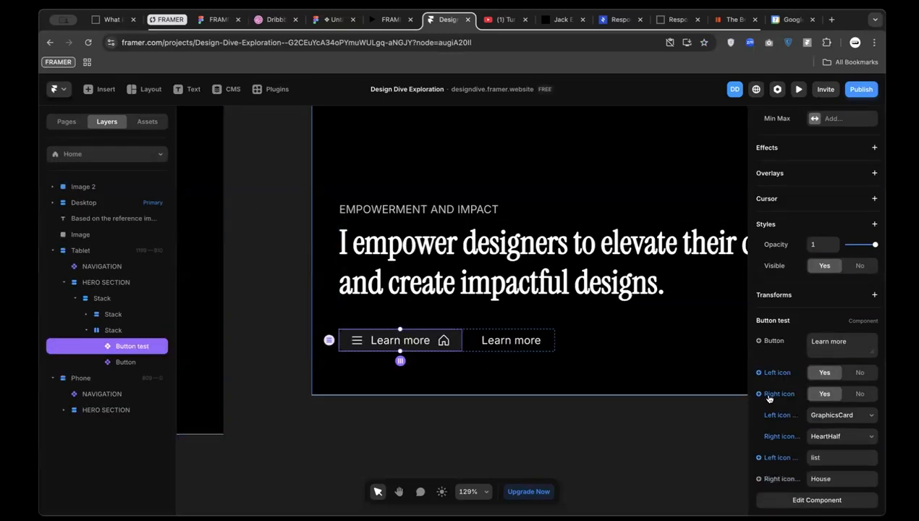
Hide both the left and right icons on the button
left_click(860, 393)
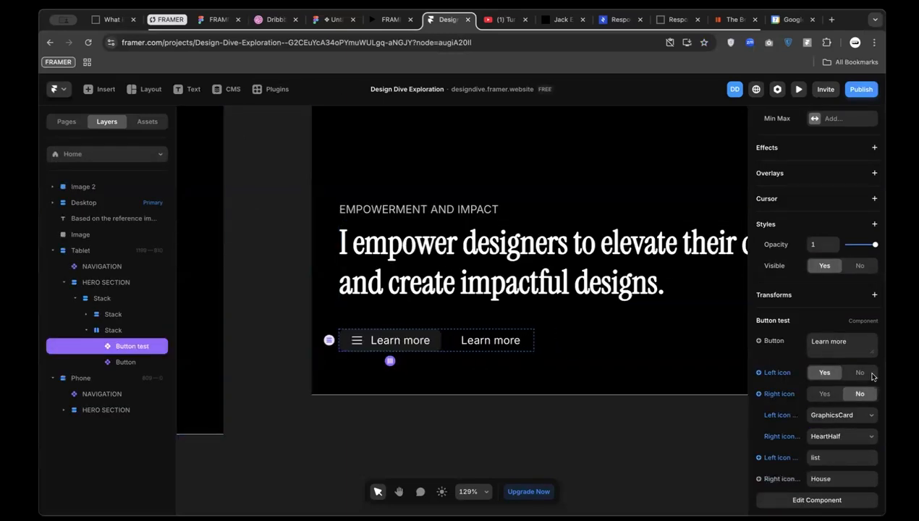
left_click(859, 374)
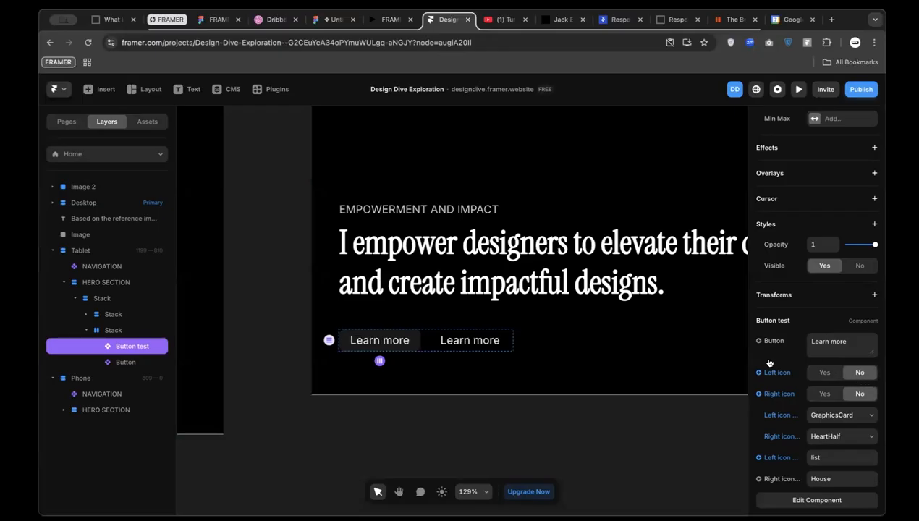
left_click(823, 372)
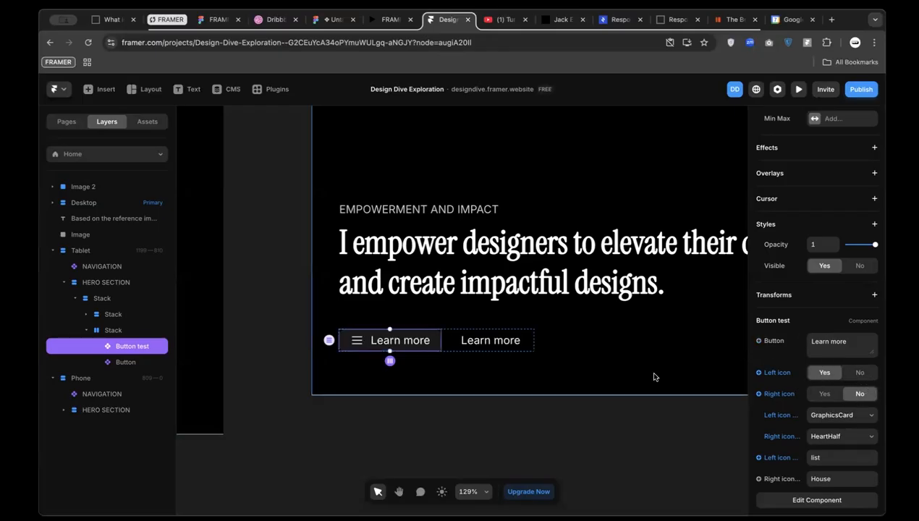
left_click(858, 373)
Open the /about-us page, then bring up the Untitled UI Figma reference
scroll(226, 211, "down", 5)
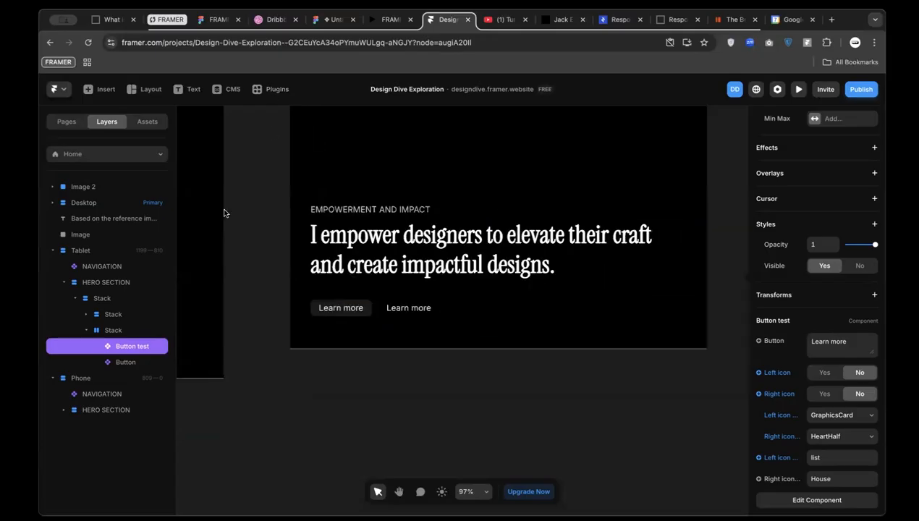
left_click(114, 156)
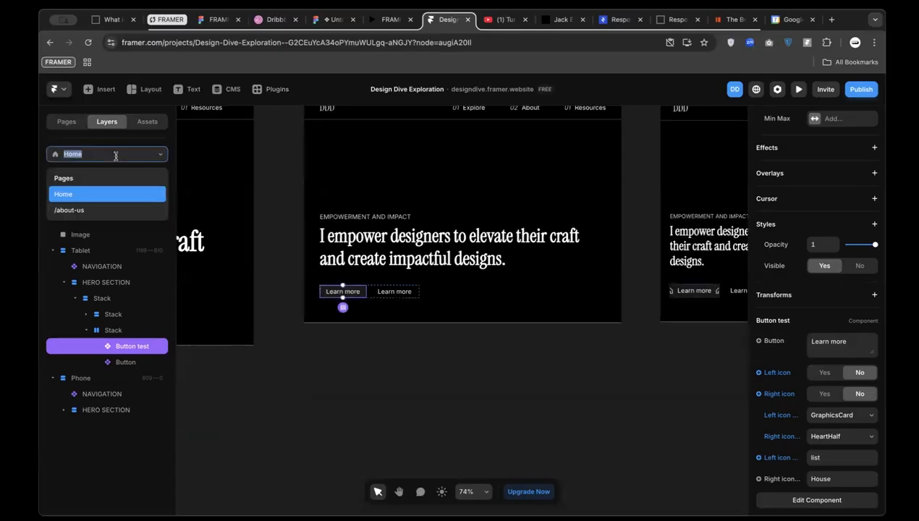
left_click(125, 204)
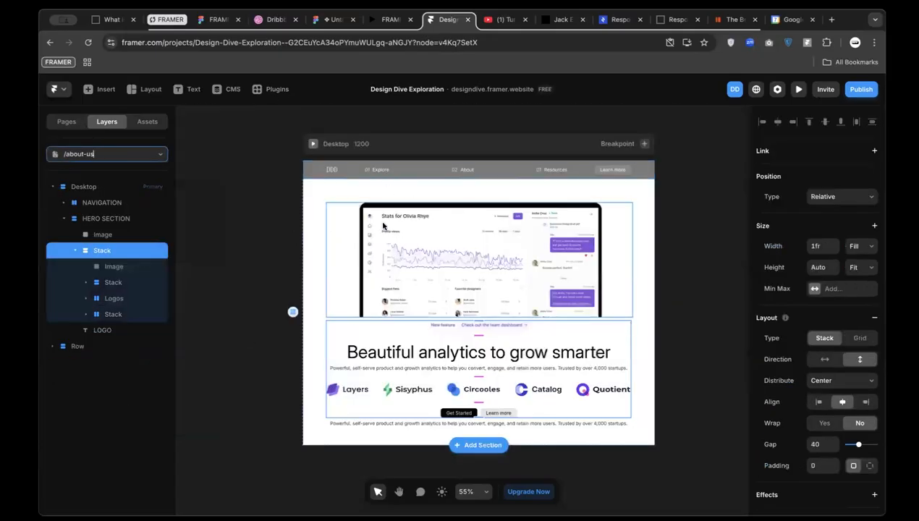
left_click(248, 209)
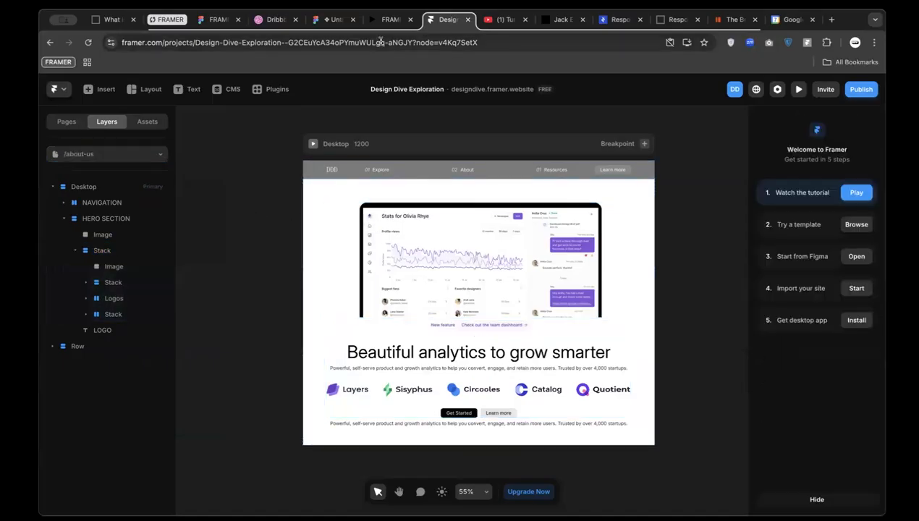
left_click(324, 24)
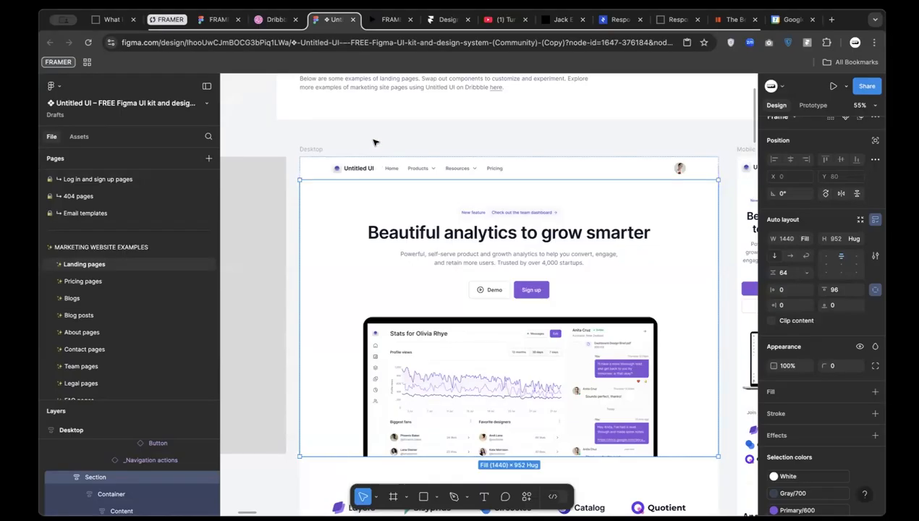
left_click(375, 142)
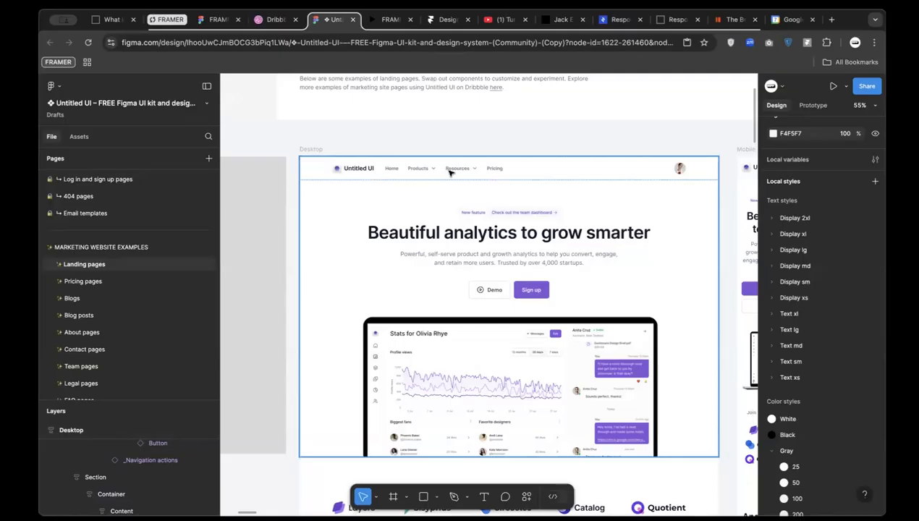
scroll(456, 205, "down", 3)
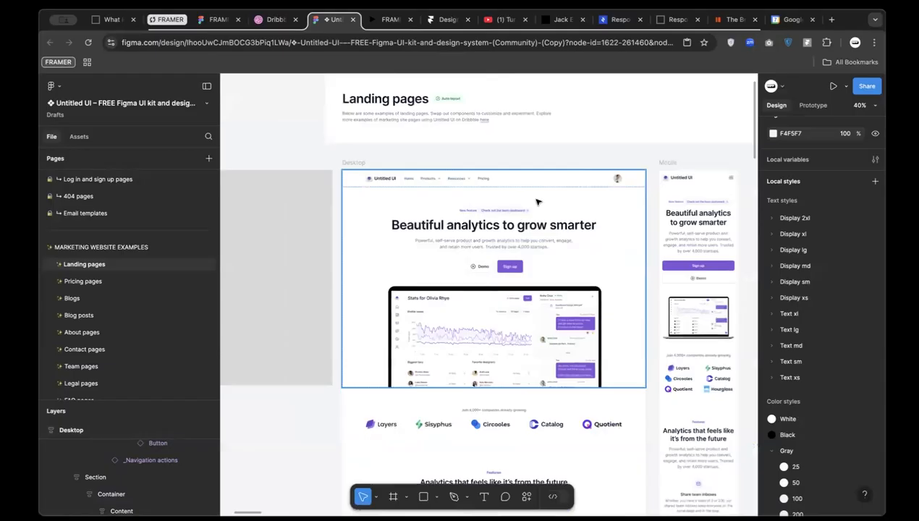
scroll(475, 223, "up", 3)
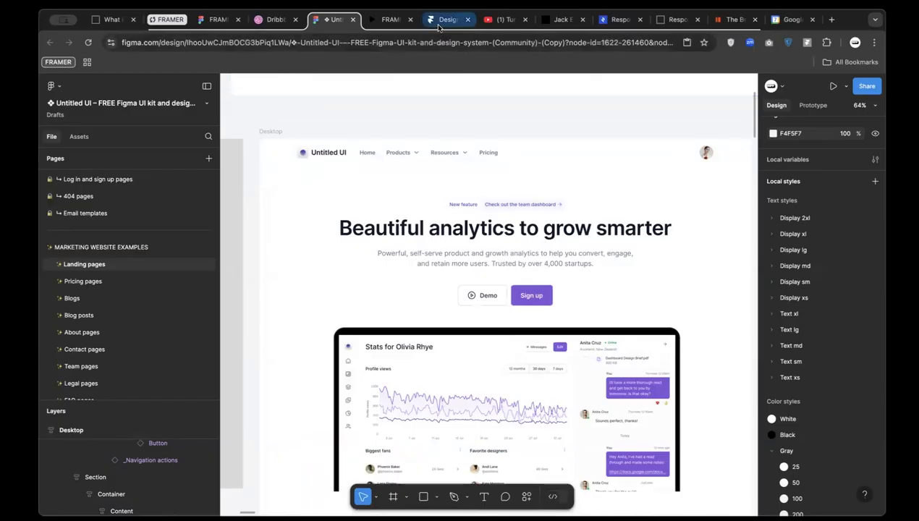
Drill into the hero's Container, Content, and Heading and badge groups in Figma
left_click(477, 230)
double_click(496, 231)
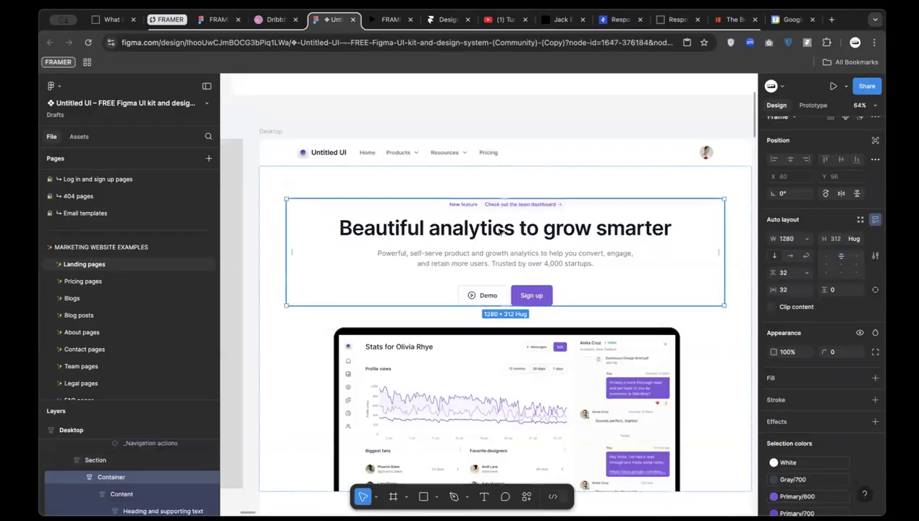
double_click(500, 231)
double_click(499, 232)
double_click(505, 217)
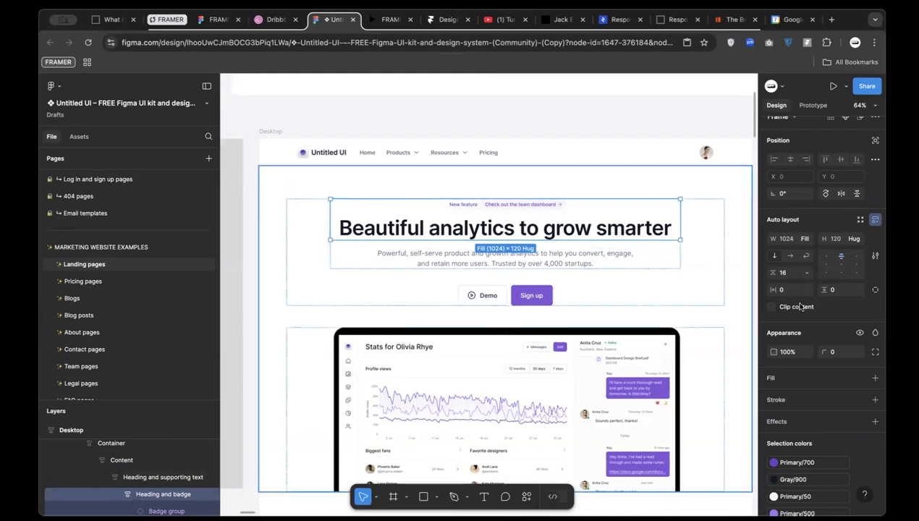
Measure the spacing around the supporting text and the heading-and-badge group
left_click(566, 257)
key("alt")
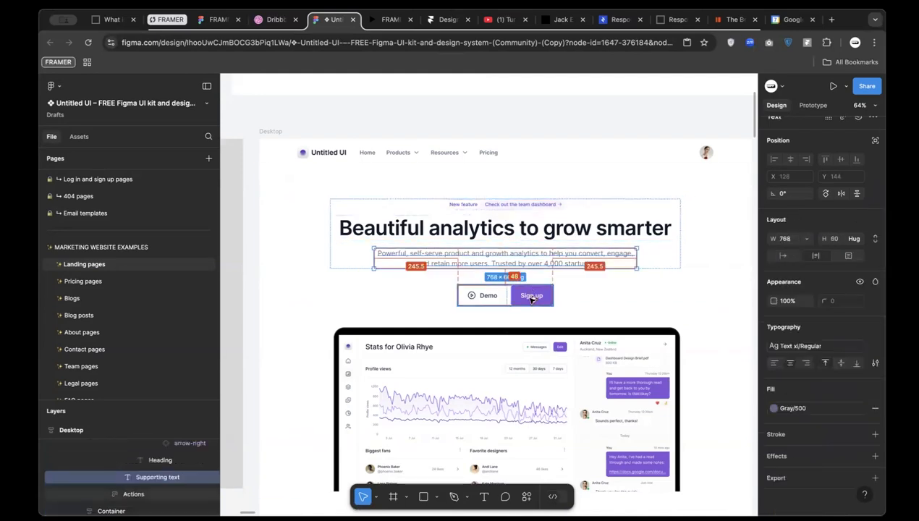
left_click(553, 226)
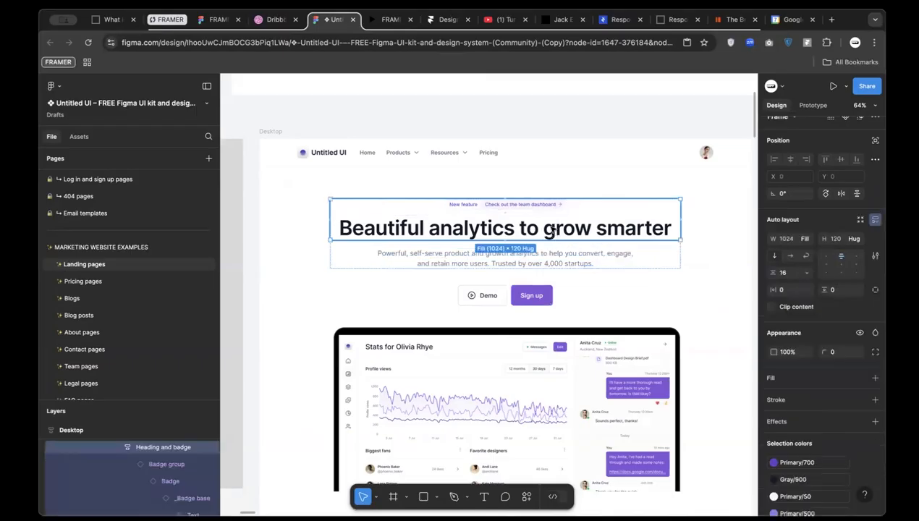
left_click(552, 255)
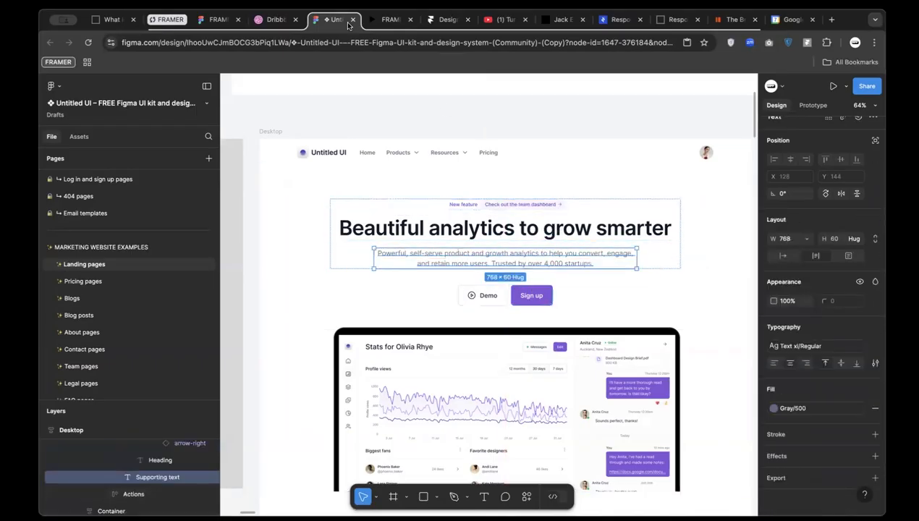
left_click(443, 20)
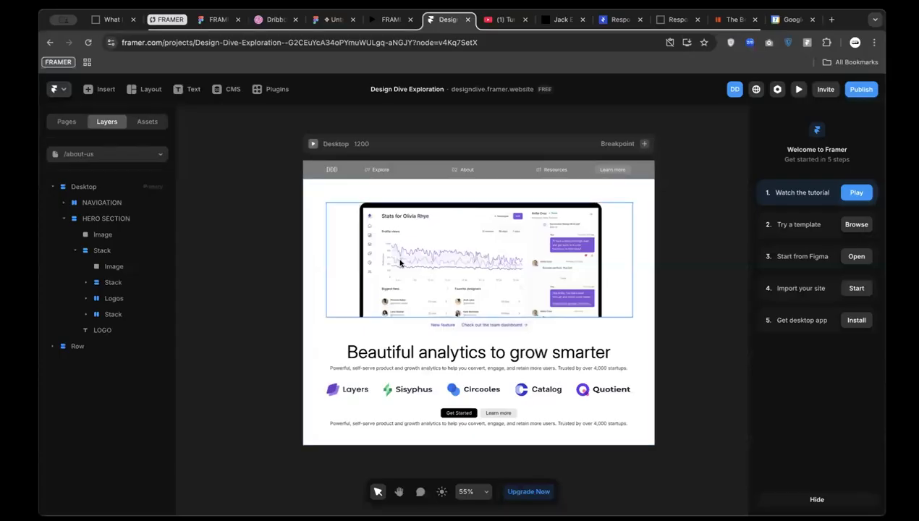
Move the heading and logos stack above the dashboard image and ungroup its inner stack
left_click(333, 343)
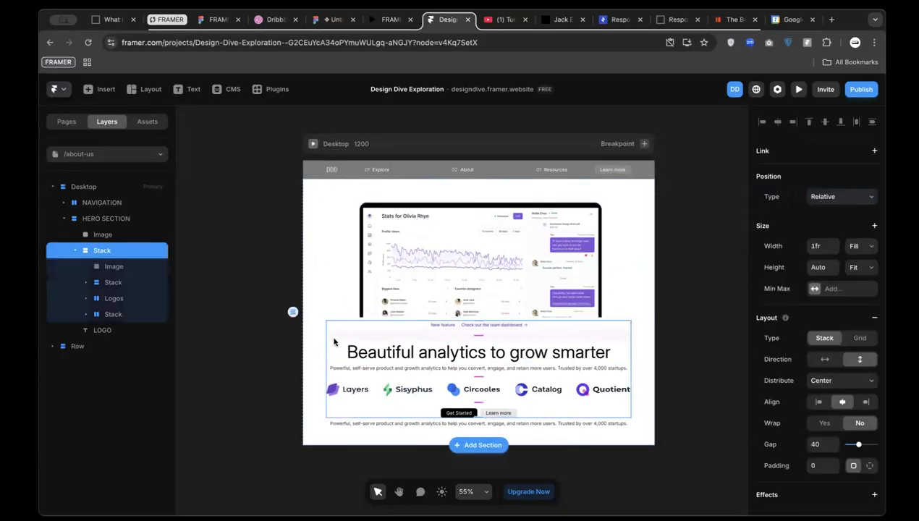
key("Up")
left_click(479, 242)
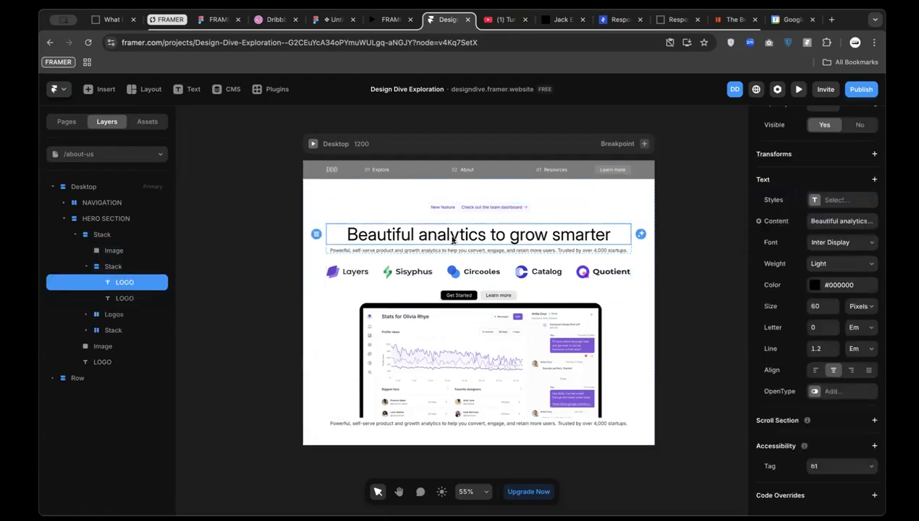
scroll(453, 239, "up", 3)
scroll(282, 251, "up", 3)
left_click(104, 268)
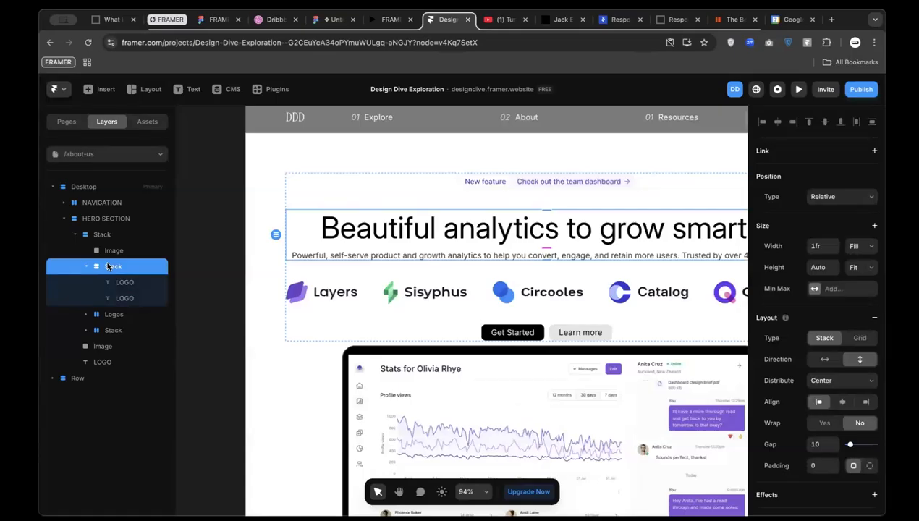
key("super+BackSpace")
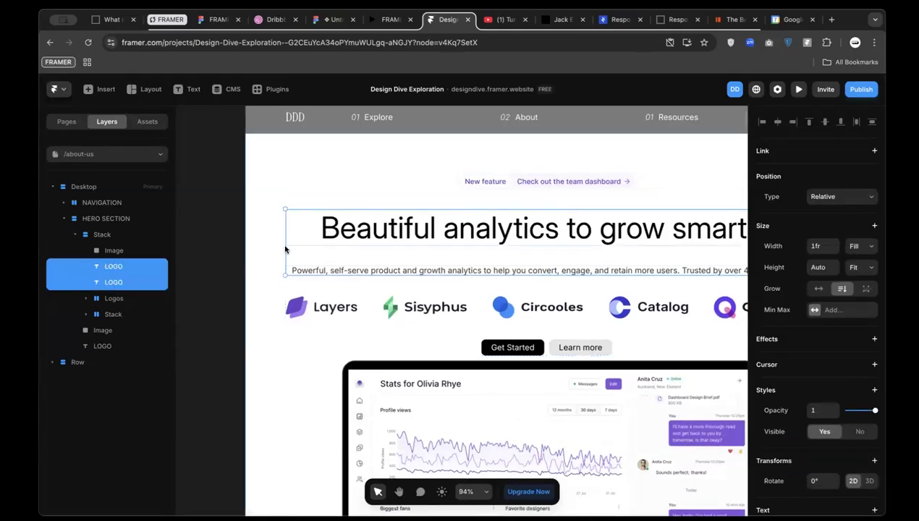
Wrap the New feature badge and the heading together in a new stack
left_click(428, 307)
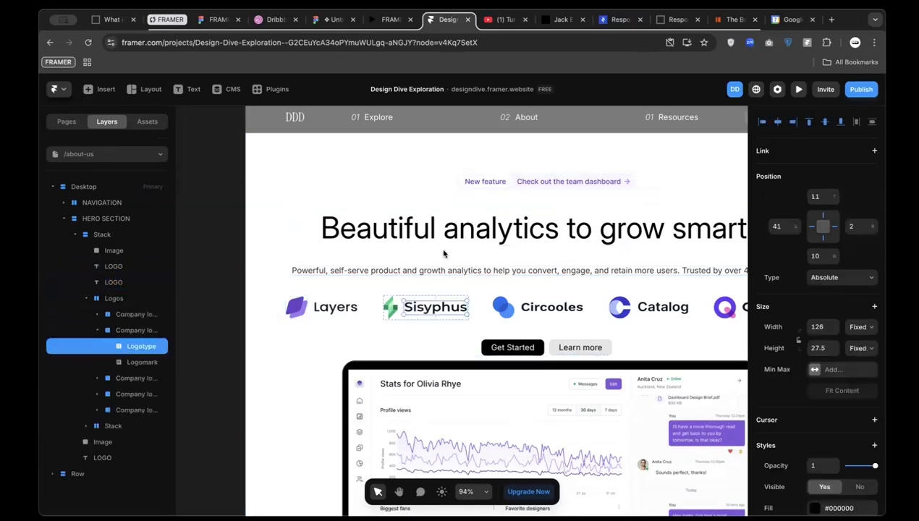
left_click(499, 225)
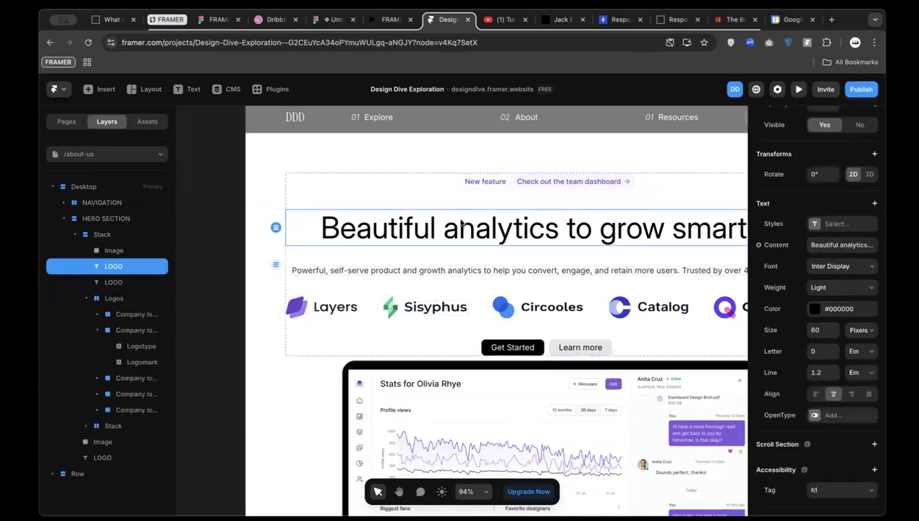
left_click(502, 184)
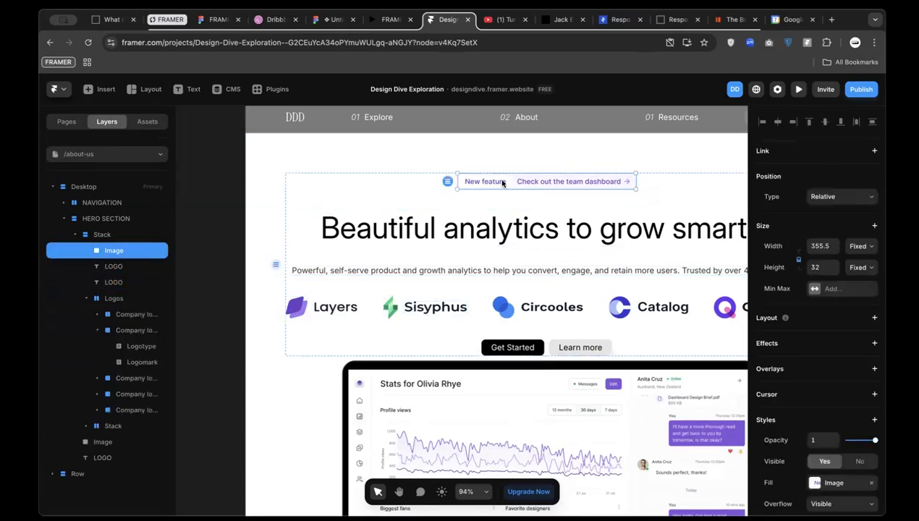
left_click(494, 231)
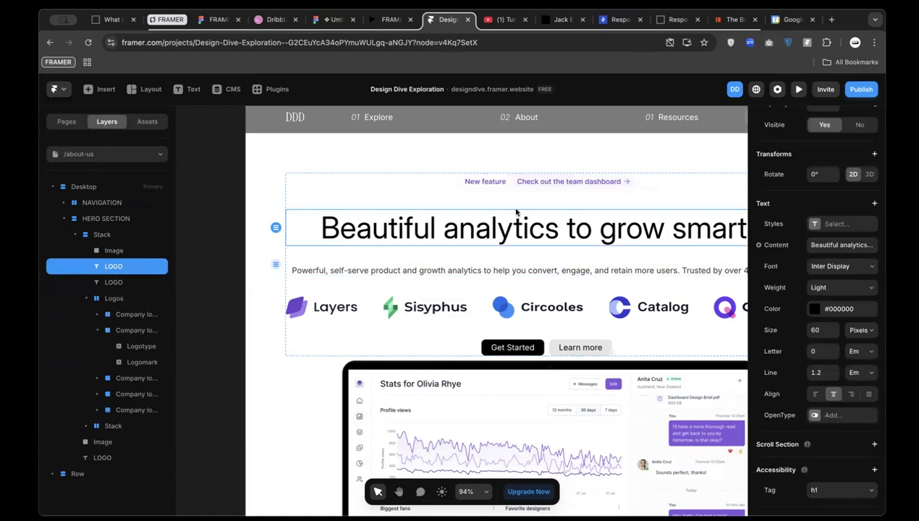
left_click(534, 185, "shift")
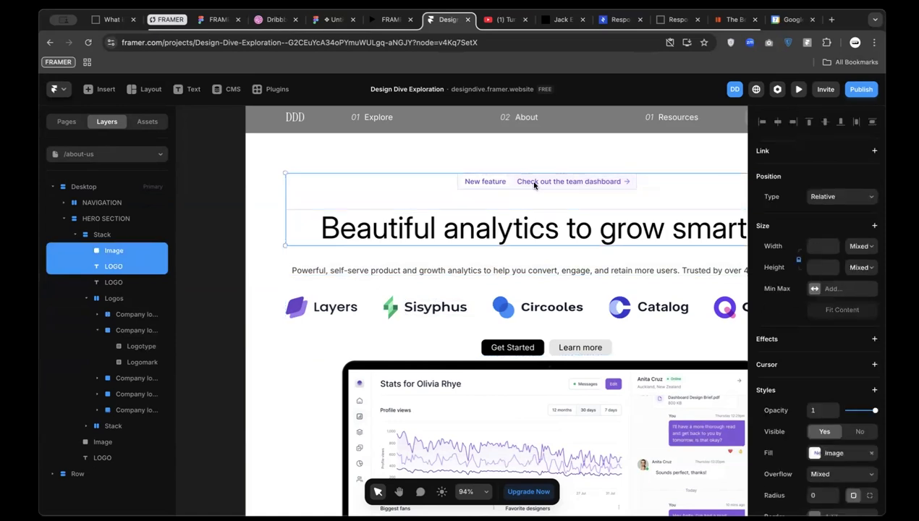
key("super+Return")
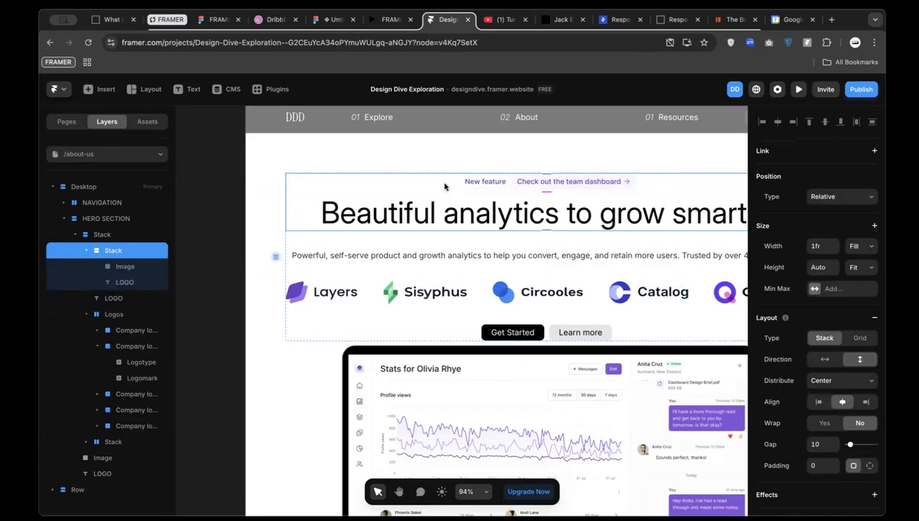
Set the badge stack's gap to 16 and wrap it with the paragraph in a new stack
left_click(819, 446)
type("1")
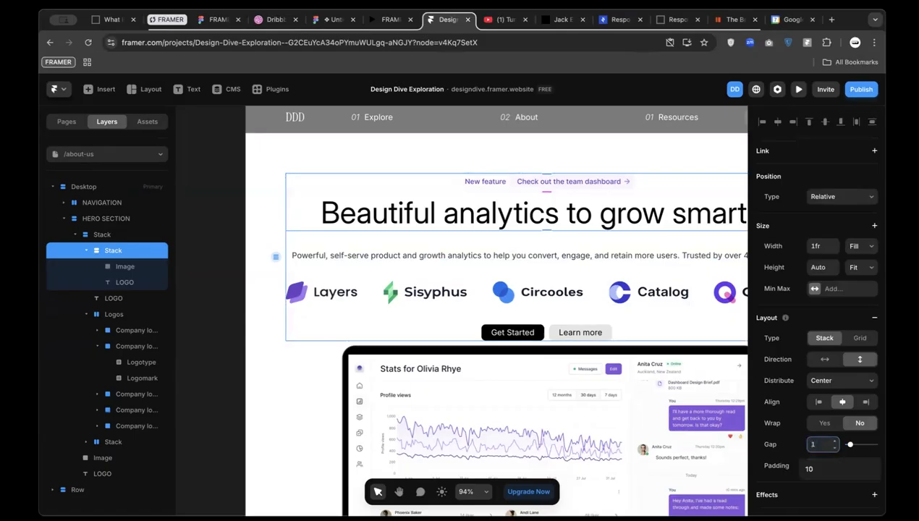
type("6")
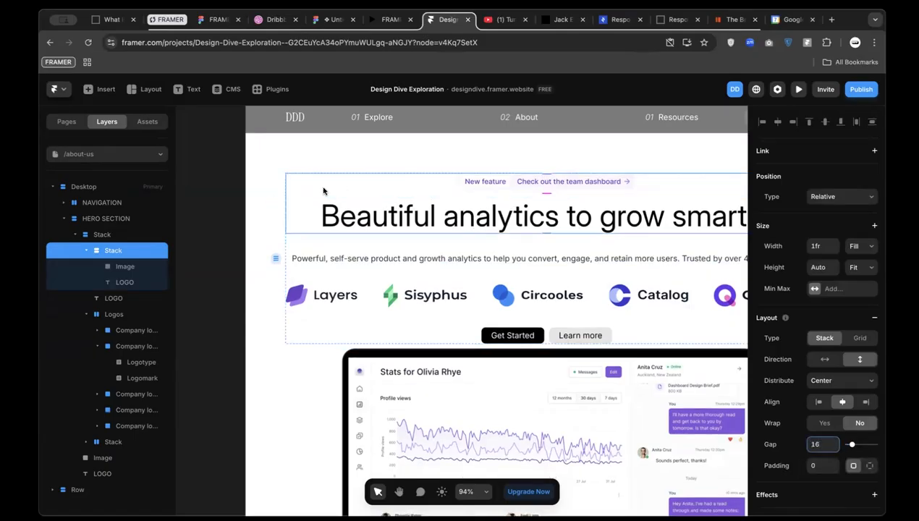
left_click(337, 260)
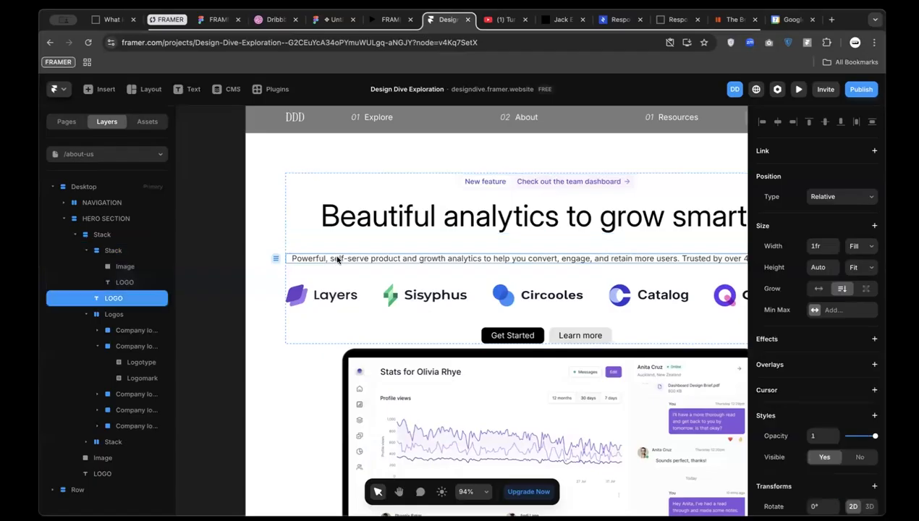
left_click(318, 191, "shift")
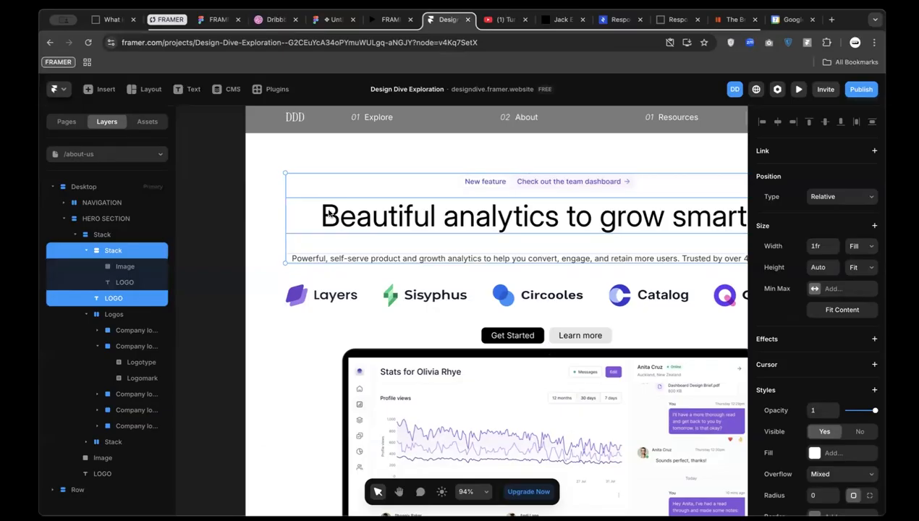
key("super+Return")
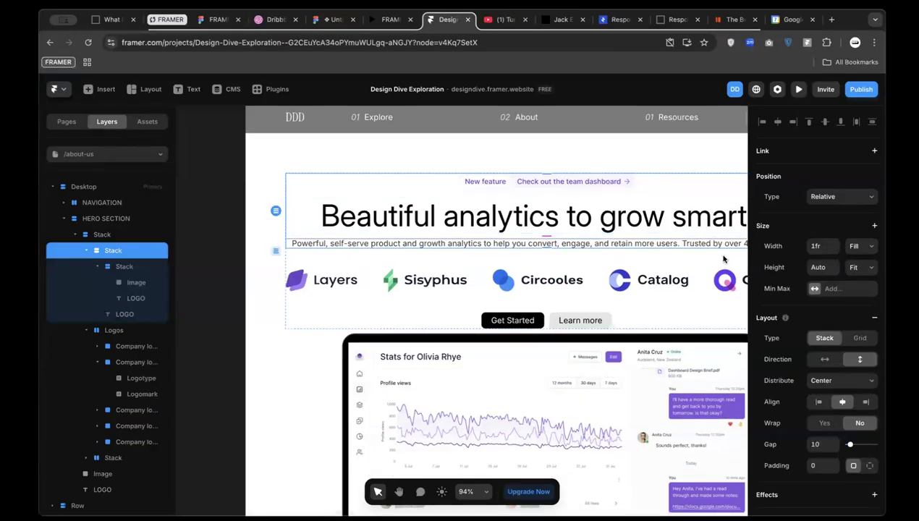
Set the hero stack's gap to 24 and move the button row above the logos
left_click(815, 444)
type("2")
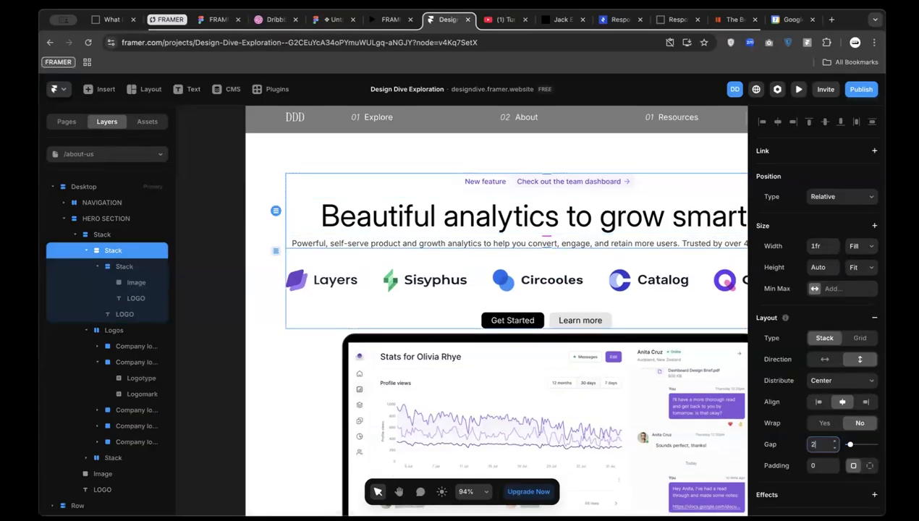
type("4")
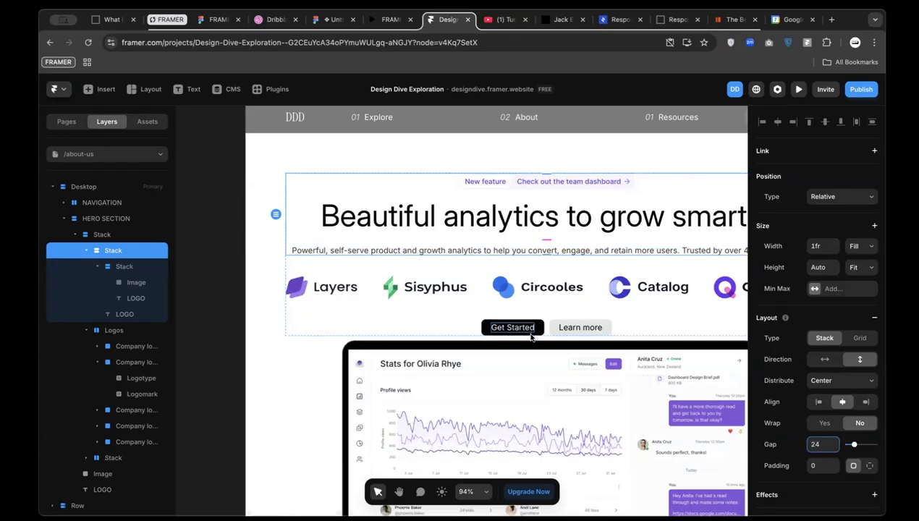
left_click(548, 327)
key("Up")
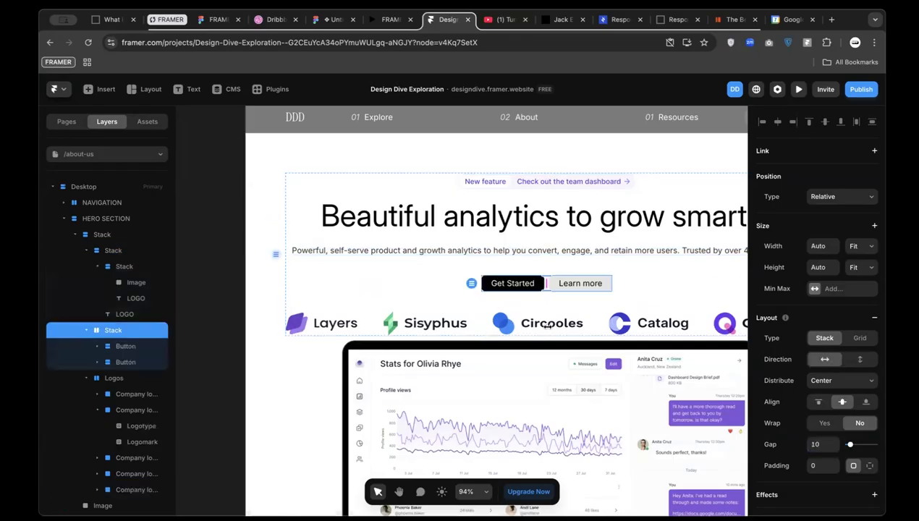
Rename the headline stack 'content' and the buttons stack 'button'
left_click(301, 233)
left_click(300, 244)
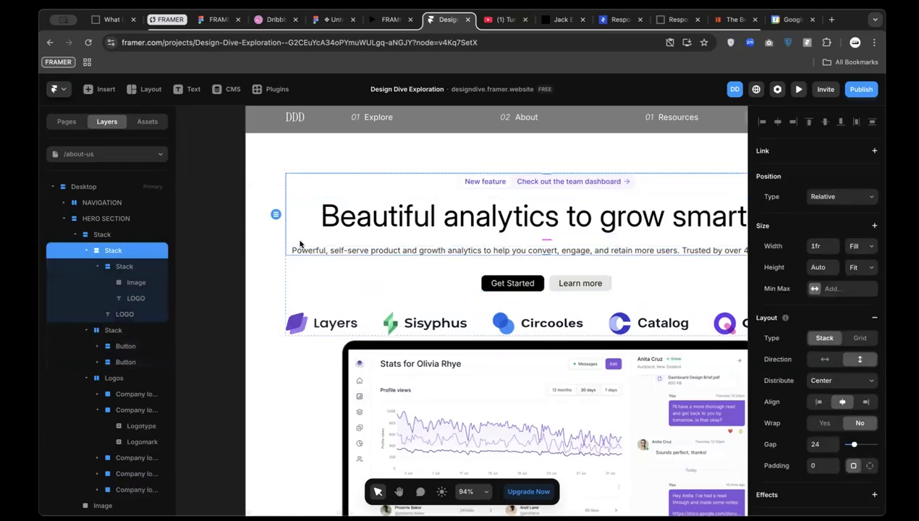
left_click(86, 251)
double_click(118, 252)
type("content")
key("Return")
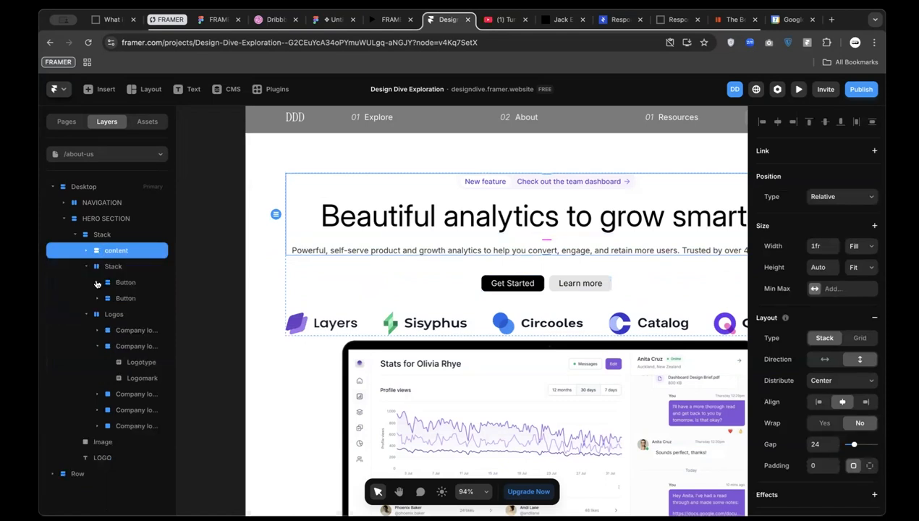
left_click(113, 267)
double_click(121, 266)
type("butt")
key("Return")
Wrap content and button in a new stack with a gap of 48
left_click(122, 251)
left_click(123, 265, "shift")
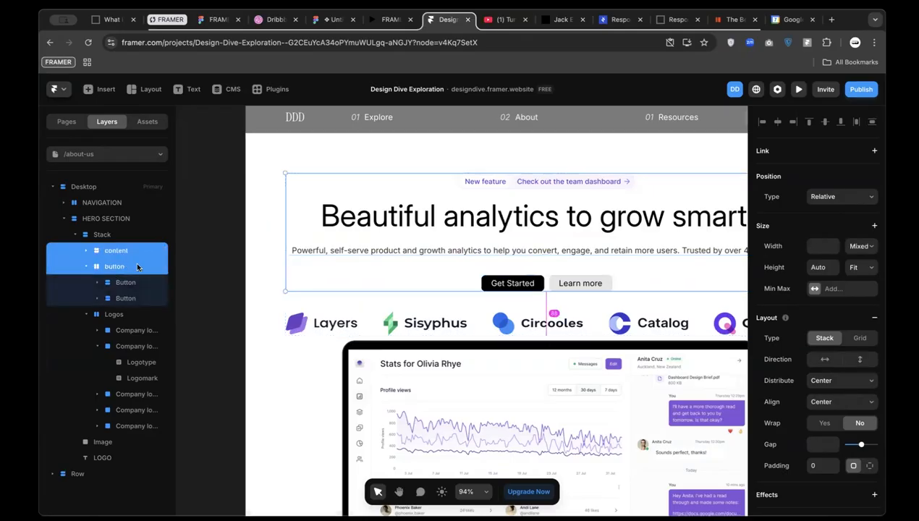
key("super+Return")
left_click(816, 443)
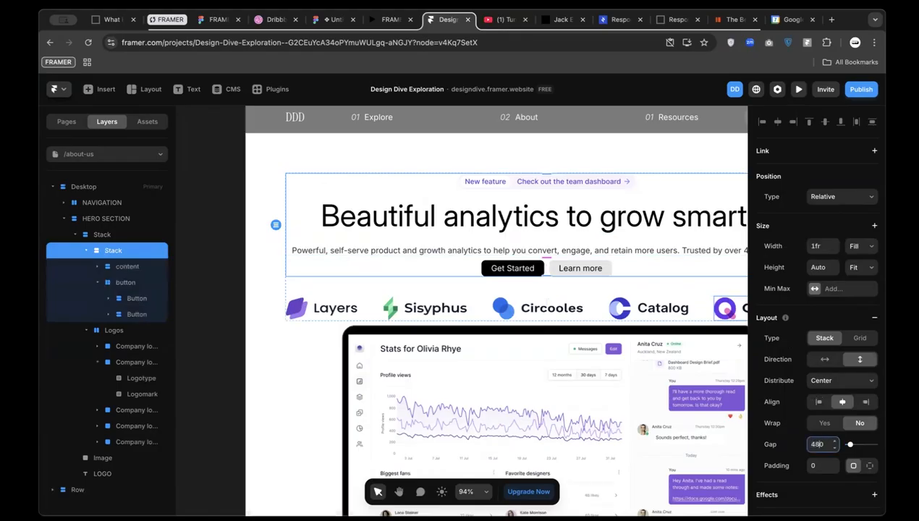
type("480")
key("Return")
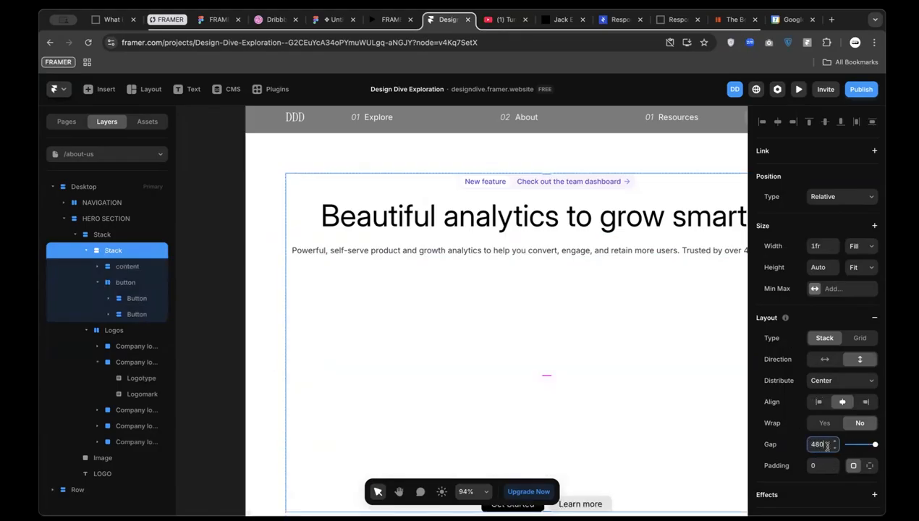
key("BackSpace")
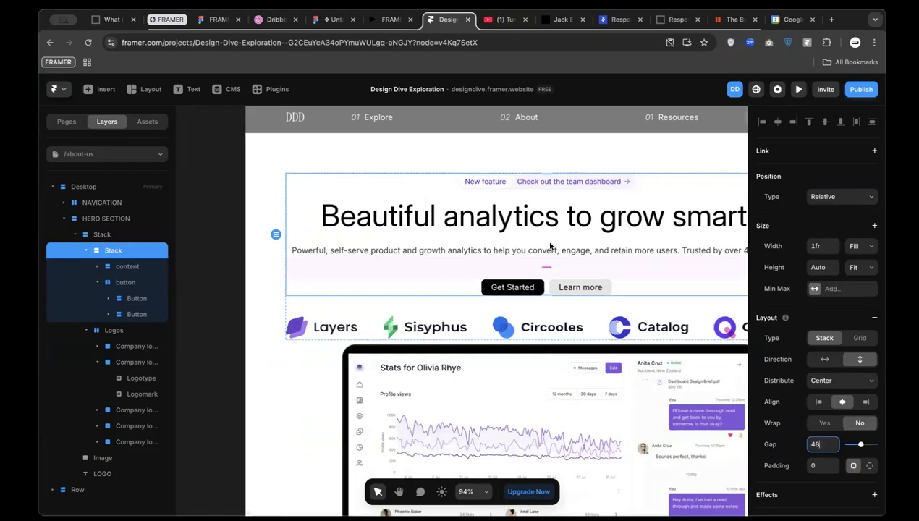
Select the hero subtitle and check its text style in the Figma design
left_click(529, 252)
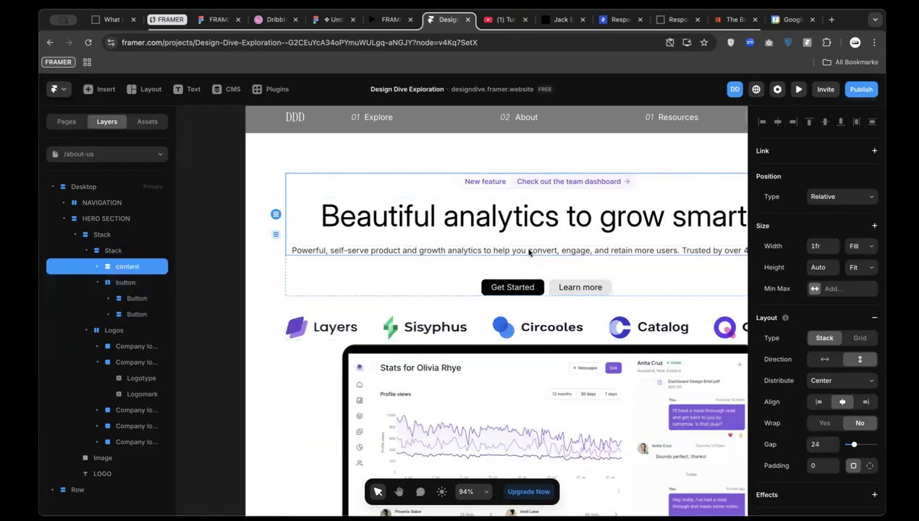
left_click(534, 267)
double_click(505, 218)
double_click(504, 218)
double_click(499, 217)
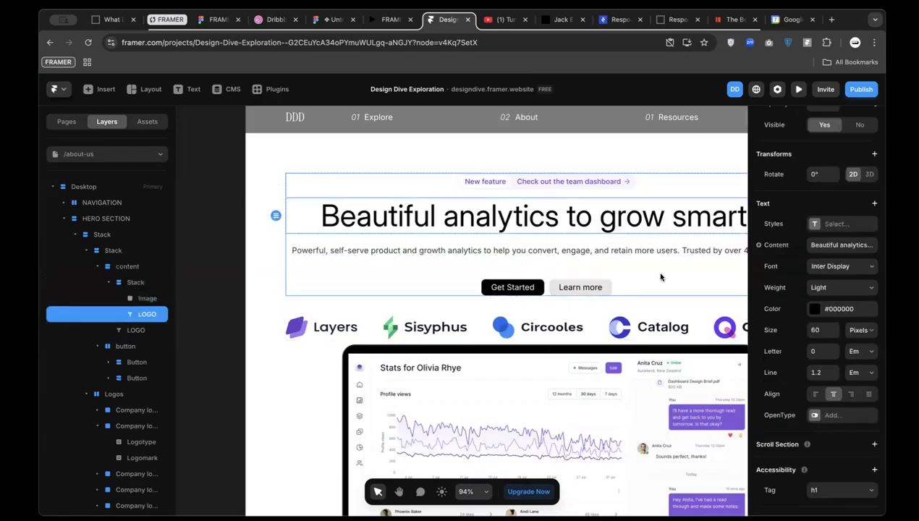
left_click(603, 251)
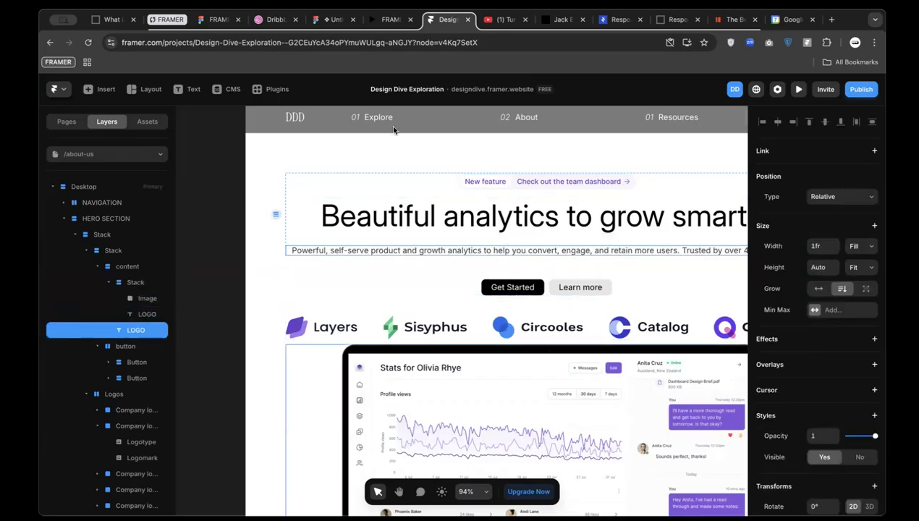
left_click(327, 22)
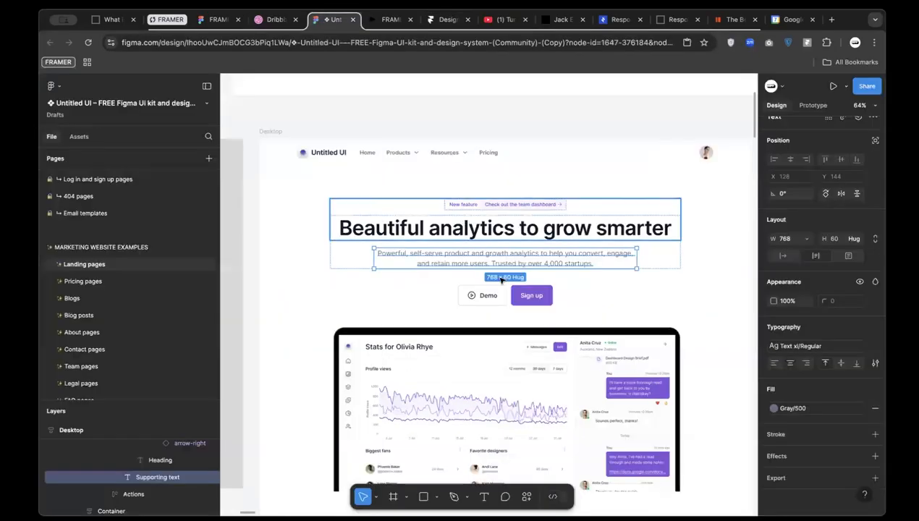
left_click(804, 345)
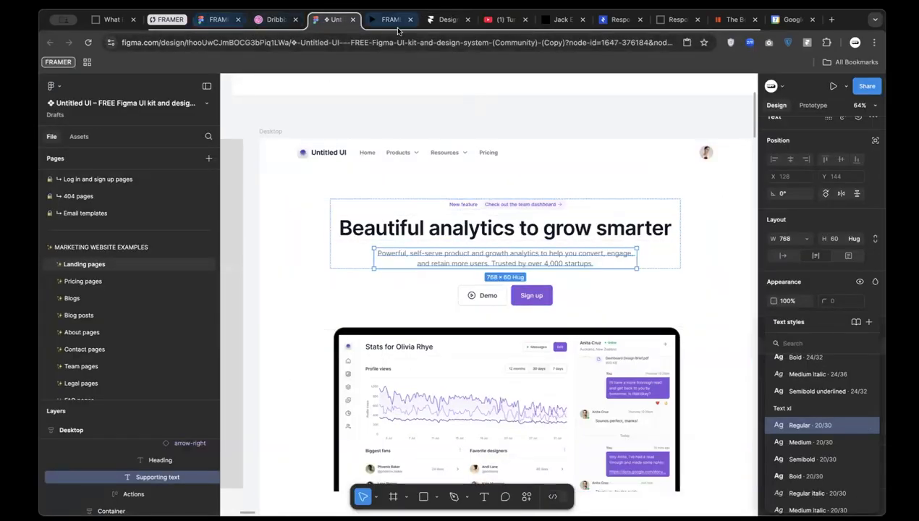
left_click(445, 20)
Set the subtitle's font size to 20
scroll(815, 362, "down", 4)
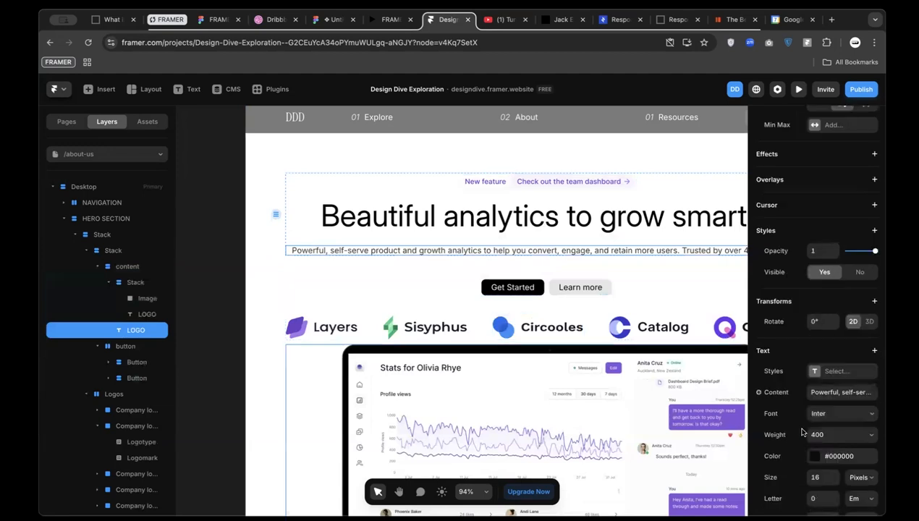
left_click(815, 408)
type("20")
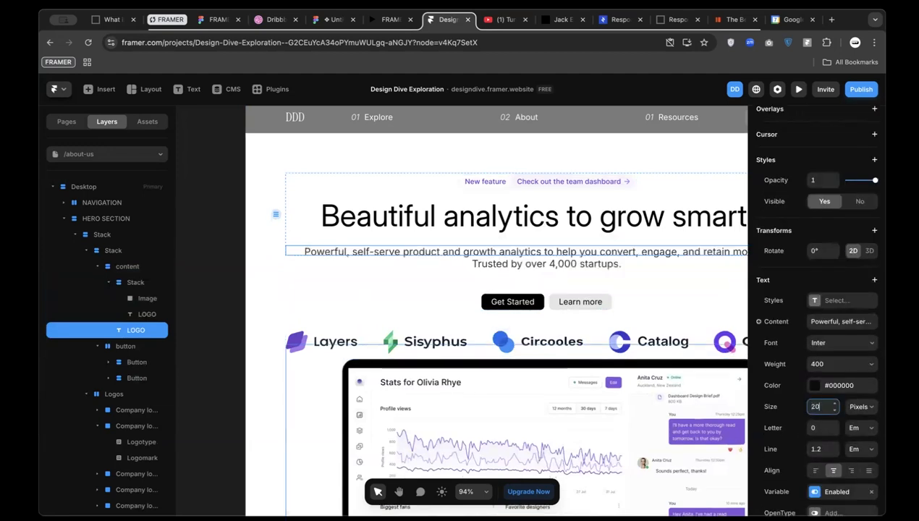
scroll(655, 252, "right", 3)
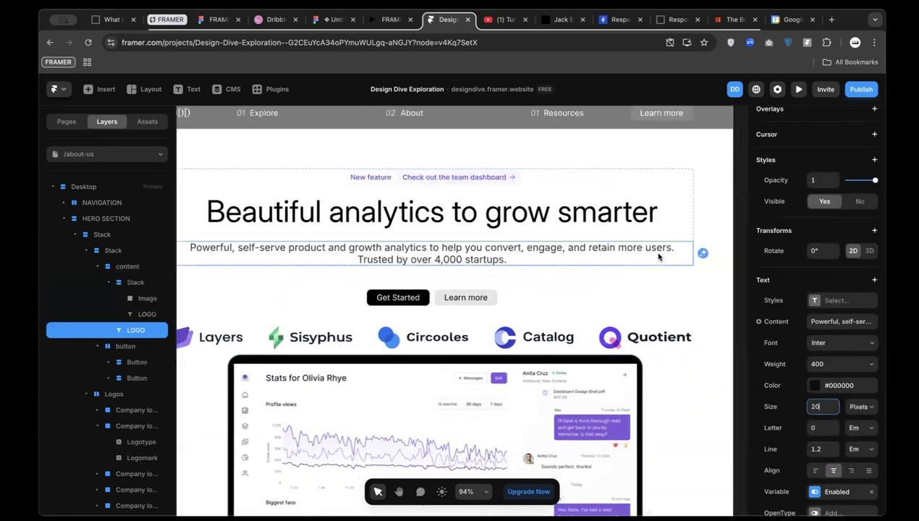
left_click(615, 247)
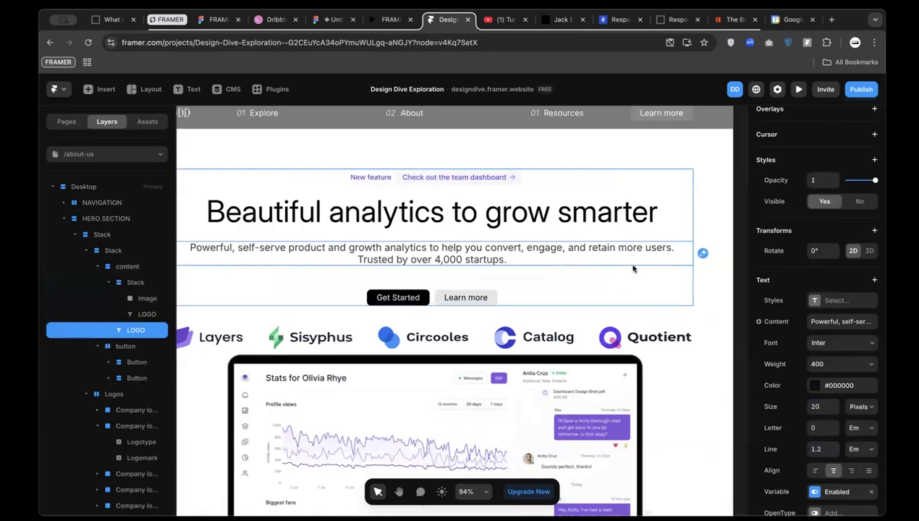
Add a line break in the subtitle after 'convert, engage,' to match the design
scroll(832, 401, "down", 3)
scroll(840, 435, "up", 8)
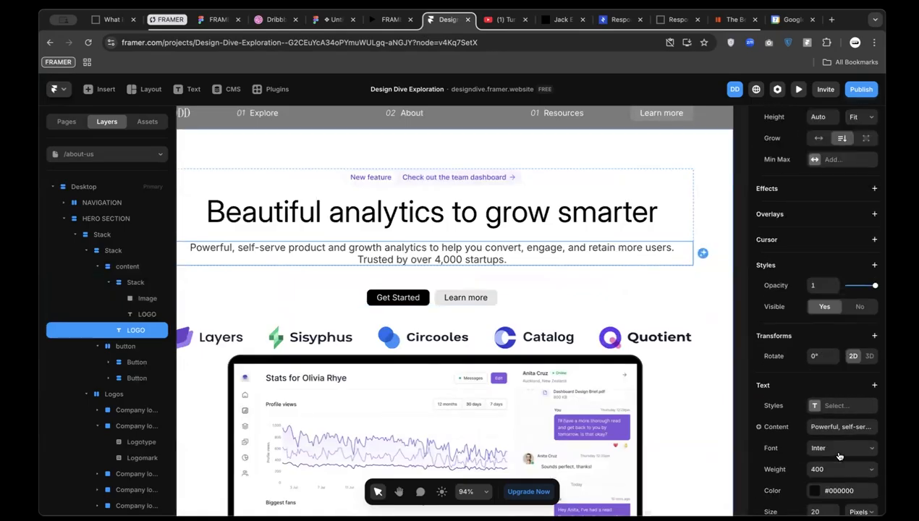
scroll(836, 362, "up", 3)
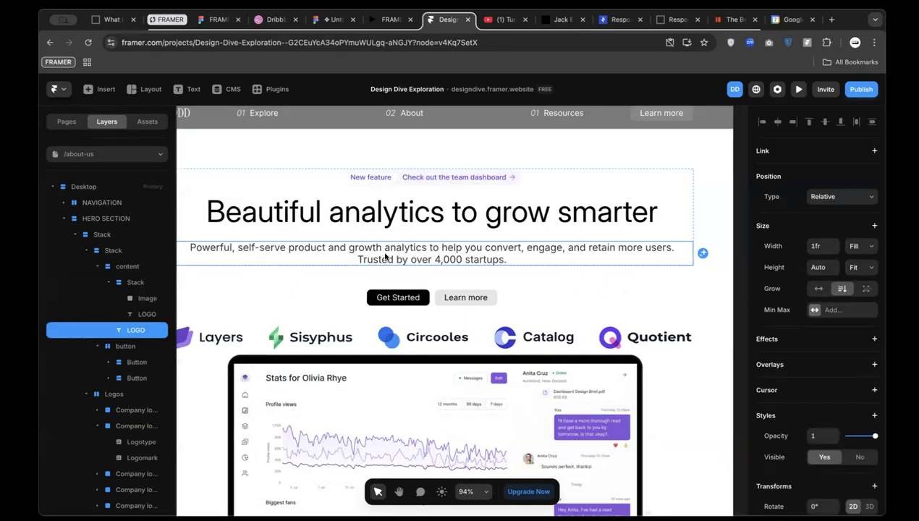
double_click(462, 253)
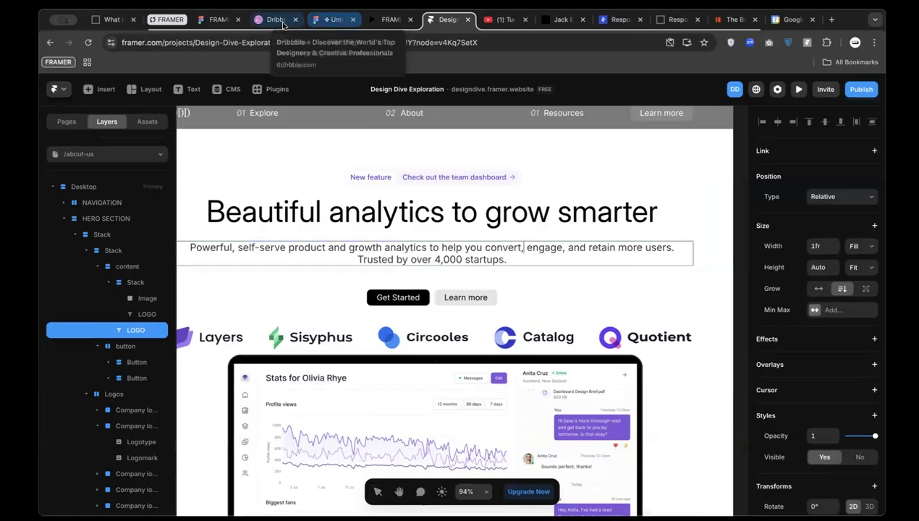
left_click(331, 20)
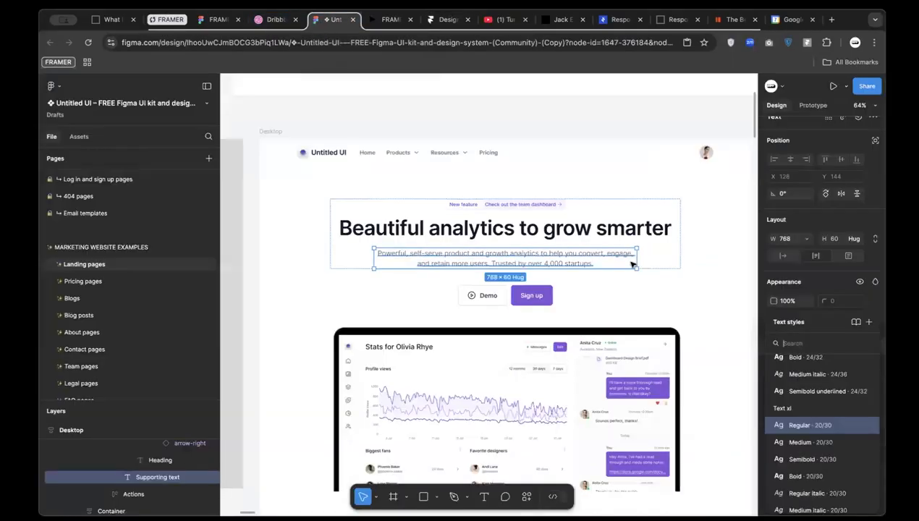
left_click(445, 19)
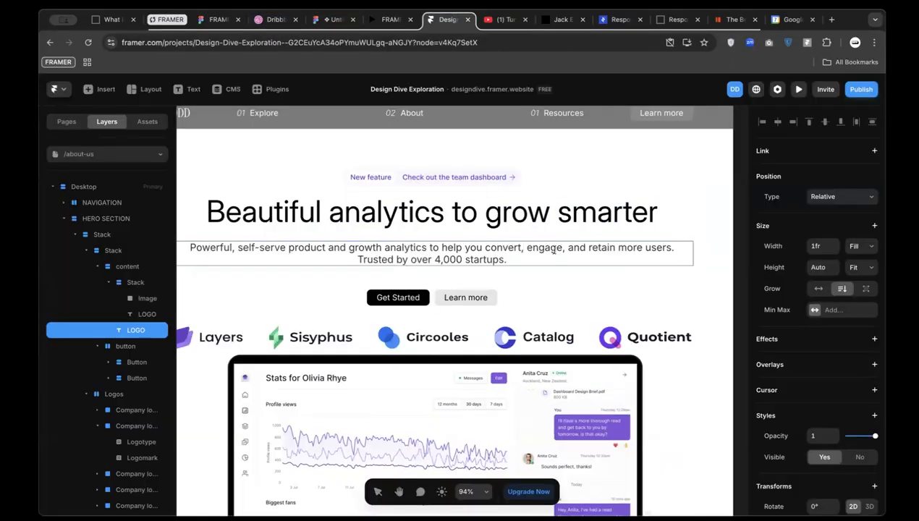
key("Return")
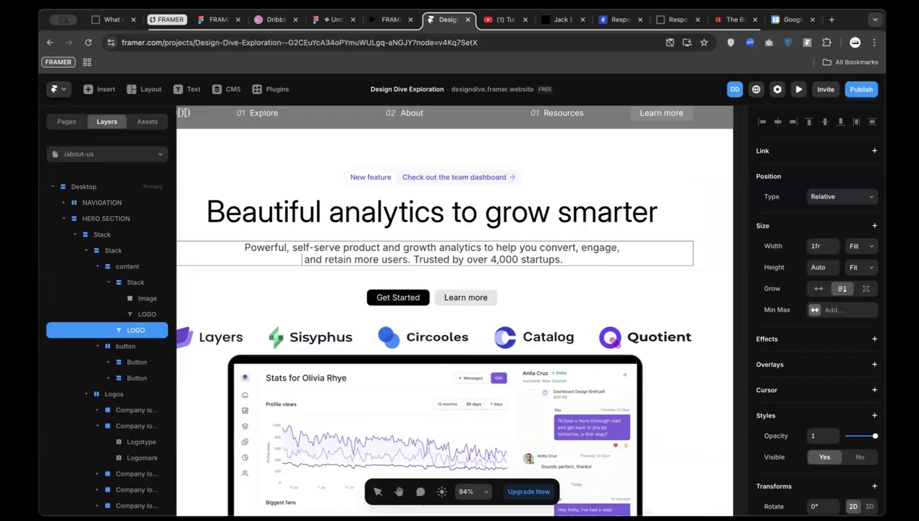
left_click(600, 362)
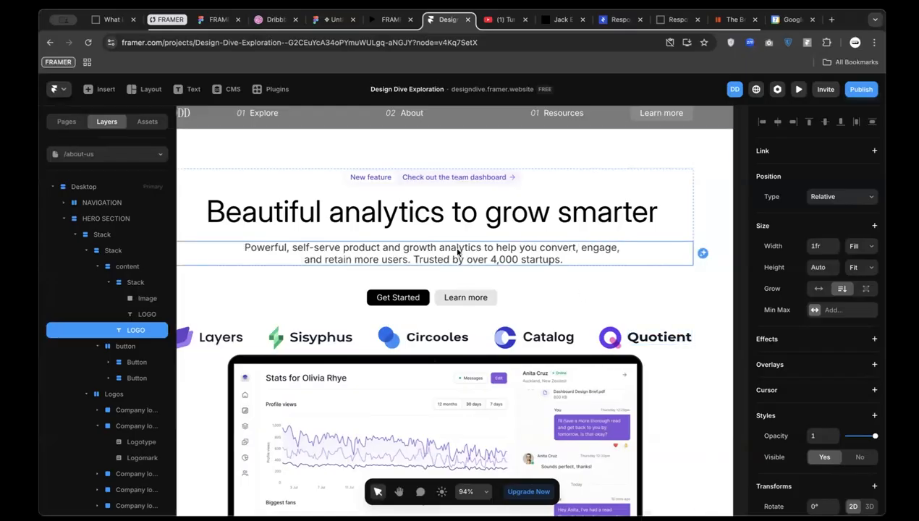
Make the subtitle and headline widths fit their content
left_click(859, 246)
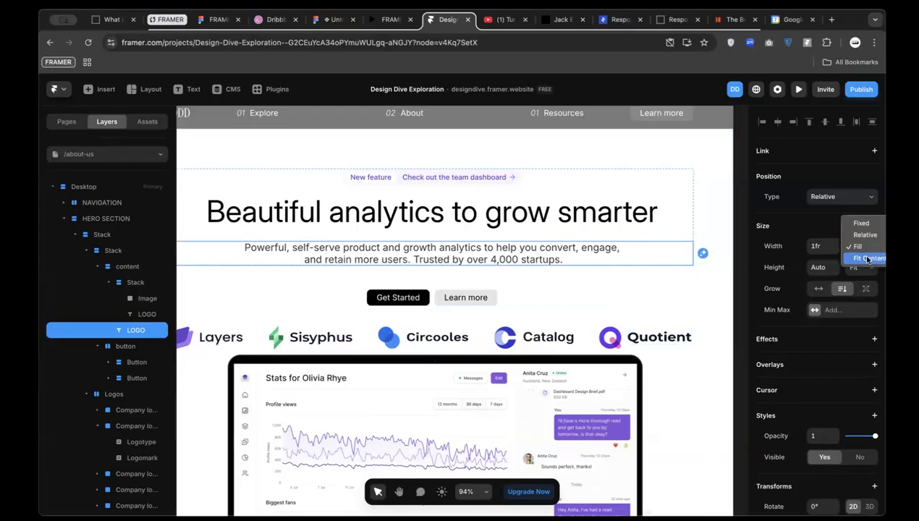
left_click(869, 258)
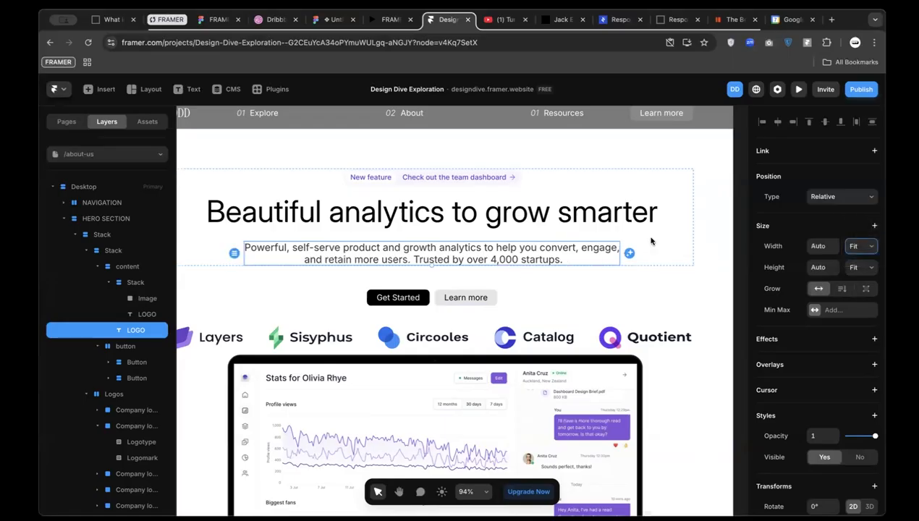
left_click(582, 216)
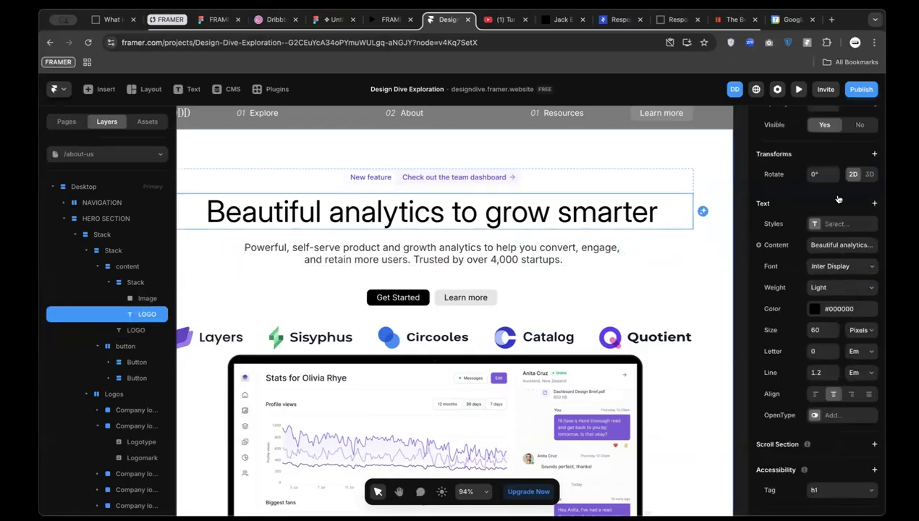
scroll(838, 199, "up", 4)
left_click(859, 145)
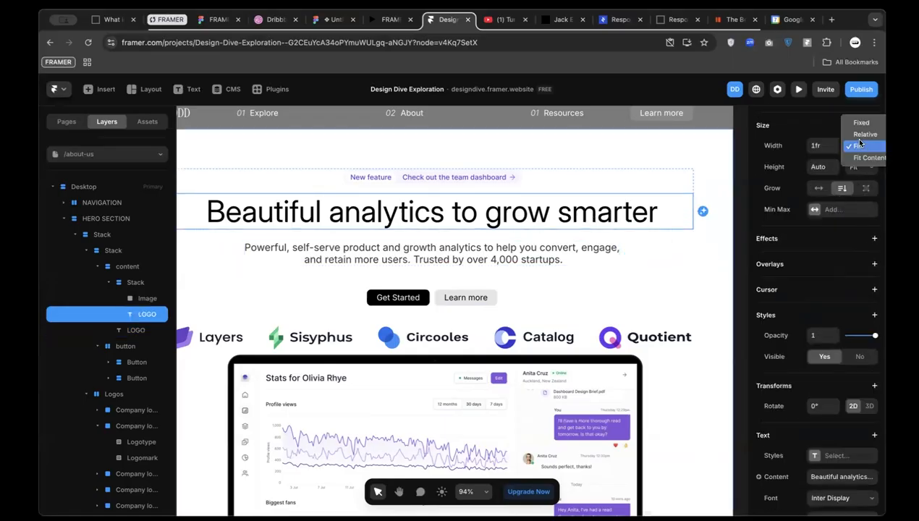
left_click(862, 160)
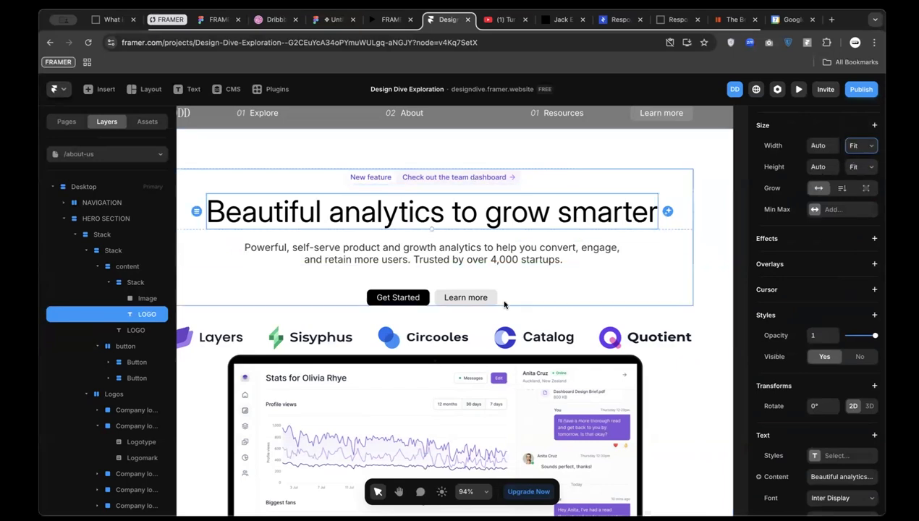
left_click(471, 298)
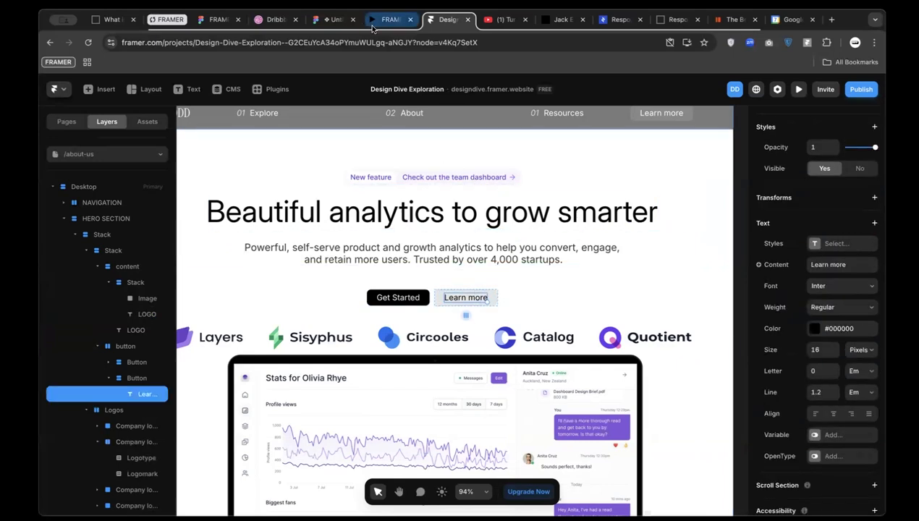
Compare with the Figma Demo button and switch Learn more to per-side padding
left_click(332, 19)
left_click(498, 298)
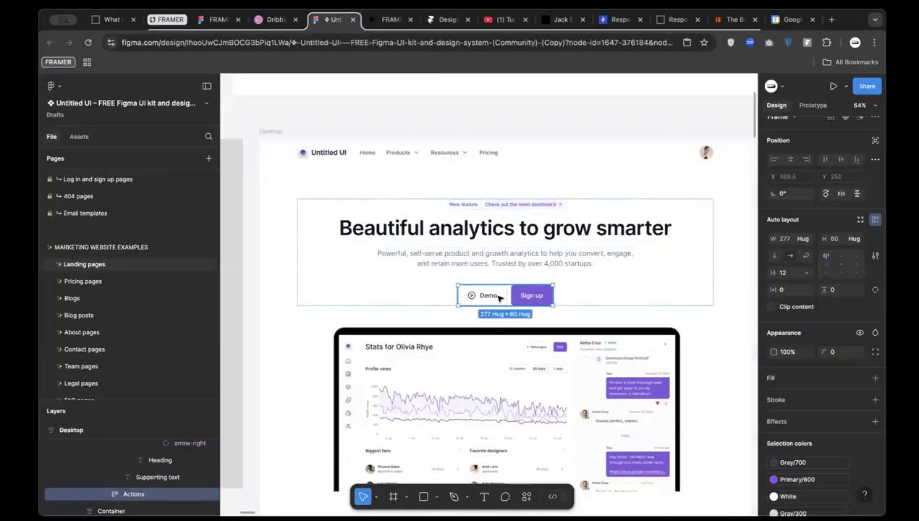
left_click(498, 297)
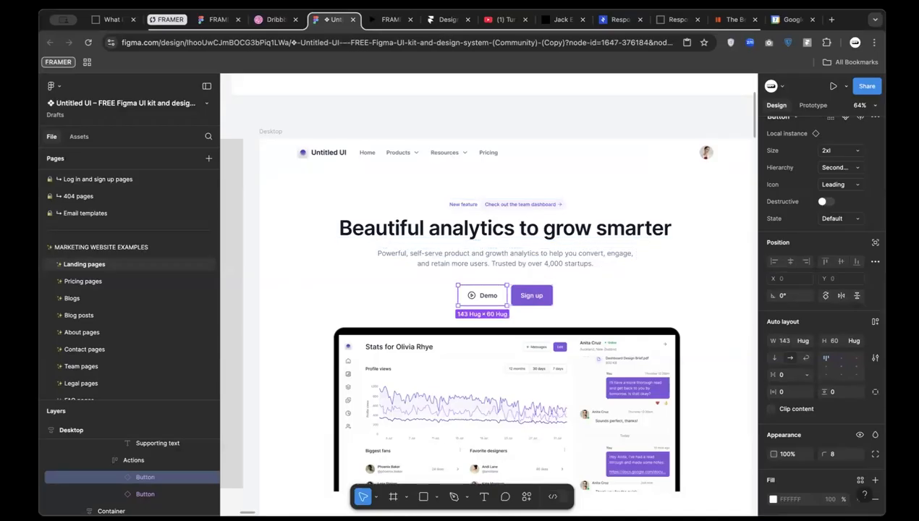
left_click(435, 27)
scroll(437, 295, "up", 5)
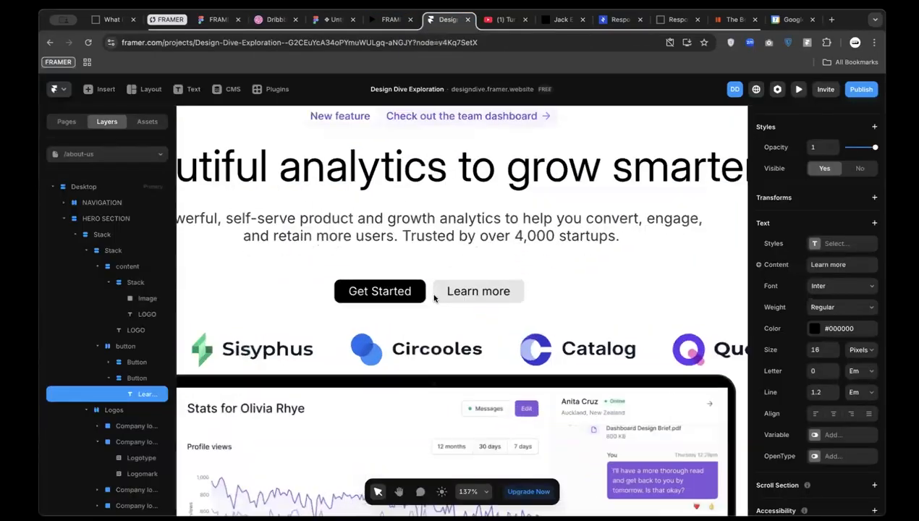
scroll(798, 168, "up", 3)
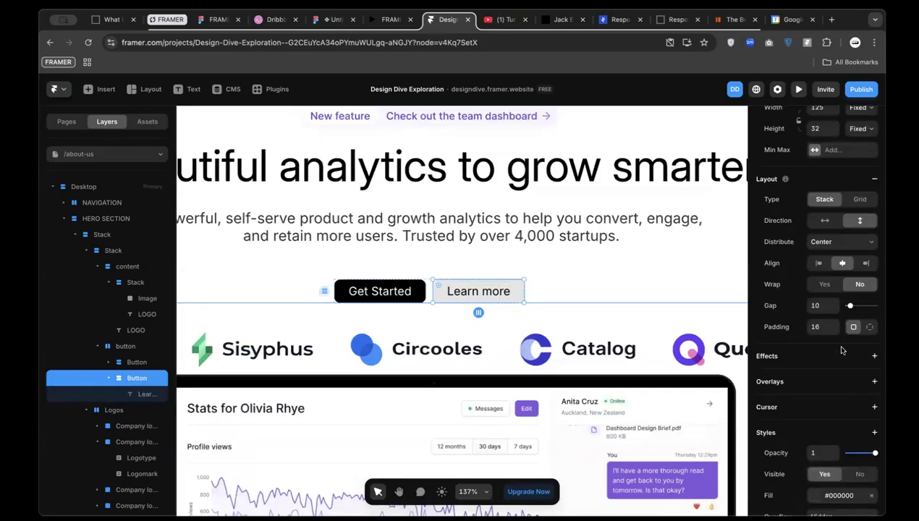
scroll(863, 186, "up", 1)
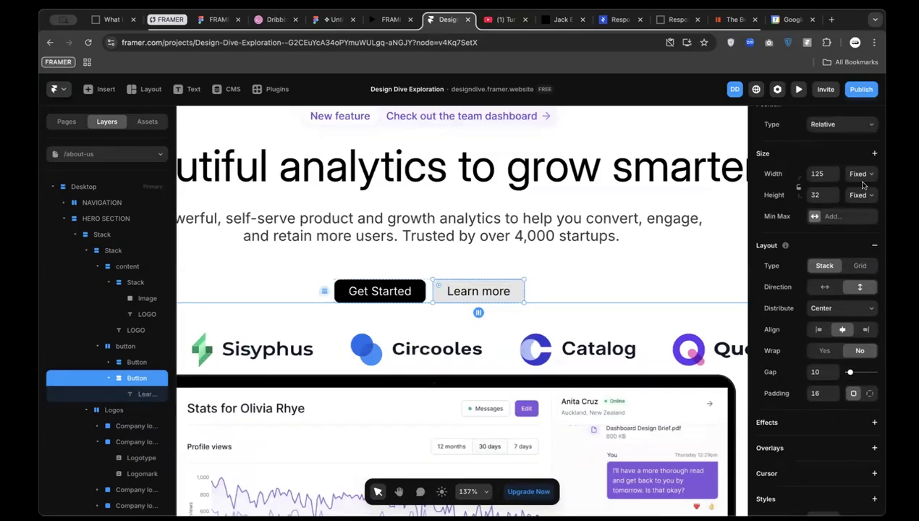
left_click(870, 393)
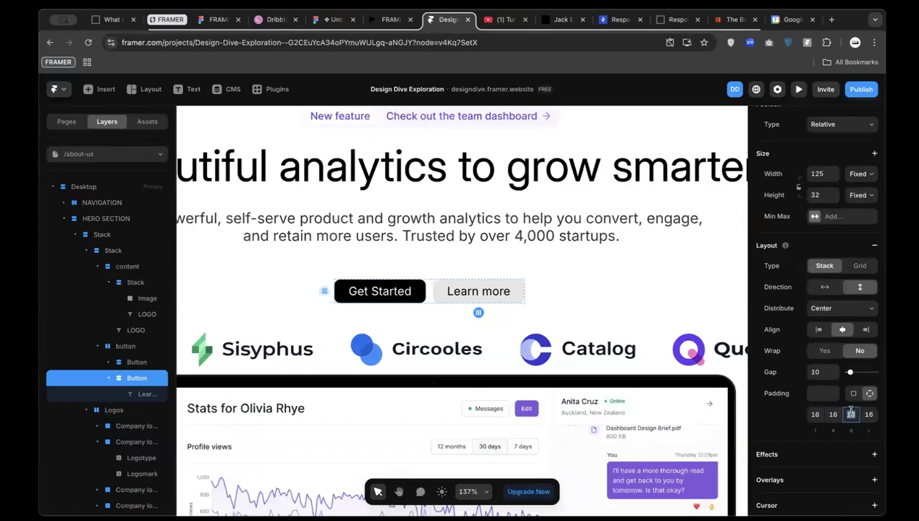
Measure the Figma Sign up button's padding and set top and bottom padding to 28
left_click(332, 19)
left_click(532, 296, "super")
key("alt")
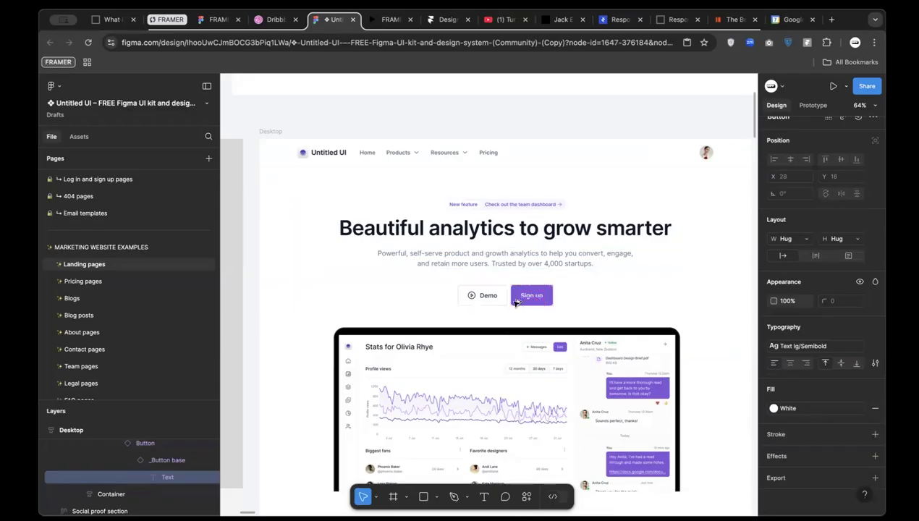
scroll(525, 303, "up", 5)
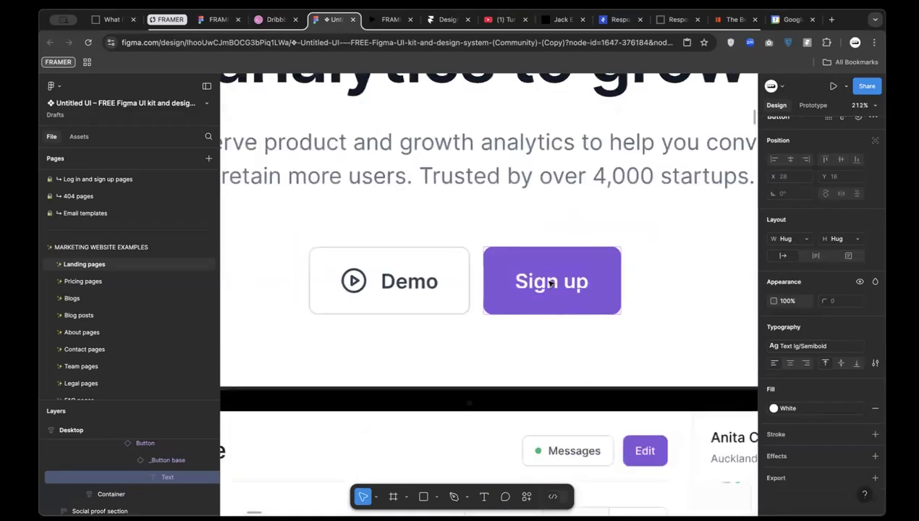
key("alt")
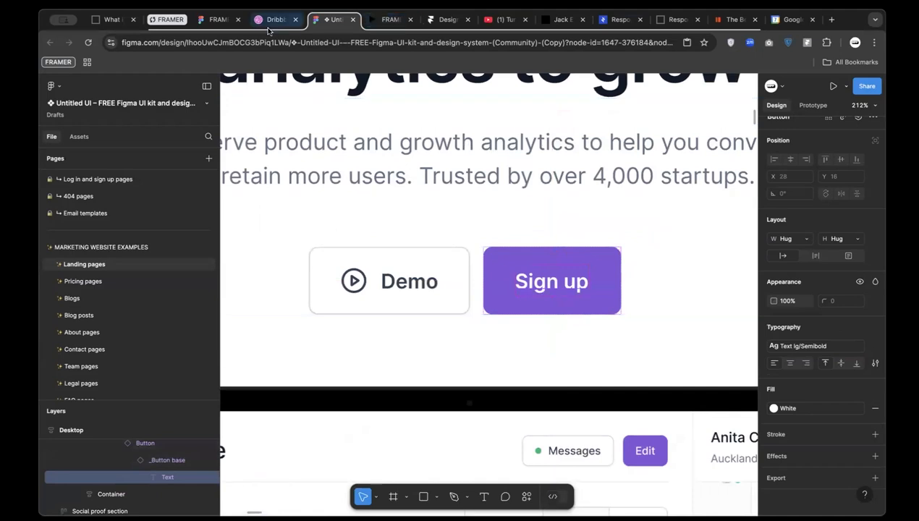
left_click(435, 22)
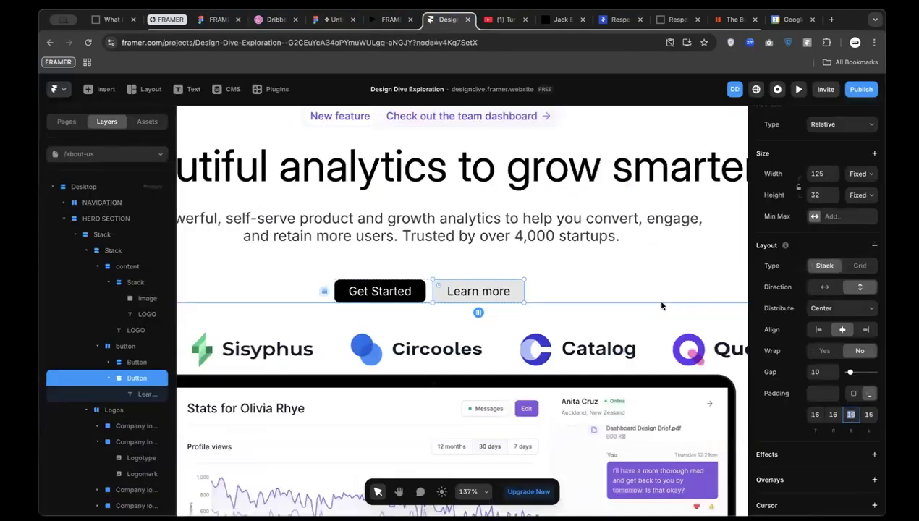
left_click(816, 414)
type("28")
left_click(853, 415)
type("28")
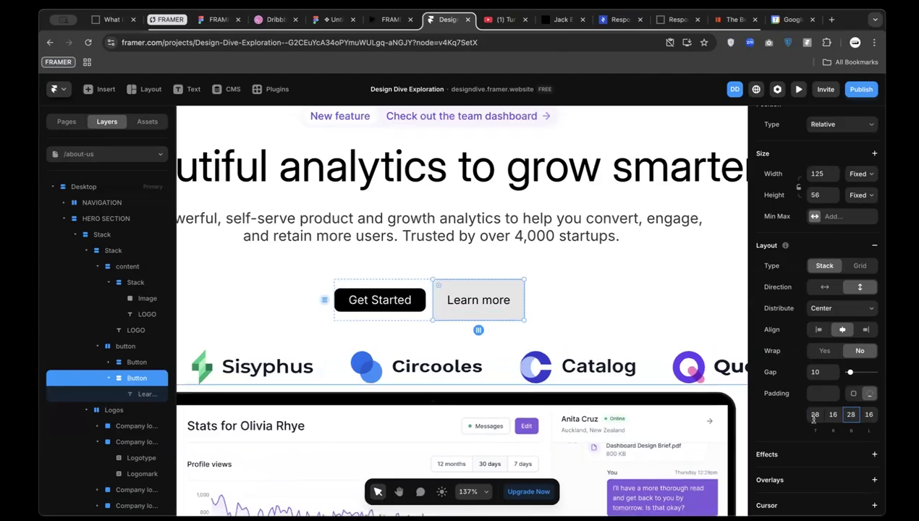
Duplicate the Learn more button and fill the copy with purple sampled from the page
left_click(402, 301)
left_click(447, 304)
key("super+d")
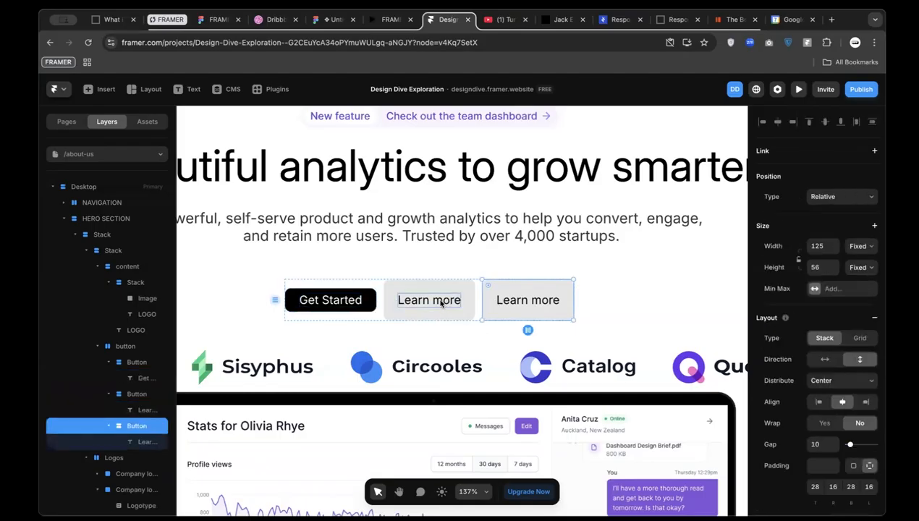
left_click(395, 307)
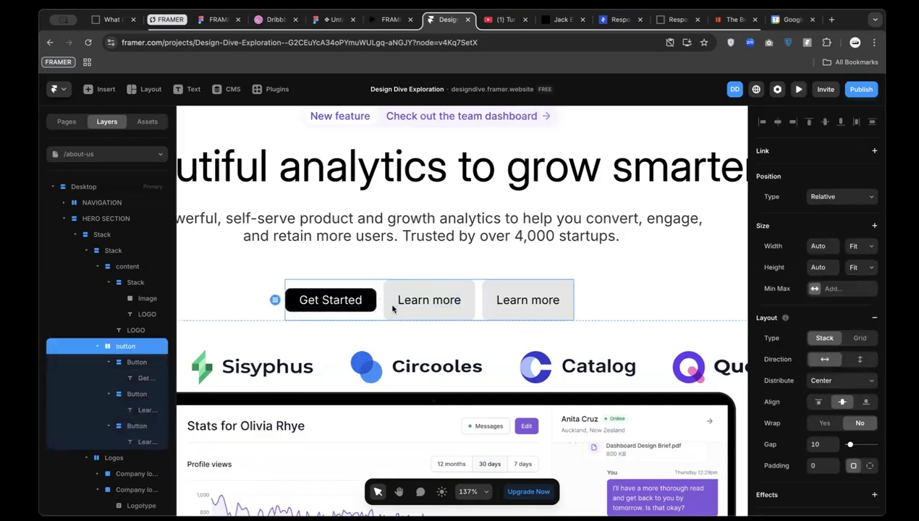
double_click(395, 308)
scroll(833, 437, "down", 1)
scroll(831, 476, "down", 4)
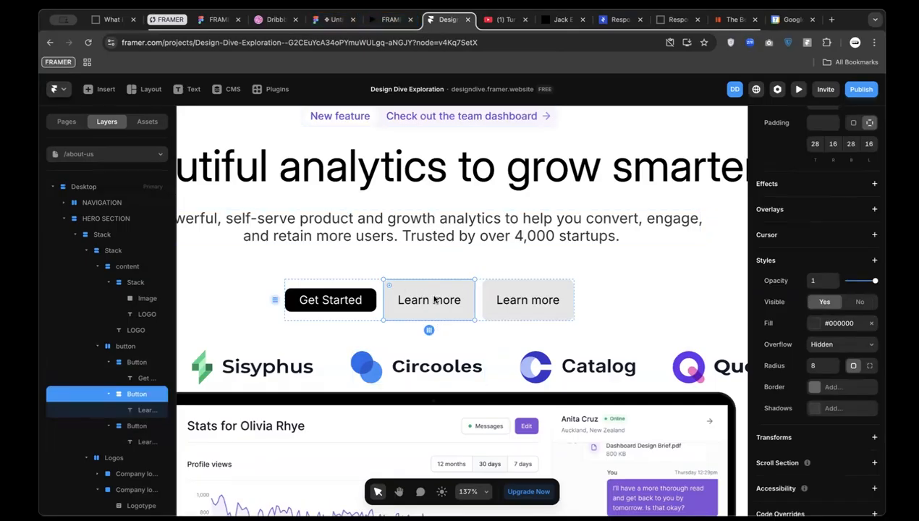
scroll(793, 479, "down", 1)
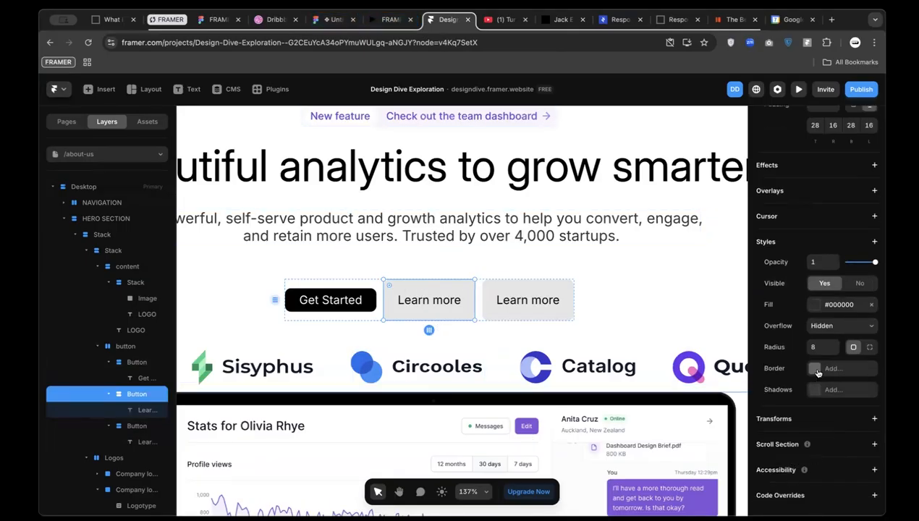
left_click(816, 308)
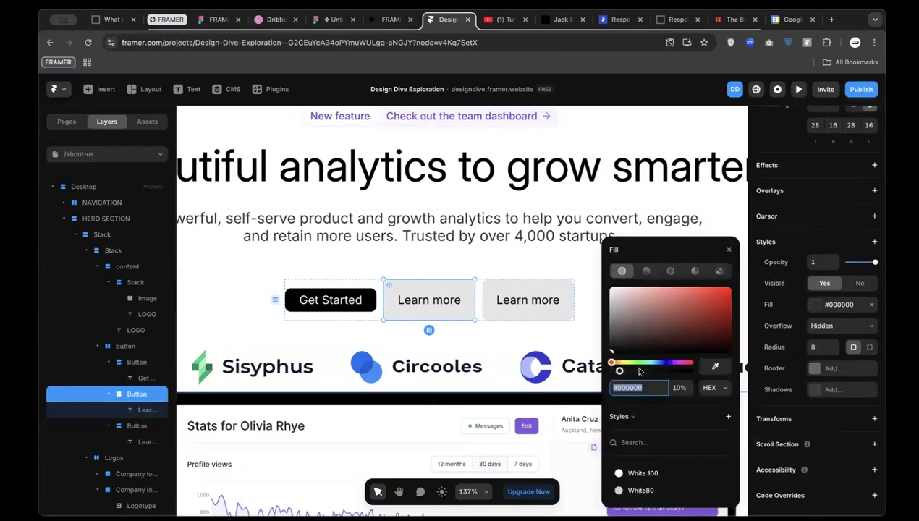
left_click(725, 366)
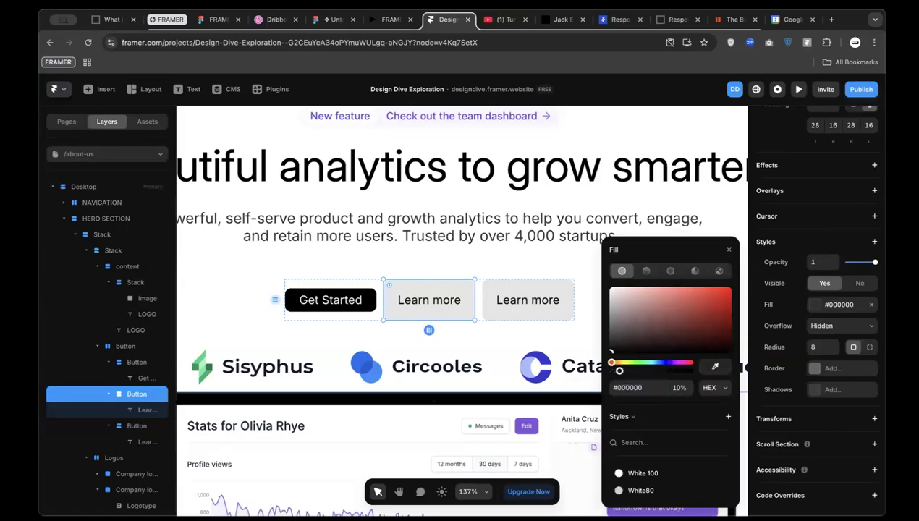
left_click(529, 430)
key("Escape")
Make the purple button's label white and change it to 'Get Started'
left_click(436, 302)
double_click(428, 302)
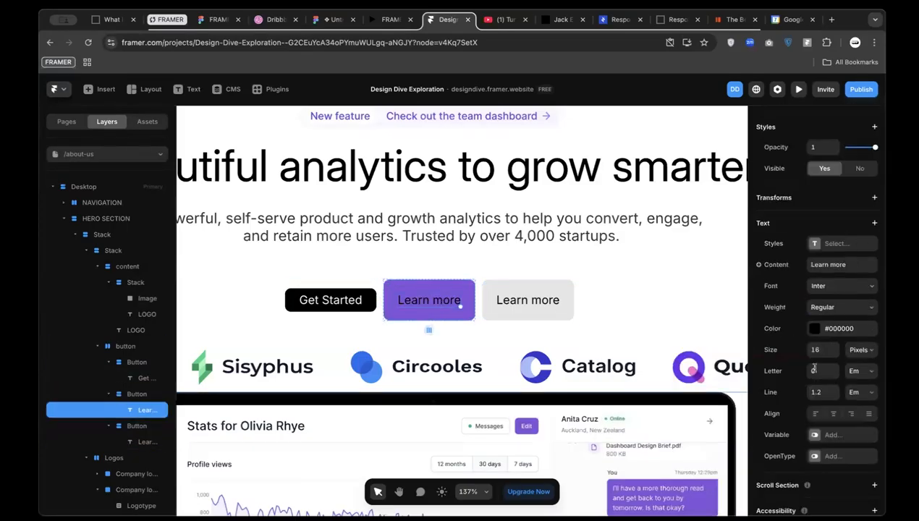
left_click(815, 329)
left_click_drag(695, 318, 609, 250)
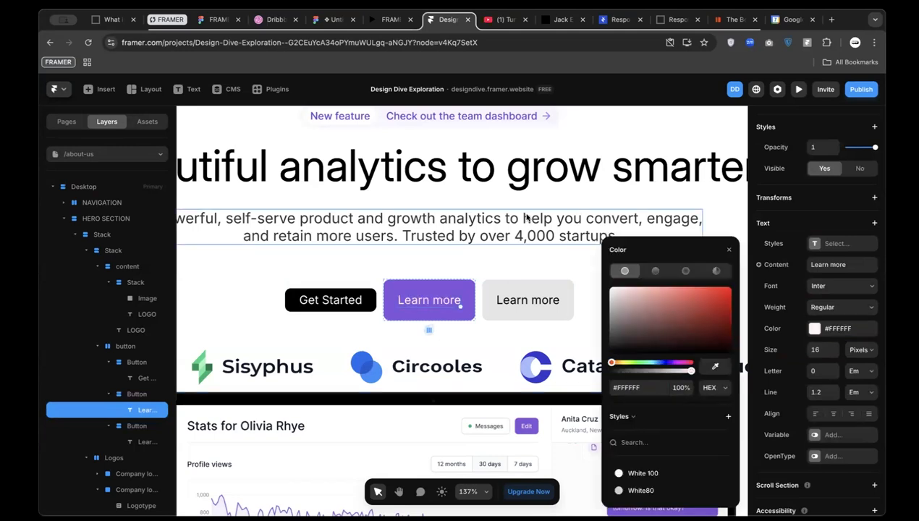
double_click(435, 303)
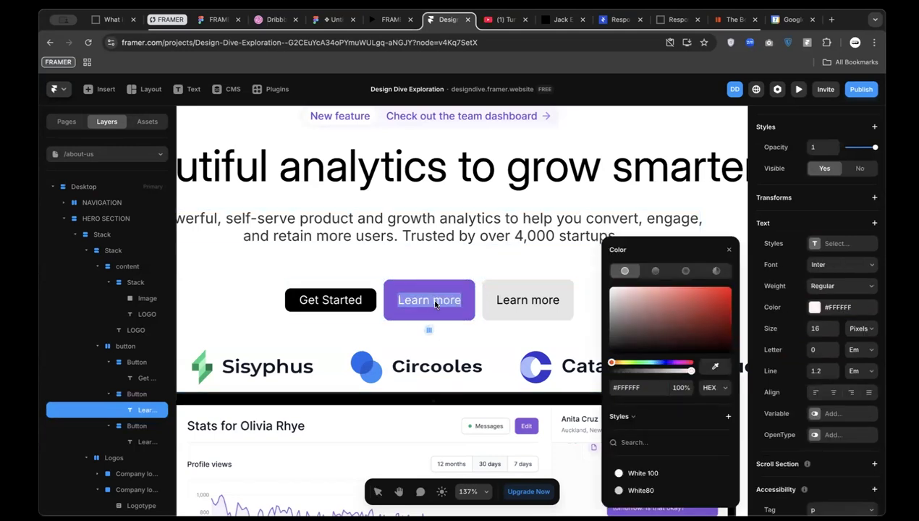
type("Get Starte")
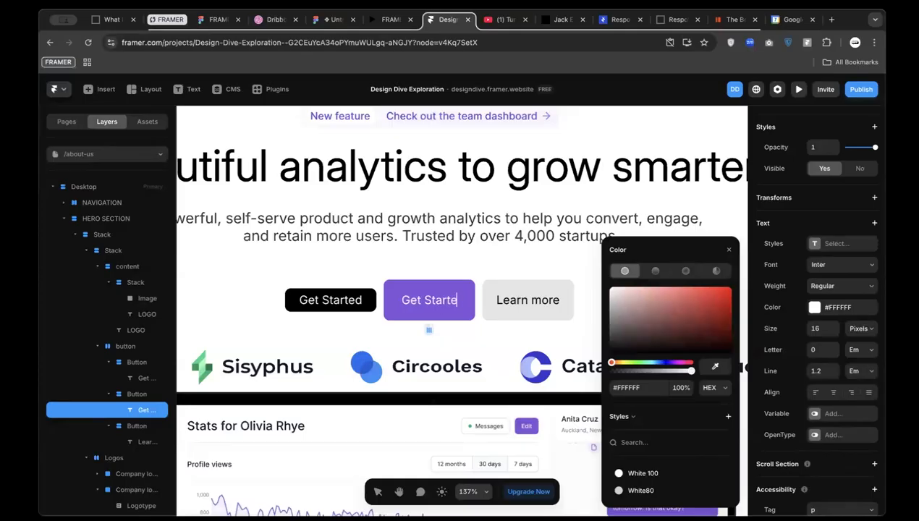
type("d")
Delete the old black Get Started button, leaving the purple one beside Learn more
left_click(352, 302)
key("BackSpace")
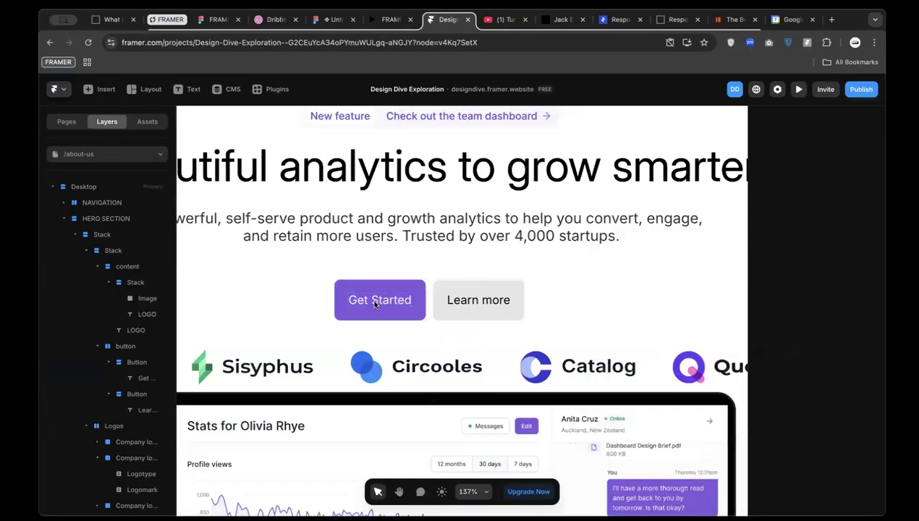
scroll(374, 304, "down", 6)
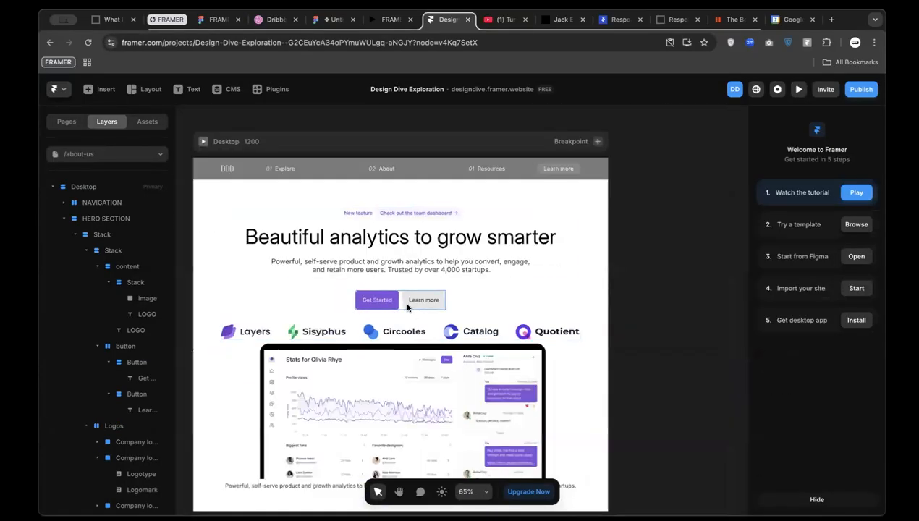
left_click(407, 308)
scroll(420, 300, "up", 6)
left_click(416, 300)
scroll(366, 282, "up", 3)
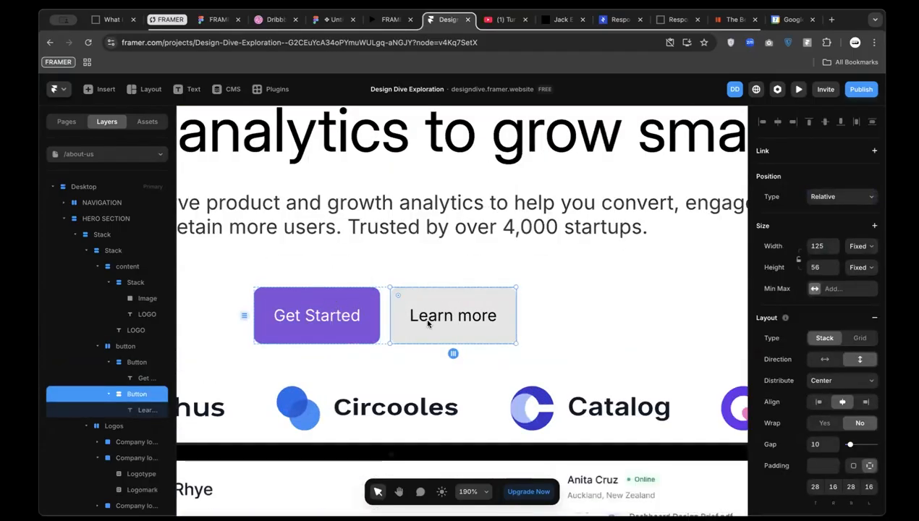
left_click(325, 27)
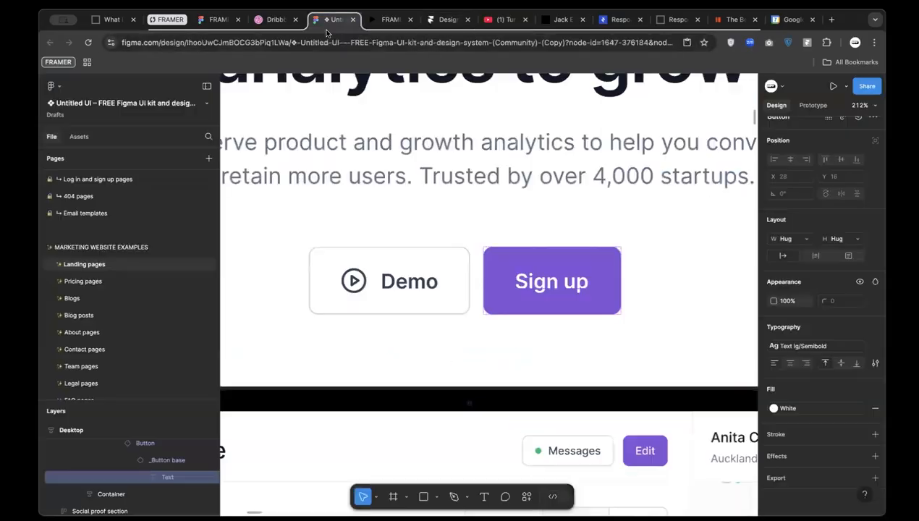
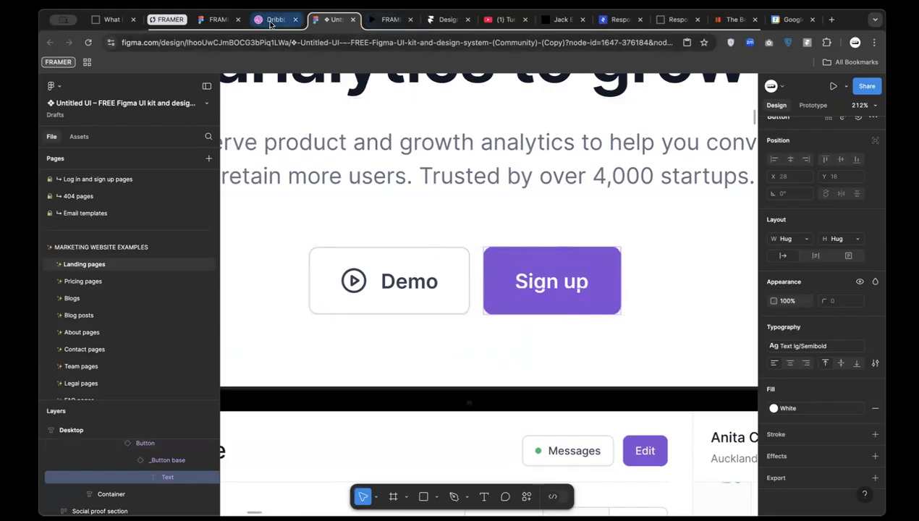
Return to the Framer project, zoom out to the whole hero and select its main stack
left_click(443, 20)
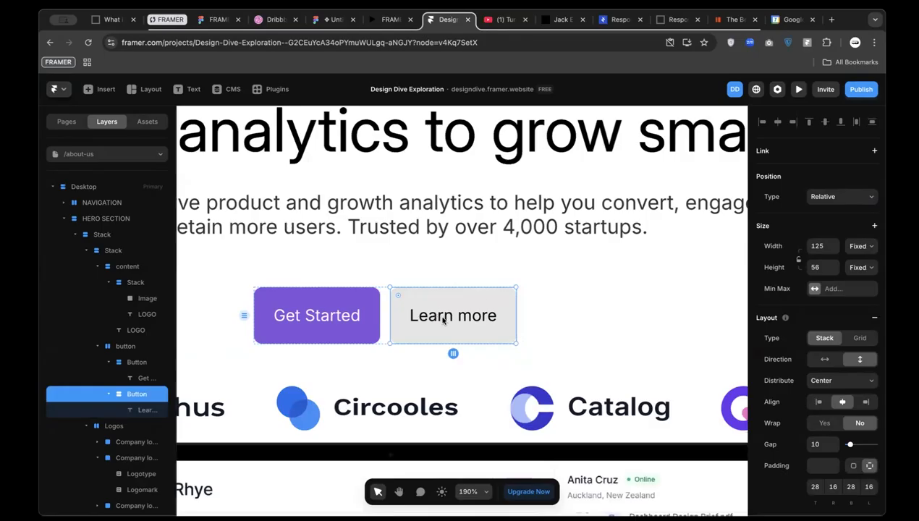
scroll(508, 341, "down", 5)
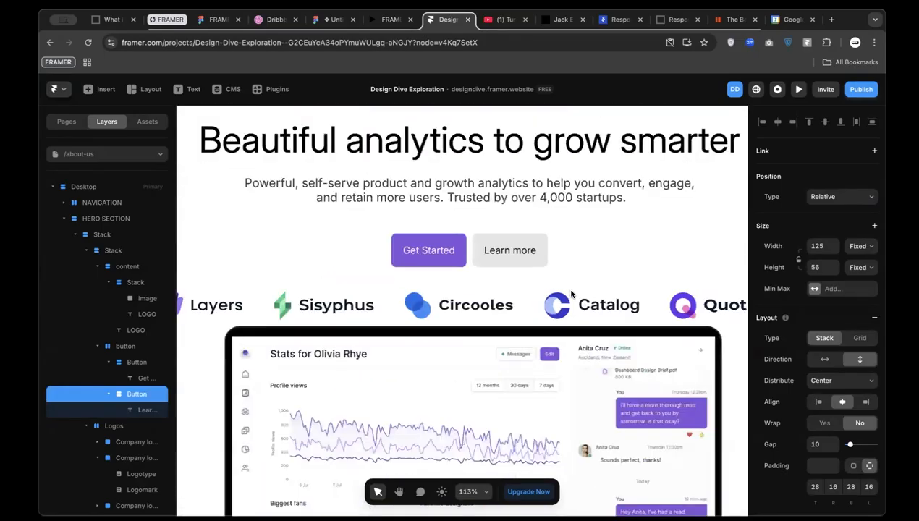
scroll(478, 315, "down", 1)
left_click(380, 261)
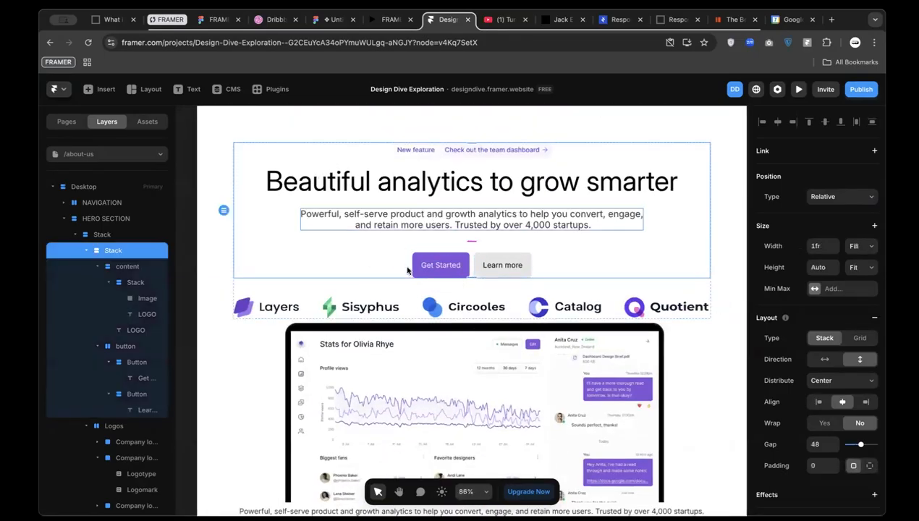
left_click(330, 24)
scroll(447, 214, "down", 5)
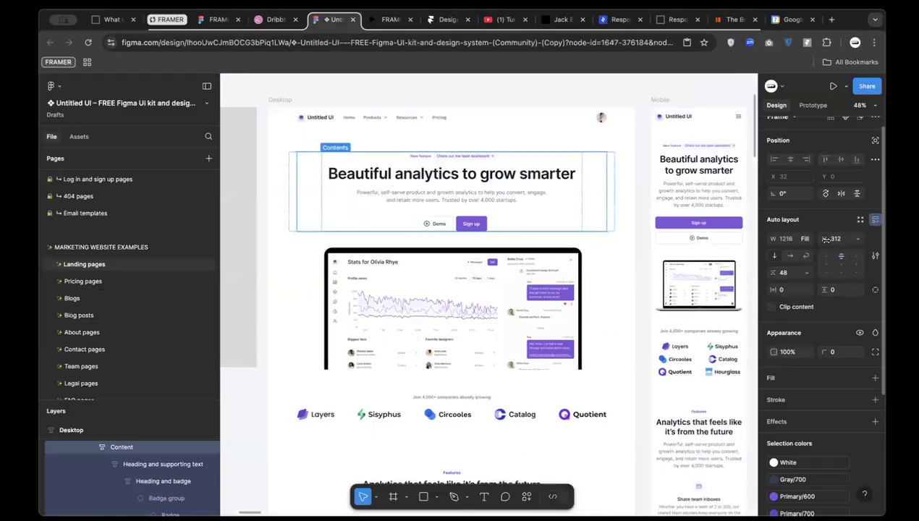
left_click(443, 20)
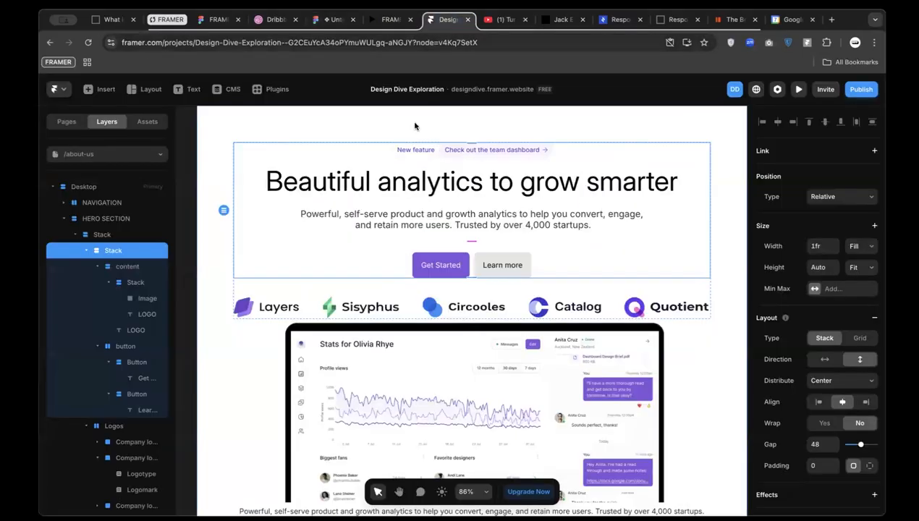
left_click(854, 247)
left_click(818, 271)
left_click(854, 267)
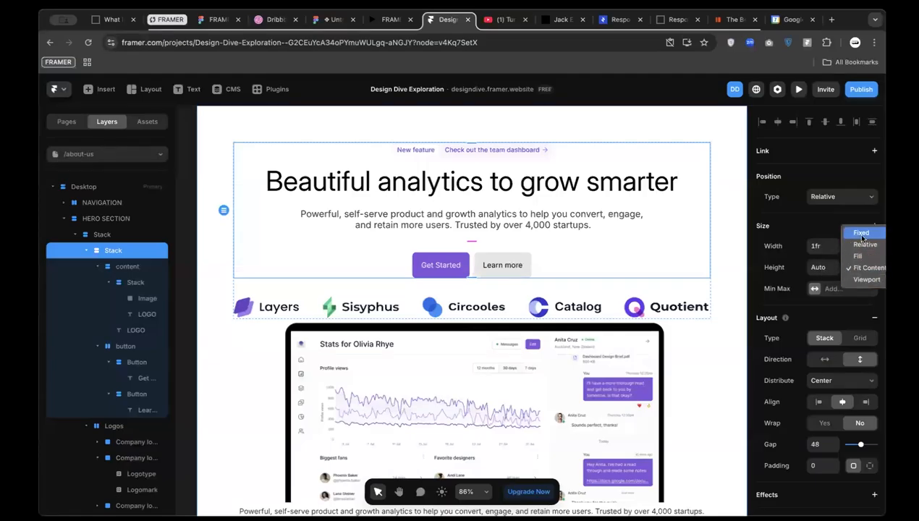
left_click(861, 271)
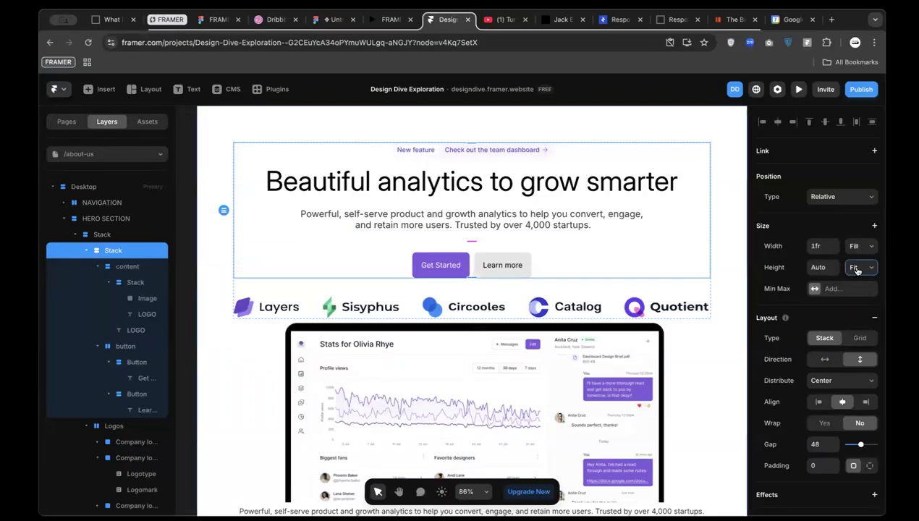
scroll(489, 242, "down", 5)
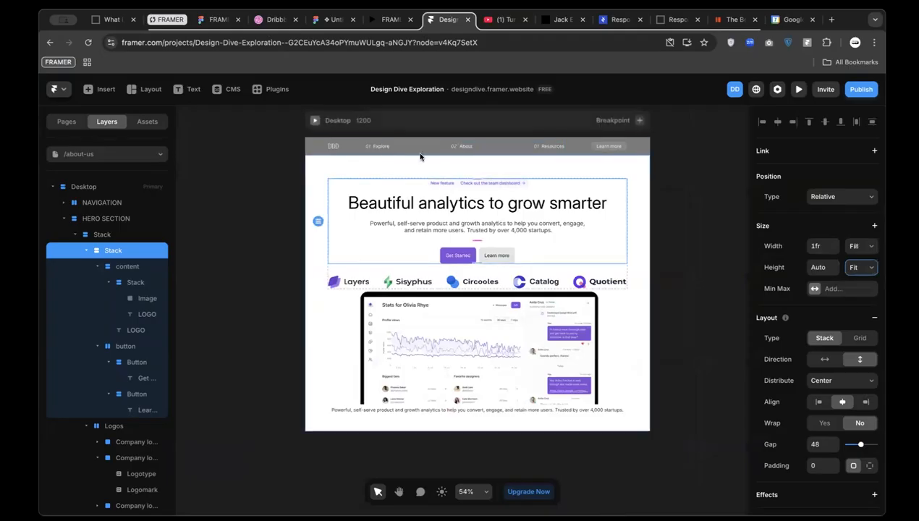
left_click(328, 21)
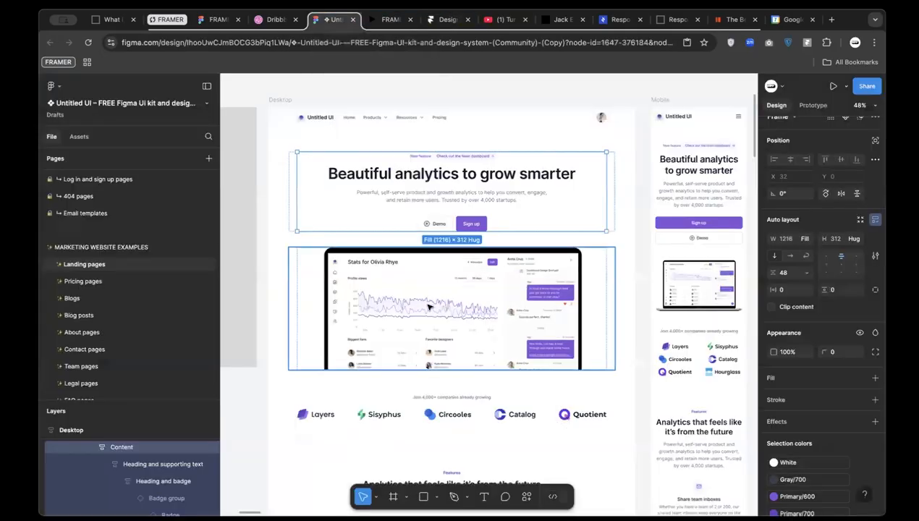
left_click(390, 279)
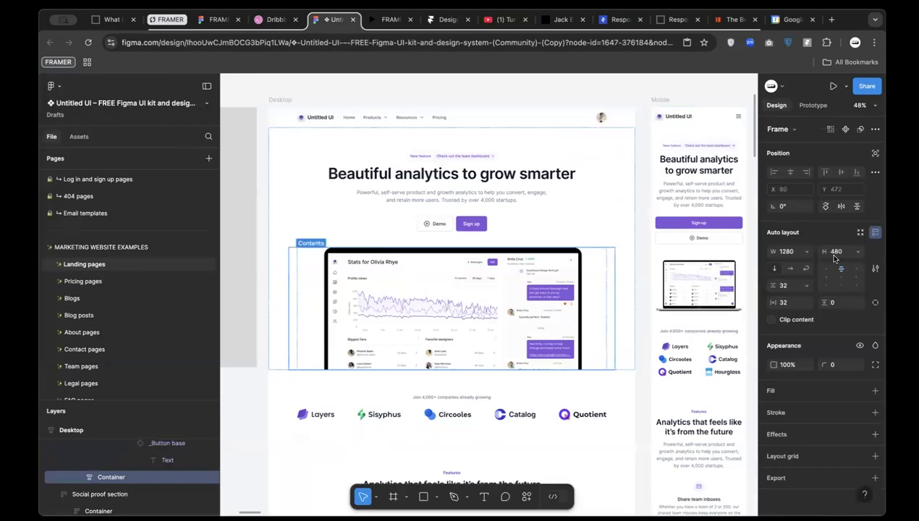
key("alt")
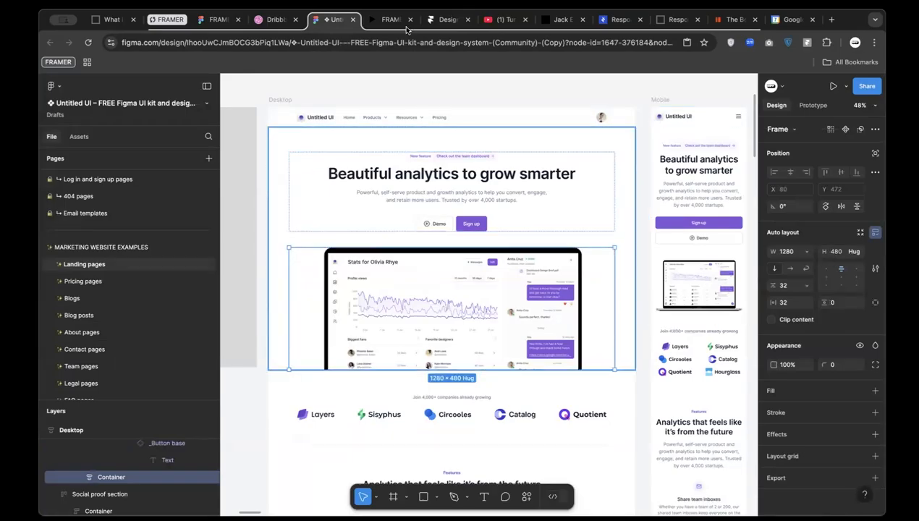
left_click(446, 20)
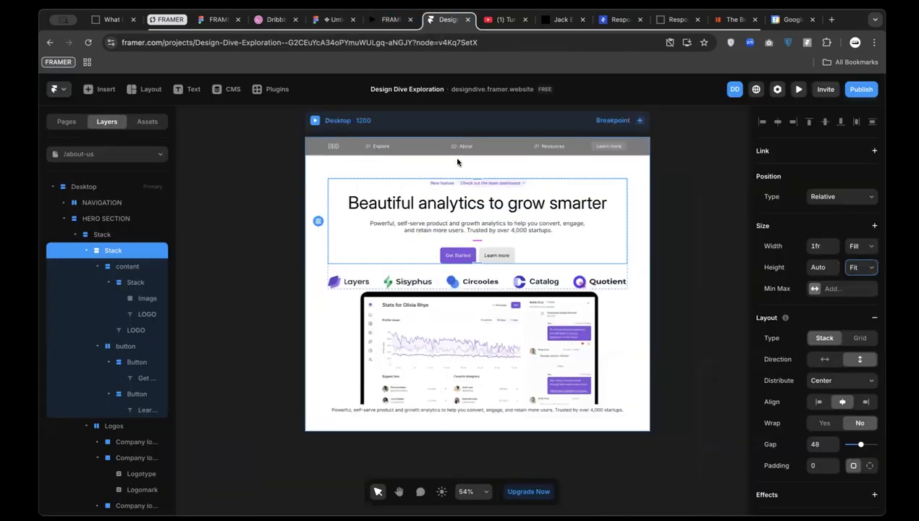
Delete the Logos row from the hero, then undo to bring it back
left_click(380, 277)
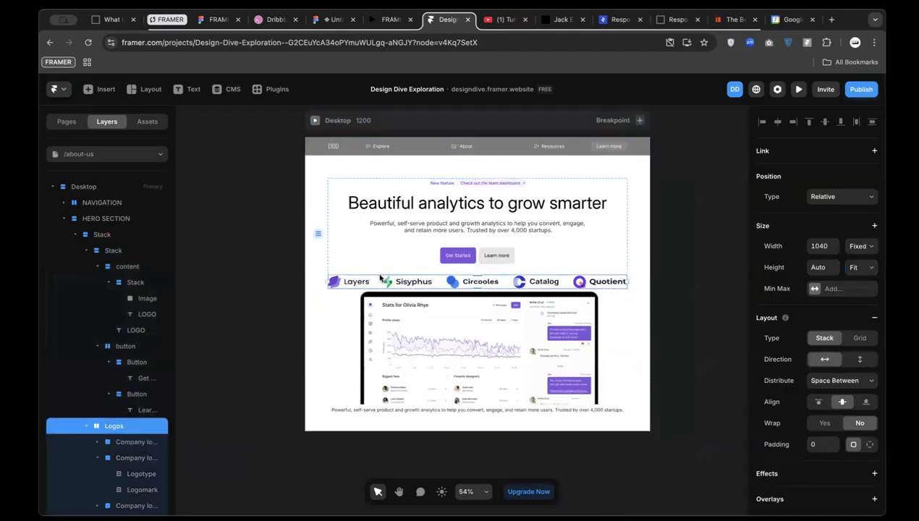
key("Delete")
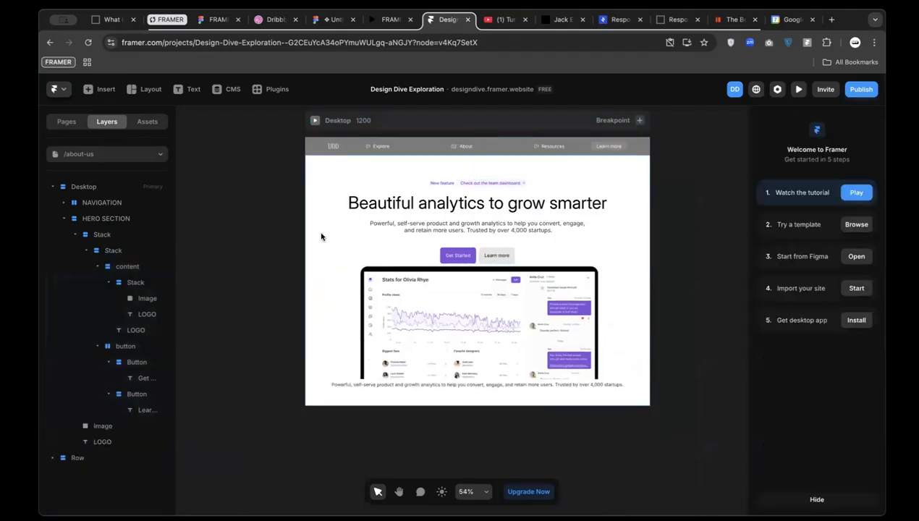
left_click(322, 249)
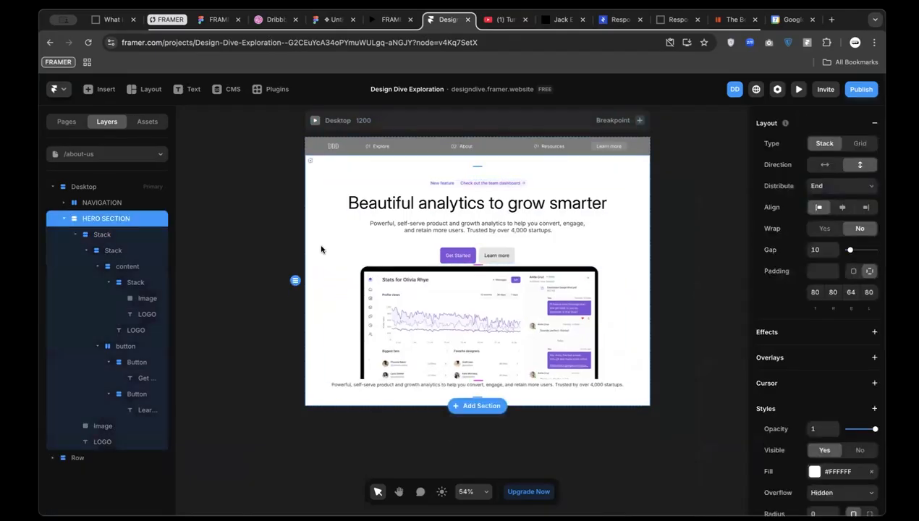
left_click(91, 206)
key("ctrl+z")
key("ctrl+z")
key("ctrl+z")
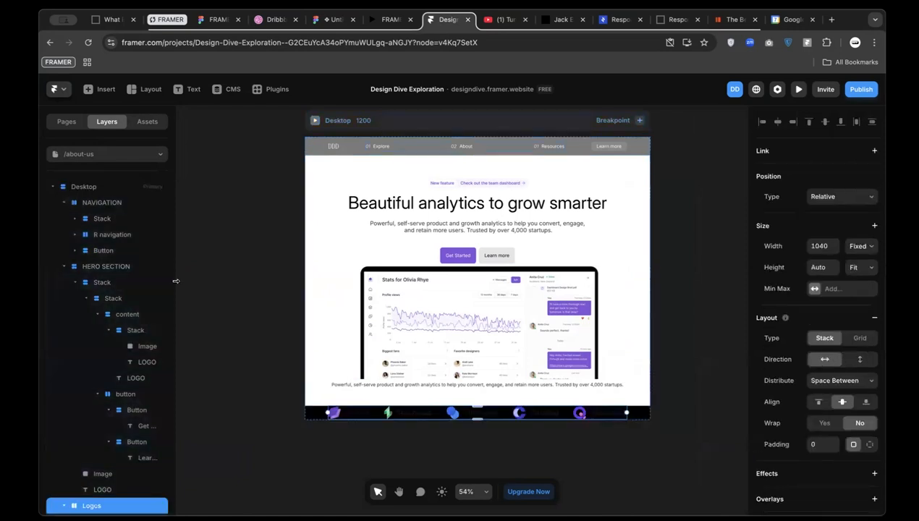
key("ctrl+z")
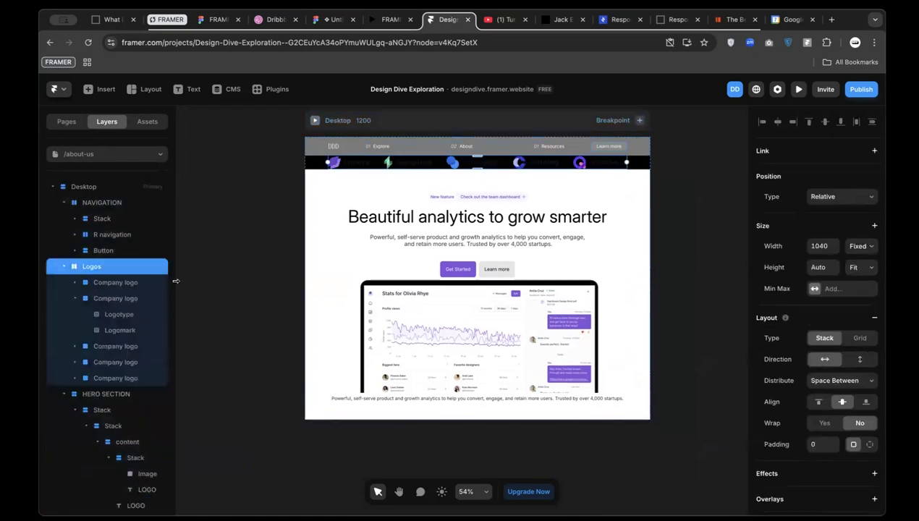
Make the Desktop page background white and move the Logos row below the hero section
left_click(72, 193)
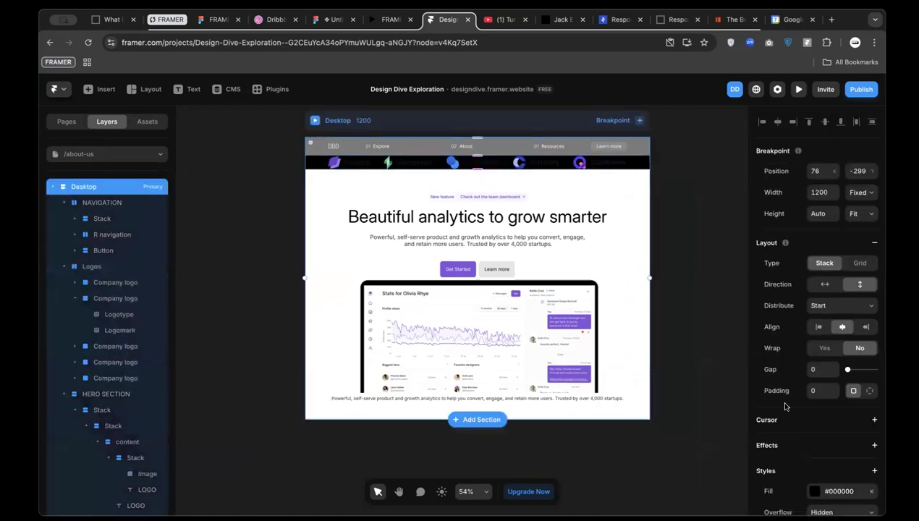
left_click(814, 491)
left_click_drag(684, 324, 568, 212)
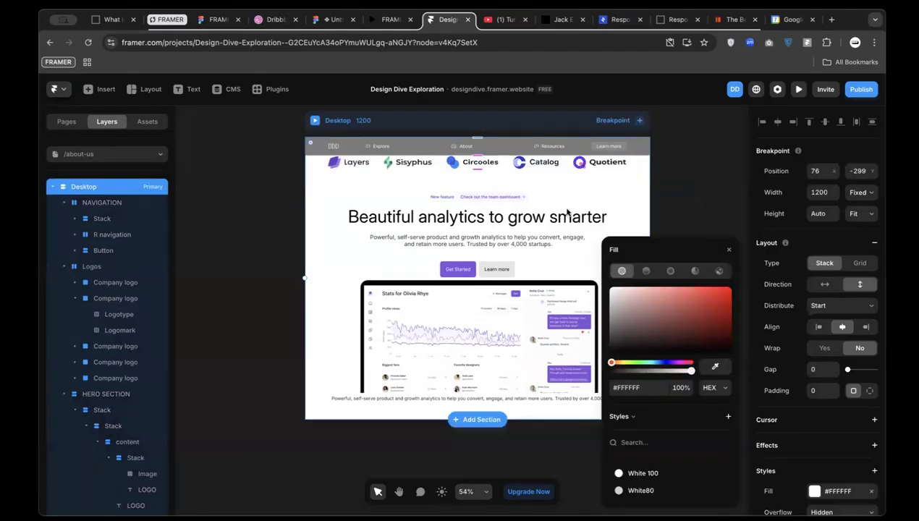
left_click(415, 167)
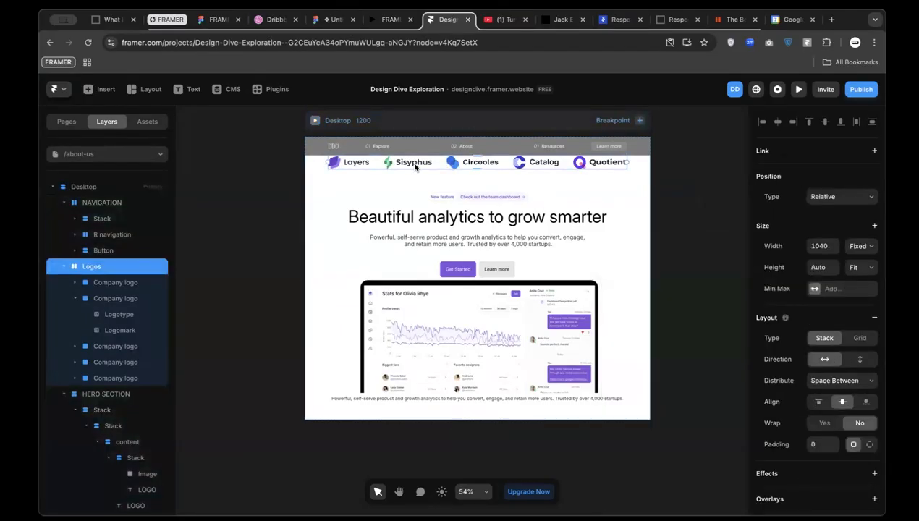
key("Down")
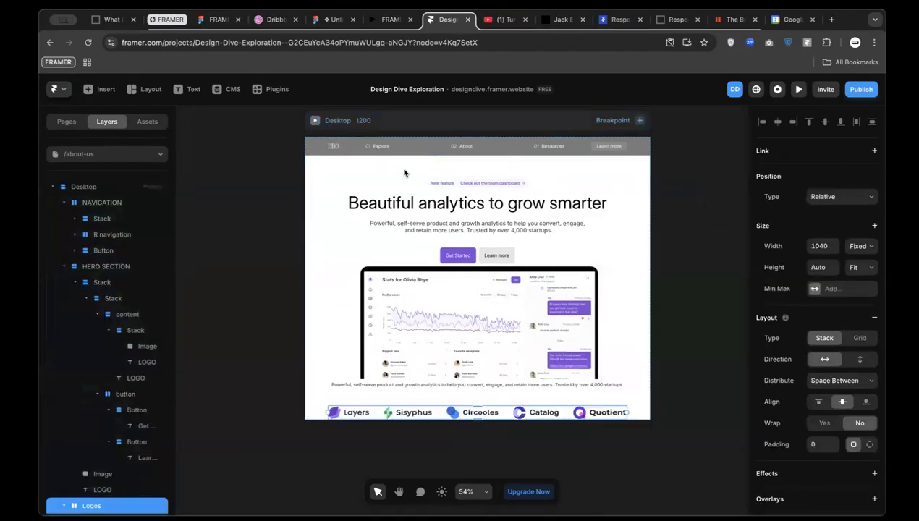
Rename the outer hero stack layer to 'hero text'
left_click(364, 232)
left_click(362, 244)
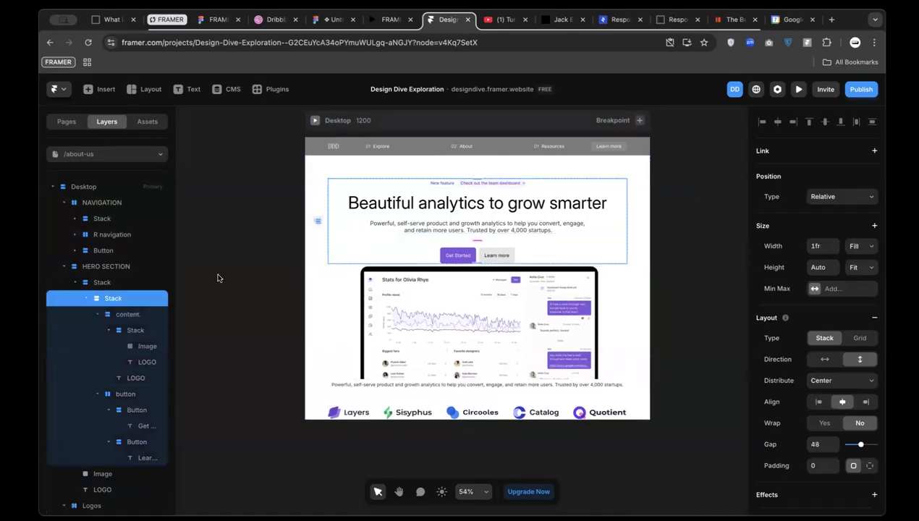
left_click(87, 299)
left_click(103, 283)
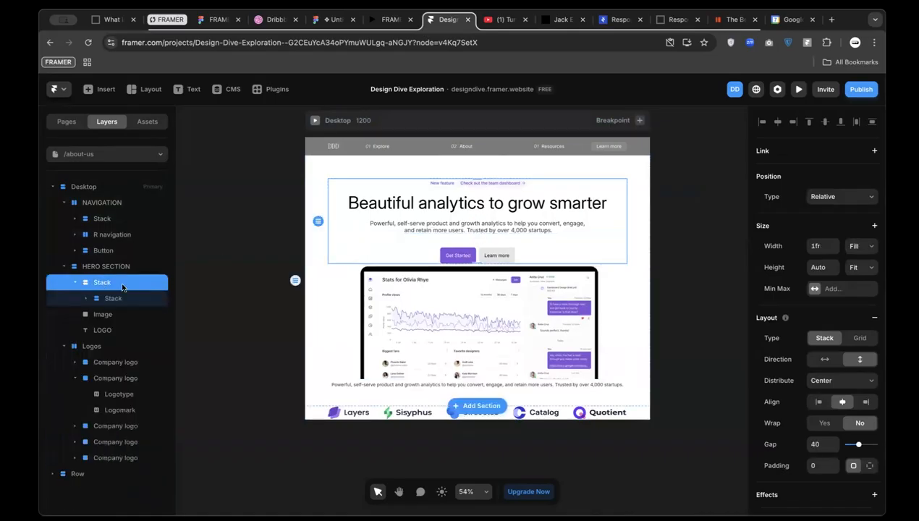
double_click(102, 283)
type("N")
type("ero text")
key("Return")
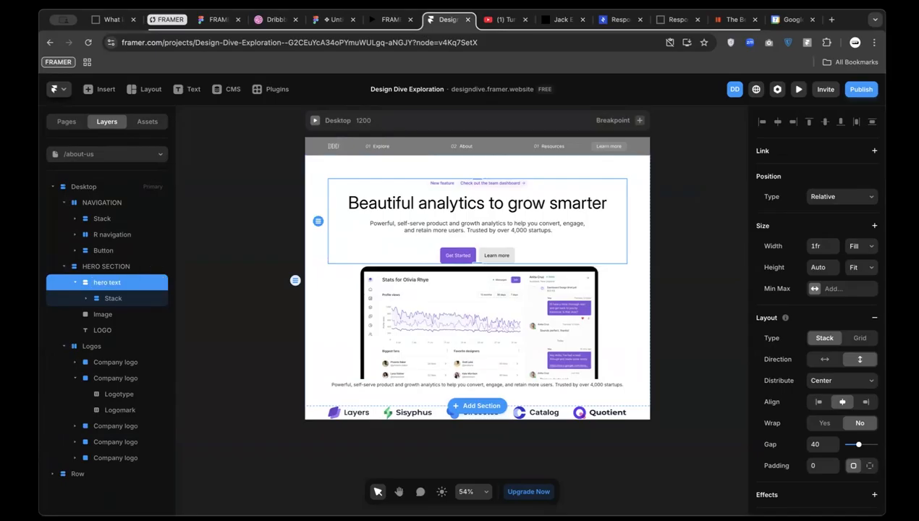
Delete the LOGO caption text beneath the hero image
left_click(104, 313)
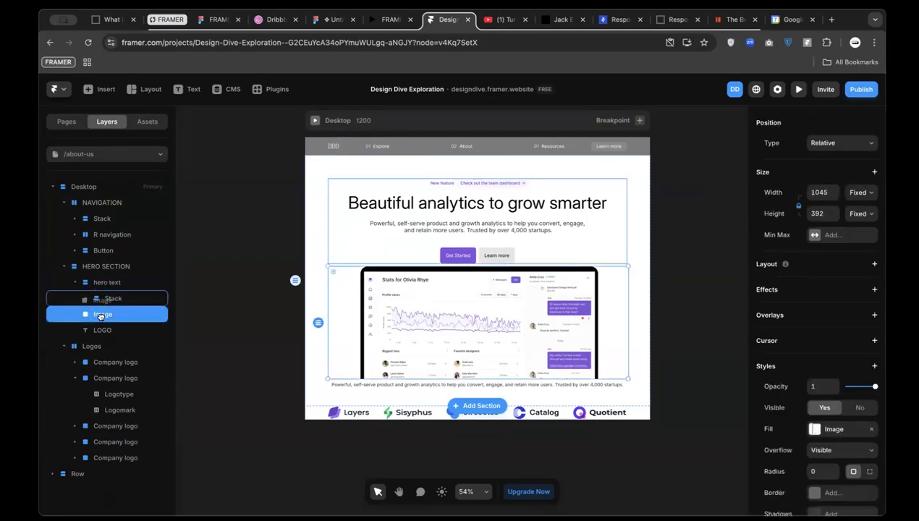
left_click(76, 285)
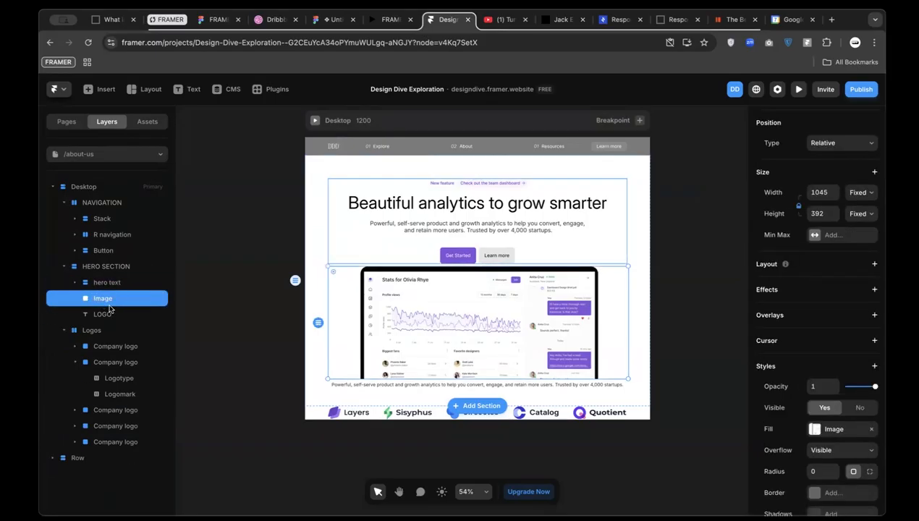
left_click(114, 283)
left_click(112, 298, "shift")
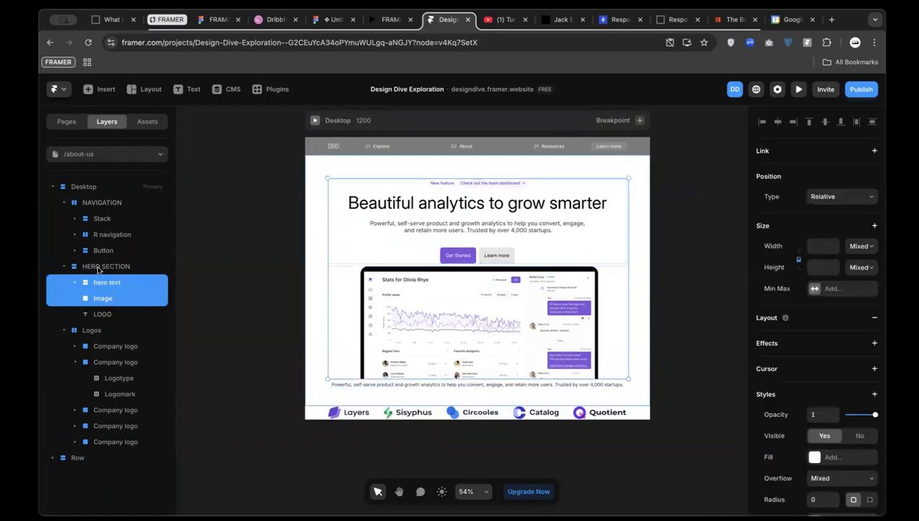
left_click(99, 268)
left_click(101, 315)
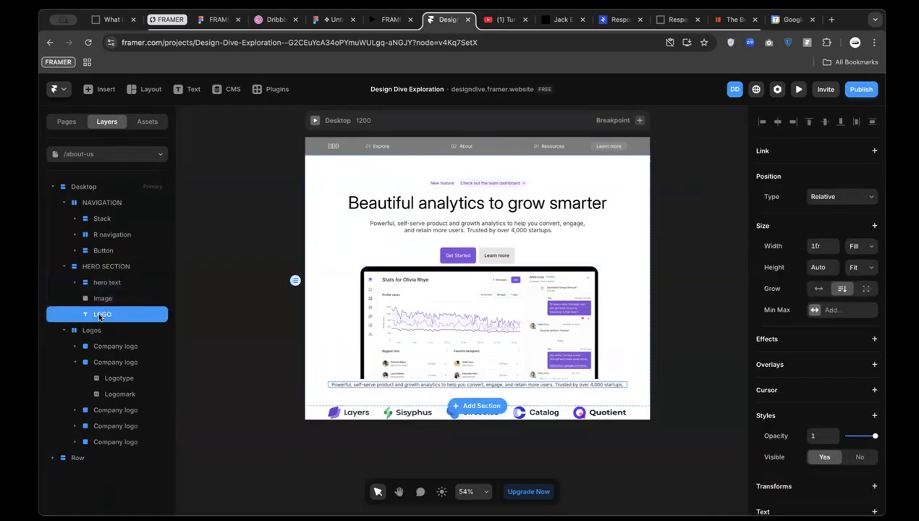
key("Delete")
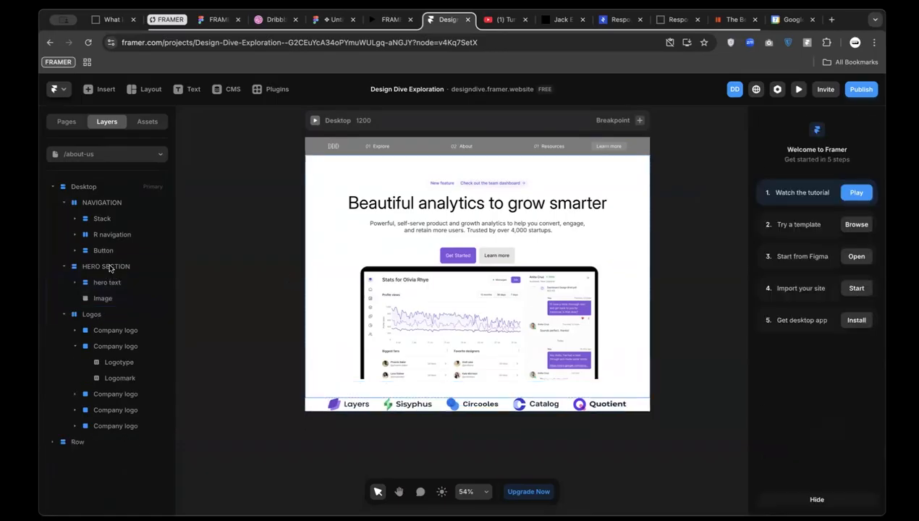
Set the HERO SECTION's gap to 64 and collapse its layer
left_click(113, 269)
left_click(75, 283)
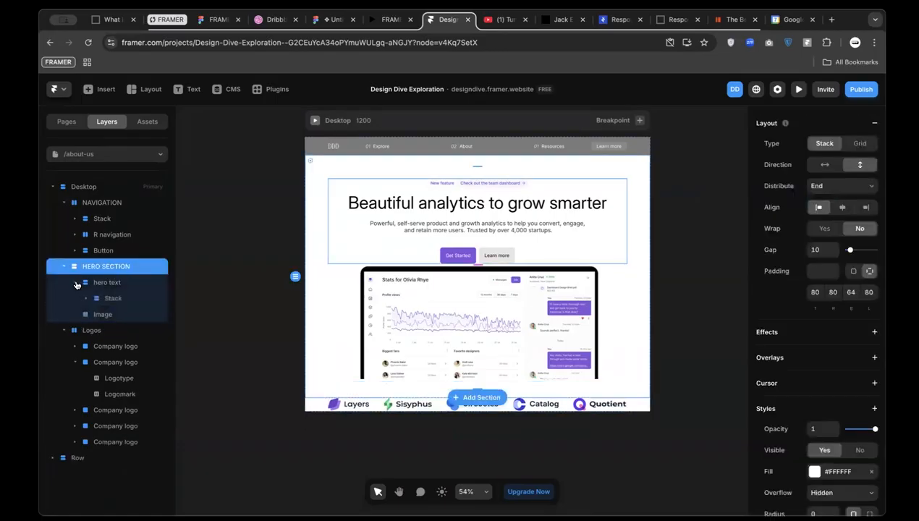
left_click(75, 283)
scroll(804, 434, "down", 2)
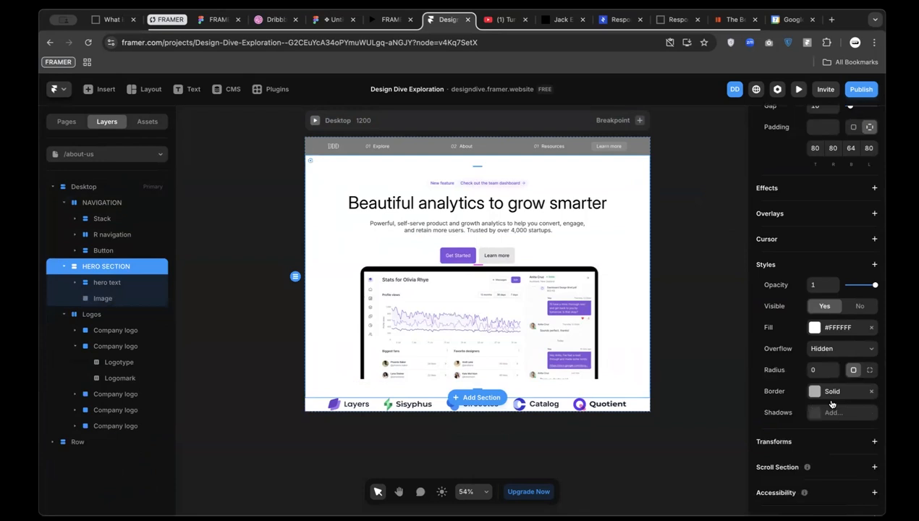
scroll(821, 438, "up", 1)
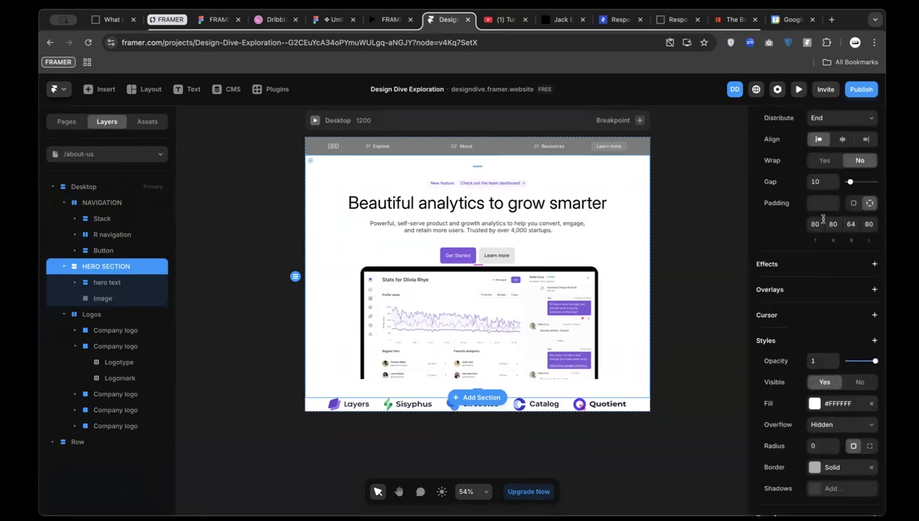
left_click(823, 182)
type("64")
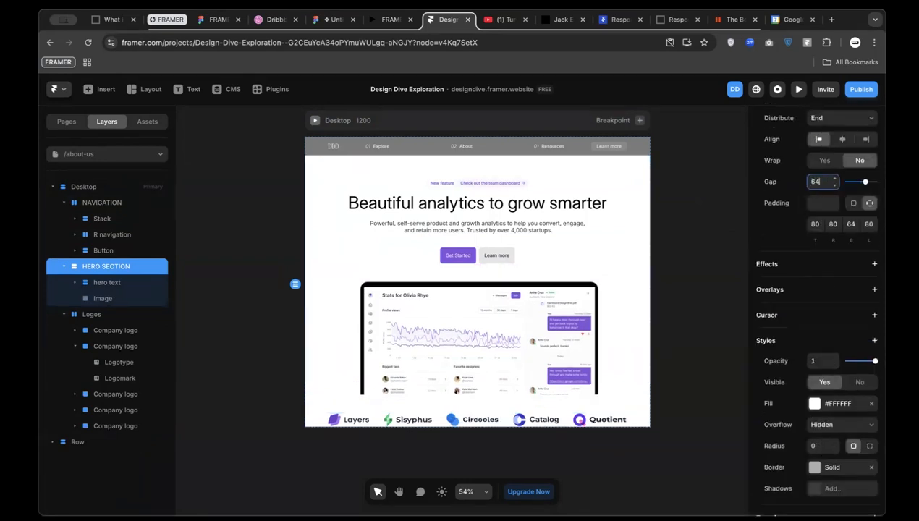
key("Return")
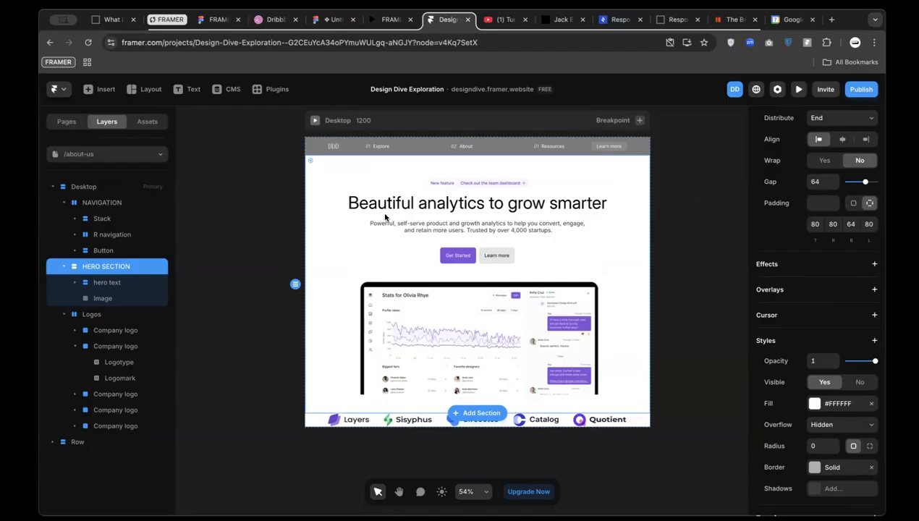
left_click(64, 267)
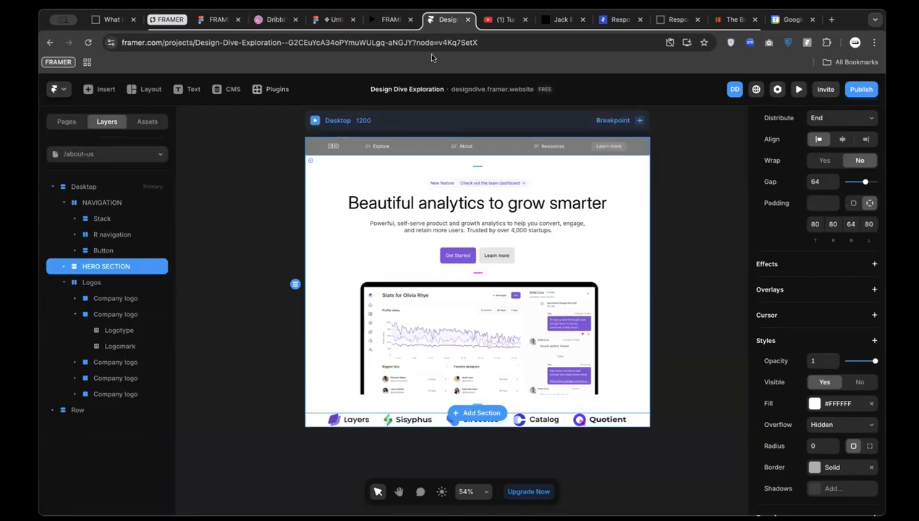
left_click(333, 20)
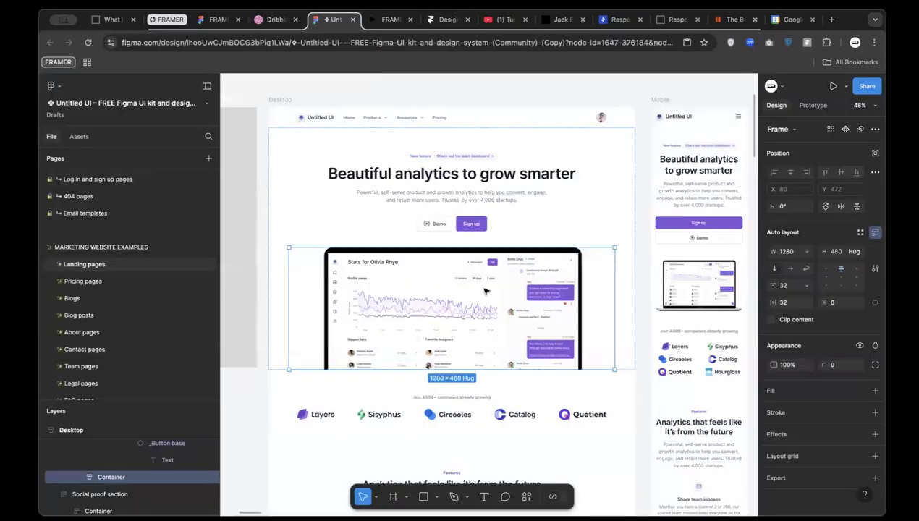
left_click(402, 397)
scroll(405, 386, "down", 4)
scroll(541, 156, "up", 5)
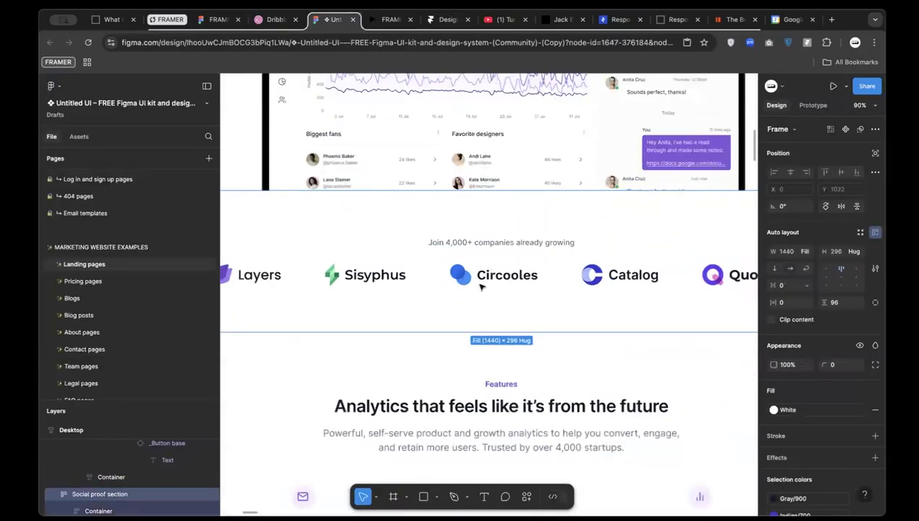
left_click(465, 279)
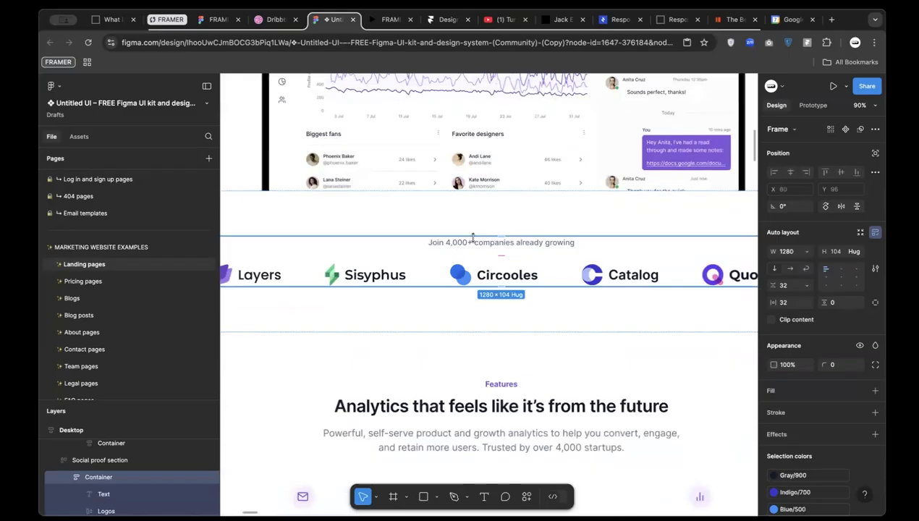
left_click(461, 244)
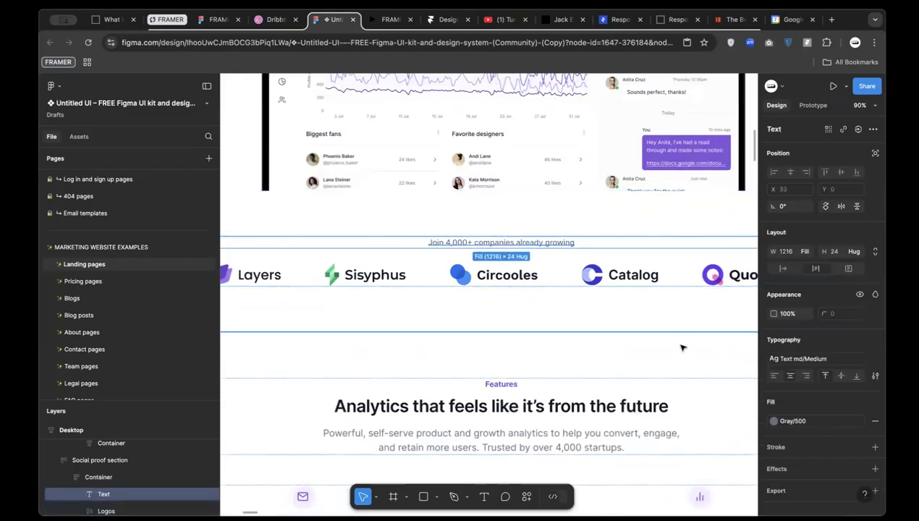
left_click(796, 359)
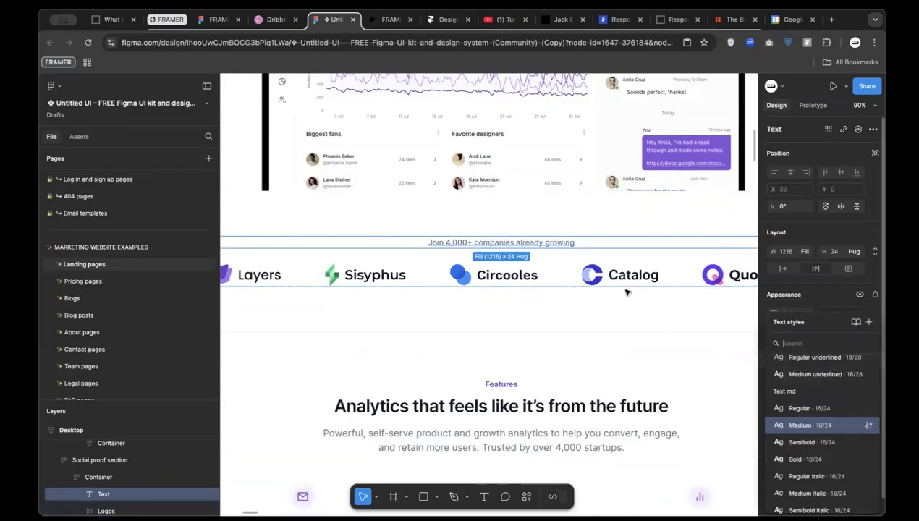
double_click(533, 242)
key("super+c")
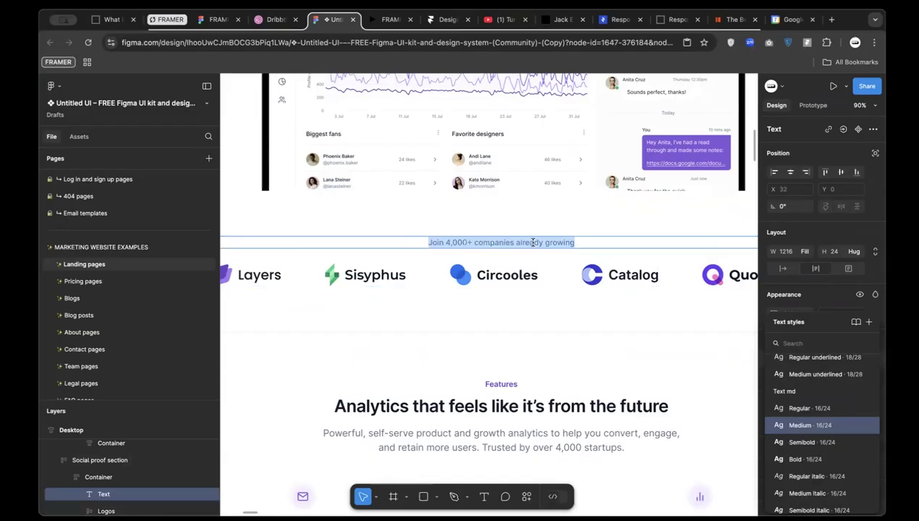
left_click(439, 21)
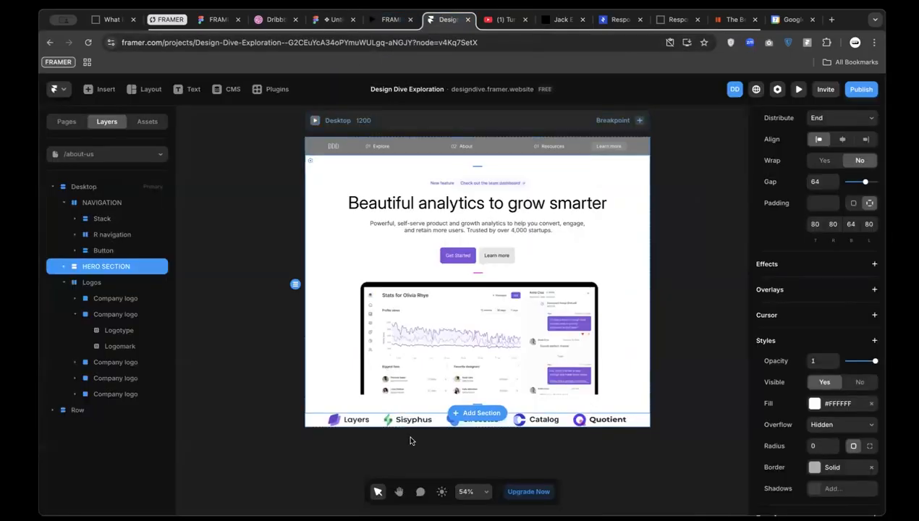
scroll(410, 440, "down", 2)
scroll(411, 427, "up", 2)
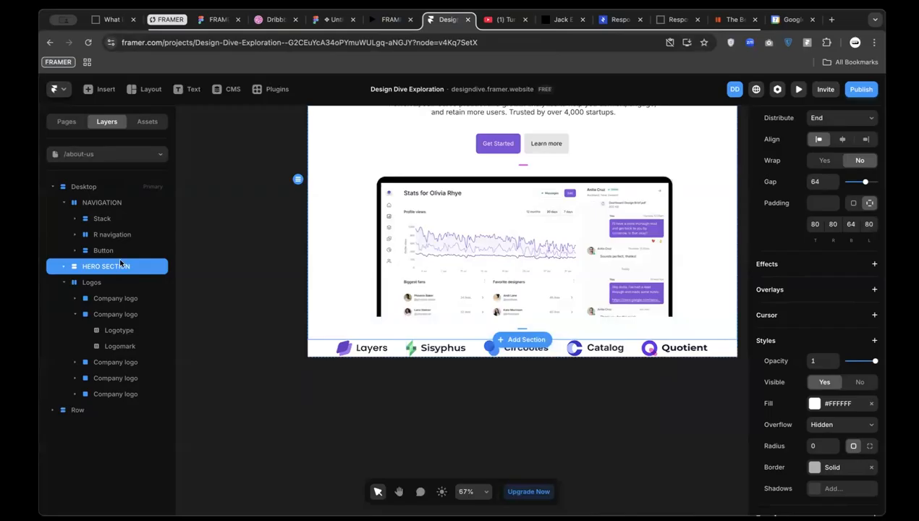
Expand the Logos stack in Layers to inspect its company logos
left_click(101, 282)
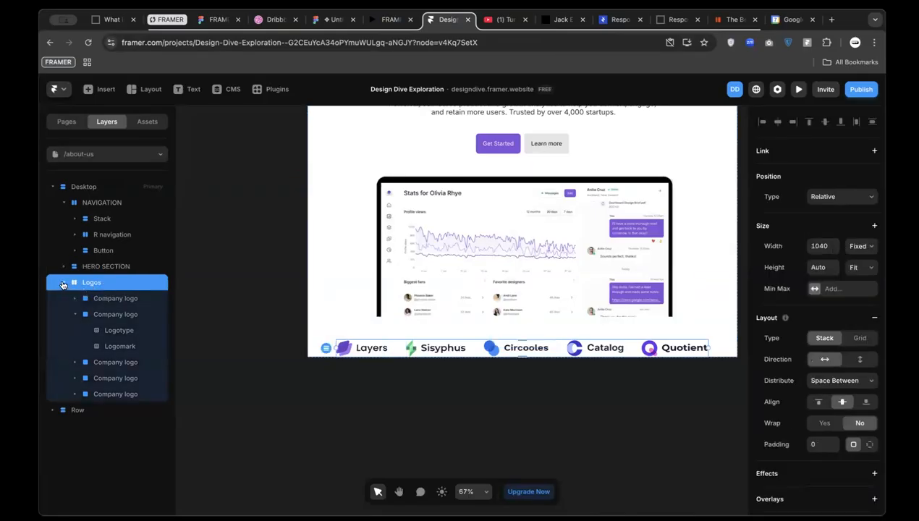
left_click(63, 283)
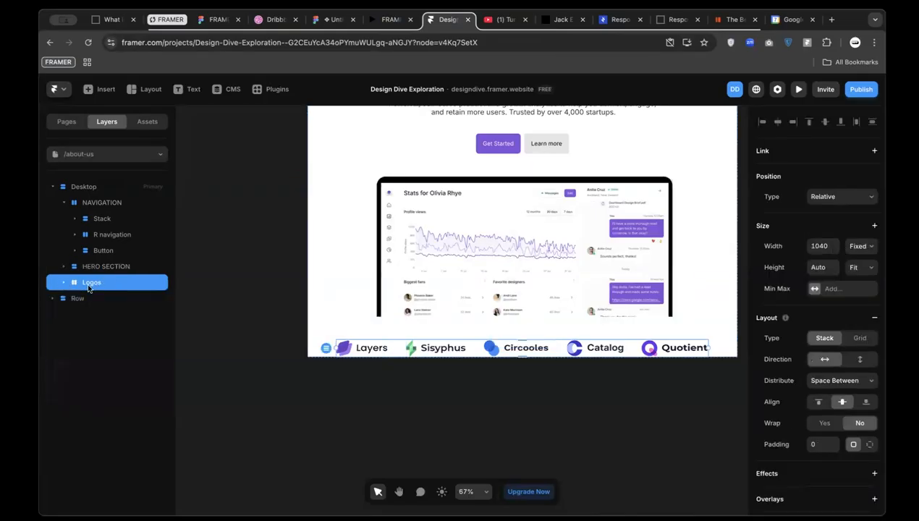
left_click(63, 283)
left_click(75, 299)
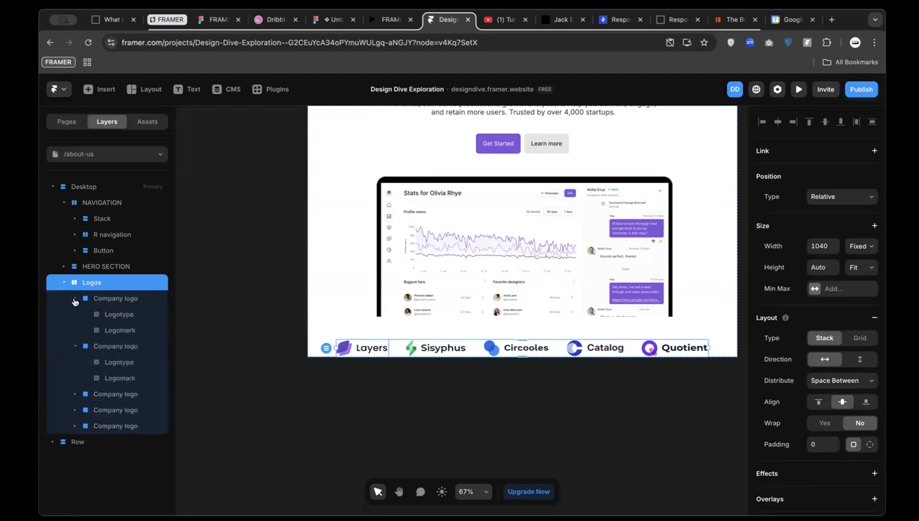
left_click(75, 301)
left_click(63, 283)
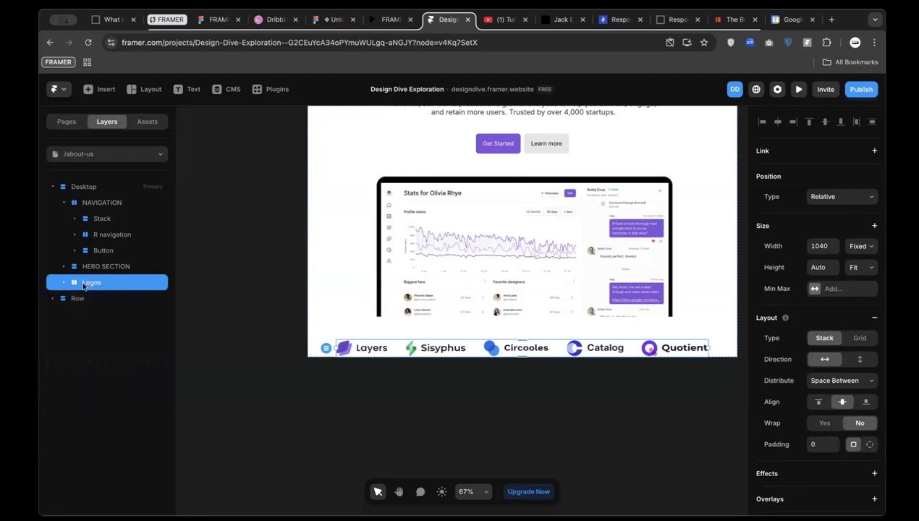
left_click(64, 282)
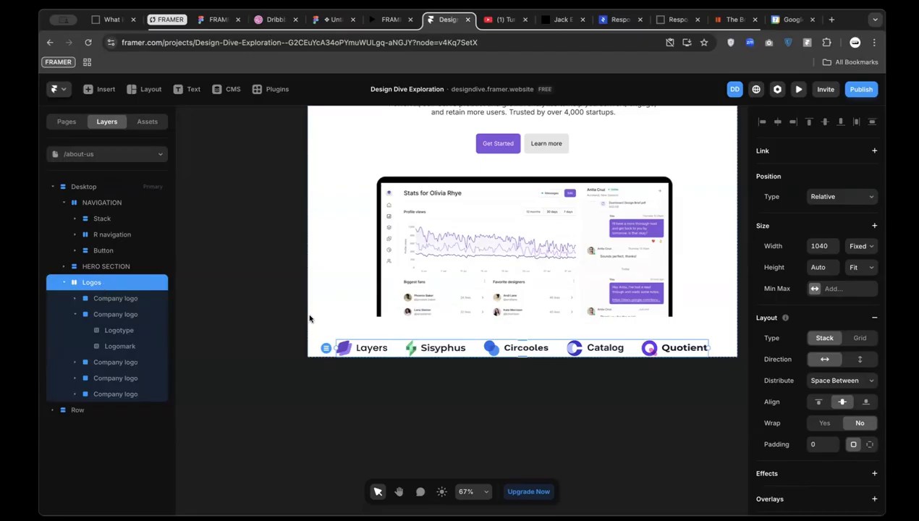
Draw a new frame under the hero image and place it between HERO SECTION and Logos
key("f")
mouse_move(332, 313)
left_mouse_down()
mouse_move(339, 323)
mouse_move(667, 337)
left_mouse_up()
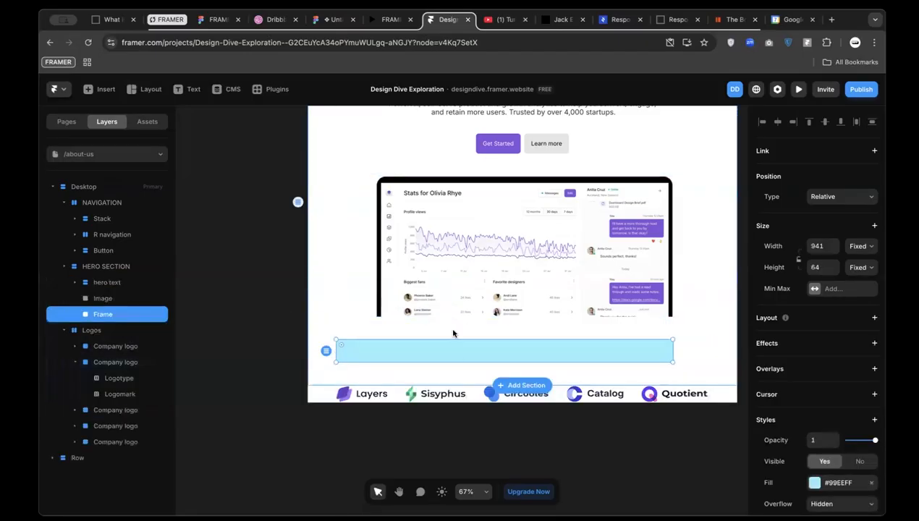
key("Up")
key("Down")
left_click_drag(95, 314, 56, 262)
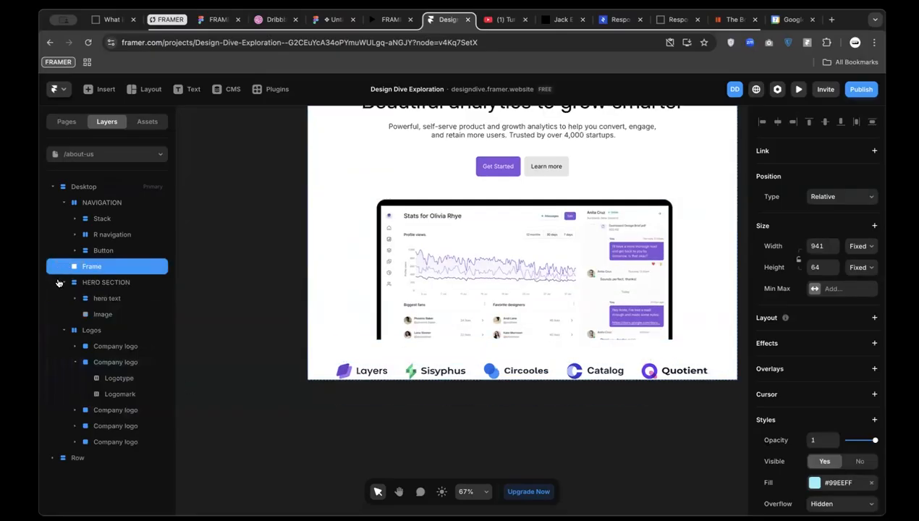
left_click(63, 282)
left_click(63, 203)
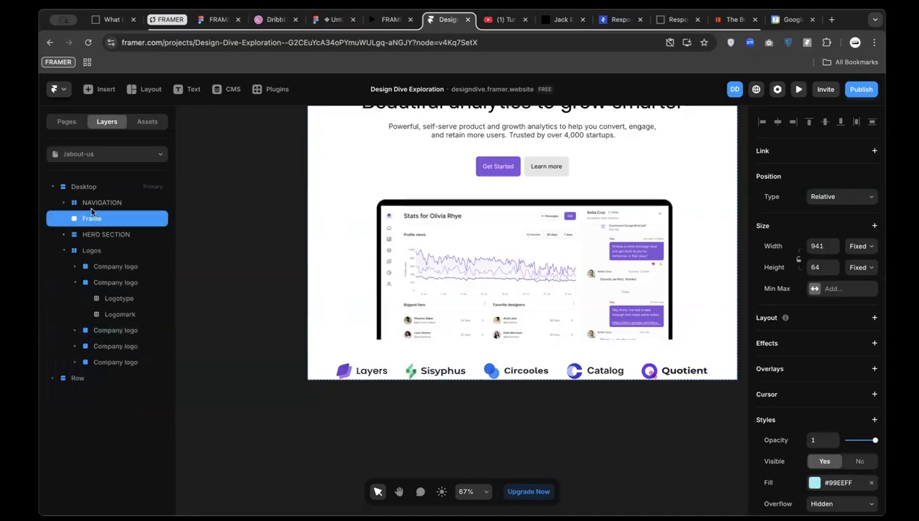
left_click_drag(88, 222, 90, 243)
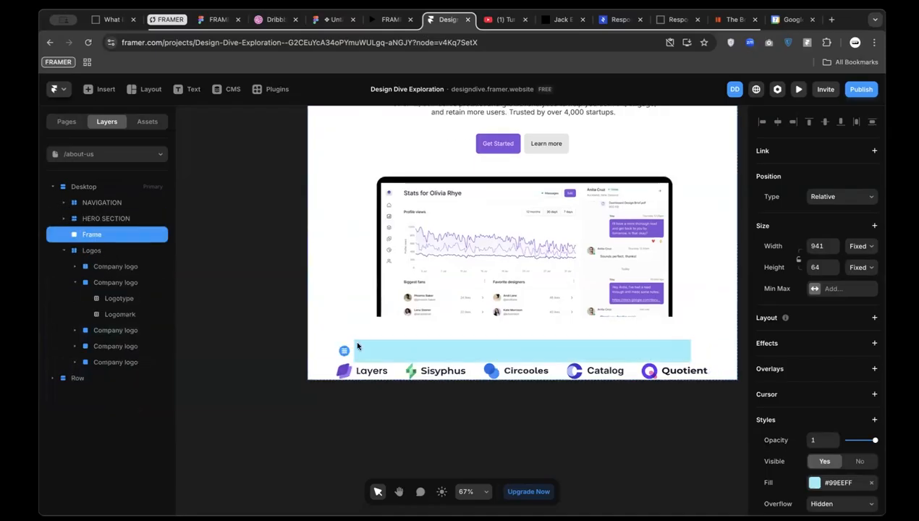
Paste the 'Join 4,000+ companies already growing' caption into the frame, coloured #000000 at size 16
key("t")
left_click(430, 351)
key("super+v")
scroll(509, 362, "up", 2)
key("Escape")
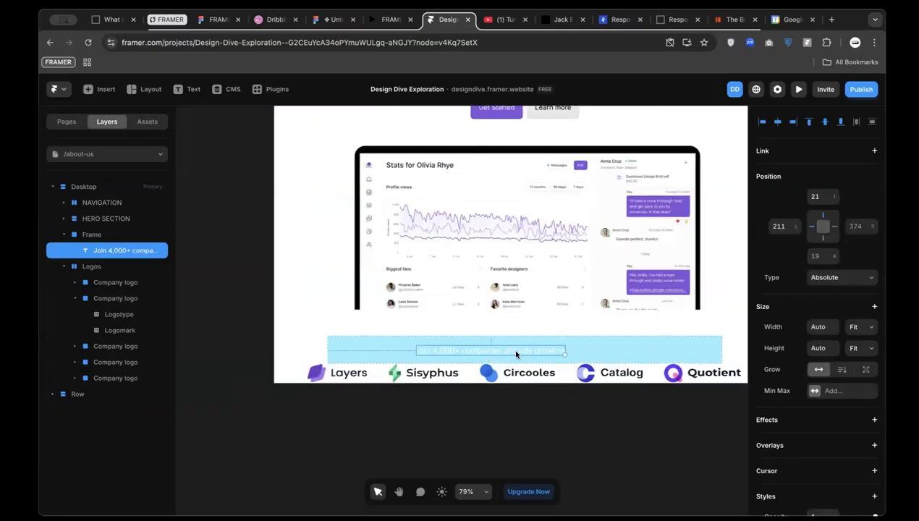
scroll(799, 453, "down", 5)
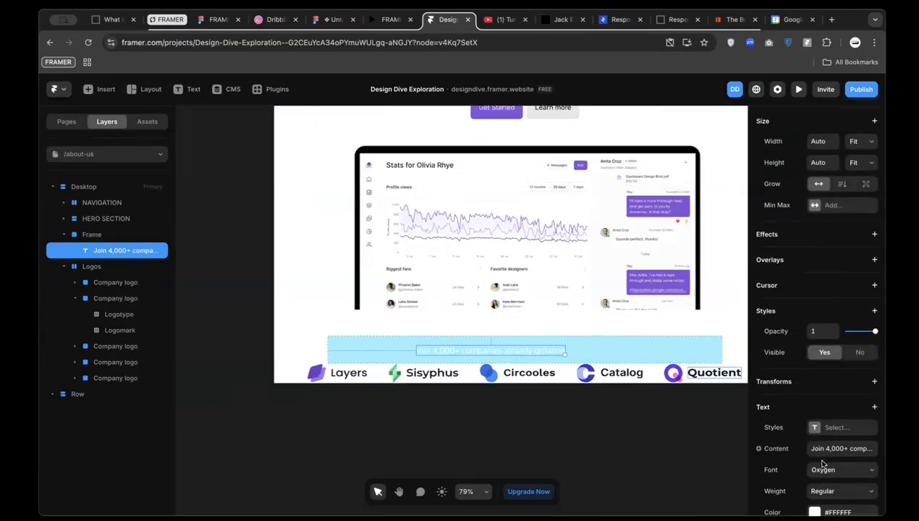
left_click(815, 398)
type("000000")
key("Return")
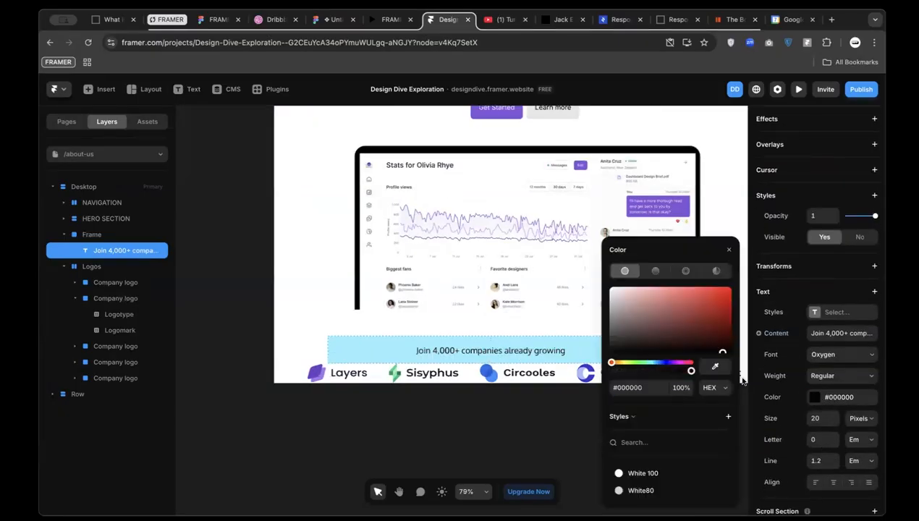
left_click(821, 418)
type("16")
key("Return")
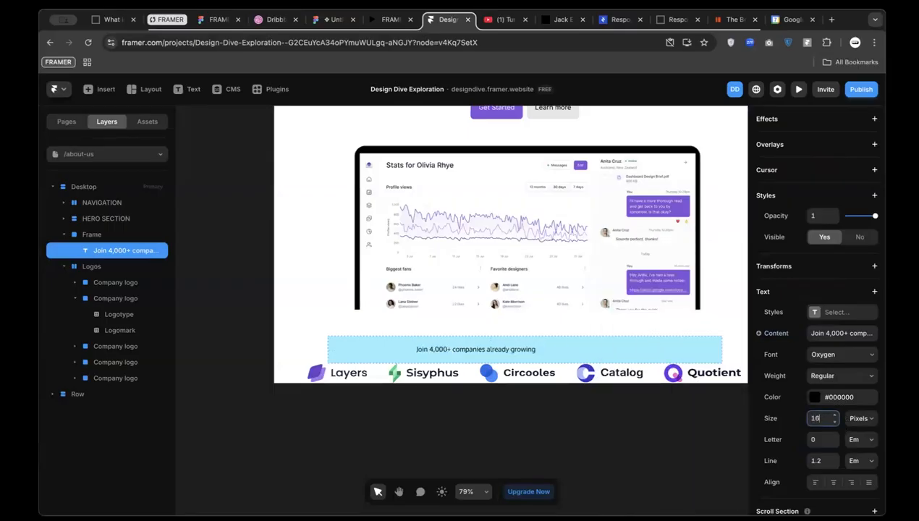
Set the caption frame's width to Fill and return to the Figma reference
left_click(484, 344)
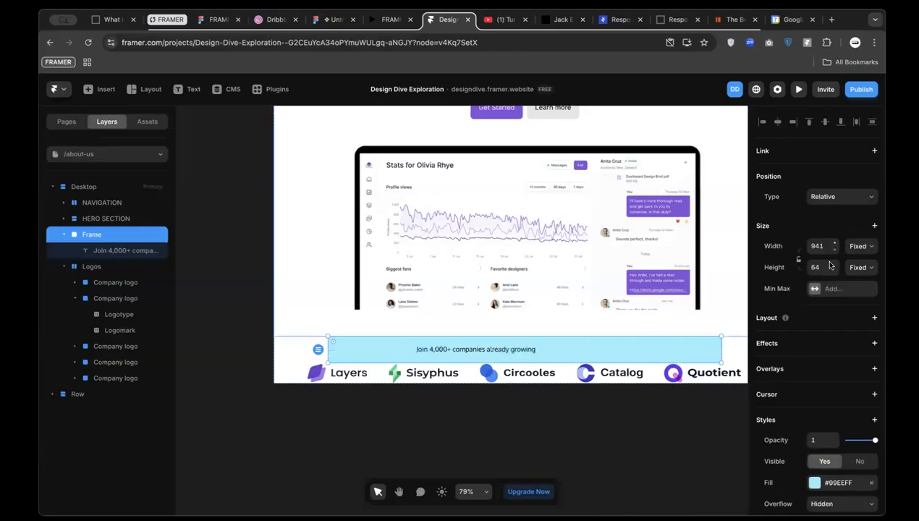
left_click(862, 246)
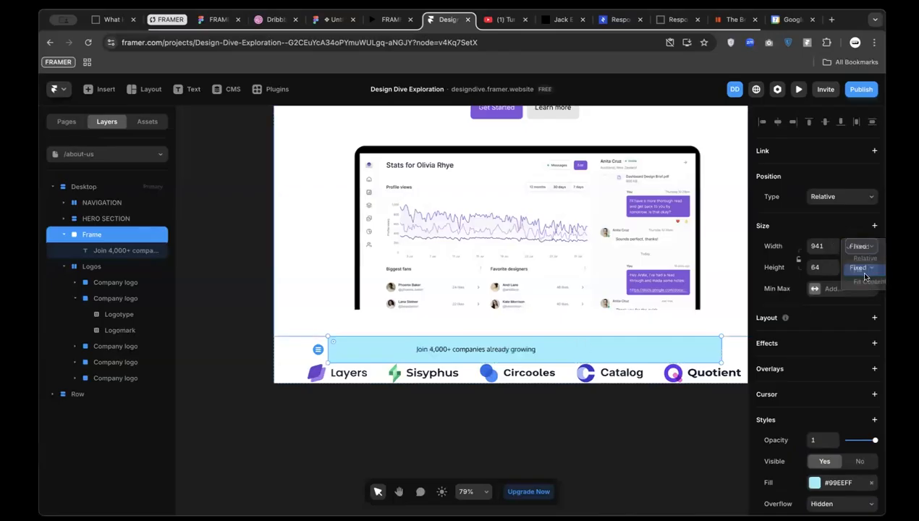
left_click(859, 269)
scroll(543, 351, "down", 2)
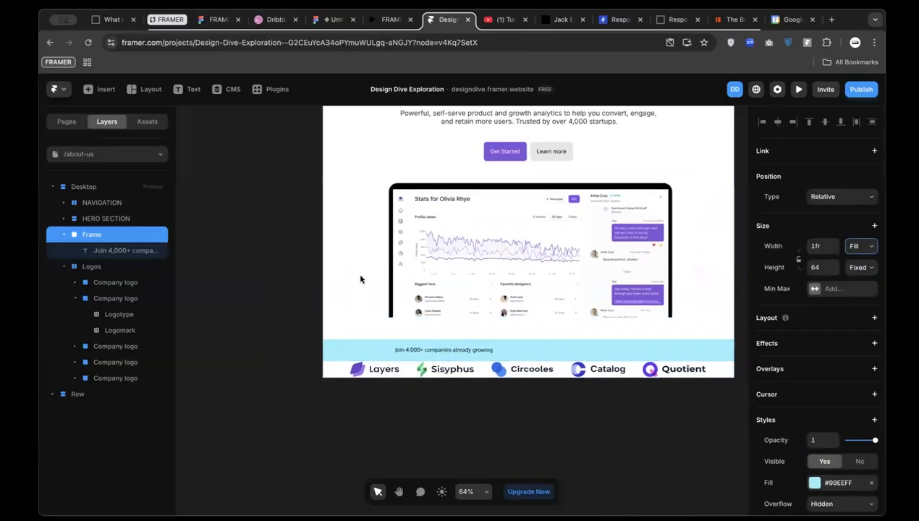
scroll(361, 280, "up", 2)
left_click(334, 19)
scroll(354, 321, "down", 5)
Measure the reference heading container, then the logo row: 1280×104, 80 side padding, 32 gap
left_click(315, 246)
double_click(316, 245)
double_click(316, 246)
scroll(315, 245, "up", 3)
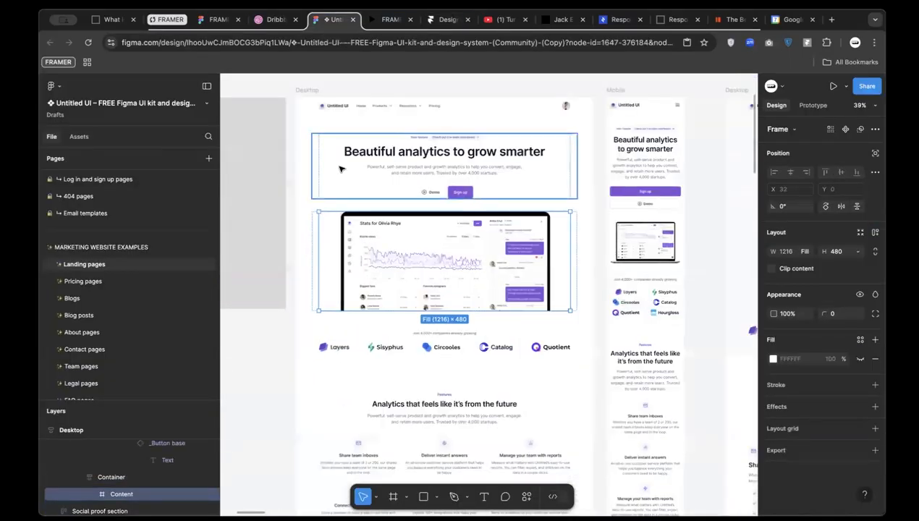
left_click(340, 168)
key("alt")
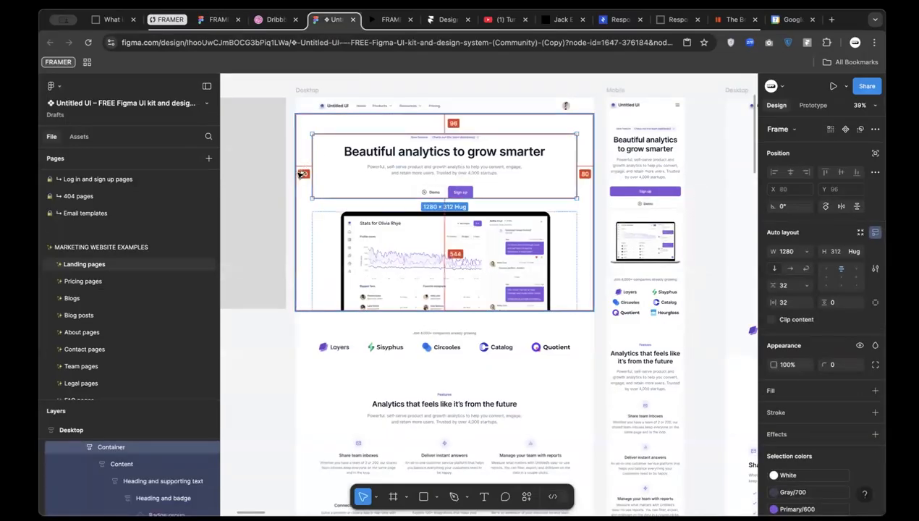
left_click(316, 339)
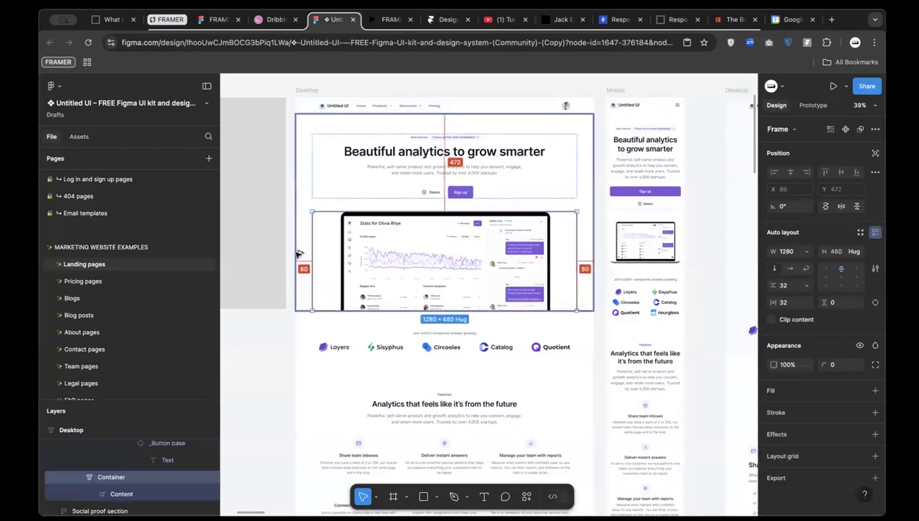
left_click(324, 353)
key("alt")
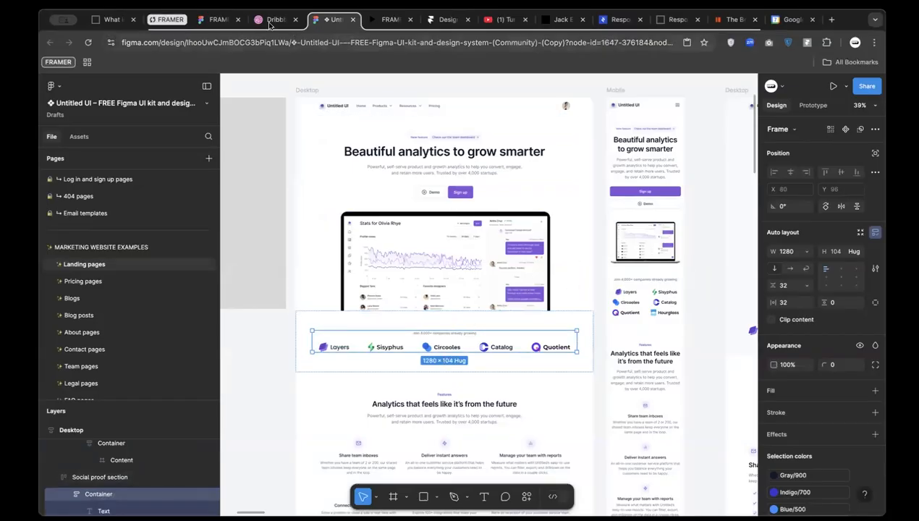
Give the Desktop frame per-side padding: 80 left and right, 0 top and bottom
left_click(433, 26)
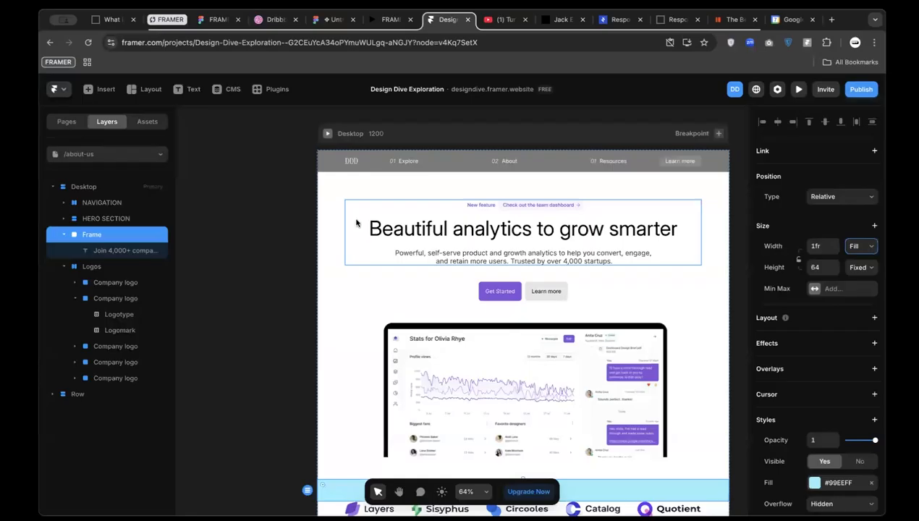
left_click(324, 228)
scroll(324, 229, "down", 1)
left_click(102, 187)
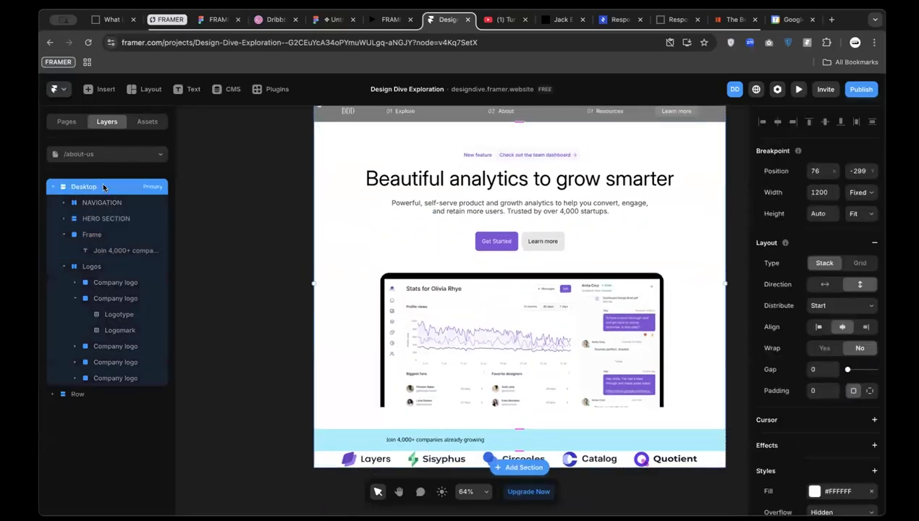
scroll(831, 414, "down", 1)
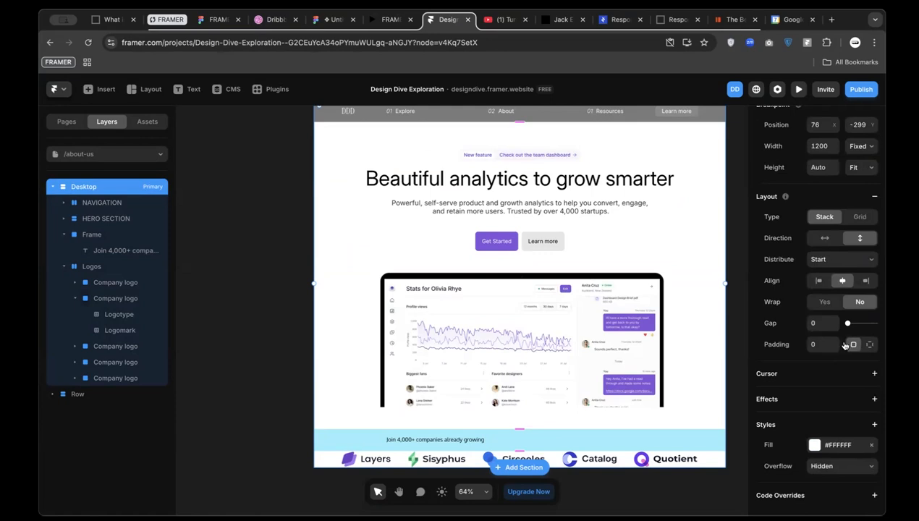
left_click(818, 344)
type("80")
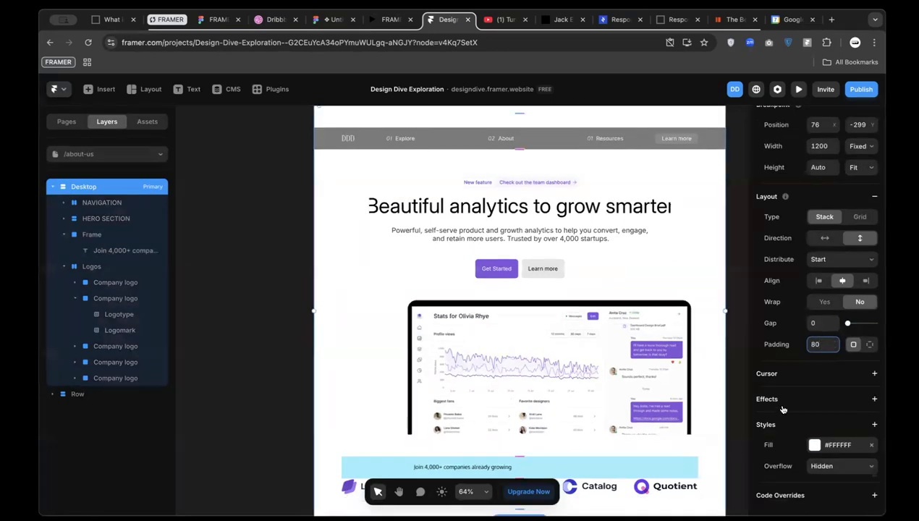
left_click(869, 345)
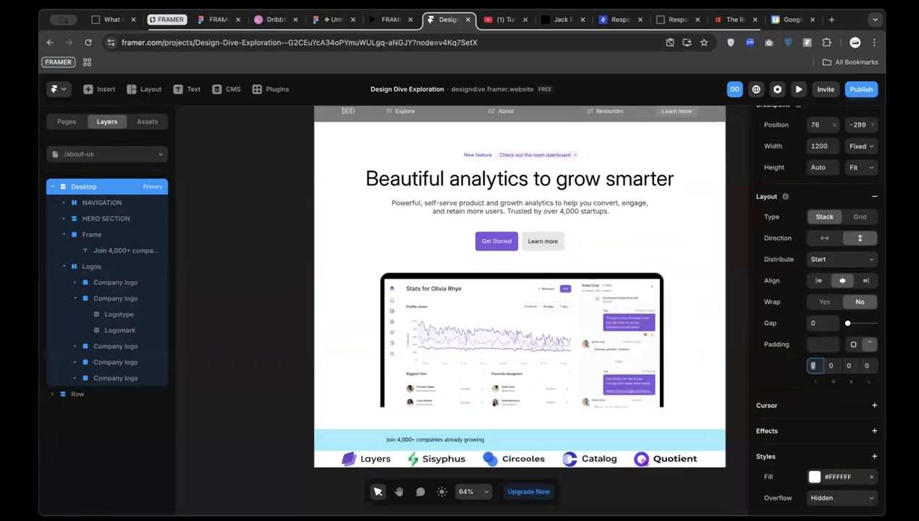
left_click(830, 366)
type("8")
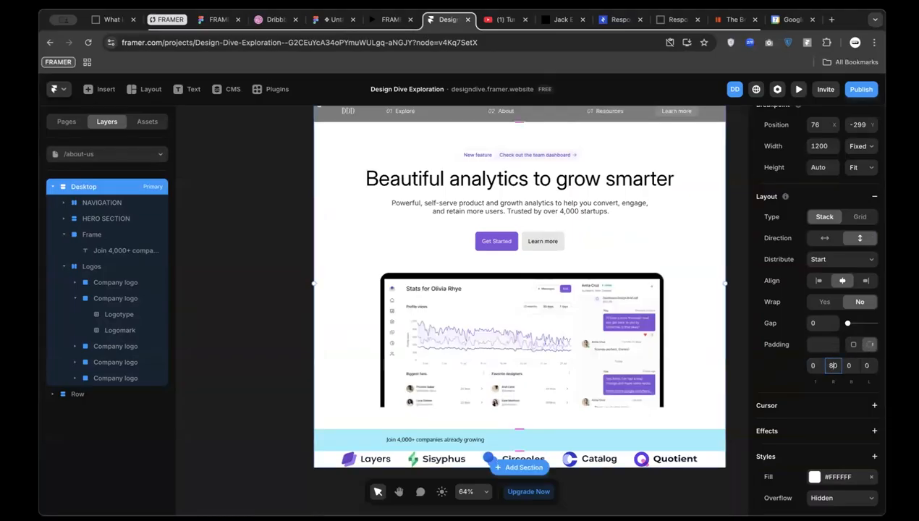
type("0")
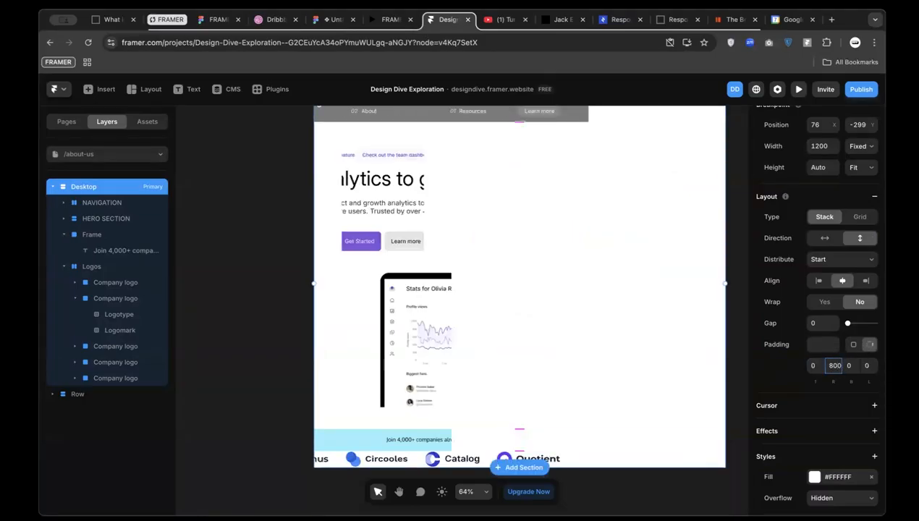
key("BackSpace")
left_click(868, 366)
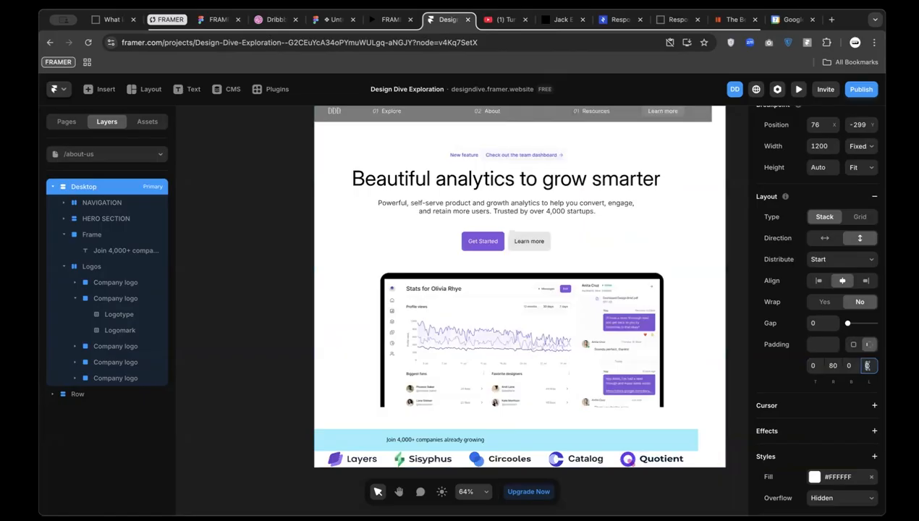
type("8")
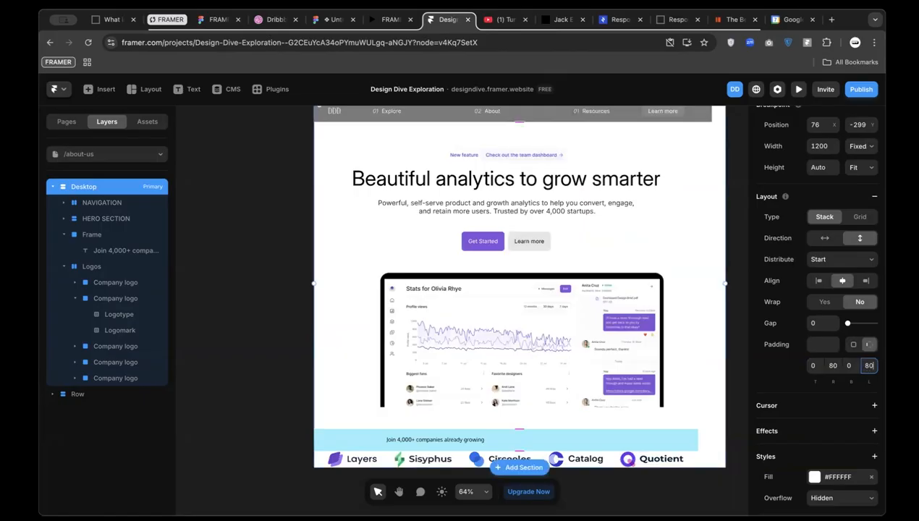
left_click(514, 181)
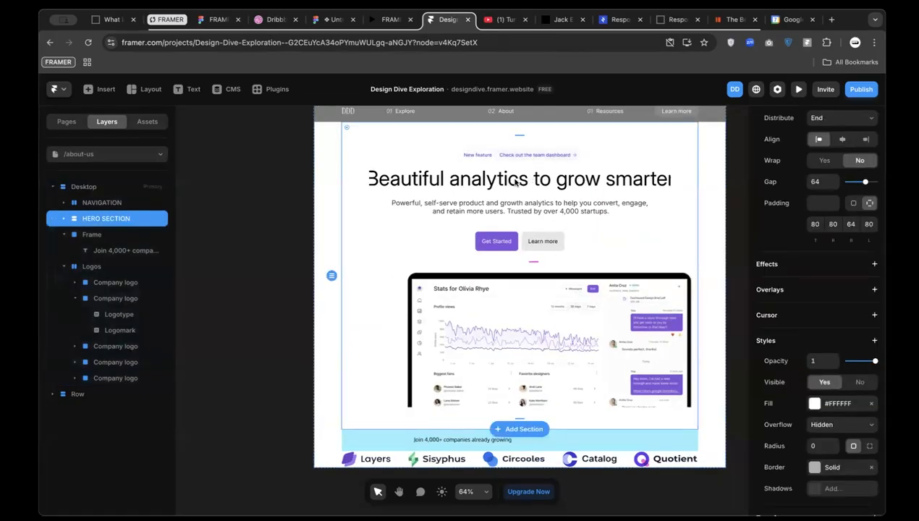
Check the width sizing of the hero text and HERO SECTION, leaving both at Fill
left_click(512, 182)
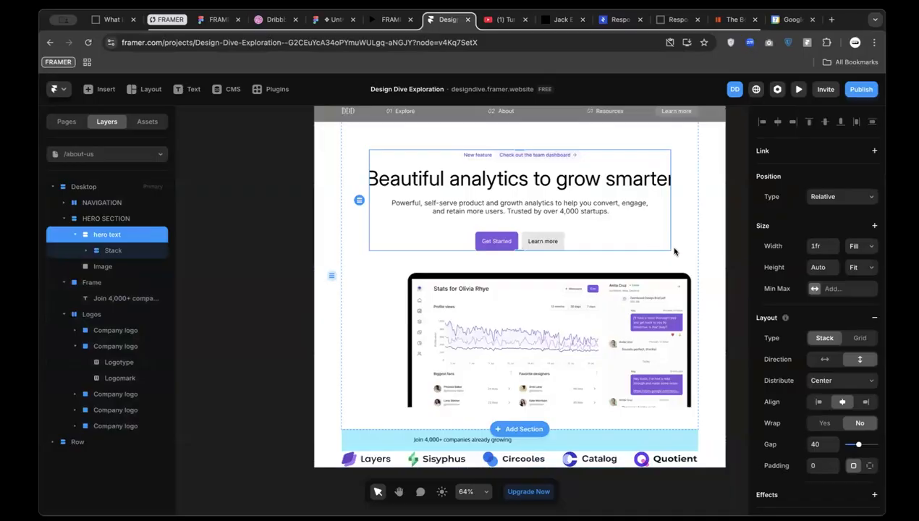
left_click(854, 246)
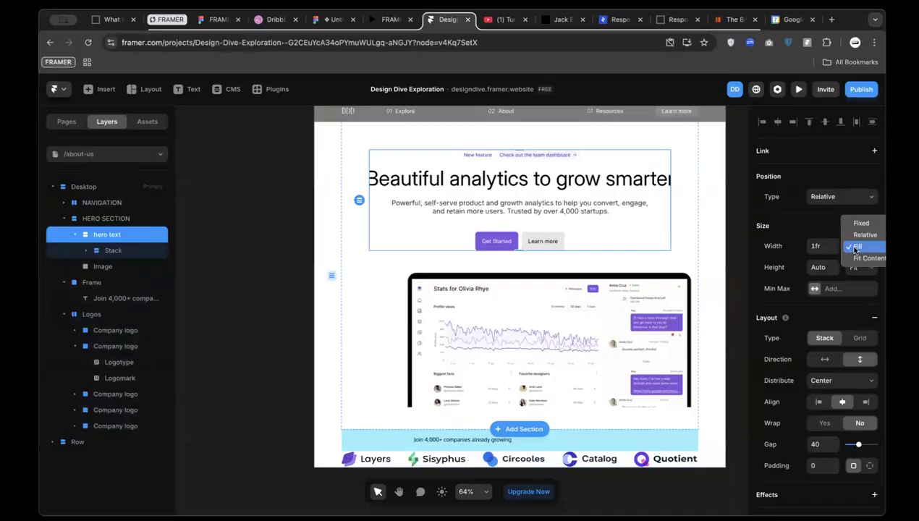
left_click(858, 248)
left_click(116, 219)
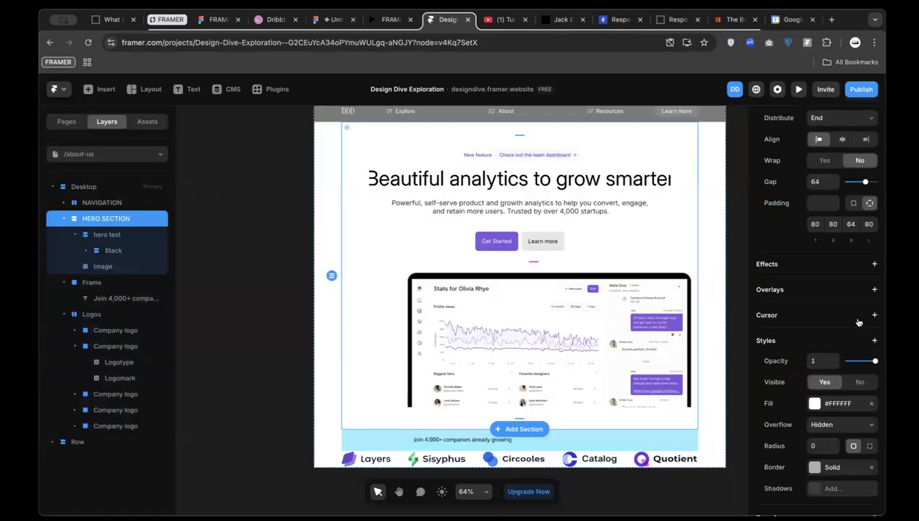
scroll(859, 322, "up", 5)
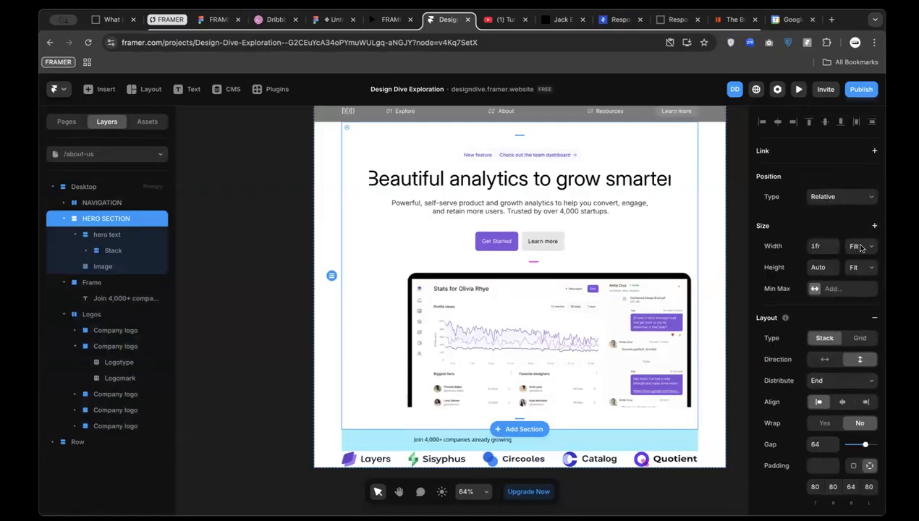
left_click(858, 246)
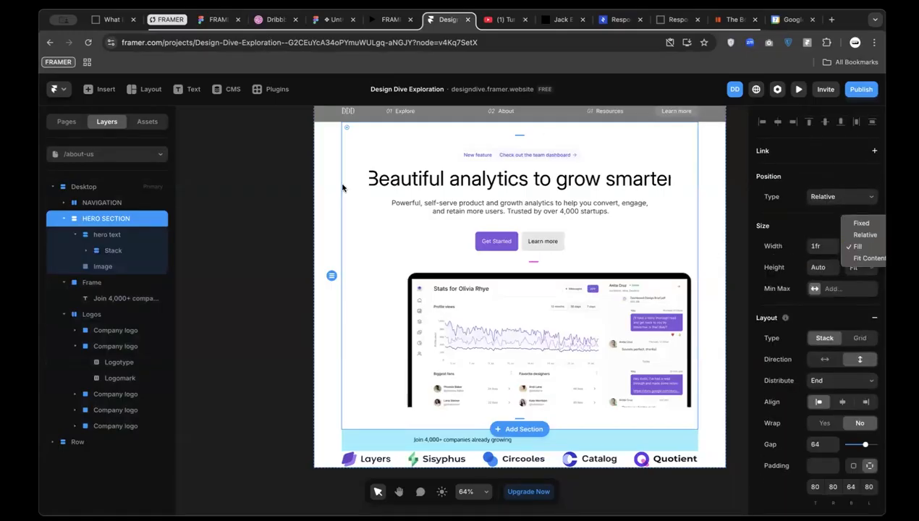
left_click(84, 202)
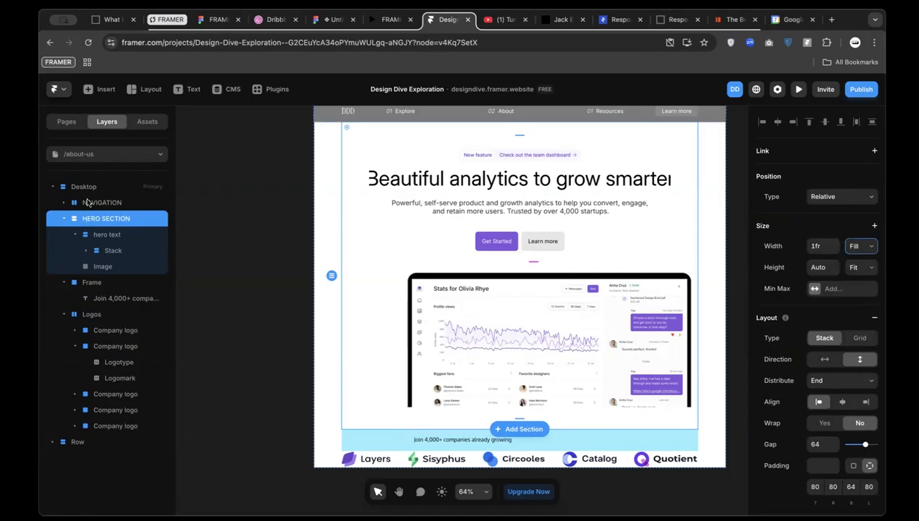
left_click(86, 197)
left_click(87, 187)
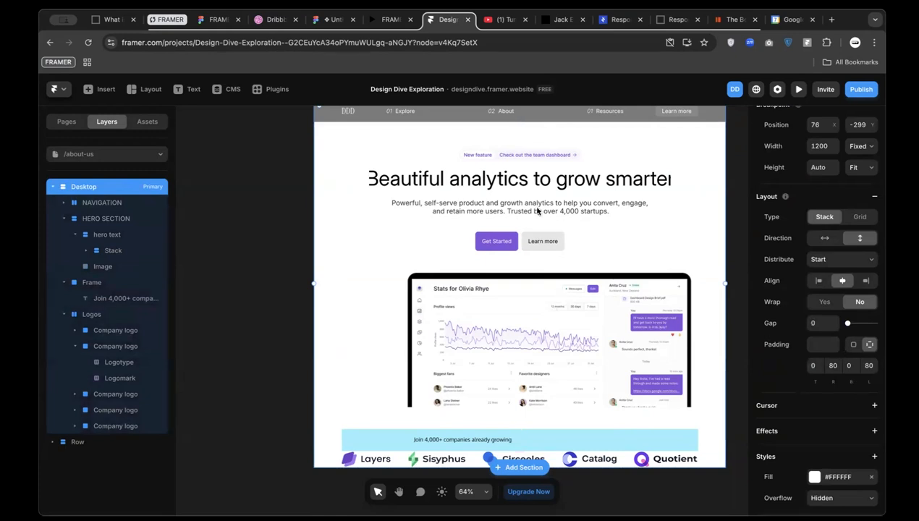
Keep the hero text at Fill width and centre the HERO SECTION's contents horizontally
left_click(537, 211)
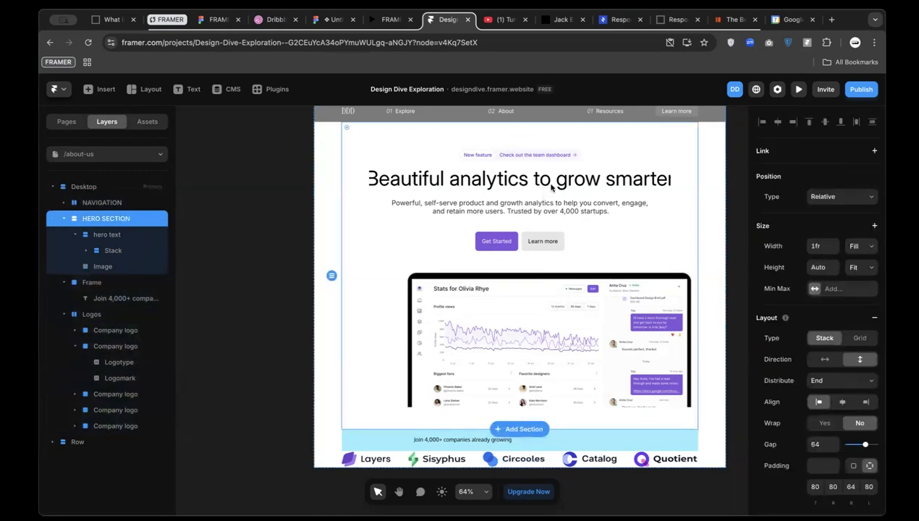
left_click(552, 187)
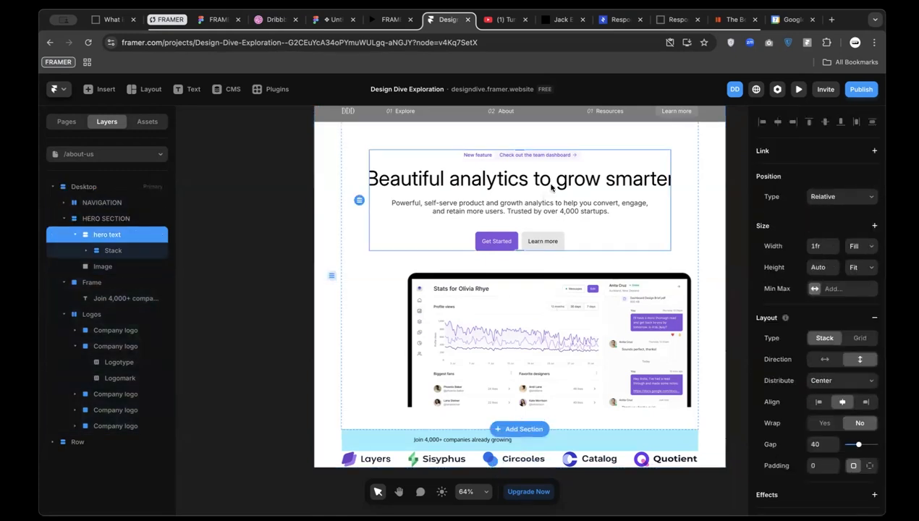
left_click(862, 247)
left_click(862, 247)
left_click(108, 250)
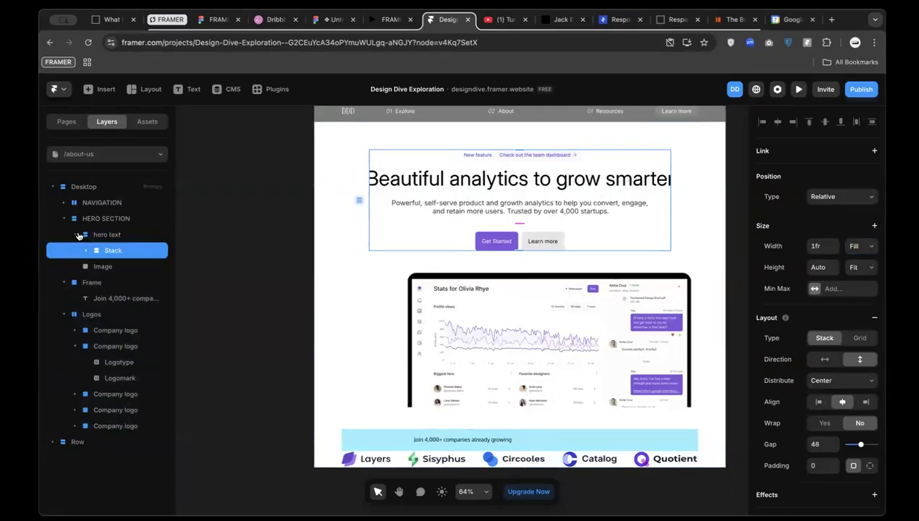
left_click(75, 236)
left_click(89, 251)
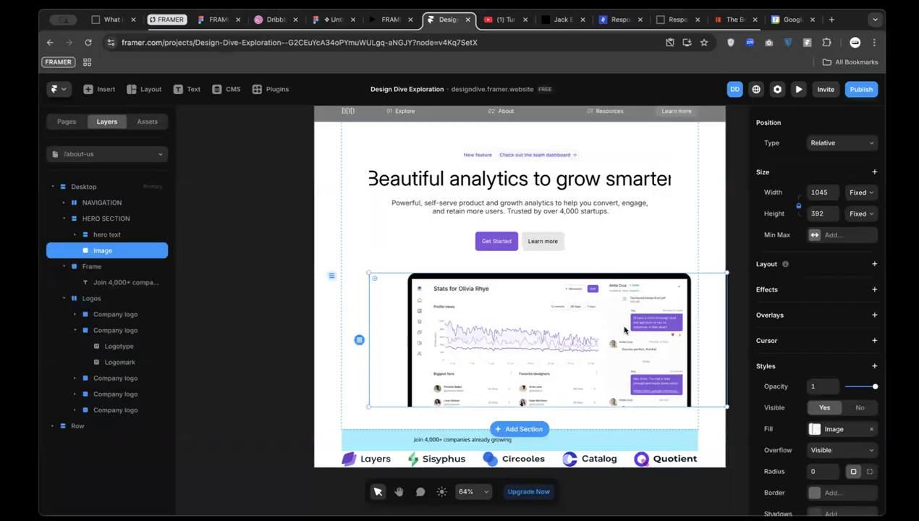
left_click(347, 246)
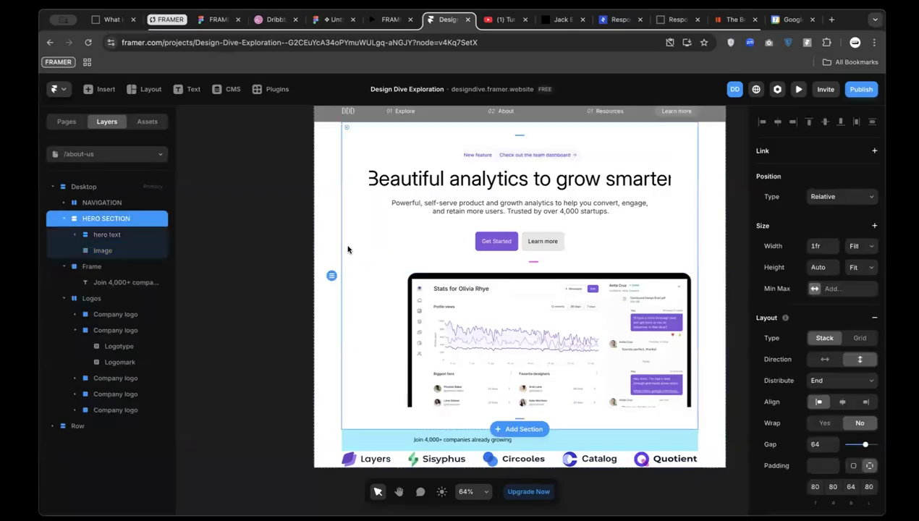
left_click(842, 402)
Make the hero heading fill the available width, keeping its parent stacks at Fill
left_click(579, 225)
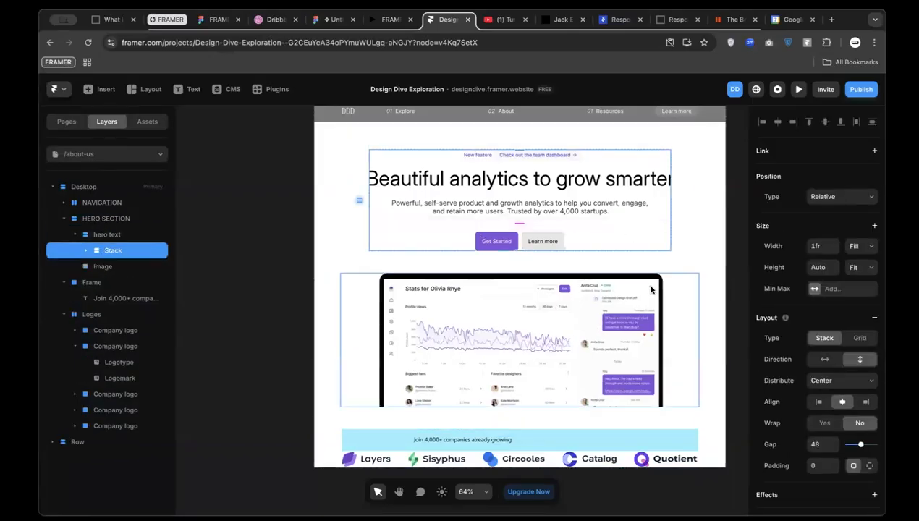
left_click(650, 219)
left_click(643, 183)
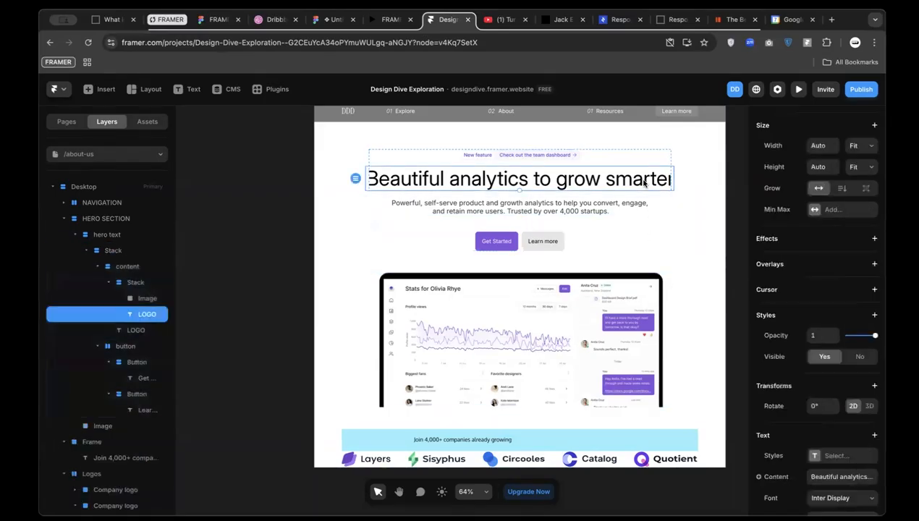
left_click(857, 147)
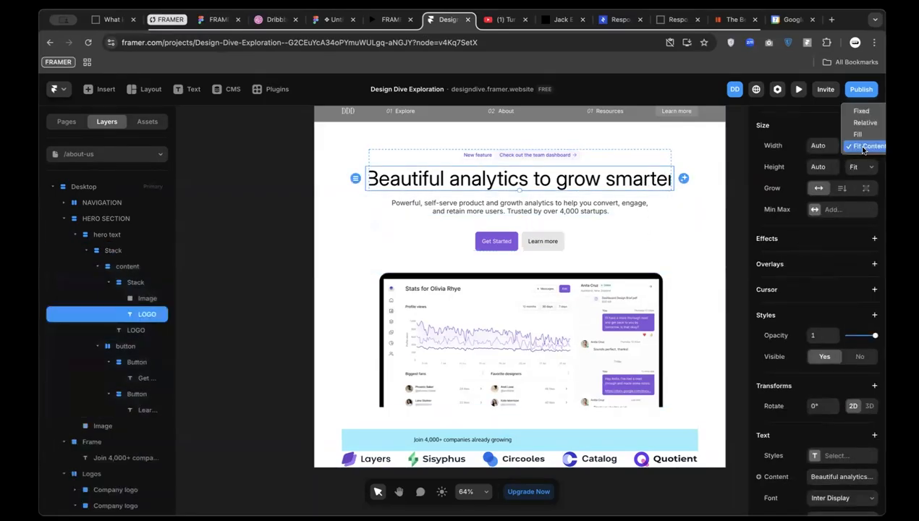
left_click(858, 137)
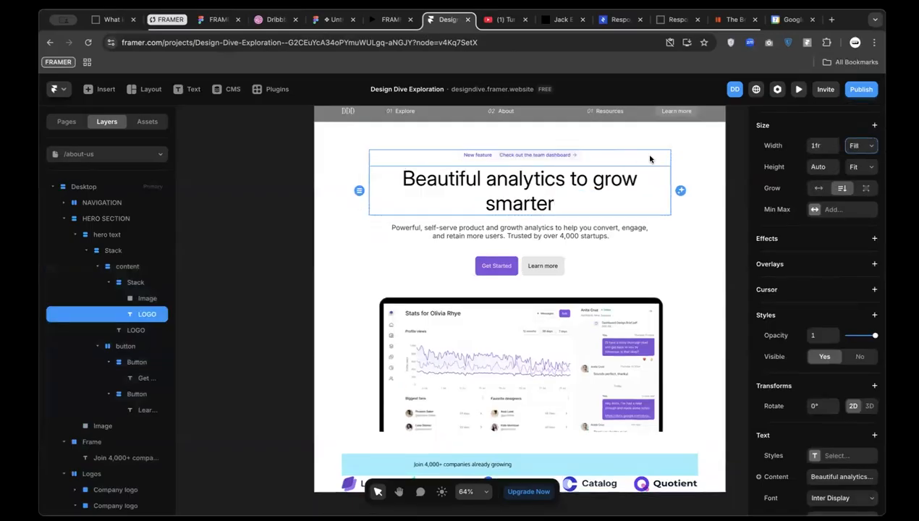
left_click(649, 159)
left_click(662, 252)
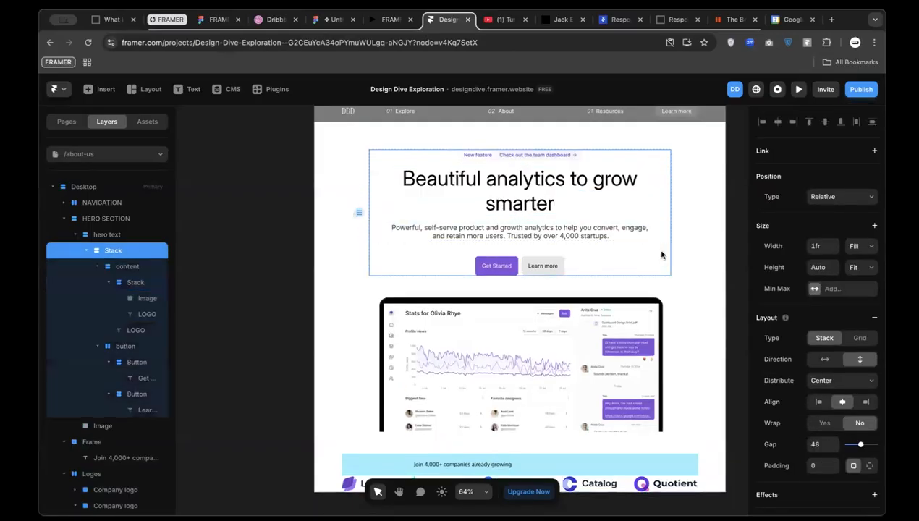
left_click(855, 246)
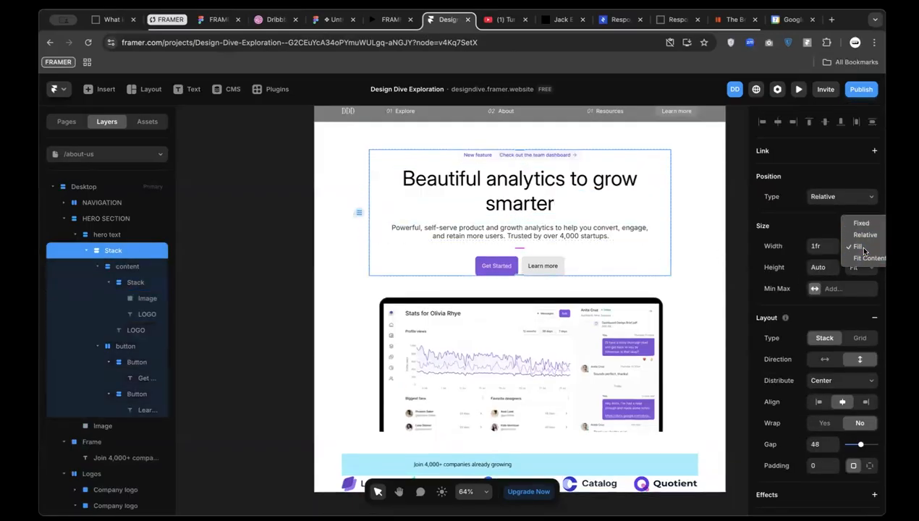
left_click(578, 184)
Edit the heading text to remove the space before 'smarter'
double_click(537, 183)
key("super+a")
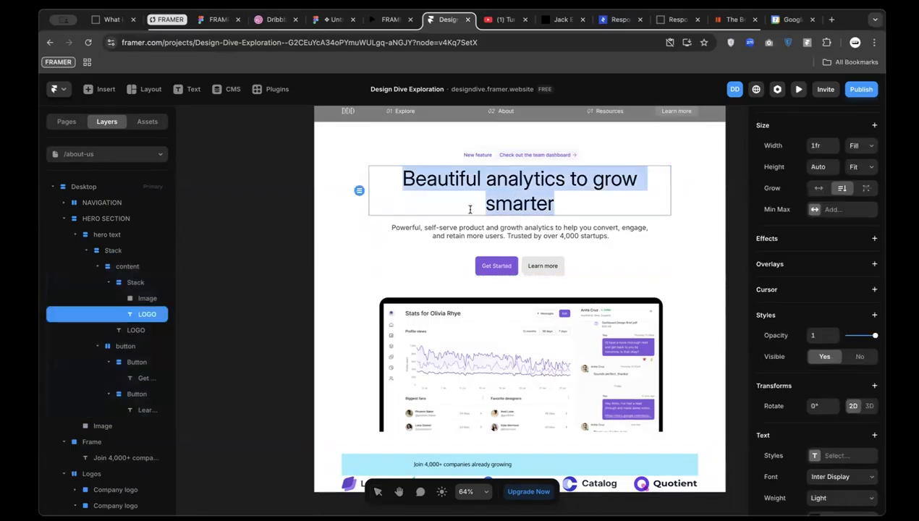
left_click(470, 210)
key("BackSpace")
key("Escape")
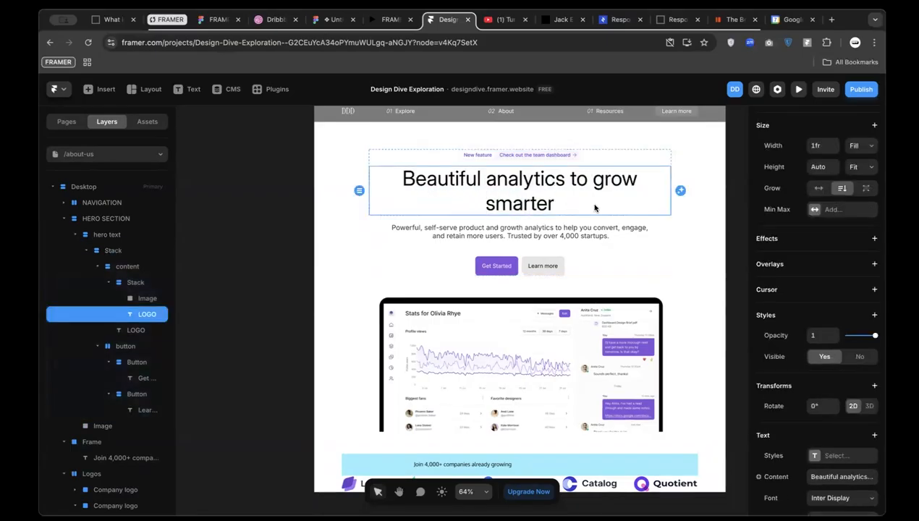
key("Escape")
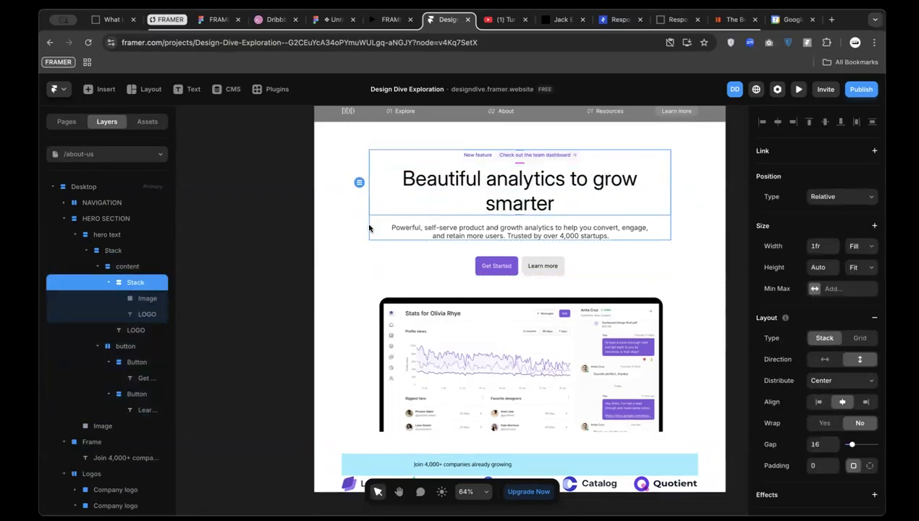
key("Escape")
key("Escape")
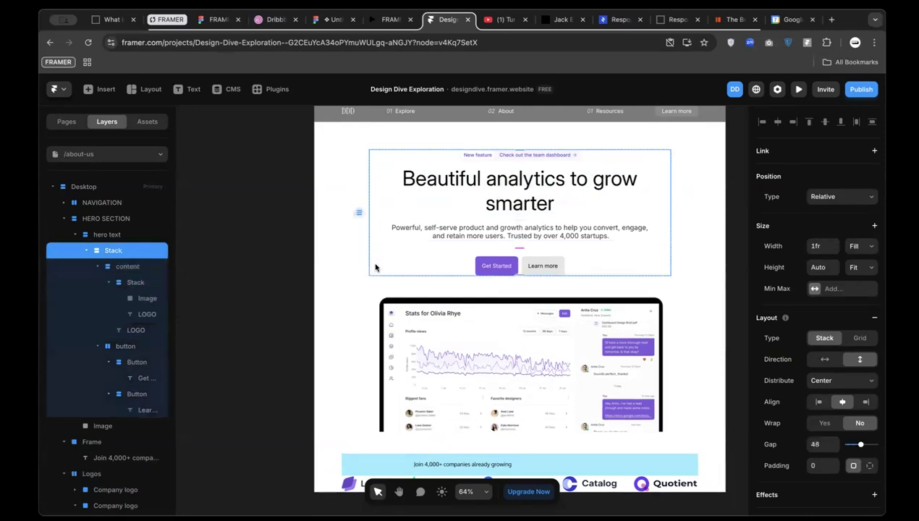
Try a fixed 900 px width on the hero text, then undo back to Fill
left_click(97, 236)
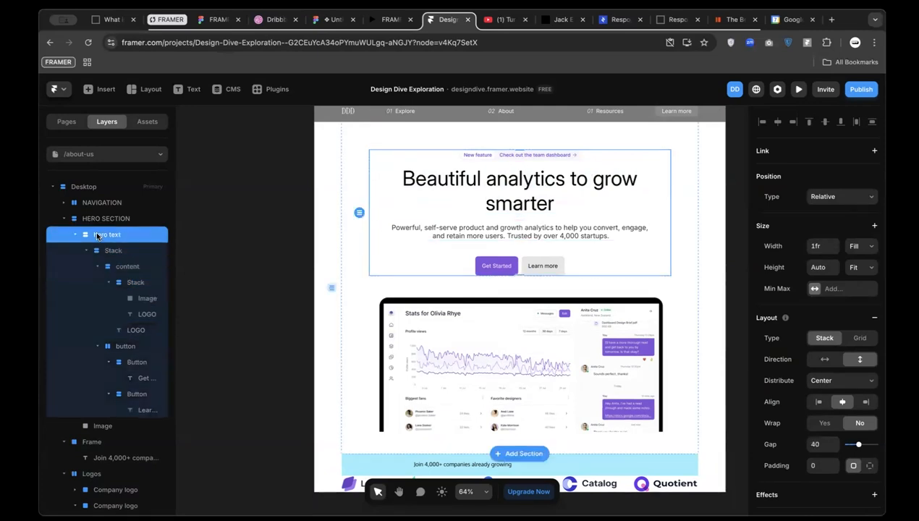
left_click(864, 250)
left_click(861, 246)
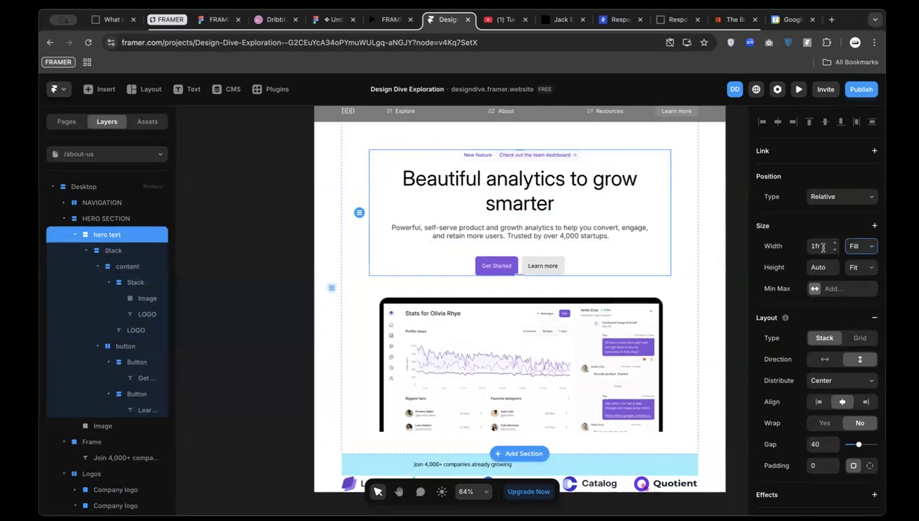
left_click(860, 247)
left_click(802, 249)
left_click(819, 247)
type("900")
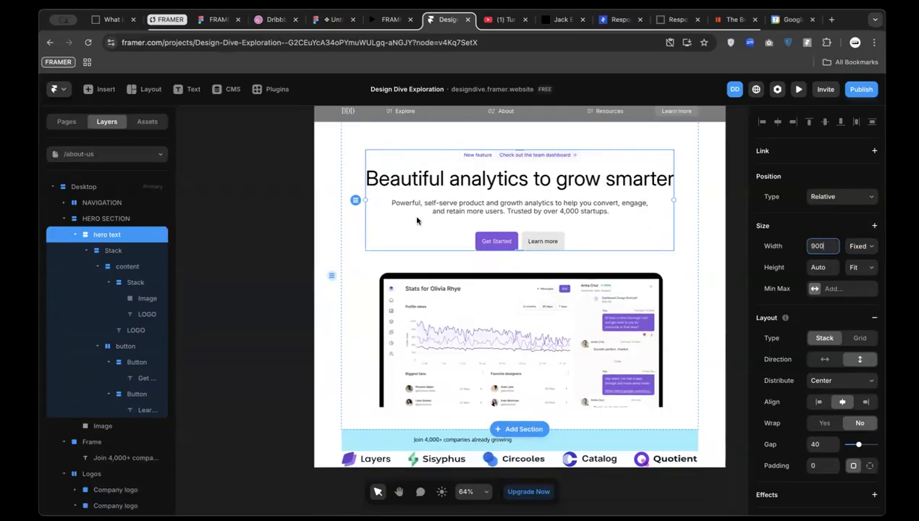
key("alt")
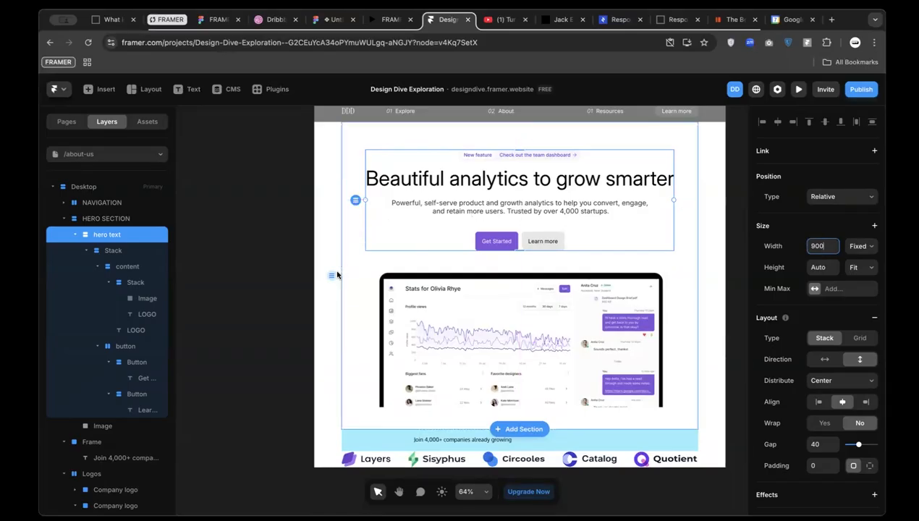
key("super+z")
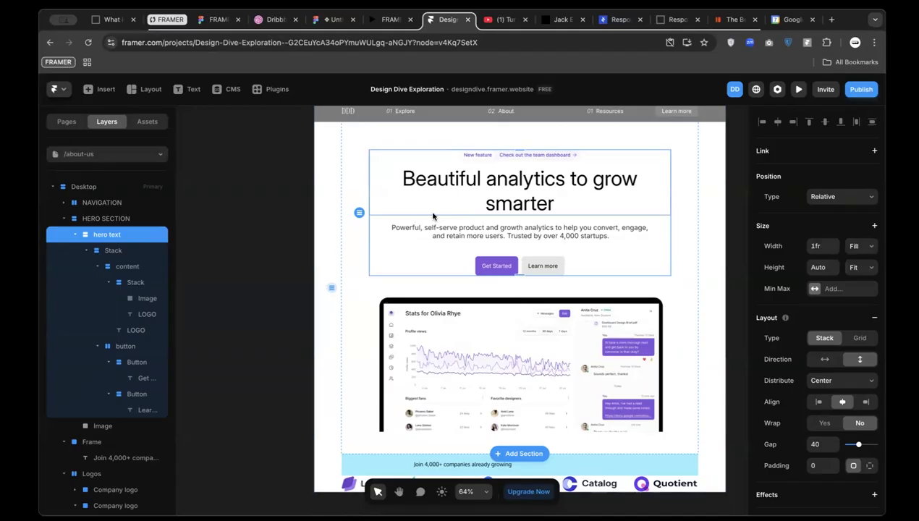
key("super+z")
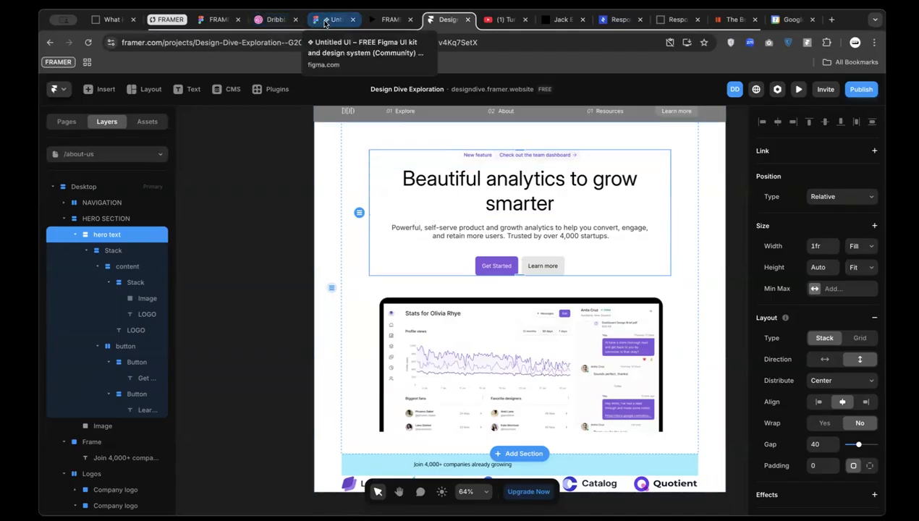
Check the Figma heading's Display xl Semibold style (Inter Semi Bold 60/72), then return to Framer
left_click(325, 23)
left_click(404, 151)
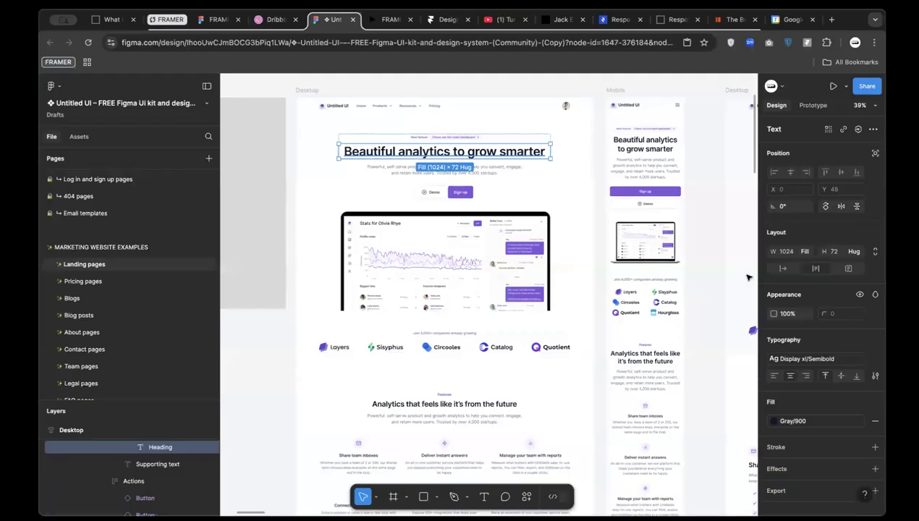
left_click(807, 360)
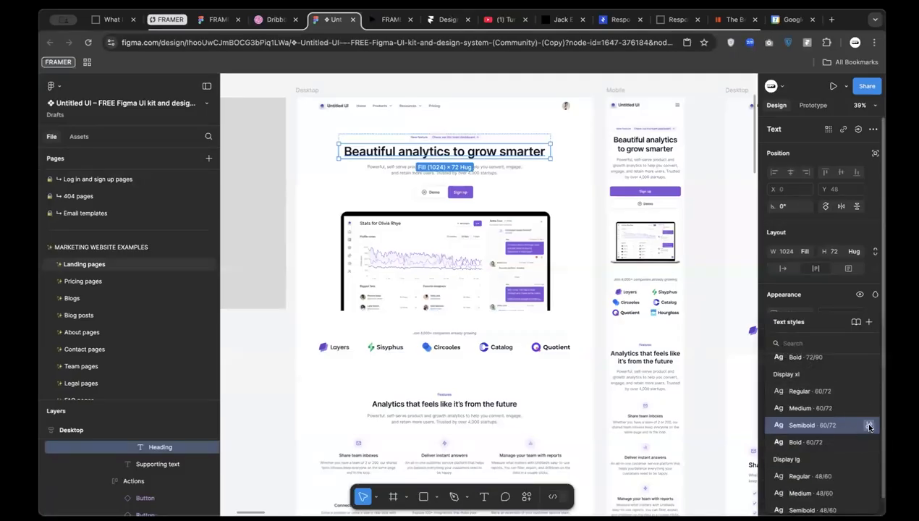
left_click(869, 426)
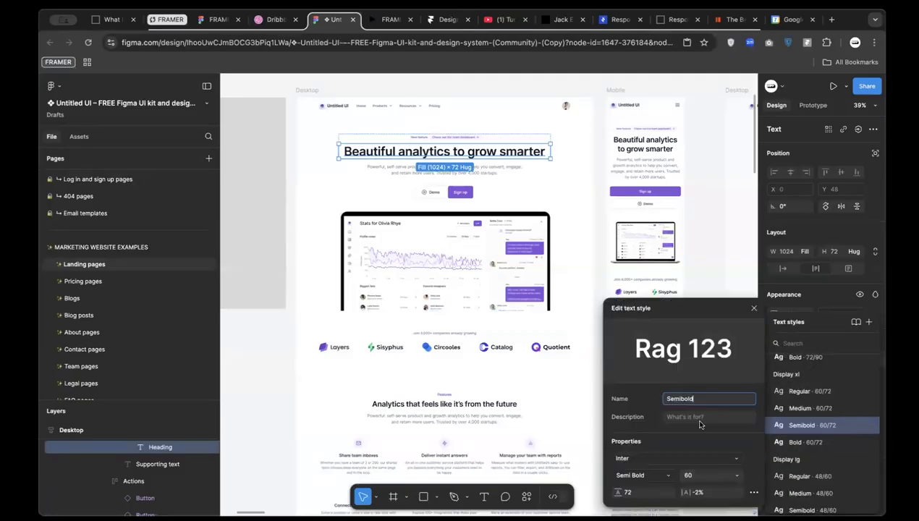
left_click(444, 21)
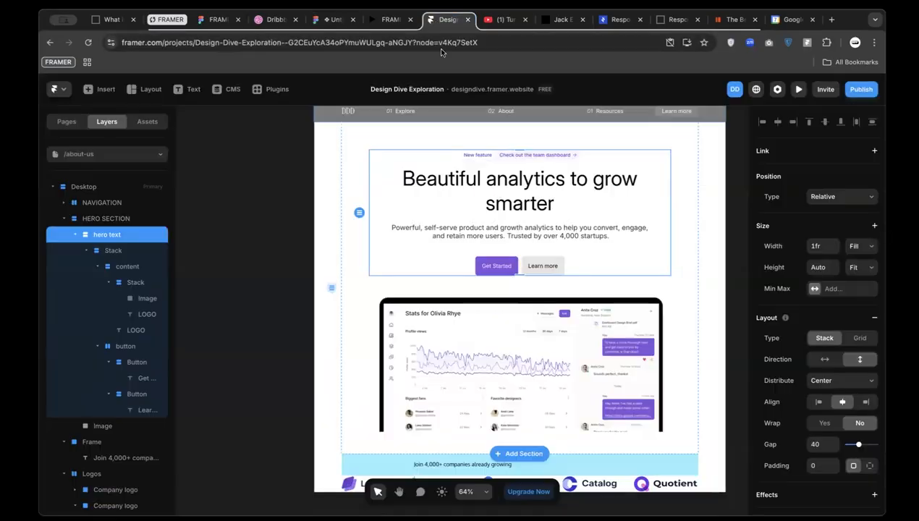
Select the hero heading and review its weight options, leaving it at Light
left_click(527, 185)
scroll(865, 493, "down", 3)
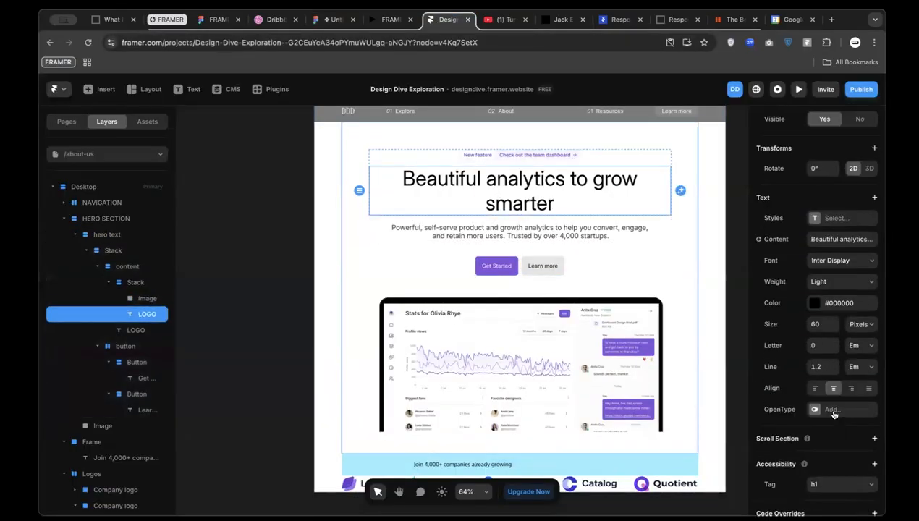
left_click(836, 281)
key("Escape")
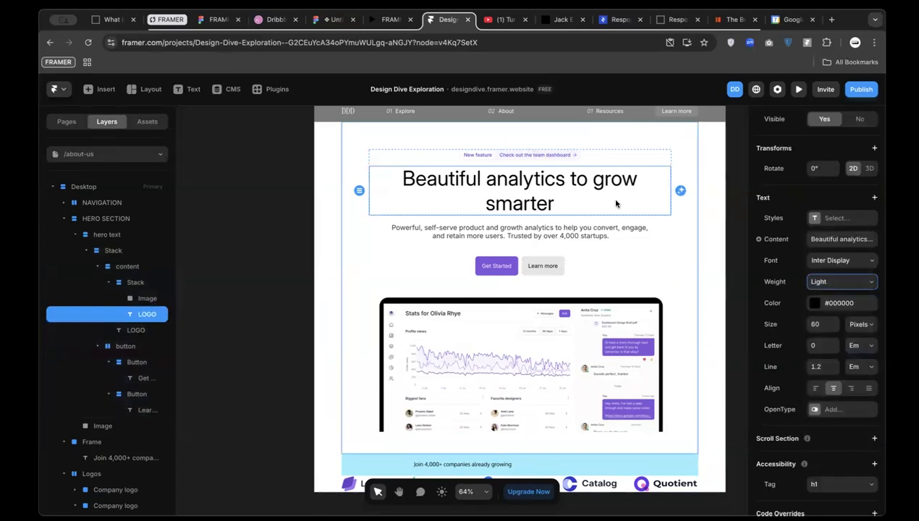
Try the heading in Inter Semibold, then undo back to Inter Display Light
double_click(466, 180)
left_click(833, 243)
type("inte")
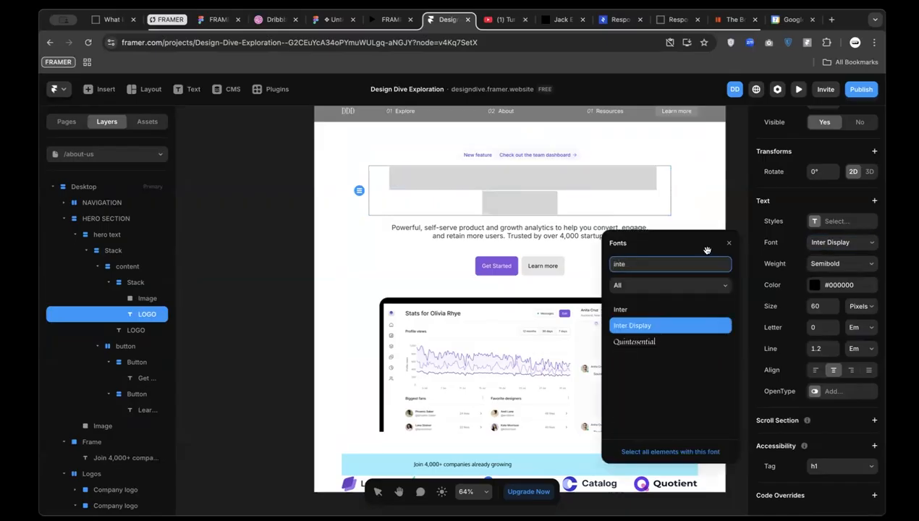
left_click(641, 311)
left_click(844, 265)
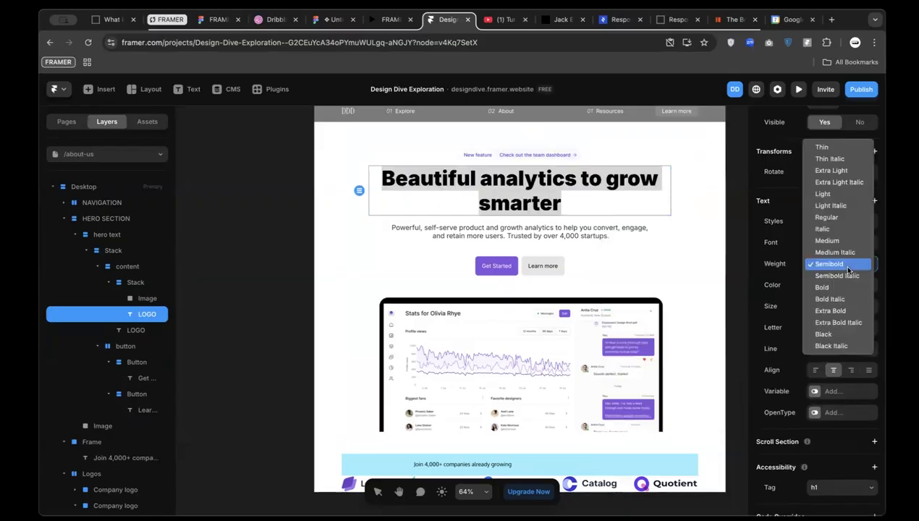
left_click(841, 264)
key("super+z")
key("super+z")
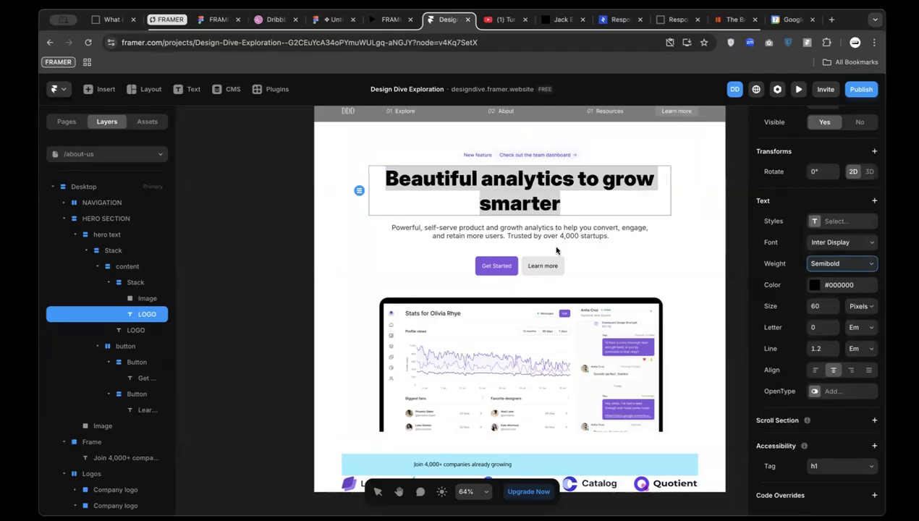
Reduce the heading size to 58 px and collapse the hero text layers
left_click(832, 310)
left_click(833, 310)
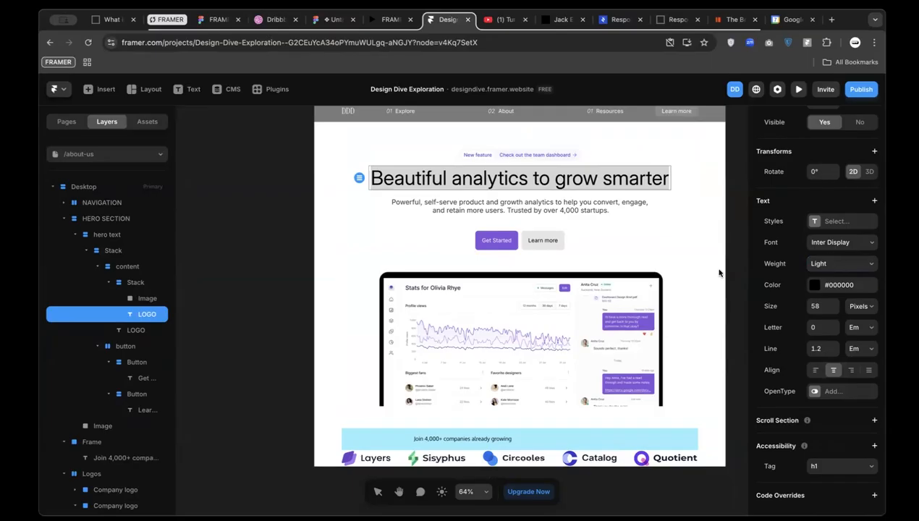
key("Escape")
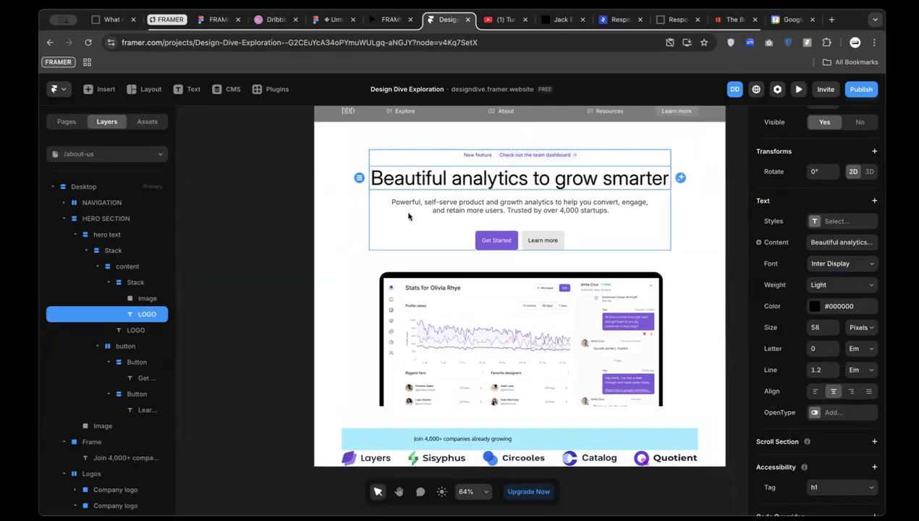
left_click(661, 232)
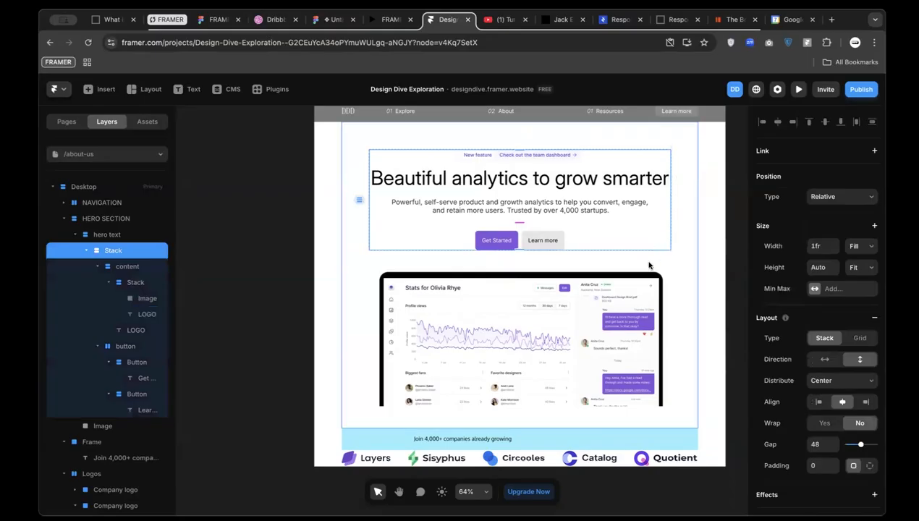
left_click(649, 265)
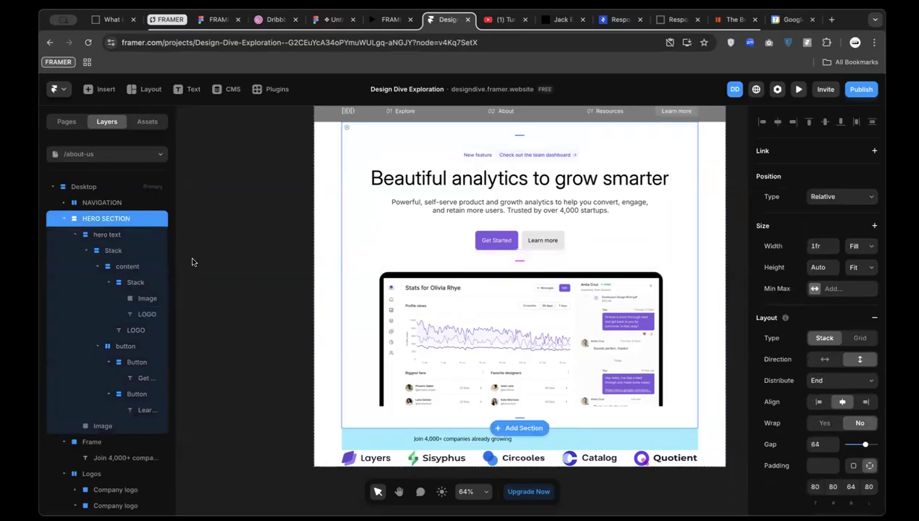
left_click(70, 238)
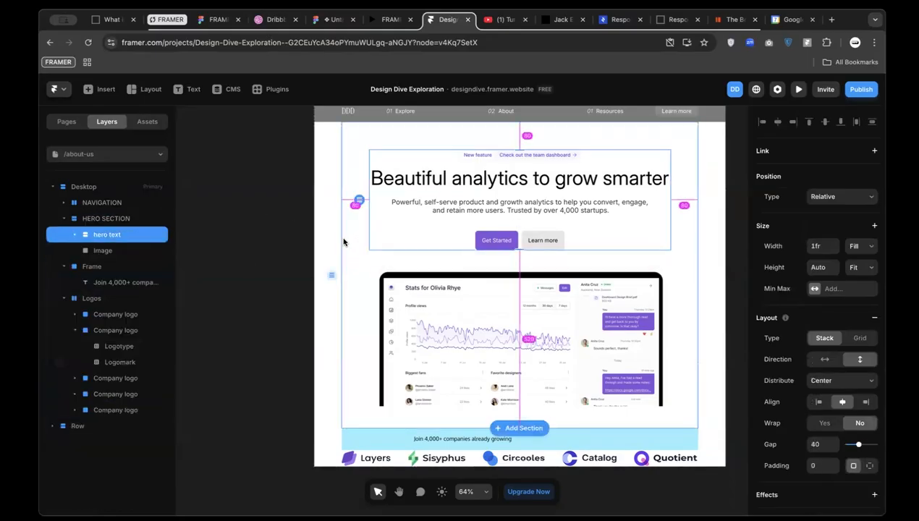
Set the hero section's side padding to 0, keeping 80 top and 64 bottom
left_click(322, 231)
scroll(322, 225, "up", 2)
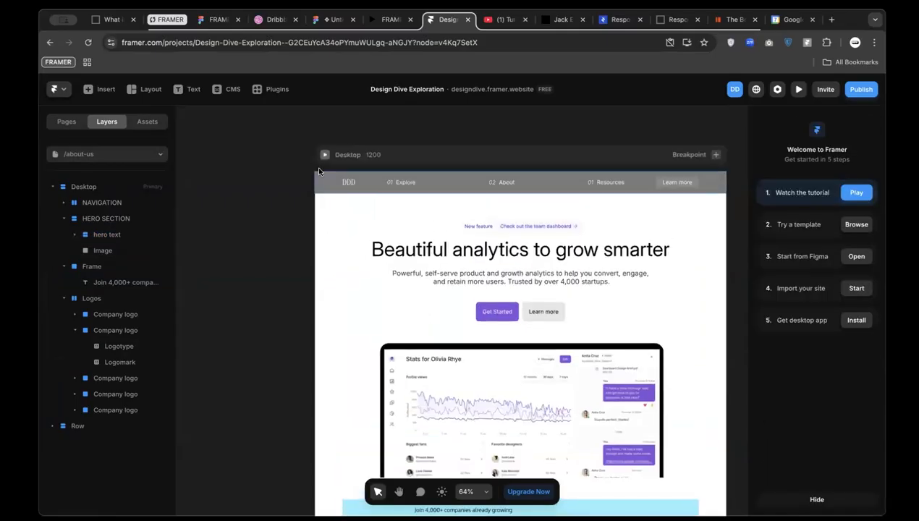
left_click(340, 154)
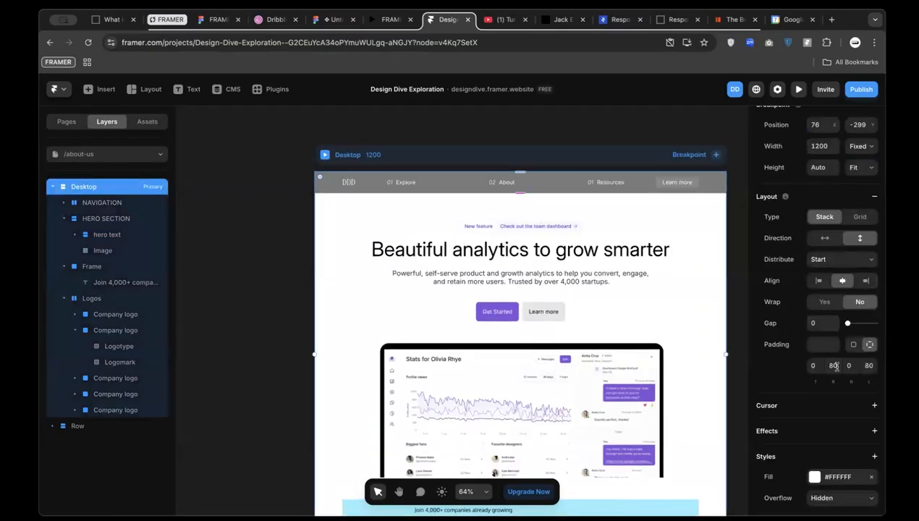
left_click(354, 314)
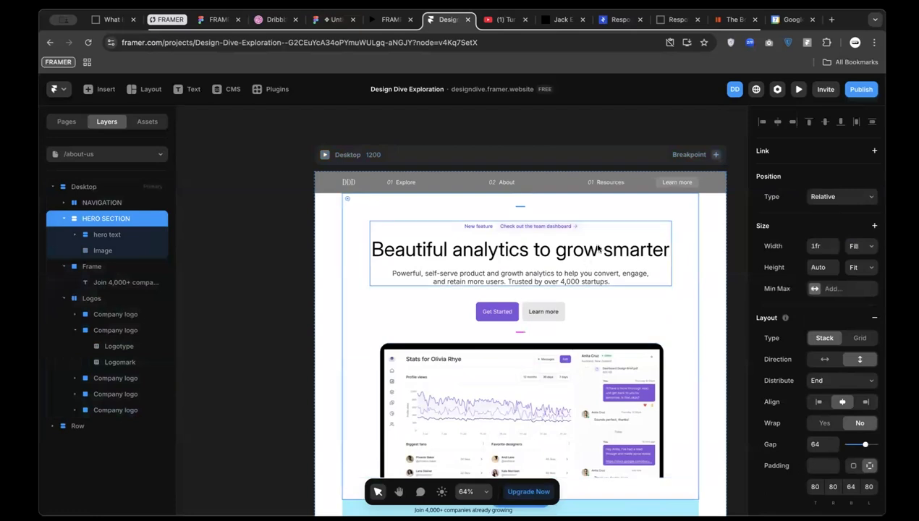
left_click(574, 250)
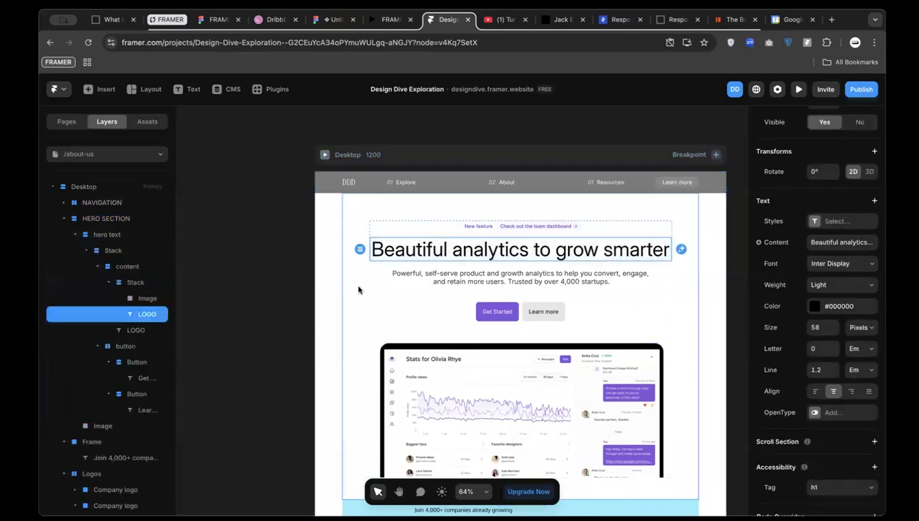
left_click(354, 308)
scroll(360, 344, "down", 2)
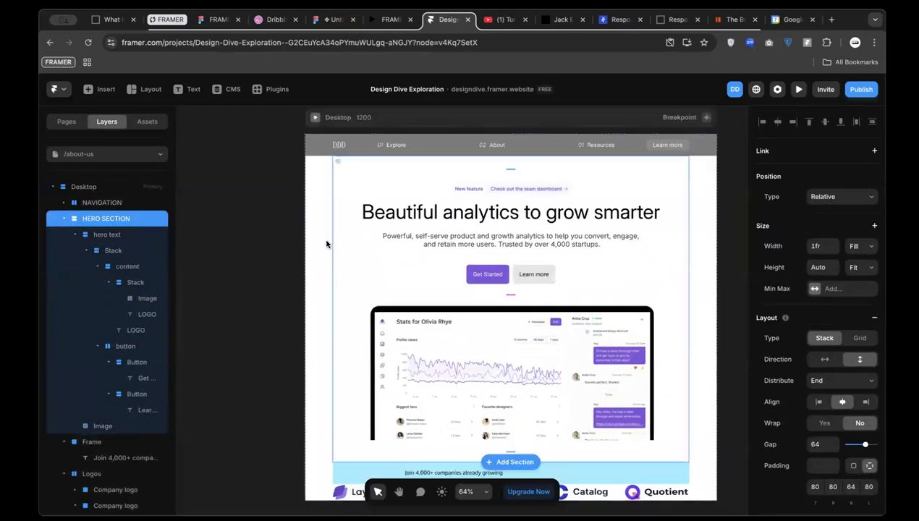
left_click(832, 486)
left_click(869, 486)
type("0")
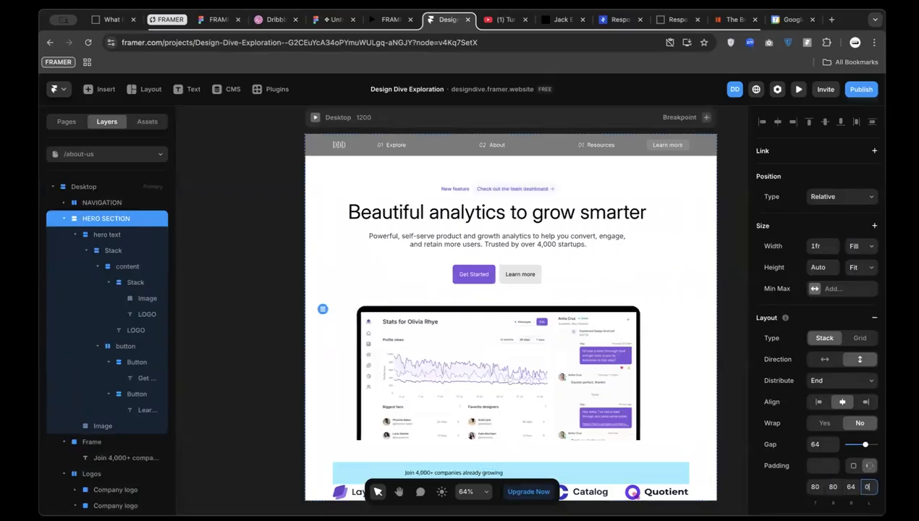
left_click(833, 486)
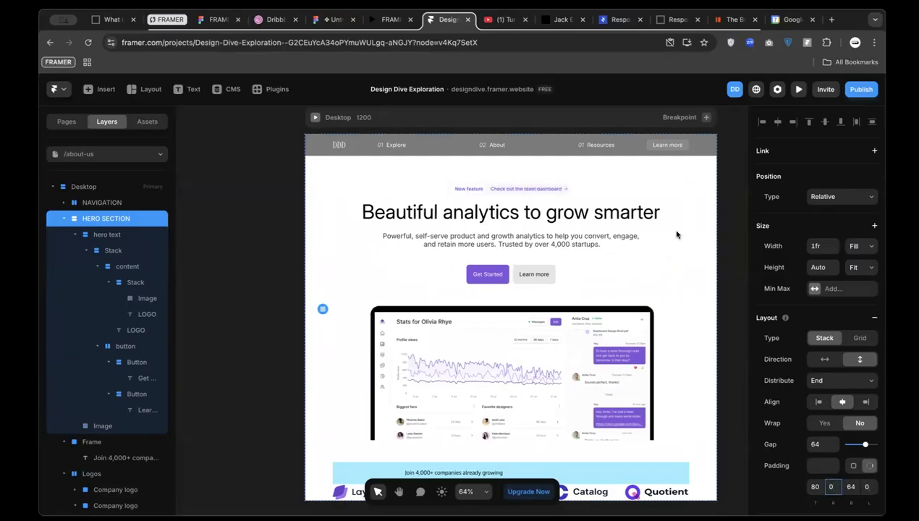
Set the hero heading's font size to 60 px
left_click(610, 220)
left_click(610, 219)
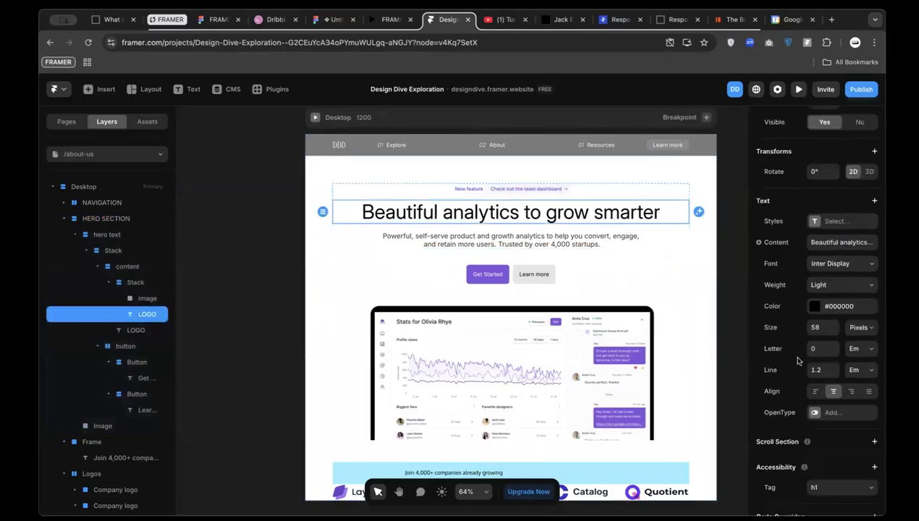
left_click(816, 326)
type("608")
key("Return")
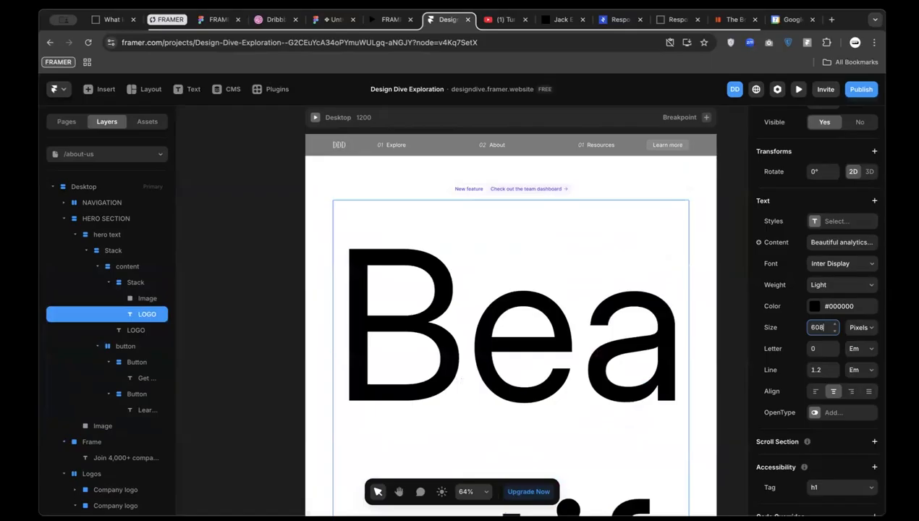
key("BackSpace")
key("Return")
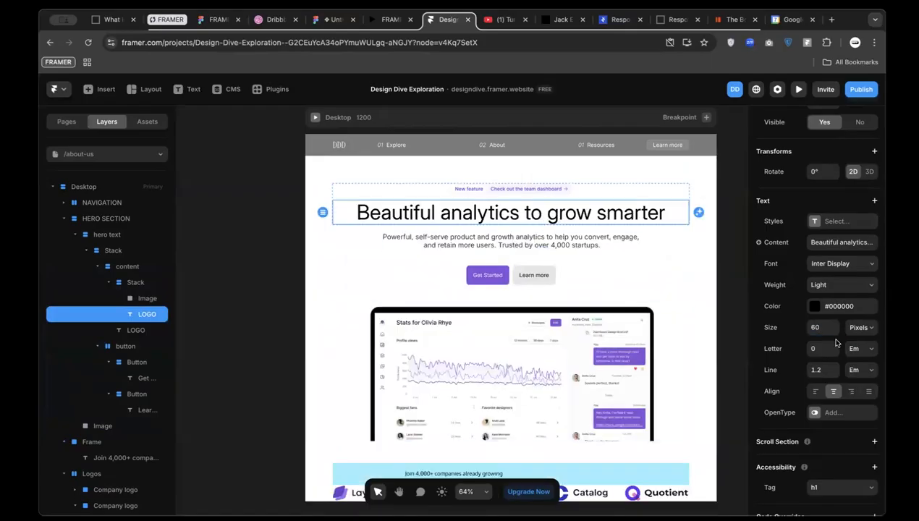
scroll(681, 470, "down", 4)
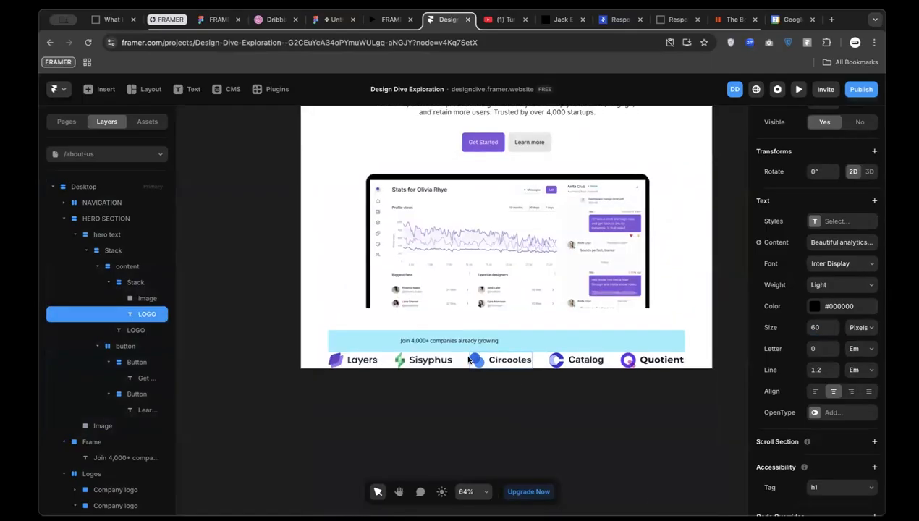
Give the 'Join 4,000+ companies' banner a horizontal Stack layout with 10 gap
left_click(483, 345)
scroll(432, 340, "up", 3)
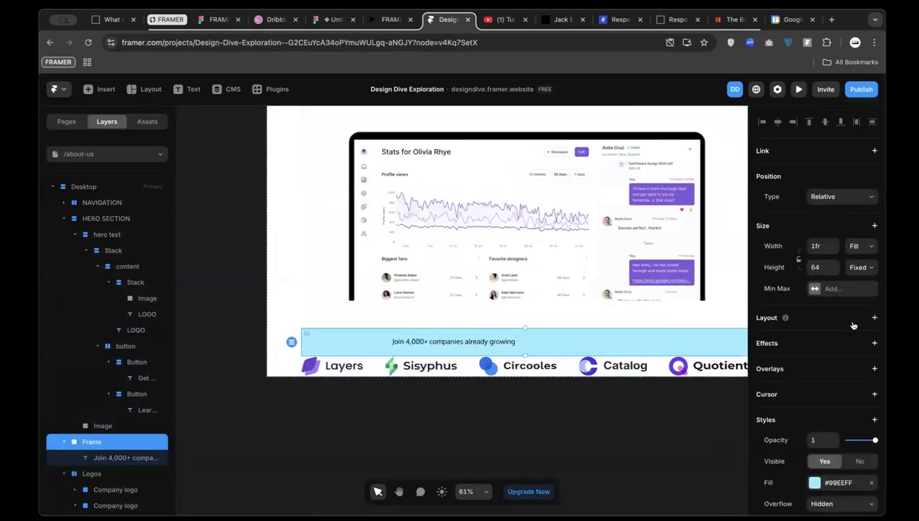
scroll(852, 390, "down", 2)
left_click(874, 275)
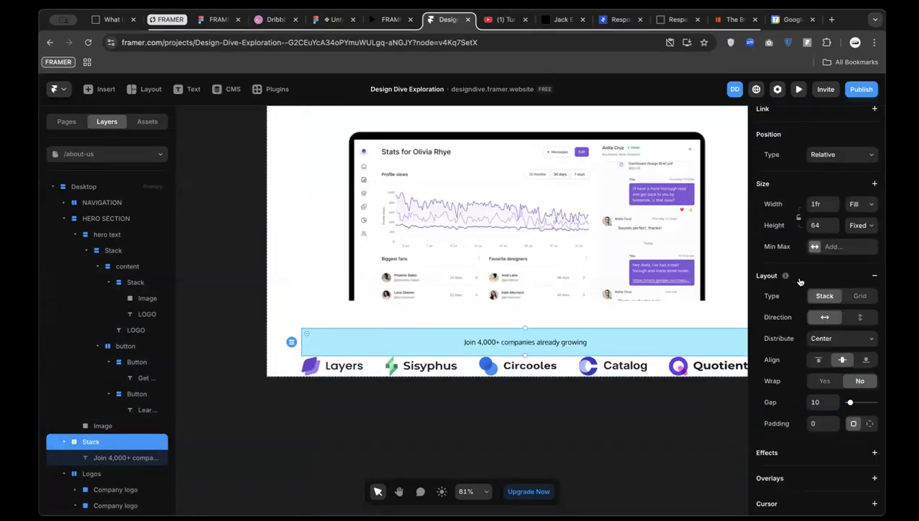
key("Escape")
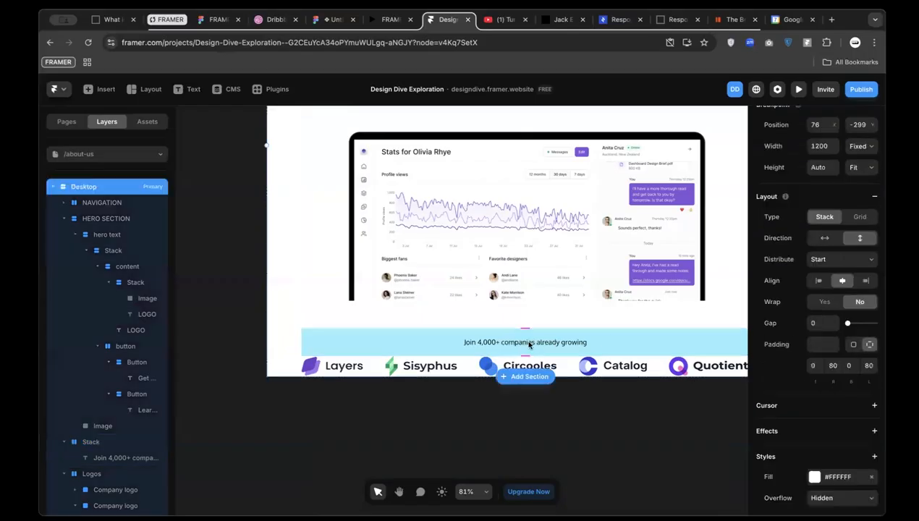
left_click(333, 19)
left_click(418, 336)
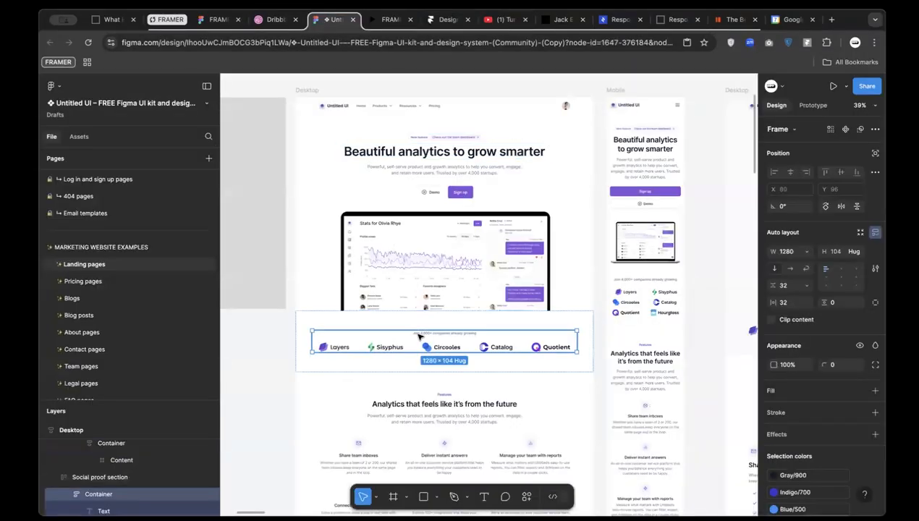
scroll(416, 338, "up", 3)
key("alt")
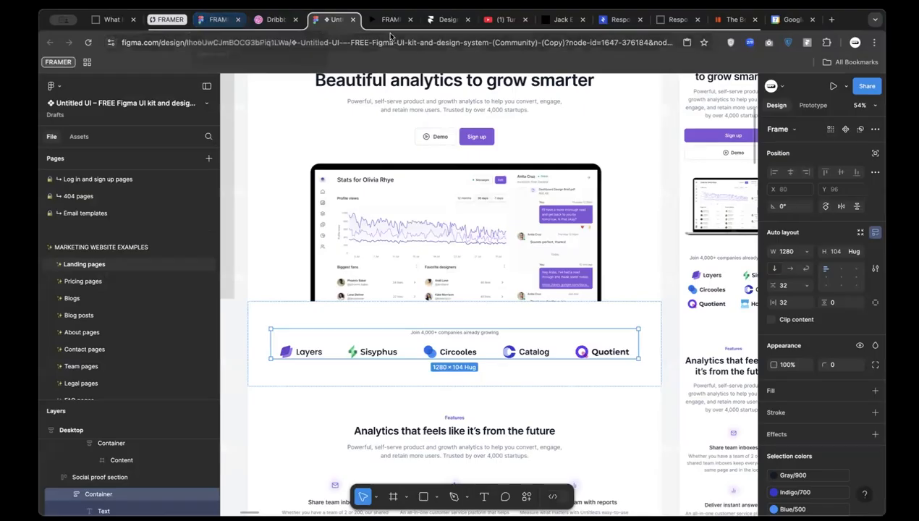
left_click(445, 20)
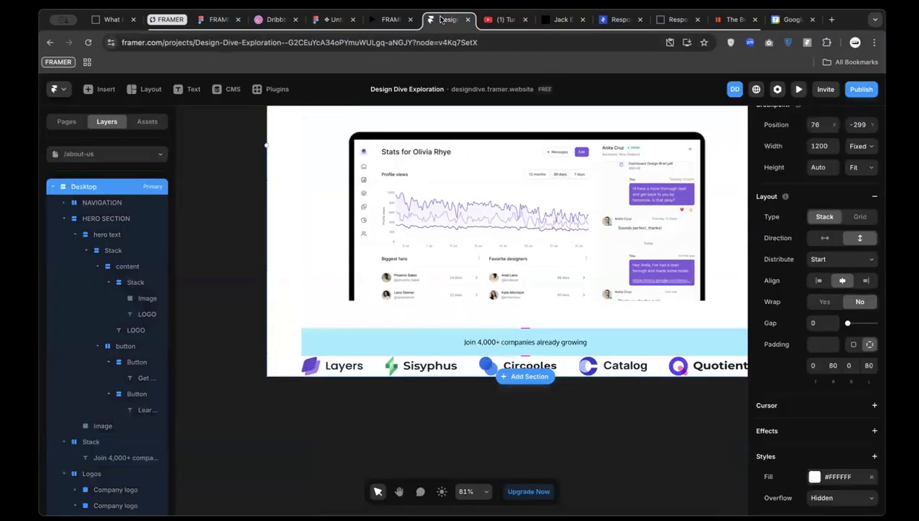
Switch the Join banner's padding to individual sides
left_click(593, 343)
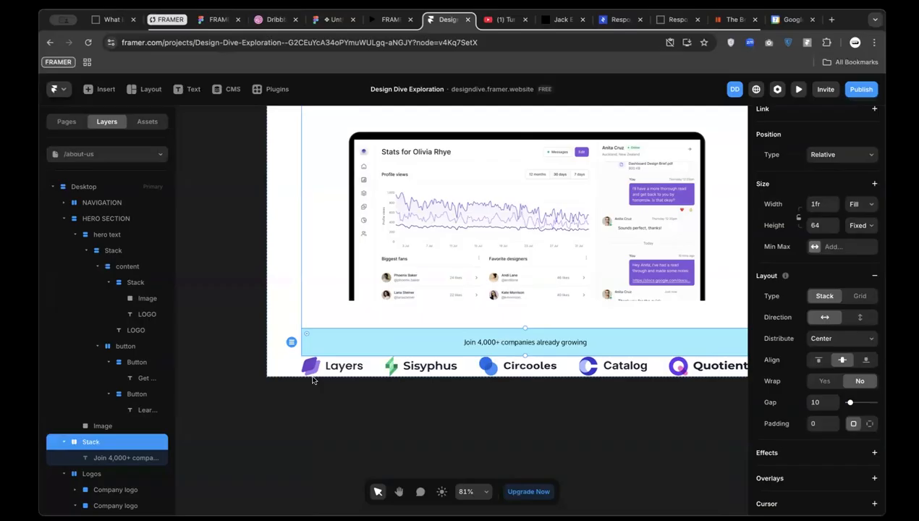
left_click(870, 425)
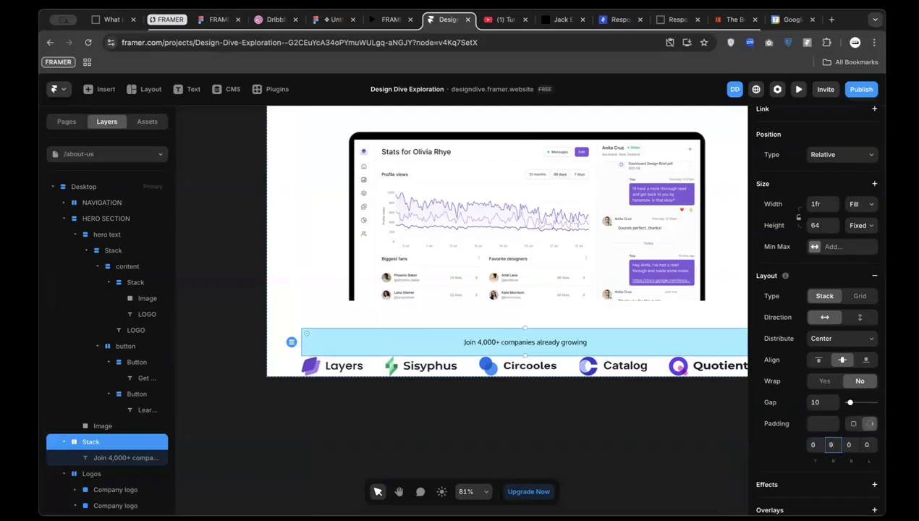
key("Return")
left_click(814, 446)
left_click(831, 446)
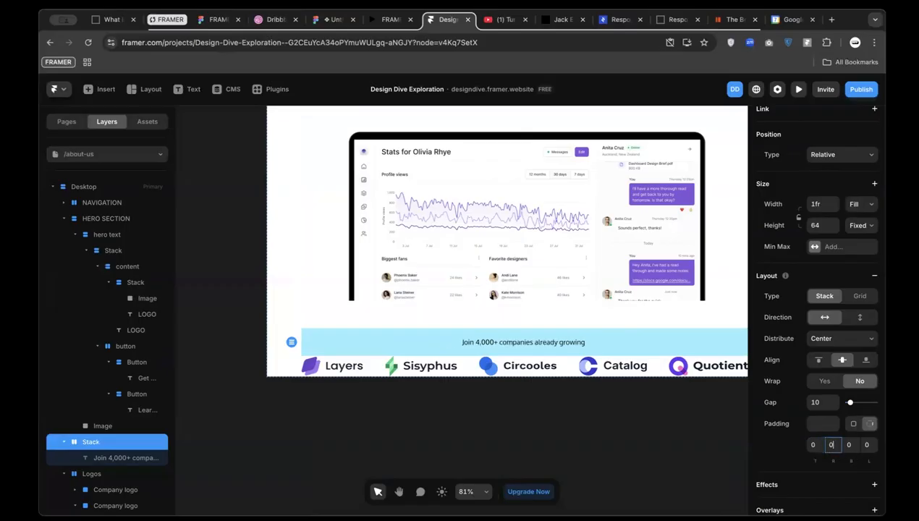
Set the banner's top and left padding to 96 px
left_click(813, 445)
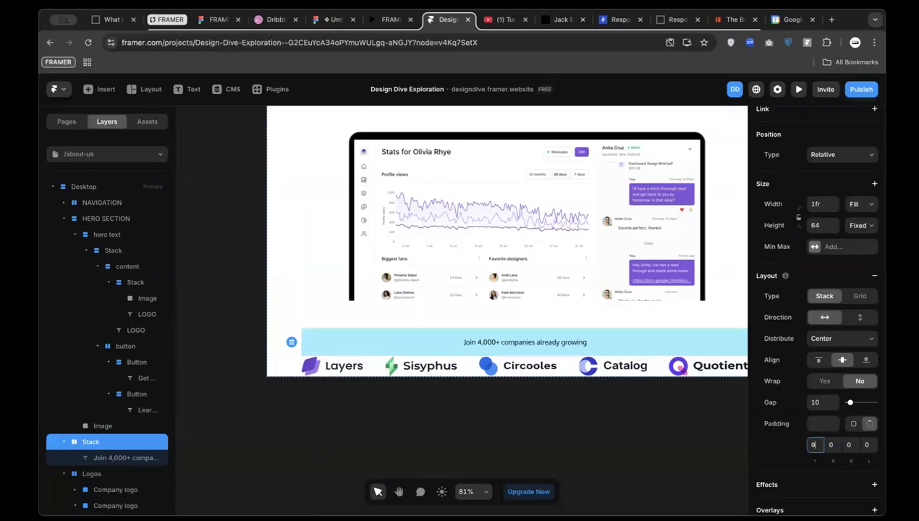
type("96")
key("Return")
left_click(868, 444)
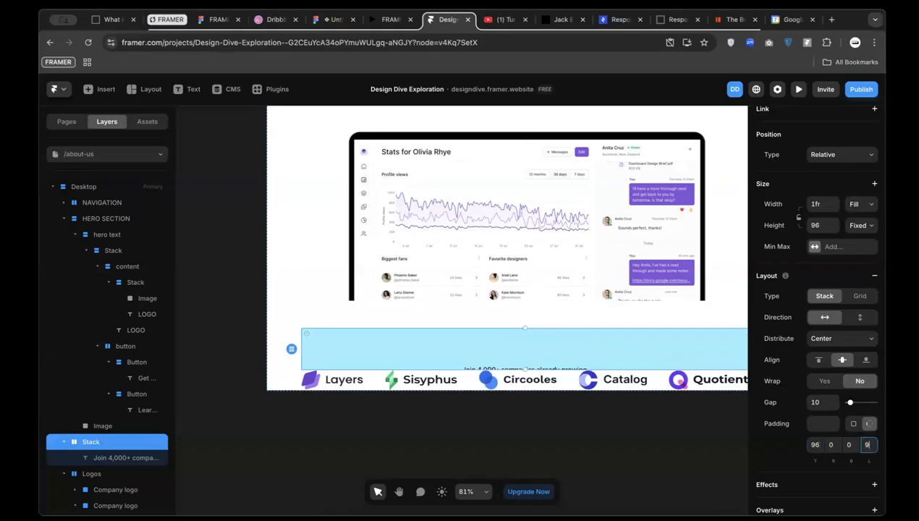
type("96")
key("Return")
scroll(432, 421, "down", 1)
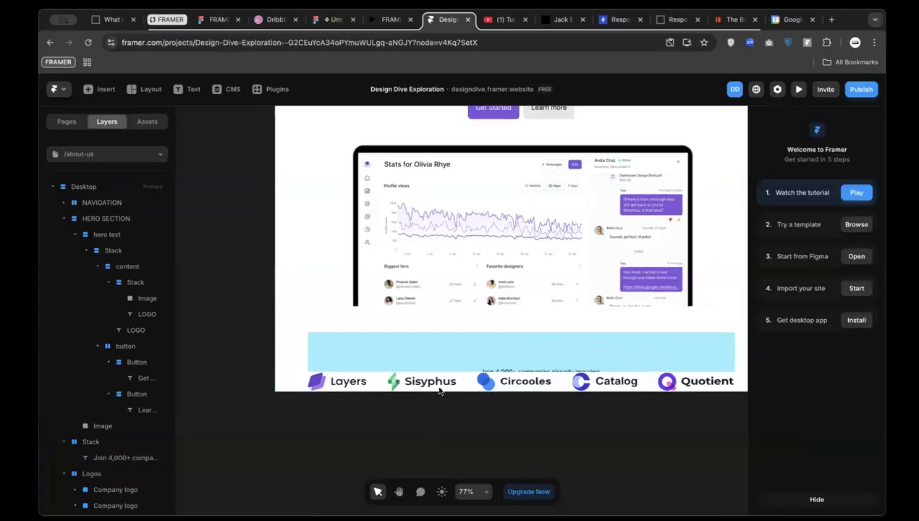
scroll(367, 365, "down", 5)
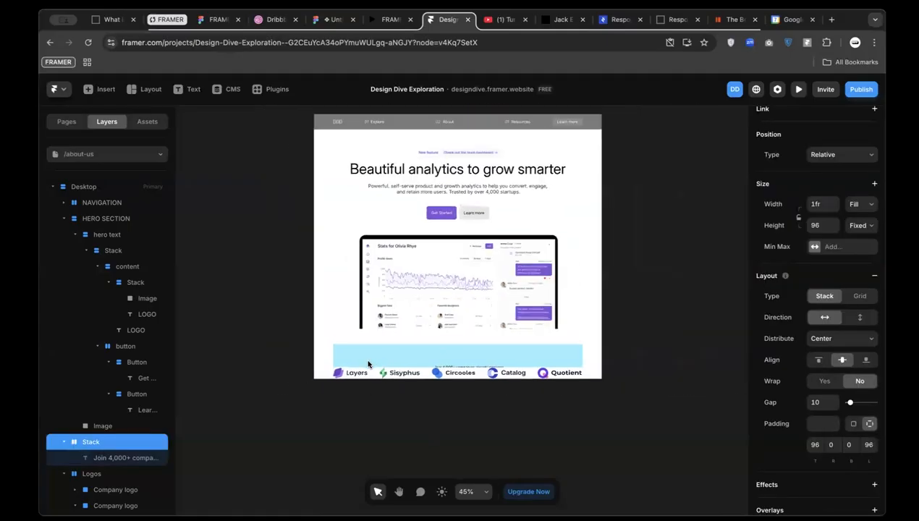
left_click(319, 165)
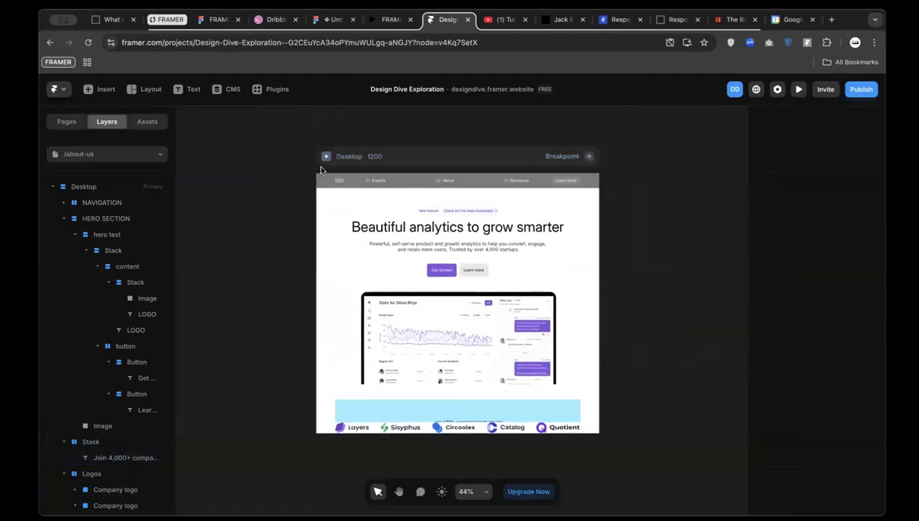
Keep the Desktop frame at fixed width and fit-content height
scroll(860, 255, "up", 2)
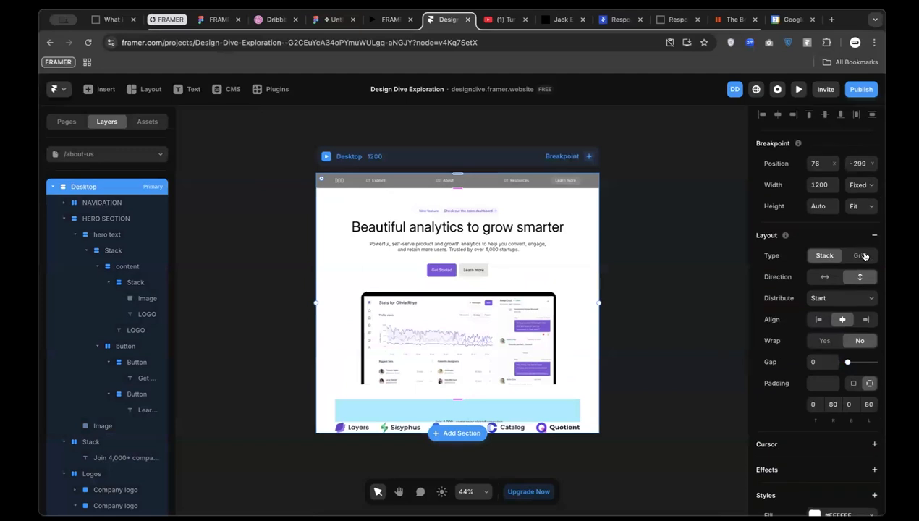
left_click(854, 192)
left_click(860, 194)
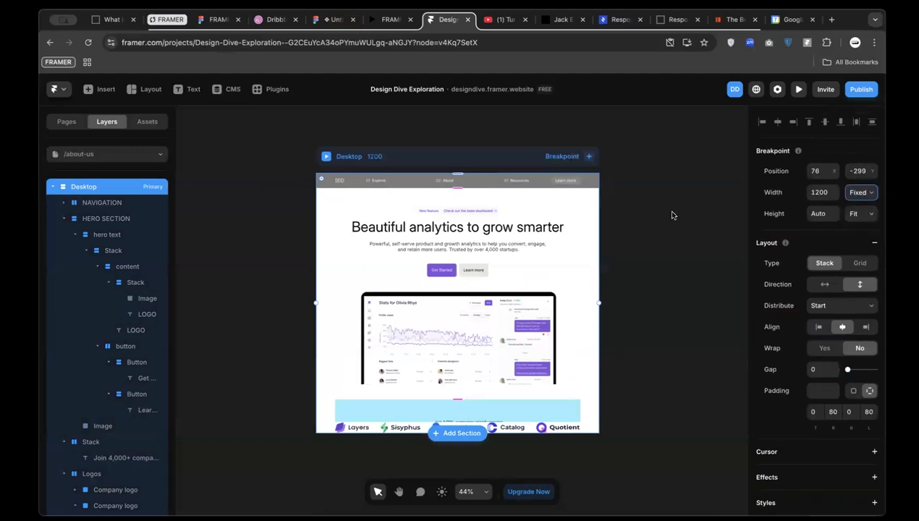
left_click(687, 219)
left_click(345, 157)
left_click(862, 213)
left_click(862, 213)
Set the Join banner's height to Fit Content
left_click(481, 396)
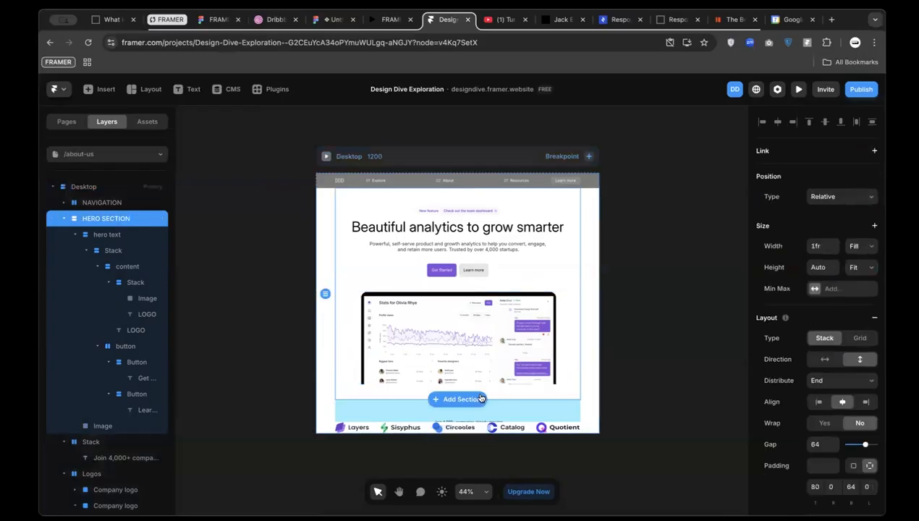
left_click(464, 410)
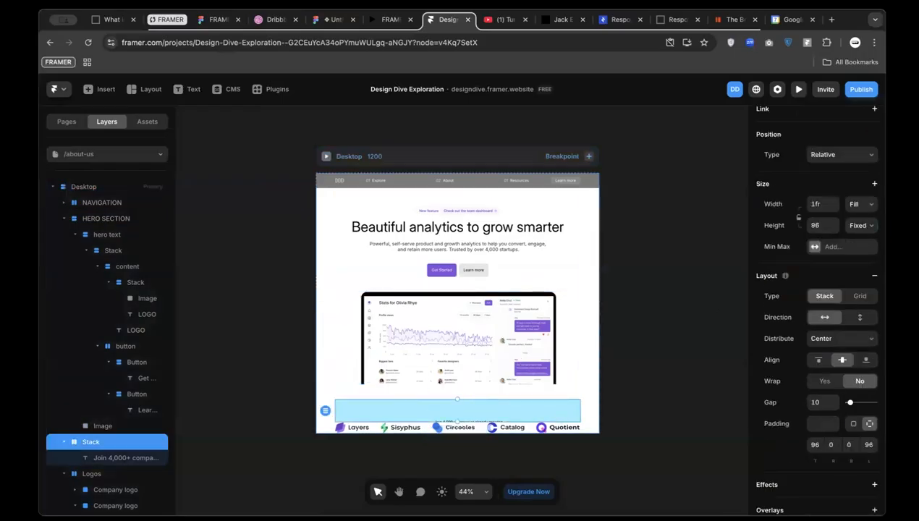
left_click(862, 225)
left_click(854, 261)
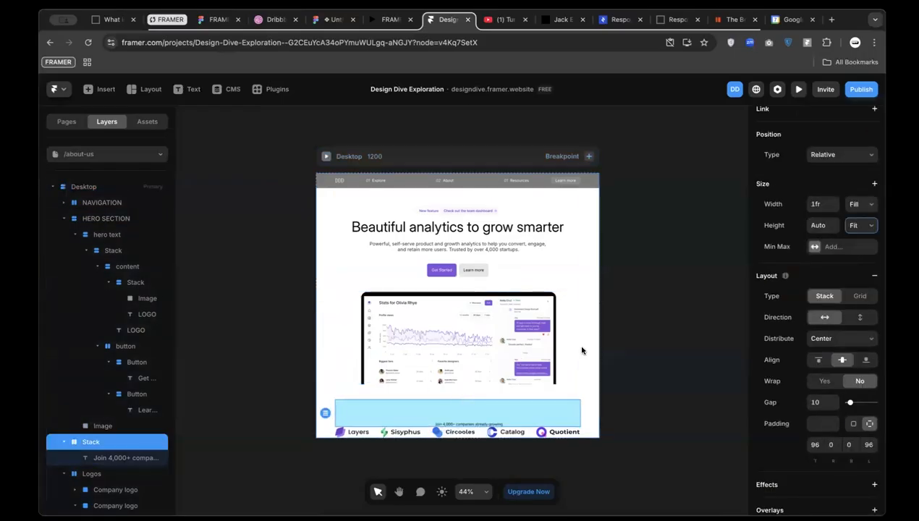
scroll(582, 351, "down", 2)
scroll(558, 347, "up", 2)
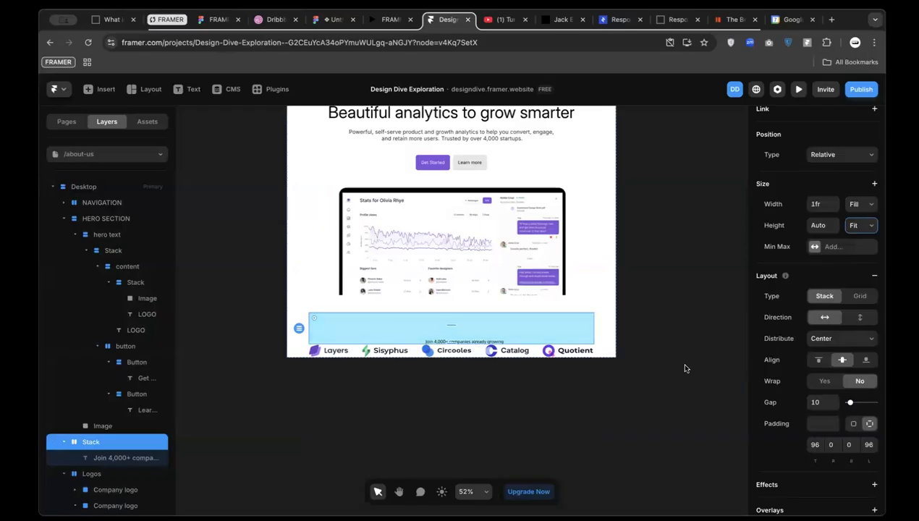
Set the banner's bottom padding to 96 and left padding to 0
left_click(831, 444)
left_click(851, 446)
type("96")
key("Return")
left_click(868, 446)
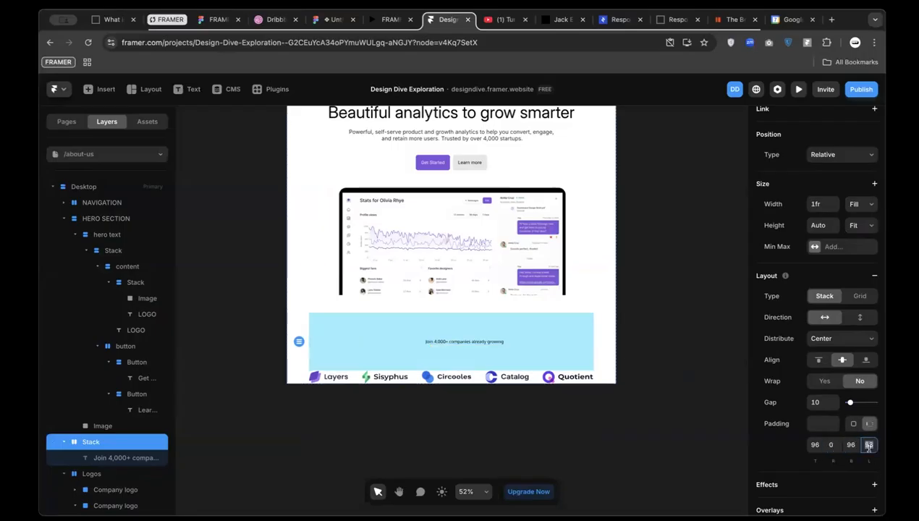
type("0")
key("Return")
Select the caption text, then the Logos row
left_click(448, 341)
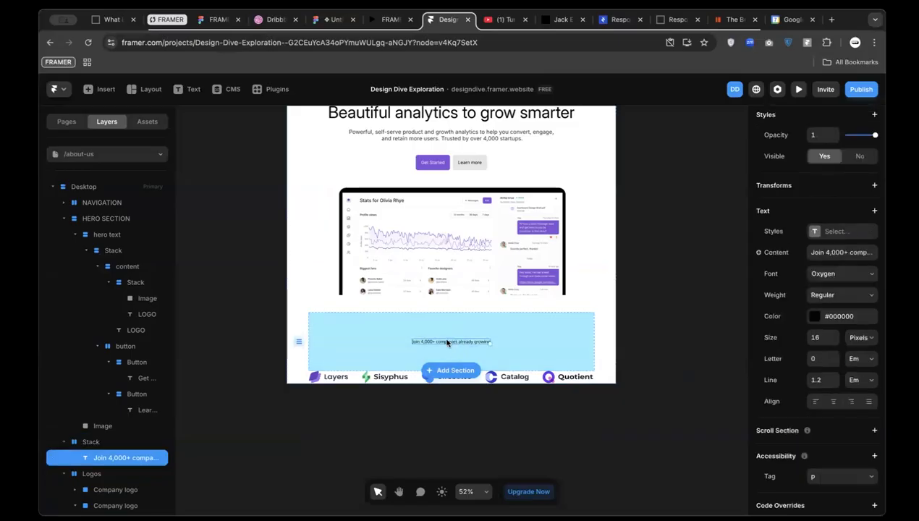
scroll(447, 342, "up", 2)
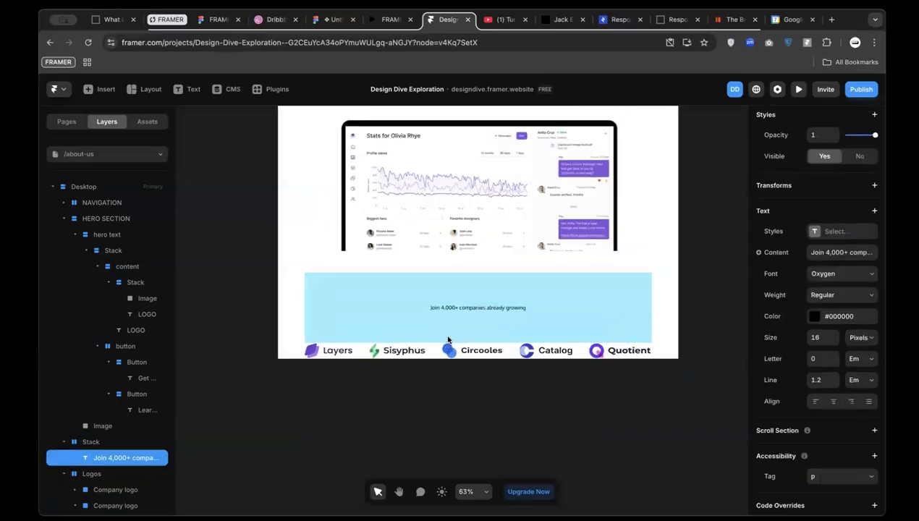
left_click(356, 353)
scroll(356, 353, "down", 2)
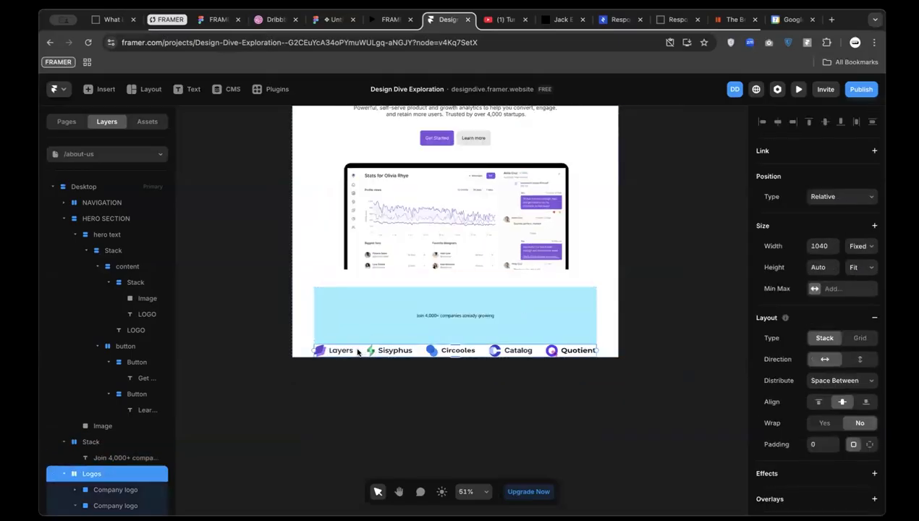
scroll(357, 352, "left", 3)
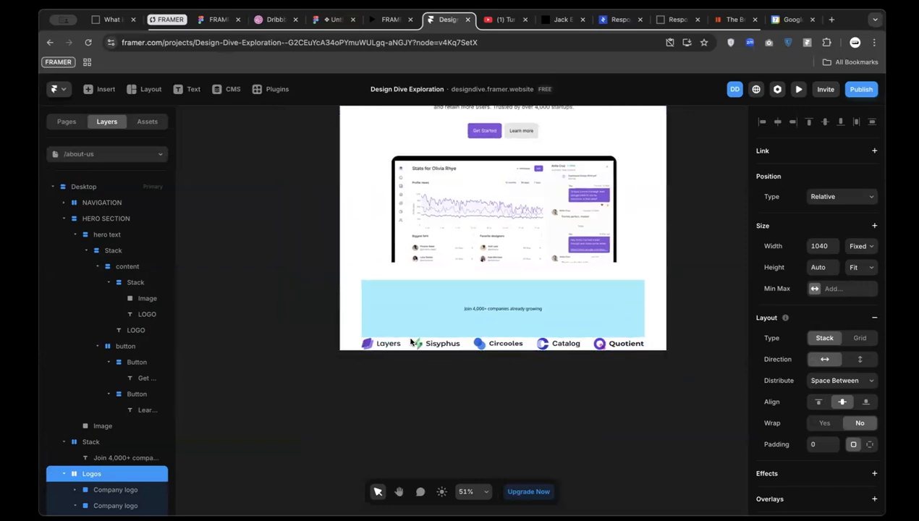
Move the Logos row off the page onto the canvas
left_click_drag(120, 308, 347, 443)
scroll(440, 420, "down", 1)
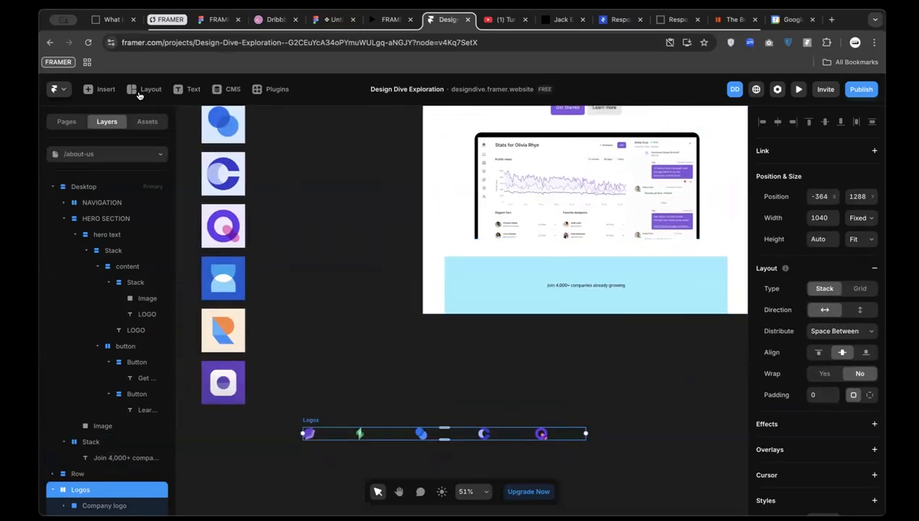
left_click(106, 89)
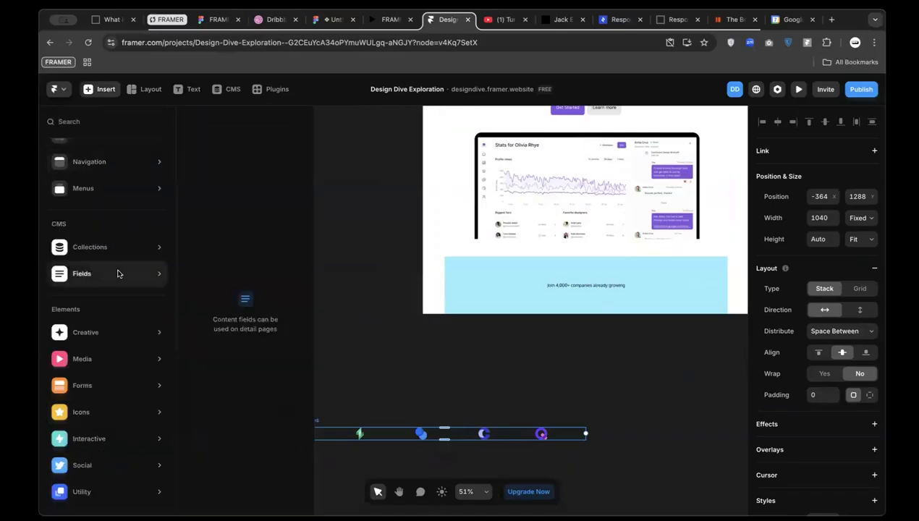
mouse_move(83, 255)
left_click(385, 258)
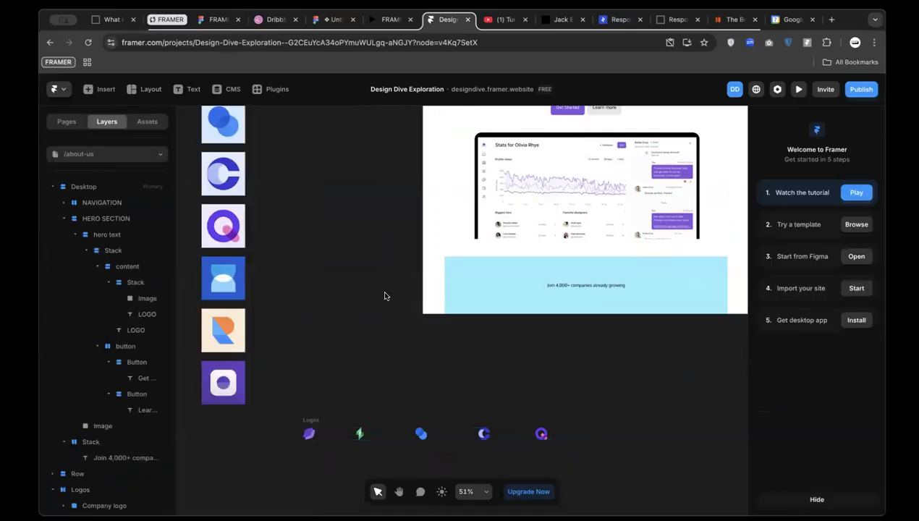
Search commands for 'ticke', then dismiss the search
key("super+k")
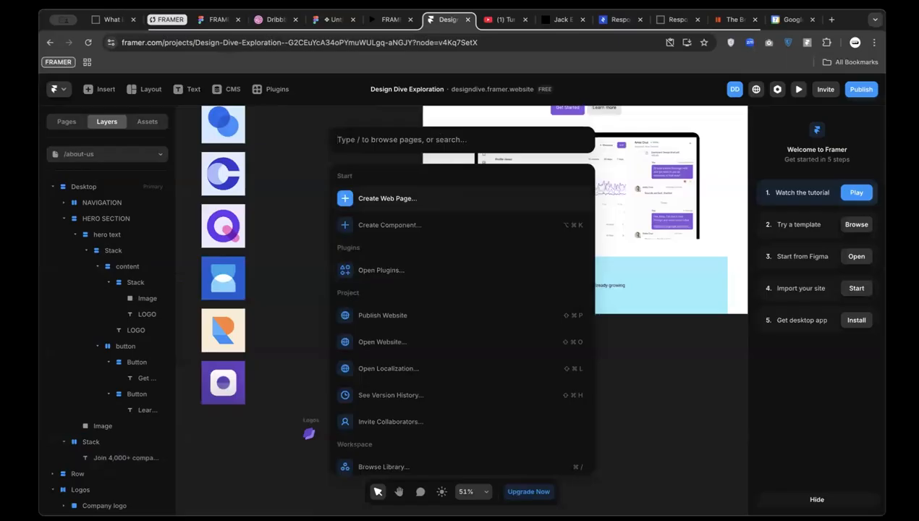
type("ticke")
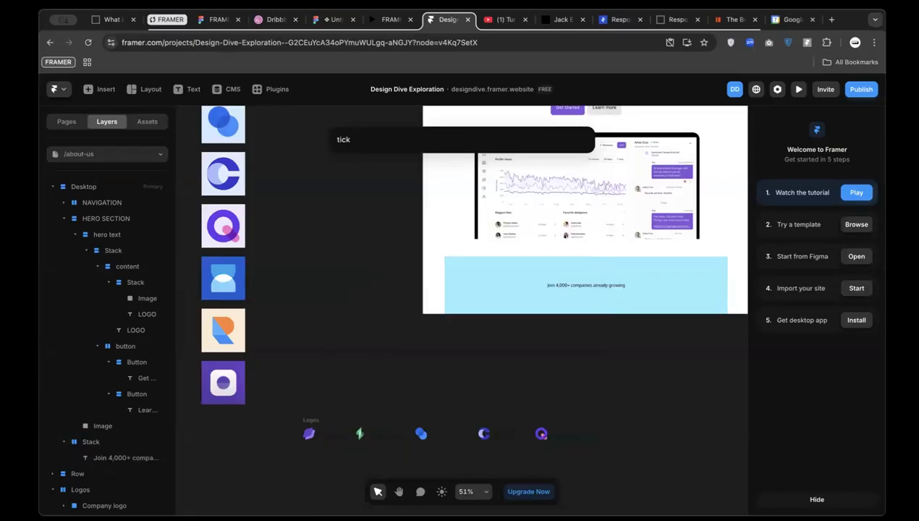
key("BackSpace")
key("BackSpace")
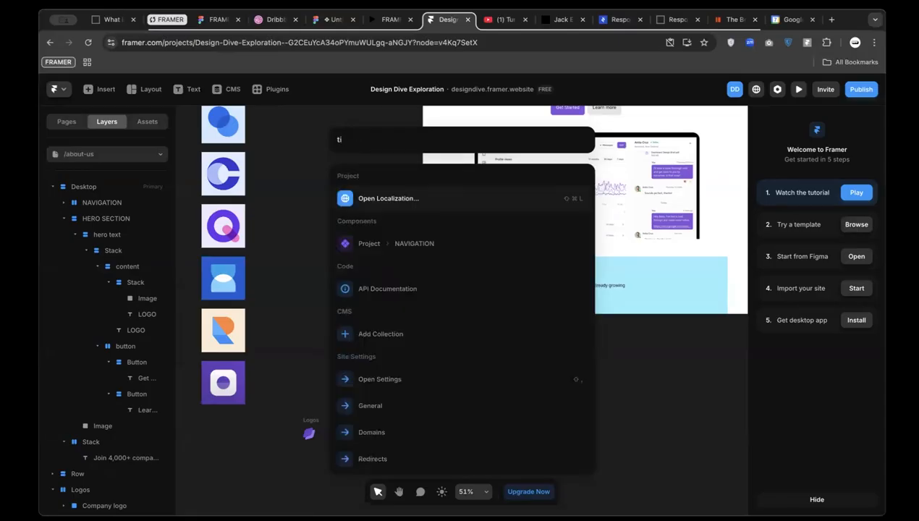
key("Escape")
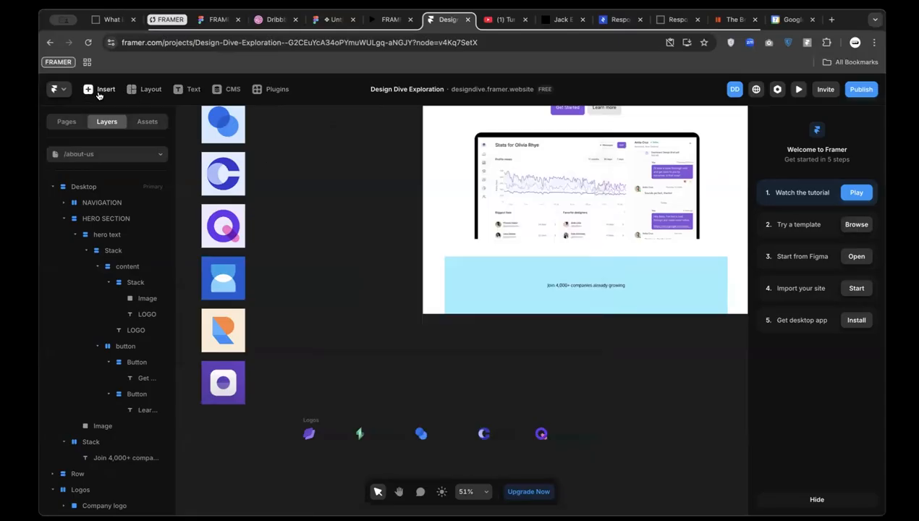
Drag a Ticker from the Interactive elements into the blue caption stack
left_click(101, 89)
scroll(112, 344, "down", 2)
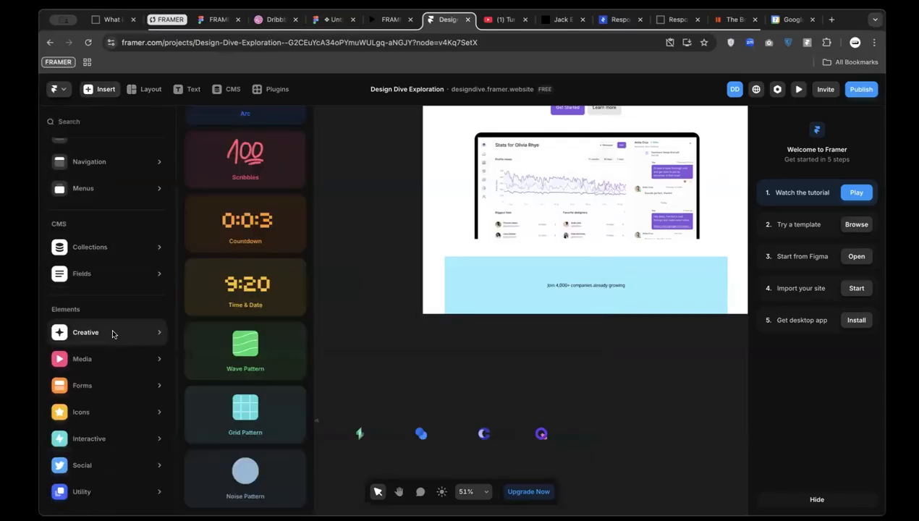
scroll(243, 417, "up", 3)
mouse_move(131, 419)
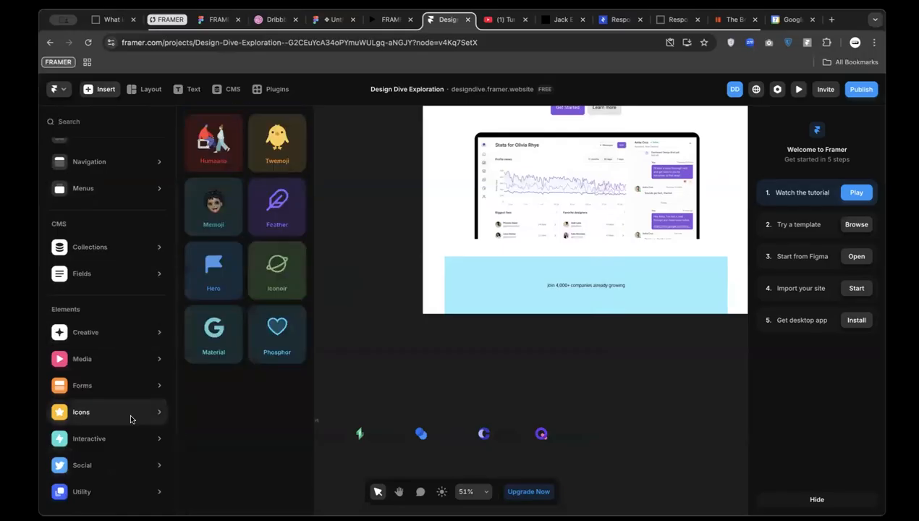
mouse_move(128, 442)
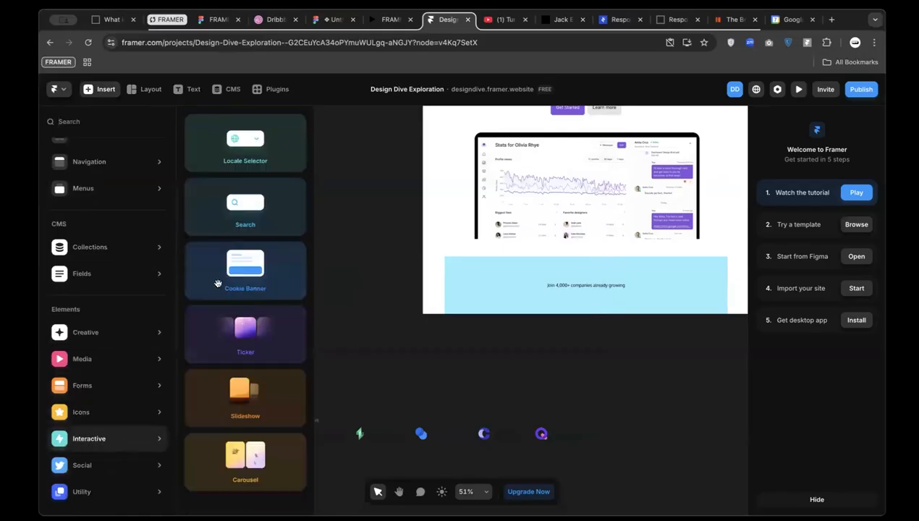
left_click_drag(486, 289, 595, 294)
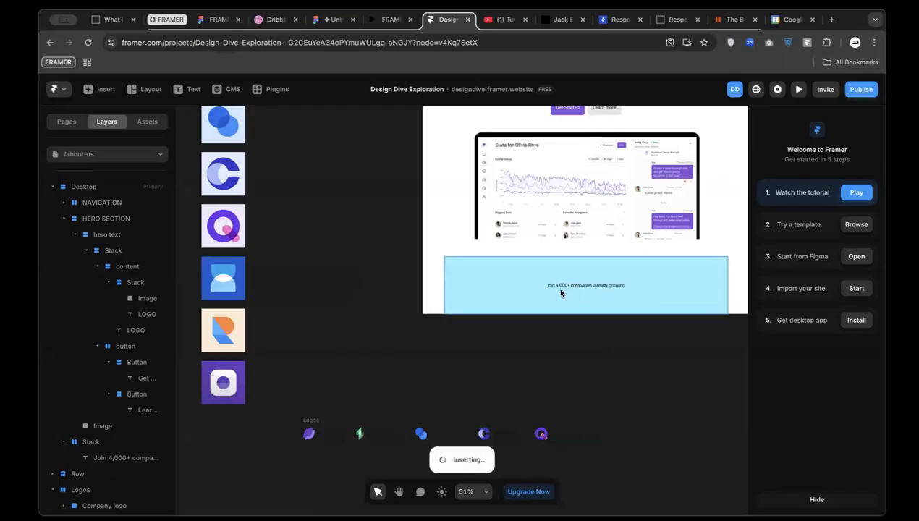
Nudge the Logos row slightly higher
left_click(316, 419)
left_click_drag(316, 420, 323, 395)
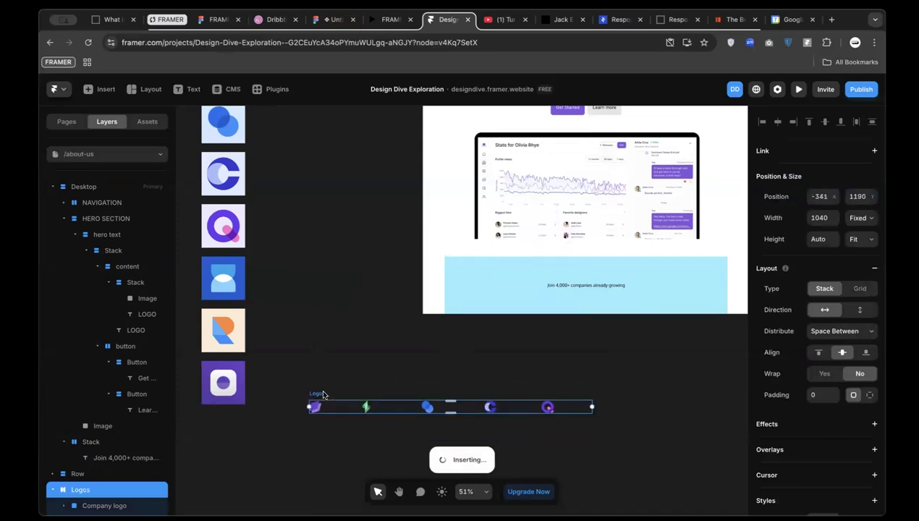
scroll(405, 341, "right", 2)
Set the blue banner stack's direction to vertical so the caption sits above the Ticker
left_click(495, 287)
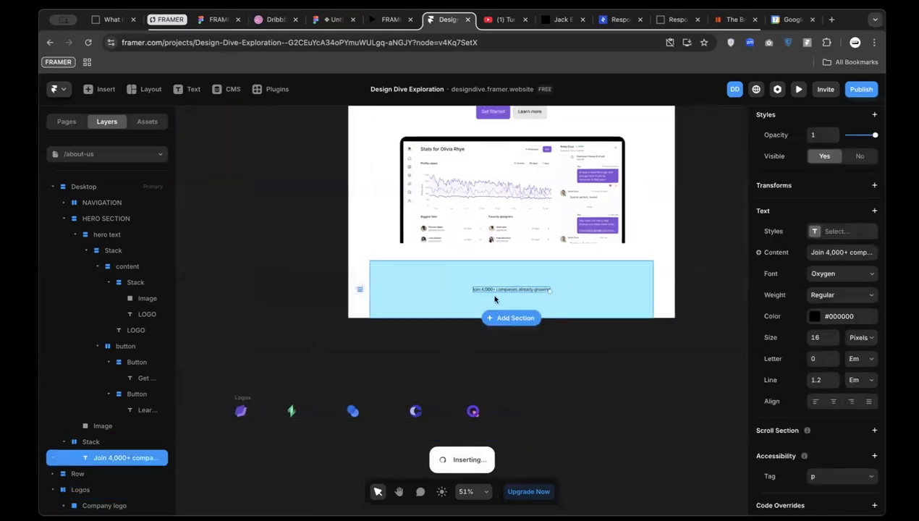
left_click(475, 269)
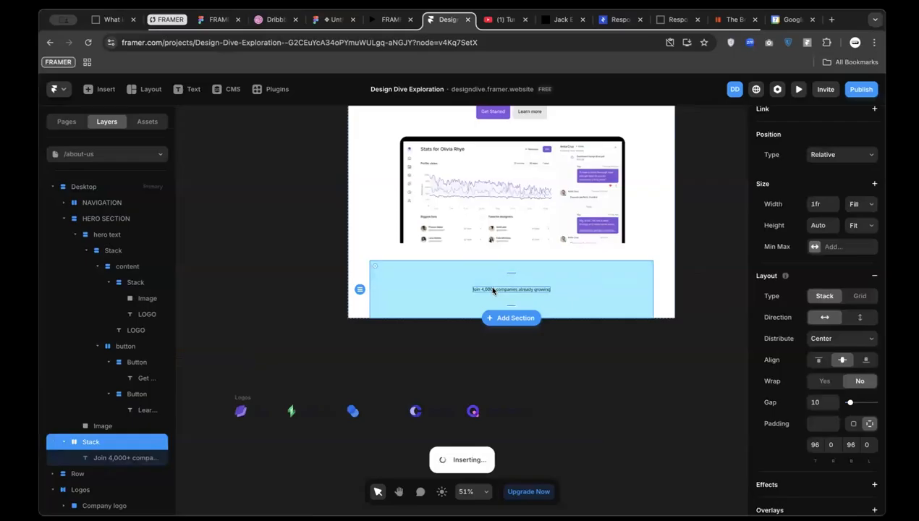
left_click(493, 291)
scroll(252, 405, "up", 3)
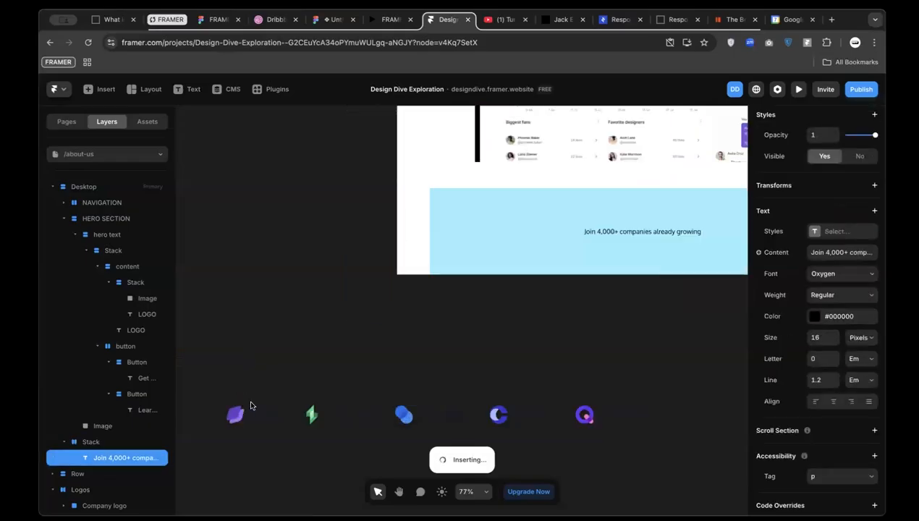
scroll(456, 319, "down", 3)
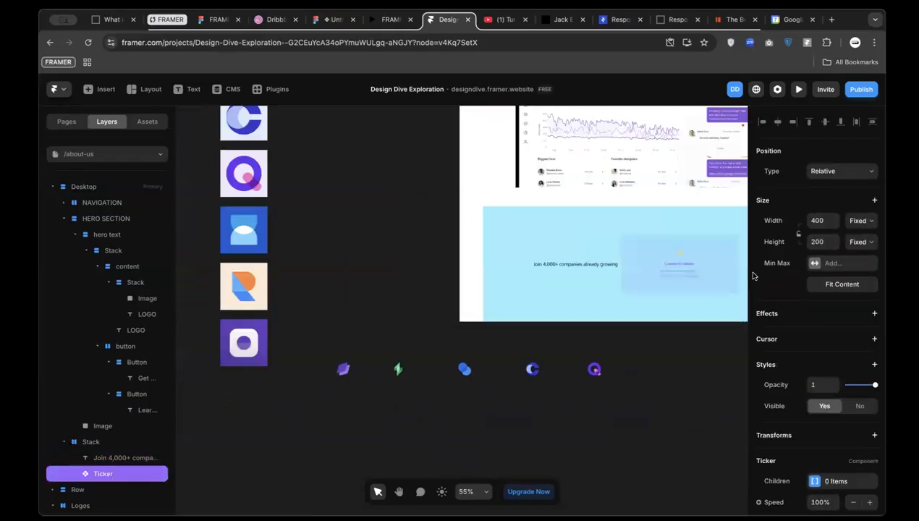
left_click(577, 291)
scroll(576, 291, "right", 2)
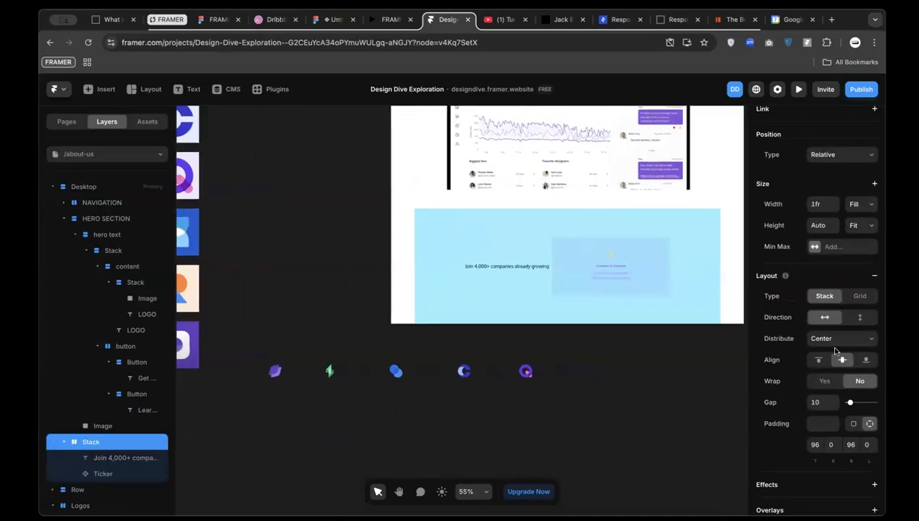
left_click(860, 319)
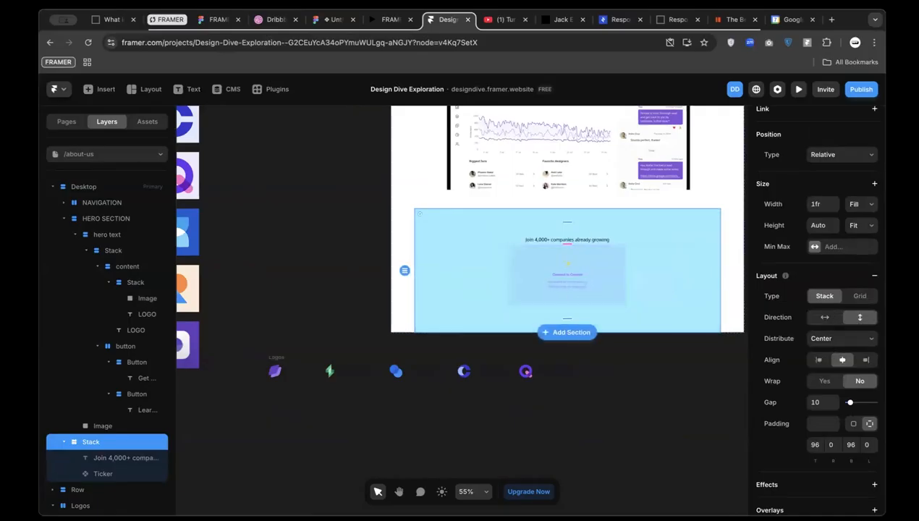
left_click(217, 20)
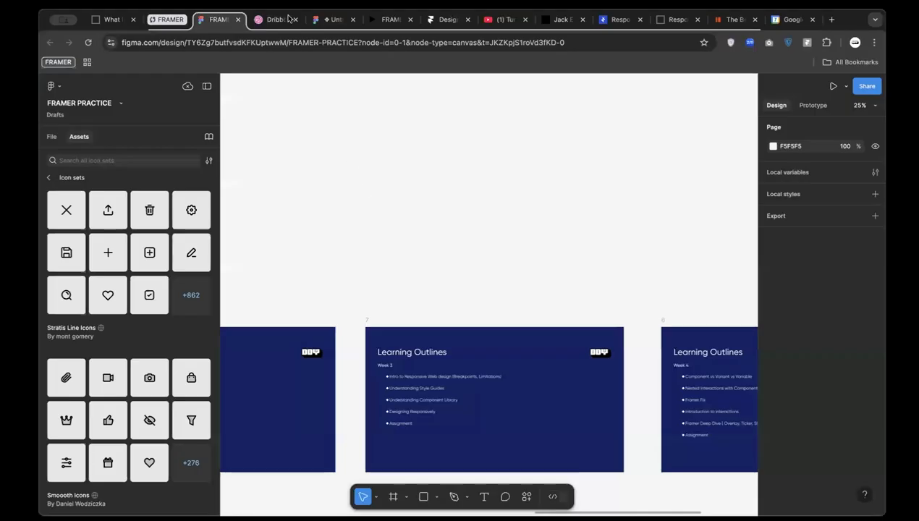
left_click(333, 19)
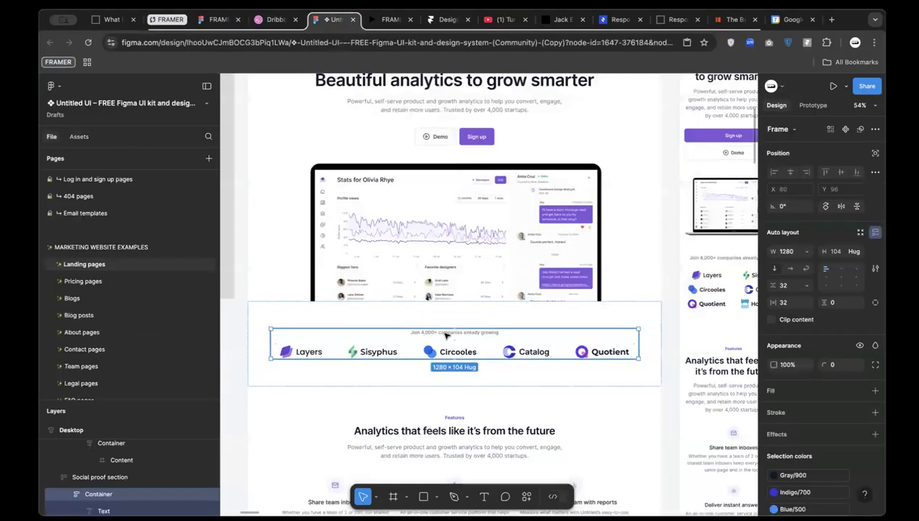
left_click(445, 333)
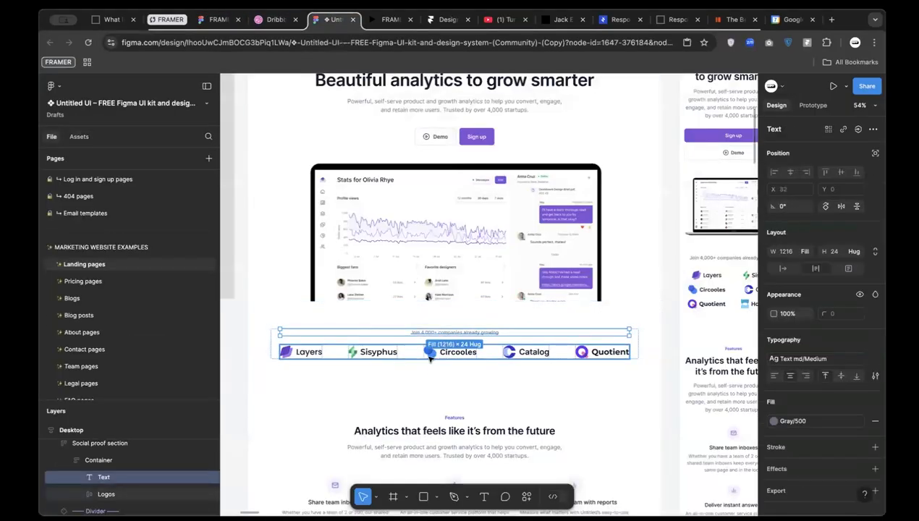
left_click(430, 356)
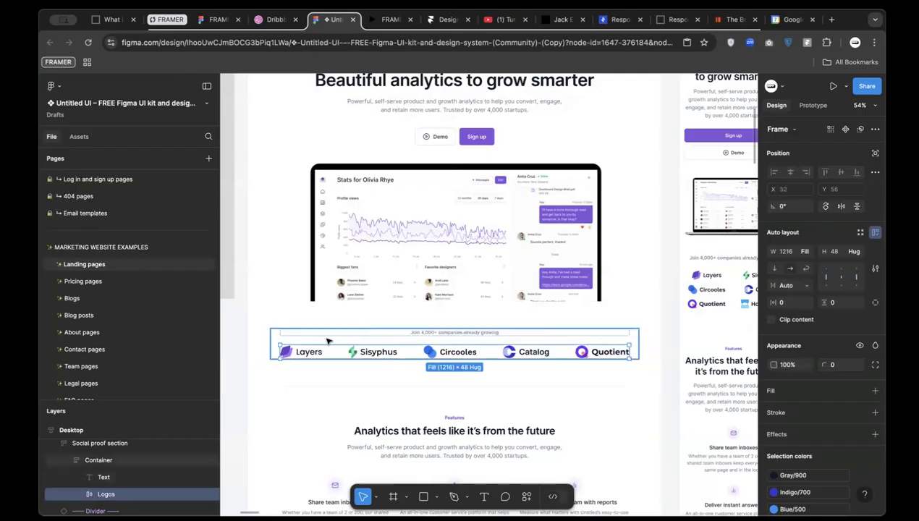
left_click(443, 20)
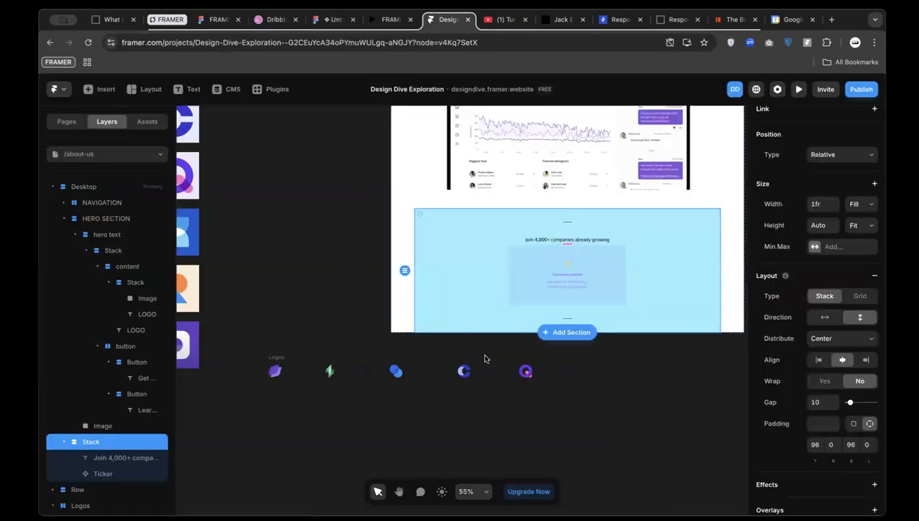
Pull the five company logos out of the Logos row into a column, Catalog and Quotient on top
left_click(536, 240)
left_click(539, 277, "shift")
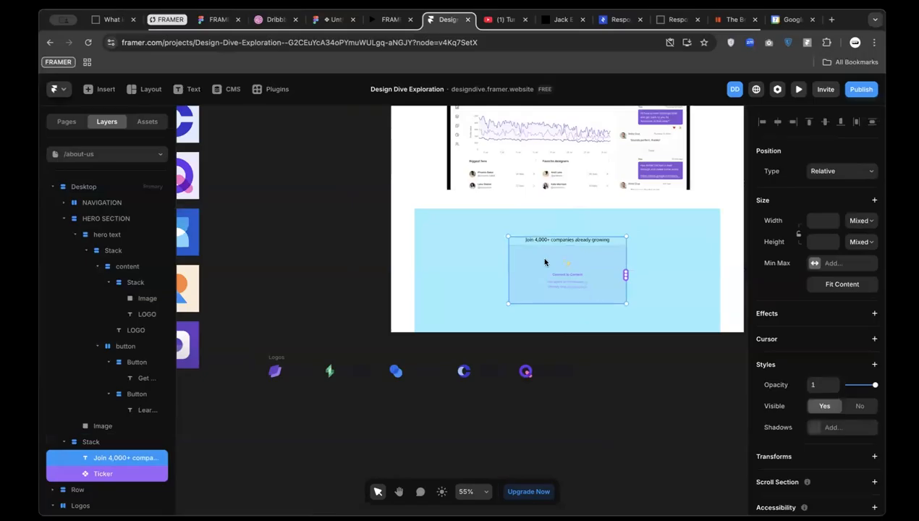
scroll(574, 278, "up", 3)
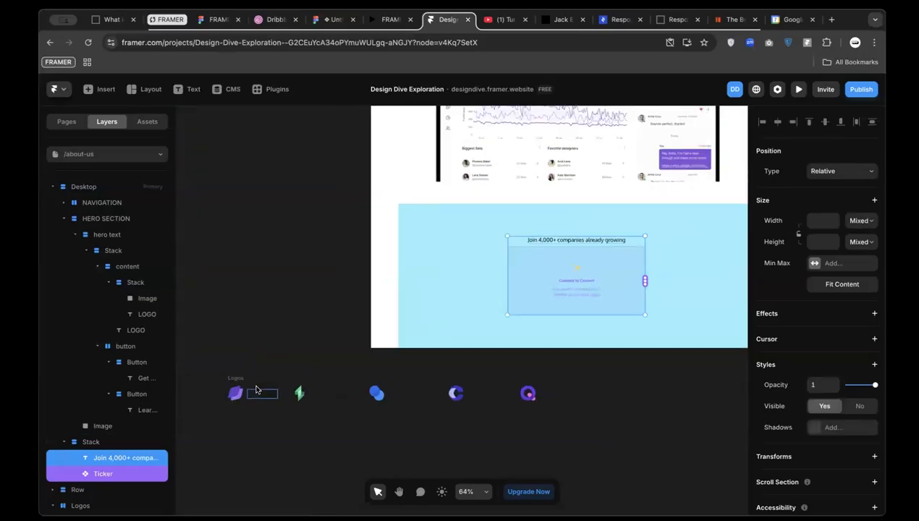
left_click_drag(251, 390, 250, 309)
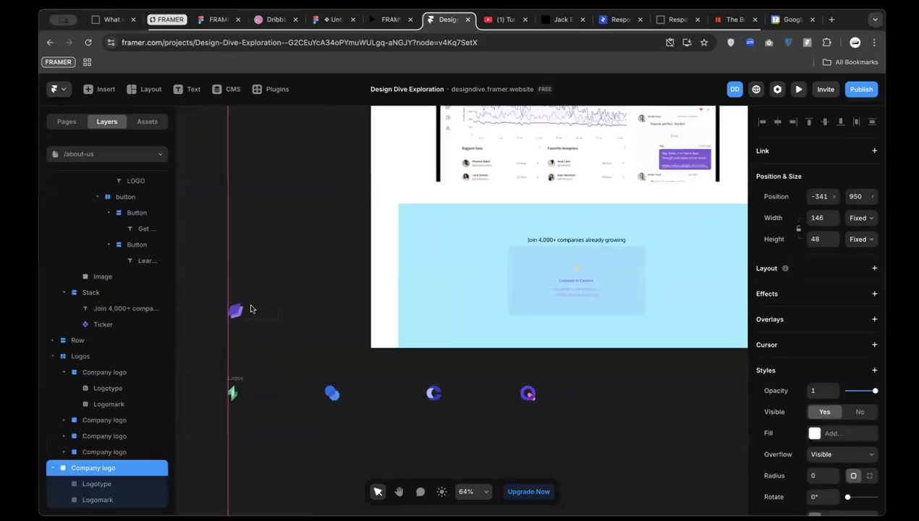
left_click_drag(244, 397, 244, 339)
left_click_drag(248, 397, 238, 359)
left_click_drag(526, 395, 242, 271)
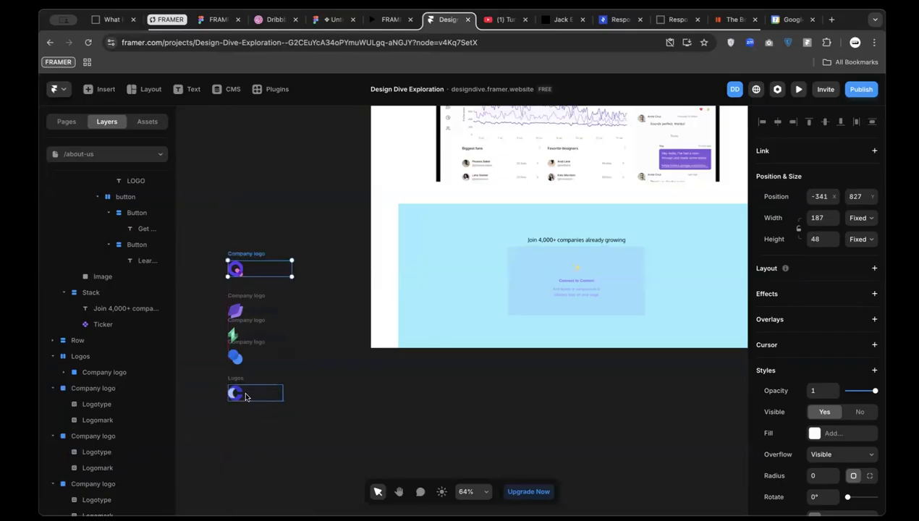
left_click_drag(243, 397, 238, 215)
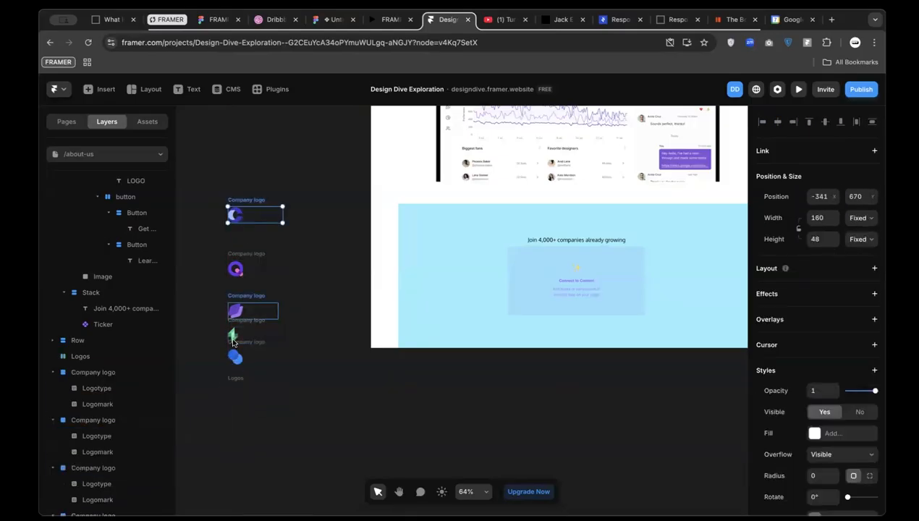
Connect the Catalog, Quotient, purple, blue and green logos to the Ticker as 5 items
left_click(233, 385)
left_click(600, 301)
left_click_drag(642, 279, 261, 212)
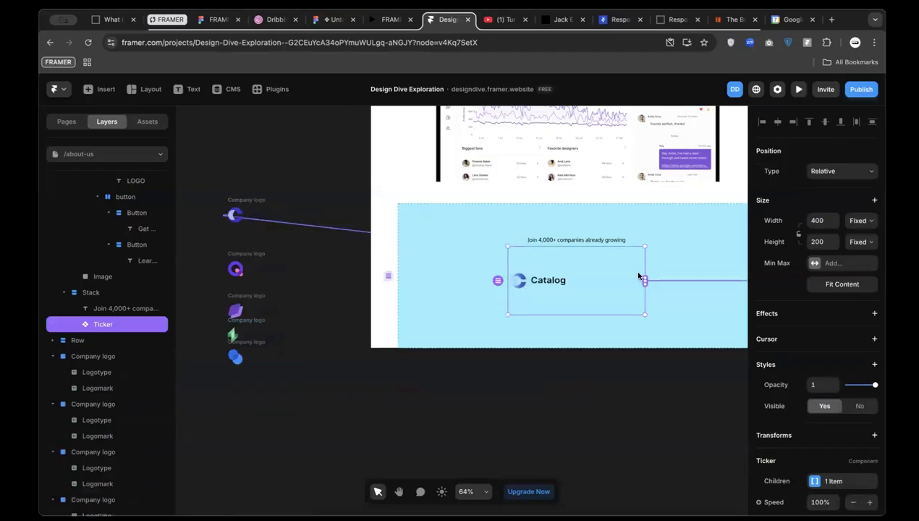
left_click_drag(240, 285, 247, 265)
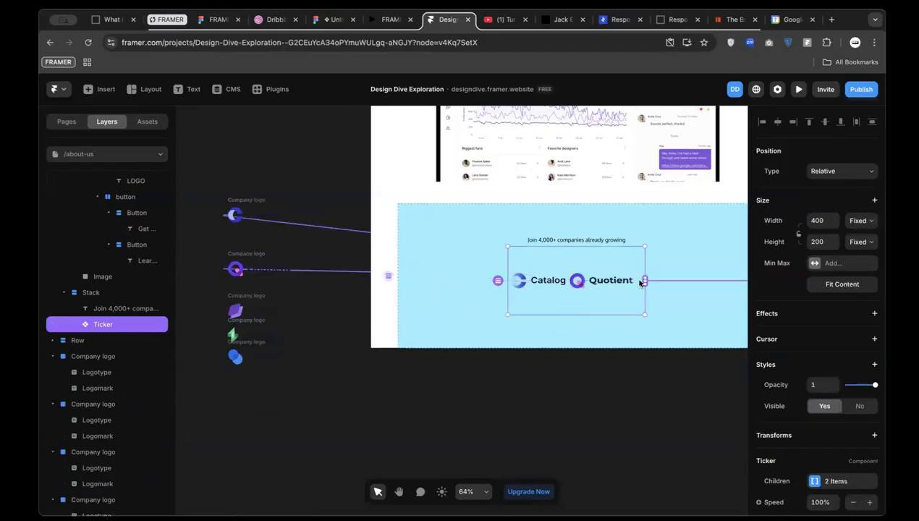
left_click_drag(644, 282, 236, 311)
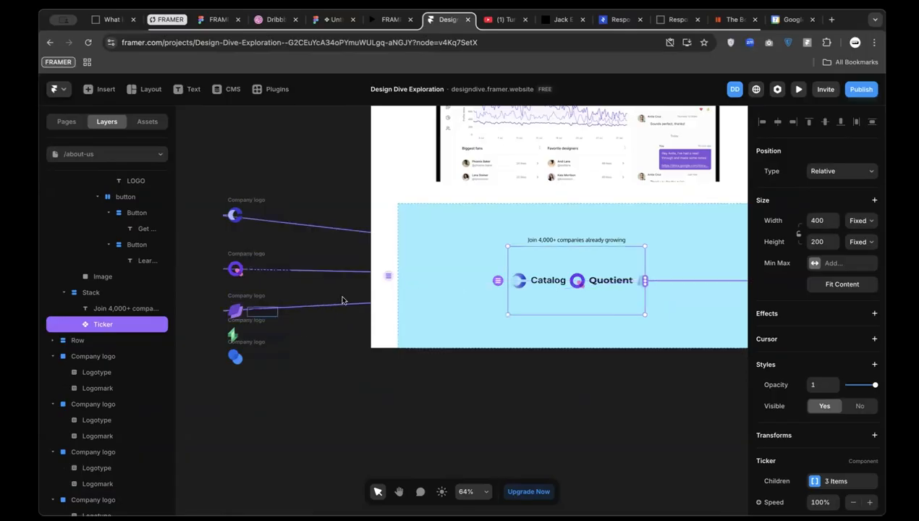
left_click_drag(643, 282, 250, 355)
left_click_drag(646, 280, 243, 341)
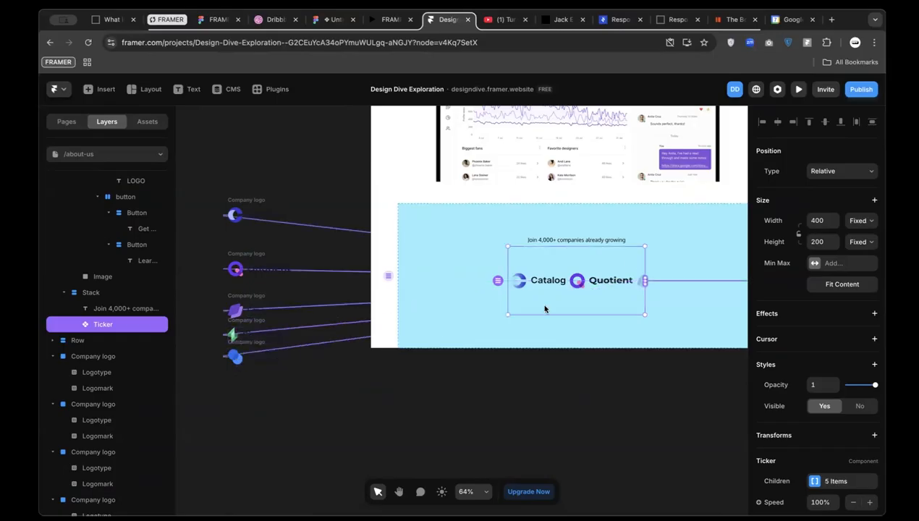
Review the Ticker's width sizing choices and leave its width fixed at 400
left_click(860, 221)
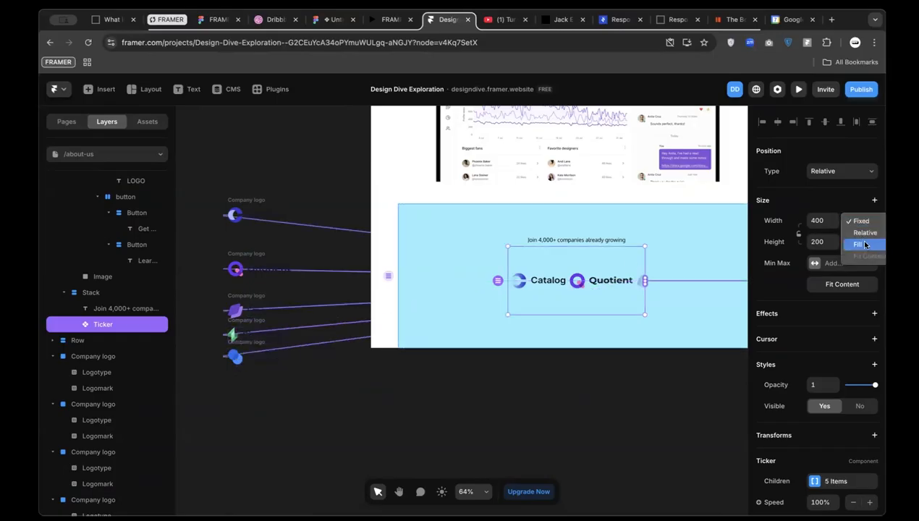
left_click(588, 312)
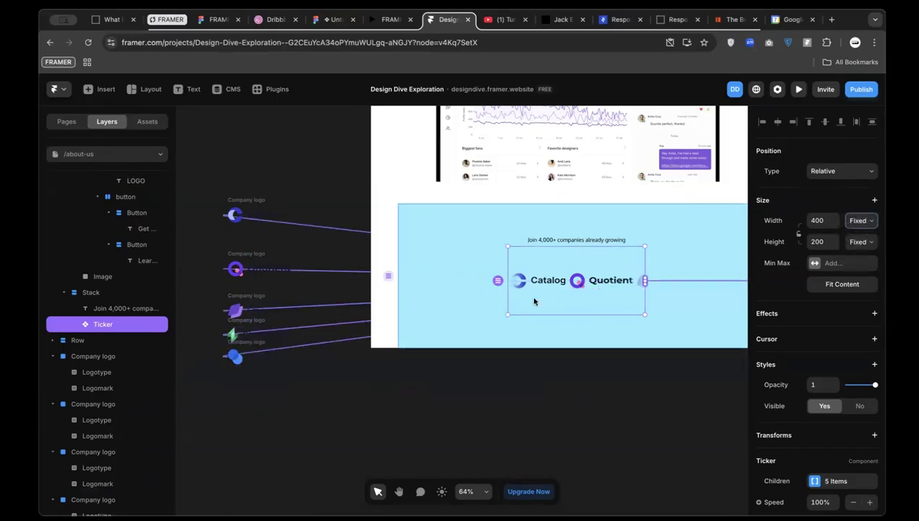
scroll(820, 361, "down", 1)
scroll(847, 349, "up", 1)
scroll(844, 371, "down", 1)
scroll(849, 375, "down", 3)
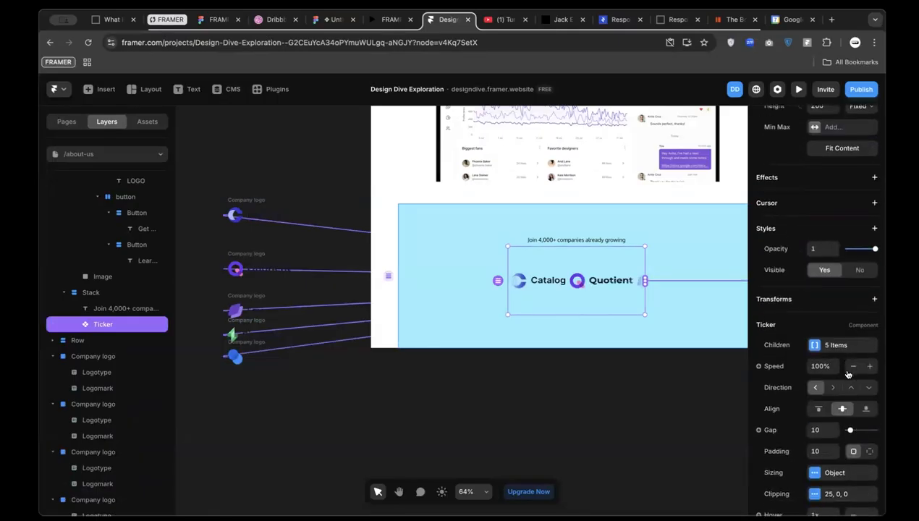
scroll(847, 355, "up", 4)
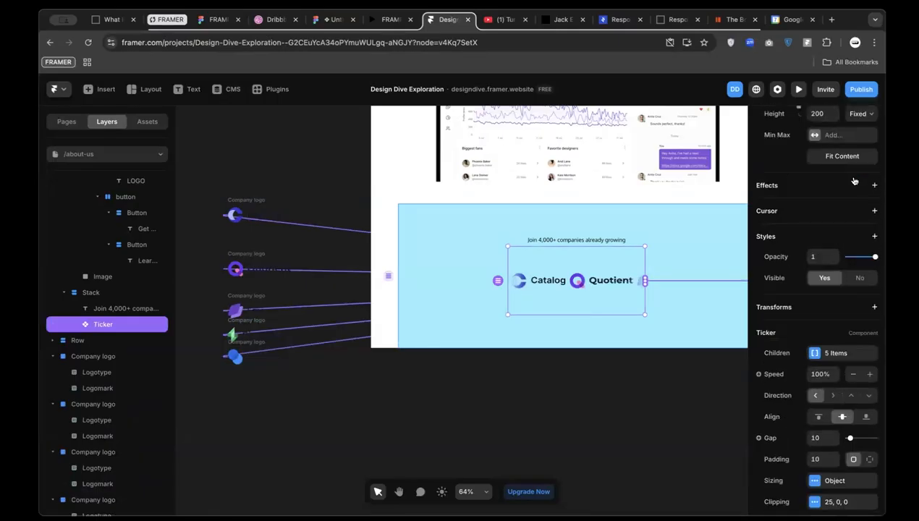
Try making the Ticker's height Fill its parent Stack, keeping the width fixed
left_click(862, 241)
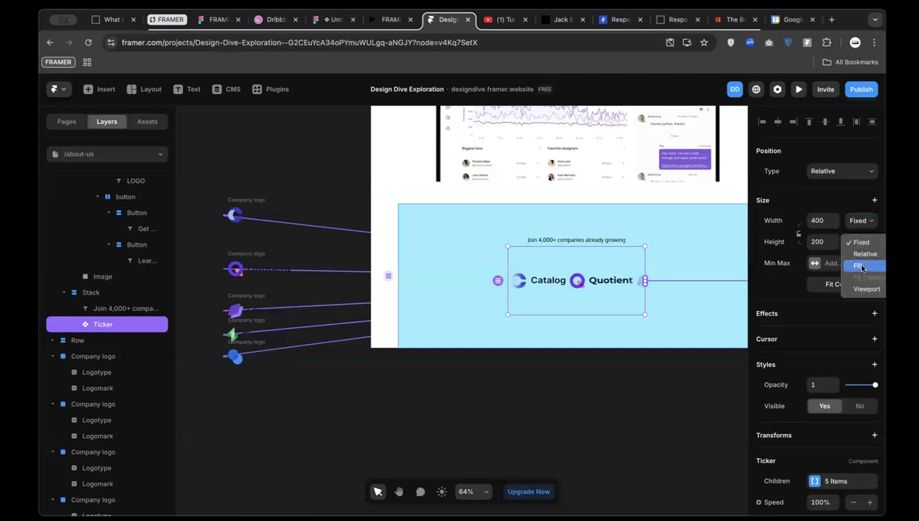
left_click(862, 267)
left_click(577, 283)
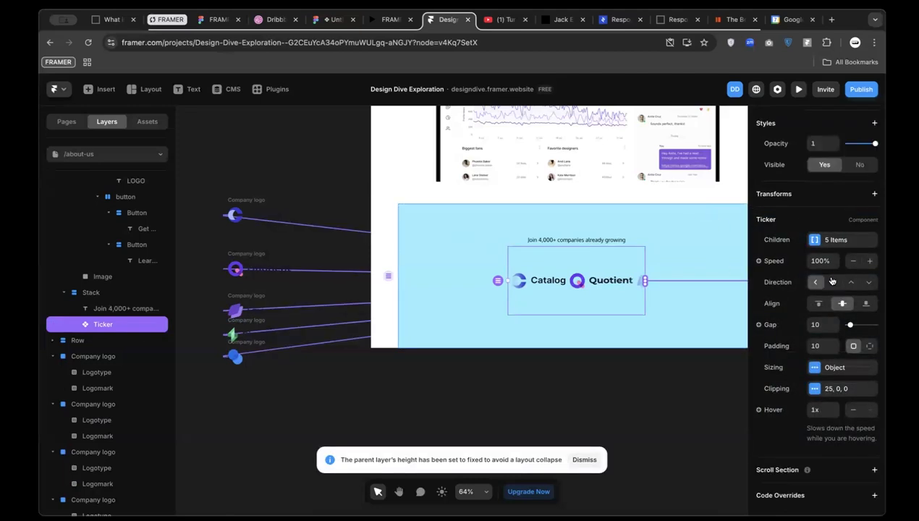
scroll(832, 281, "up", 5)
left_click(859, 191)
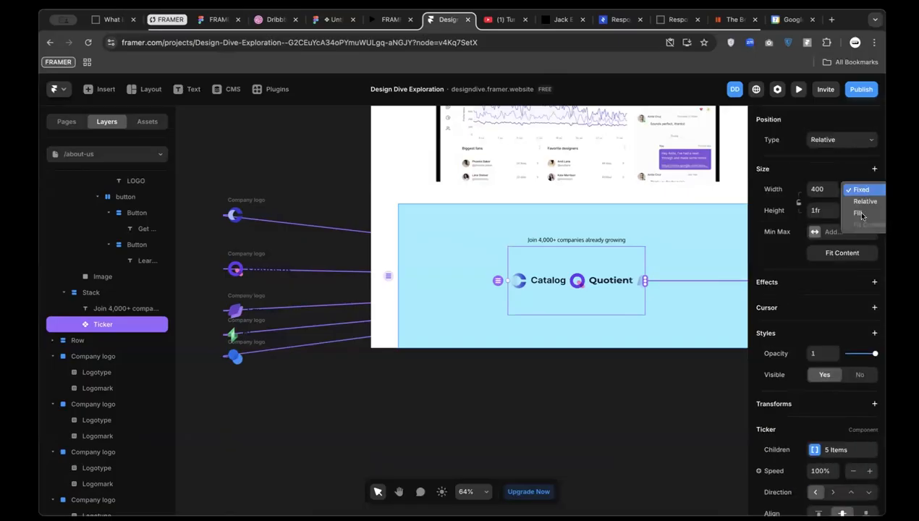
left_click(539, 234)
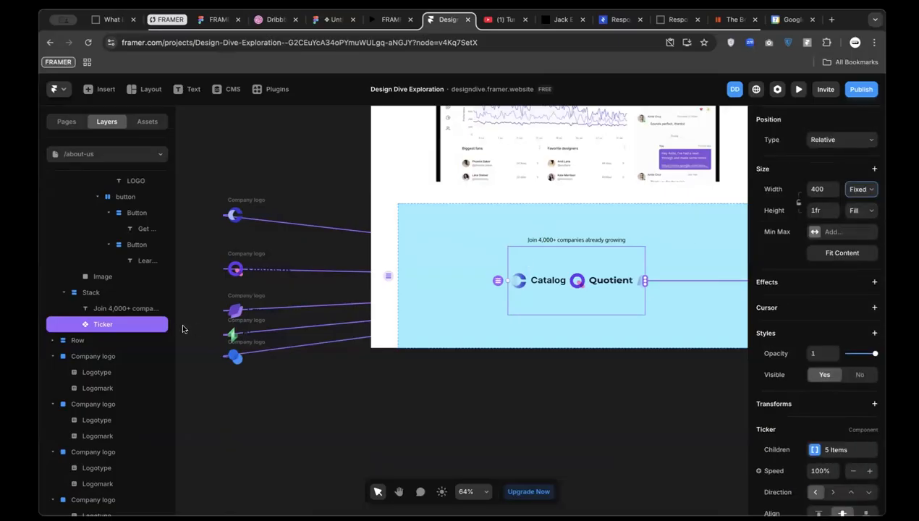
left_click(469, 230)
left_click(541, 304)
left_click_drag(543, 304, 548, 286)
Switch the Ticker's height to Fit Content and reselect the Ticker
double_click(547, 286)
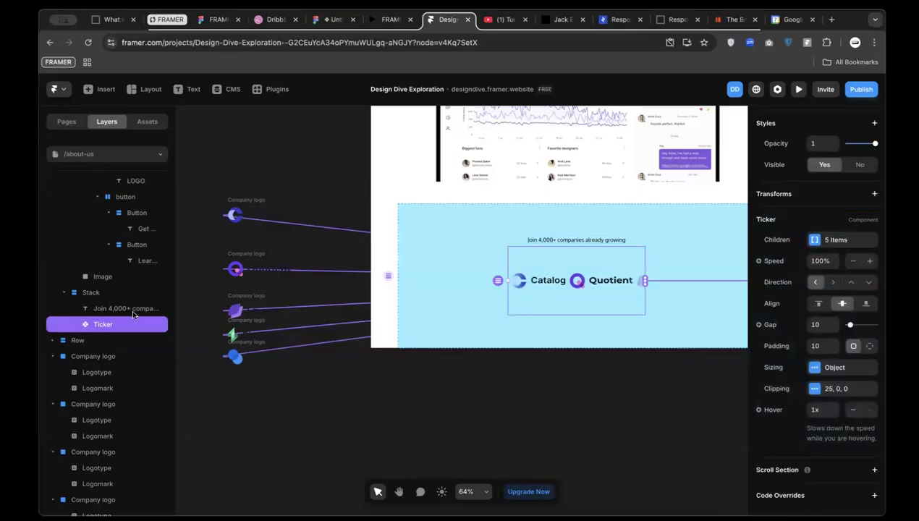
scroll(853, 256, "up", 1)
scroll(853, 303, "up", 5)
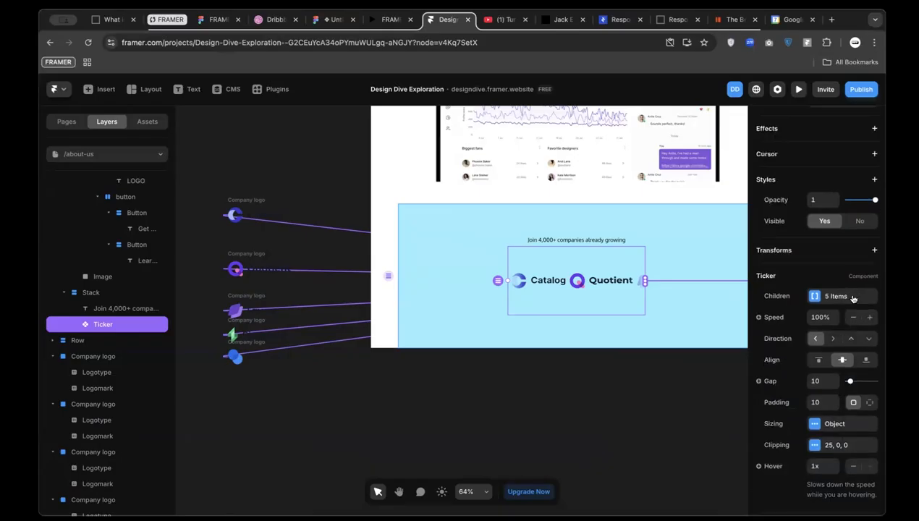
left_click(861, 211)
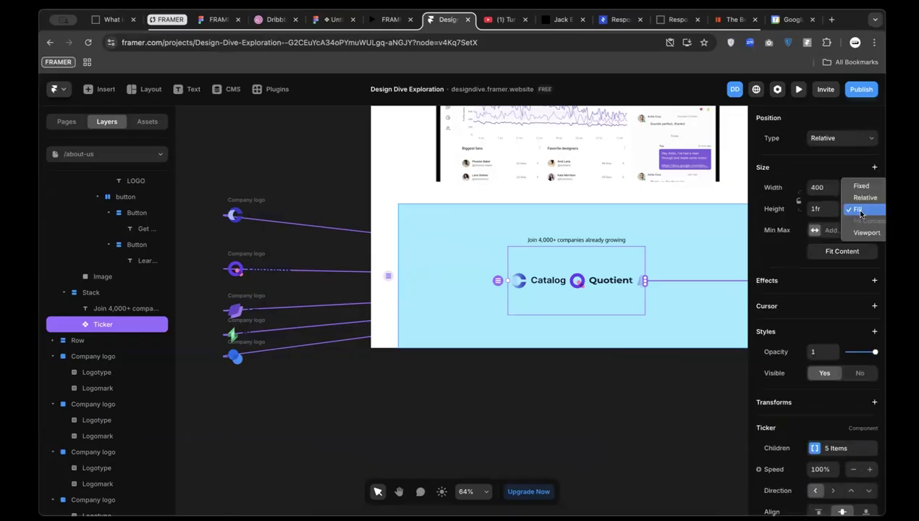
left_click(840, 251)
left_click(840, 252)
left_click(579, 319)
left_click(564, 283)
Test stretching the ticker logos' height and width, reverting both to Auto, and check fade settings
scroll(821, 300, "down", 3)
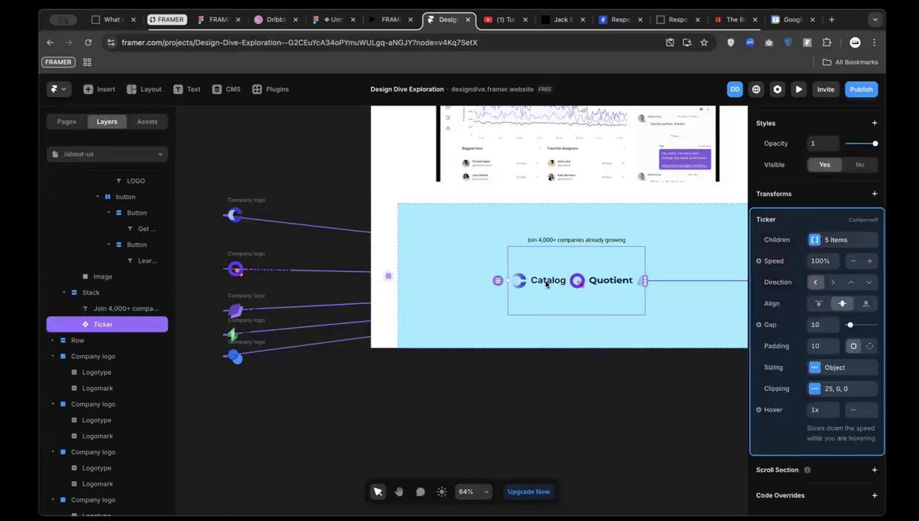
left_click(815, 368)
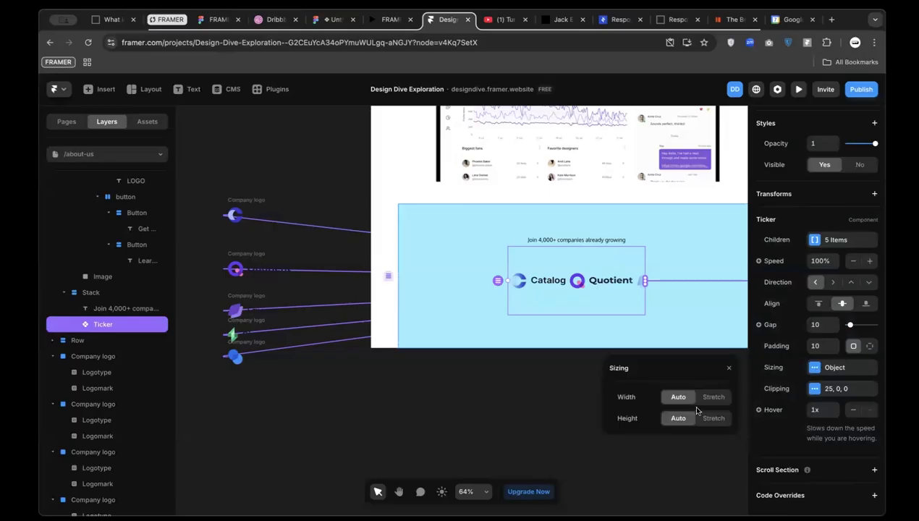
left_click(711, 420)
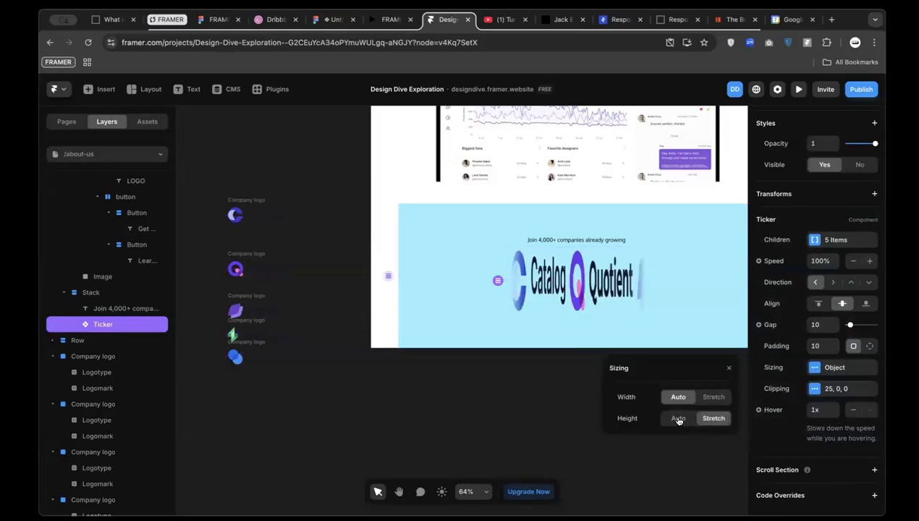
left_click(679, 419)
left_click(710, 397)
left_click(679, 396)
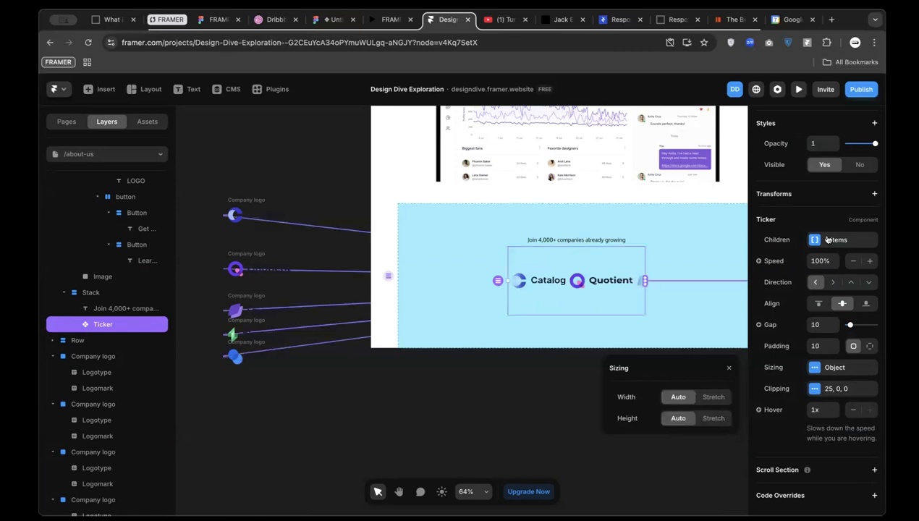
left_click(815, 389)
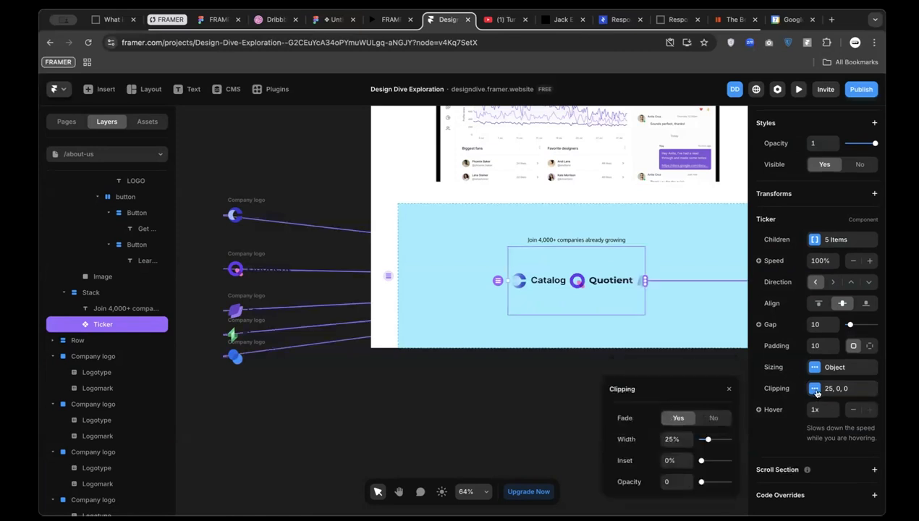
left_click(488, 384)
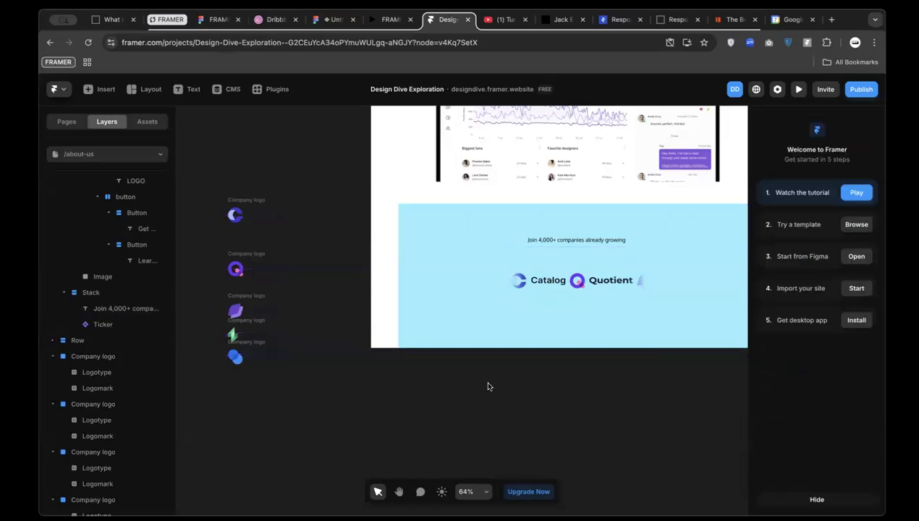
Set the Ticker's height type back to Fixed at 200
left_click(540, 296)
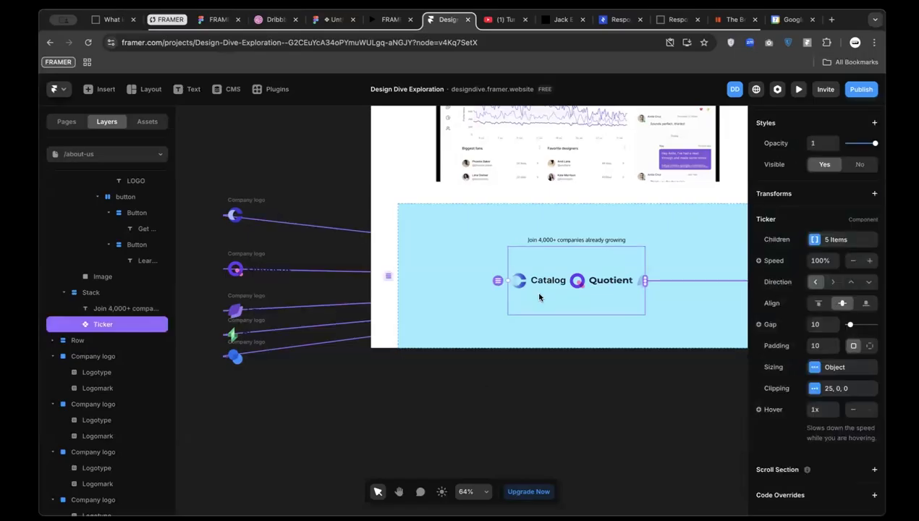
scroll(853, 289, "up", 4)
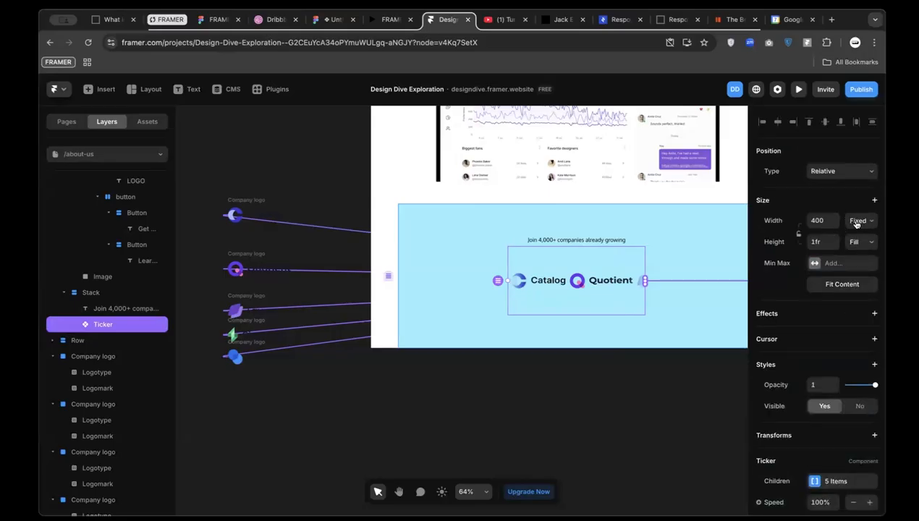
left_click(863, 244)
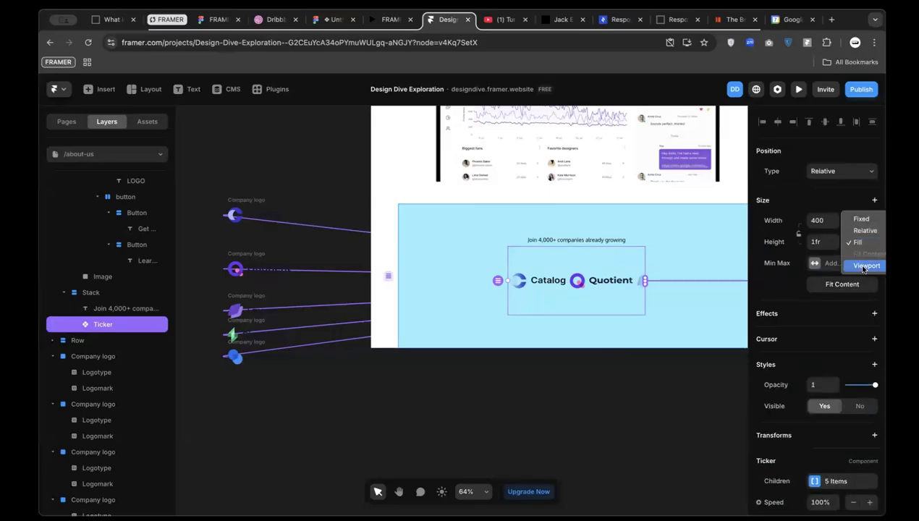
left_click(862, 216)
left_click(817, 242)
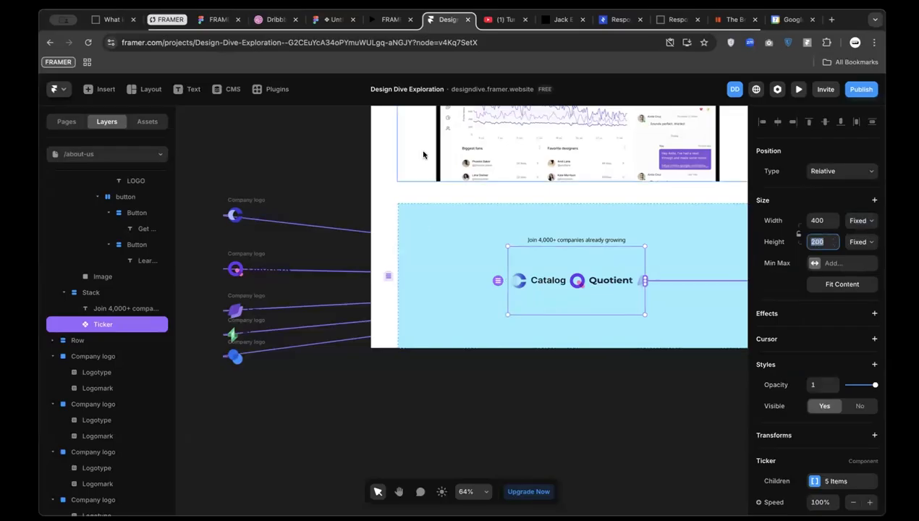
Check the Figma logo row height and set the Ticker's height to 48
left_click(327, 24)
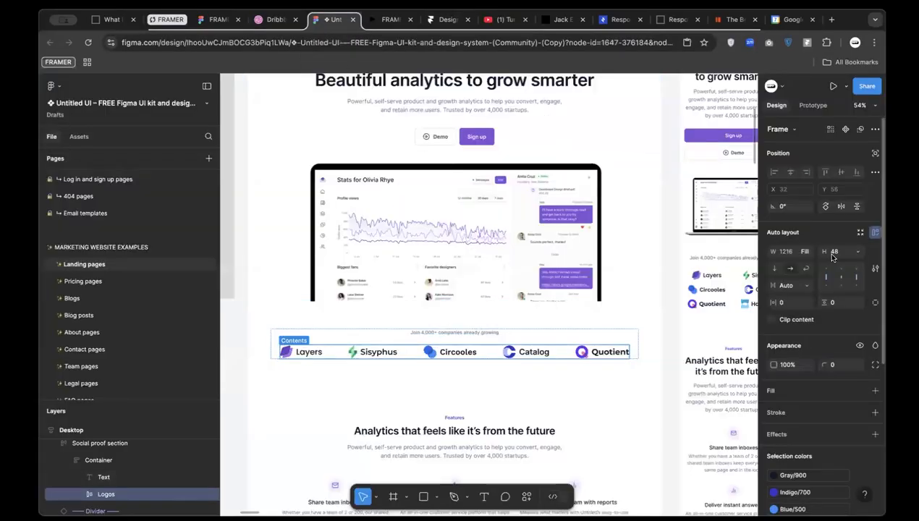
left_click(443, 20)
type("4")
key("Return")
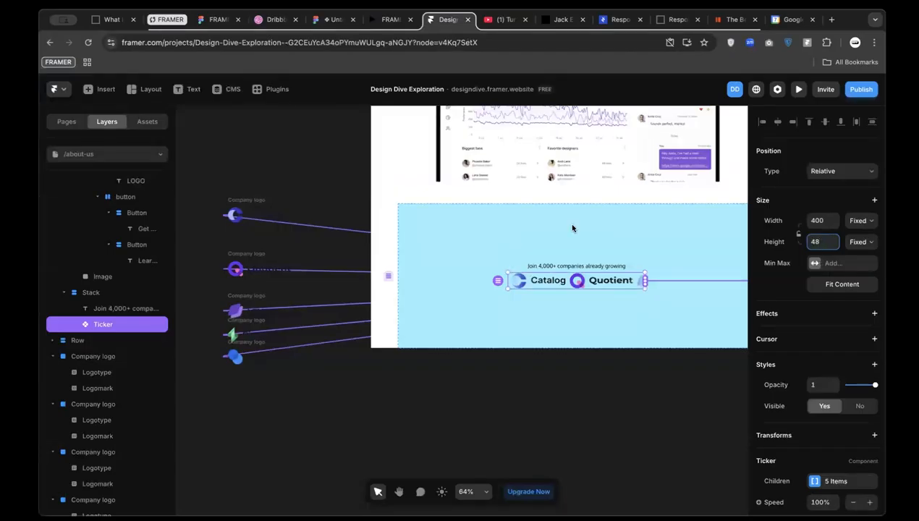
Set the parent Stack's height to Fit Content instead of a fixed 421
left_click(544, 214)
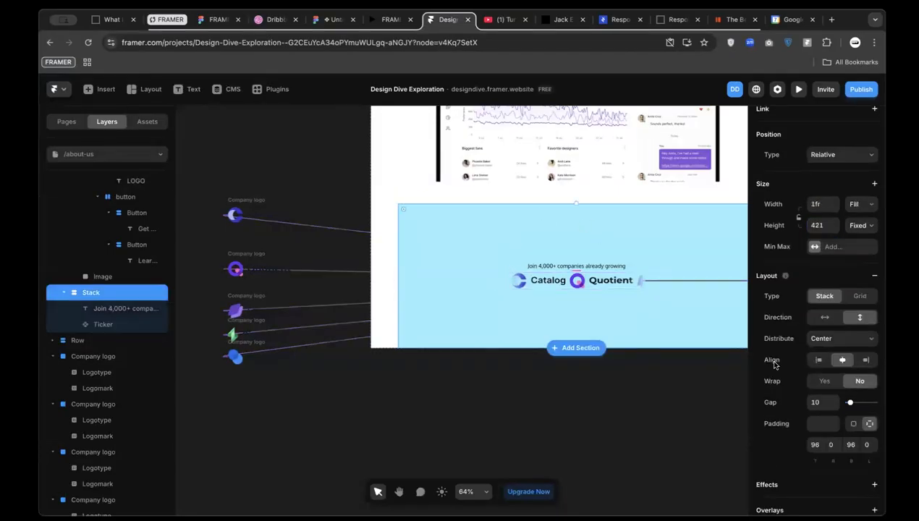
left_click(864, 227)
left_click(861, 261)
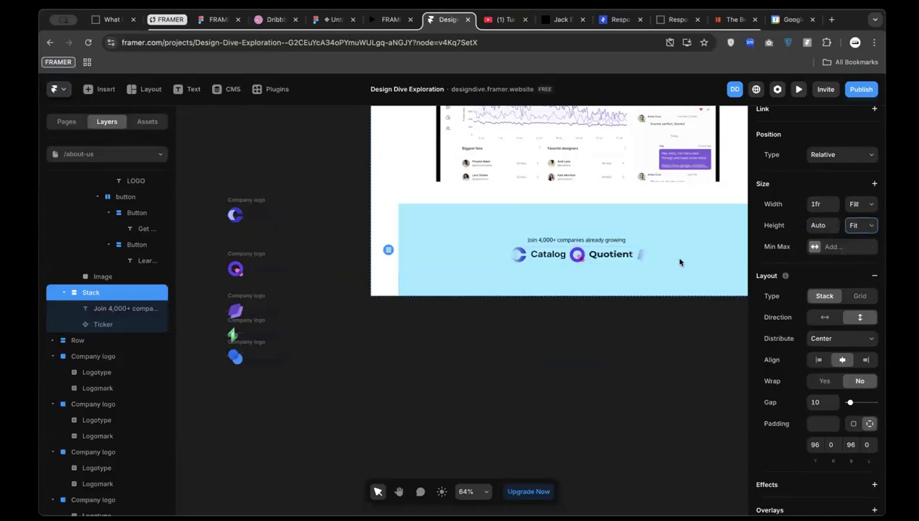
left_click(592, 240)
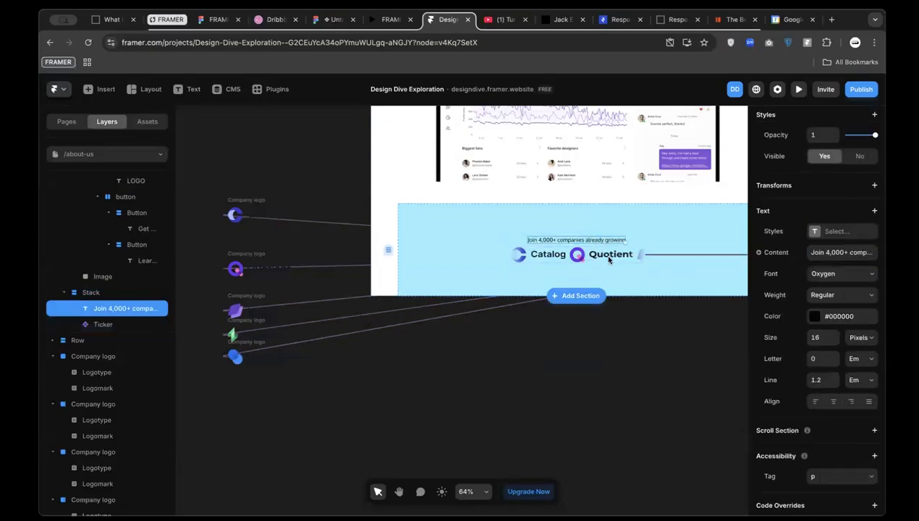
left_click(78, 294)
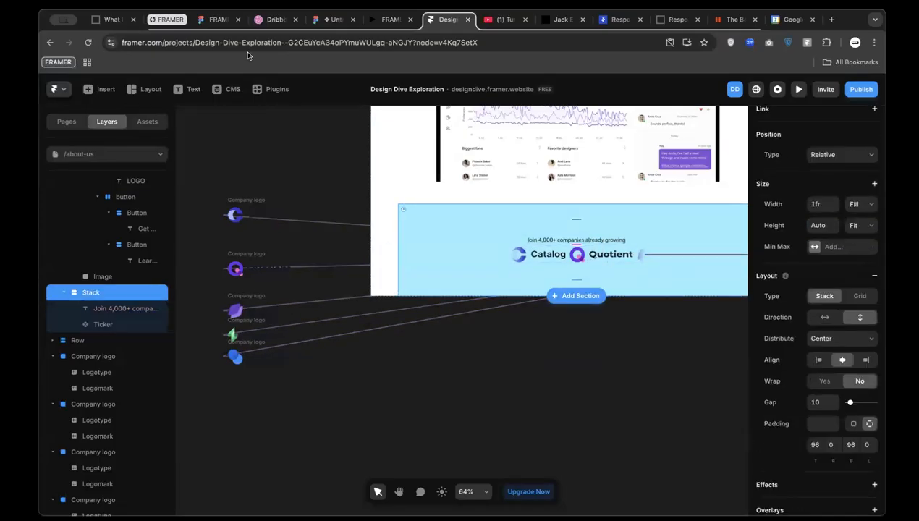
Compare with Figma and set the caption-and-Ticker Stack's gap to 32
left_click(333, 19)
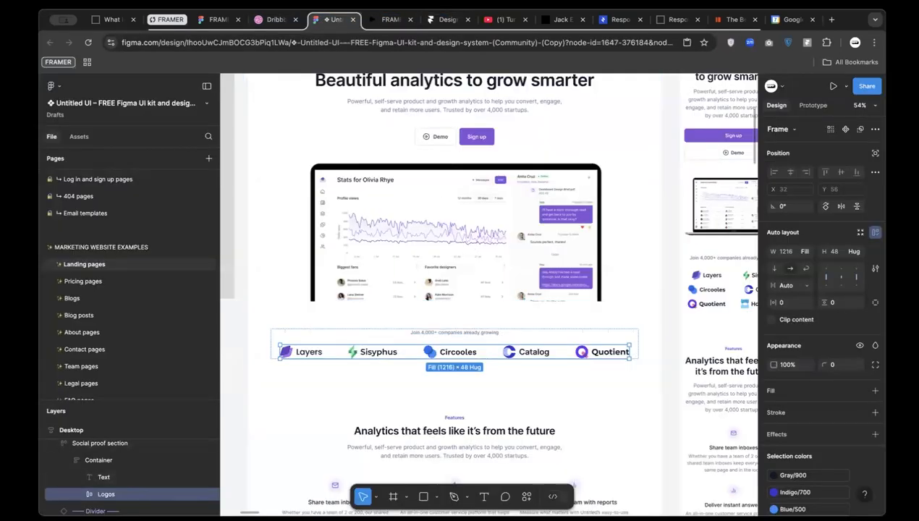
left_click(449, 19)
left_click(818, 403)
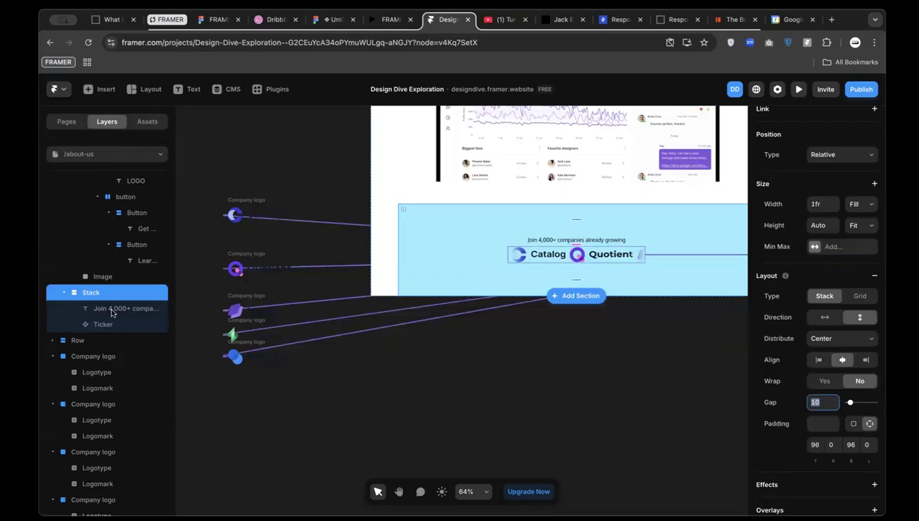
type("3")
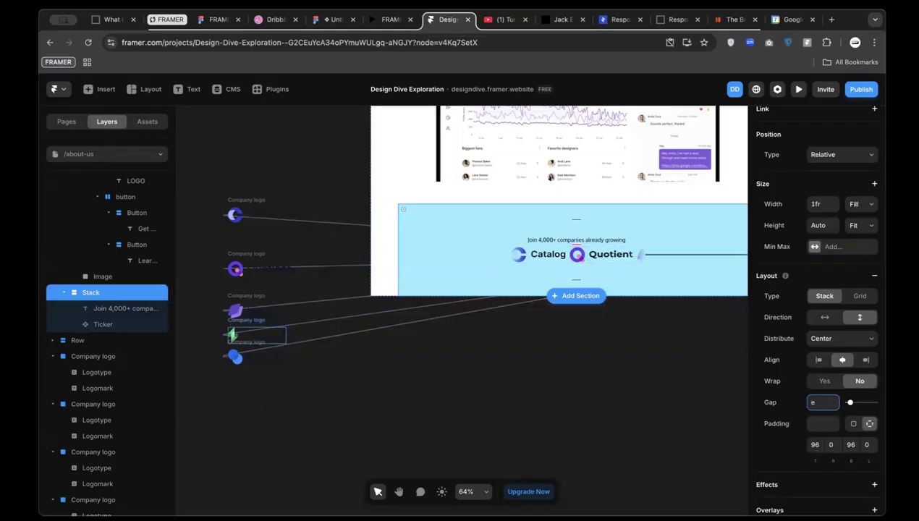
type("2")
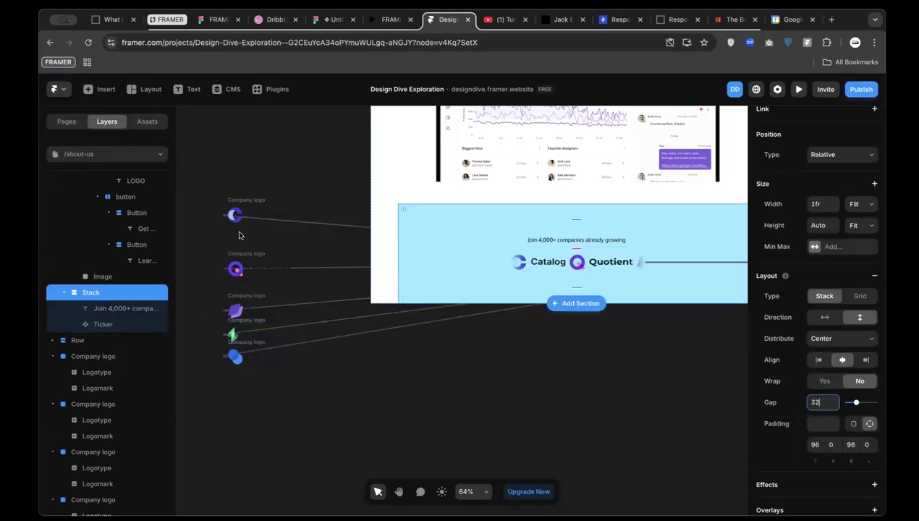
key("Return")
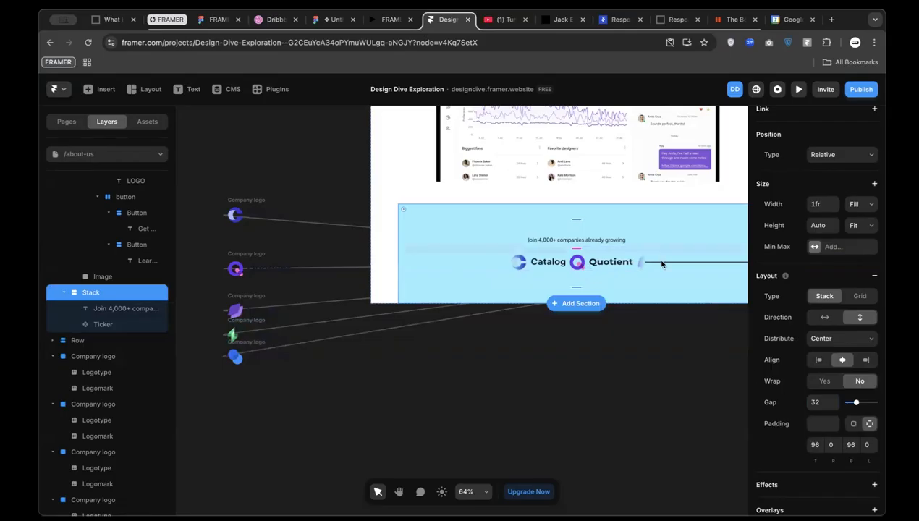
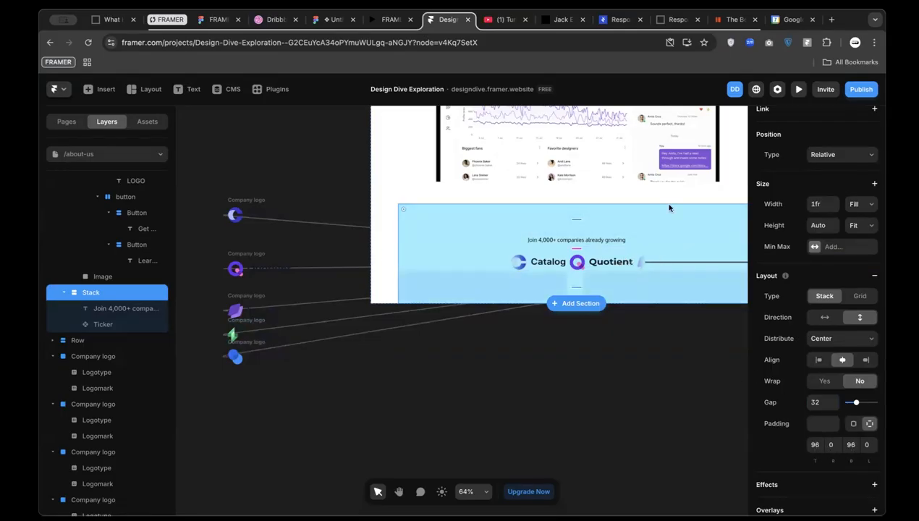
Measure the logo row spacing in Figma, then inspect the Join text and Ticker layers in Framer
left_click(323, 21)
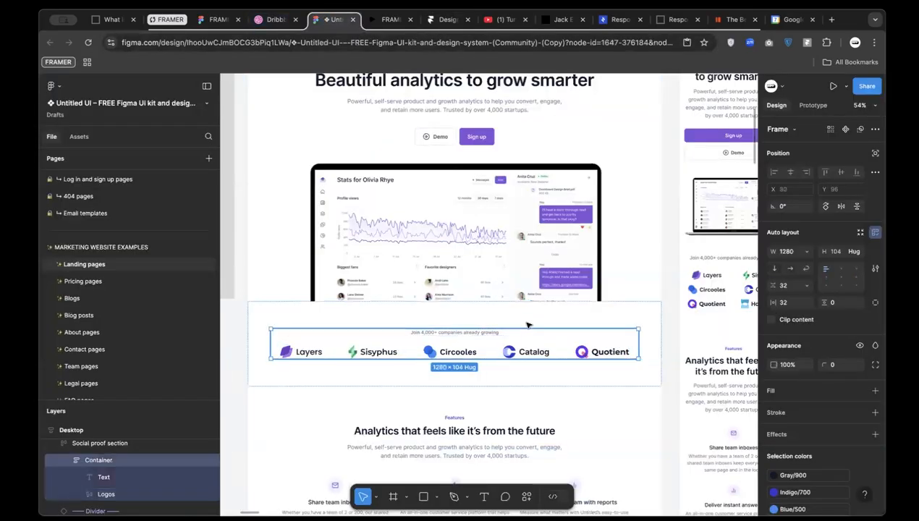
key("alt")
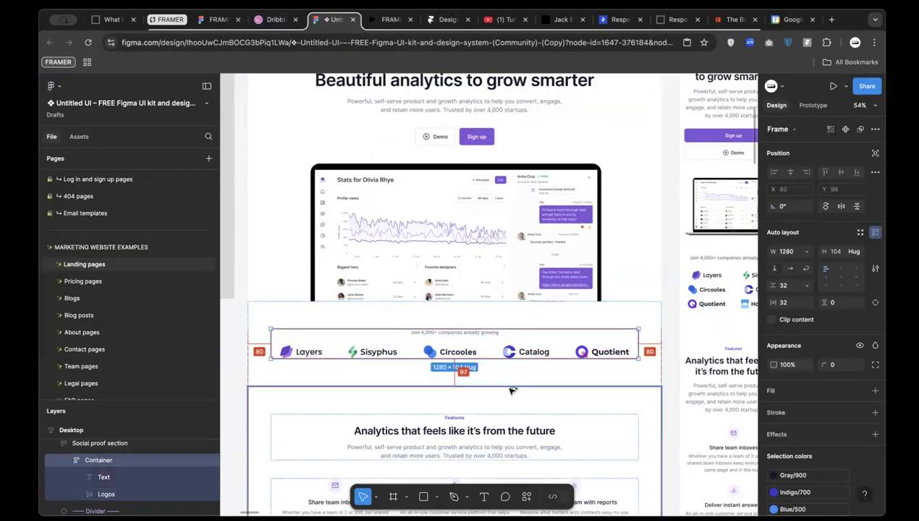
left_click(436, 23)
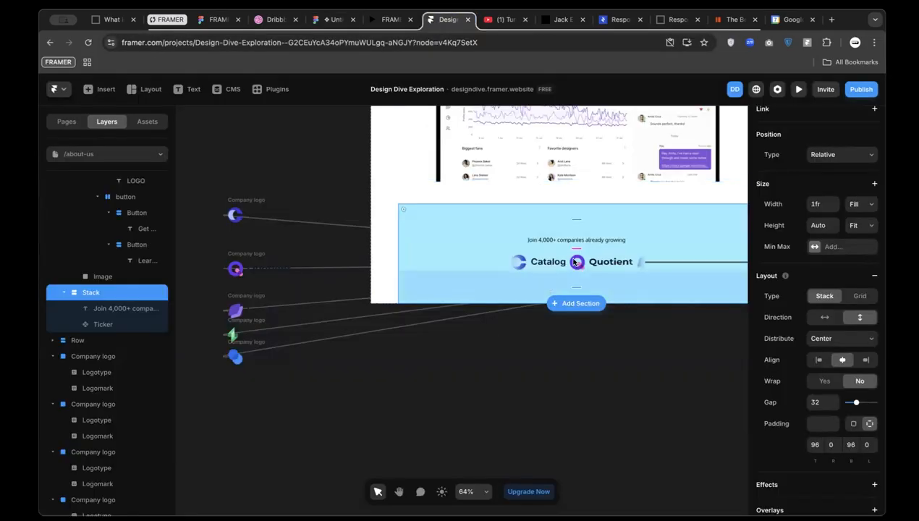
left_click(532, 265)
left_click(119, 292)
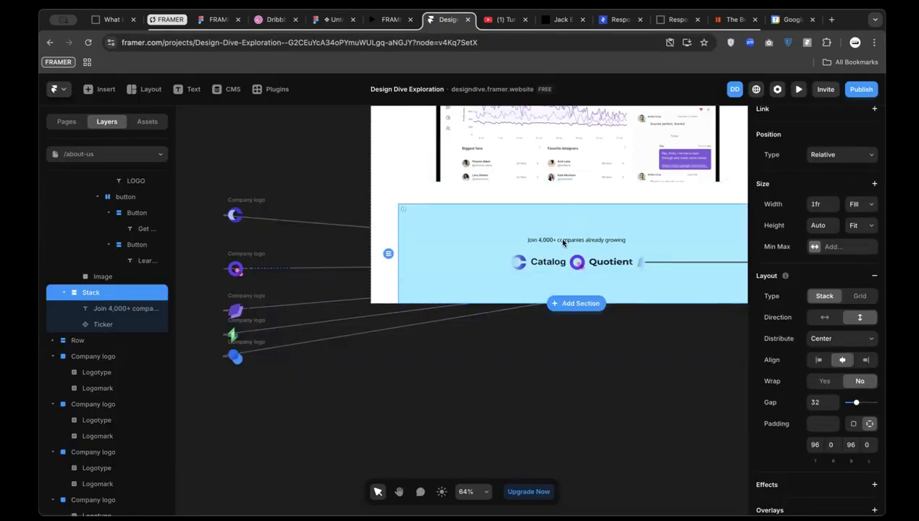
left_click(563, 243)
left_click(109, 325)
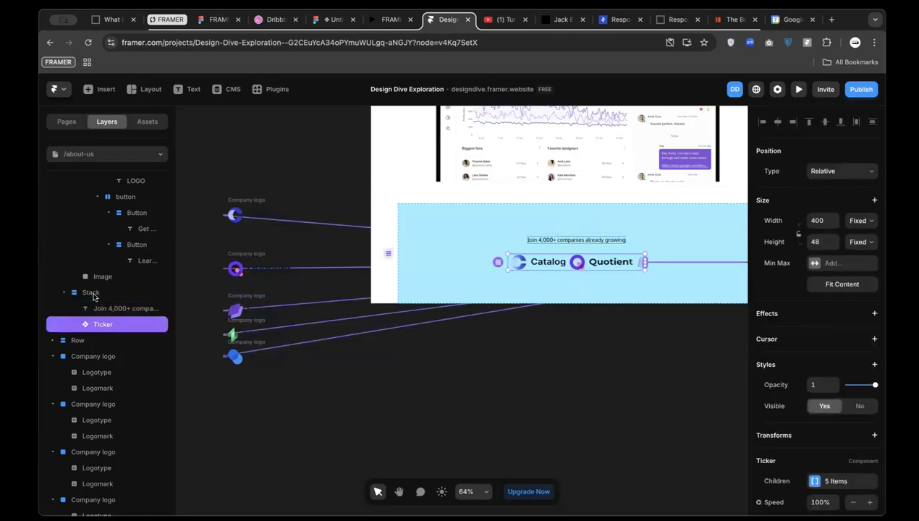
left_click(91, 292)
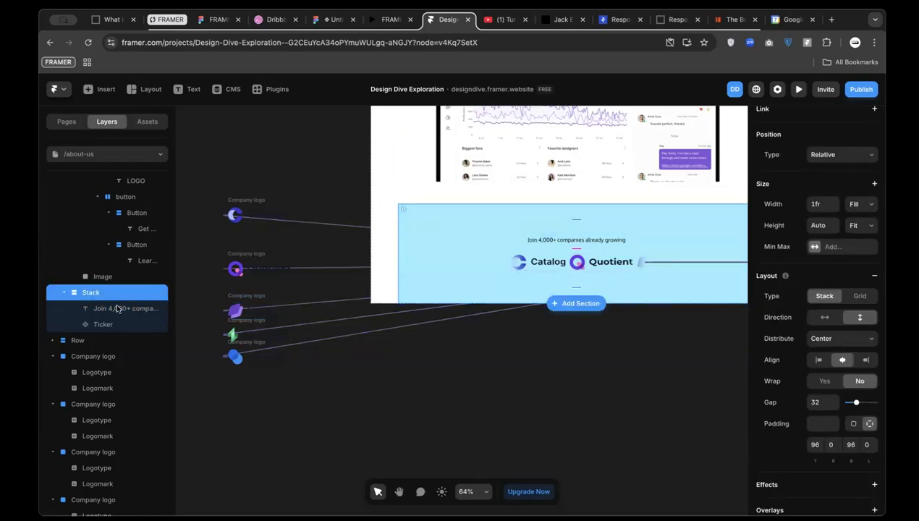
Wrap the 'Join 4,000+ companies' text and the Ticker together in a new Stack
scroll(137, 291, "up", 2)
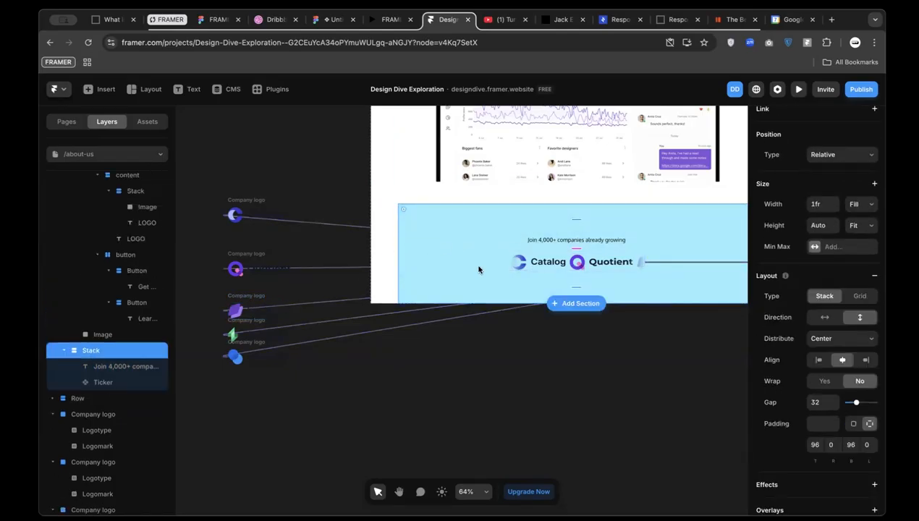
left_click(350, 433)
left_click(472, 237)
left_click(109, 367)
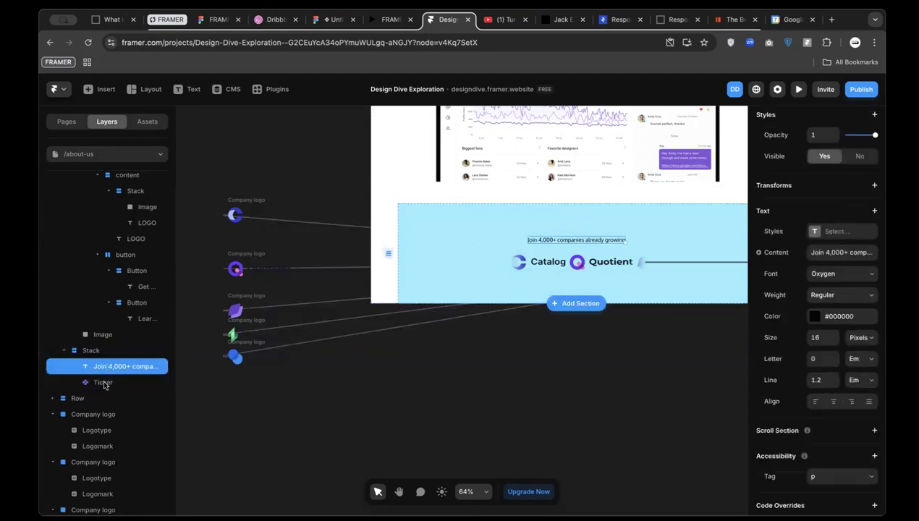
left_click(104, 384, "shift")
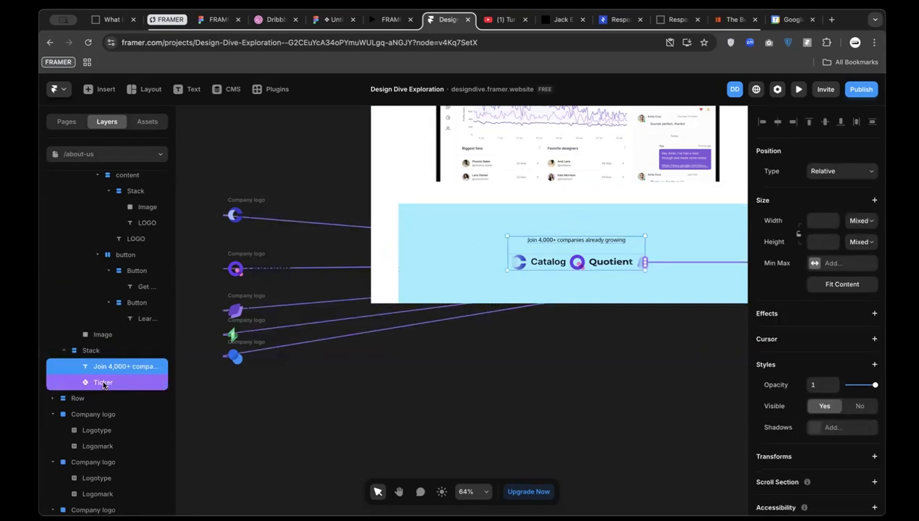
key("super+Return")
Widen the logo Ticker by dragging its right edge so more logos show
left_click(477, 219)
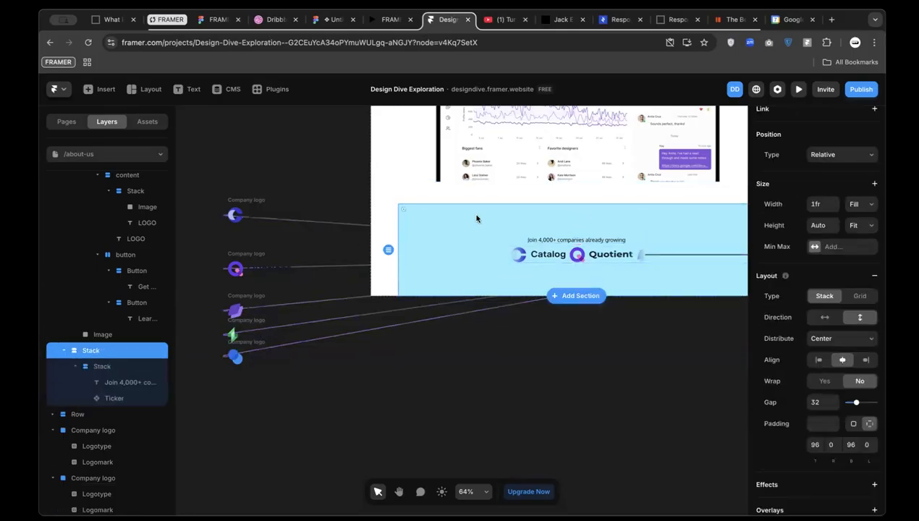
left_click(614, 257)
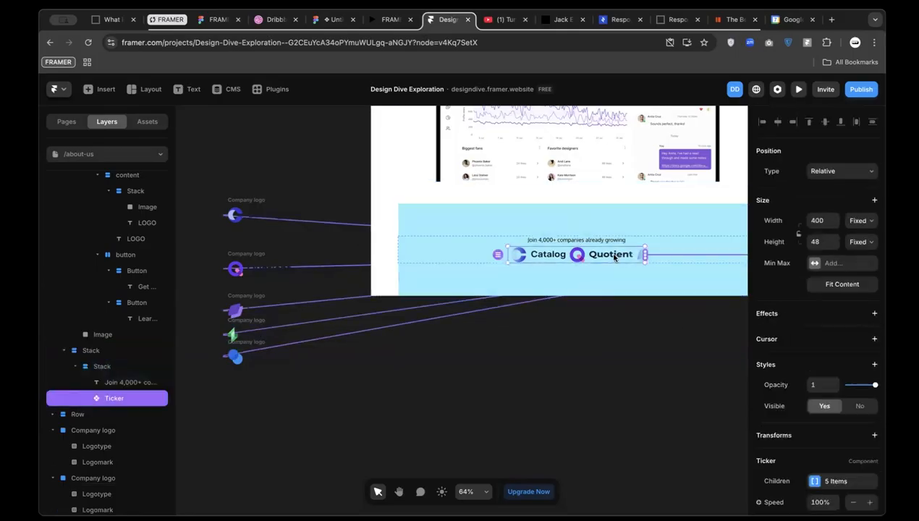
scroll(839, 411, "down", 3)
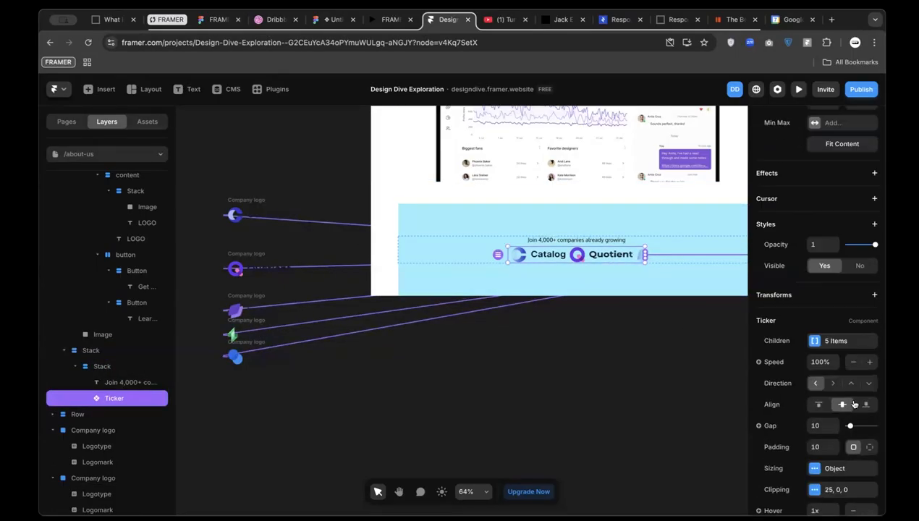
scroll(838, 470, "down", 1)
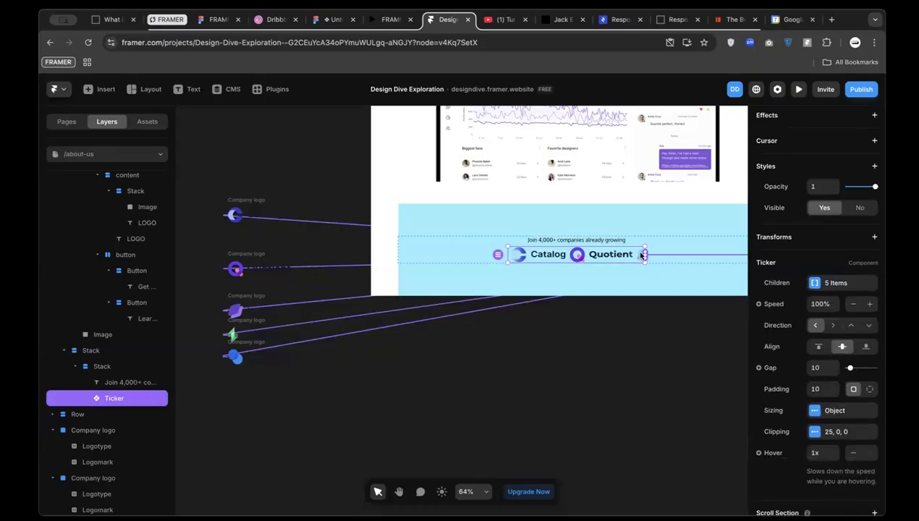
scroll(646, 247, "up", 5)
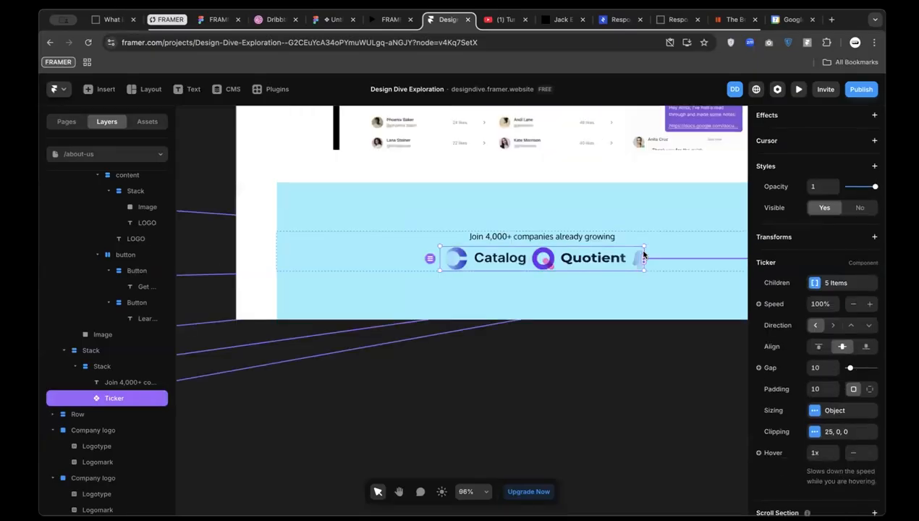
scroll(645, 254, "up", 2)
key("ctrl+z")
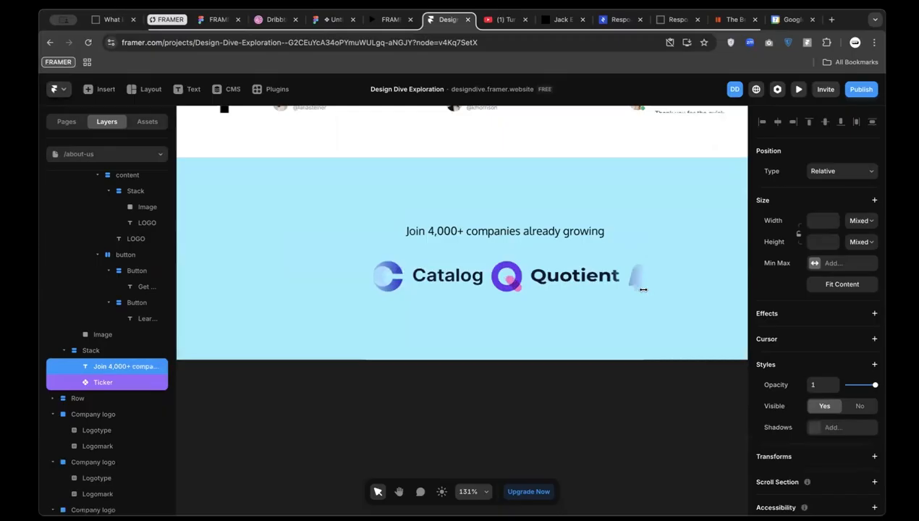
key("ctrl+shift+z")
left_click_drag(644, 255, 745, 263)
scroll(515, 297, "down", 4)
scroll(515, 298, "left", 1)
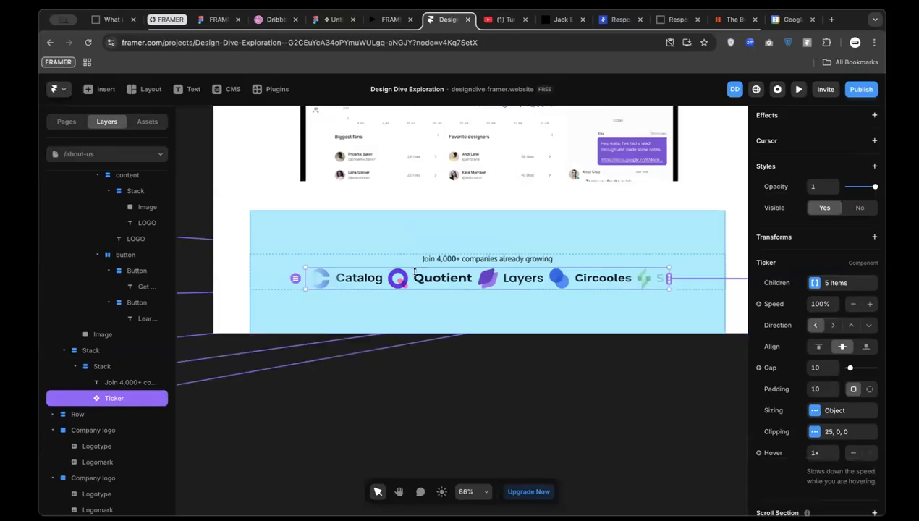
Change the logo section's fill from cyan #99EEFF to white #FFFFFF
left_click(324, 216)
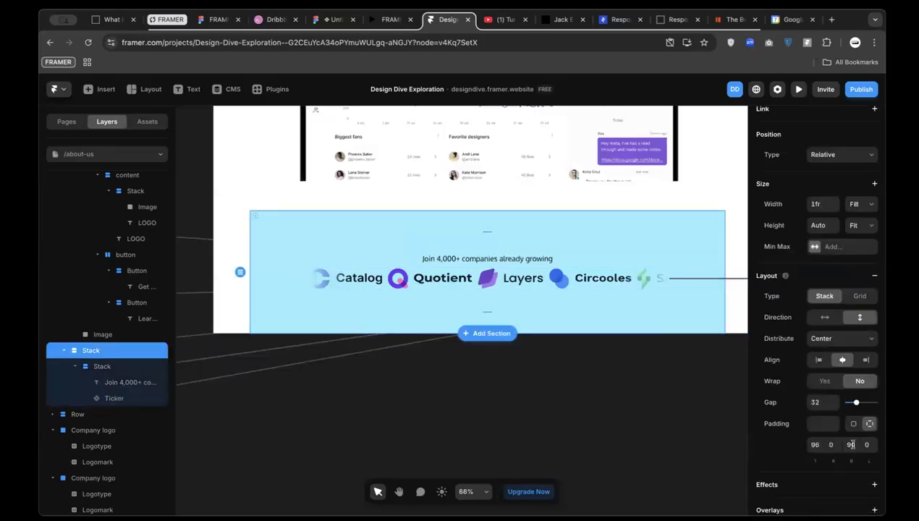
scroll(831, 373, "down", 3)
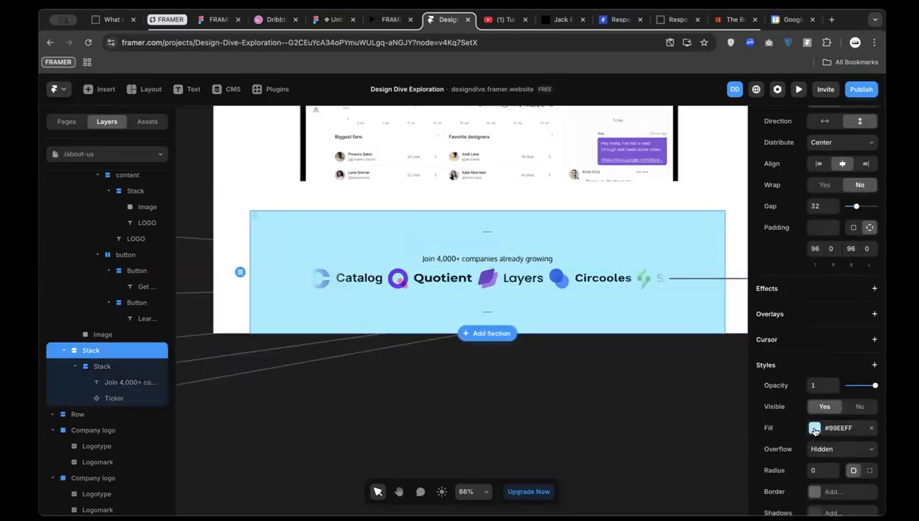
left_click(815, 431)
left_click_drag(700, 324, 555, 234)
left_click(354, 472)
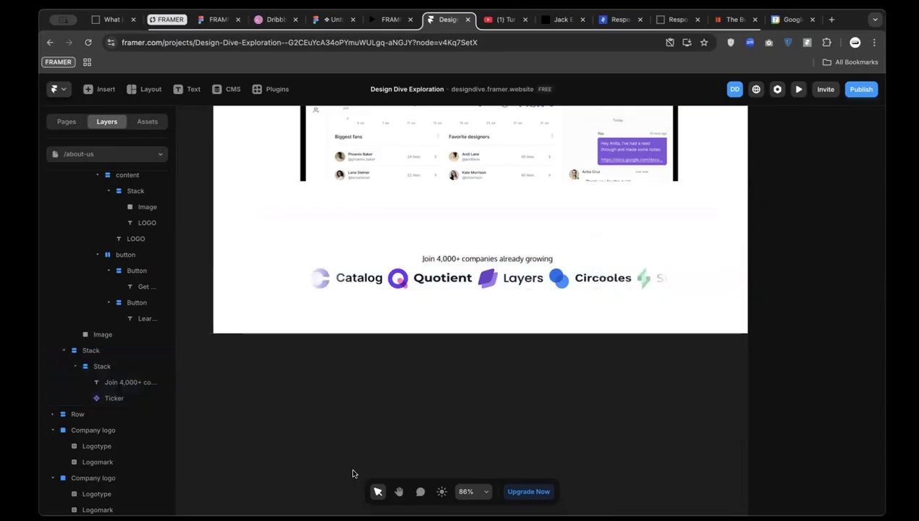
scroll(353, 474, "down", 5)
scroll(396, 325, "up", 3)
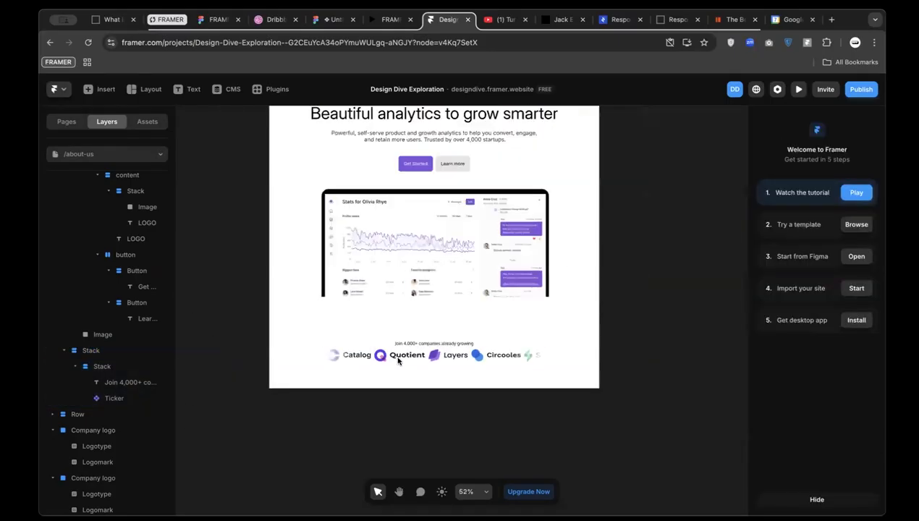
Set the HERO SECTION's bottom padding to 0
left_click(421, 328)
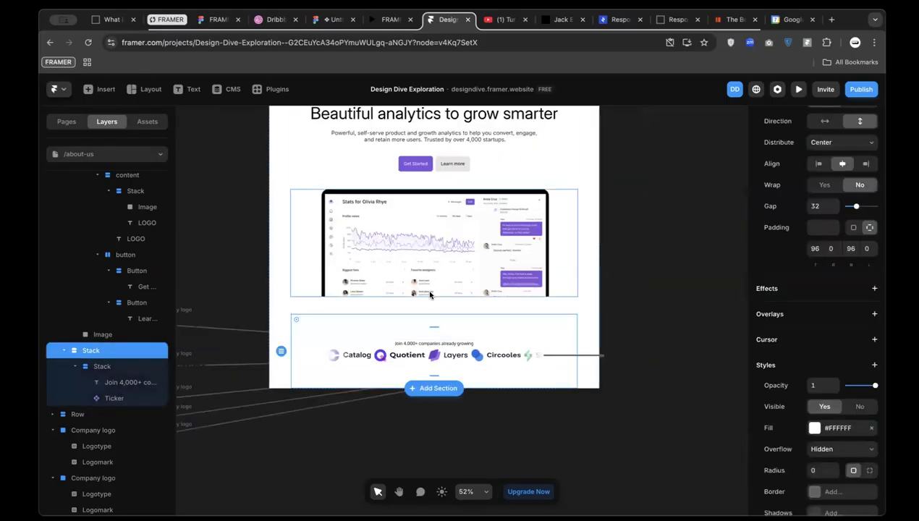
left_click(430, 294)
left_click(420, 309)
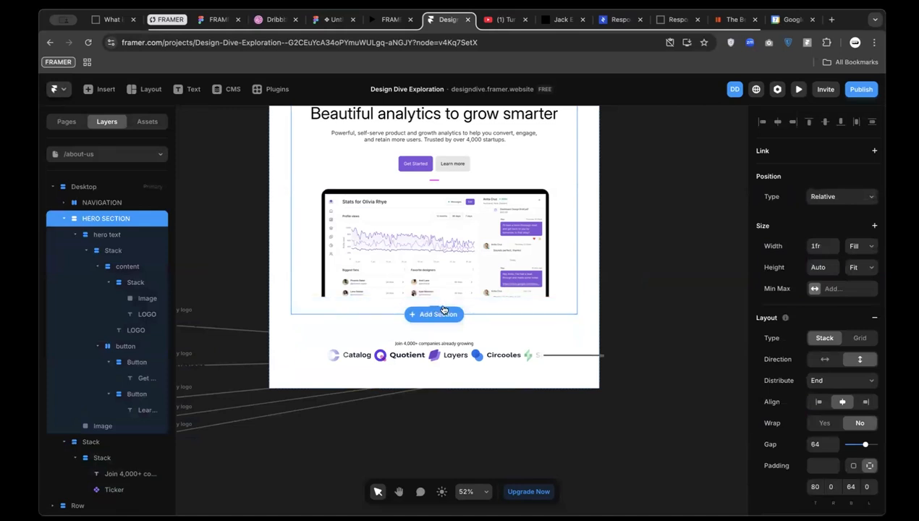
left_click(847, 488)
type("0")
key("Return")
left_click(430, 328)
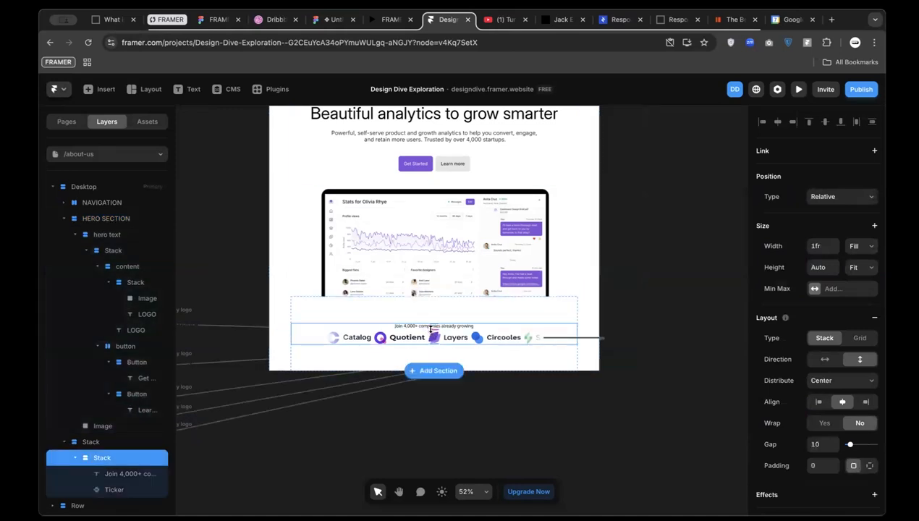
Measure the spacing around the Join text and Logos row in the Figma reference
left_click(325, 20)
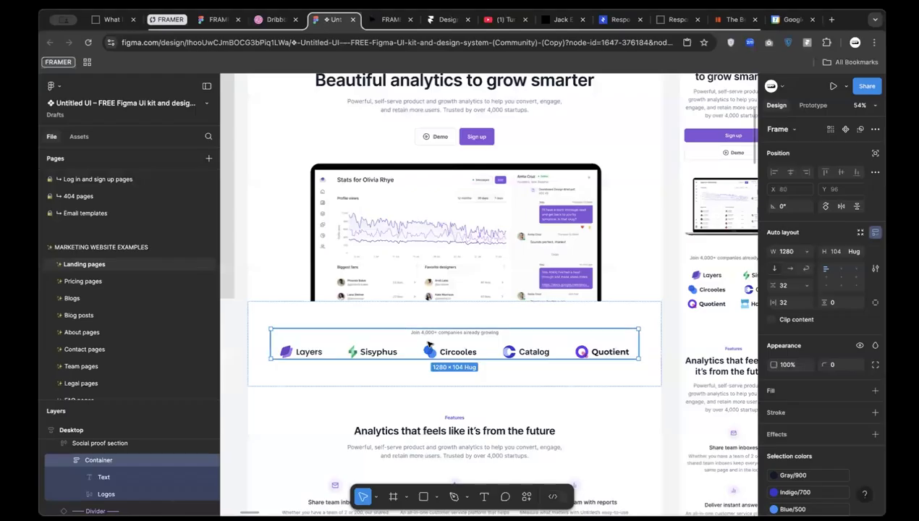
left_click(443, 333)
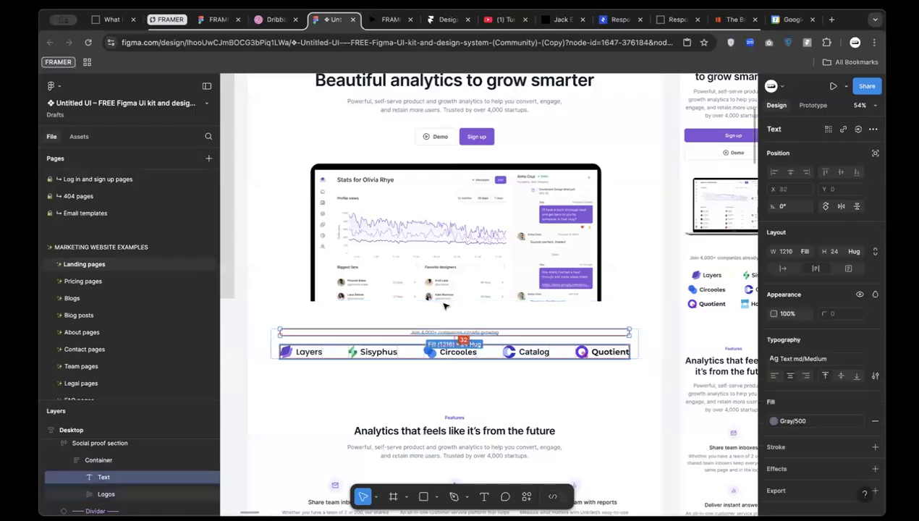
key("alt")
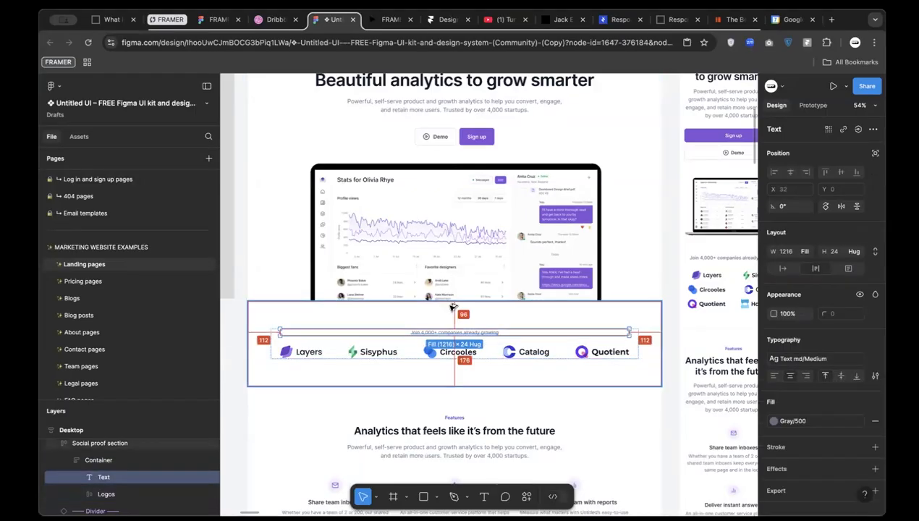
key("alt")
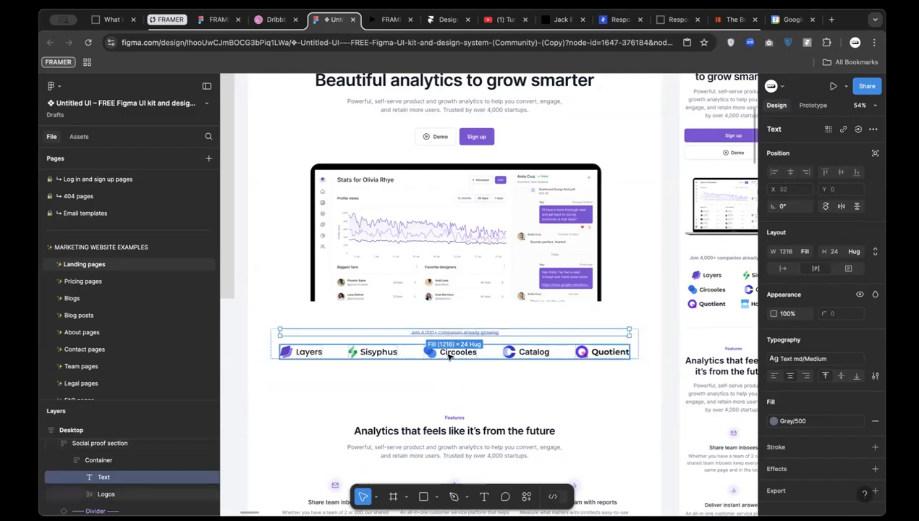
left_click(449, 353)
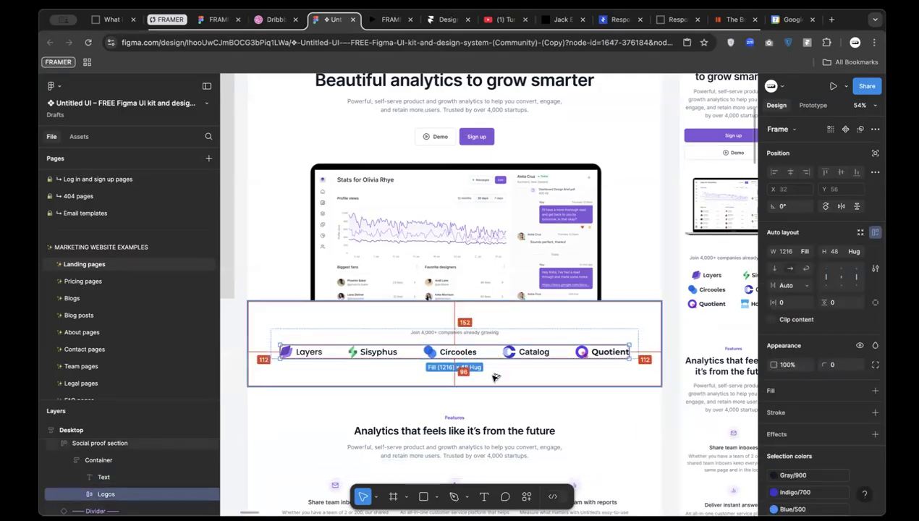
left_click(445, 19)
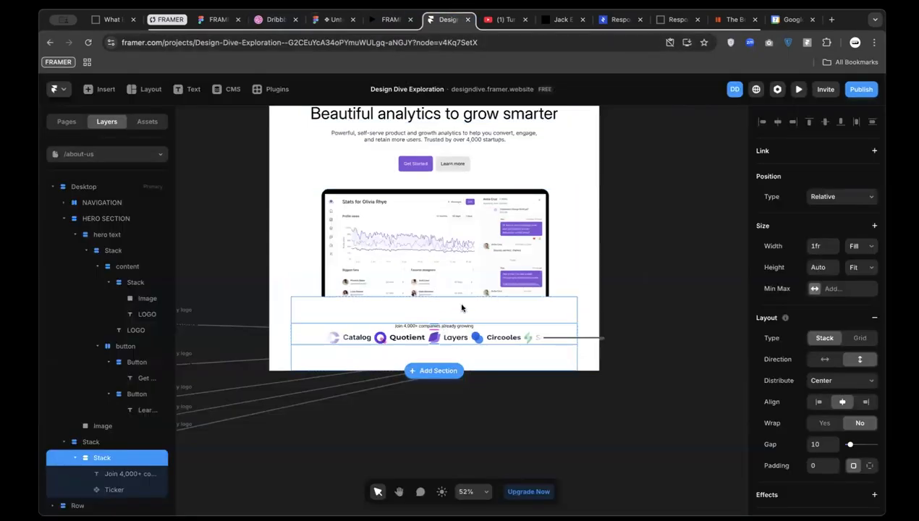
Inspect the dashboard image and the logo ticker row on the Framer canvas
scroll(467, 365, "down", 2)
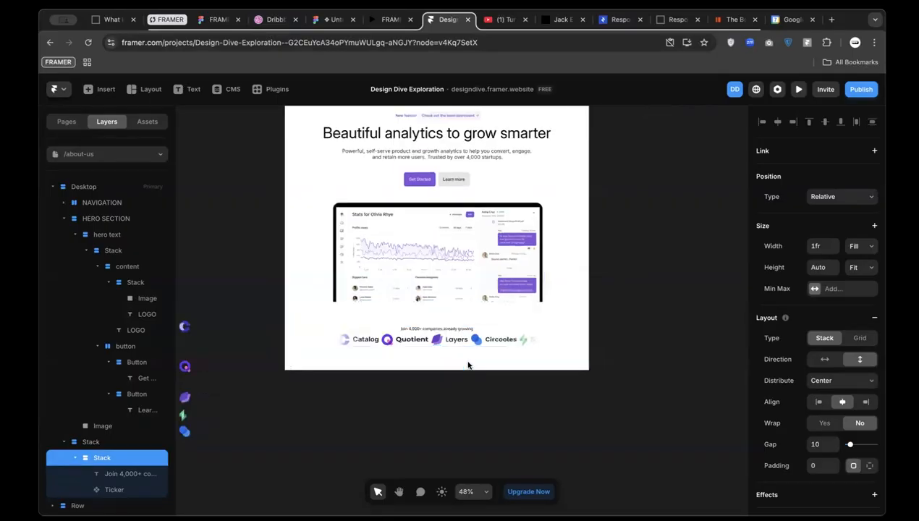
left_click(455, 425)
left_click(458, 234)
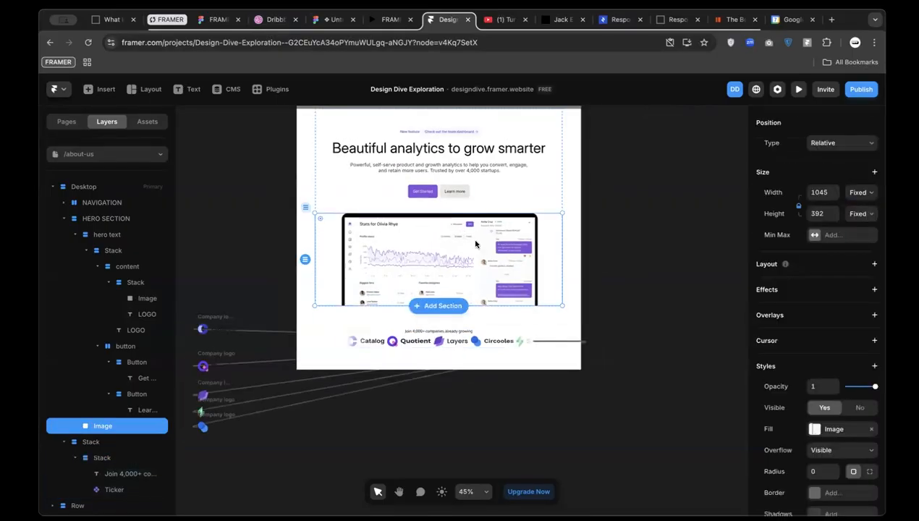
left_click(256, 237)
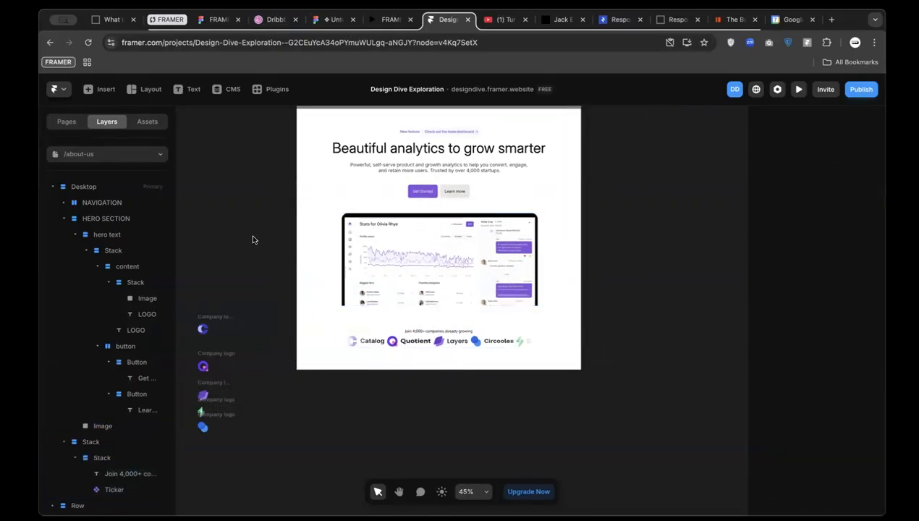
scroll(364, 338, "up", 3)
left_click(366, 340)
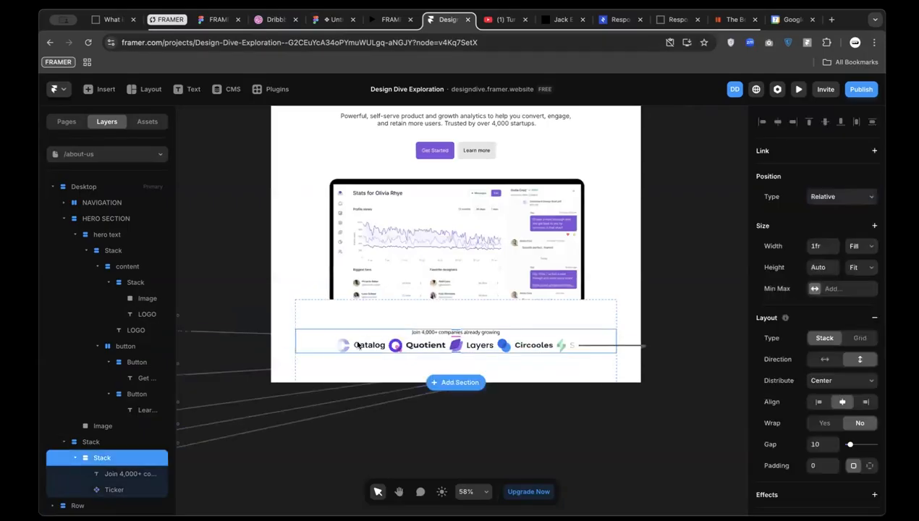
scroll(358, 344, "down", 2)
scroll(359, 344, "down", 1)
scroll(357, 340, "up", 2)
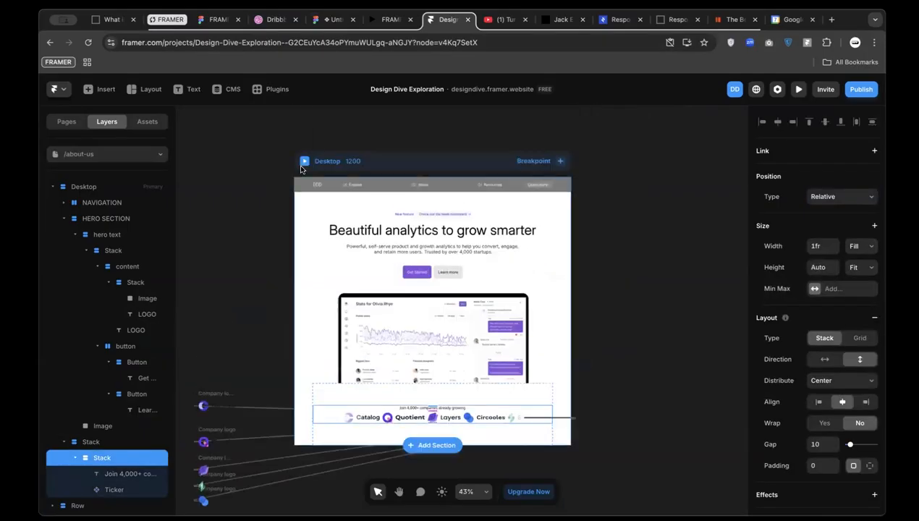
Preview the ticker, then set the Ticker's speed to 50%
left_click(304, 162)
scroll(423, 414, "down", 5)
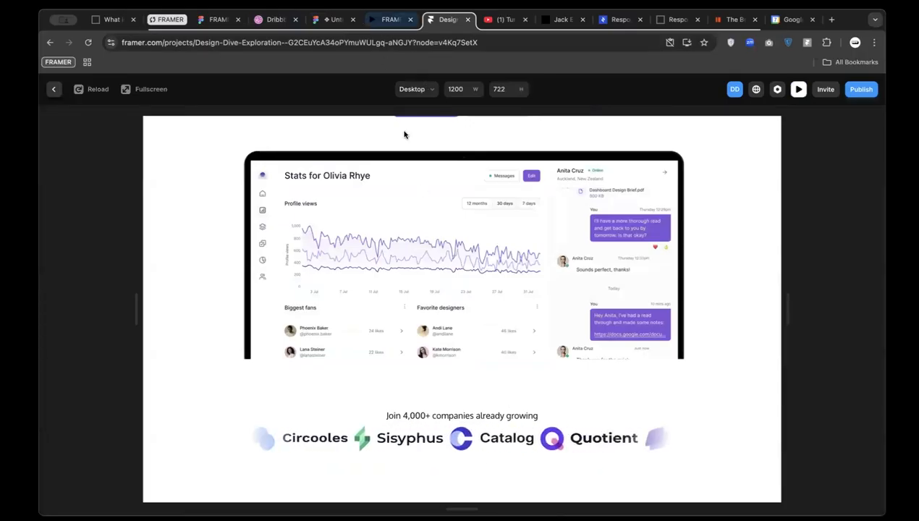
left_click(53, 89)
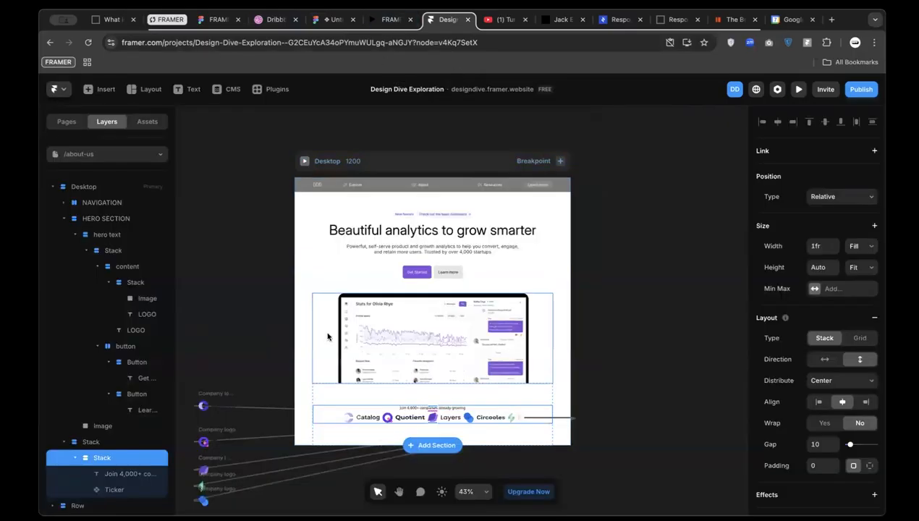
left_click(500, 418)
scroll(866, 436, "down", 1)
left_click(819, 262)
type("5")
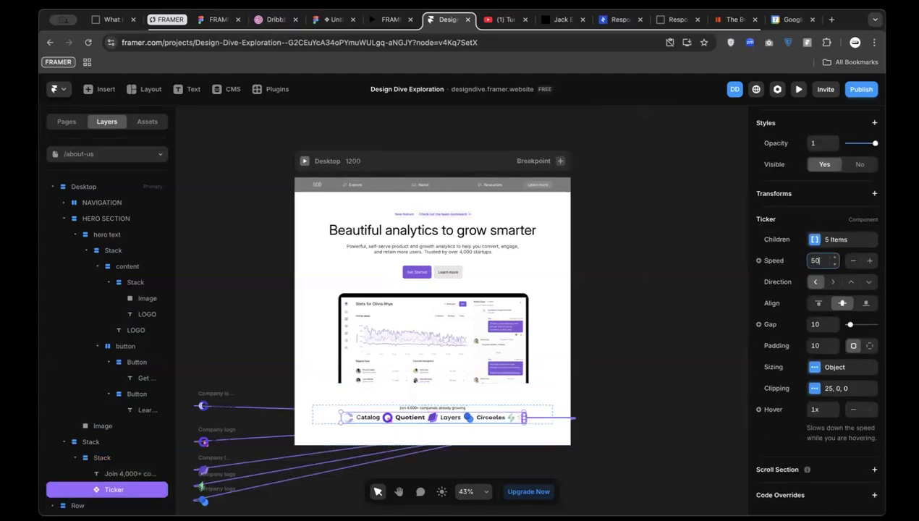
type("0")
key("Return")
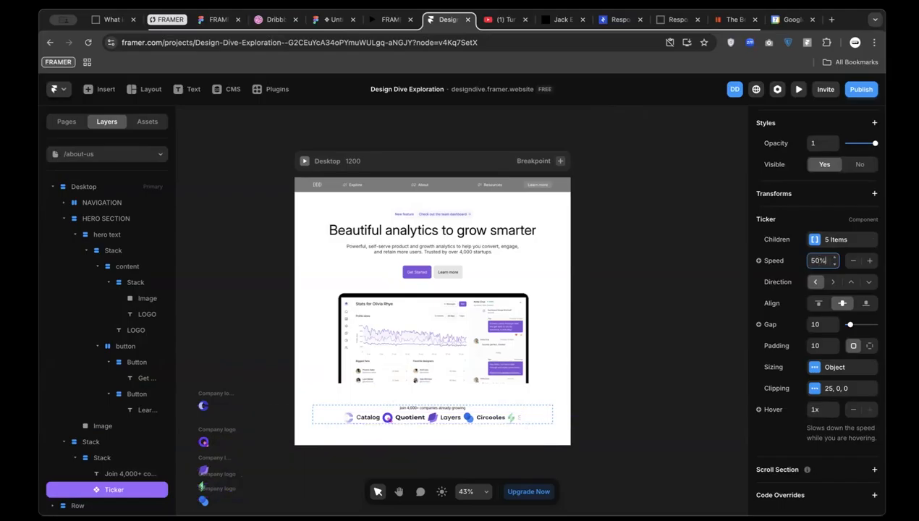
Review the Ticker's five Company logo children and preview the slower ticker
left_click(826, 238)
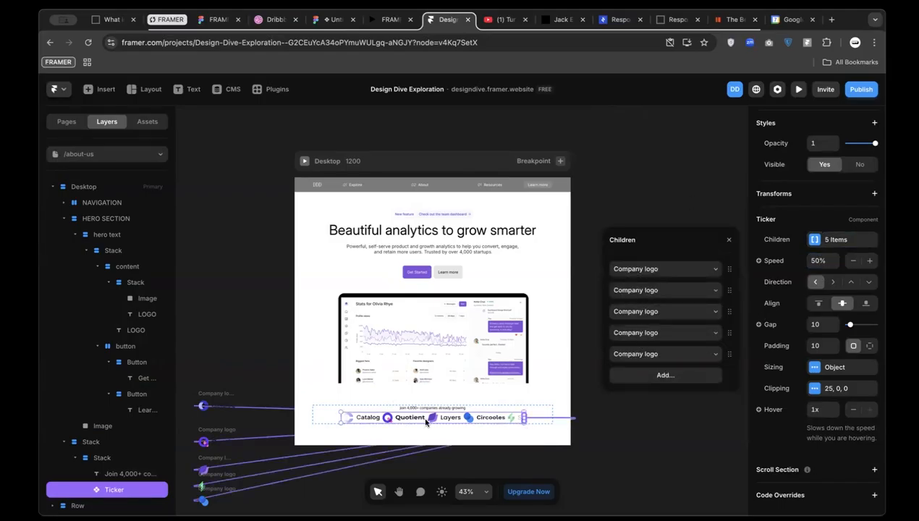
left_click(282, 335)
left_click(326, 161)
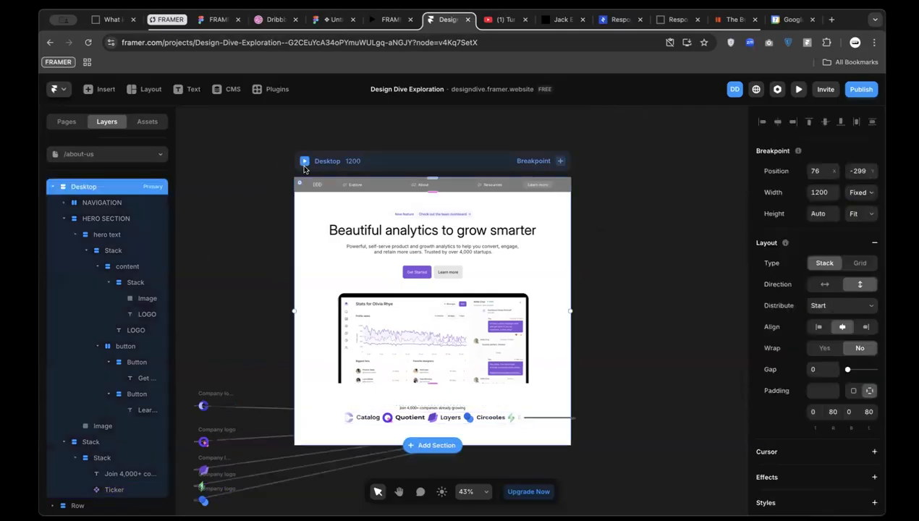
left_click(304, 161)
scroll(390, 324, "down", 5)
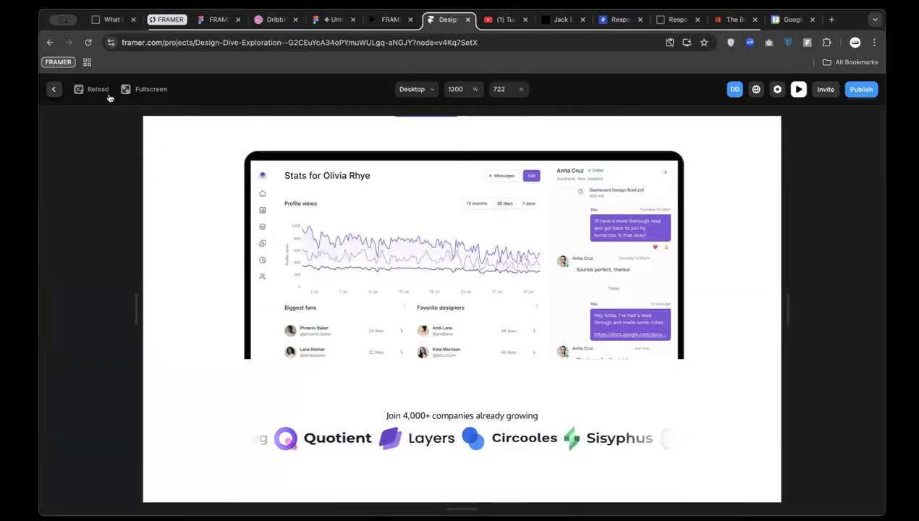
left_click(56, 90)
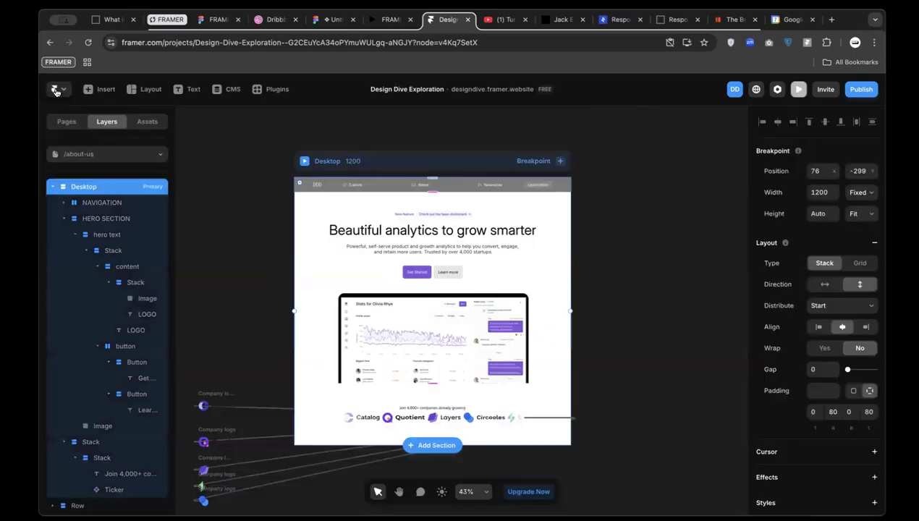
Set the gap between the ticker logos to 24
left_click(458, 415)
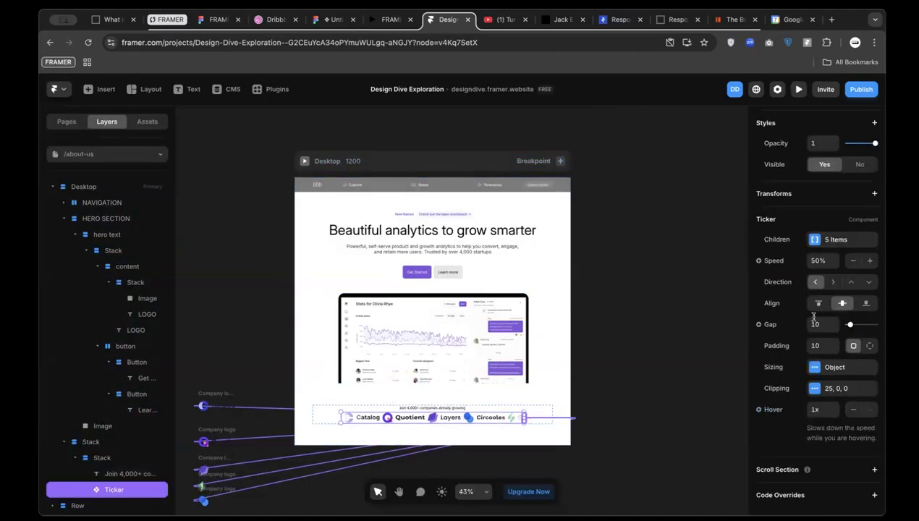
left_click(817, 346)
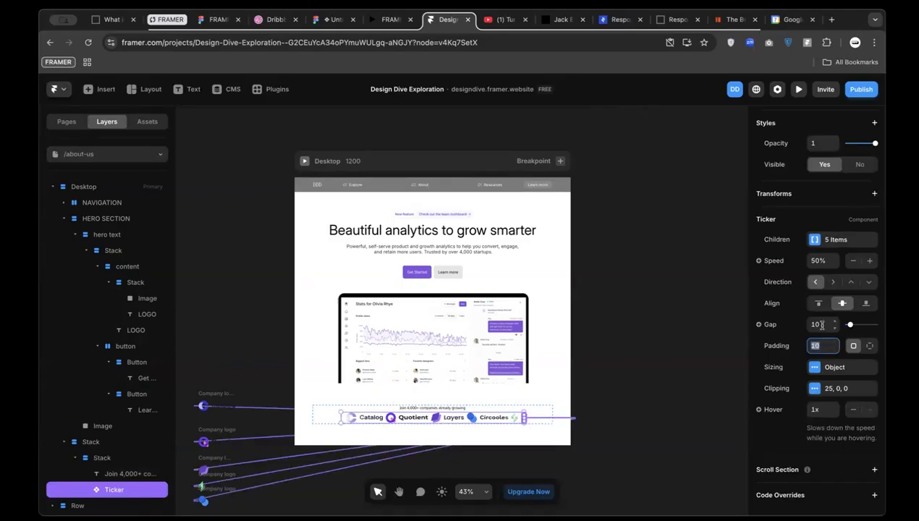
left_click(821, 325)
type("24")
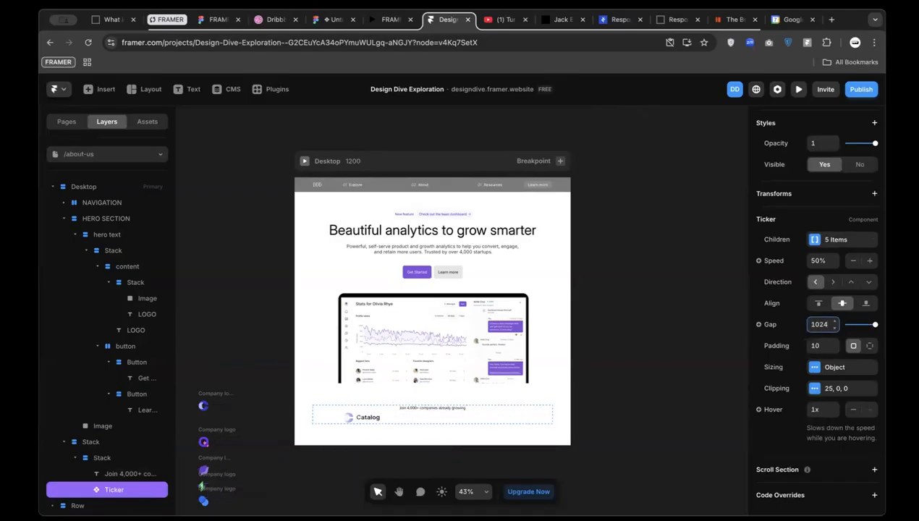
double_click(820, 325)
type("24")
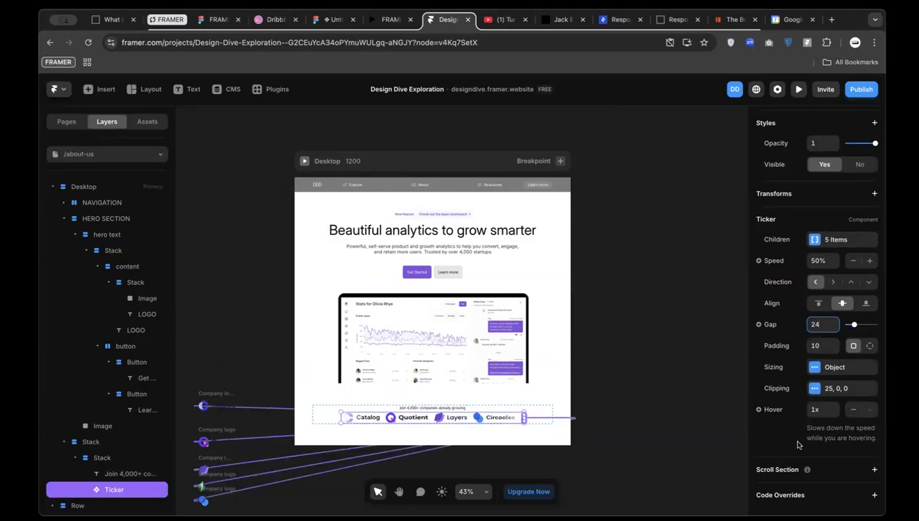
Lower the Ticker's hover speed to 0.5x and preview the result
left_click(835, 413)
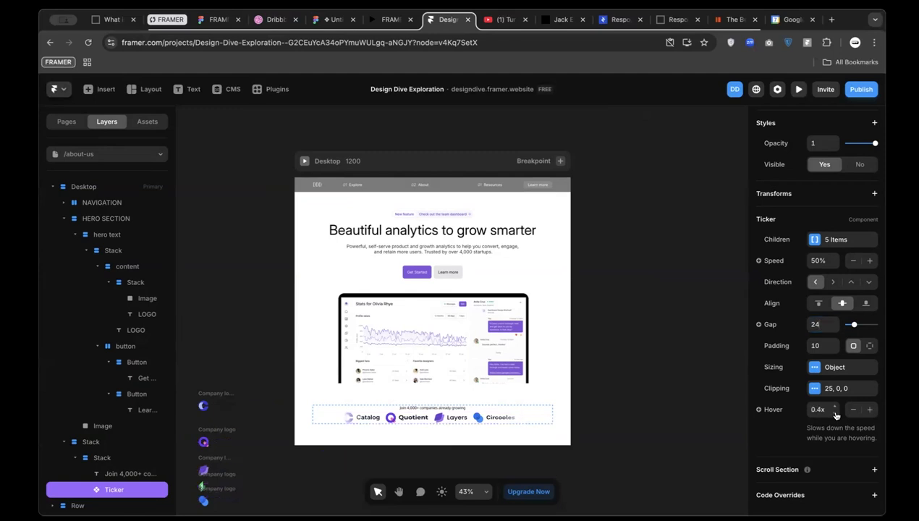
left_click(302, 161)
scroll(367, 308, "down", 5)
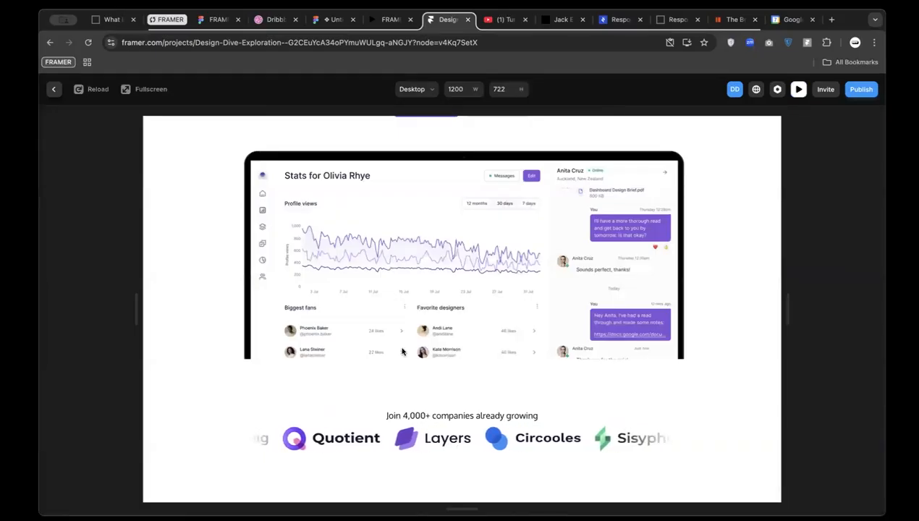
scroll(403, 352, "up", 5)
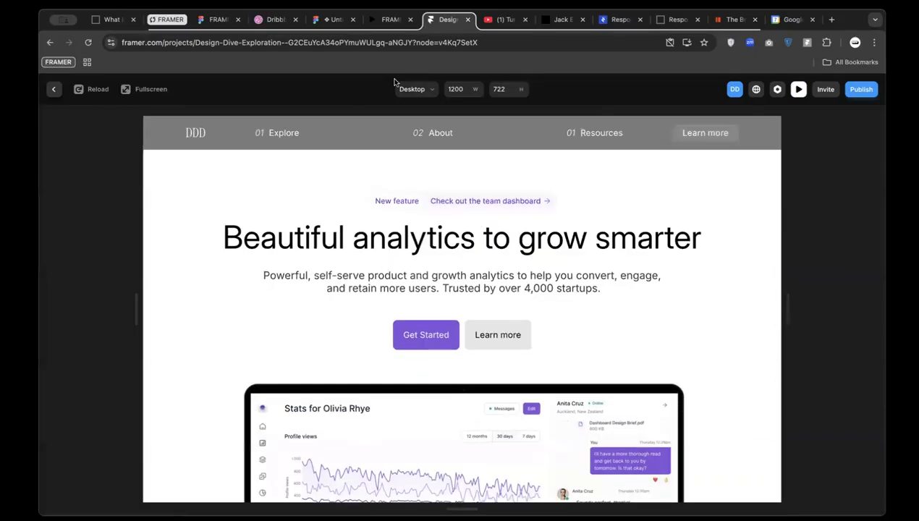
left_click(387, 20)
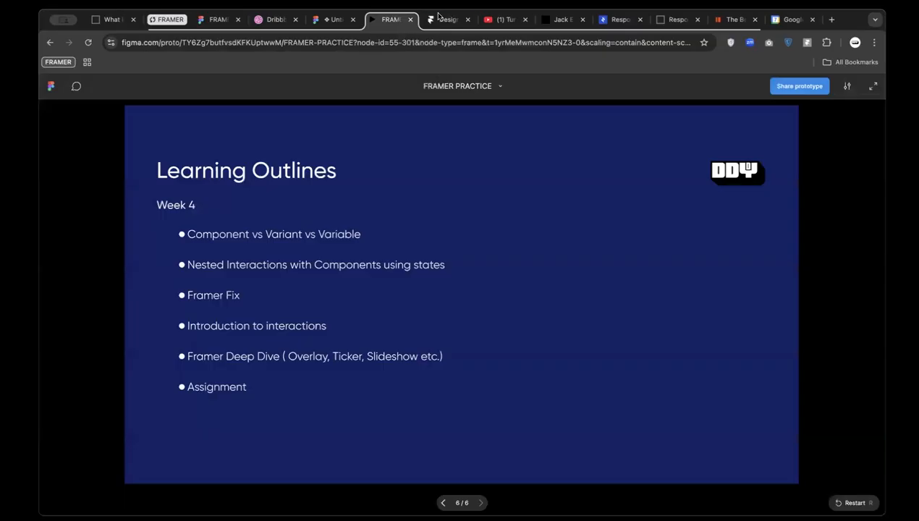
Inspect the Untitled UI header navigation container in Figma, then exit the Framer preview
left_click(443, 20)
left_click(334, 20)
scroll(362, 217, "up", 5)
scroll(337, 333, "down", 5)
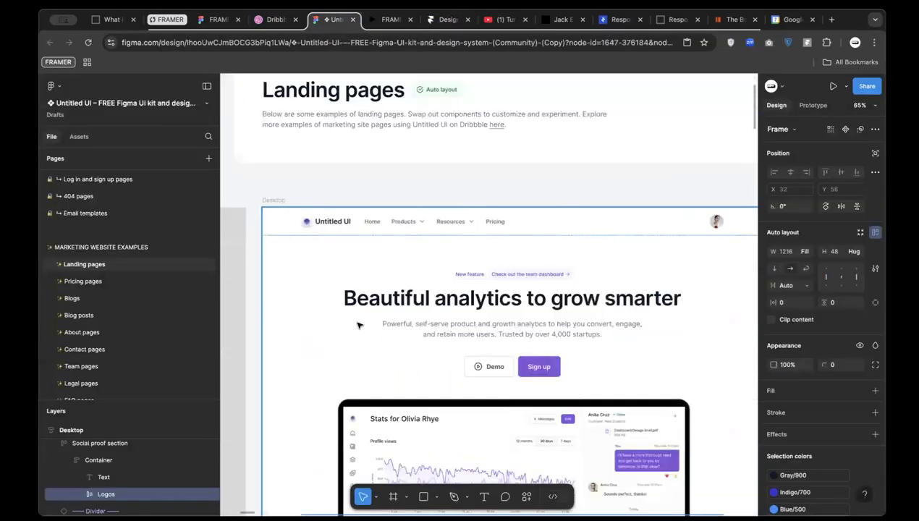
scroll(329, 192, "up", 5)
left_click(318, 181)
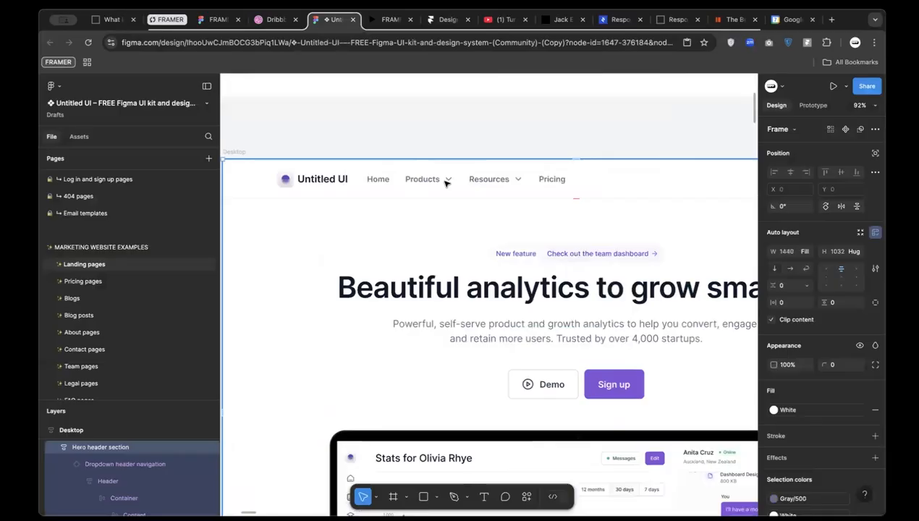
double_click(438, 181)
double_click(426, 182)
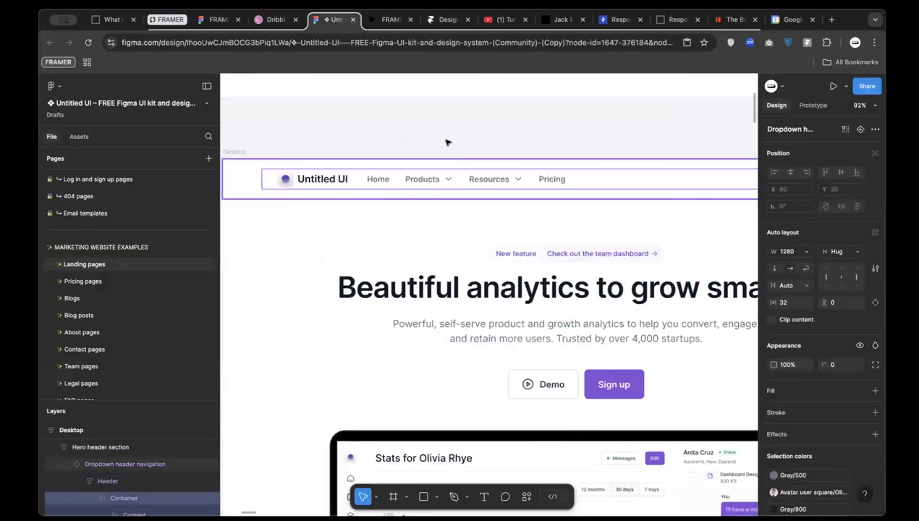
left_click(443, 19)
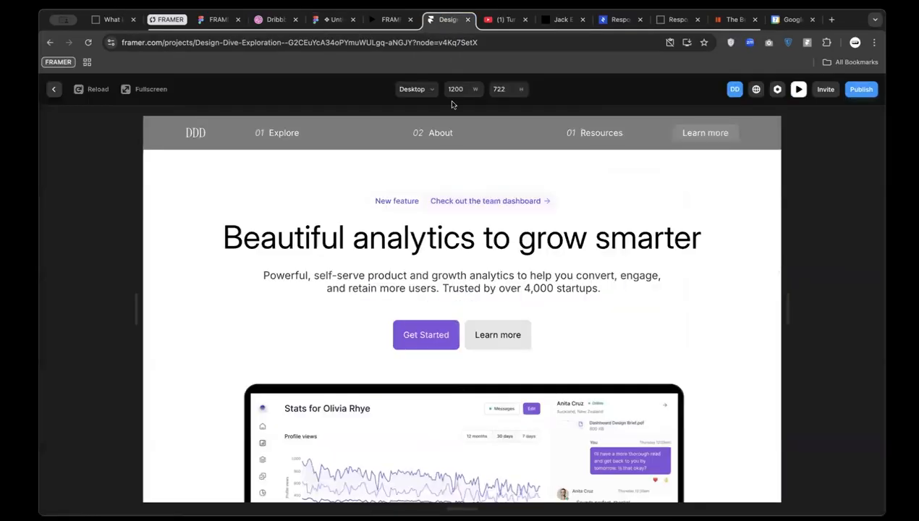
left_click(55, 89)
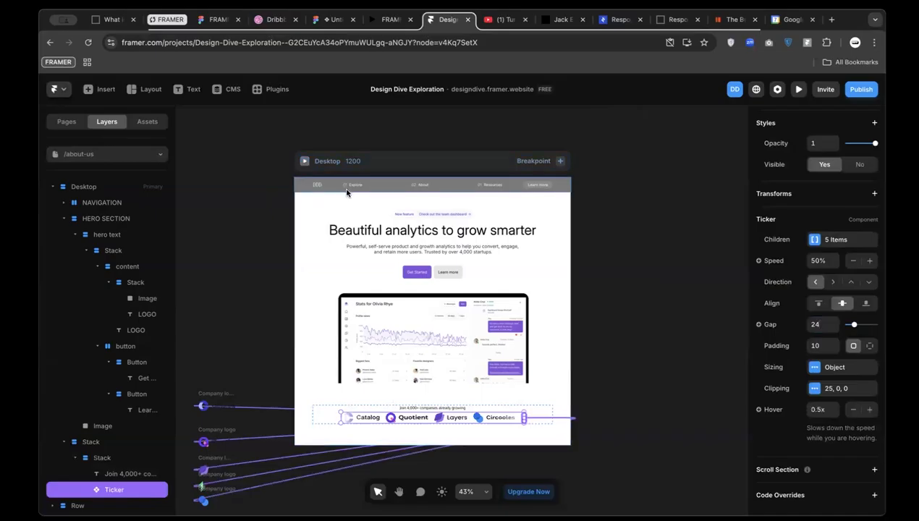
Rename the Explore nav label to 'Home' and delete the 02 number before About
left_click(373, 182)
scroll(353, 182, "up", 3)
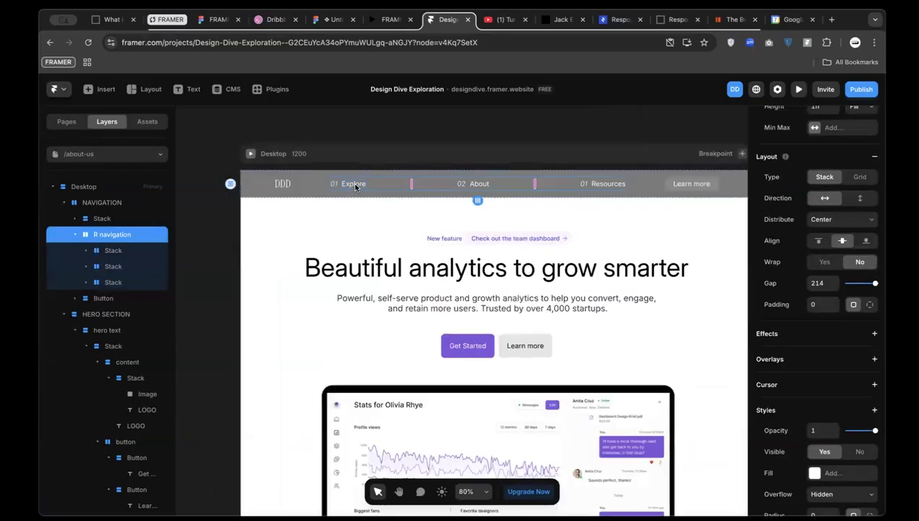
scroll(353, 183, "up", 3)
double_click(352, 183)
type("Home")
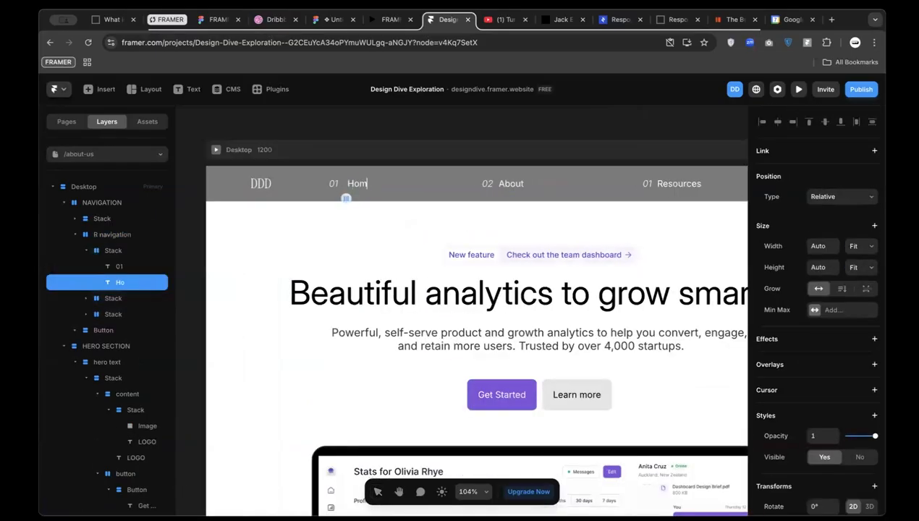
left_click(667, 183)
left_click(474, 190)
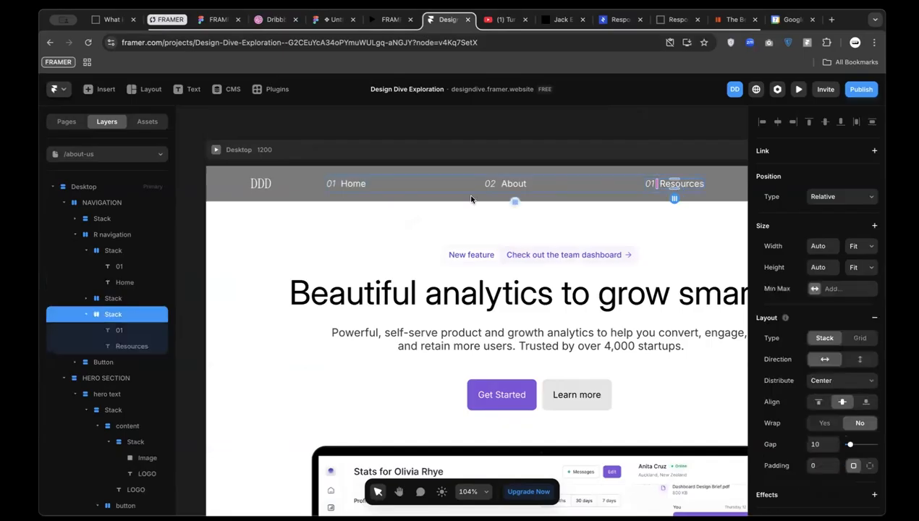
left_click(491, 185)
key("Delete")
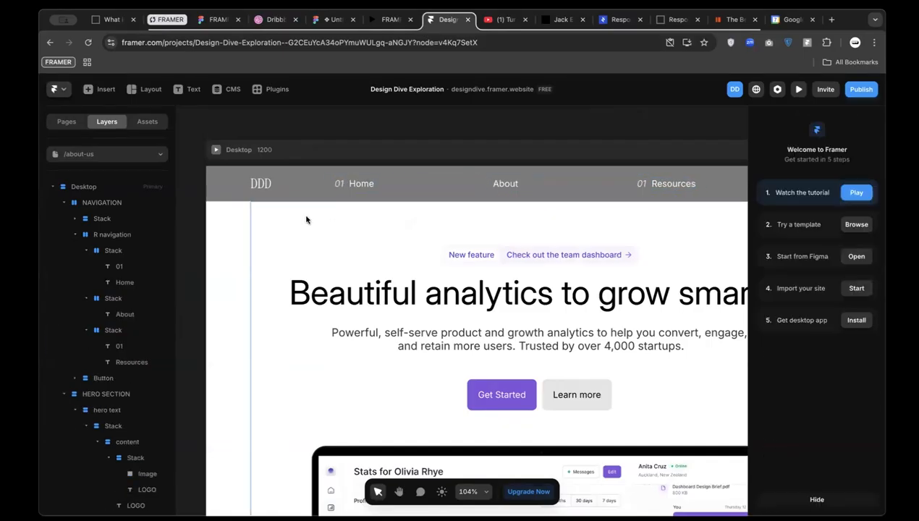
Delete the 01 numbers in front of Home and Resources
left_click(340, 186)
scroll(343, 187, "up", 3)
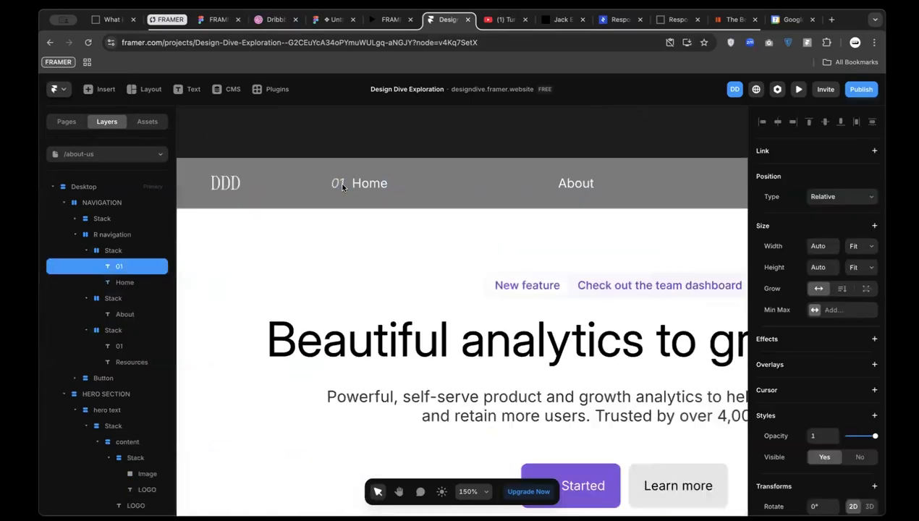
key("ctrl+z")
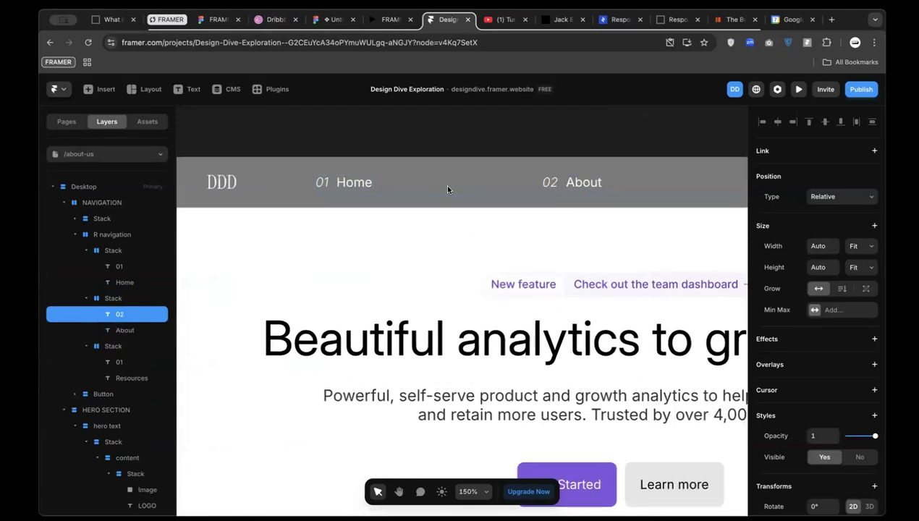
scroll(444, 186, "down", 2)
left_click(238, 184)
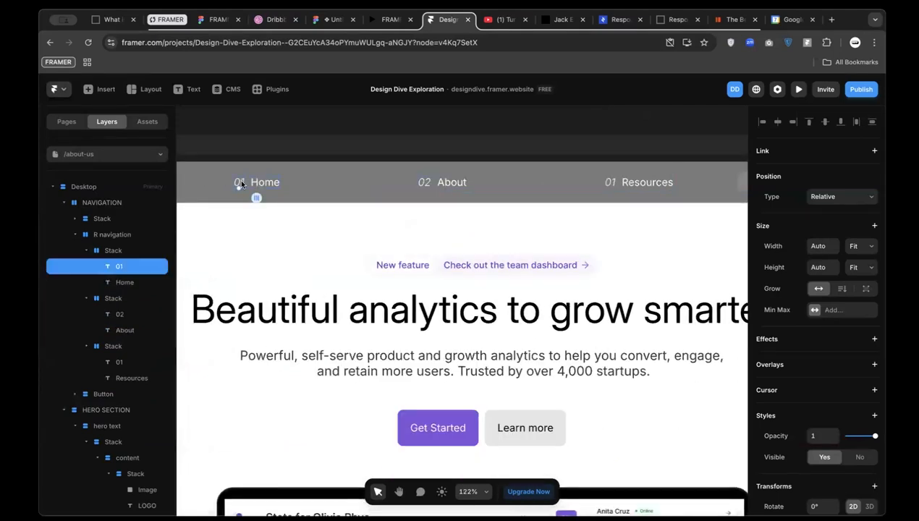
key("ctrl+shift+z")
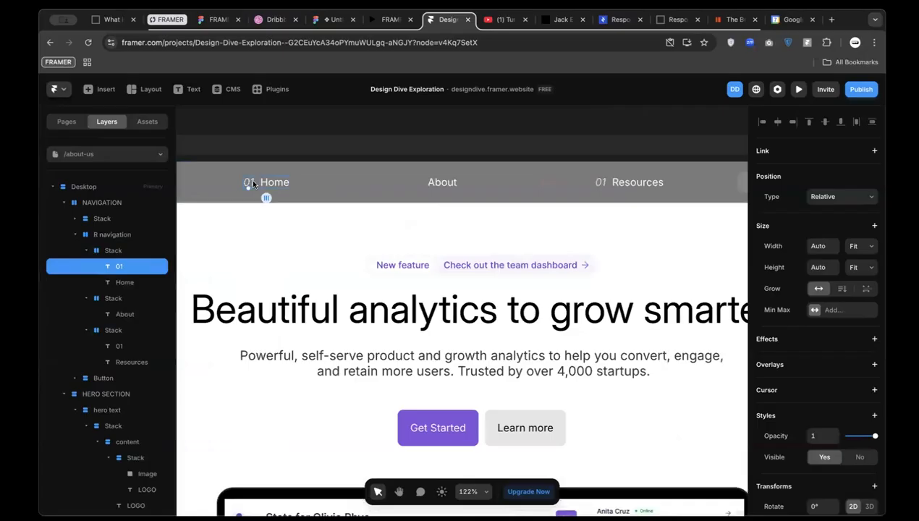
key("Delete")
left_click(595, 185)
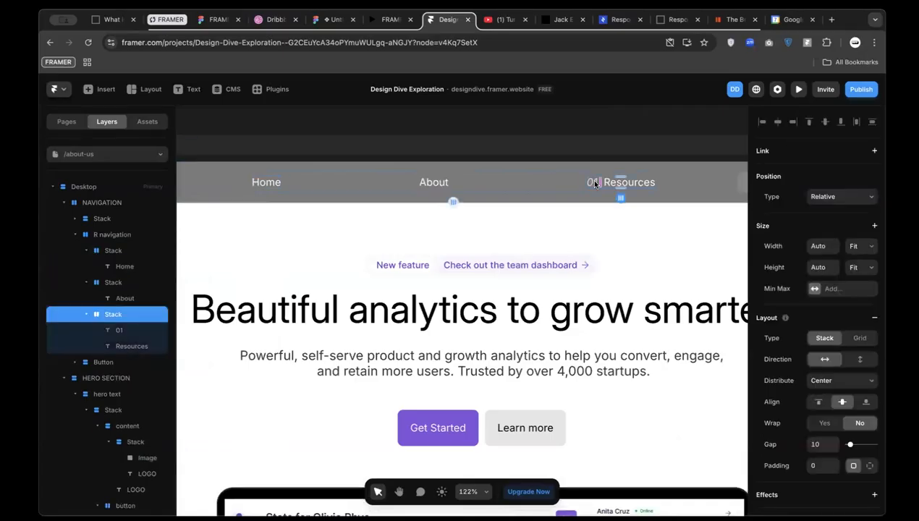
left_click(592, 183)
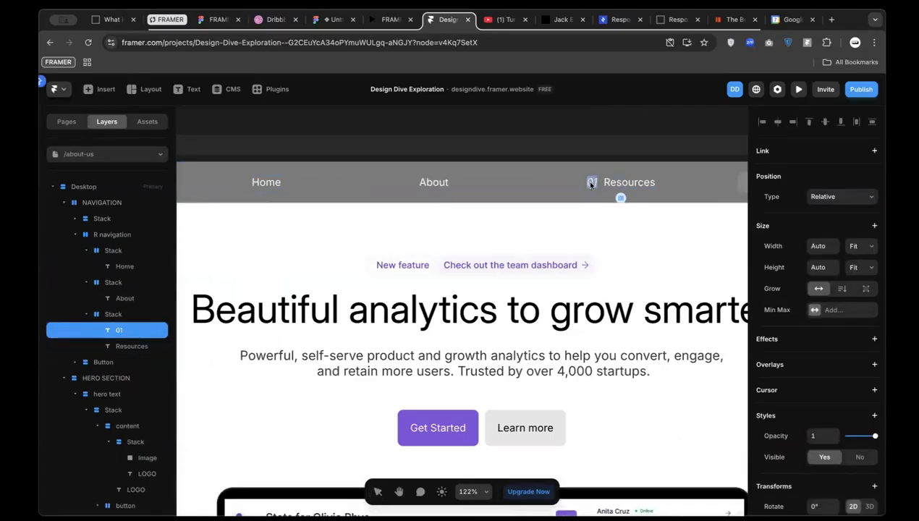
key("Delete")
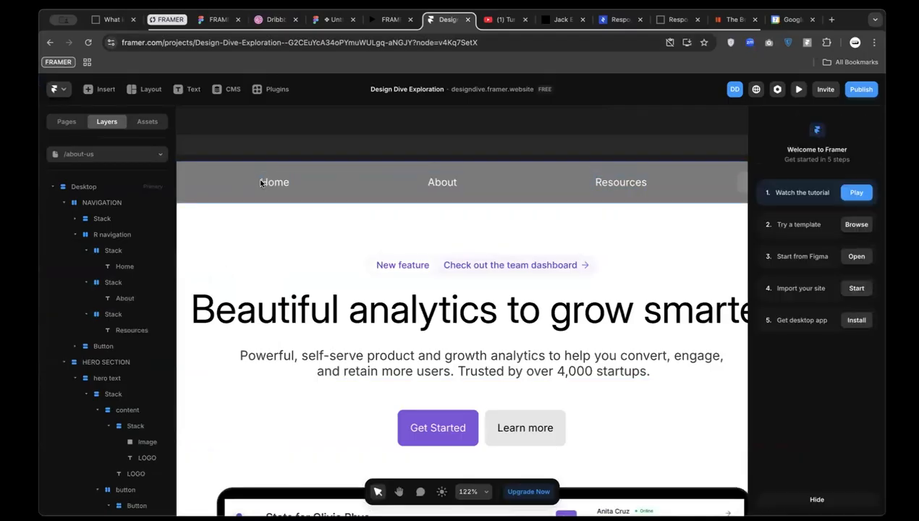
scroll(293, 186, "left", 5)
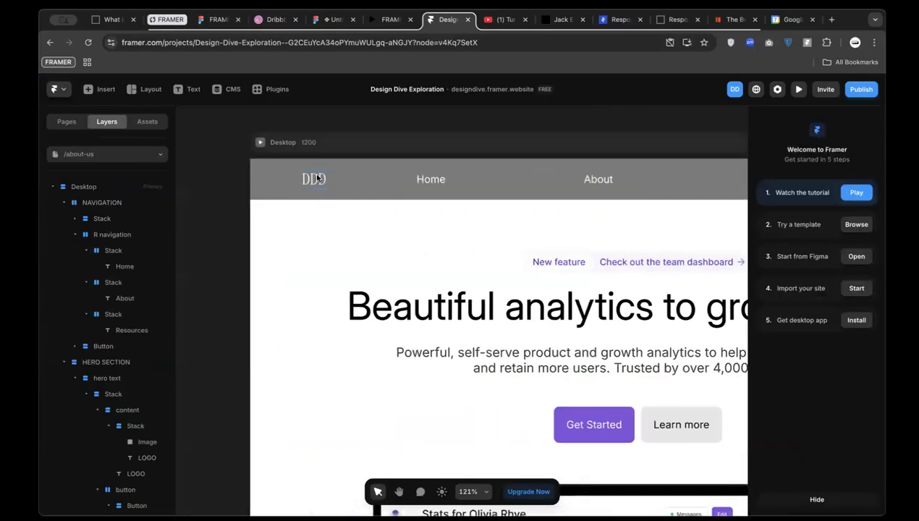
Locate the DDD logo, then pick the purple Catalog logomark to reuse
left_click(313, 178)
left_click(312, 178)
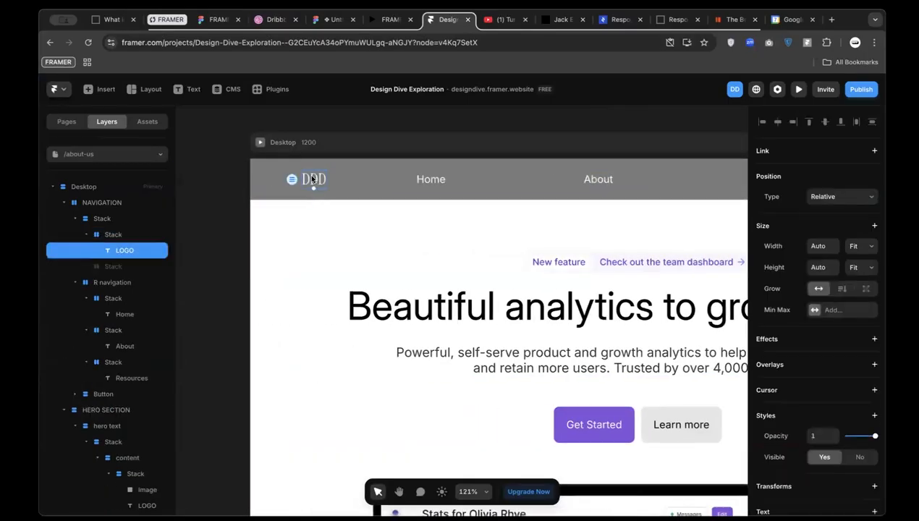
scroll(312, 179, "left", 4)
scroll(312, 179, "down", 5)
scroll(367, 312, "down", 3)
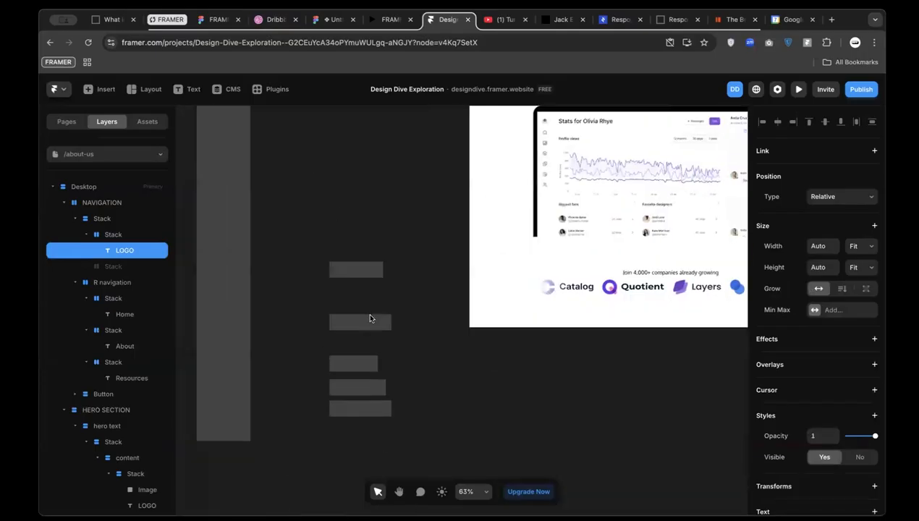
scroll(365, 308, "left", 3)
scroll(330, 256, "up", 5)
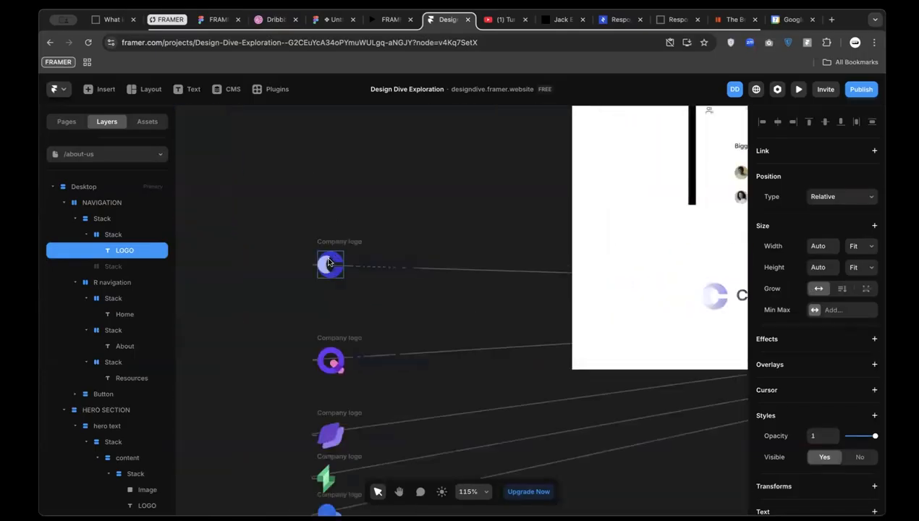
left_click(330, 259)
scroll(332, 251, "down", 5)
scroll(434, 239, "up", 5)
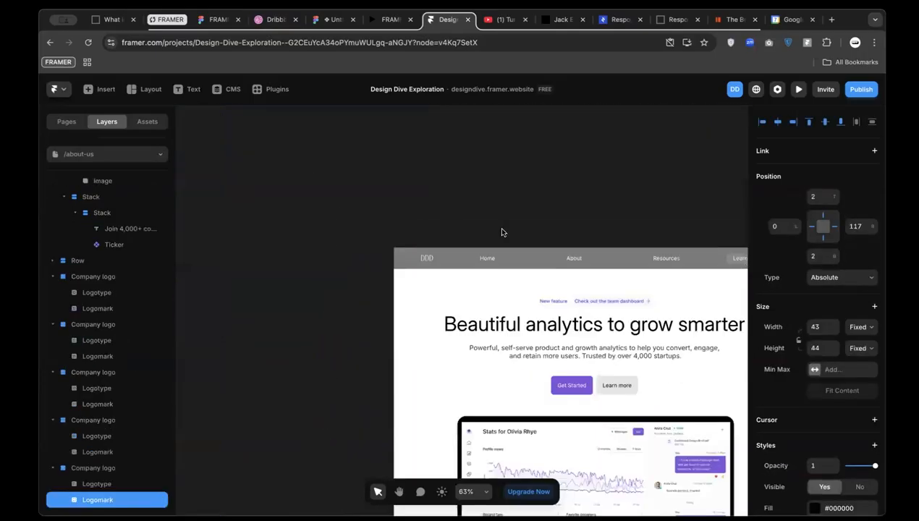
scroll(449, 246, "up", 5)
Paste the Catalog logomark ahead of DDD in the logo stack and delete the DDD text
left_click(406, 267)
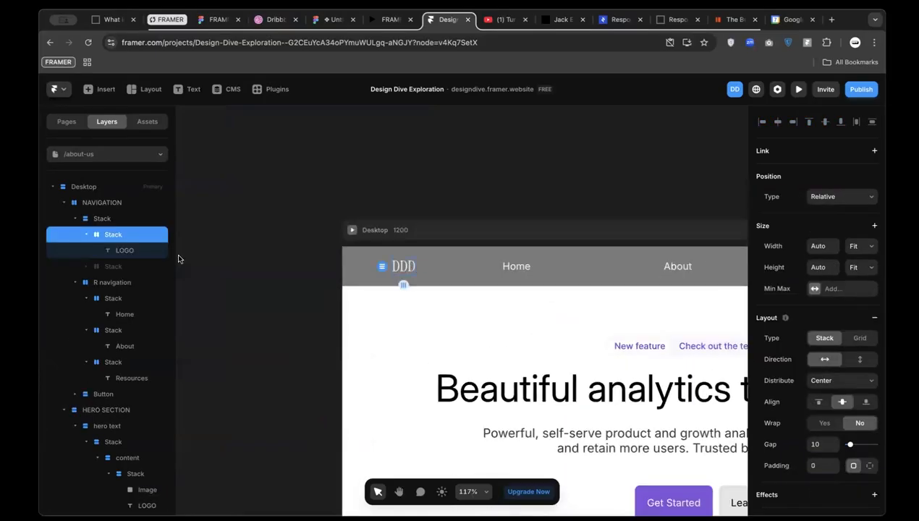
key("ctrl+v")
key("Left")
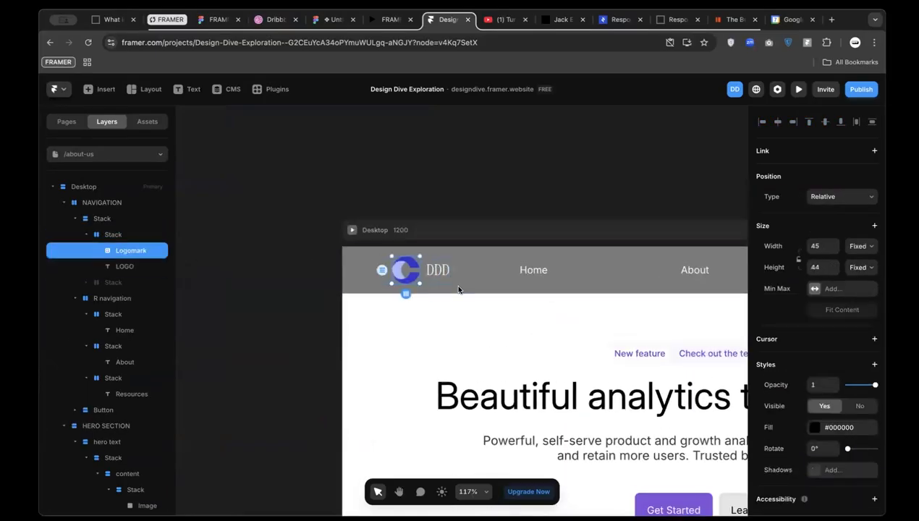
left_click(436, 270)
key("Delete")
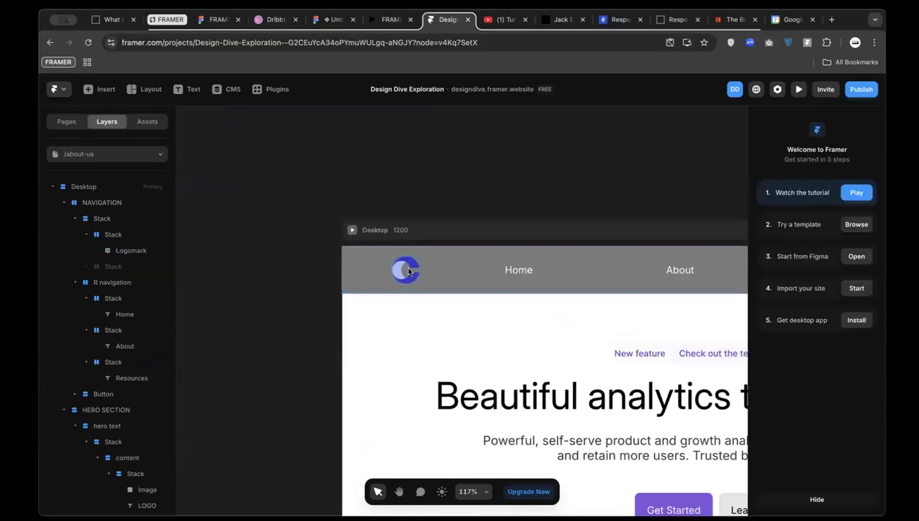
Try a white fill on the navigation bar, then undo it back to grey
left_click(366, 272)
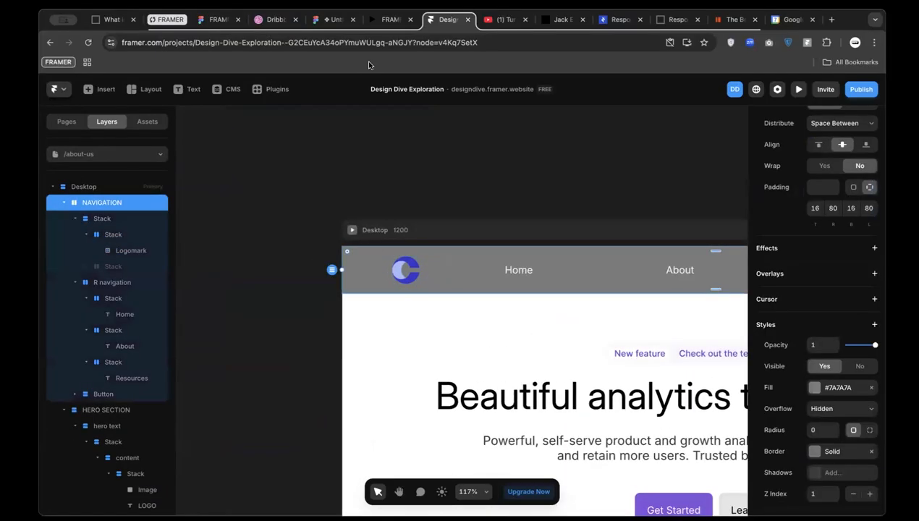
left_click(814, 389)
left_click_drag(684, 338, 556, 204)
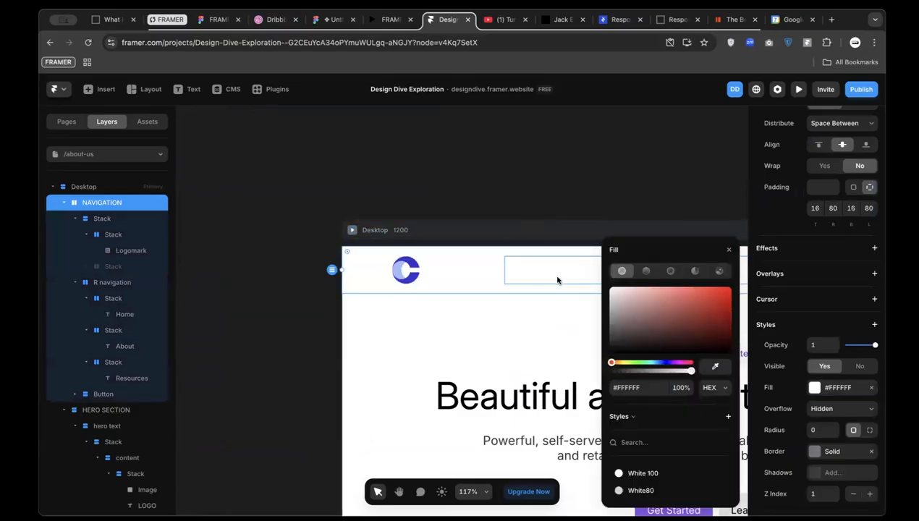
key("ctrl+z")
scroll(437, 281, "right", 2)
scroll(438, 282, "right", 3)
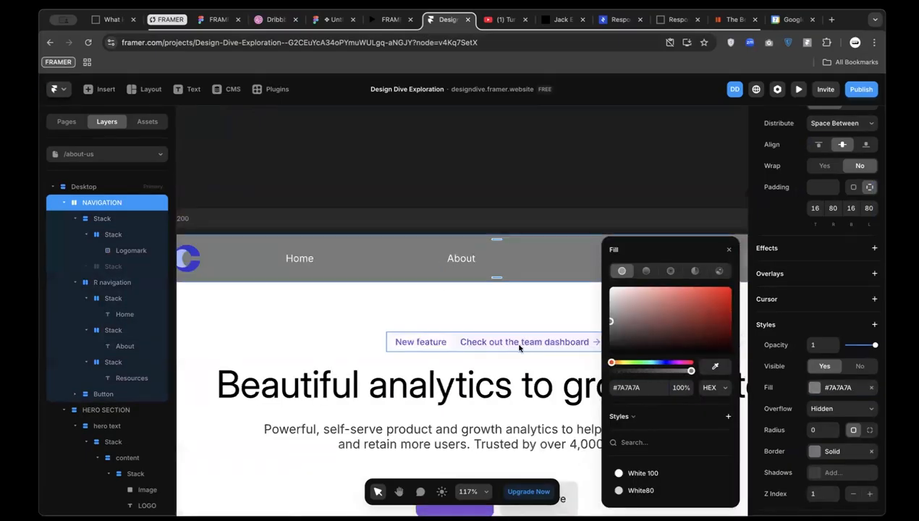
Make the Home, About and Resources link text black (#000000)
left_click(327, 251)
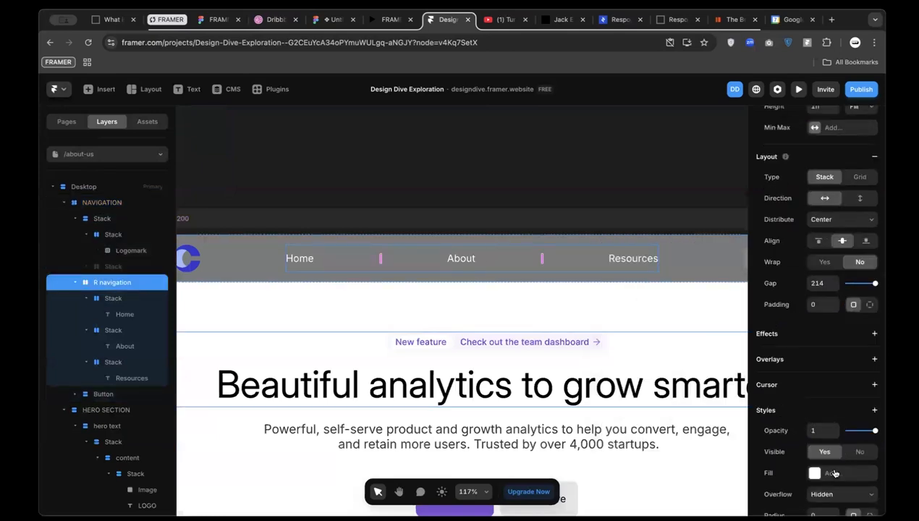
scroll(829, 490, "down", 2)
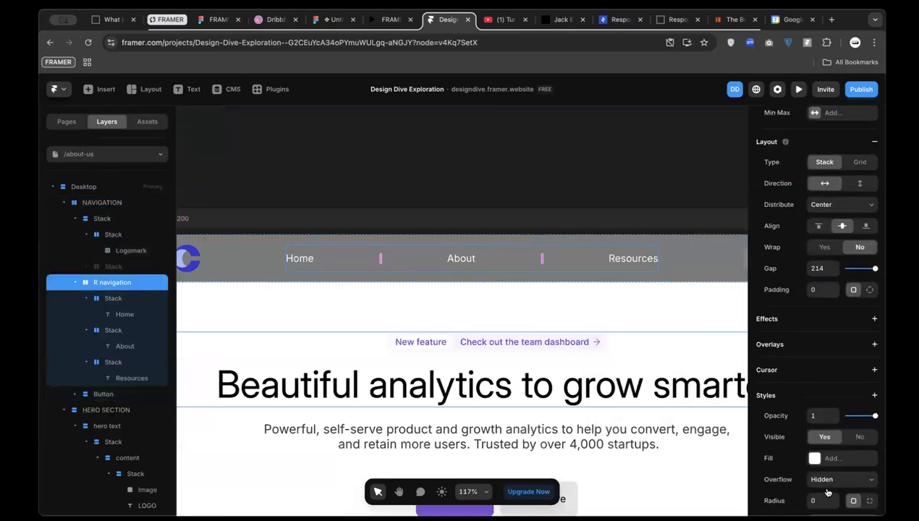
left_click(634, 259)
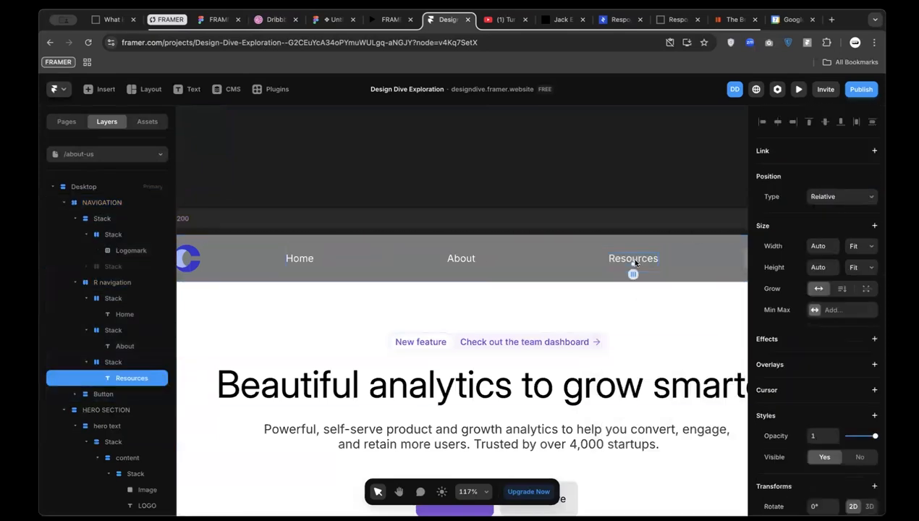
left_click(464, 261, "shift")
left_click(315, 257, "shift")
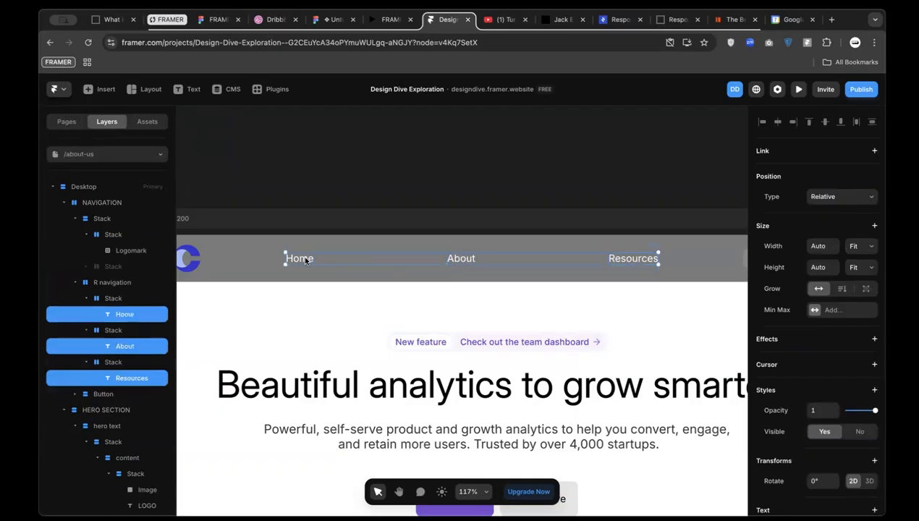
scroll(830, 419, "down", 4)
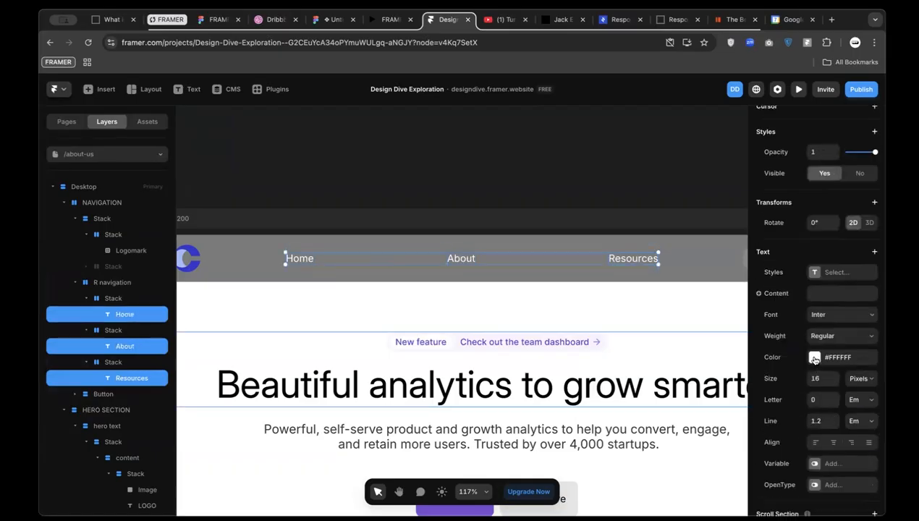
left_click(815, 357)
left_click_drag(683, 328, 731, 354)
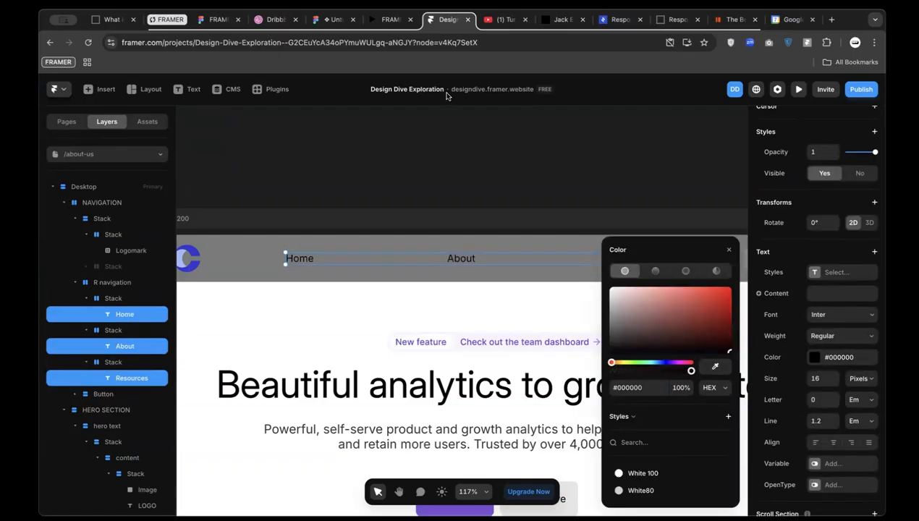
Set the navigation bar fill to white (#FFFFFF)
left_click(251, 267)
left_click(814, 387)
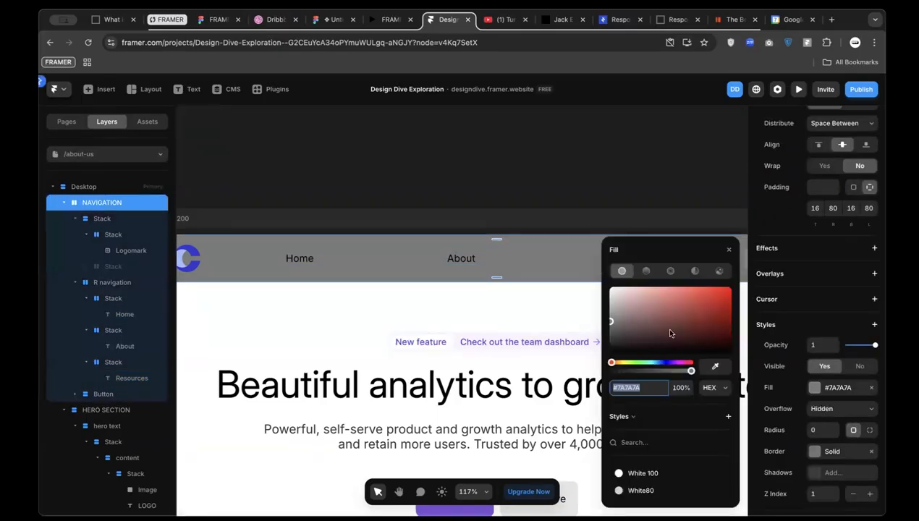
left_click_drag(667, 330, 538, 174)
left_click(526, 171)
scroll(526, 171, "down", 5)
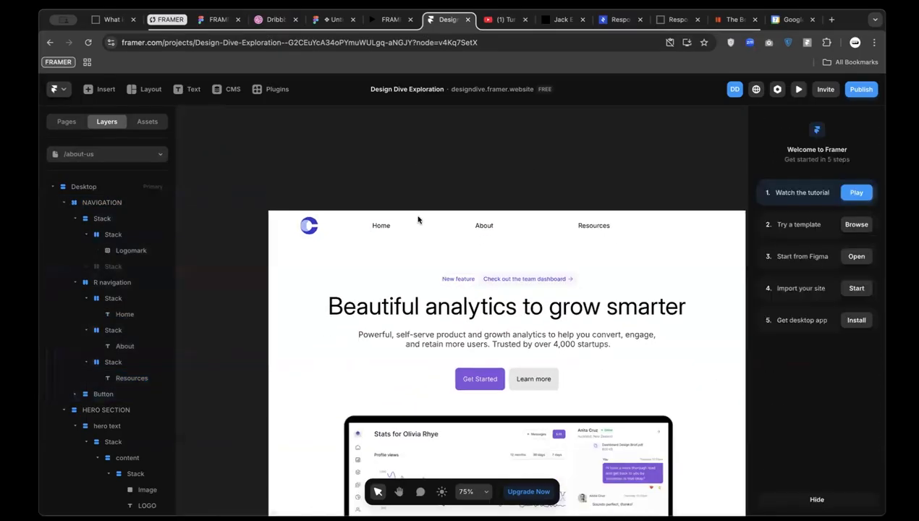
Set the gap between the nav links to 24
left_click(316, 228)
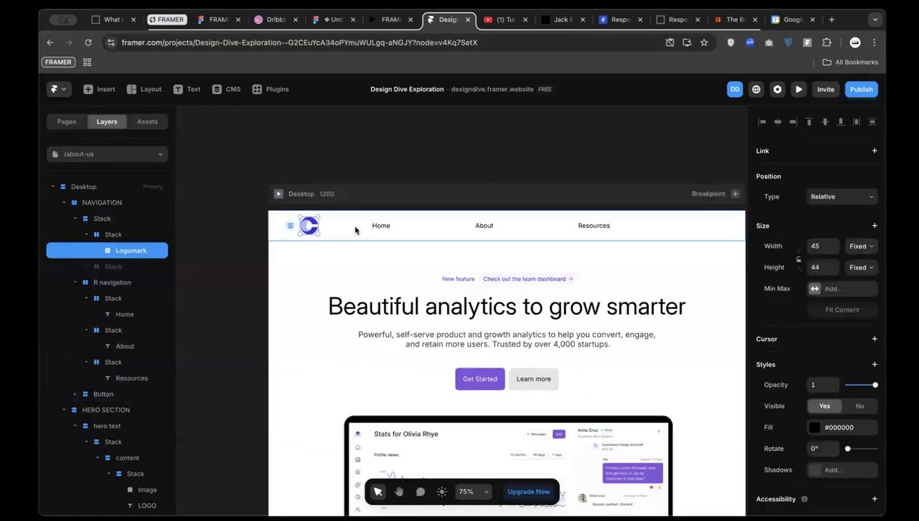
left_click(384, 227)
left_click(413, 229)
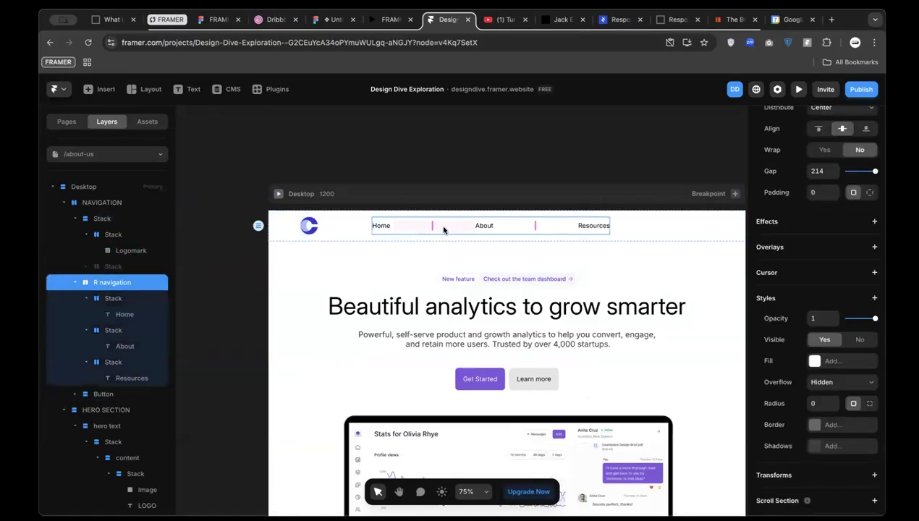
left_click(101, 299)
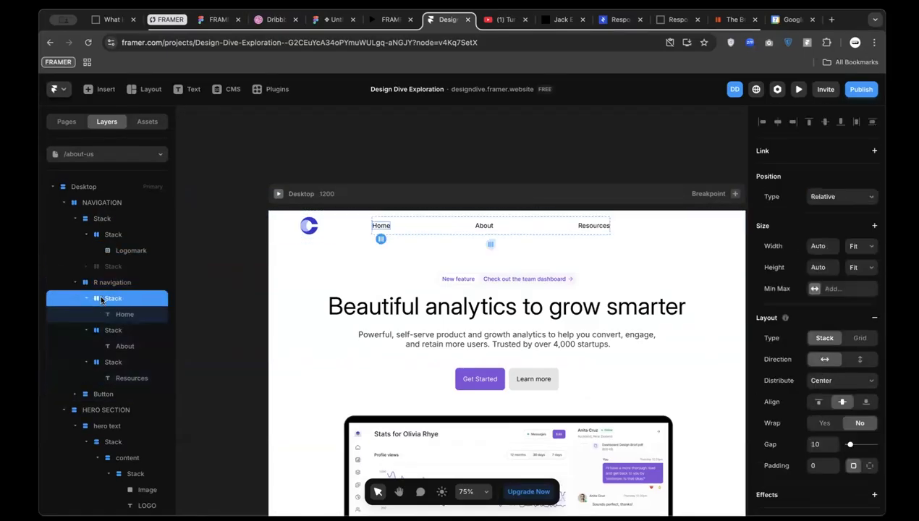
left_click(124, 282)
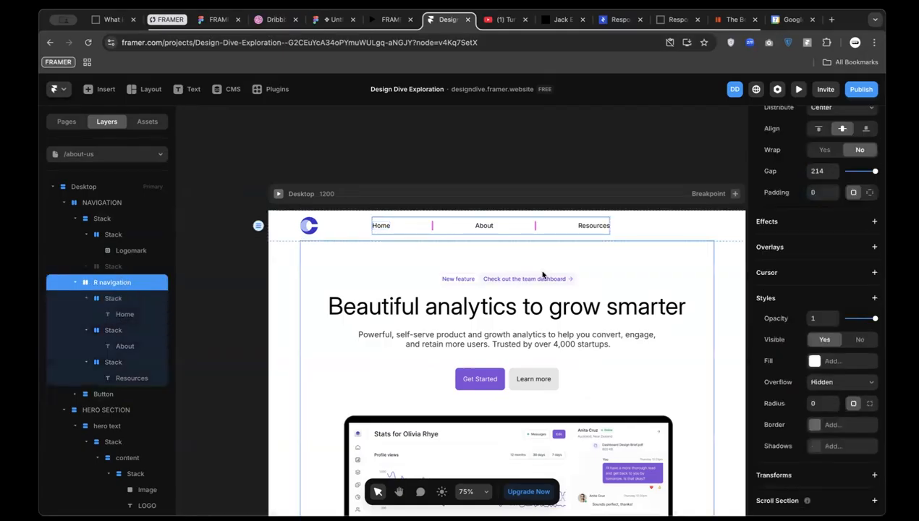
scroll(820, 400, "up", 2)
left_click(816, 245)
type("24")
left_click(382, 225)
Select the logo container and link group together and set their gap to 24
left_click(471, 225)
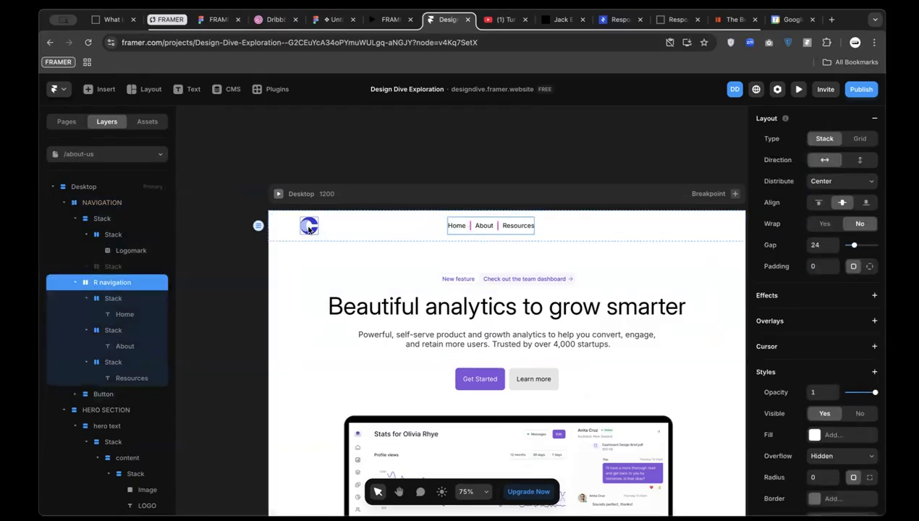
left_click(308, 230, "shift")
left_click(112, 234)
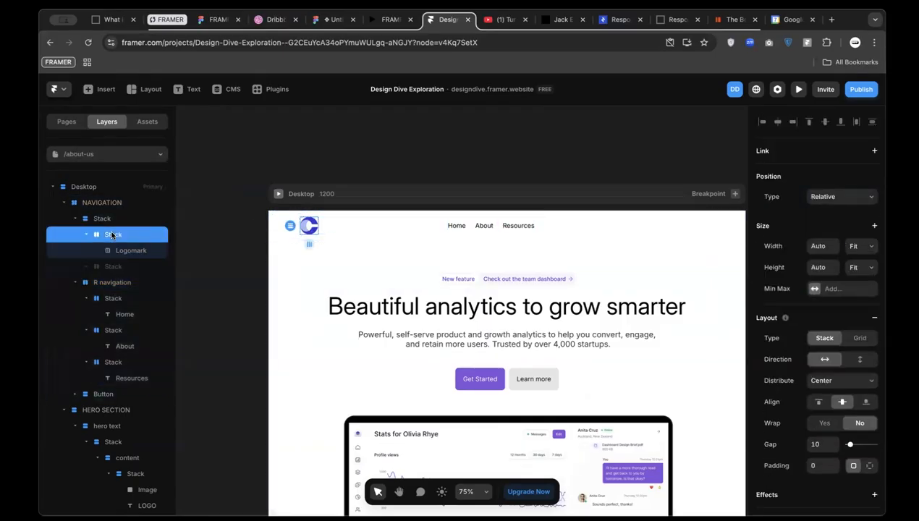
left_click(469, 228, "shift")
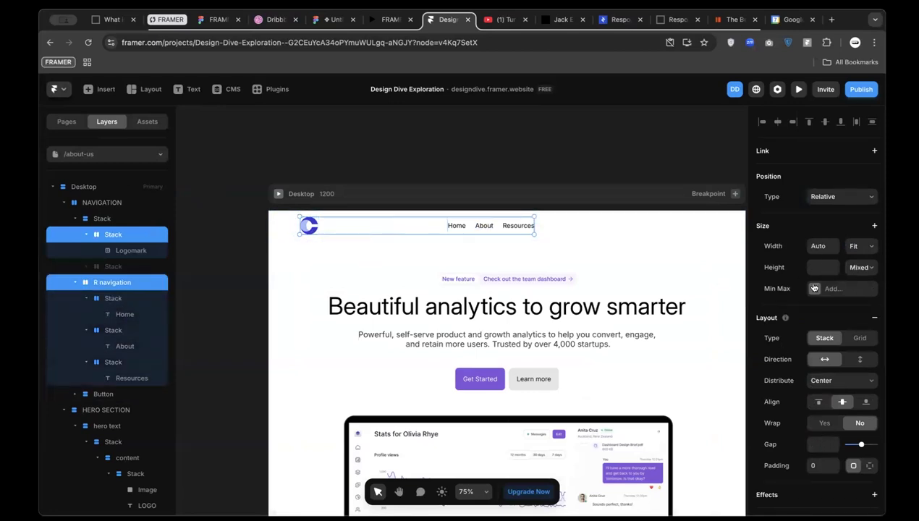
scroll(818, 423, "down", 1)
left_click(816, 402)
type("2")
type("3")
key("BackSpace")
type("4")
key("Return")
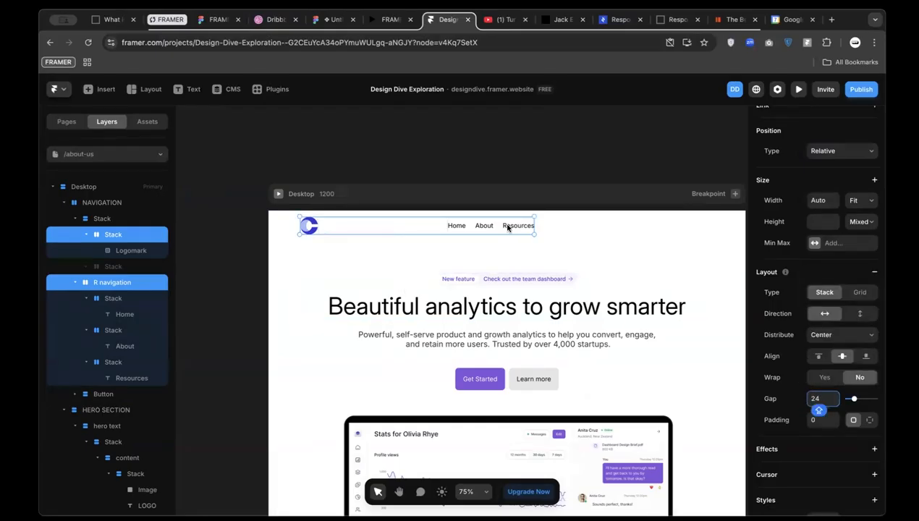
Wrap the logo container and nav link group in a new Stack row
left_click(493, 227)
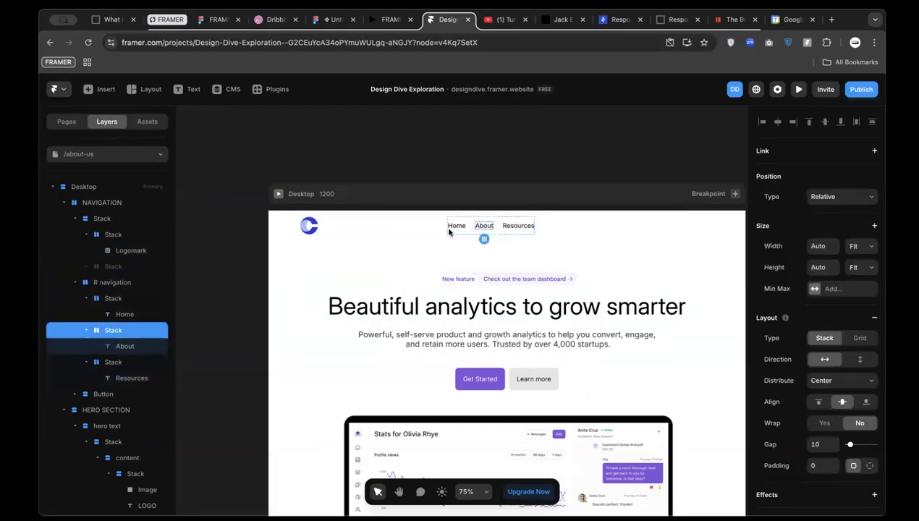
left_click(114, 289)
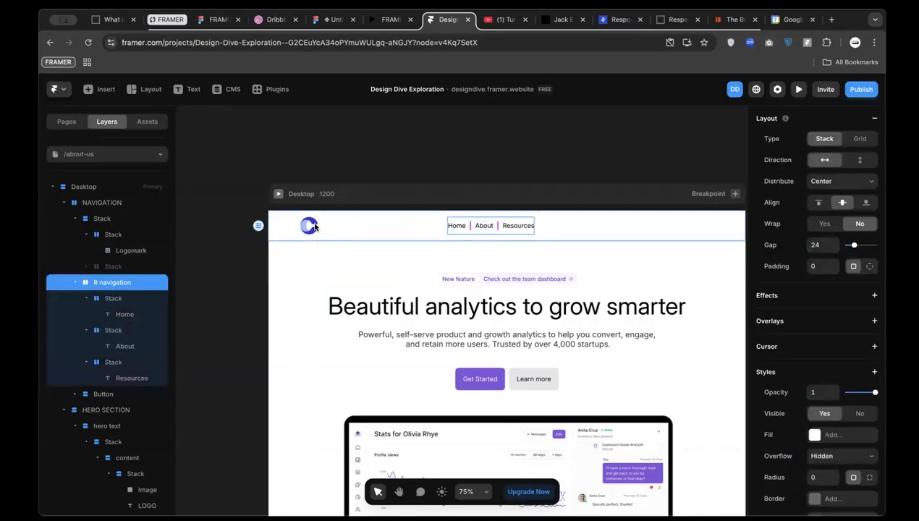
left_click(314, 226)
left_click(112, 235)
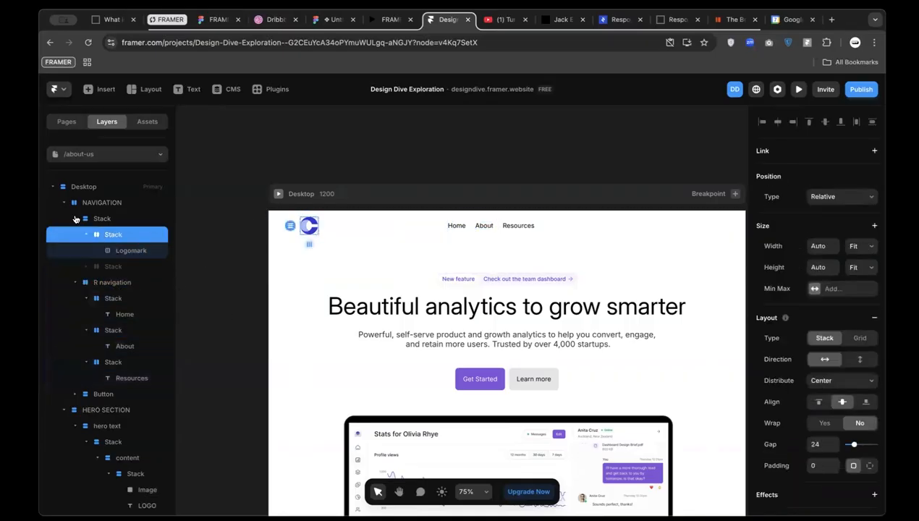
left_click(76, 219)
left_click(100, 218)
left_click(95, 236)
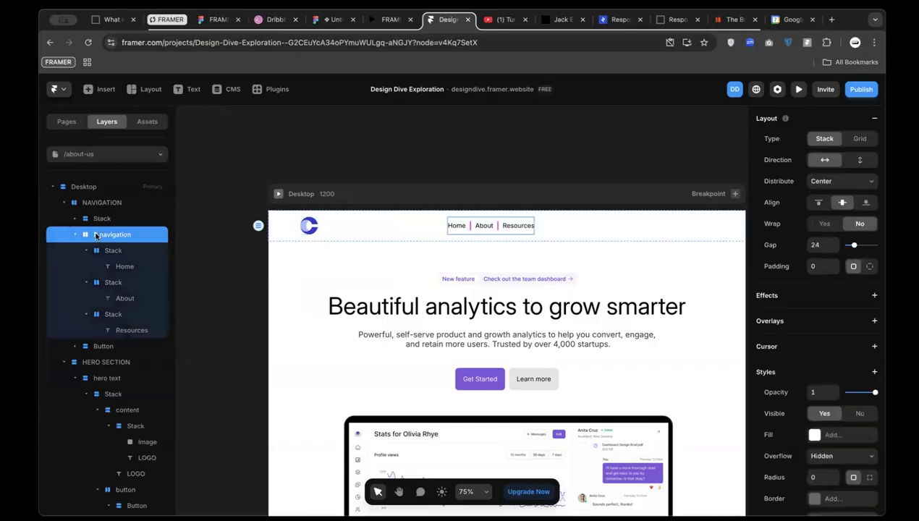
left_click(74, 237)
left_click(106, 219)
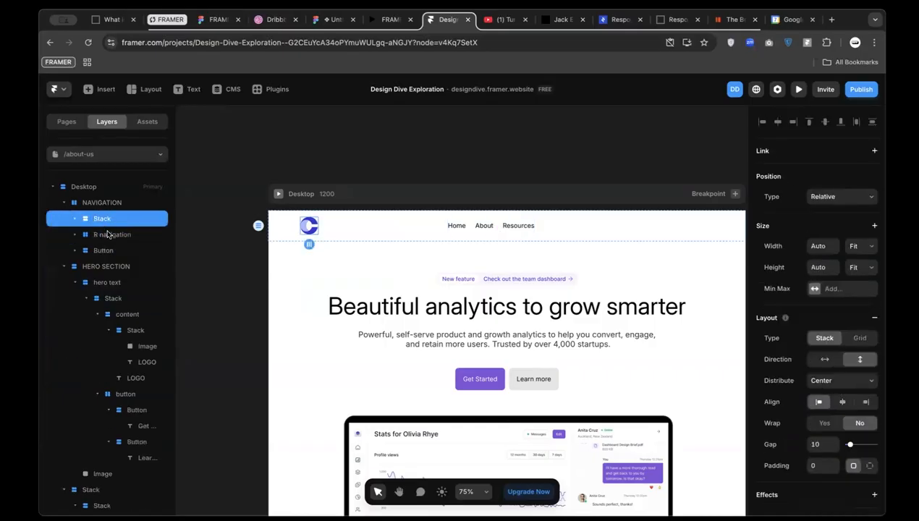
left_click(107, 234, "shift")
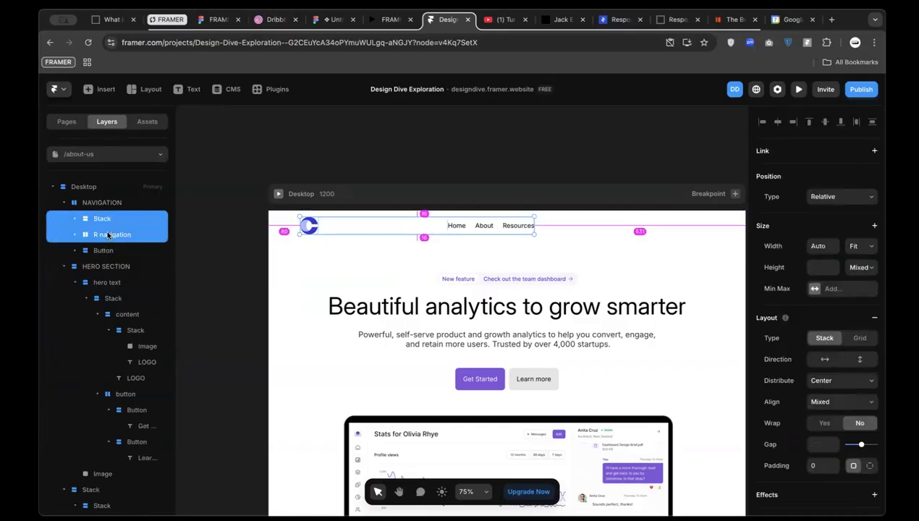
key("super+Return")
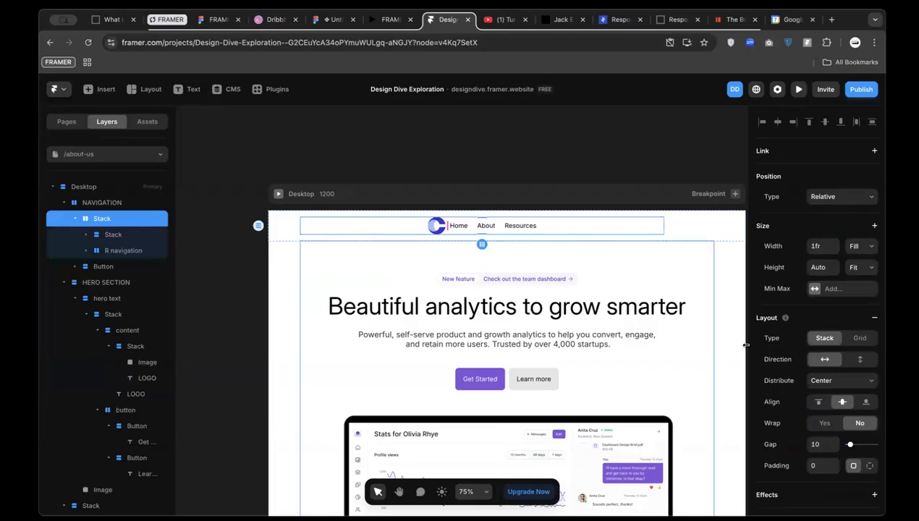
Distribute the new row to Start with a 40 gap, checked against the Figma reference
left_click(827, 386)
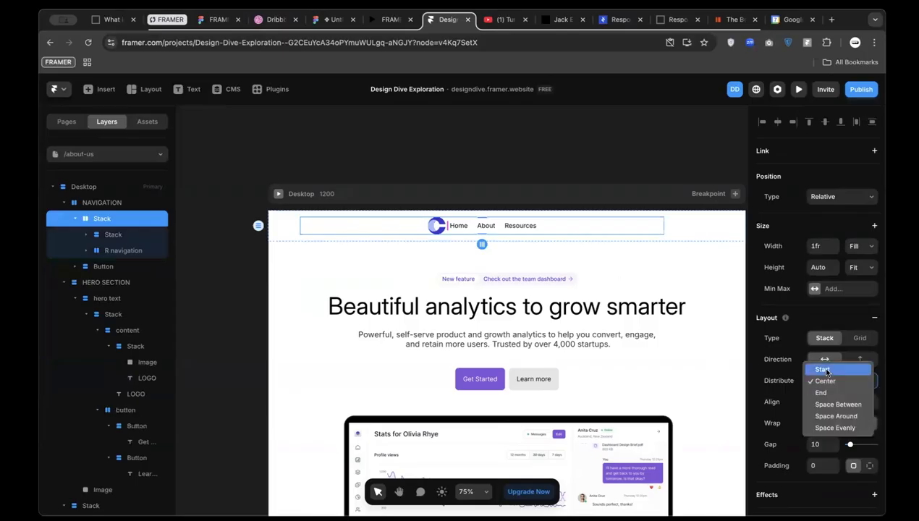
left_click(819, 365)
left_click(817, 444)
type("24")
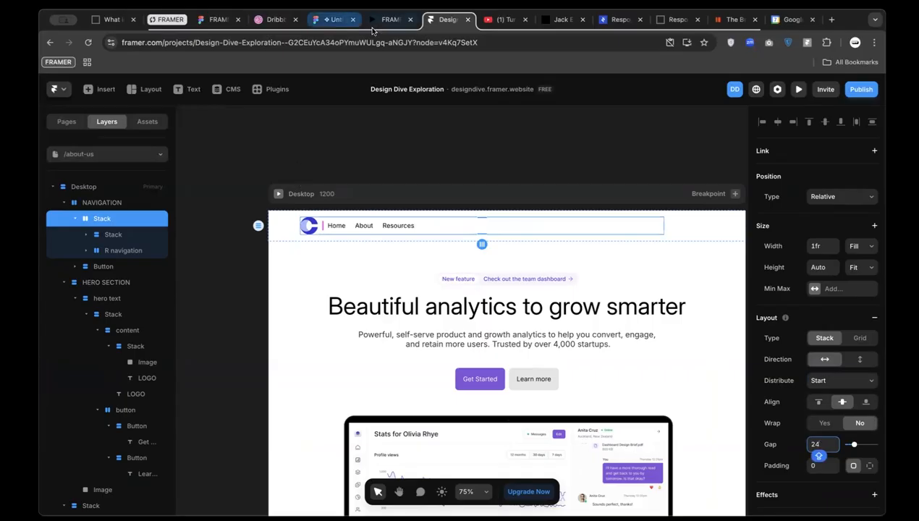
left_click(330, 19)
left_click(379, 180, "super")
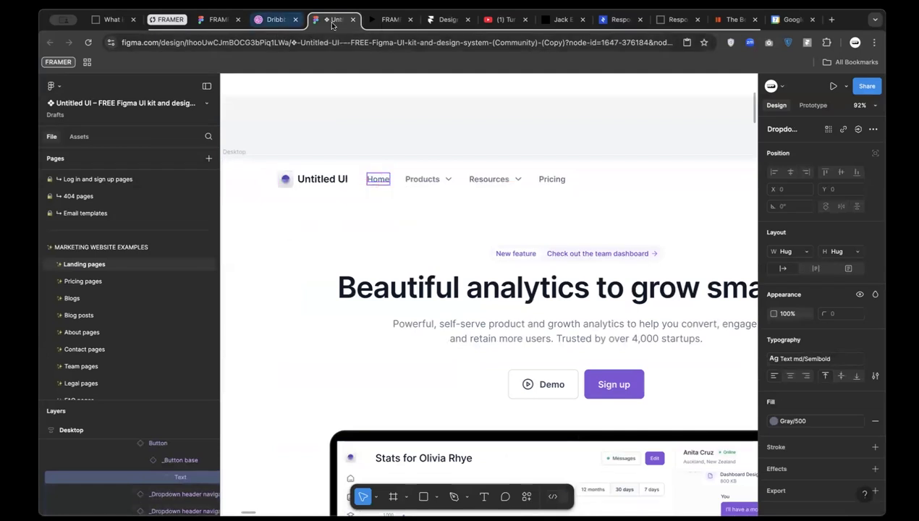
left_click(438, 20)
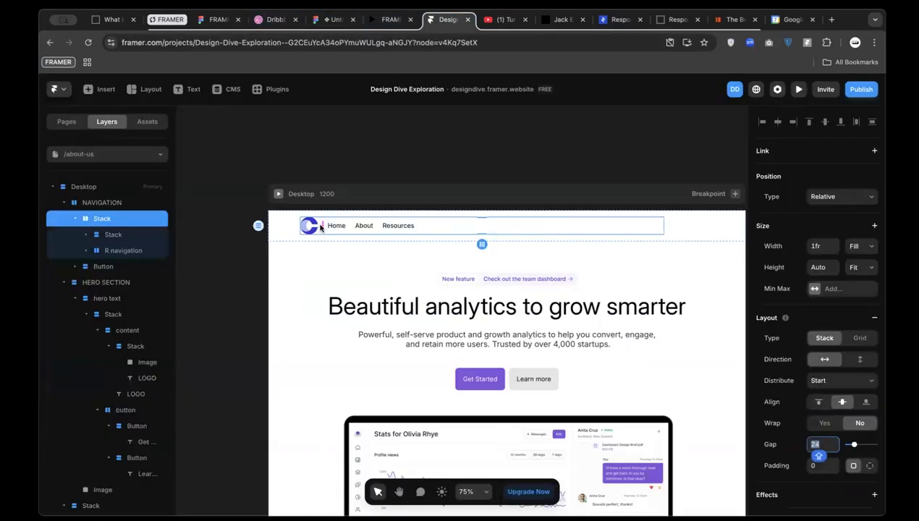
type("40")
key("Return")
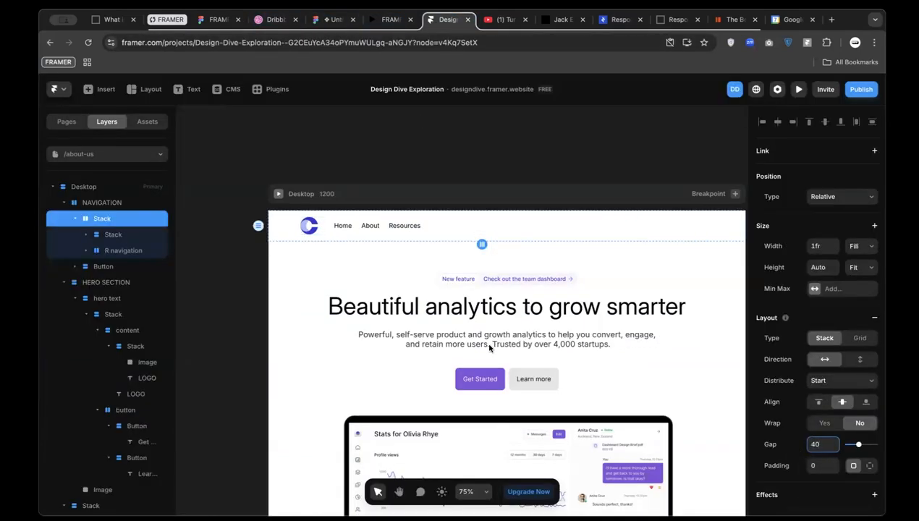
Set the gap between Home, About and Resources to 32
left_click(359, 228)
scroll(820, 492, "down", 1)
scroll(821, 492, "down", 2)
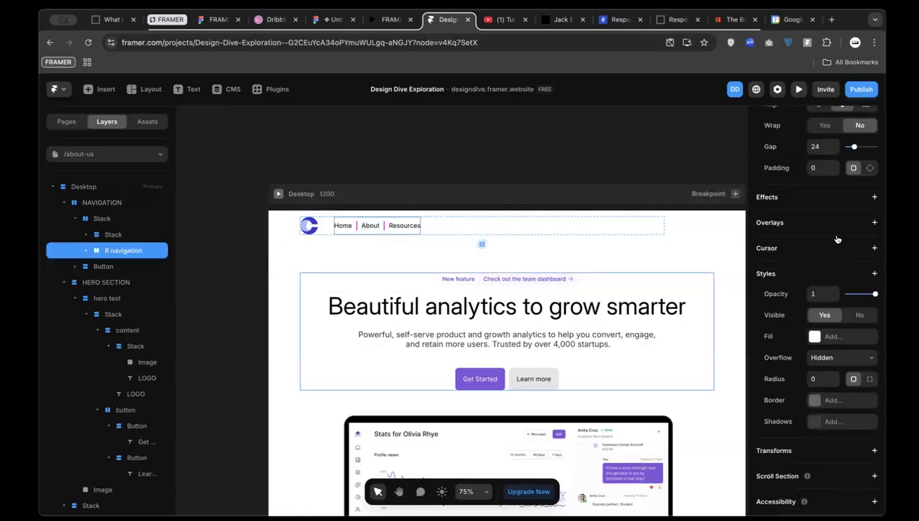
scroll(812, 222, "up", 3)
left_click(816, 215)
type("32")
key("Return")
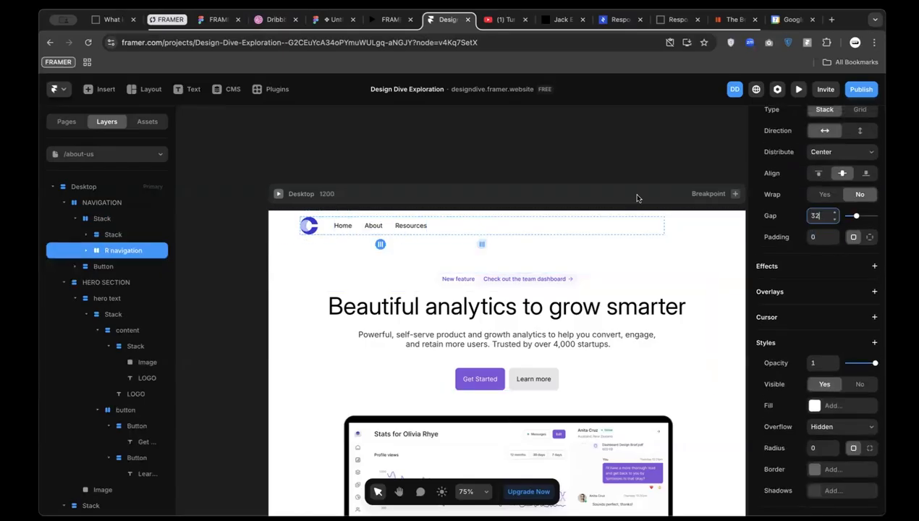
scroll(527, 257, "right", 3)
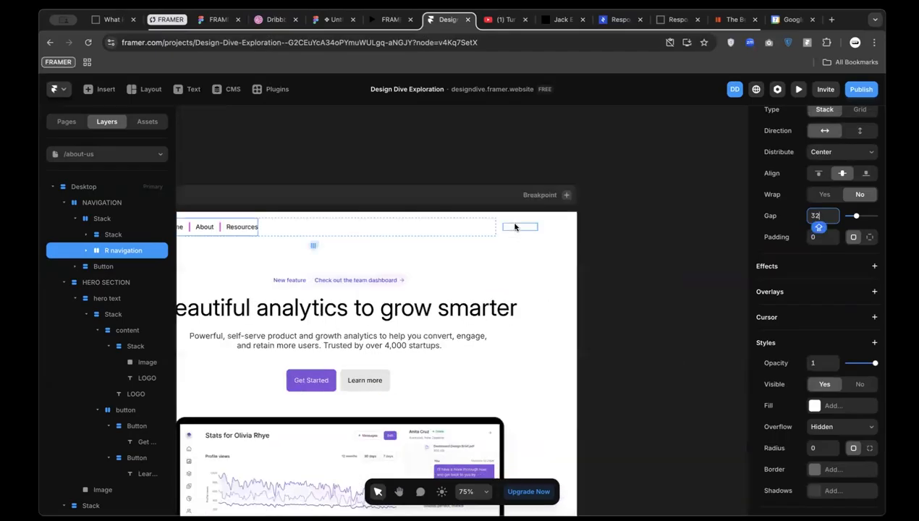
Copy the hero's Get Started button and paste it into the navigation bar
left_click(515, 228)
scroll(515, 228, "up", 2)
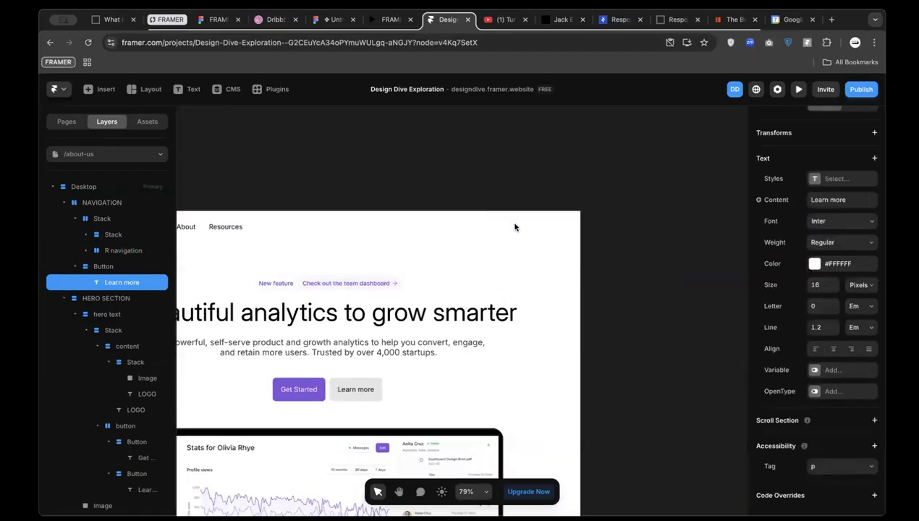
left_click(303, 404)
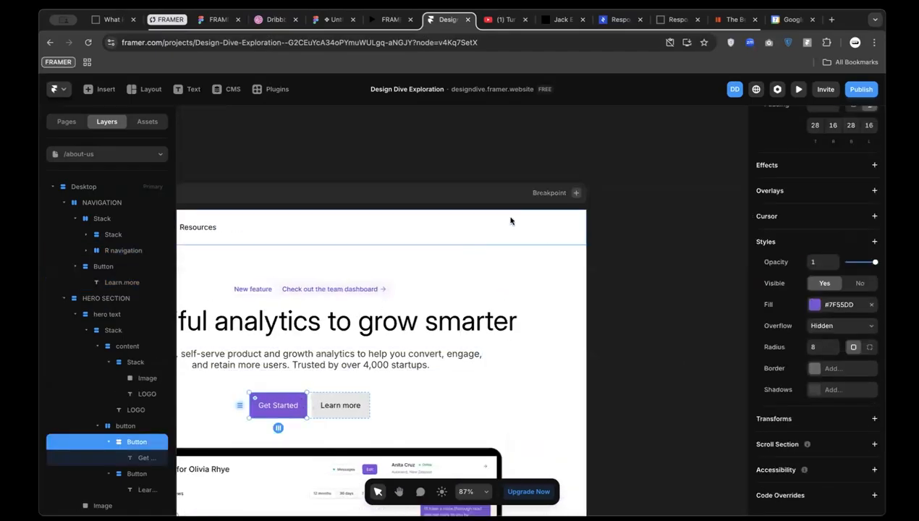
key("ctrl+c")
left_click(487, 216)
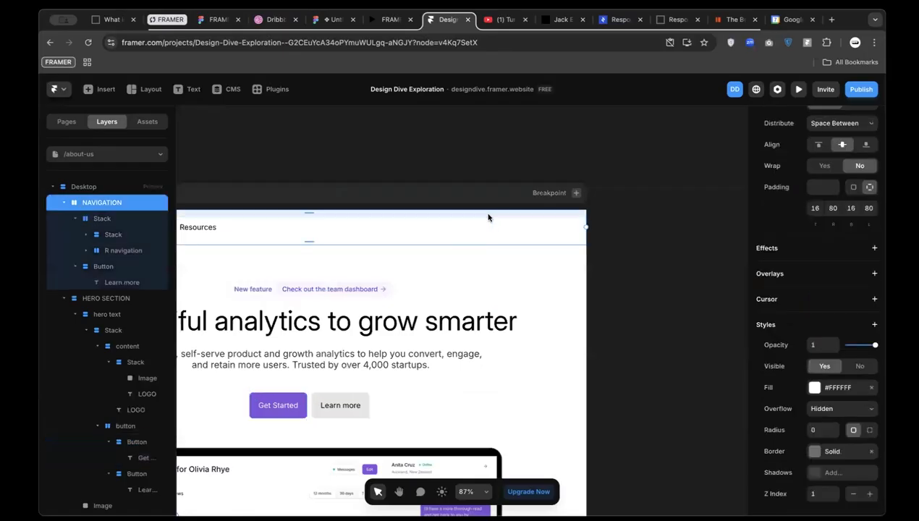
key("ctrl+v")
Delete the Learn more button from the navigation bar
left_click(449, 232)
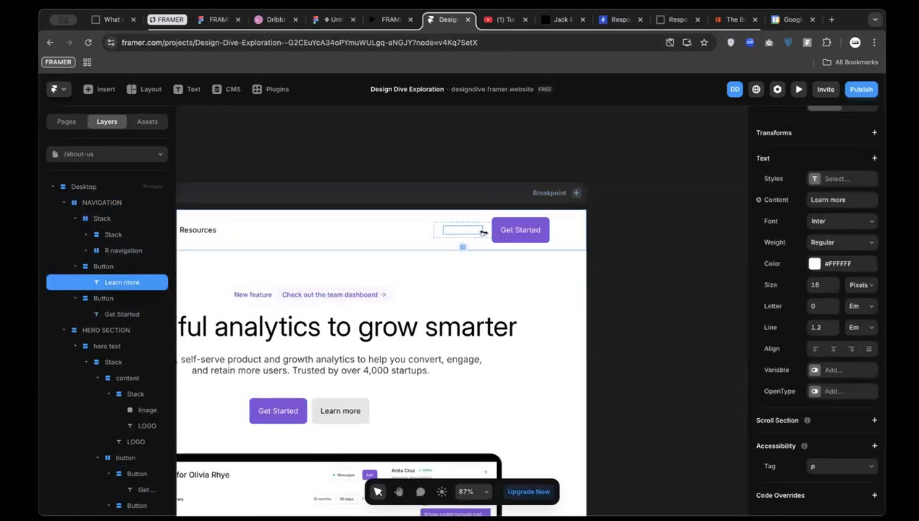
left_click(487, 232)
key("Delete")
scroll(487, 232, "down", 5)
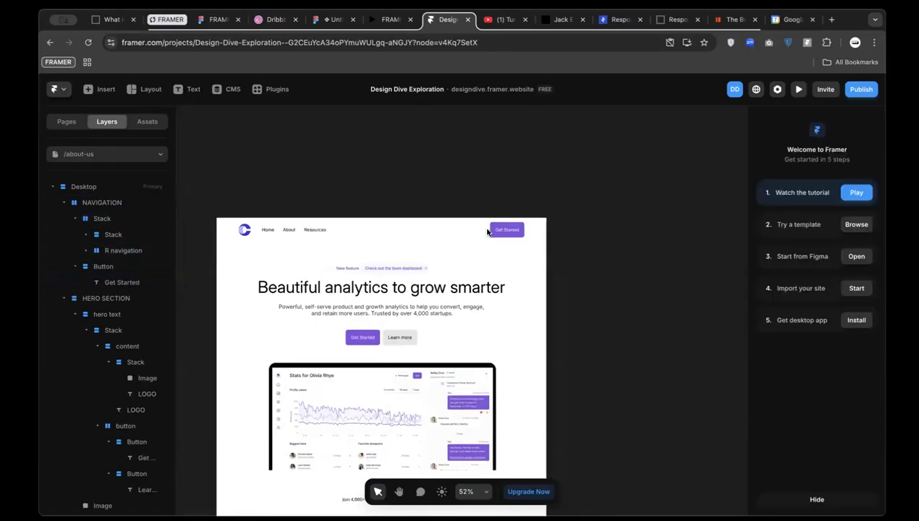
left_click(333, 19)
Check the Figma reference, then return to Framer and select the nav Get Started button
scroll(575, 252, "right", 5)
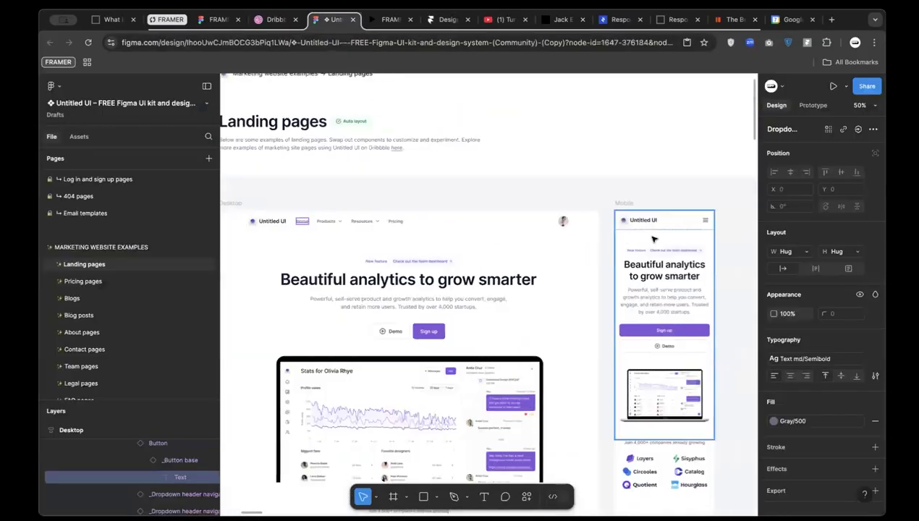
scroll(521, 211, "up", 3)
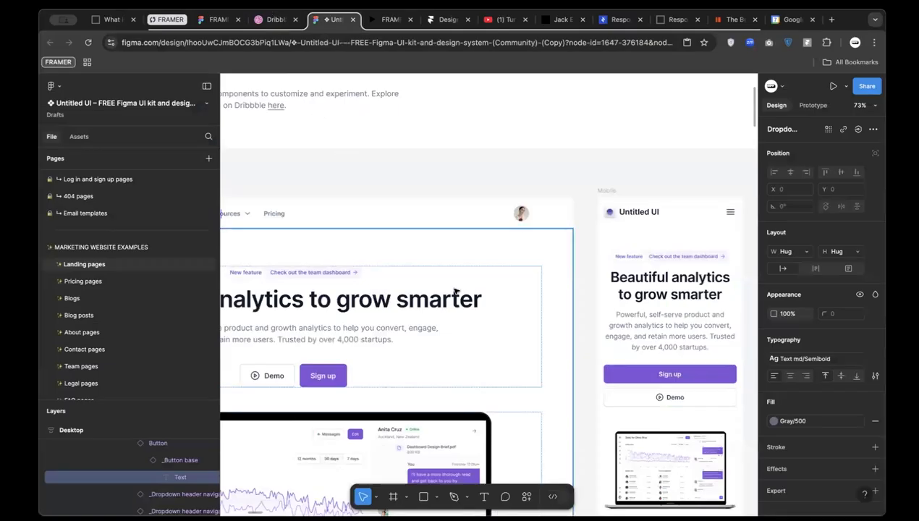
scroll(455, 292, "down", 3)
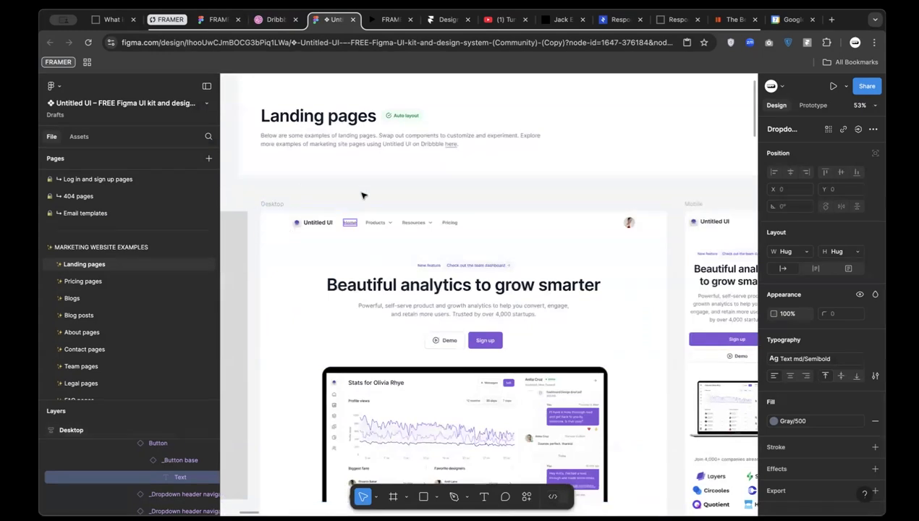
left_click(446, 19)
scroll(507, 232, "up", 5)
left_click(483, 232)
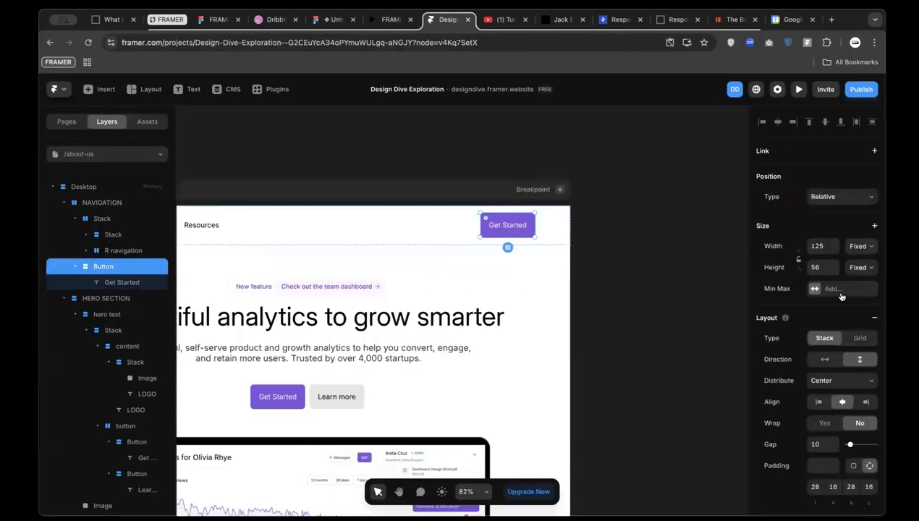
Set the navigation Get Started button's height to 44
left_click(819, 267)
type("44")
left_click(593, 192)
left_click(498, 228)
left_click(816, 267)
type("44")
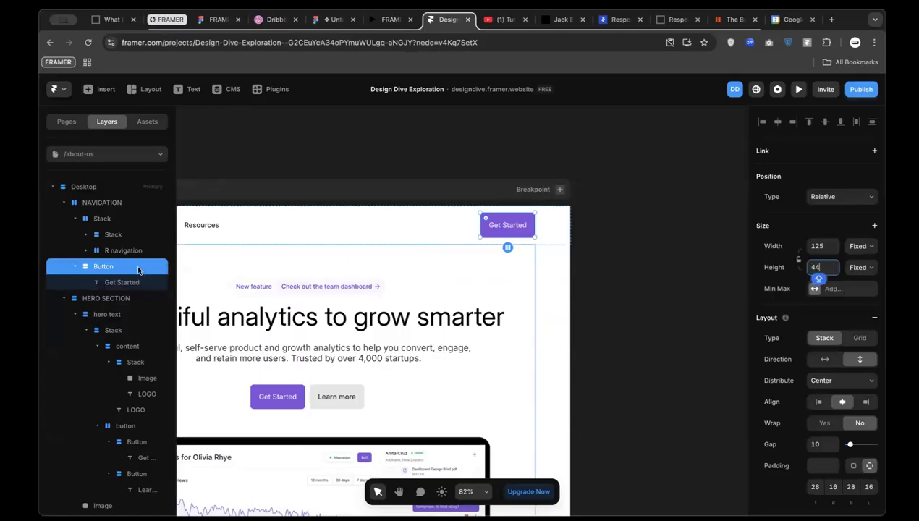
left_click(116, 281)
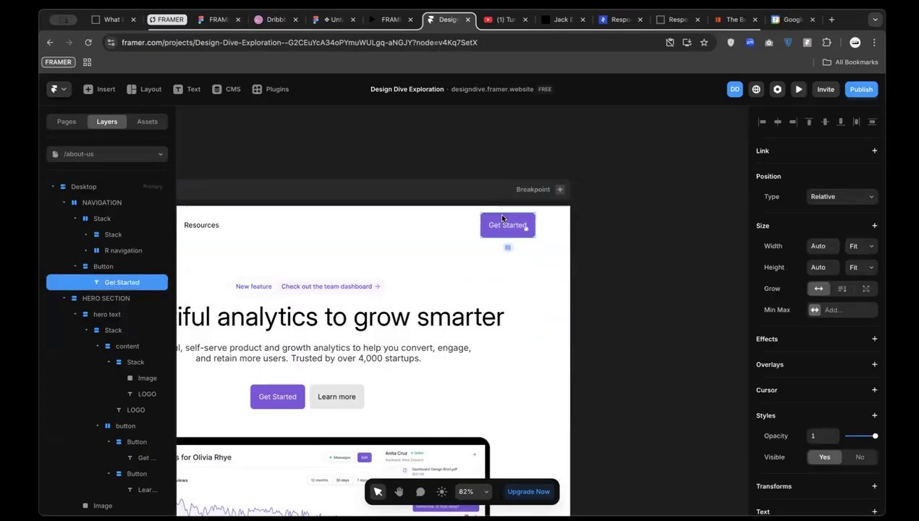
left_click(502, 219)
Give the button 14 top and 14 bottom padding
scroll(851, 427, "down", 1)
left_click(833, 421)
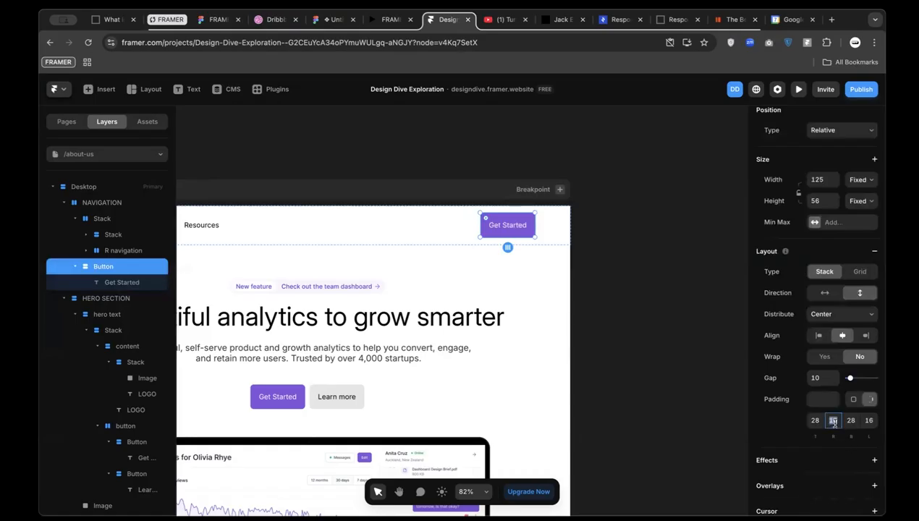
type("8")
key("super+z")
left_click(815, 423)
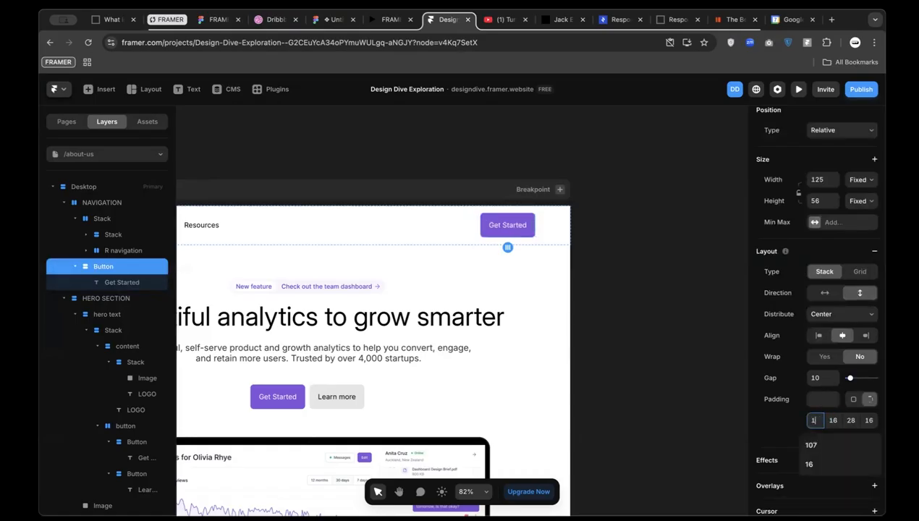
type("14")
left_click(852, 420)
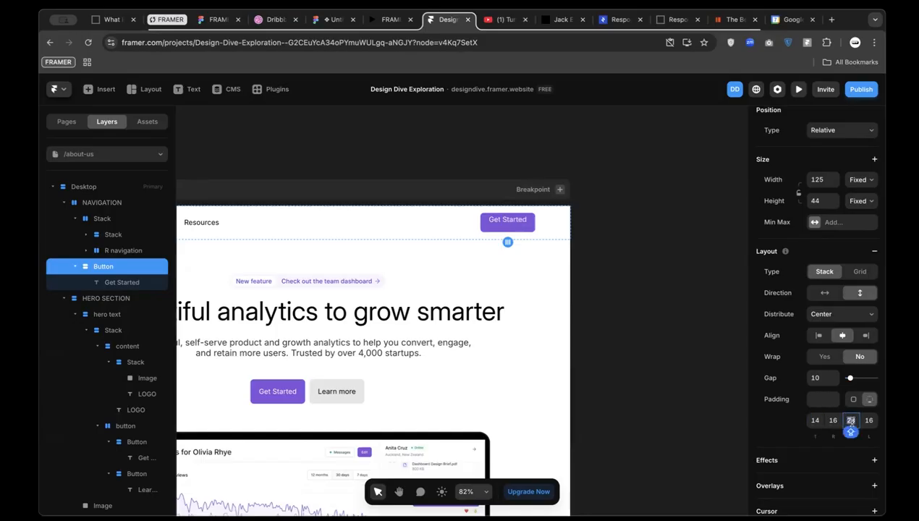
type("14")
key("Return")
left_click(634, 344)
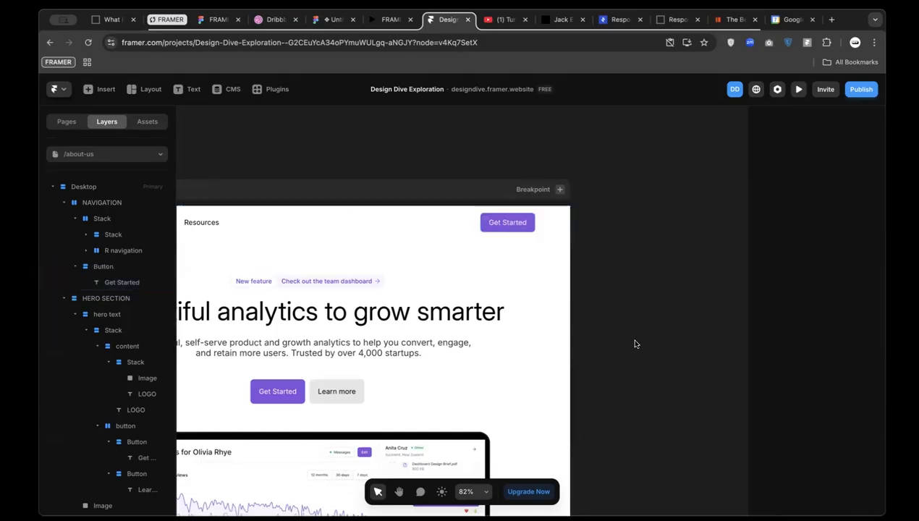
scroll(636, 345, "left", 4)
scroll(636, 346, "down", 2)
scroll(636, 345, "right", 2)
scroll(635, 346, "down", 2)
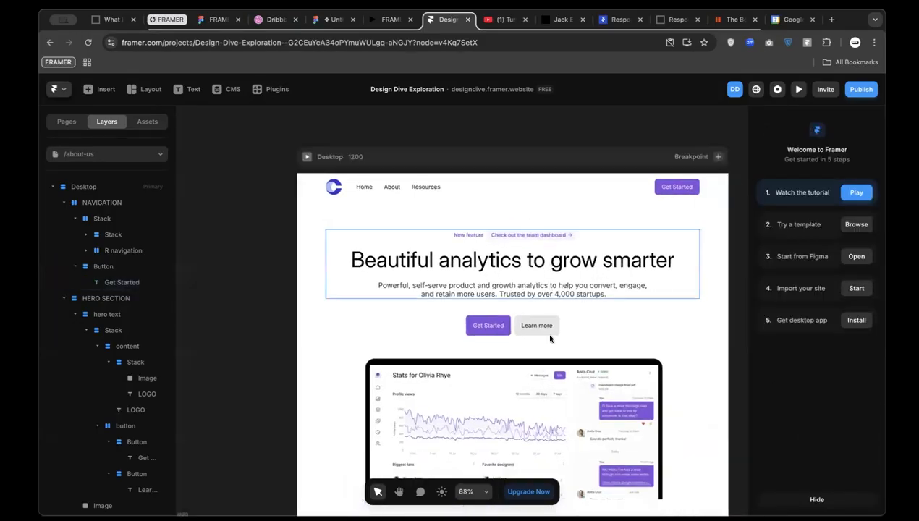
scroll(550, 339, "down", 4)
scroll(550, 338, "down", 2)
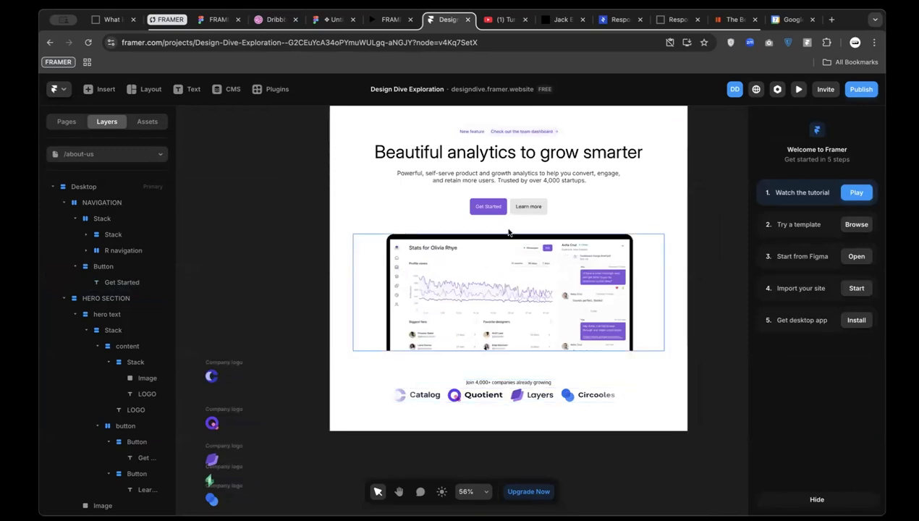
scroll(320, 252, "up", 2)
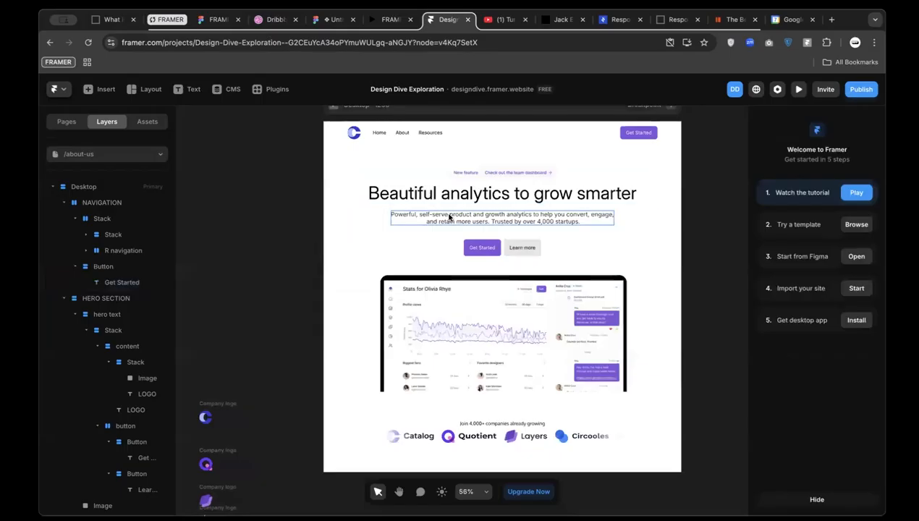
scroll(564, 157, "right", 3)
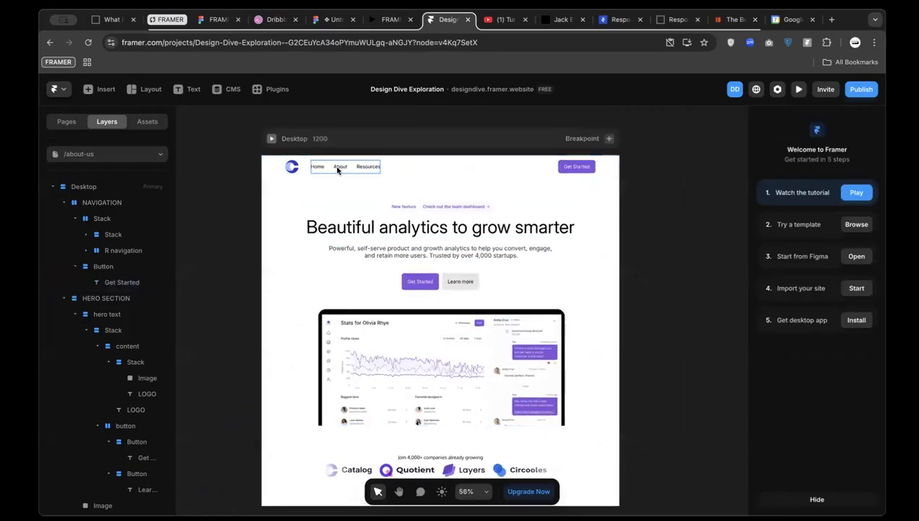
scroll(532, 182, "down", 2, "ctrl")
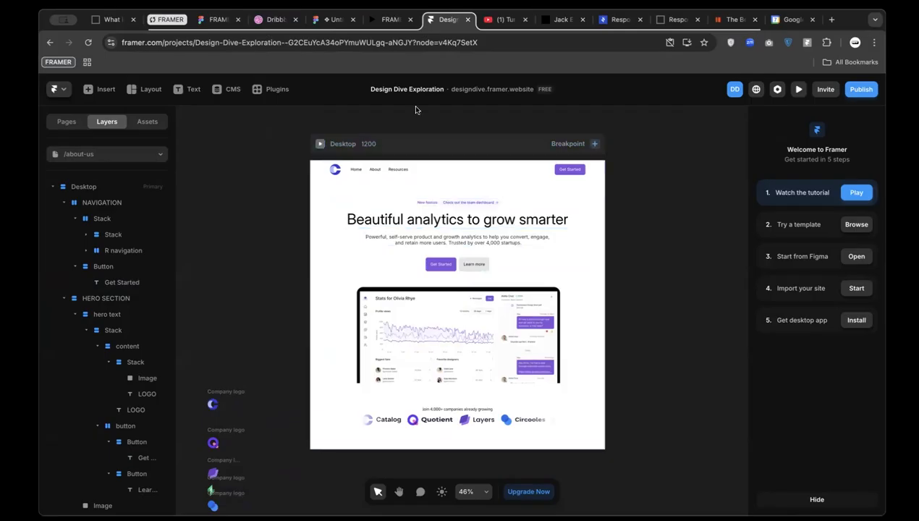
Review the Week 4 Learning Outlines slide in Figma, then go back to Framer
left_click(380, 22)
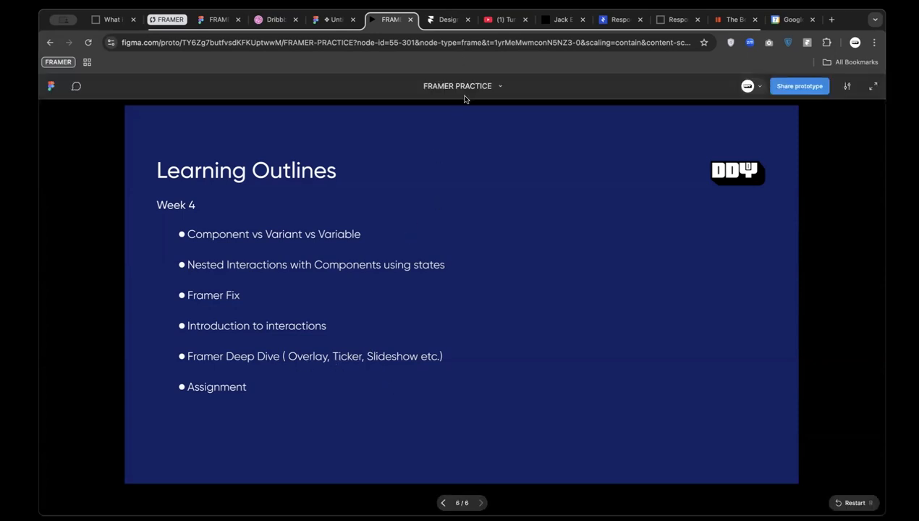
left_click(447, 20)
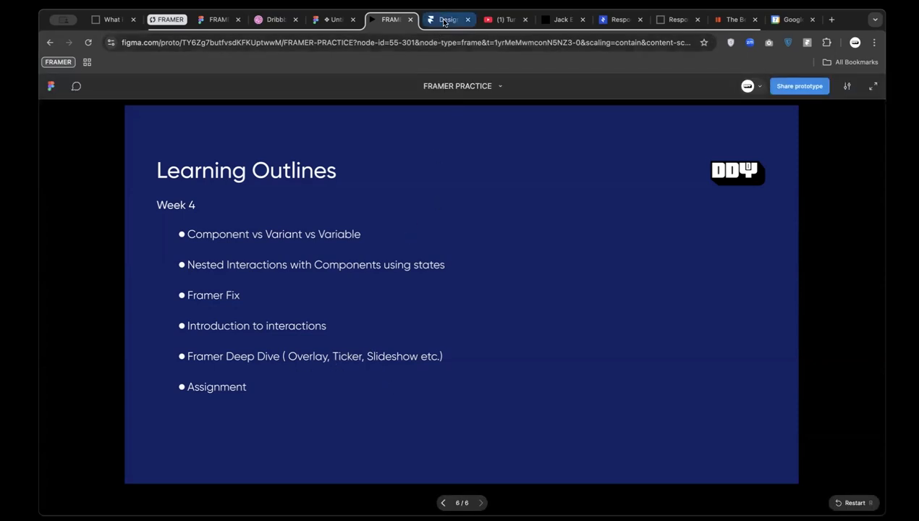
Duplicate HERO SECTION with Cmd+D and move the copy below the logo row
scroll(347, 409, "down", 2)
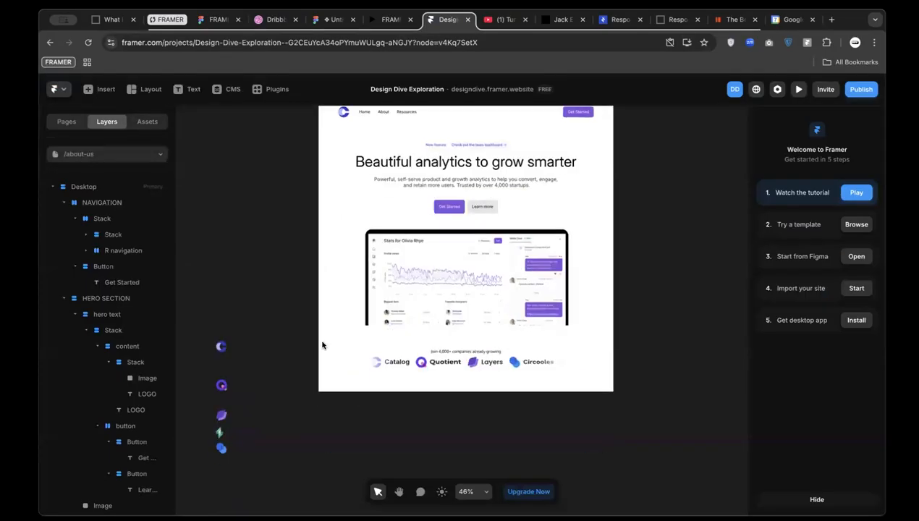
left_click(376, 347)
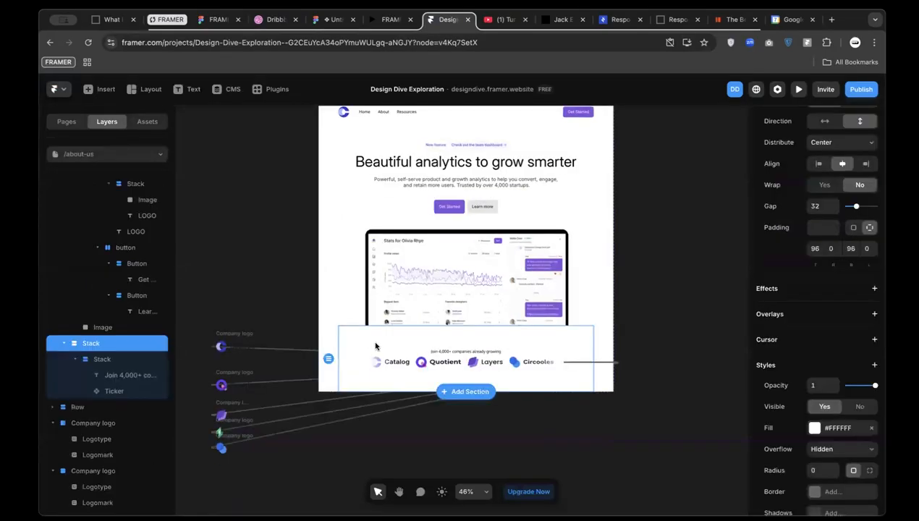
left_click(353, 217)
key("super+d")
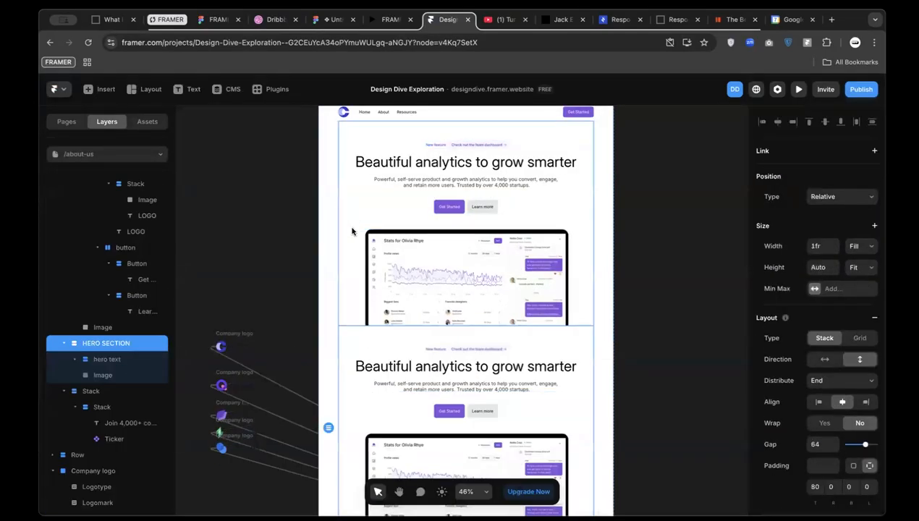
scroll(352, 232, "down", 5)
key("Down")
scroll(353, 231, "down", 1)
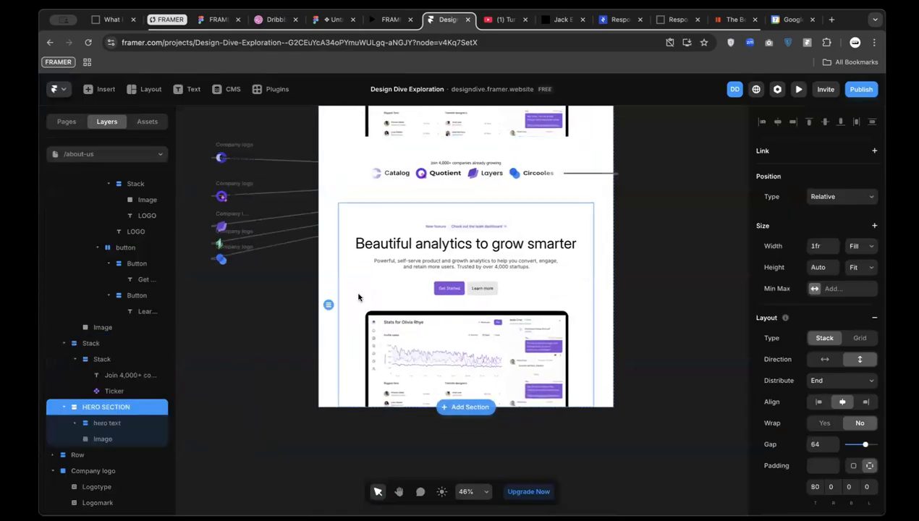
Open the Insert panel and browse its Media tiles
left_click(101, 89)
mouse_move(115, 161)
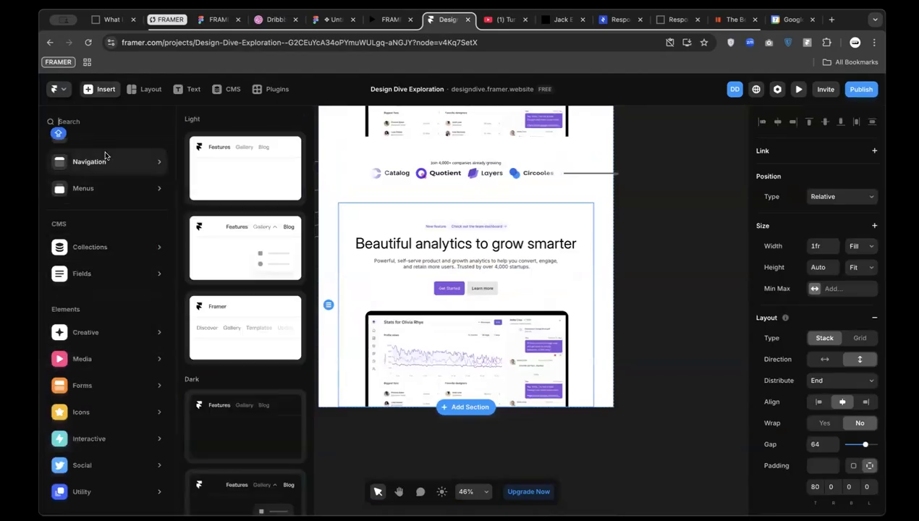
scroll(107, 156, "up", 3)
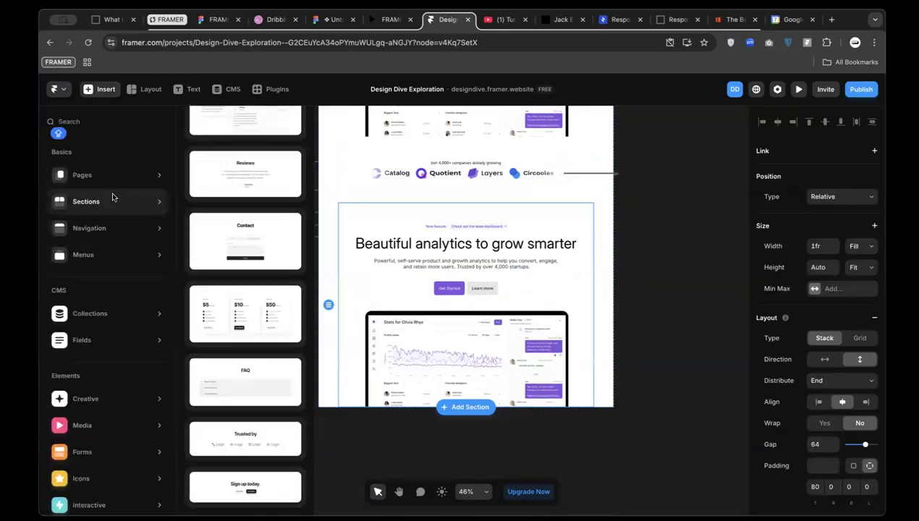
mouse_move(113, 183)
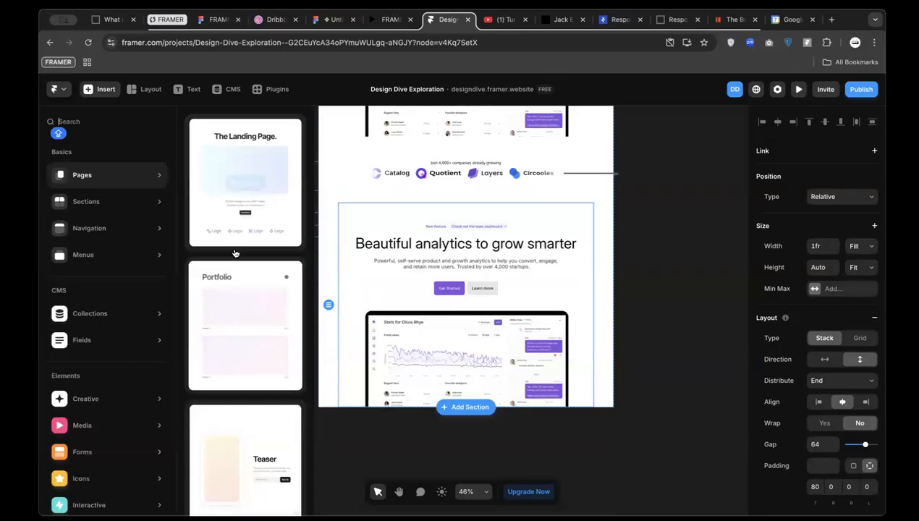
scroll(221, 376, "down", 4)
scroll(221, 376, "down", 3)
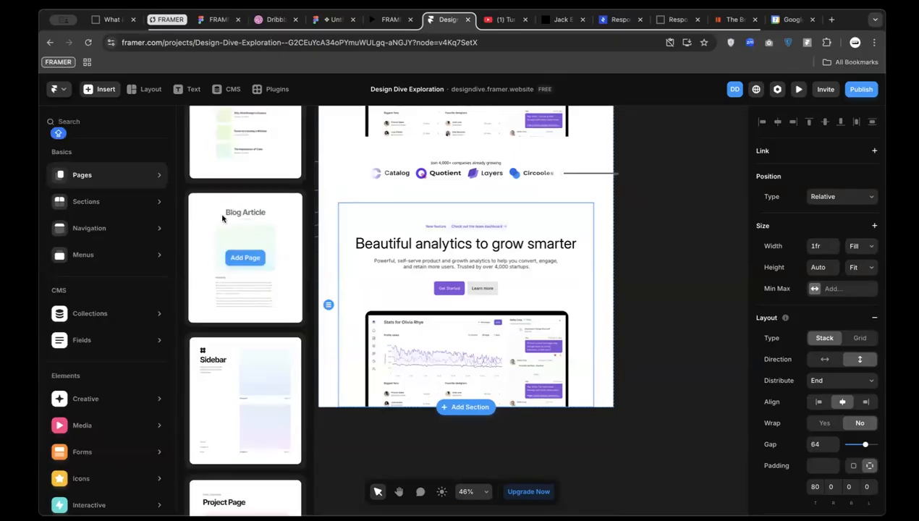
mouse_move(248, 214)
scroll(243, 303, "down", 2)
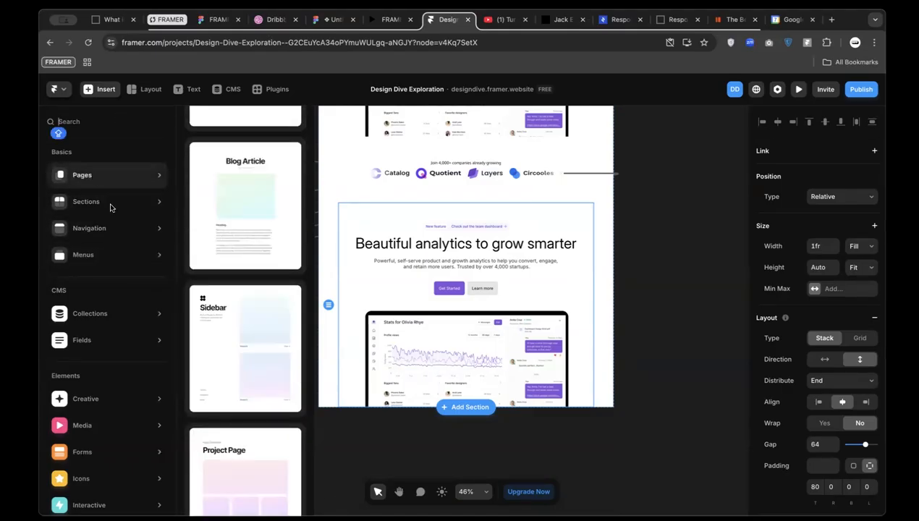
Show Elements › Interactive to reveal the Slideshow and Carousel tiles
mouse_move(115, 257)
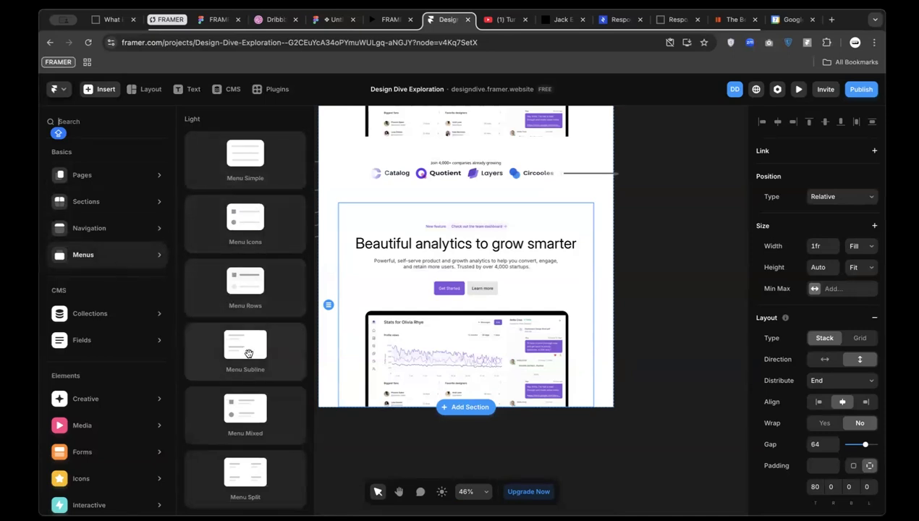
mouse_move(78, 340)
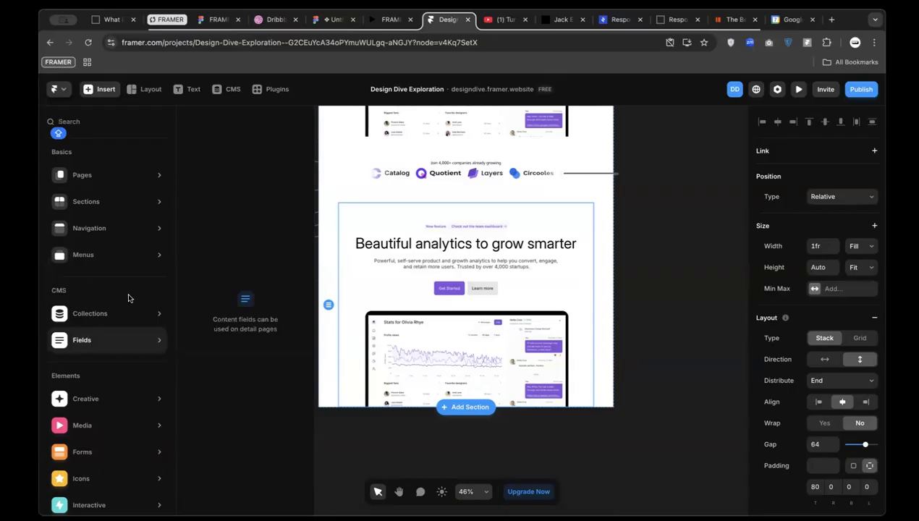
mouse_move(92, 326)
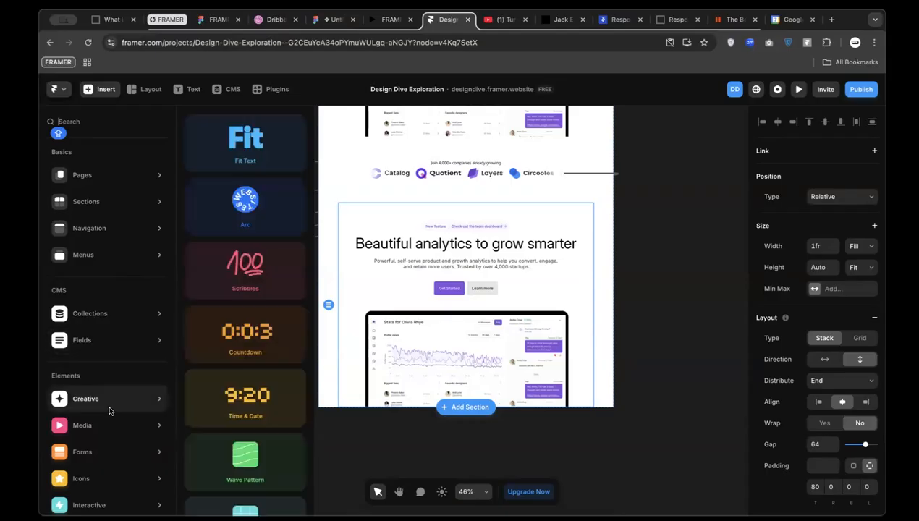
scroll(108, 424, "down", 2)
mouse_move(107, 430)
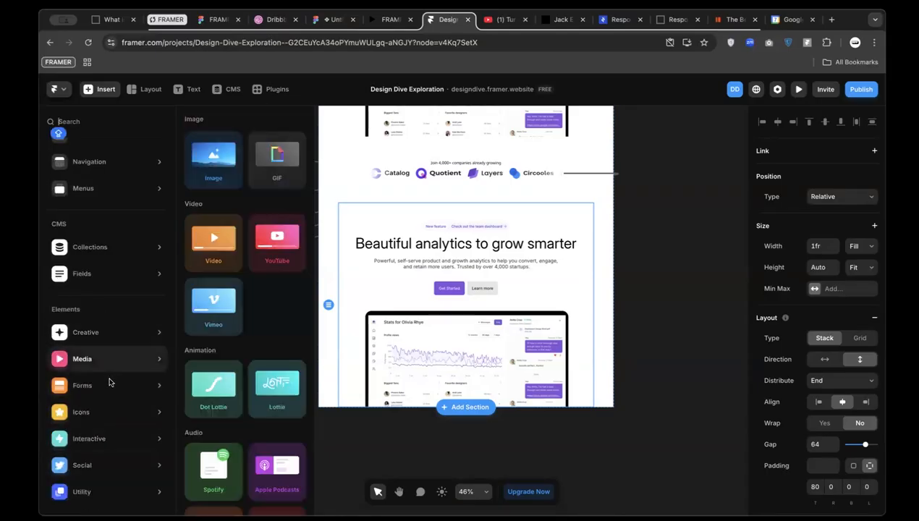
mouse_move(104, 388)
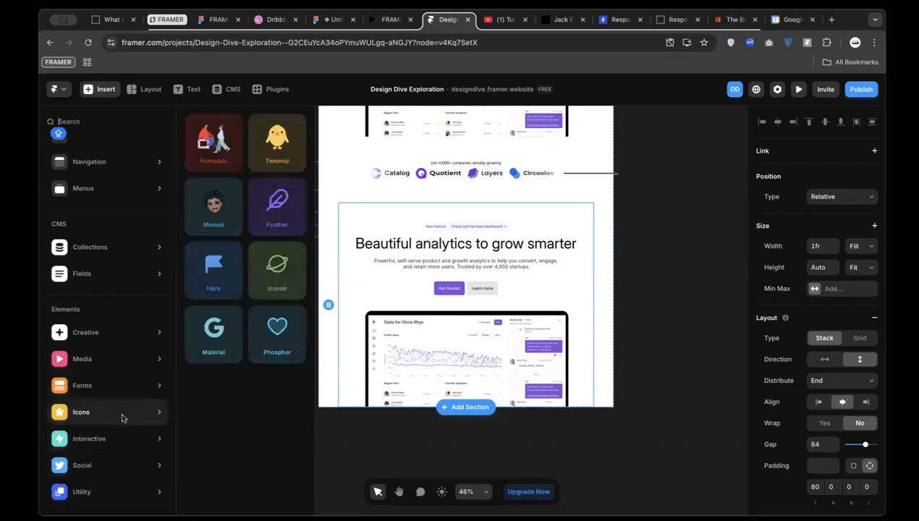
mouse_move(120, 361)
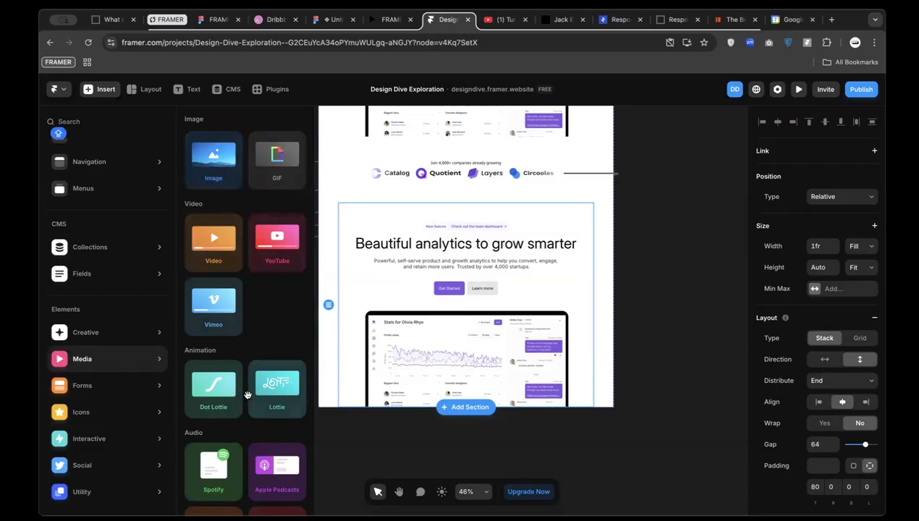
scroll(246, 304, "down", 3)
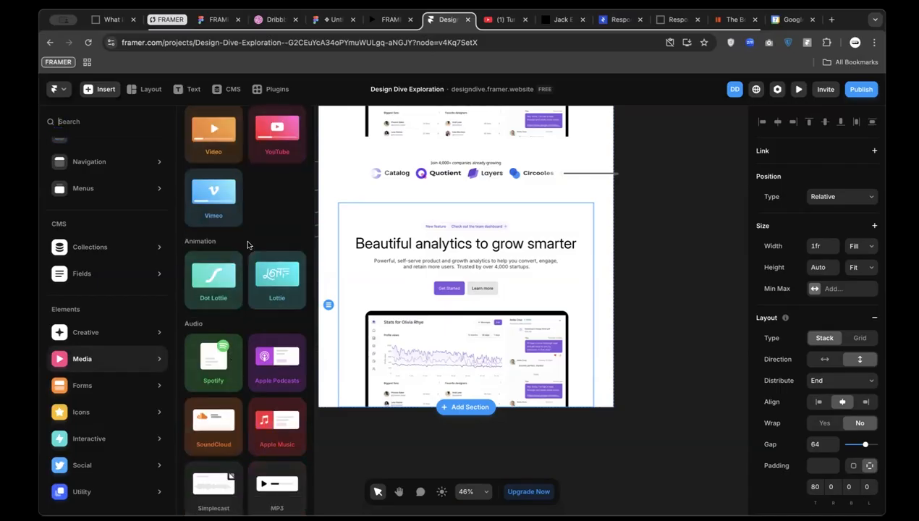
scroll(247, 245, "up", 3)
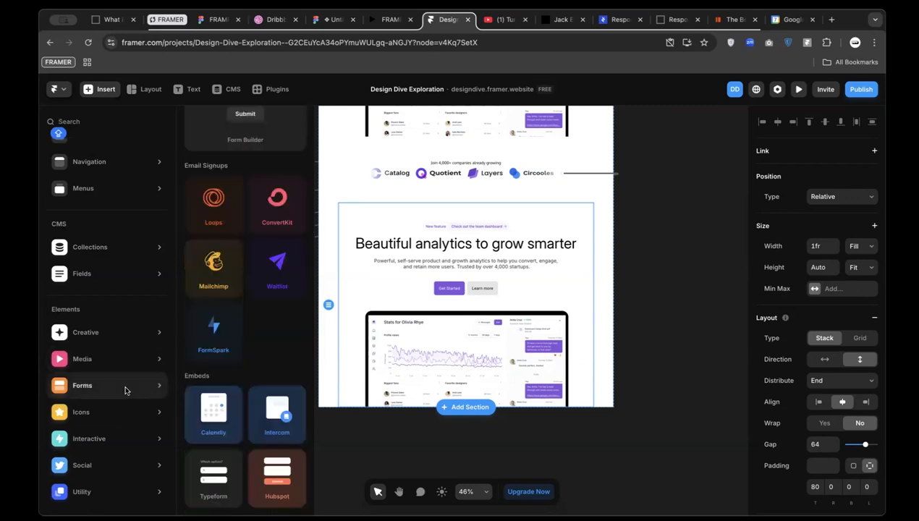
mouse_move(129, 440)
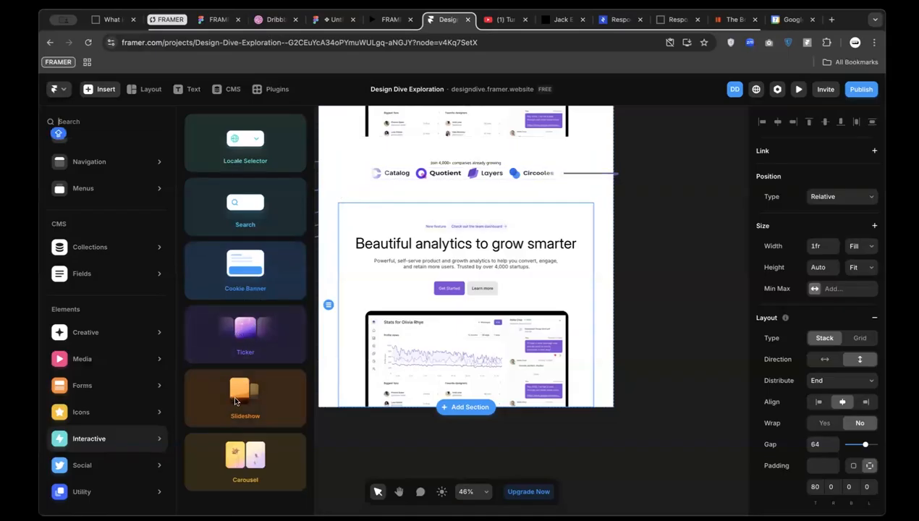
Place a Slideshow below the hero buttons and rename the section 'play section'
left_click_drag(249, 406, 489, 304)
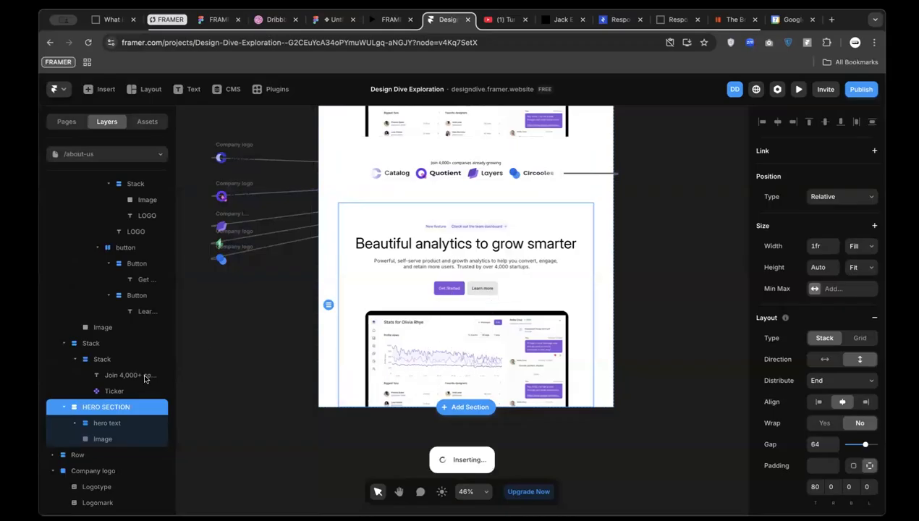
double_click(106, 406)
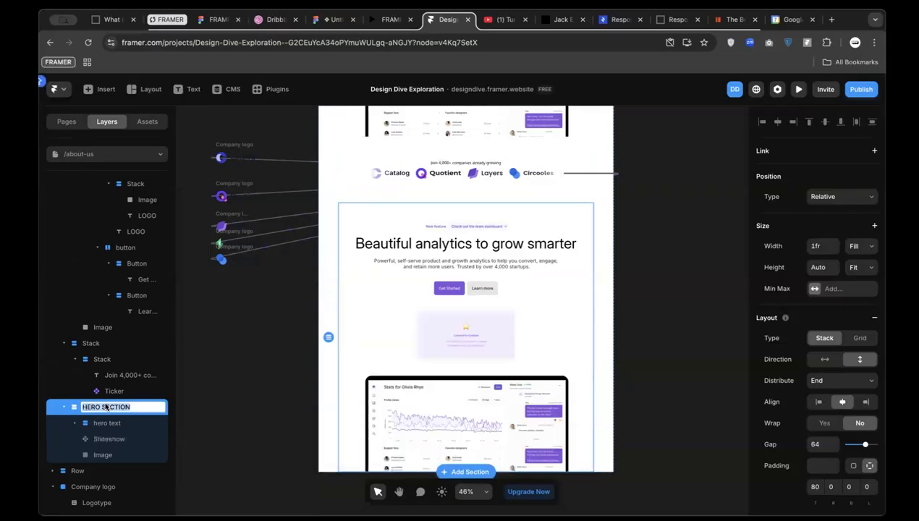
type("play section")
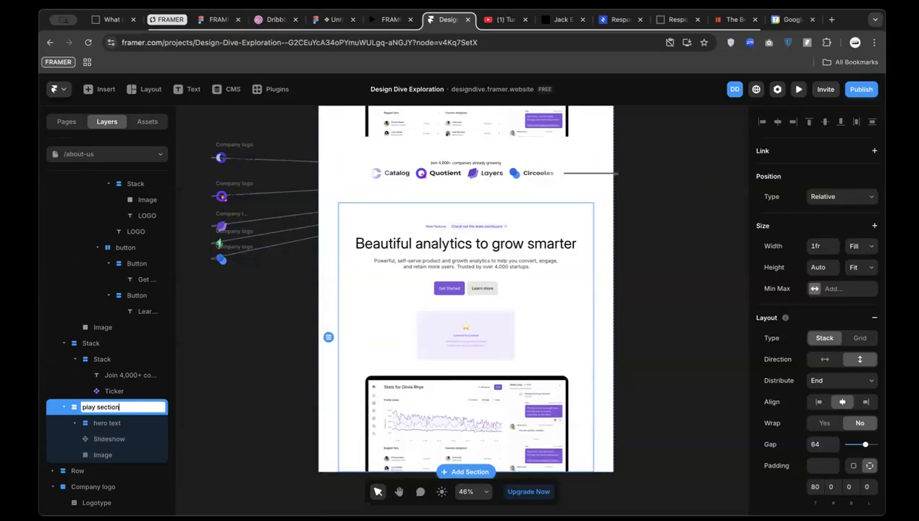
key("Return")
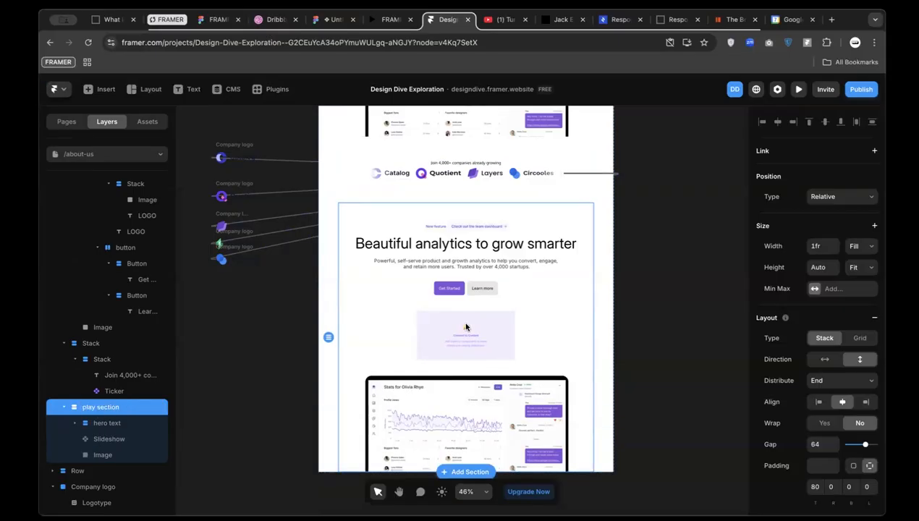
Select the new 400 by 200 Slideshow and look over its settings
left_click(422, 334)
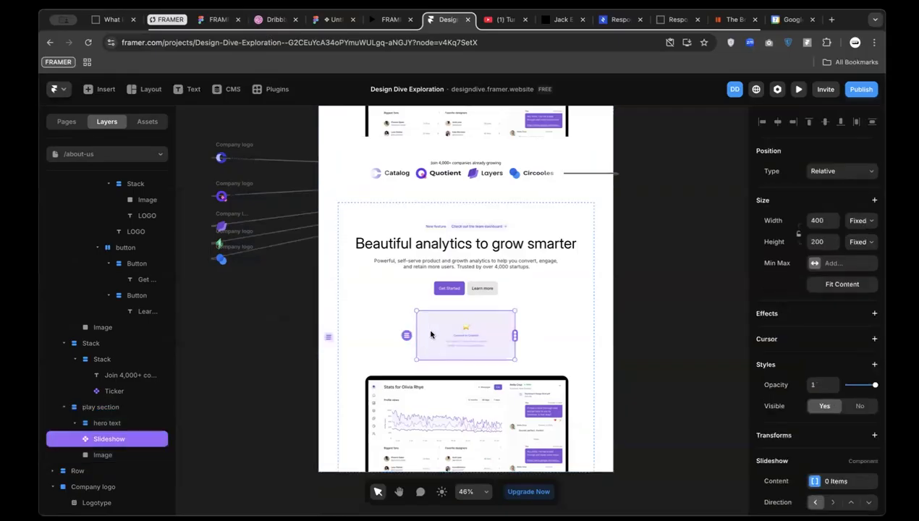
scroll(464, 332, "down", 2)
scroll(550, 304, "left", 8)
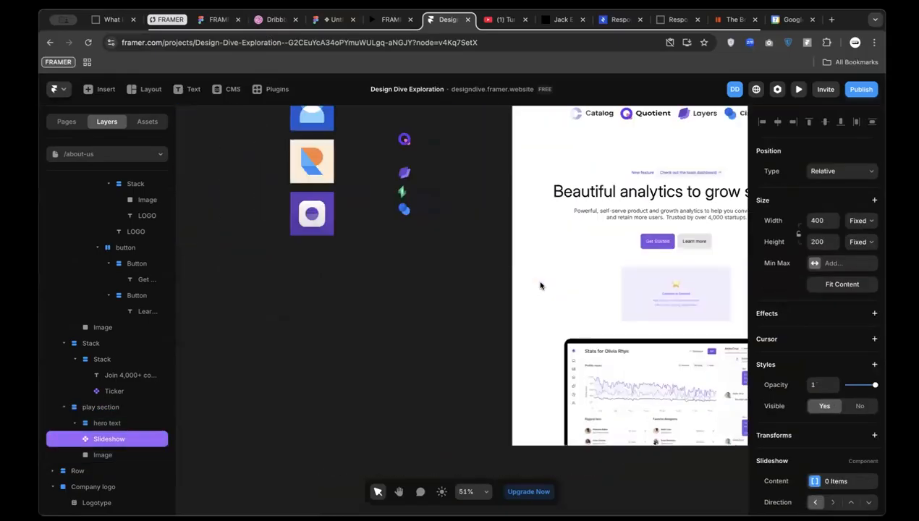
scroll(657, 282, "up", 5)
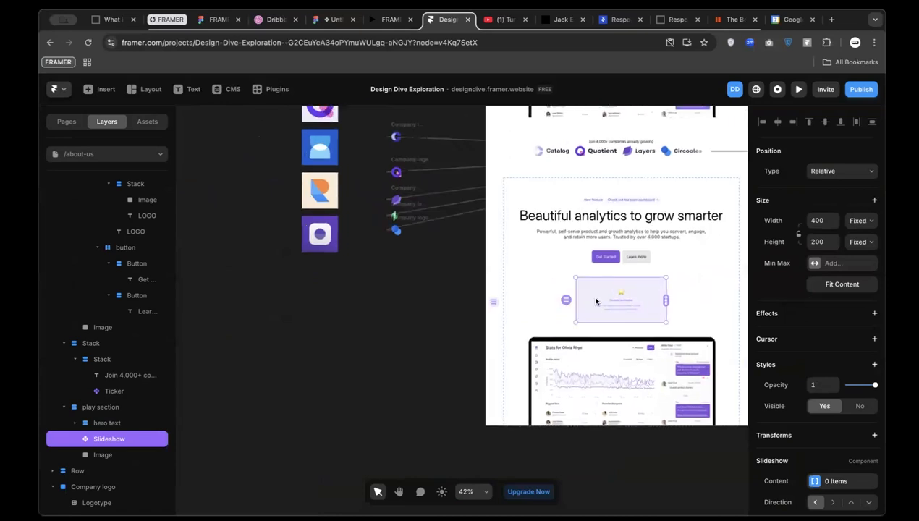
scroll(655, 304, "down", 2)
scroll(655, 304, "right", 3)
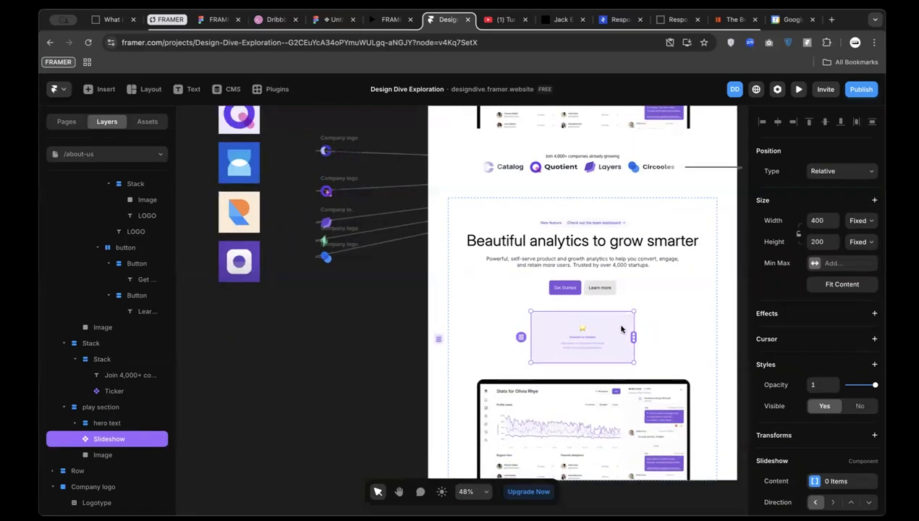
scroll(633, 338, "down", 4)
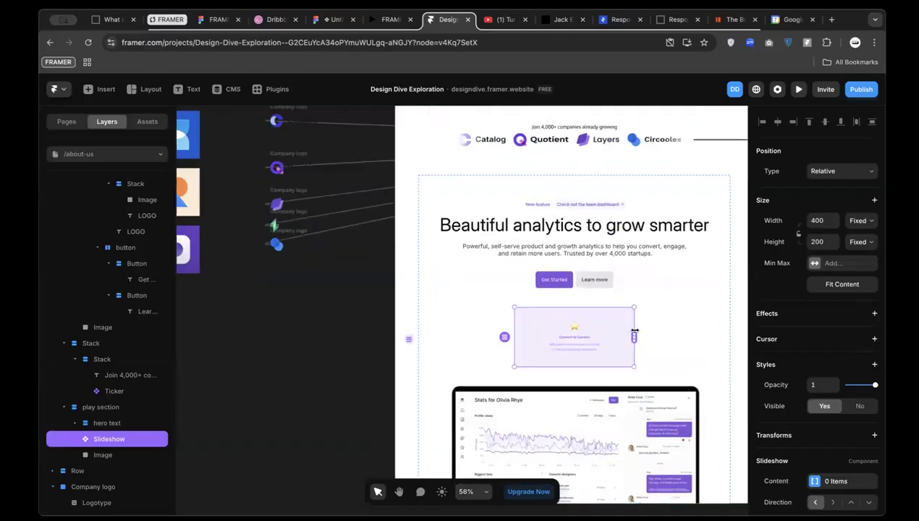
scroll(634, 335, "up", 2)
Try linking the logo stack into the Slideshow as content, then undo it
left_click_drag(634, 335, 291, 278)
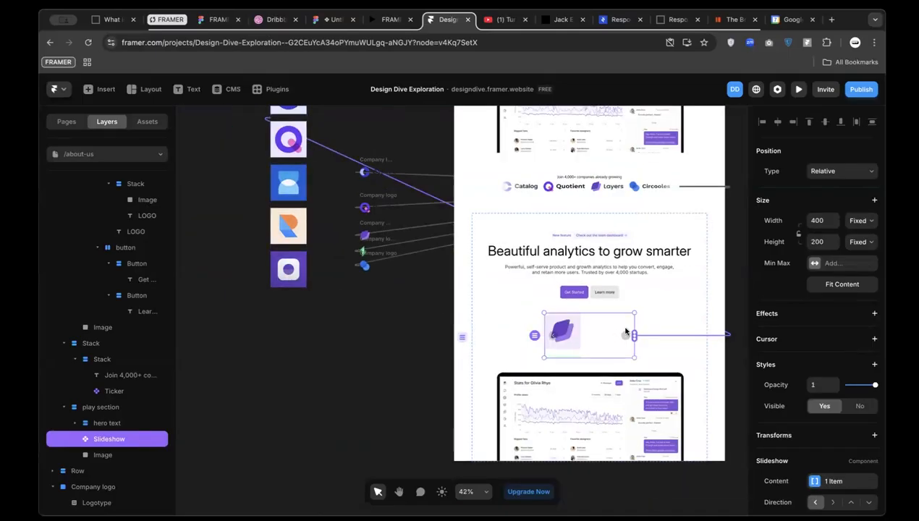
left_click_drag(634, 335, 298, 193)
key("ctrl+z")
Remove the Row wrapper so its eight logos become separate frames
left_click(227, 226)
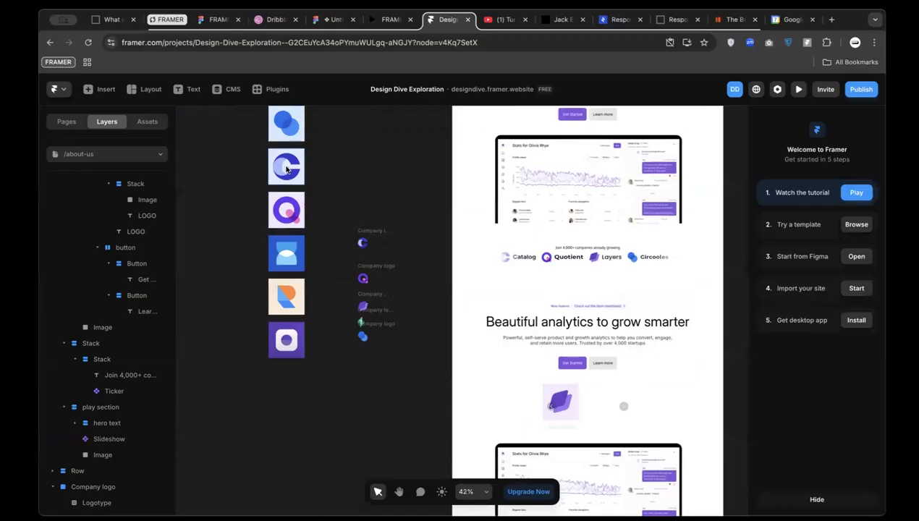
left_click(290, 182)
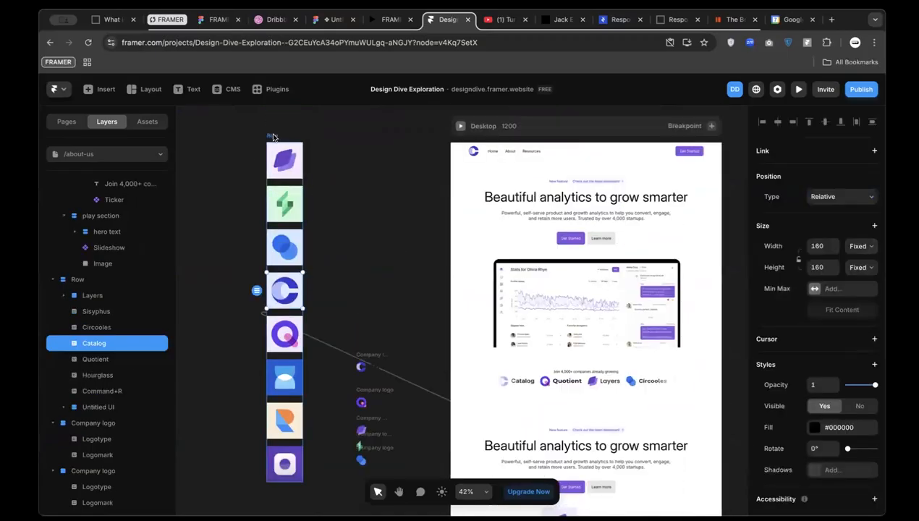
left_click(273, 136)
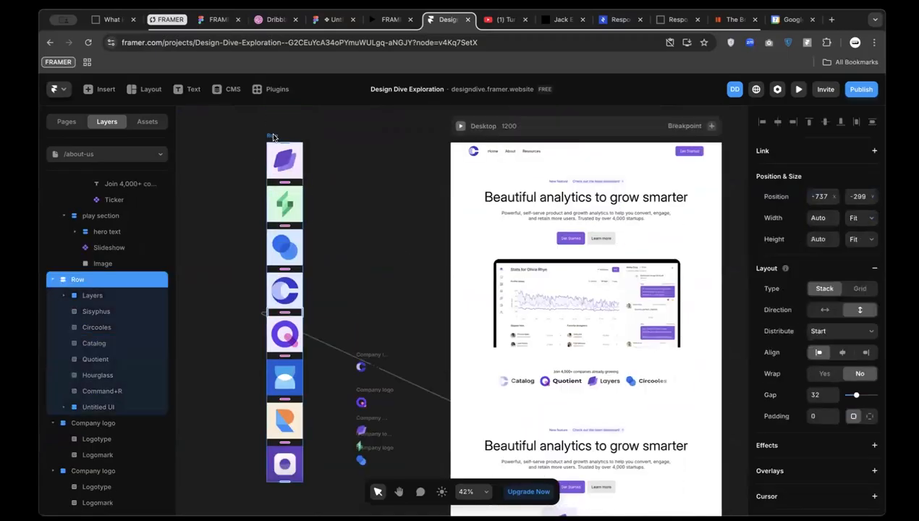
key("super+BackSpace")
Move the Layers logo up out of the logo column
left_click(226, 183)
left_click(289, 157, "super")
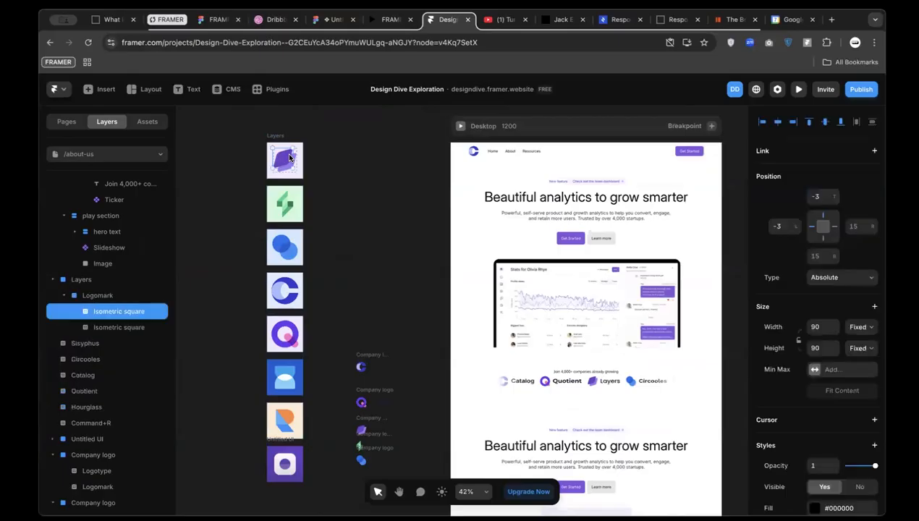
left_click_drag(274, 139, 327, 149)
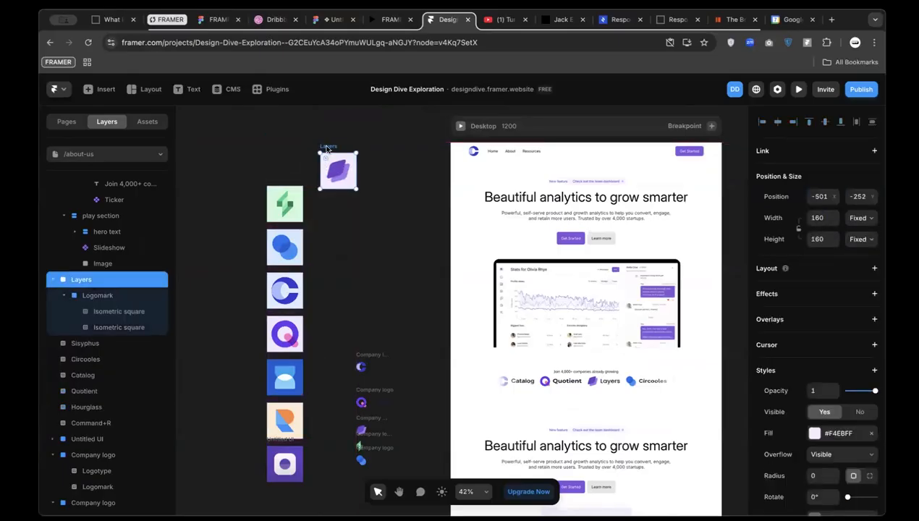
Link the Slideshow to the top logo as content
scroll(327, 148, "down", 2)
scroll(564, 495, "down", 2)
left_click(569, 358)
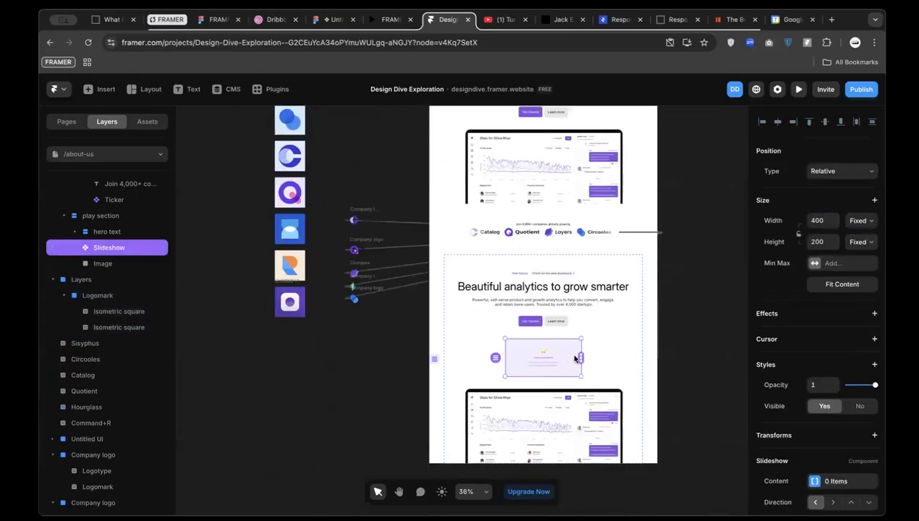
scroll(577, 358, "down", 2)
left_click_drag(579, 356, 338, 201)
Move the Untitled UI logo out below the column on its own
left_click(336, 289)
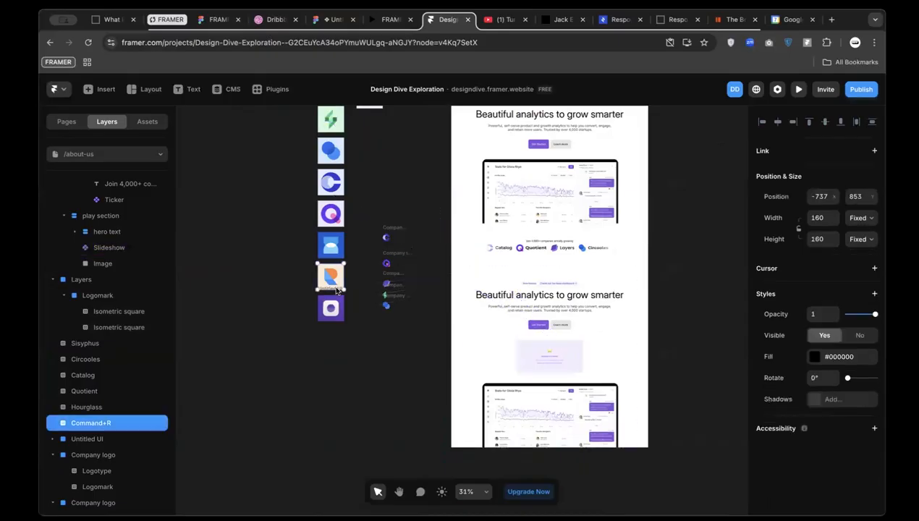
scroll(318, 322, "up", 2)
left_click(316, 330)
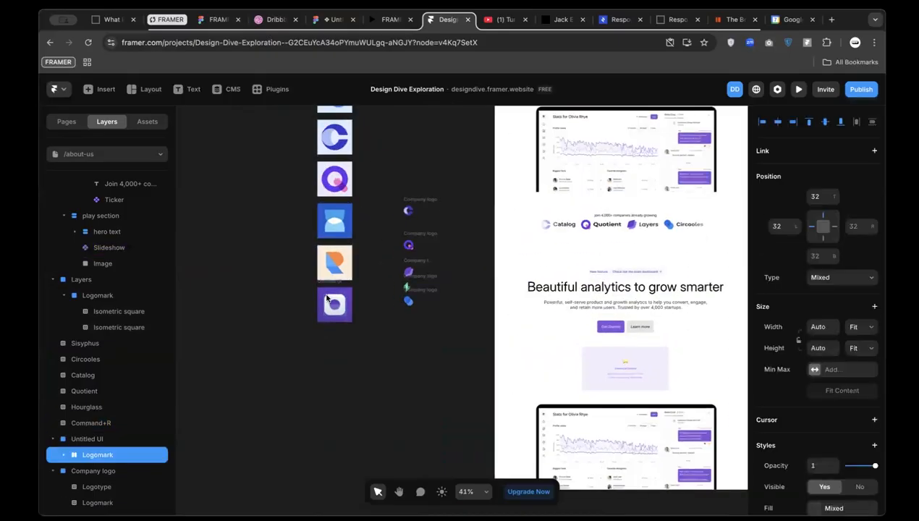
left_click_drag(327, 284, 359, 351)
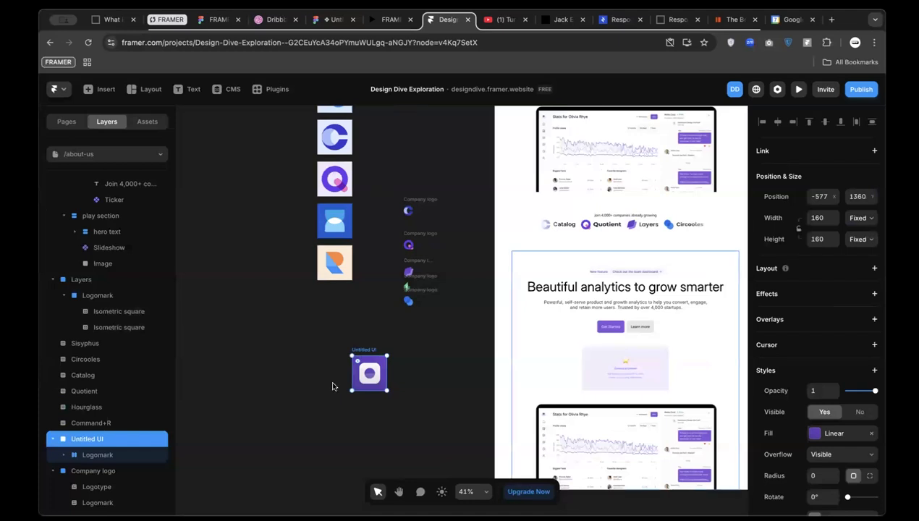
right_click(363, 353)
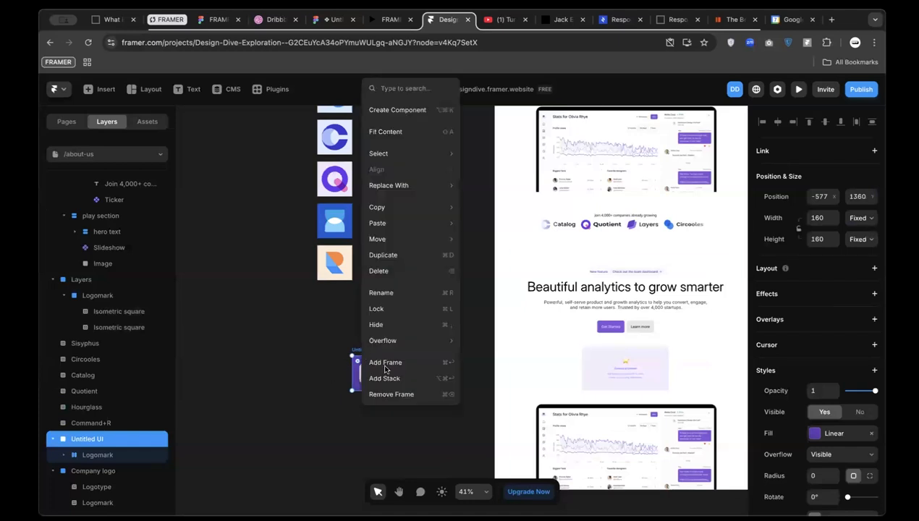
left_click(386, 362)
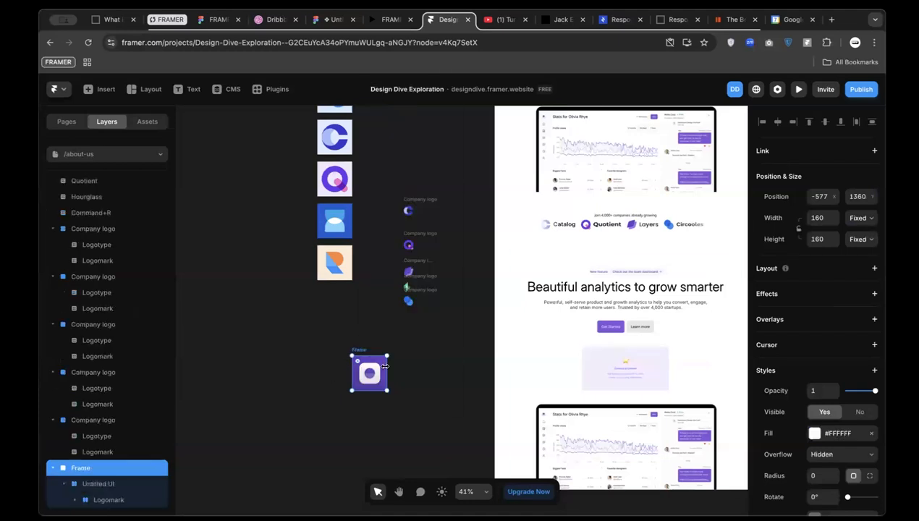
left_click(660, 365)
left_click_drag(670, 370, 370, 371)
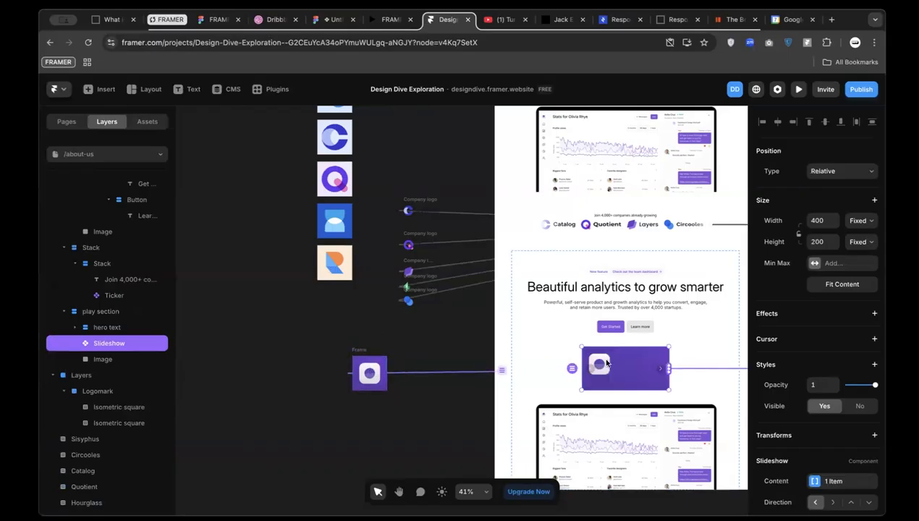
left_click(372, 371)
scroll(372, 370, "up", 2)
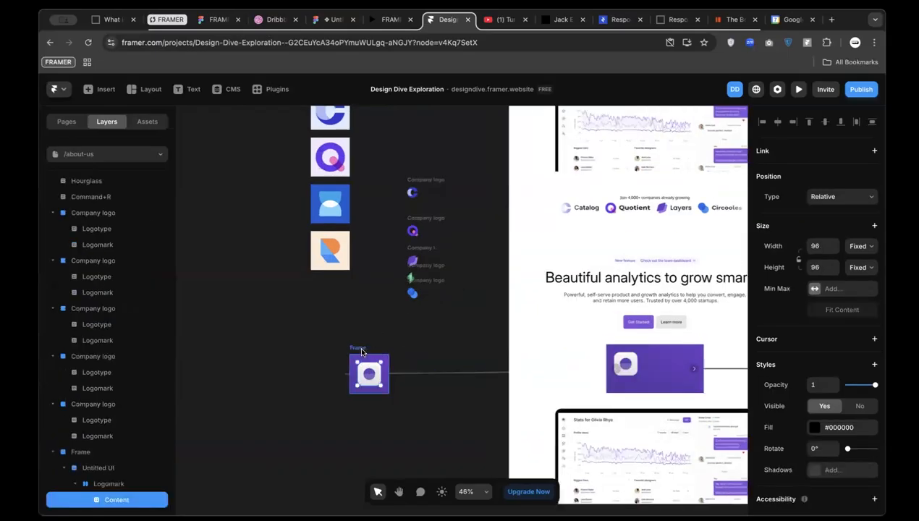
key("ctrl+z")
left_click(359, 346)
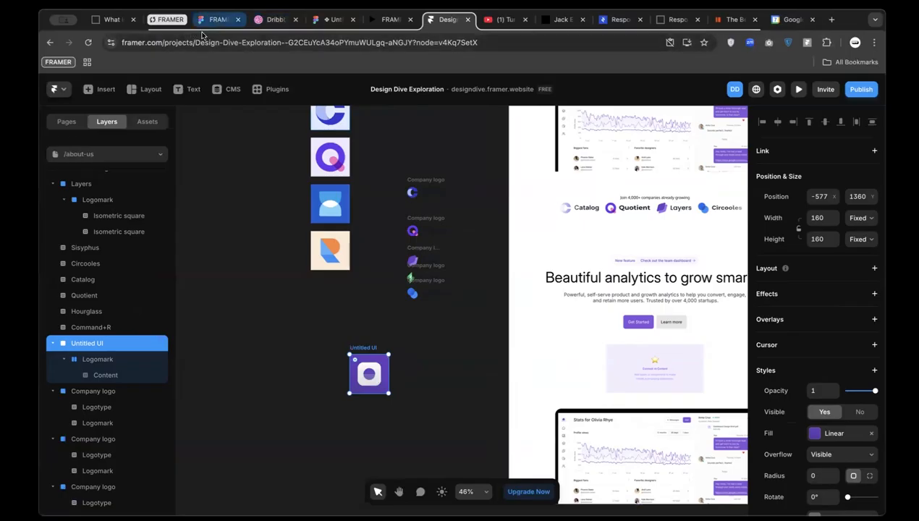
Open the Assignment page in the FRAMER PRACTICE Figma file
left_click(206, 21)
left_click(62, 139)
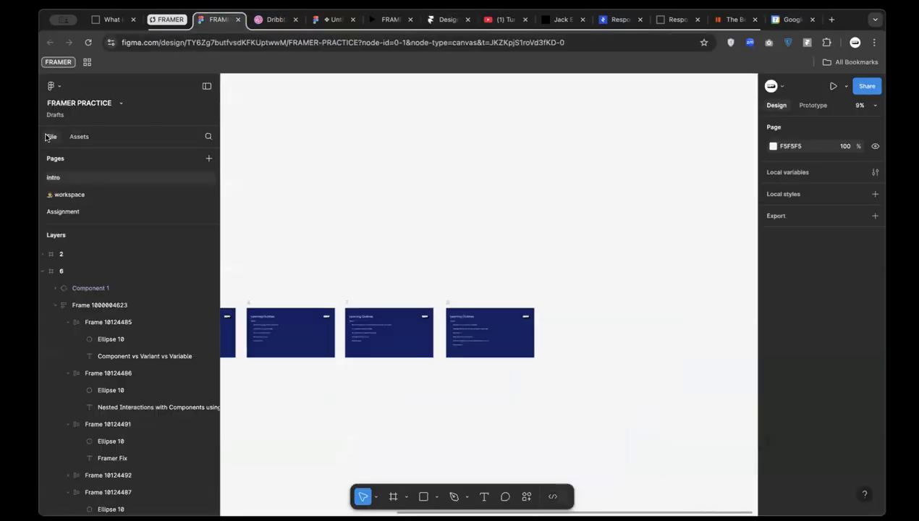
left_click(134, 210)
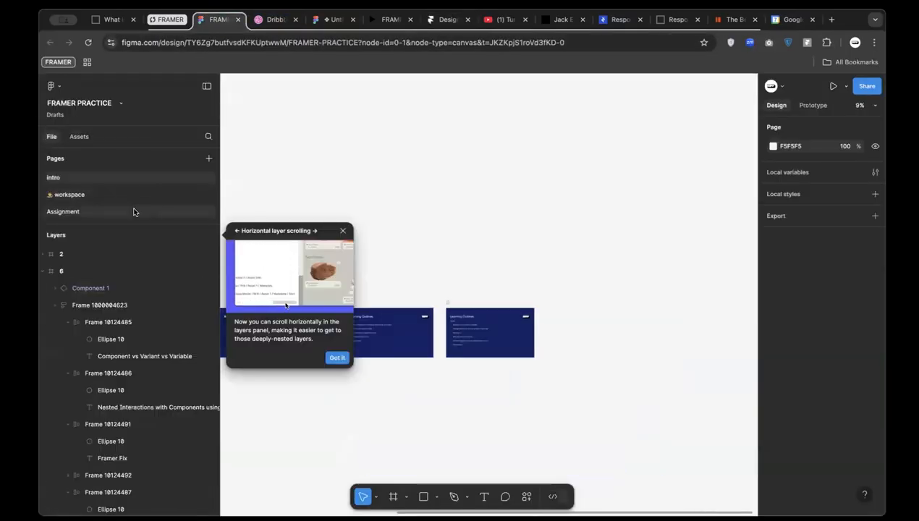
scroll(457, 294, "down", 5)
scroll(573, 234, "right", 4)
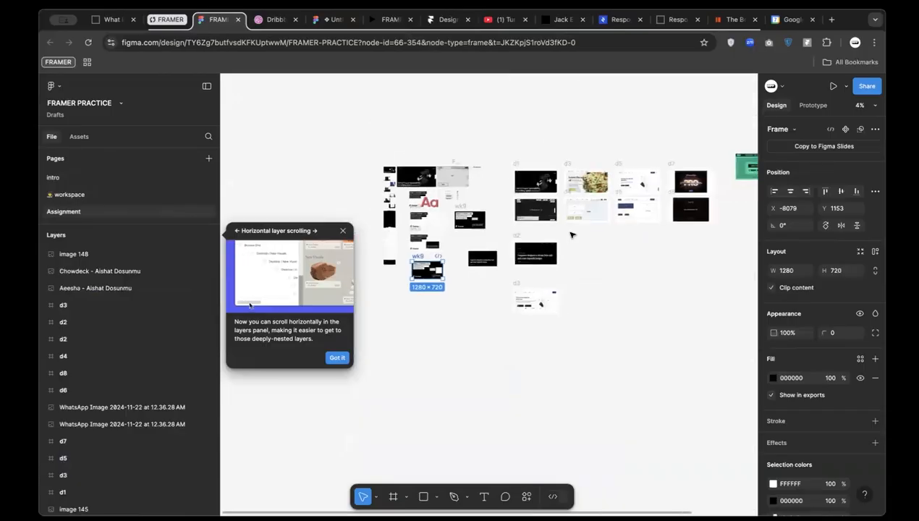
scroll(595, 235, "up", 2)
scroll(637, 228, "up", 3)
Copy the Chowdeck 'You don chow?' image as a PNG and return to Framer
left_click(687, 196)
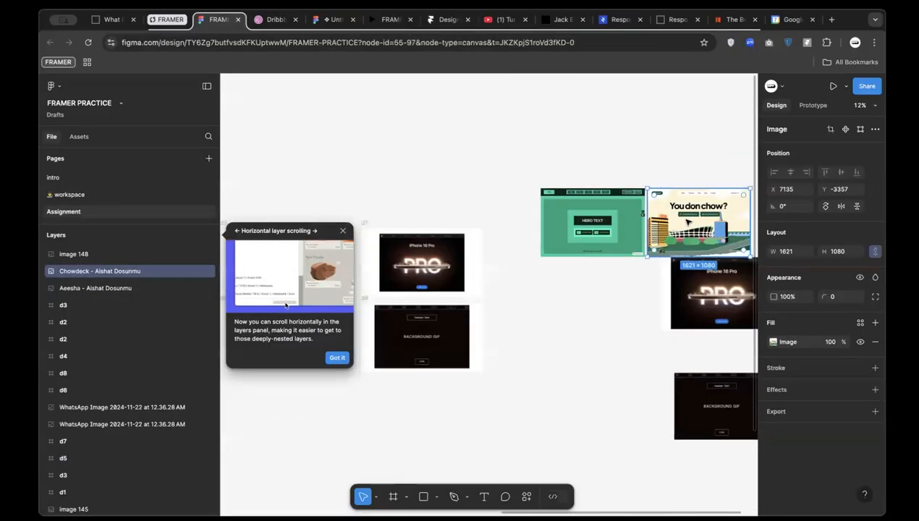
right_click(689, 176)
mouse_move(760, 229)
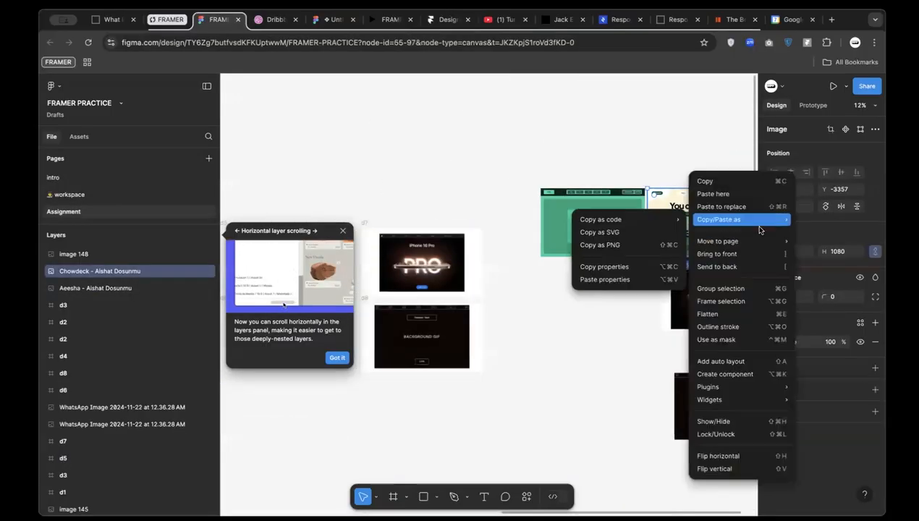
left_click(637, 245)
left_click(430, 20)
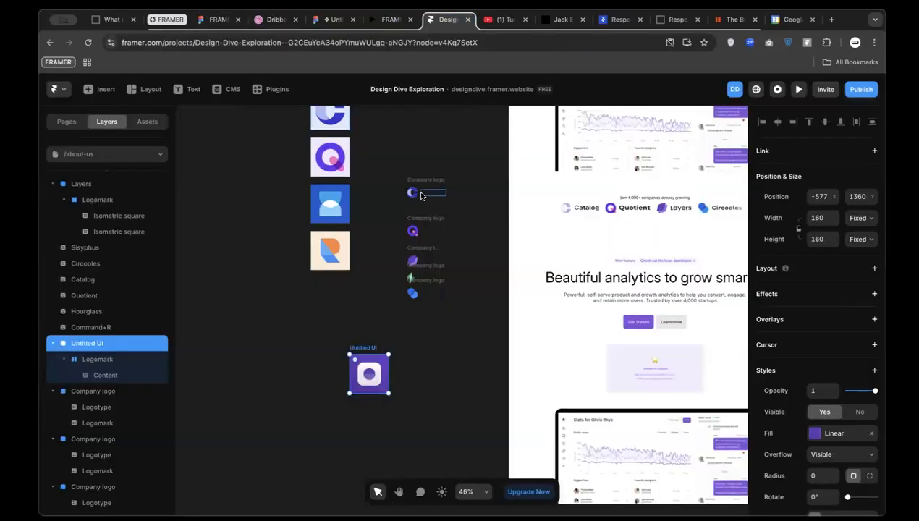
Paste two Get Started buttons onto empty canvas space, then switch back to Figma
scroll(421, 195, "down", 2)
left_click(265, 322)
key("super+v")
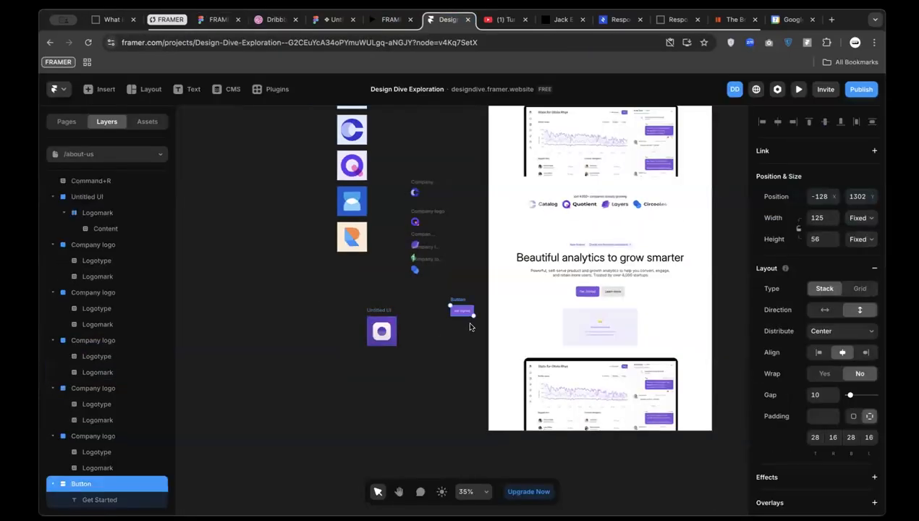
left_click(414, 324)
key("super+v")
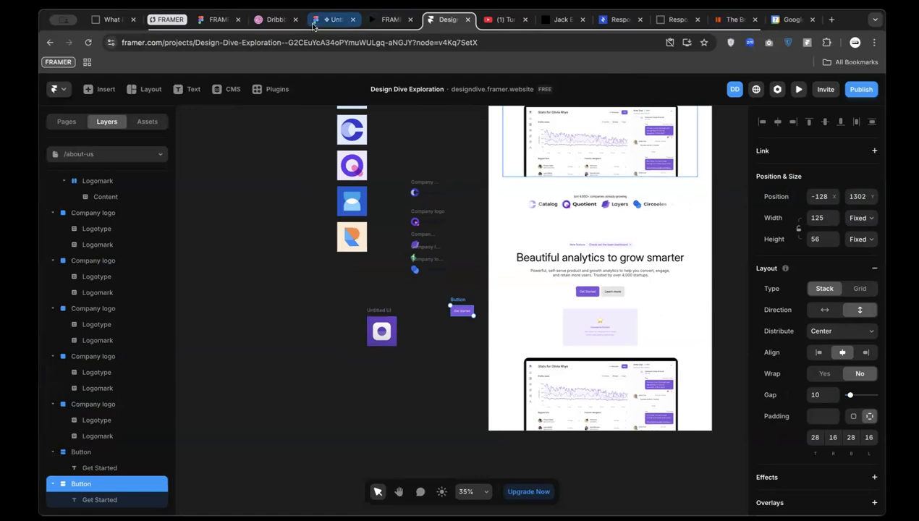
left_click(217, 19)
Copy the Chowdeck image as PNG from its context menu after Cmd+C fails, then return to Framer
key("super+c")
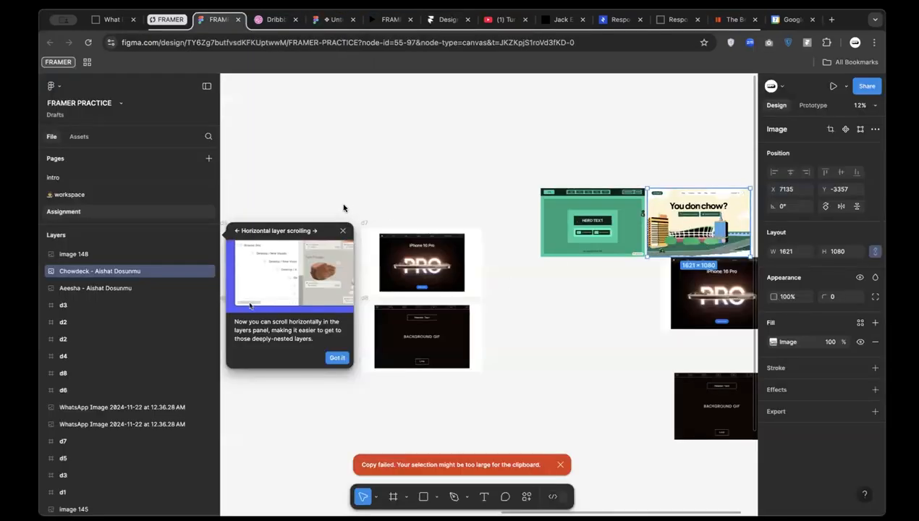
right_click(694, 231)
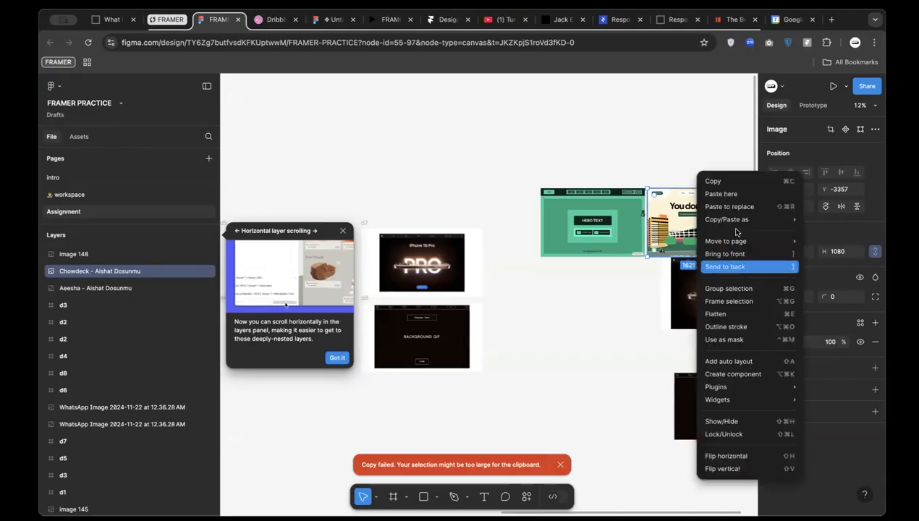
mouse_move(745, 219)
left_click(657, 244)
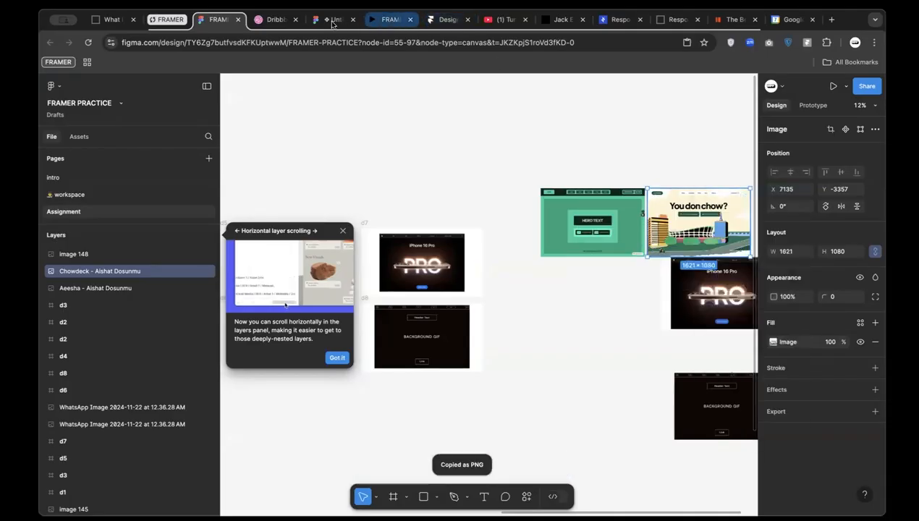
left_click(440, 21)
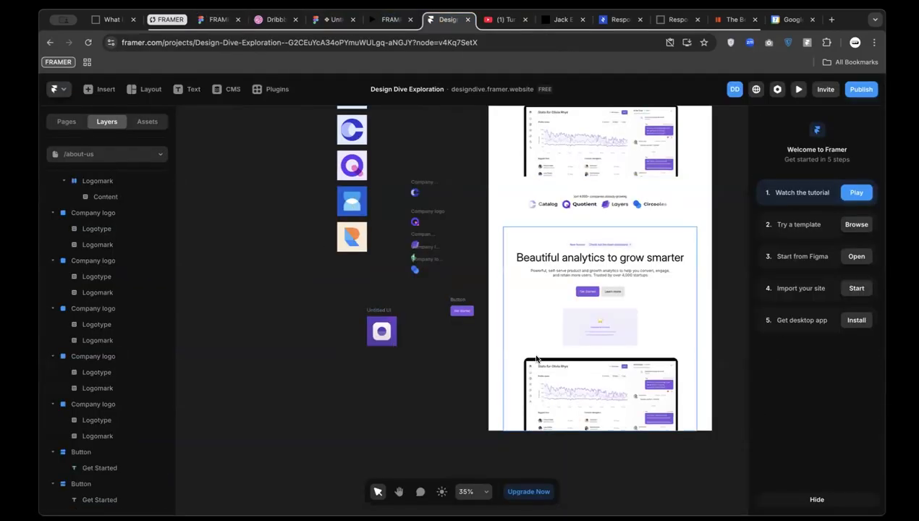
Add the pasted Chowdeck image as the Slideshow's first item
scroll(366, 402, "down", 3)
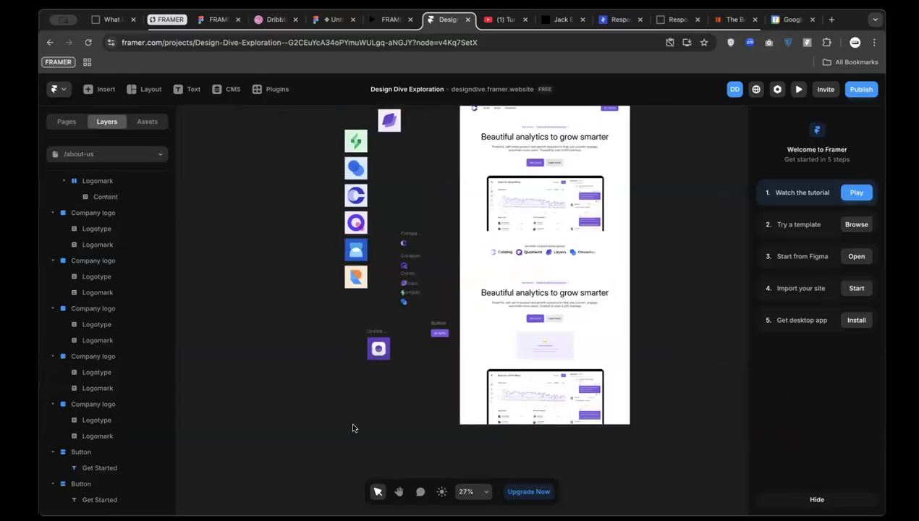
left_click(551, 345)
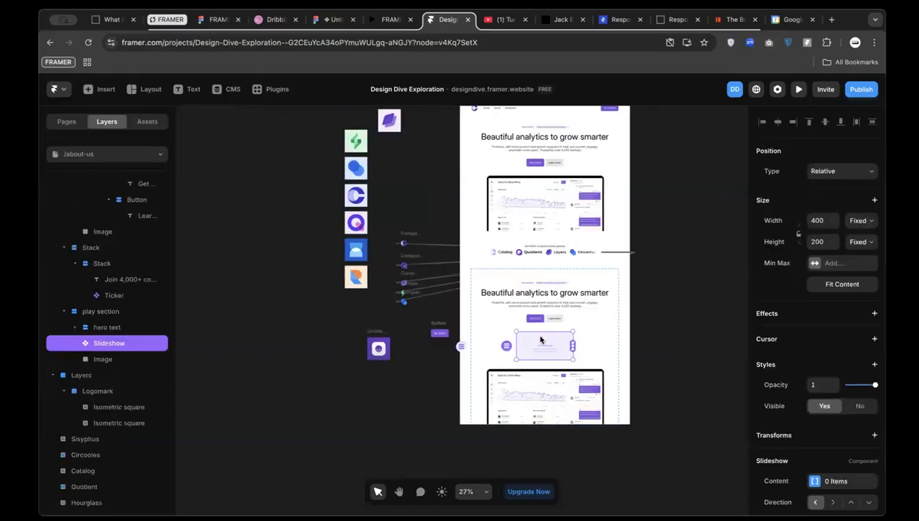
left_click(355, 159)
left_click(562, 348)
left_click_drag(573, 346, 527, 334)
left_click_drag(357, 181, 333, 257)
left_click(550, 346)
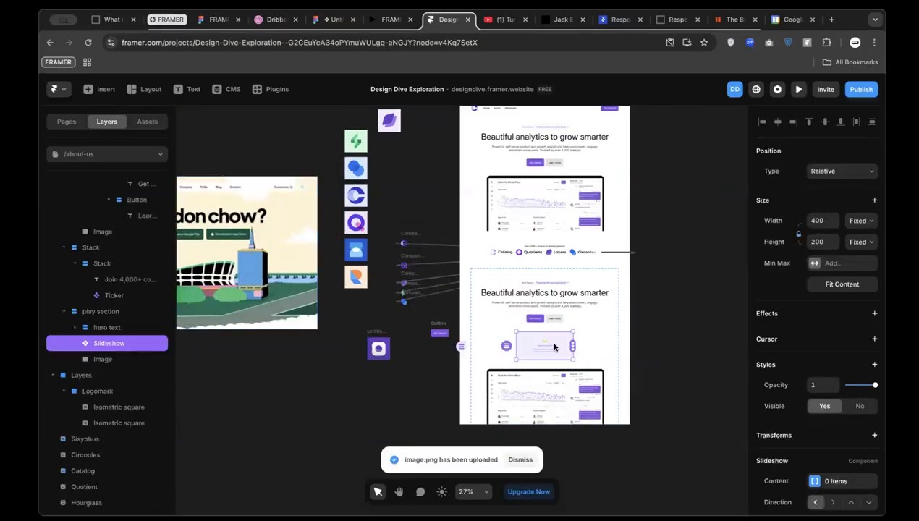
left_click_drag(573, 346, 283, 278)
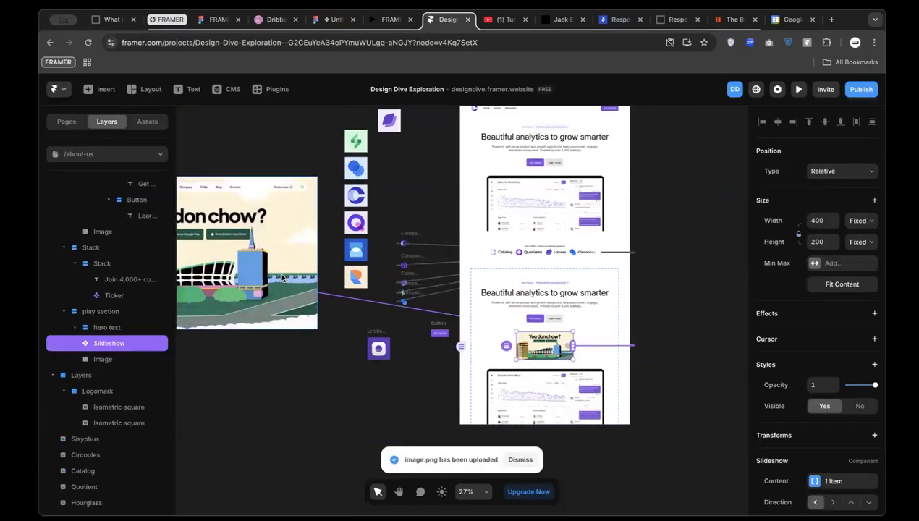
Duplicate the Chowdeck image into three stacked copies, the middle one at Y 1463
scroll(558, 350, "left", 5)
left_click(319, 202)
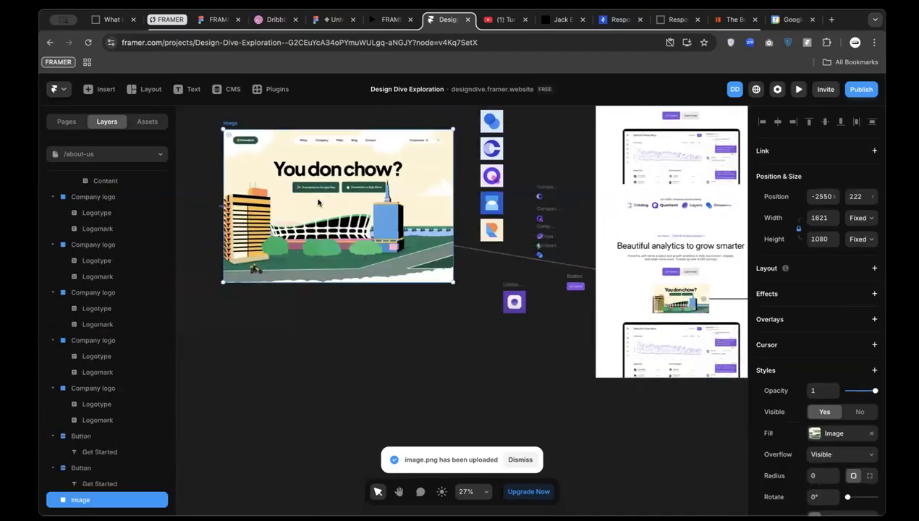
left_click_drag(318, 203, 317, 426)
scroll(317, 426, "down", 3)
left_click_drag(327, 361, 326, 463)
left_click_drag(355, 429, 355, 461)
left_click_drag(422, 299, 423, 250)
Connect the middle and bottom image copies to the Slideshow as its second and third slides
left_click(684, 181)
left_click_drag(573, 244, 426, 276)
left_click_drag(693, 184, 405, 426)
scroll(543, 185, "up", 4)
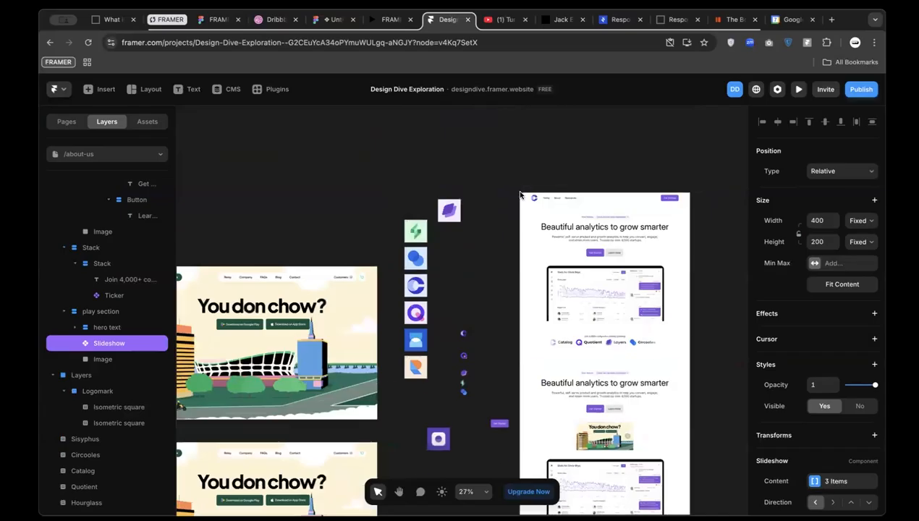
left_click(530, 176)
Click through three Slideshow slides in the preview, then return to the editor
scroll(567, 336, "down", 12)
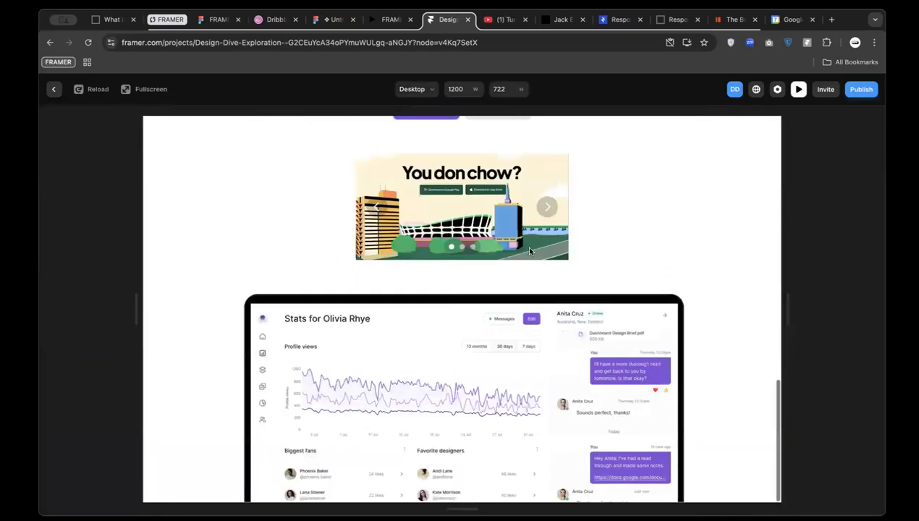
left_click(547, 213)
left_click(547, 211)
left_click(547, 210)
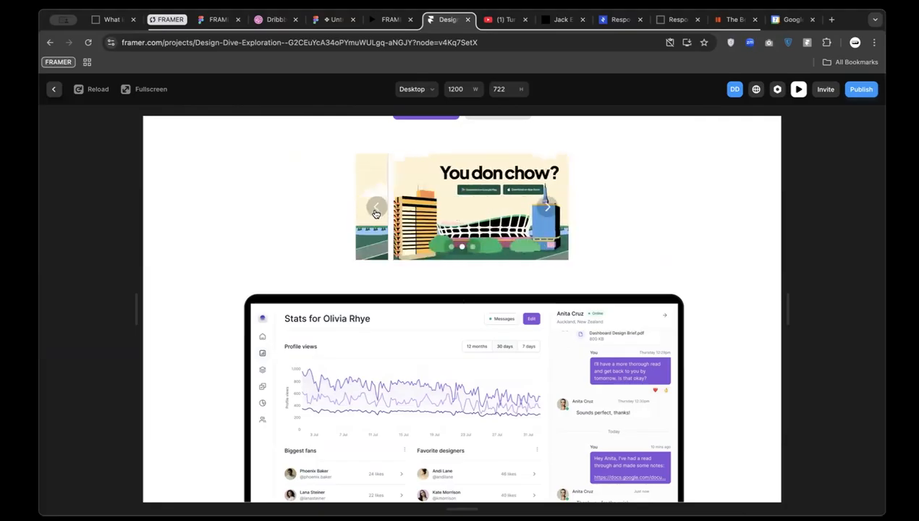
left_click(54, 89)
Set the Slideshow to slide upward vertically and make it draggable
scroll(595, 345, "up", 3)
scroll(595, 345, "down", 1)
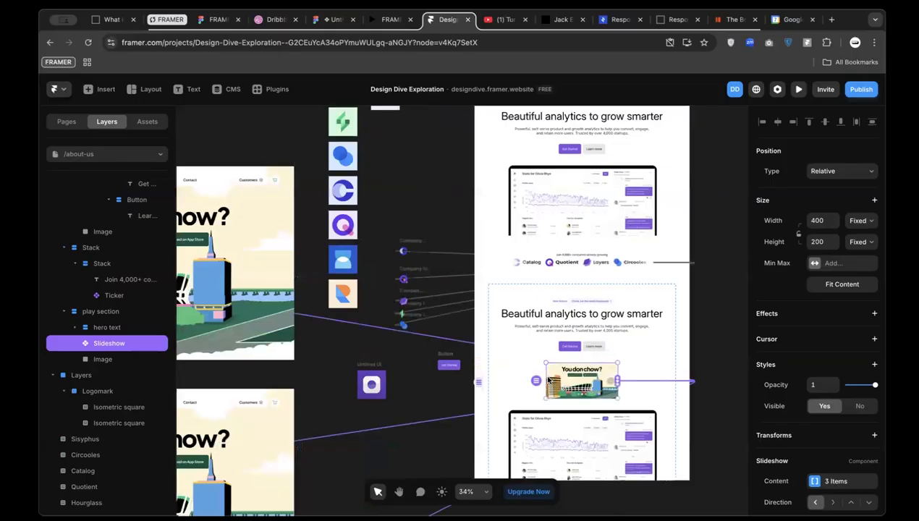
scroll(727, 384, "down", 1)
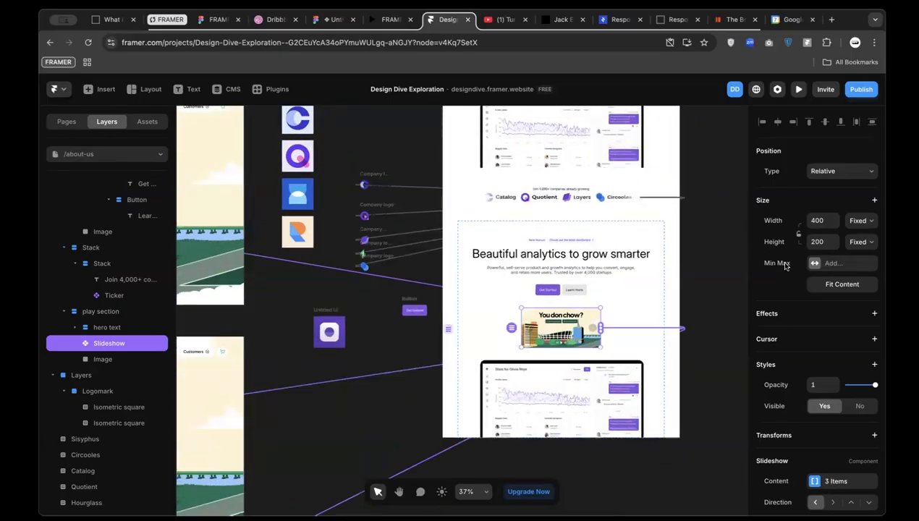
scroll(844, 463, "down", 3)
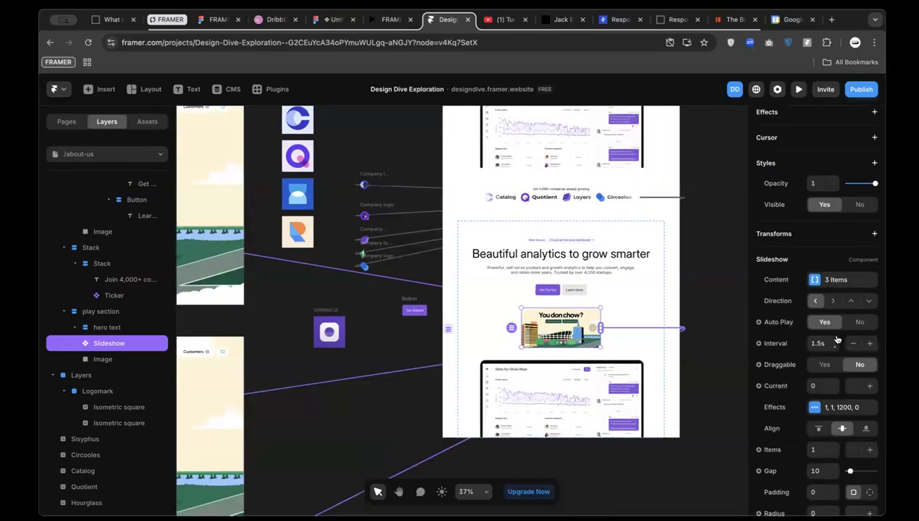
left_click(833, 301)
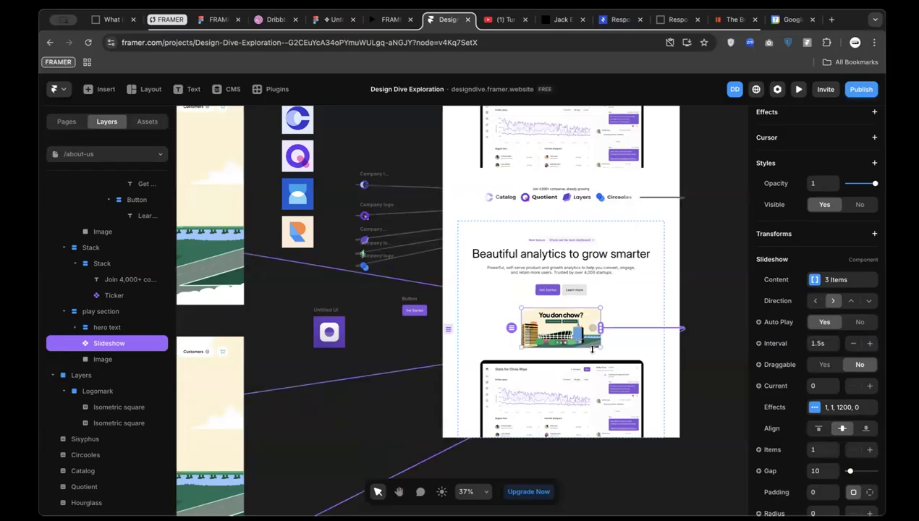
scroll(592, 358, "up", 3)
scroll(533, 333, "up", 2)
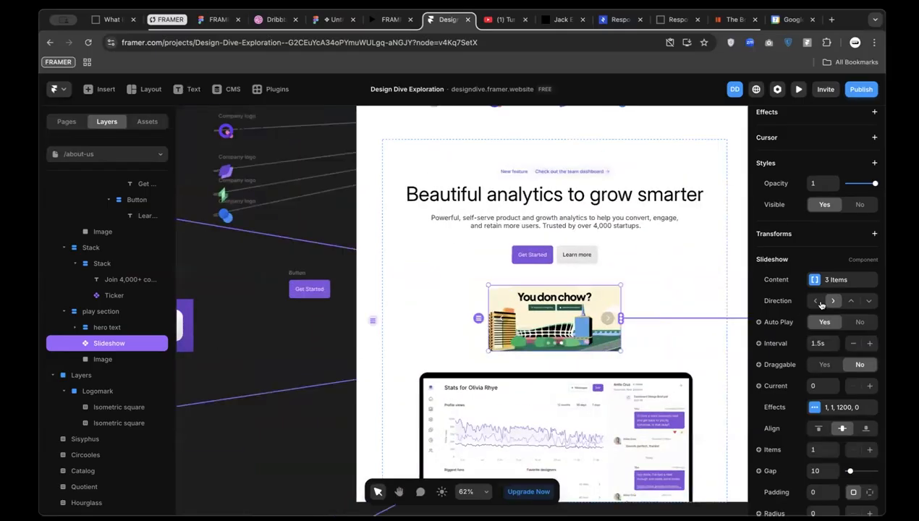
left_click(851, 300)
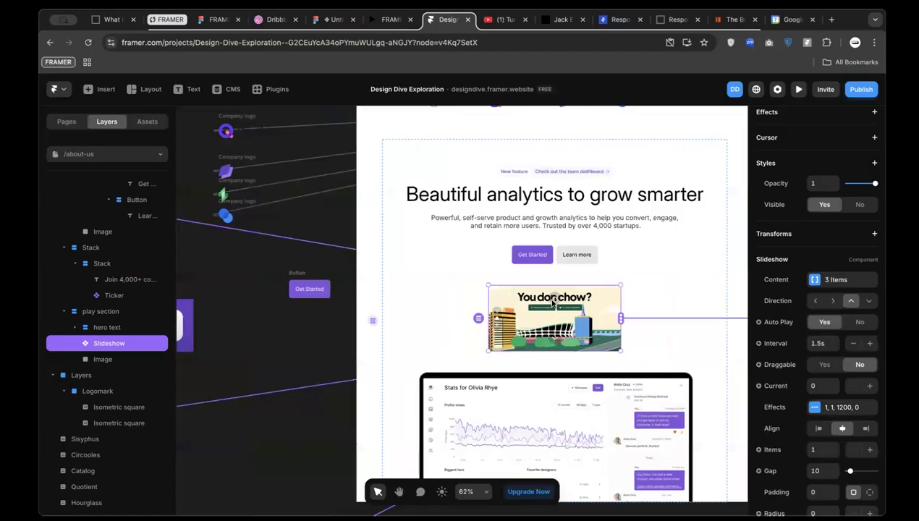
scroll(504, 332, "up", 8)
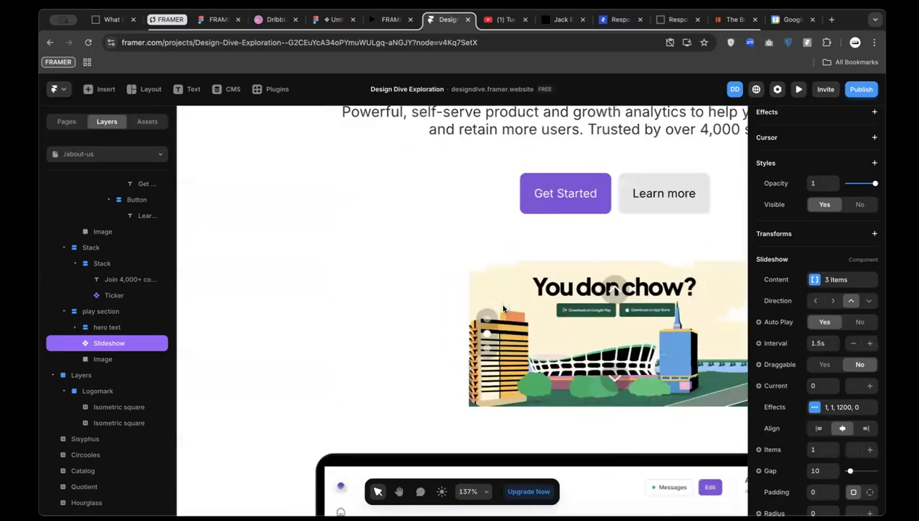
scroll(532, 354, "down", 3)
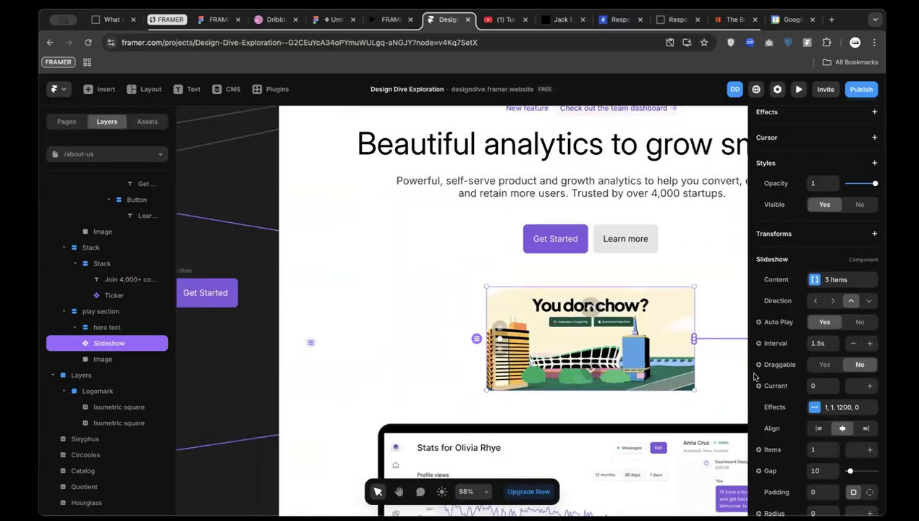
left_click(824, 365)
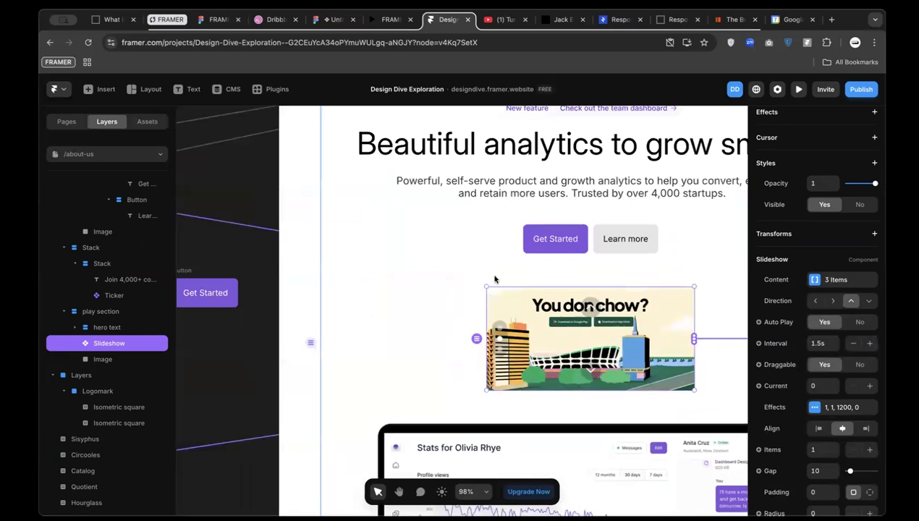
Preview the page again, drag through the slides, and close the preview
scroll(514, 191, "down", 5)
scroll(394, 168, "up", 3)
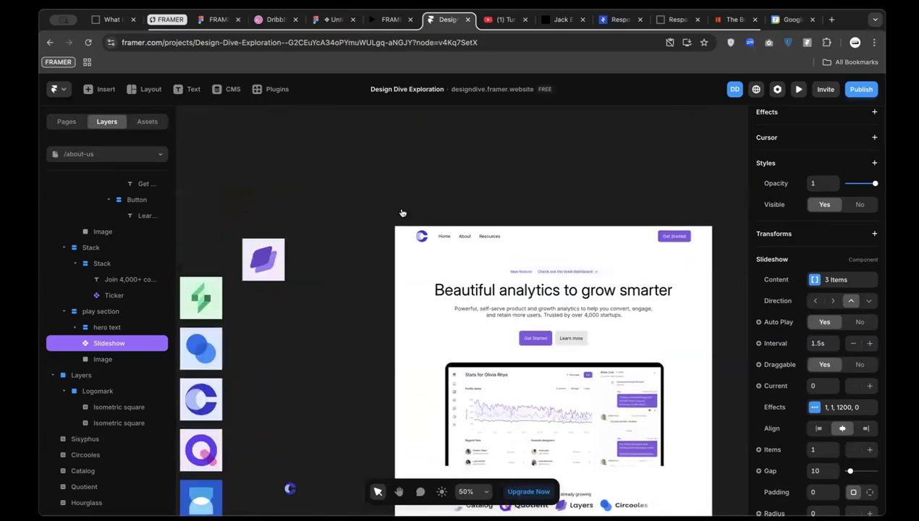
left_click(404, 209)
scroll(430, 354, "down", 10)
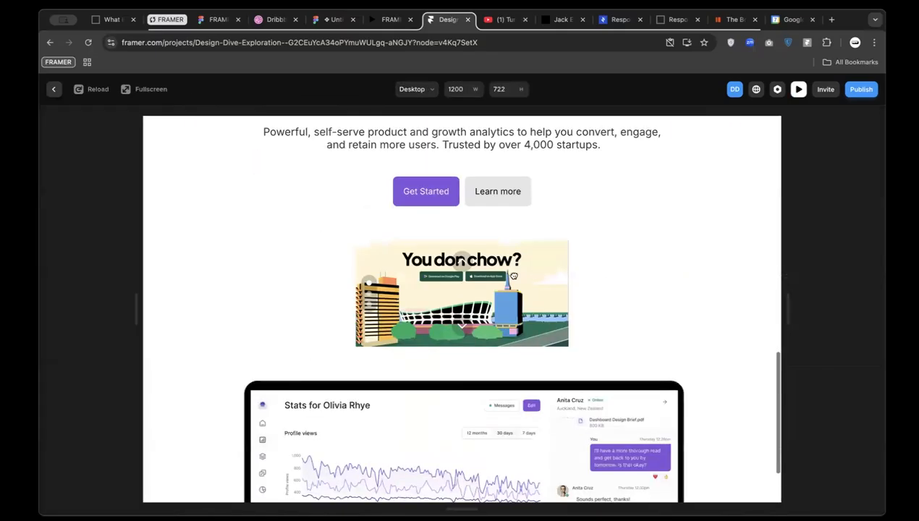
left_click_drag(446, 288, 437, 240)
left_click_drag(445, 288, 443, 371)
left_click_drag(427, 280, 423, 270)
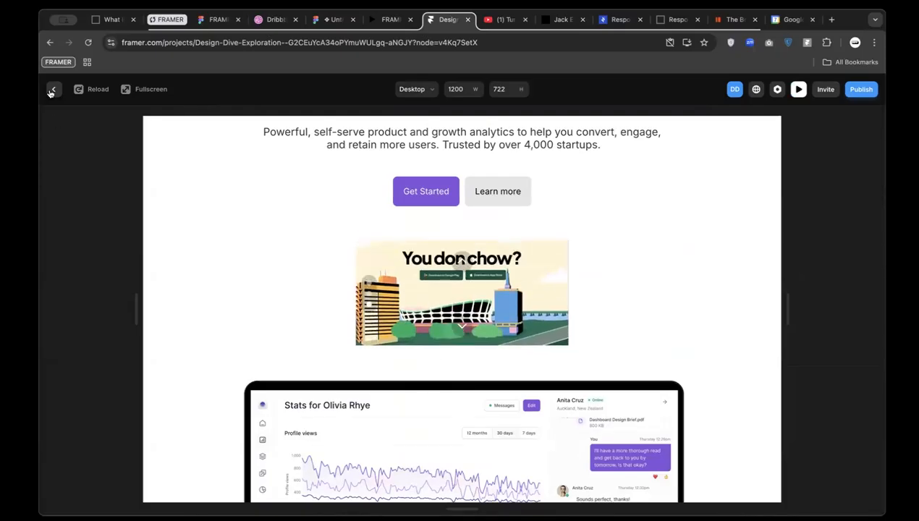
left_click(53, 89)
scroll(301, 389, "down", 2)
scroll(301, 384, "down", 3)
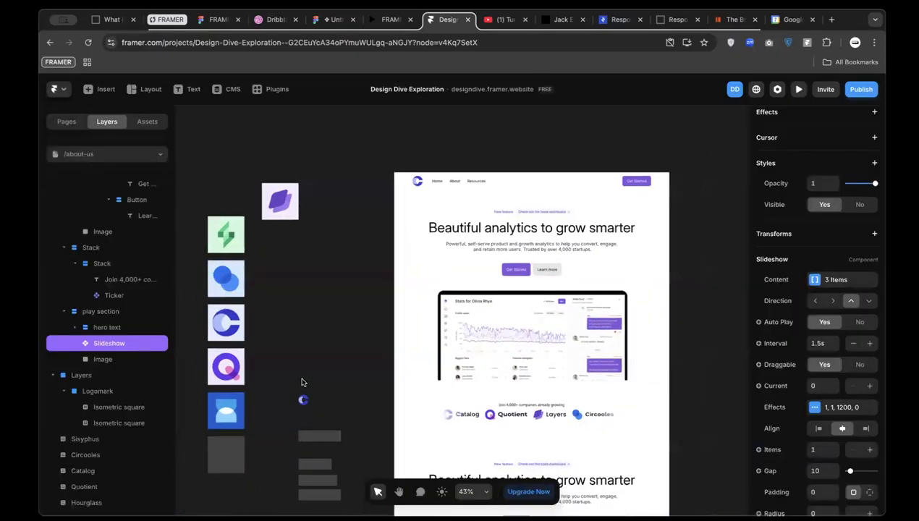
scroll(303, 382, "down", 4)
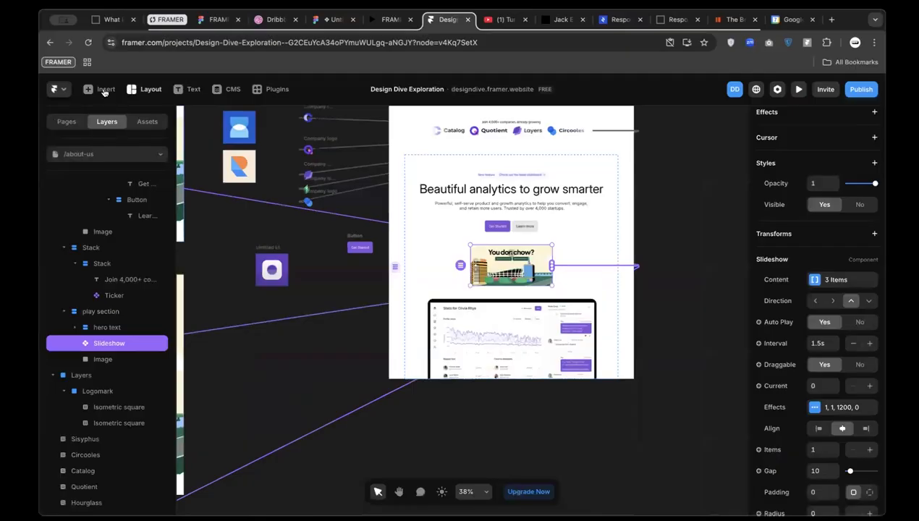
Insert an interactive Carousel on the page under the Slideshow
left_click(105, 89)
mouse_move(148, 161)
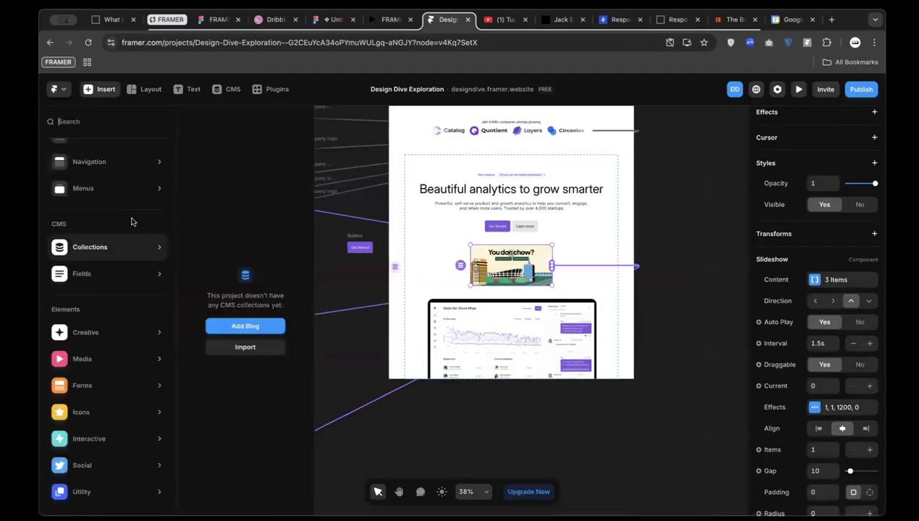
mouse_move(132, 404)
mouse_move(131, 443)
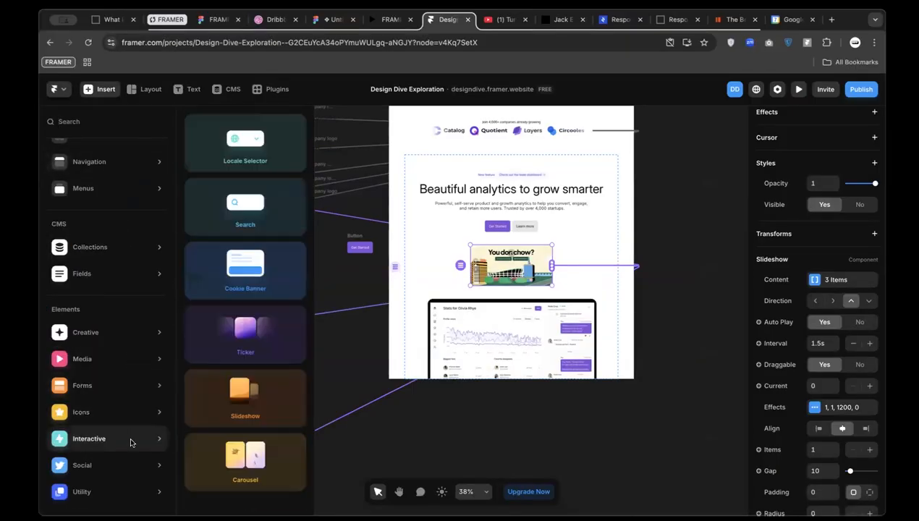
left_click_drag(257, 464, 512, 297)
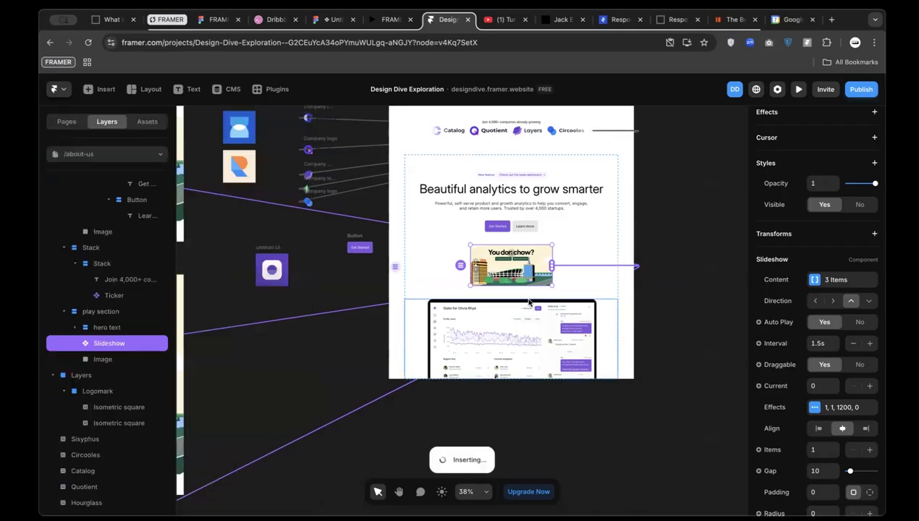
Connect the three Chowdeck image frames to the Carousel as its content
scroll(516, 300, "left", 1)
scroll(516, 300, "down", 1)
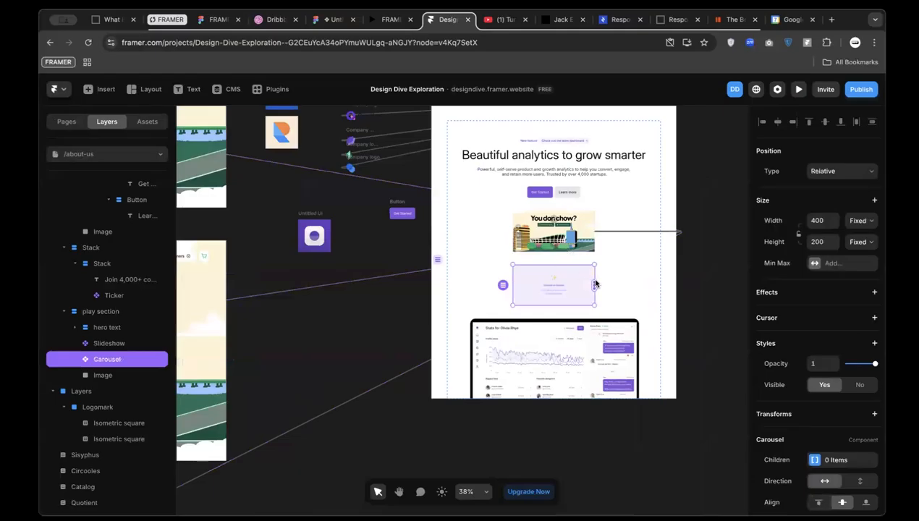
scroll(595, 284, "down", 2)
left_click_drag(294, 327, 286, 328)
scroll(567, 286, "up", 2)
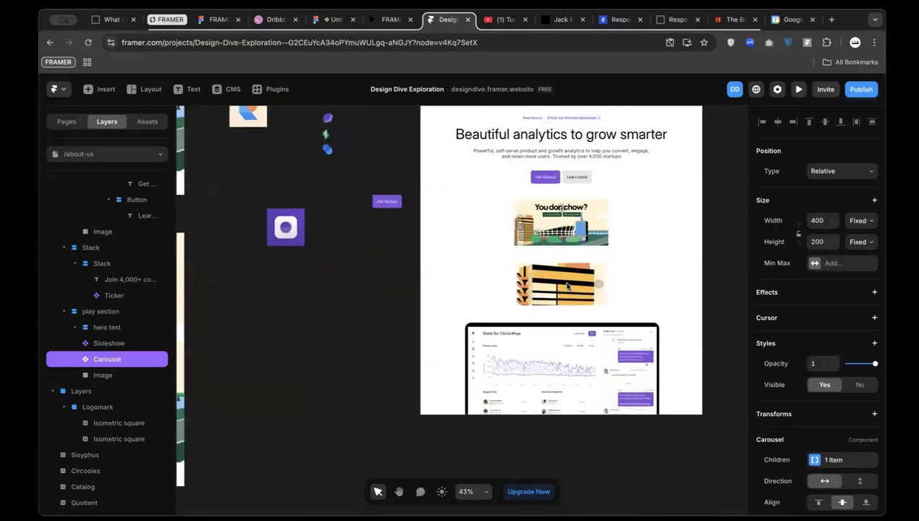
scroll(567, 286, "up", 2)
left_click_drag(619, 286, 406, 344)
scroll(406, 344, "down", 6)
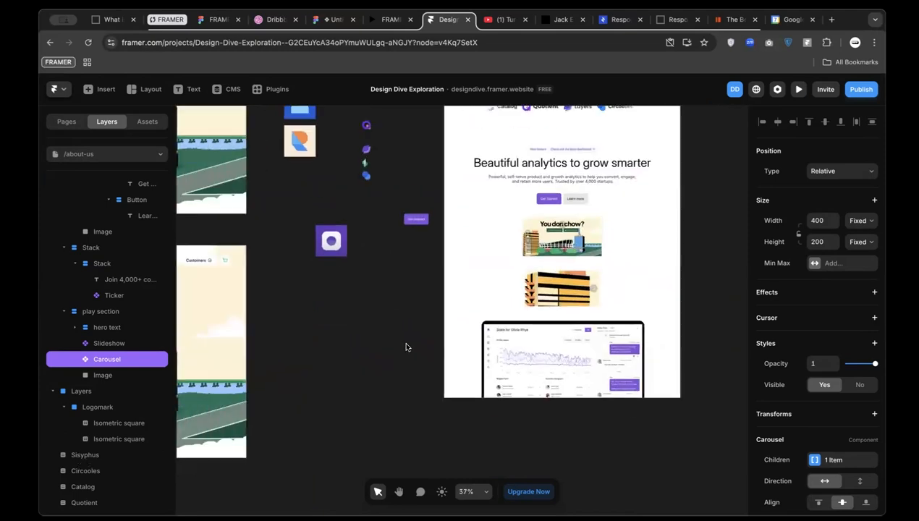
left_click(614, 294)
left_click_drag(616, 295, 388, 444)
scroll(581, 375, "up", 3)
scroll(599, 216, "up", 2)
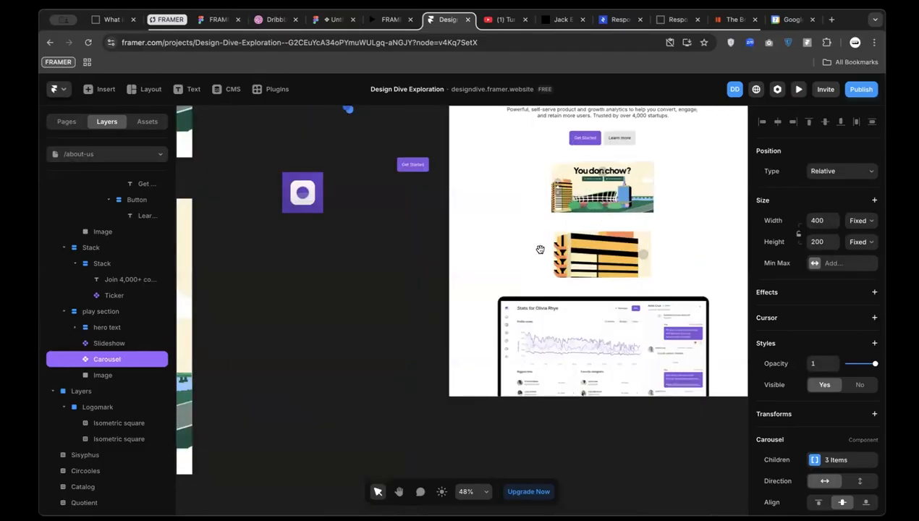
Make the Carousel slightly narrower and preview the site
mouse_move(550, 263)
left_mouse_down()
mouse_move(529, 265)
mouse_move(565, 268)
left_mouse_up()
scroll(564, 268, "down", 2)
scroll(550, 249, "up", 6)
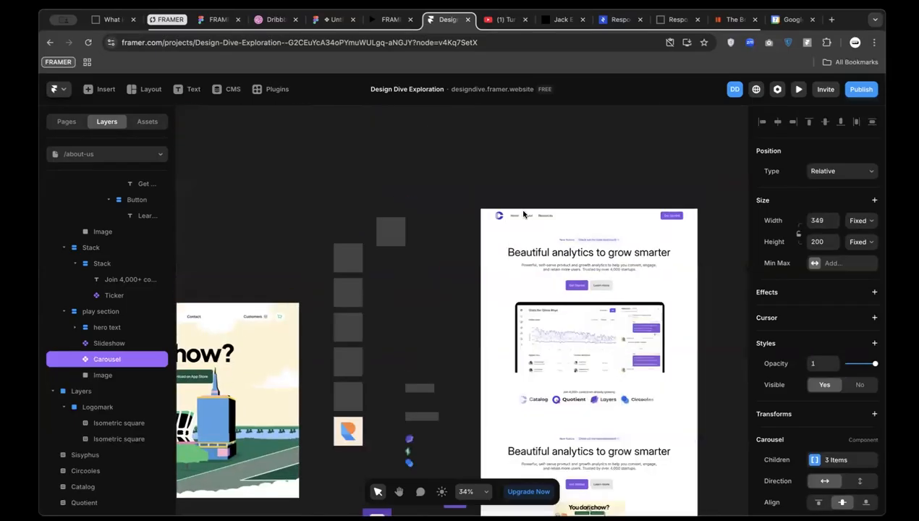
left_click(487, 291)
Step the Carousel forward and back in the preview, then return to the editor
scroll(518, 417, "down", 5)
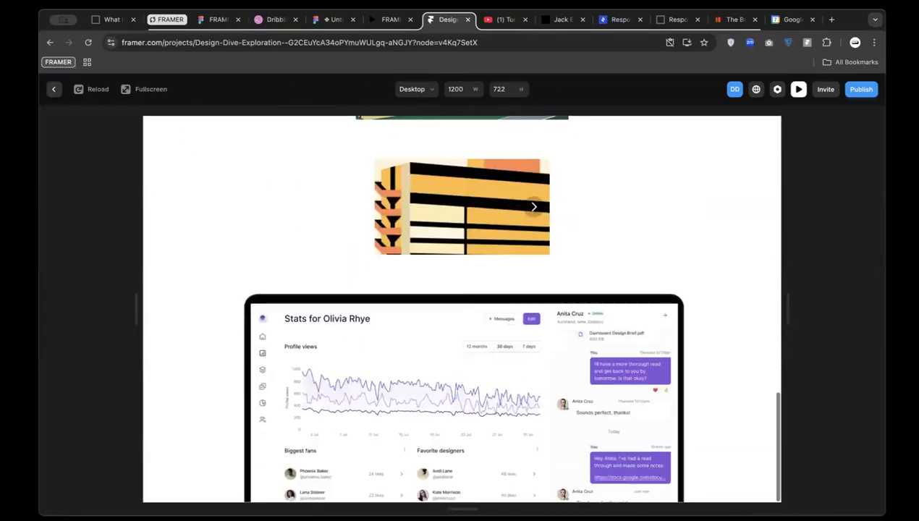
left_click(535, 207)
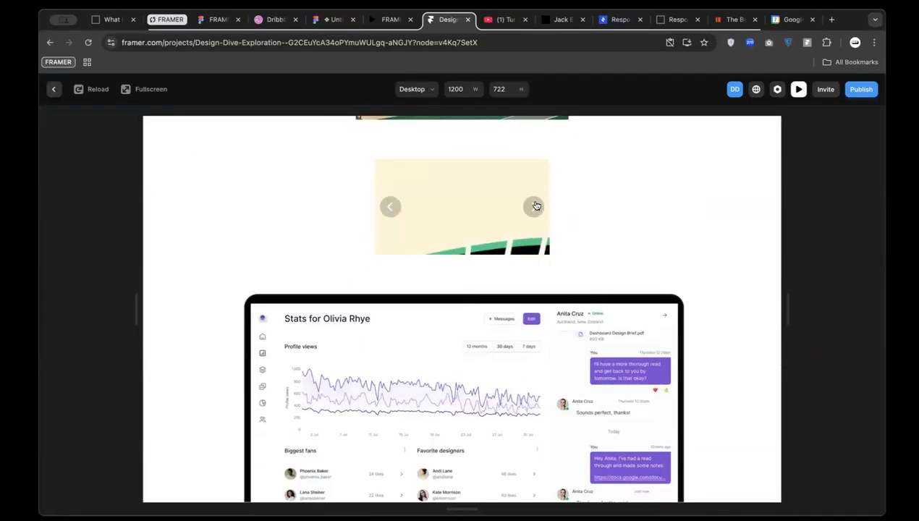
left_click(389, 208)
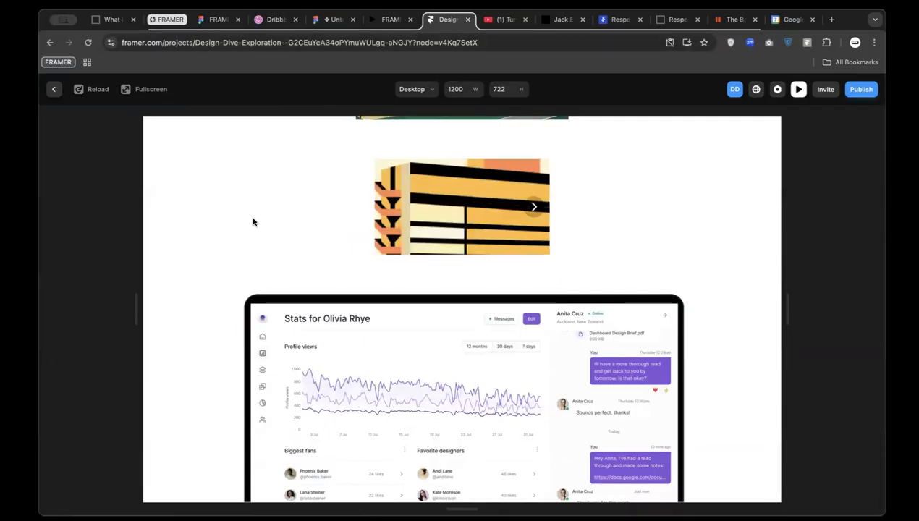
scroll(253, 219, "up", 3)
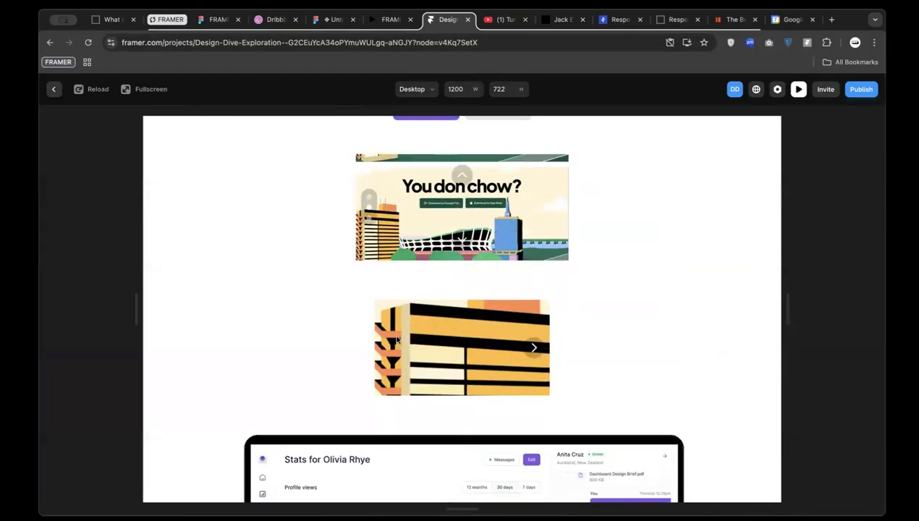
left_click(54, 88)
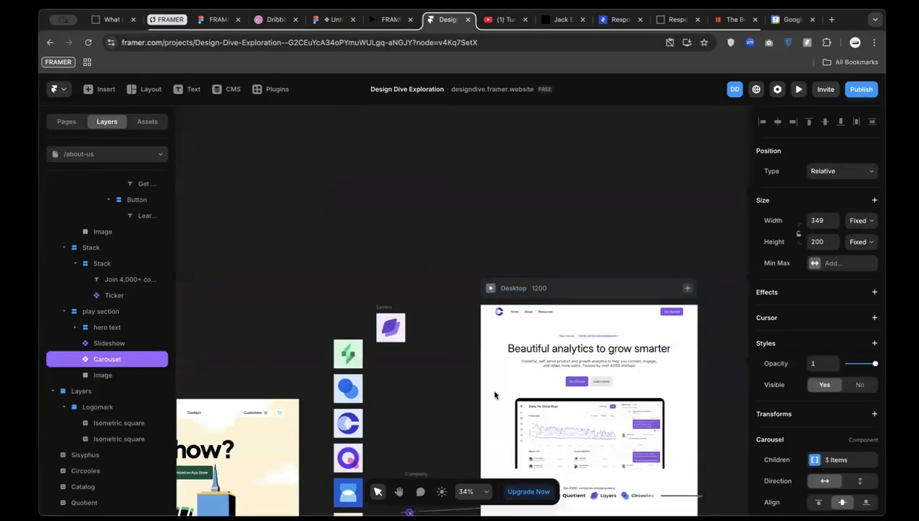
Set the Carousel's height to Fit and width to Fill, then preview again
left_click(858, 243)
left_click(809, 273)
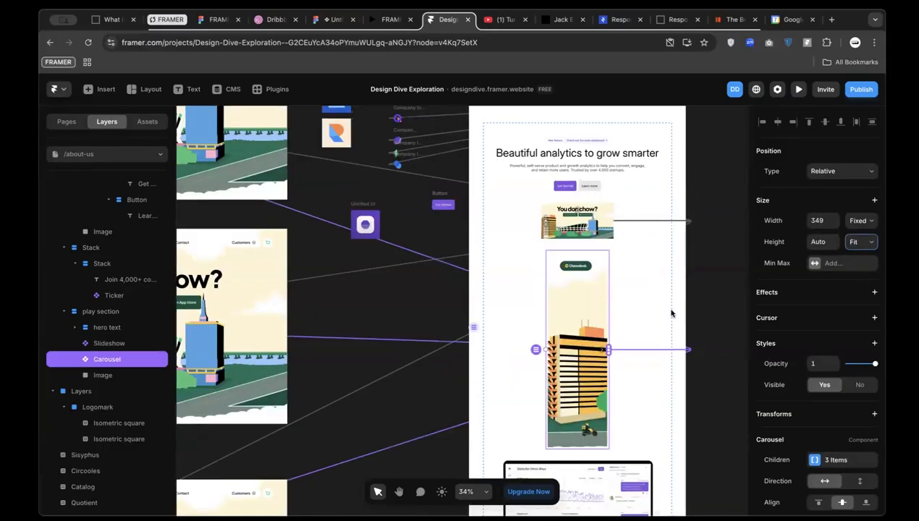
left_click(858, 223)
left_click(863, 234)
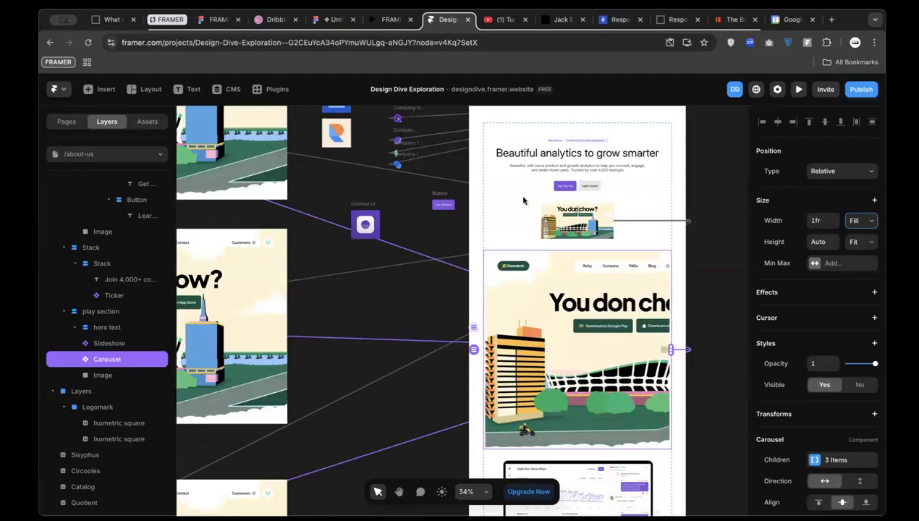
scroll(524, 200, "up", 6)
left_click(484, 304)
Slide the full-width Carousel forward once and back twice in the preview
scroll(478, 420, "down", 15)
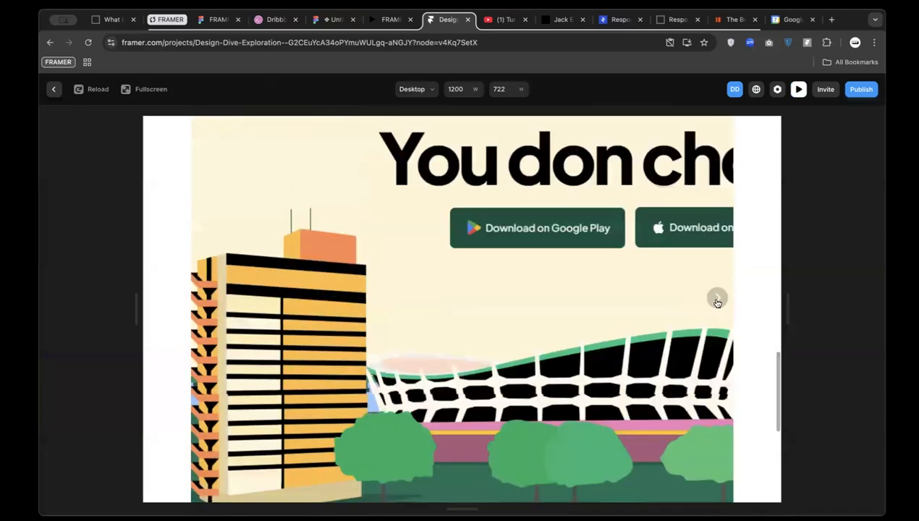
left_click(717, 299)
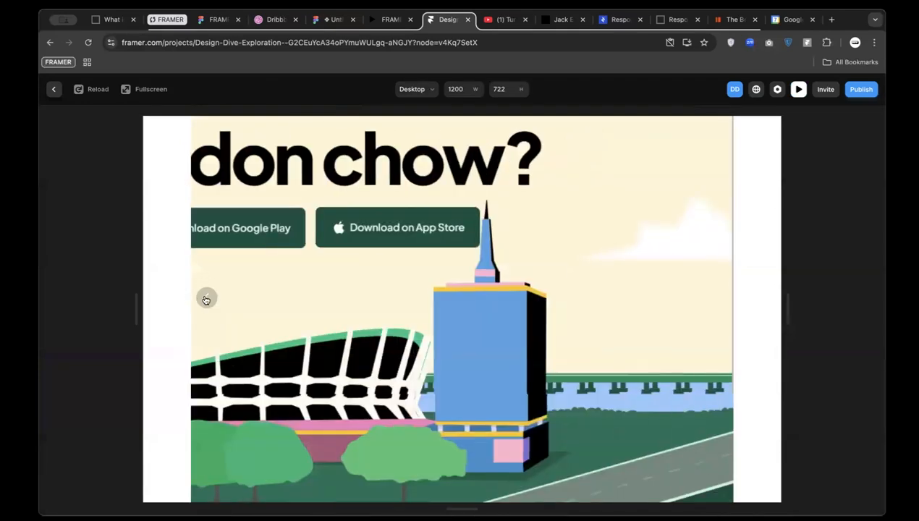
left_click(205, 298)
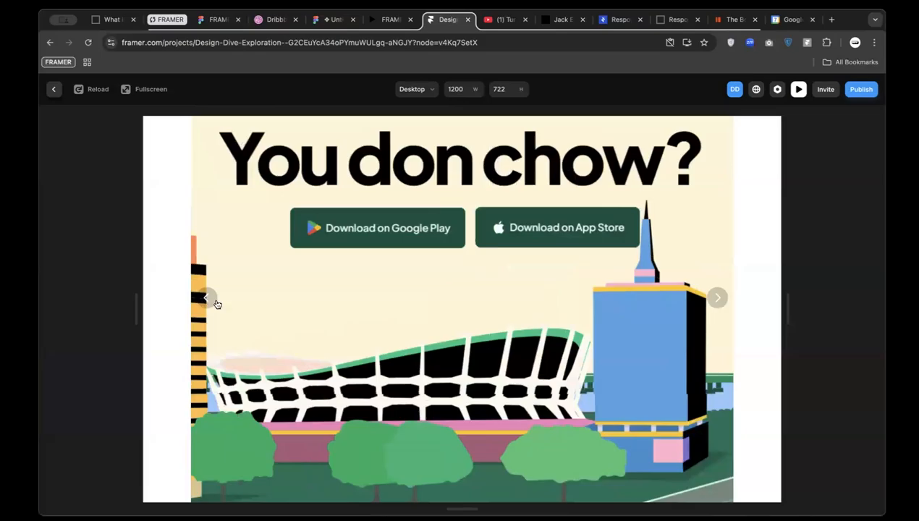
left_click(206, 300)
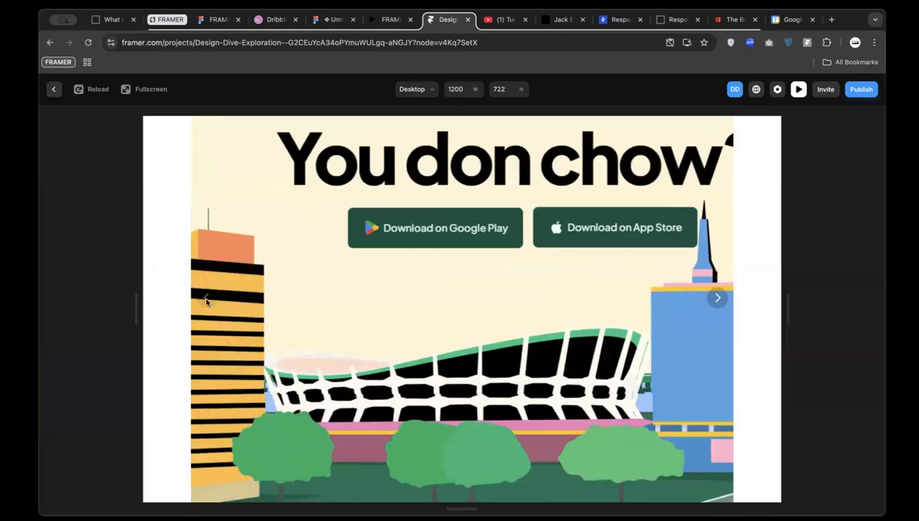
scroll(224, 335, "up", 10)
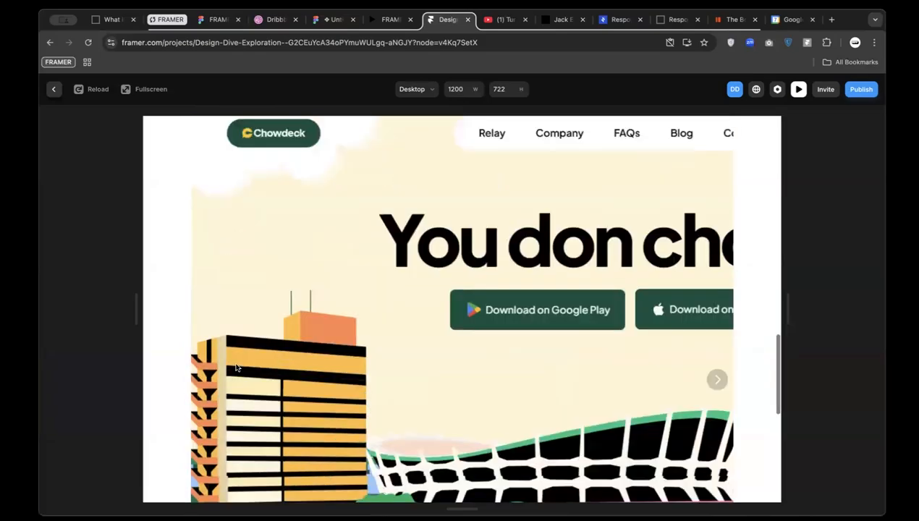
scroll(259, 451, "down", 5)
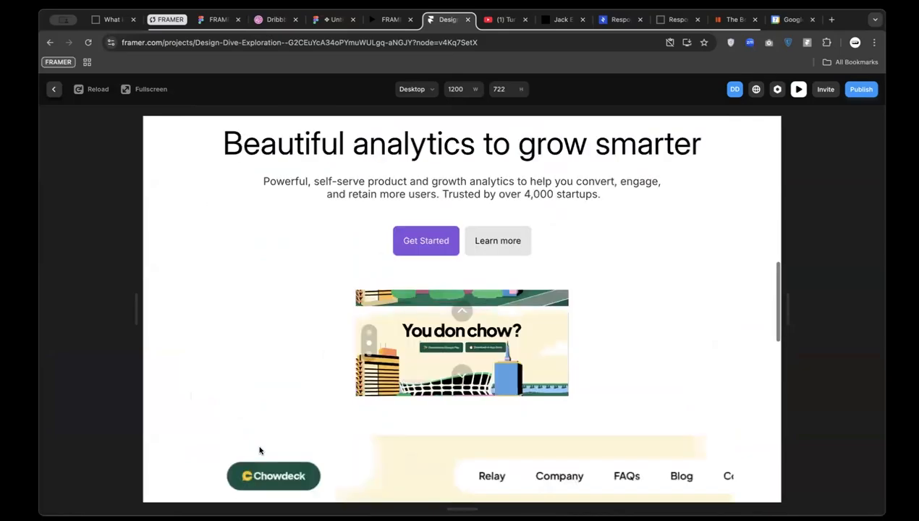
Advance the vertical Slideshow two slides, then switch to Figma's Week 4 Learning Outlines slide
left_click(369, 211)
left_click(369, 194)
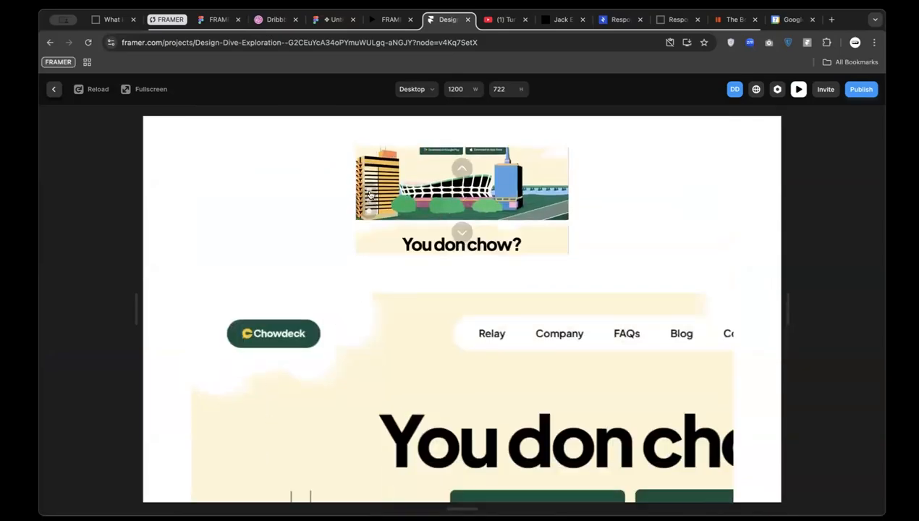
scroll(449, 269, "down", 3)
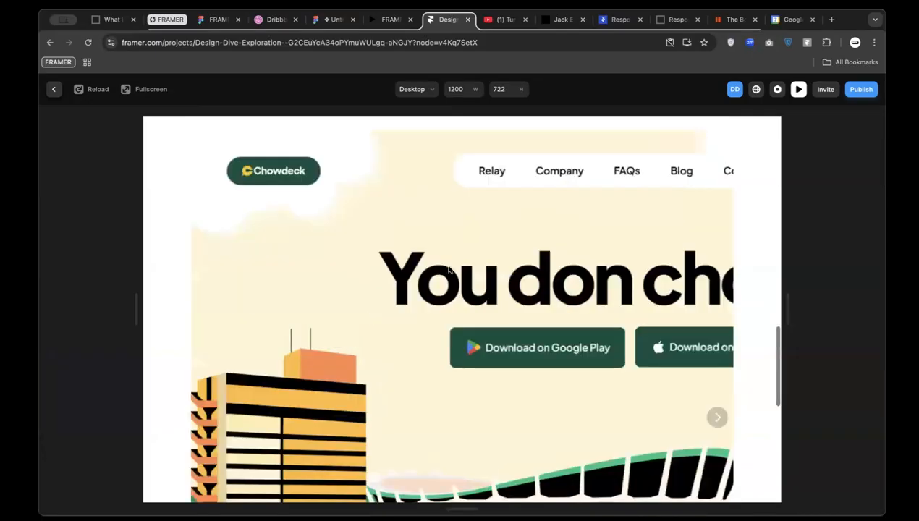
scroll(449, 270, "down", 2)
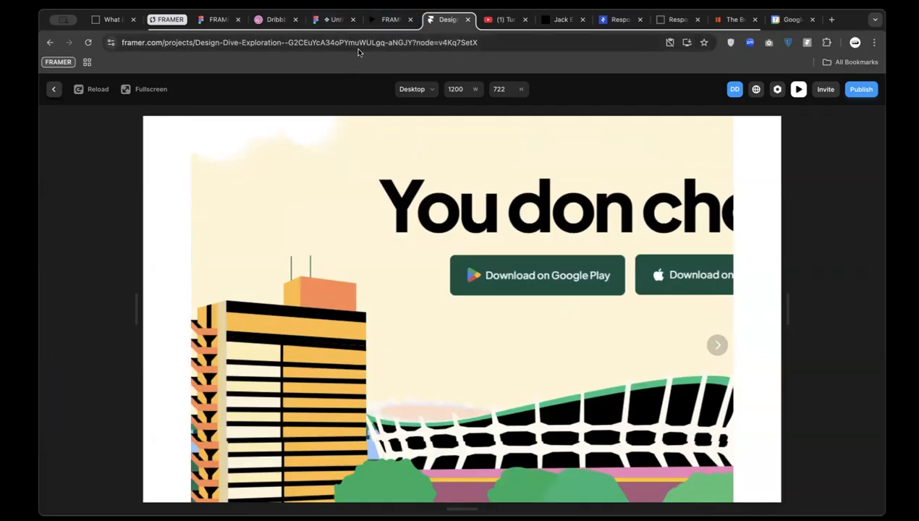
left_click(327, 22)
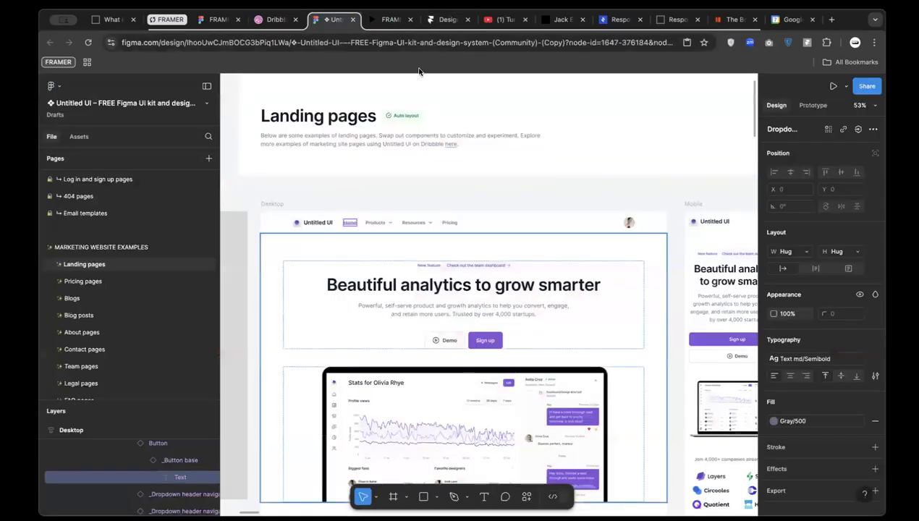
left_click(382, 22)
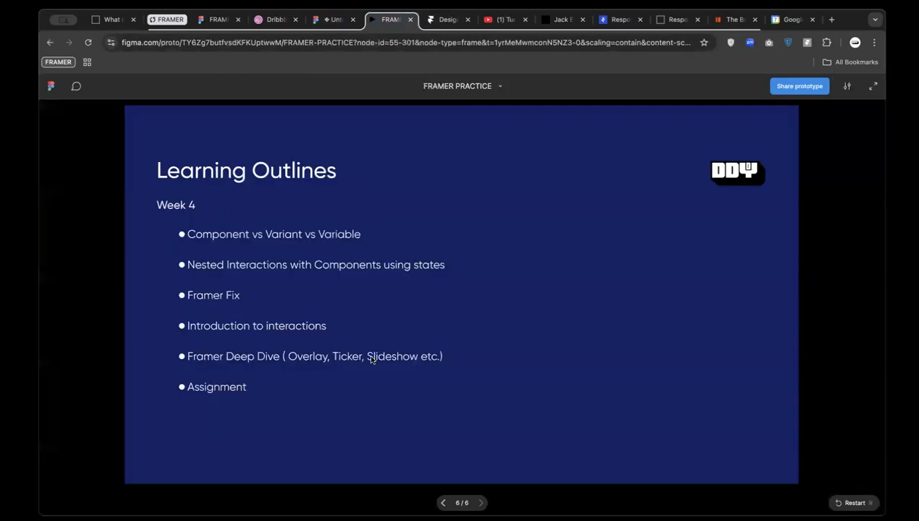